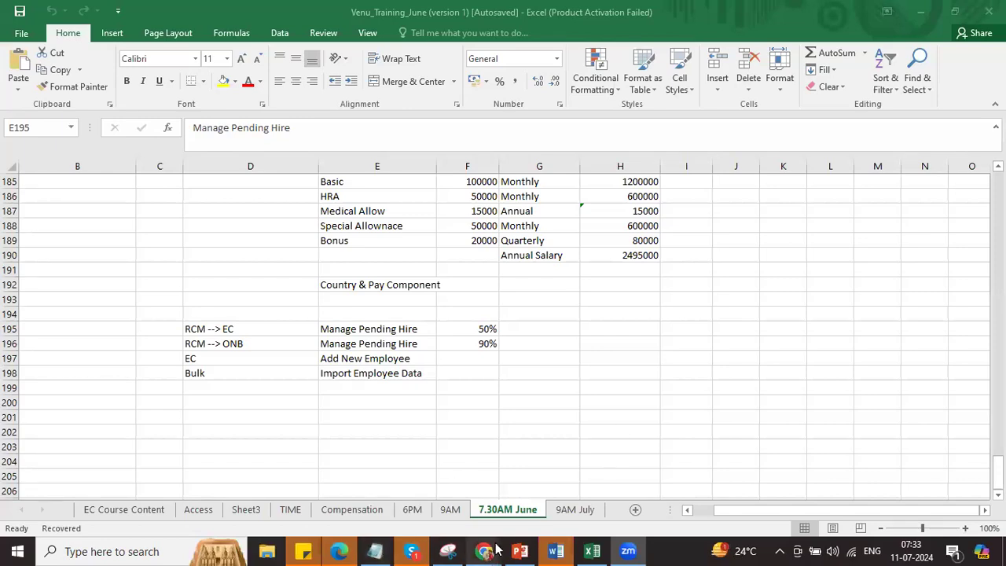
Step: Bring the SuccessFactors sign-in page forward and log on with the pre-filled admin credentials
mouse_move(495, 548)
click(247, 505)
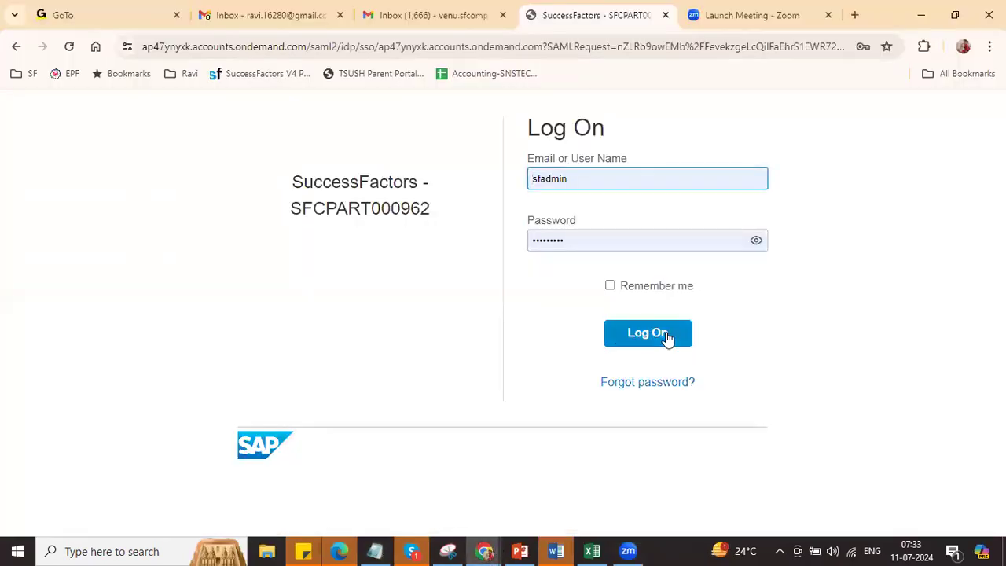
click(666, 337)
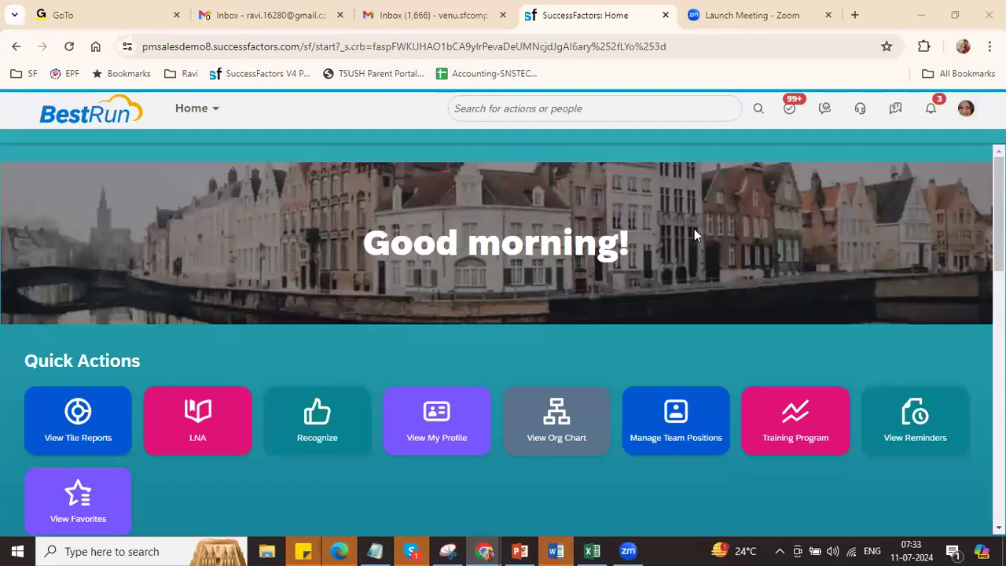
Step: Search the header for Manage Home Page and go to its quick actions settings
click(700, 115)
text(in)
key(BackSpace)
key(BackSpace)
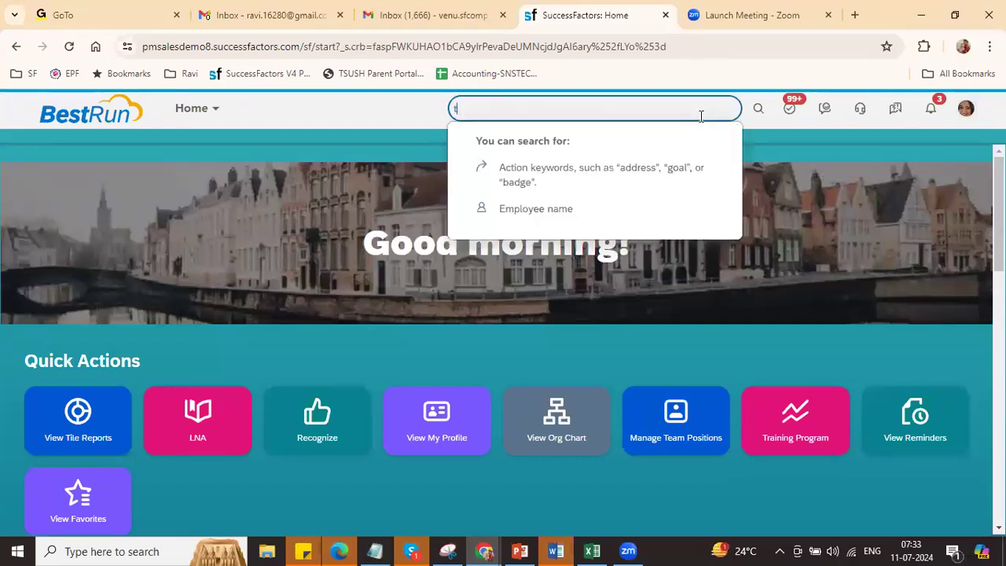
text(mar)
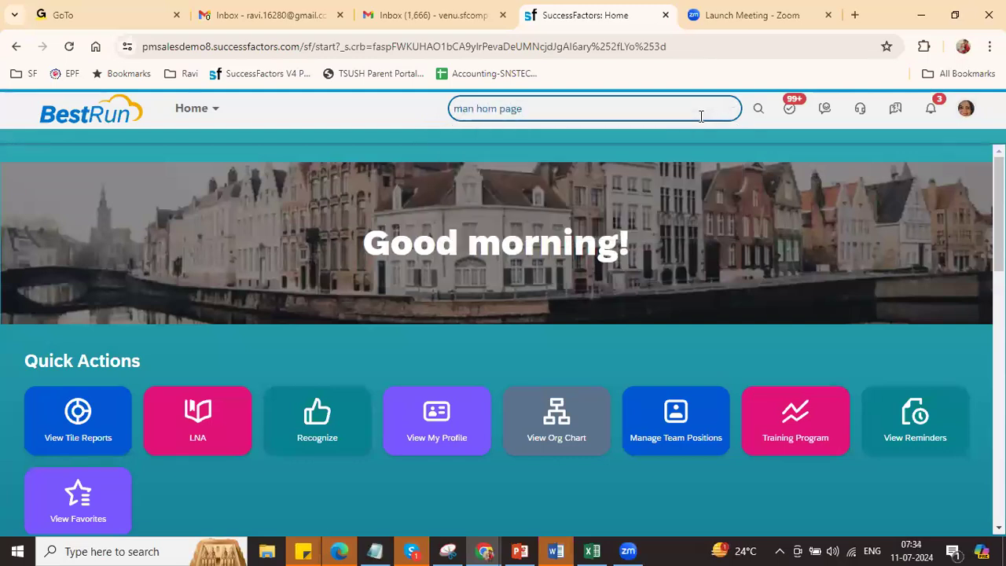
click(574, 168)
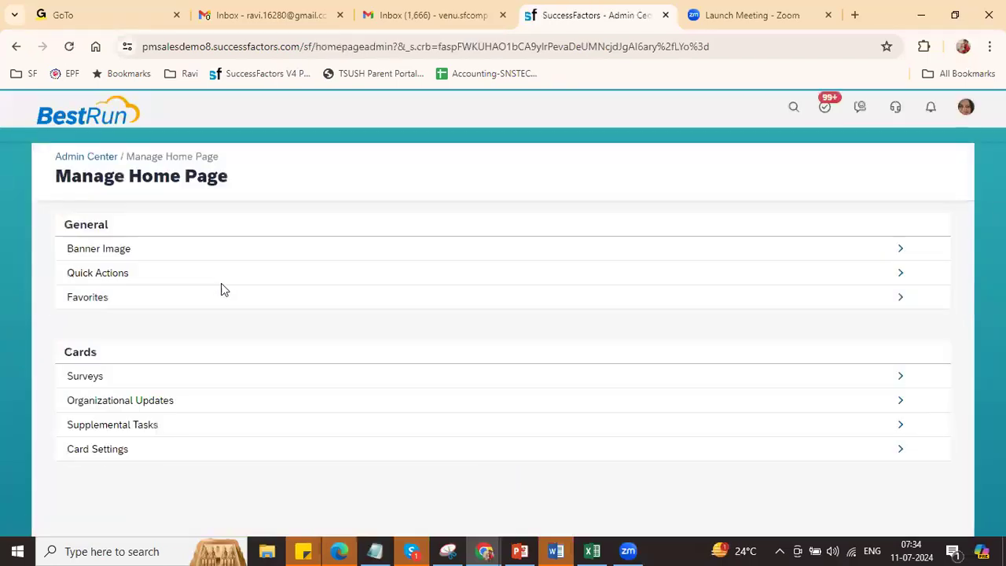
click(899, 279)
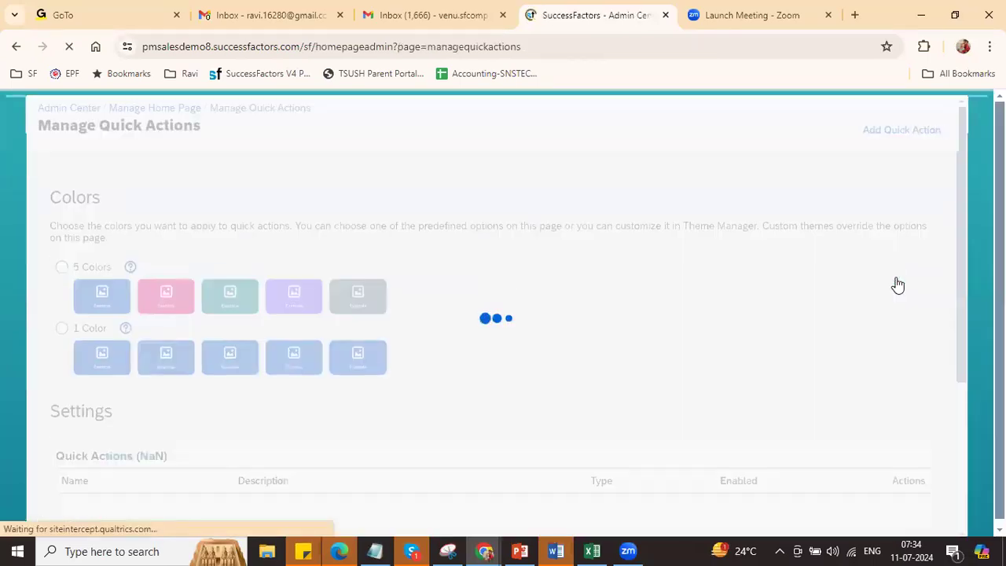
Step: Enable Request Time Off, Clock My Time, Manage My Team and Delegate My Workflows; leave View My Pay Statement off
drag(967, 228, 969, 327)
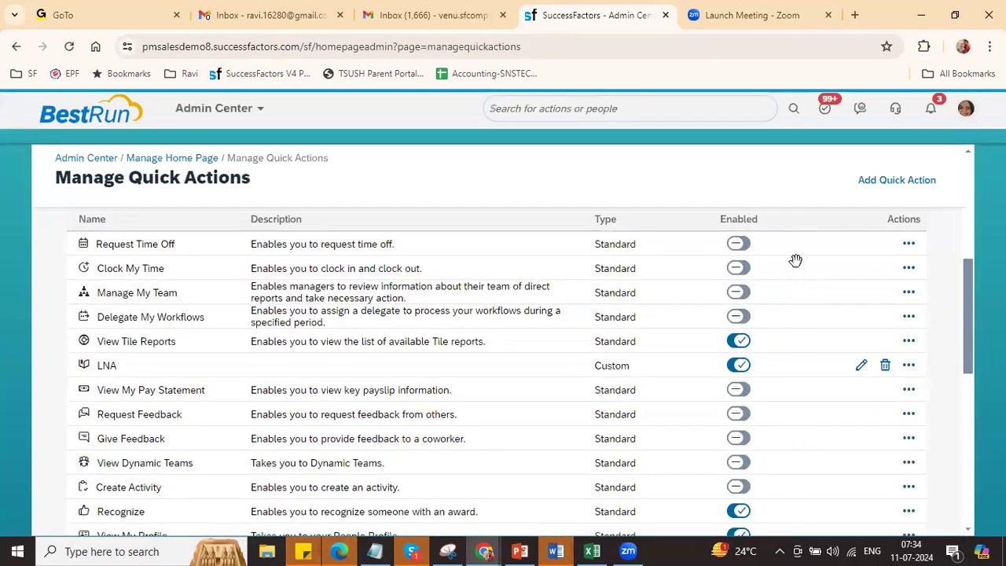
click(740, 244)
click(744, 268)
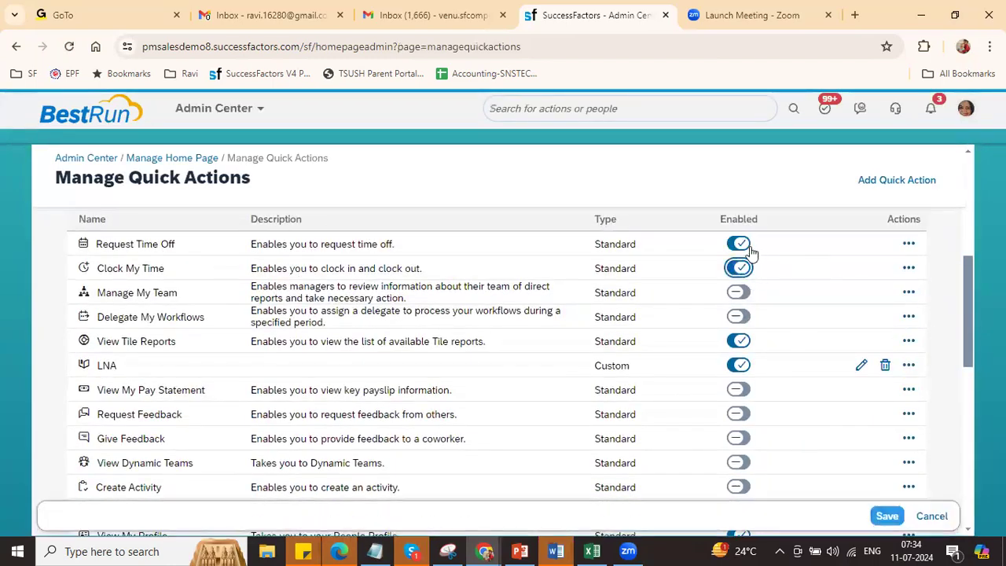
click(743, 295)
click(744, 318)
click(740, 393)
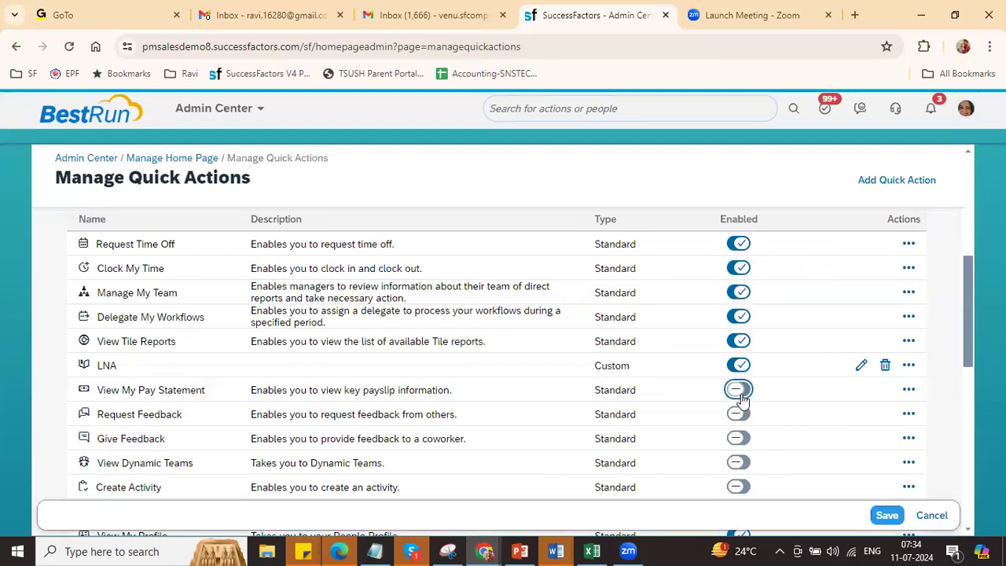
click(737, 392)
Step: Enable View Team Absences, View My Time Sheet, View Favorite Reports, View Admin Alerts, Complete Payroll Tasks, Manage My Objectives, View My Learning and View Report Center
drag(971, 354, 981, 439)
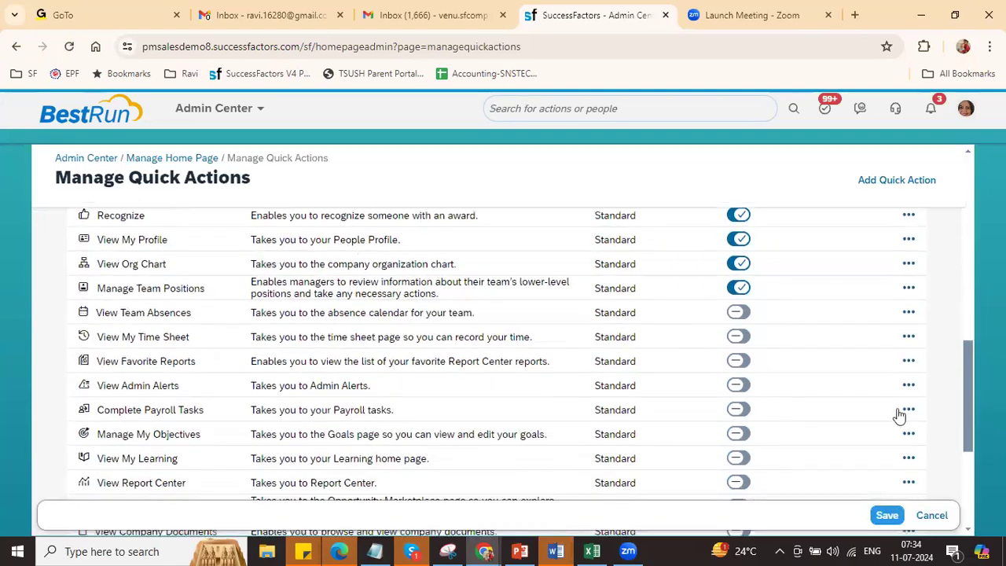
click(743, 313)
click(742, 338)
click(742, 362)
click(743, 387)
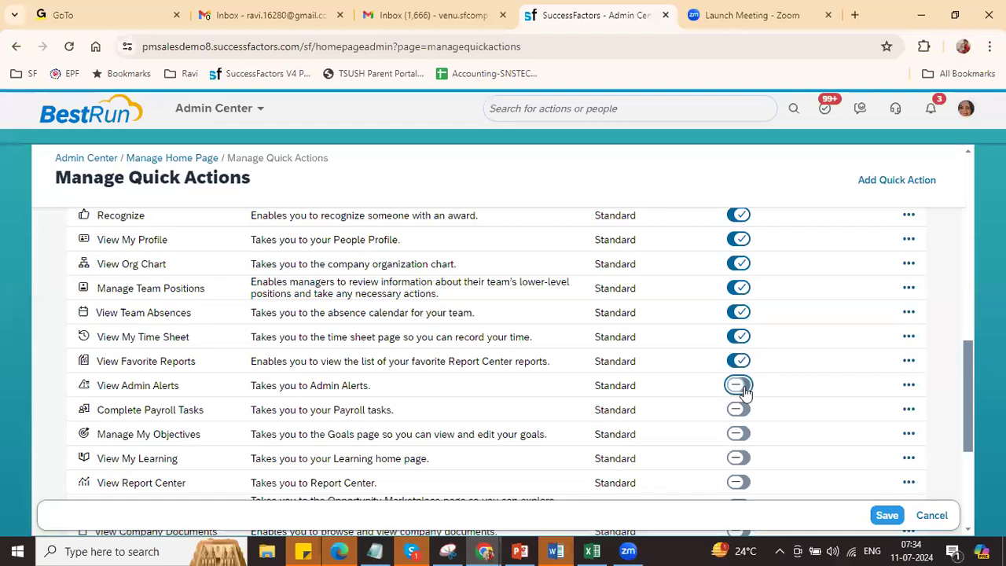
click(743, 411)
click(743, 435)
click(742, 460)
click(742, 483)
Step: Enable View Candidate Talent Pools, Activate Mobile App, View Pending Workflows and Manage My Data
drag(966, 433, 971, 509)
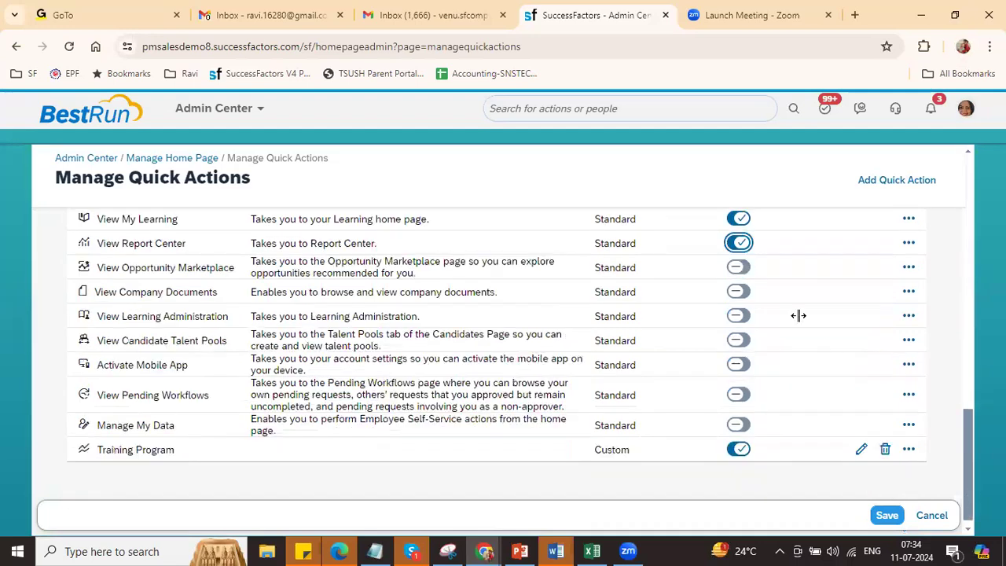
click(742, 341)
click(743, 342)
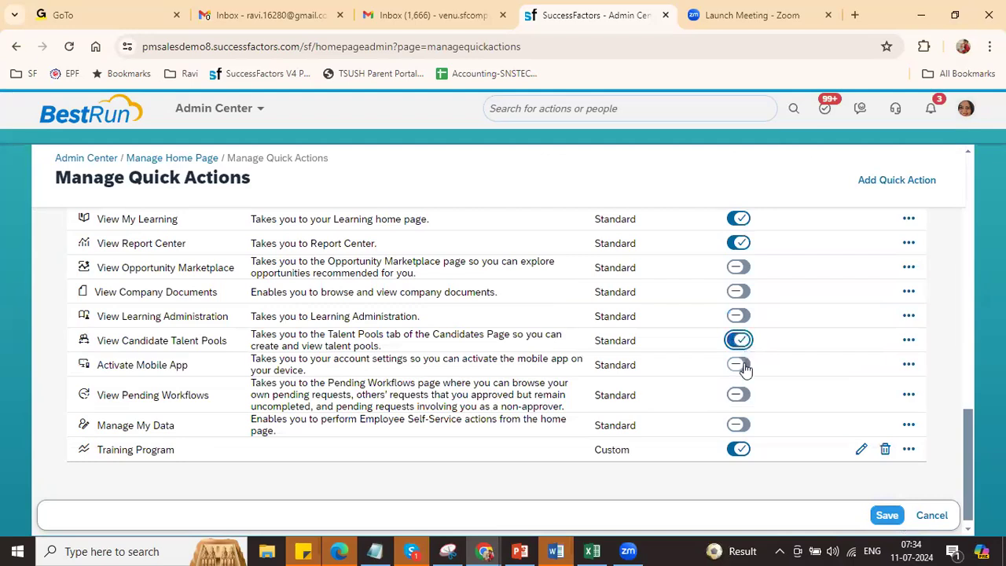
click(742, 366)
click(742, 395)
click(743, 425)
Step: Save the quick action changes and return to the Home page
click(887, 514)
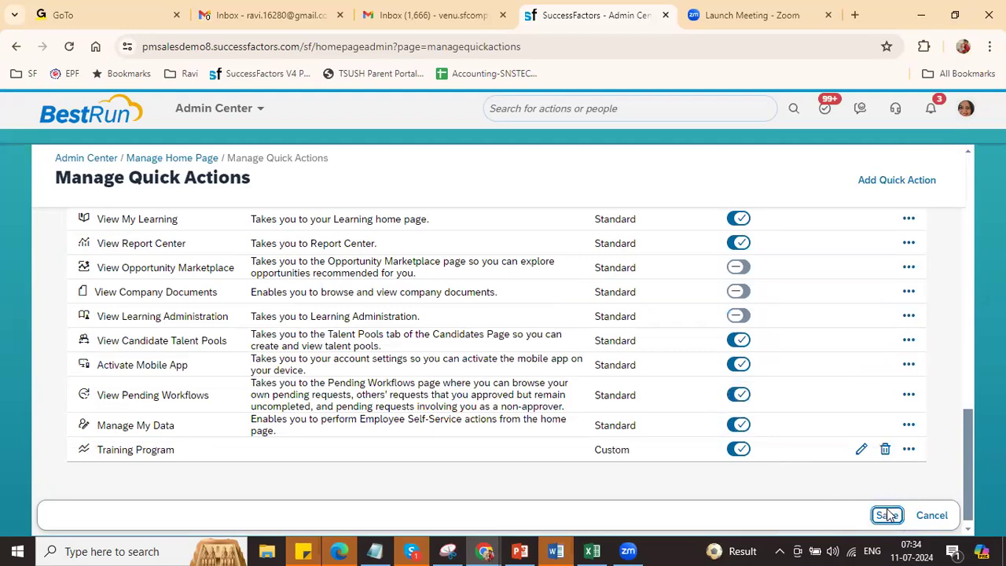
click(220, 108)
click(217, 134)
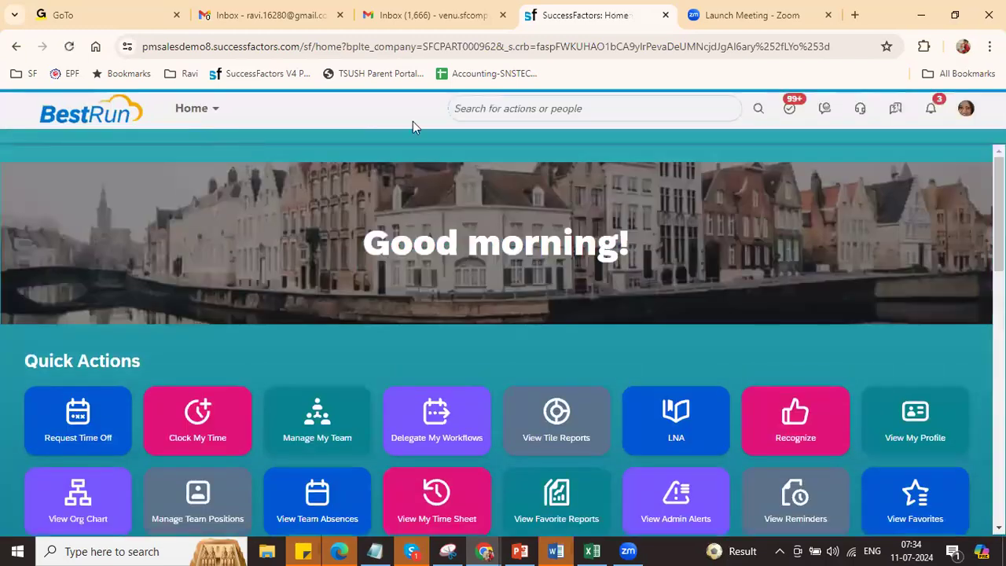
Step: Search 'man o' and open Manage Organization, Pay and Job Structures
scroll(502, 338, down, 4)
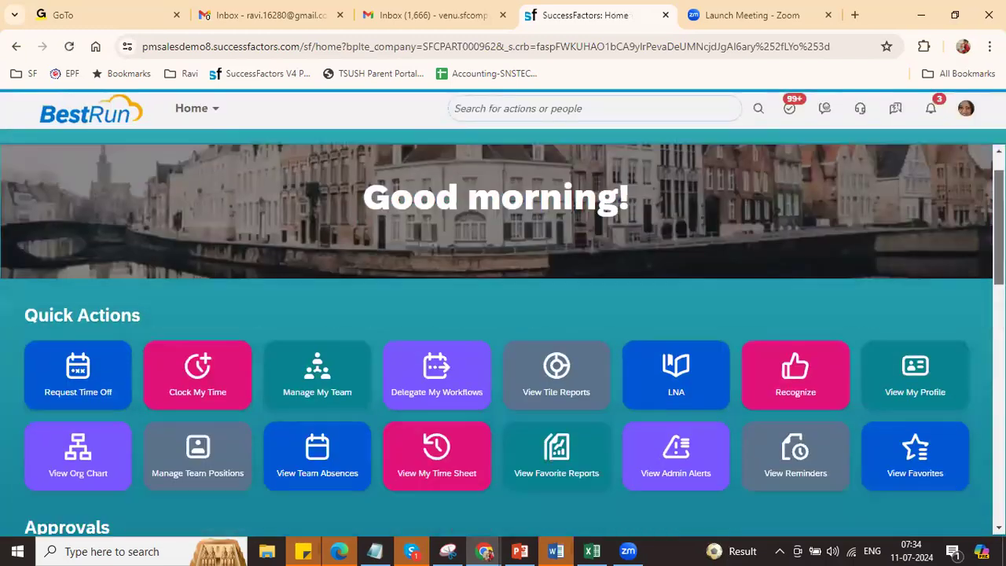
scroll(503, 338, down, 7)
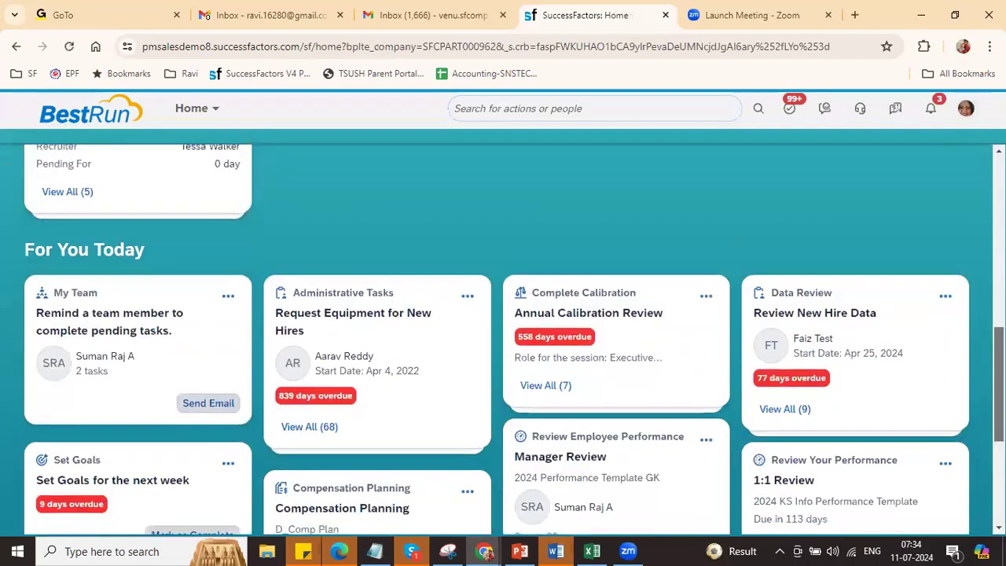
scroll(503, 337, up, 5)
scroll(503, 338, up, 6)
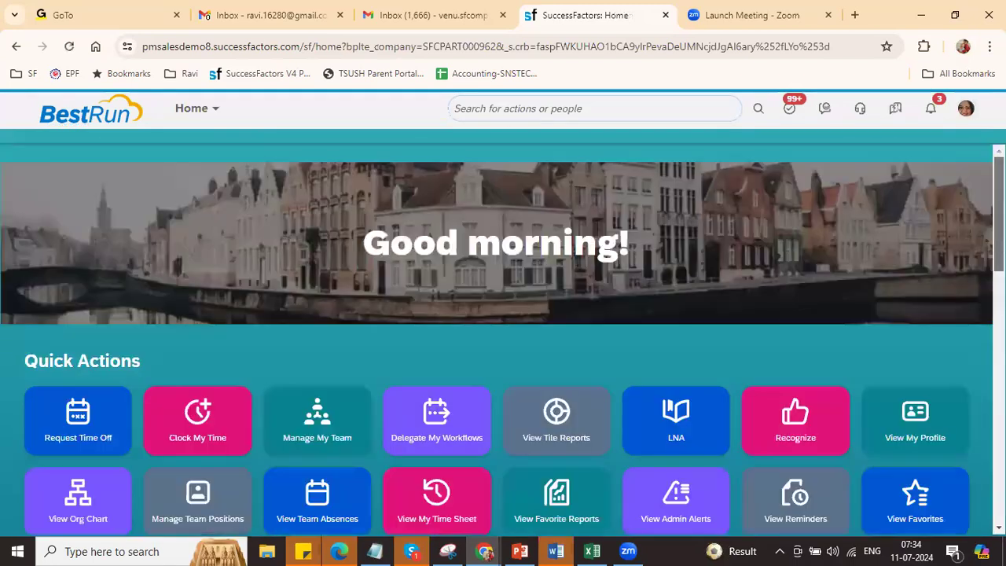
click(637, 110)
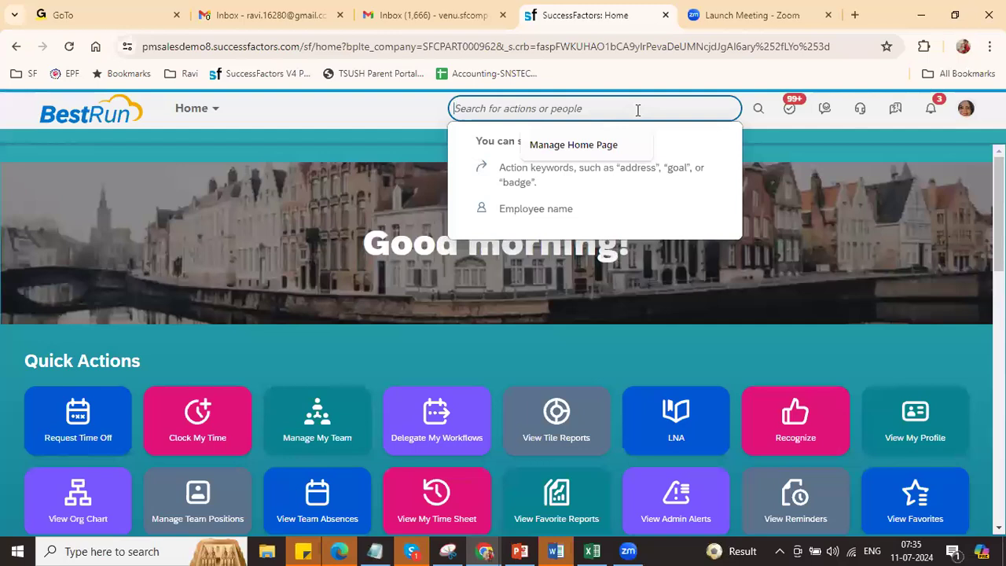
text(man org pay)
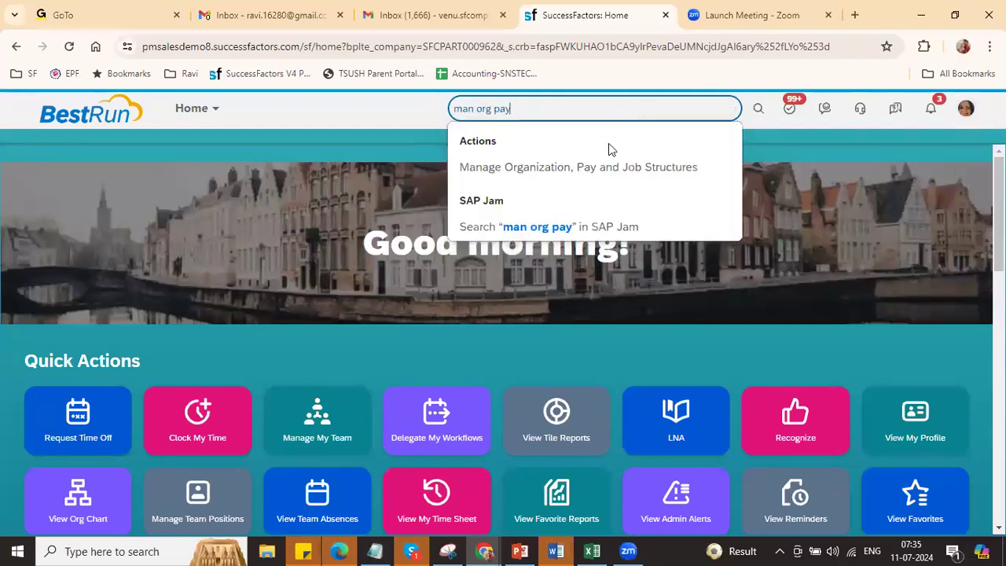
click(595, 172)
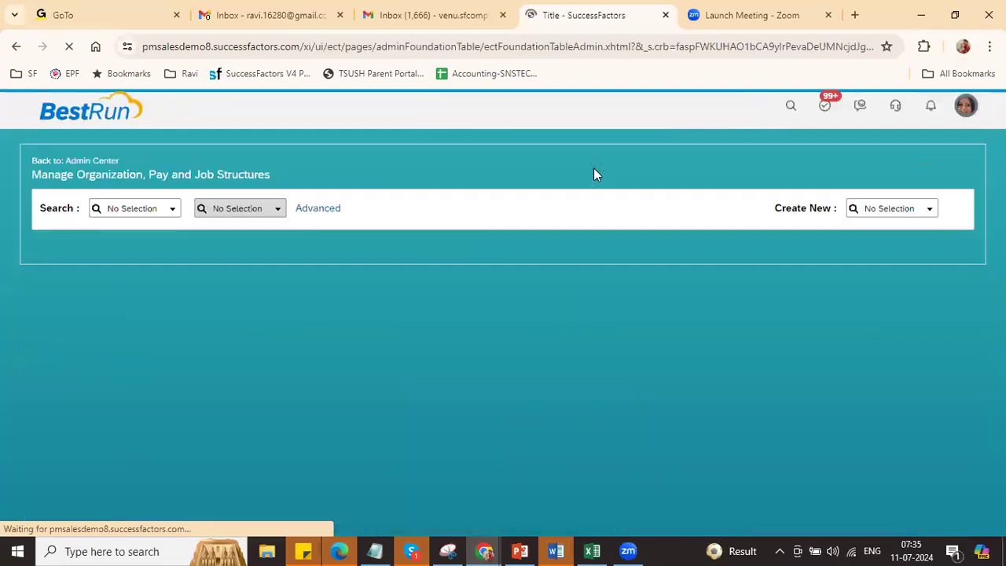
Step: Preview the new Location Group, Geo Zone and Location creation forms
click(935, 215)
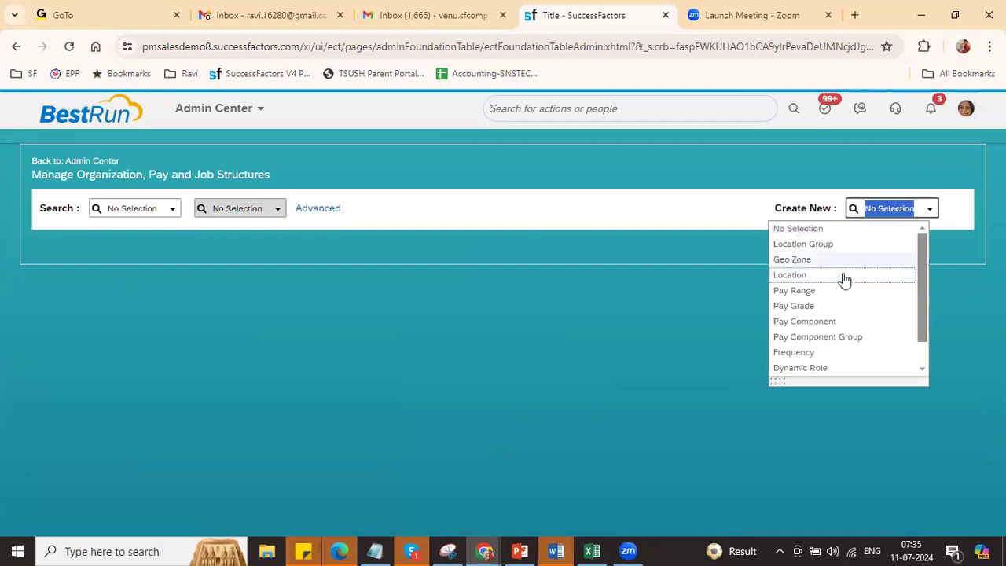
click(822, 253)
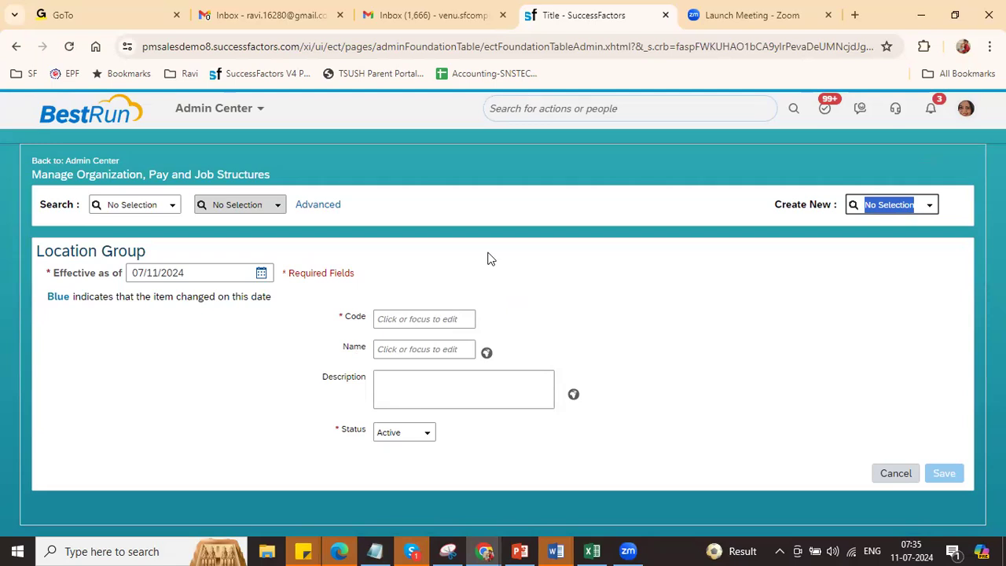
click(930, 206)
click(838, 264)
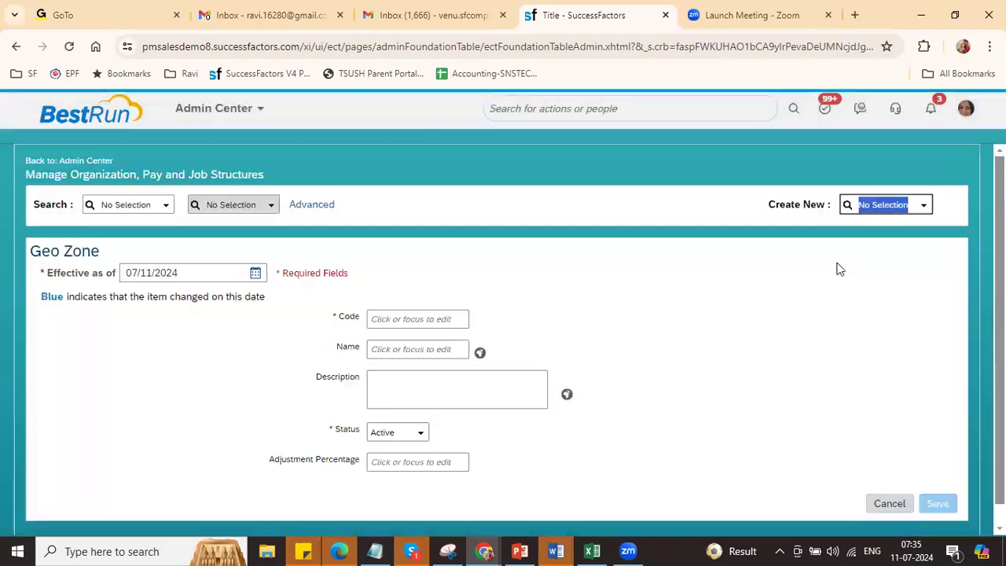
click(925, 207)
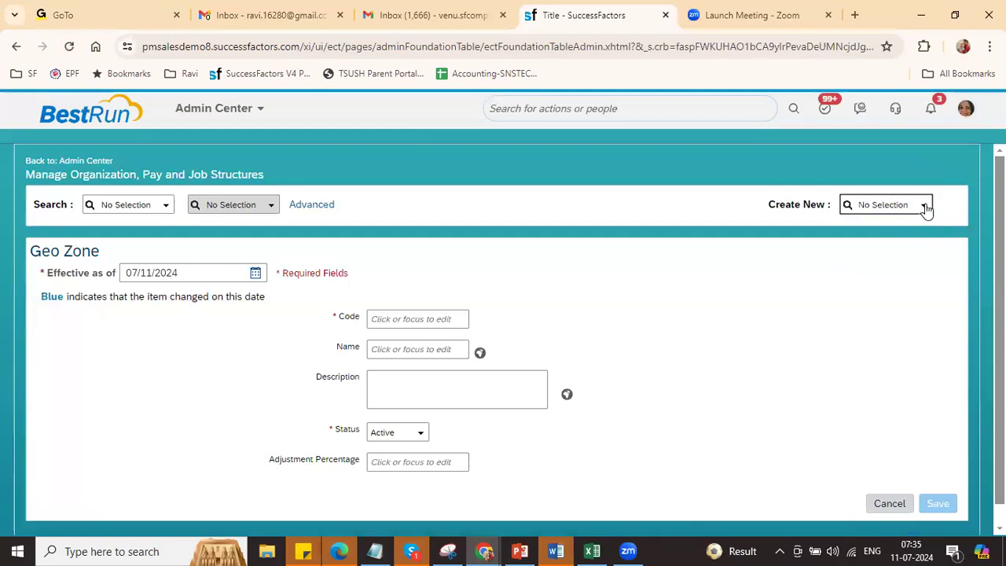
click(884, 272)
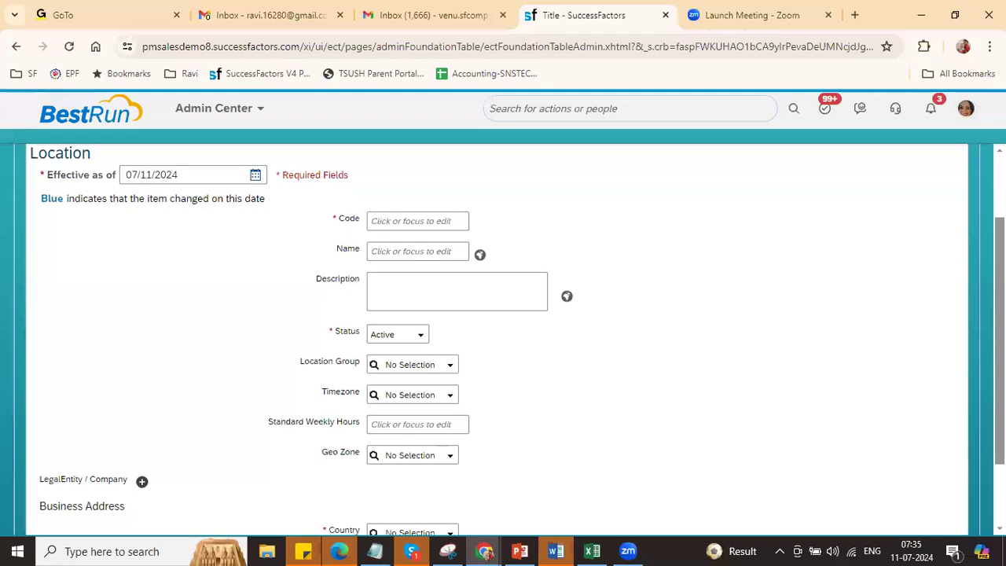
Step: Switch to a blank Pay Range creation form and scroll through it
click(923, 206)
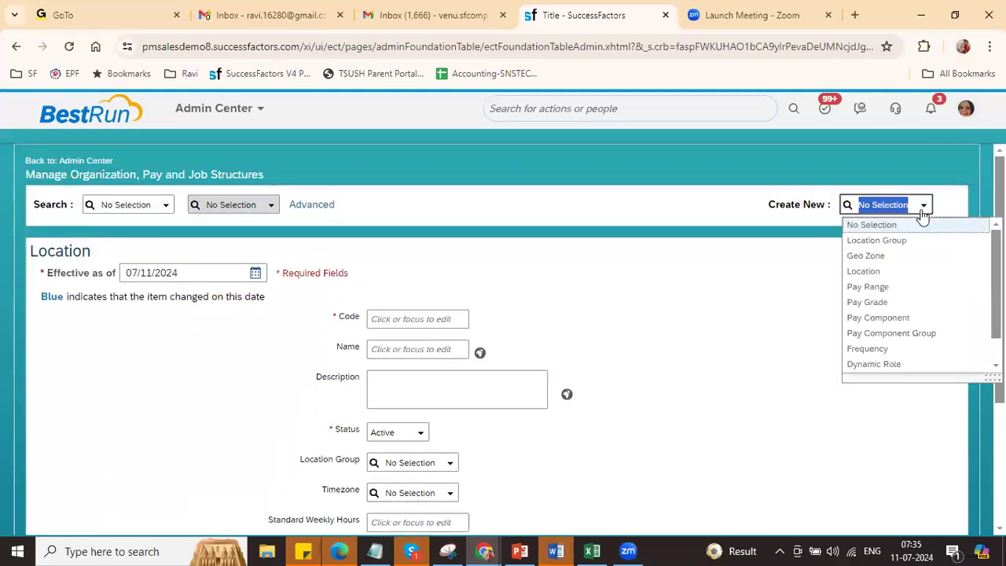
click(890, 289)
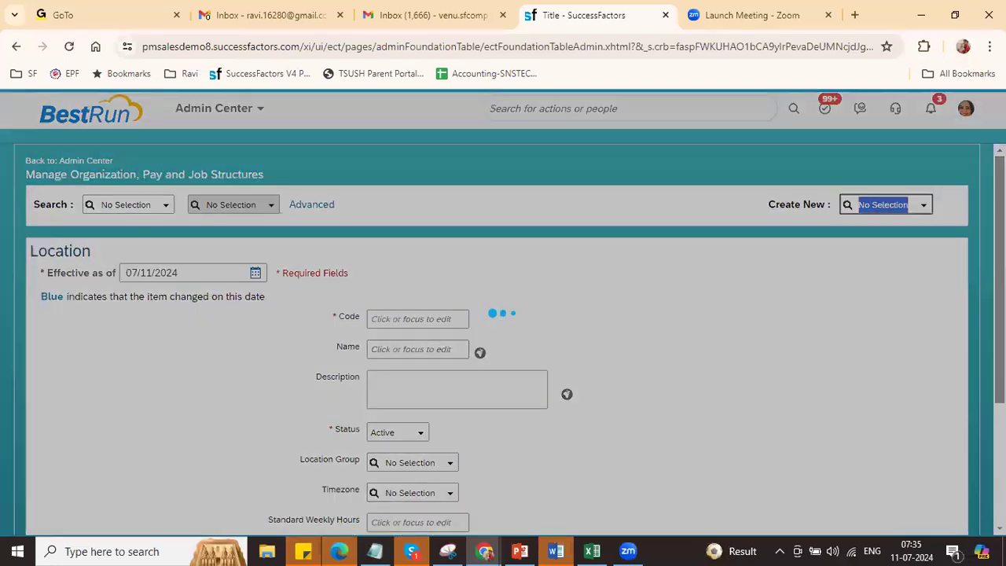
scroll(502, 340, down, 3)
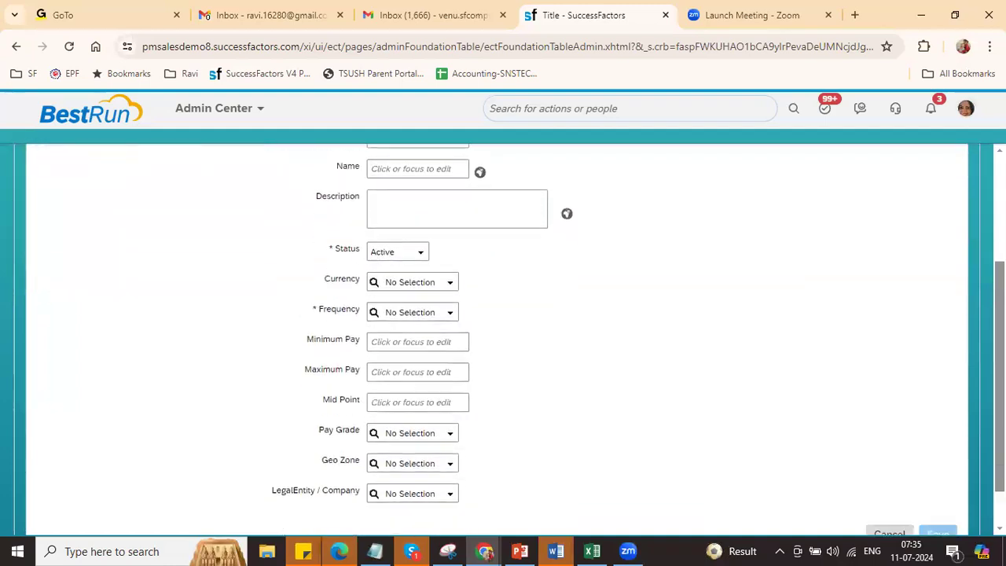
scroll(503, 339, up, 3)
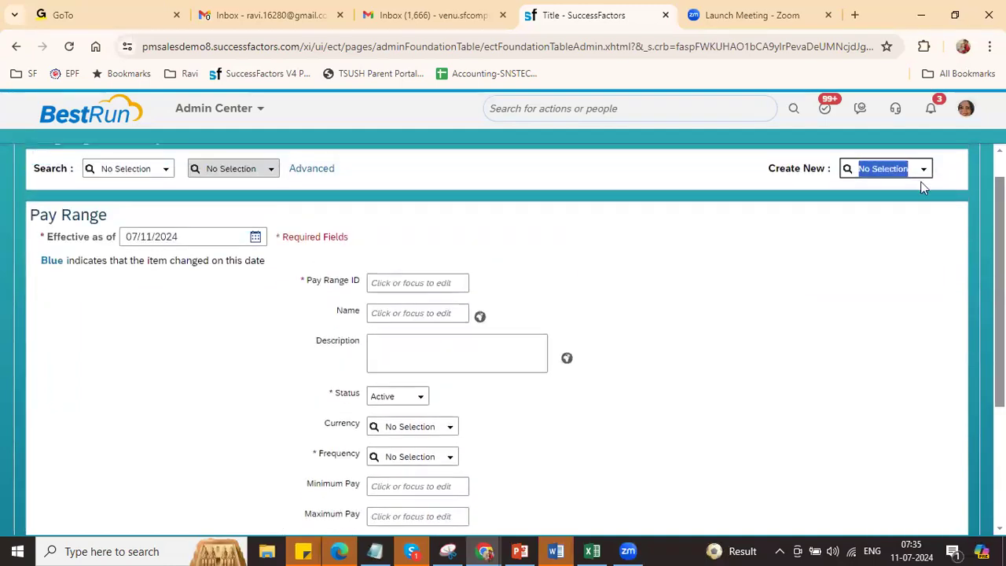
Step: Preview the new Pay Grade and Pay Component creation forms
click(920, 176)
click(903, 266)
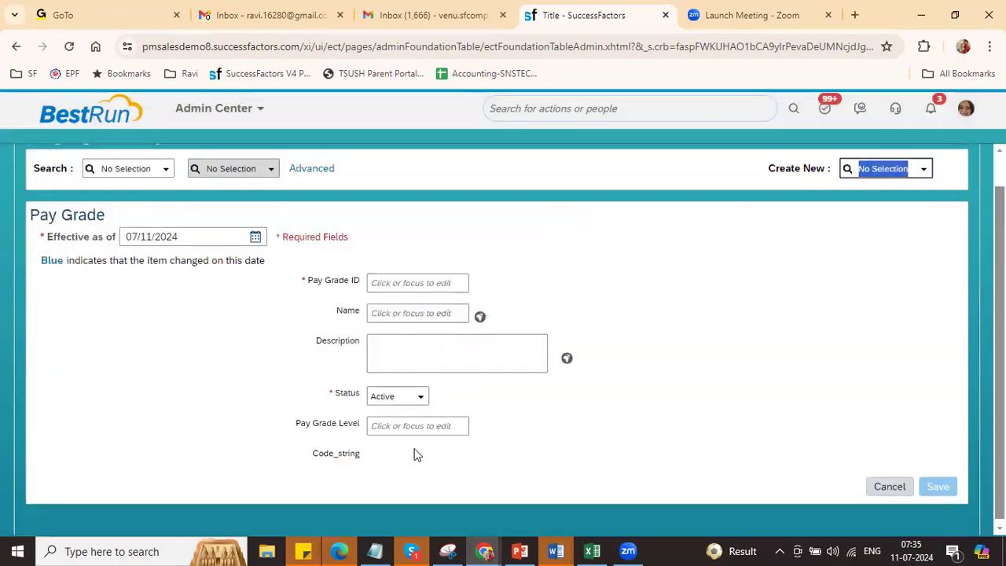
drag(315, 453, 385, 462)
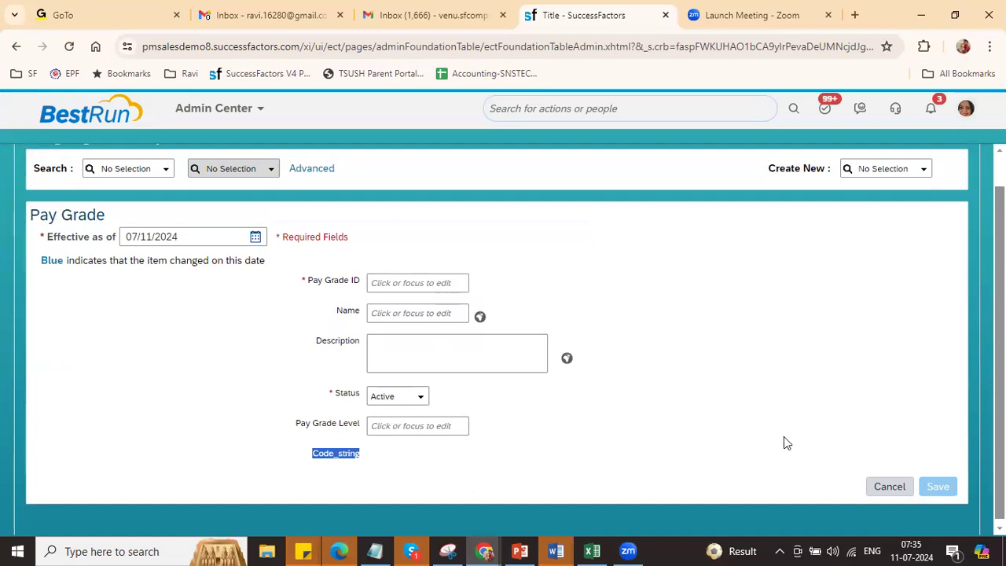
click(921, 174)
click(906, 282)
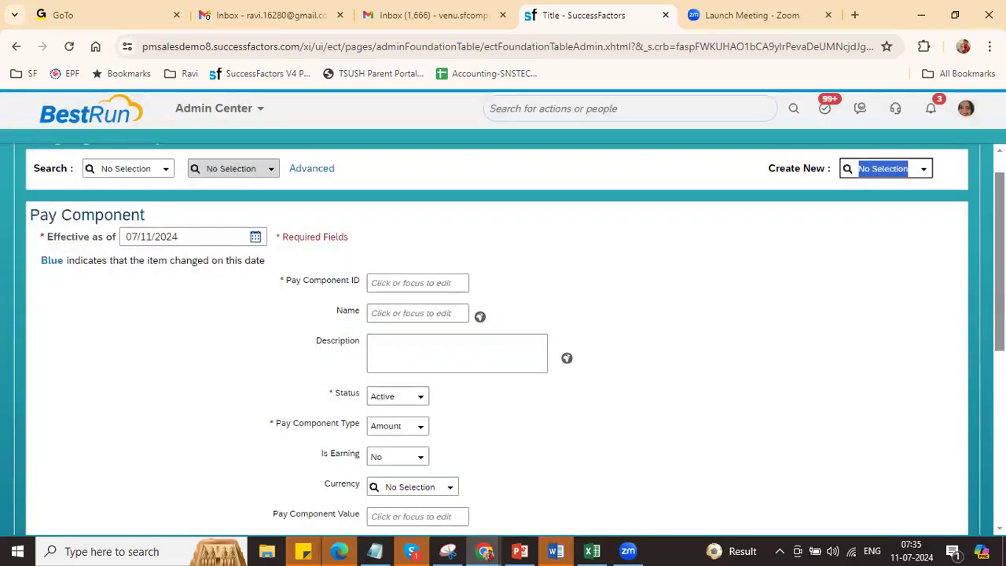
mouse_move(999, 255)
mouse_down()
mouse_move(1000, 428)
mouse_move(999, 239)
mouse_up()
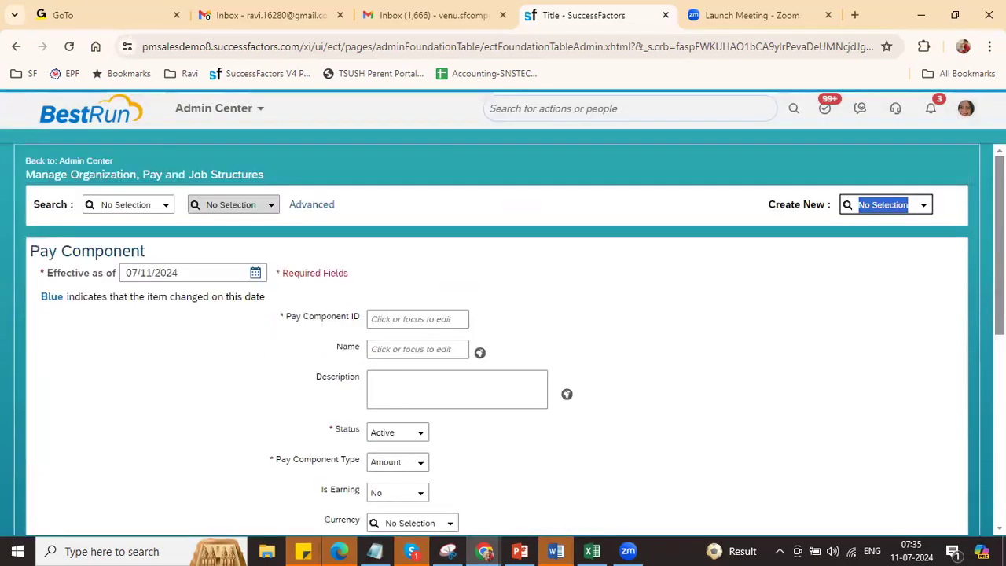
Step: Open a blank Frequency form and browse the object type list without choosing another
click(921, 209)
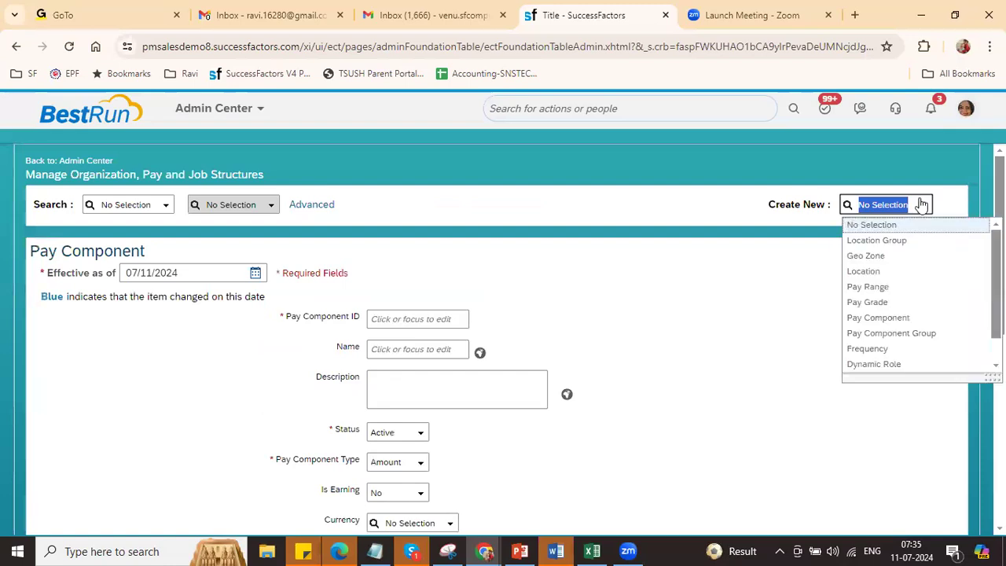
click(912, 345)
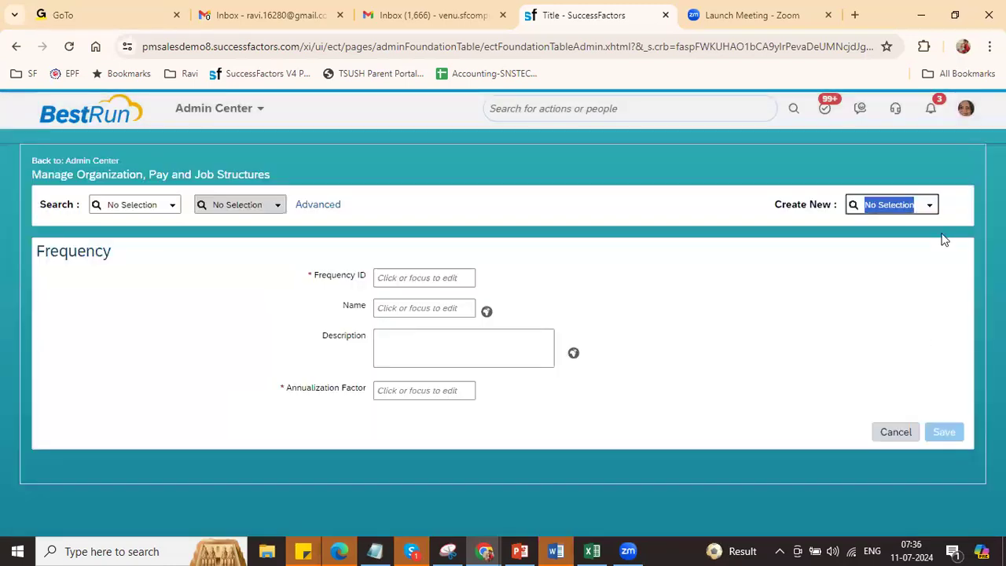
click(930, 206)
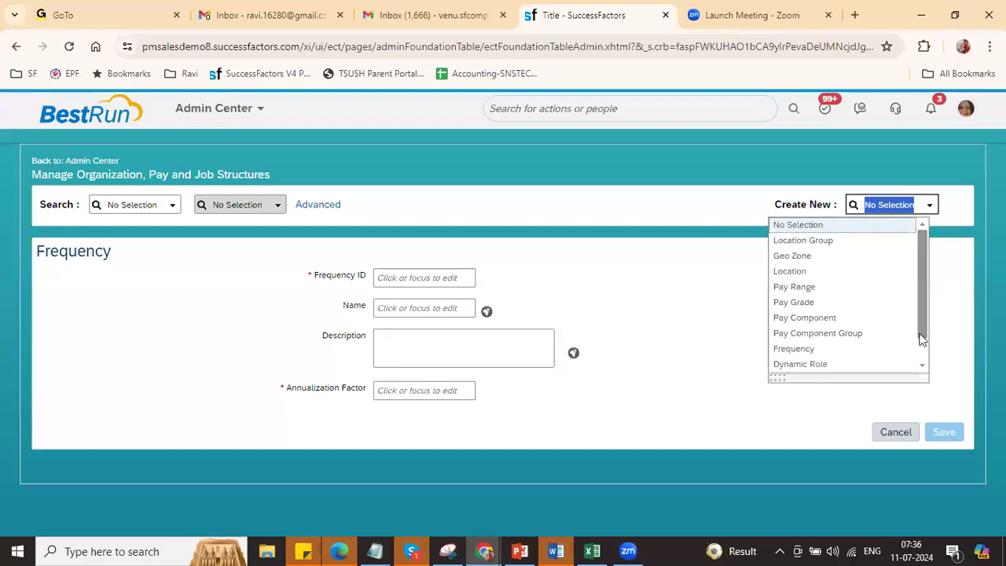
scroll(921, 356, down, 1)
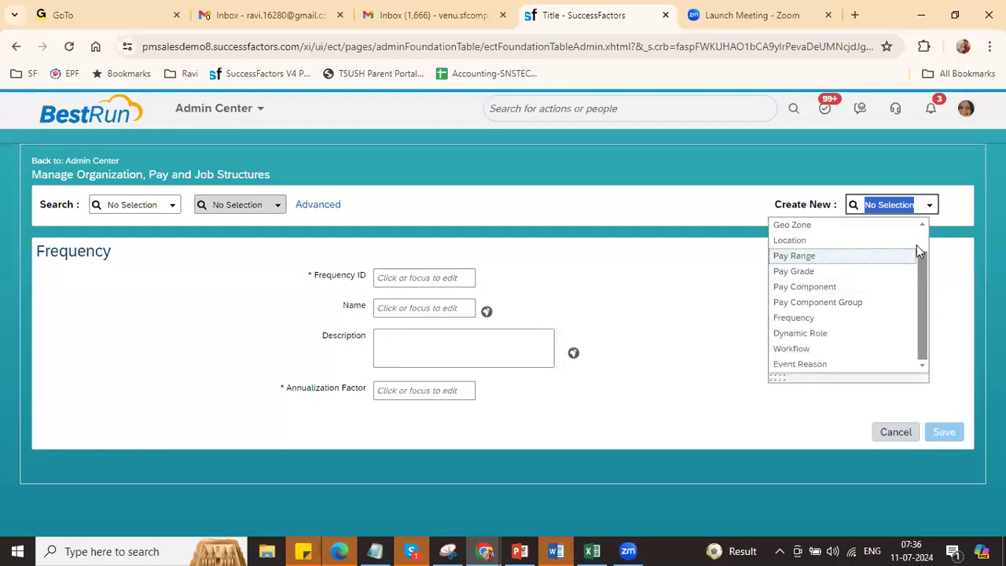
scroll(924, 244, up, 1)
click(658, 288)
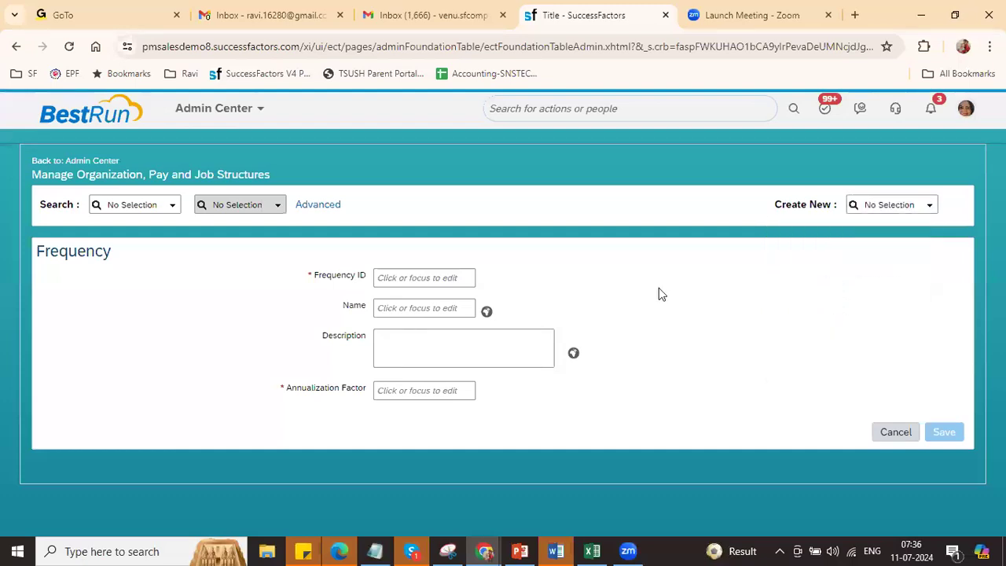
click(591, 551)
Step: Widen Excel columns F, G and H and select the Step 5 table E151:I155
drag(998, 473, 998, 409)
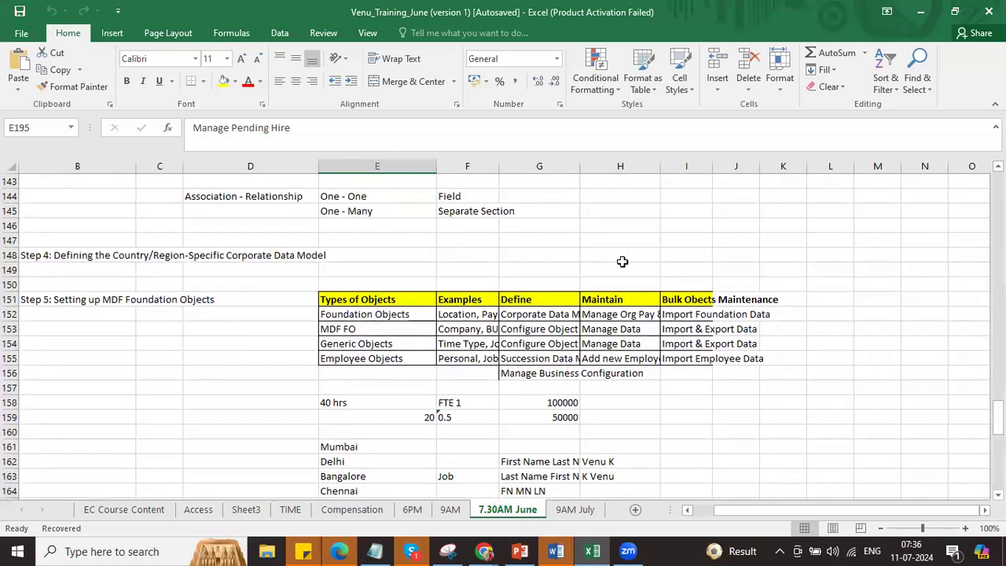
drag(501, 166, 559, 178)
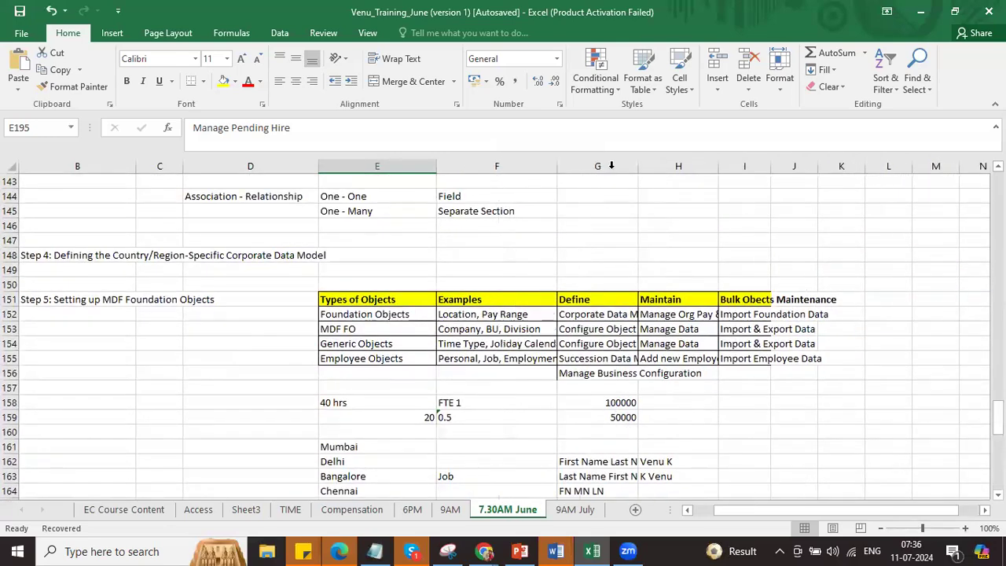
drag(639, 167, 693, 171)
drag(773, 166, 952, 168)
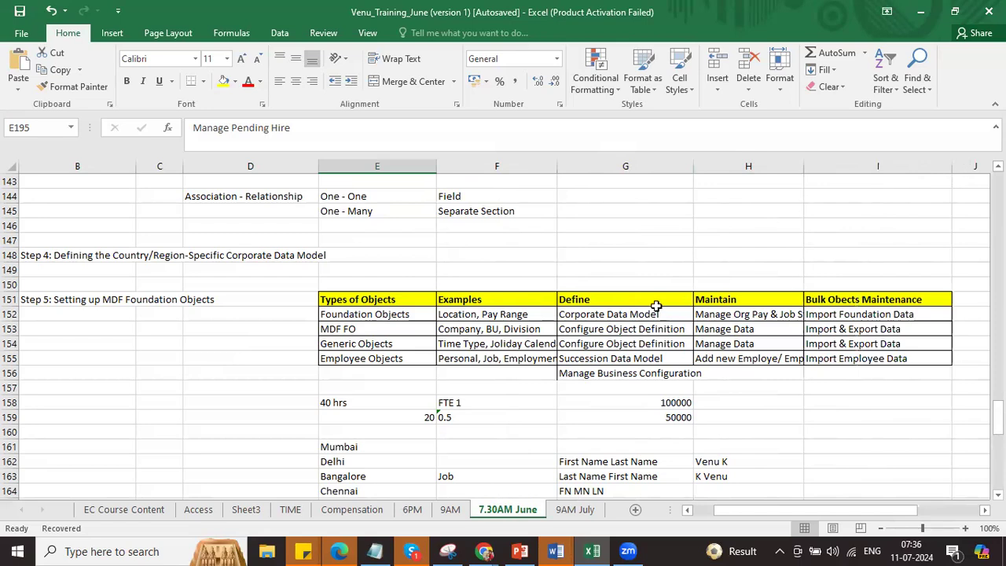
mouse_move(371, 298)
mouse_down()
mouse_move(805, 369)
mouse_move(860, 350)
mouse_move(865, 357)
mouse_up()
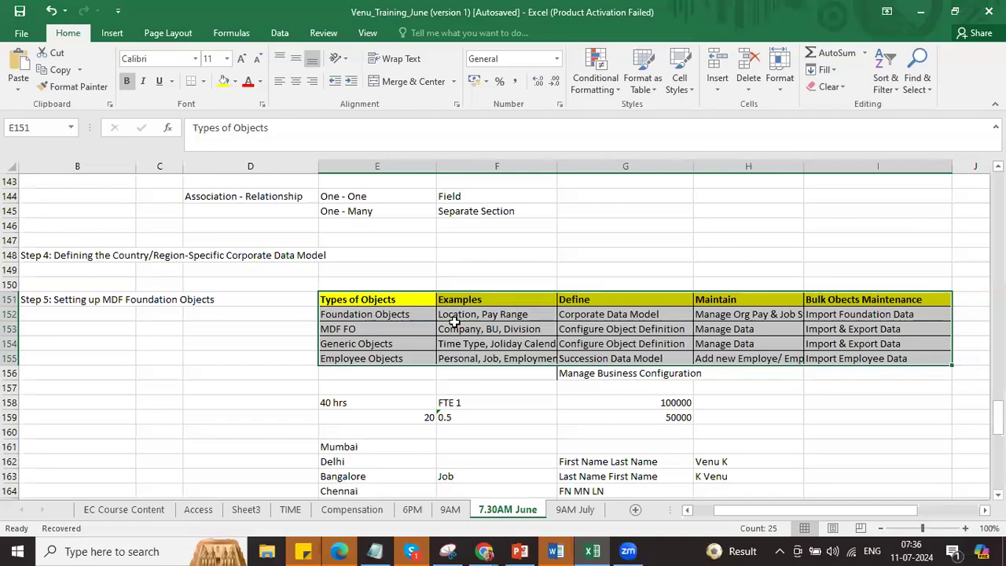
key(alt+Tab)
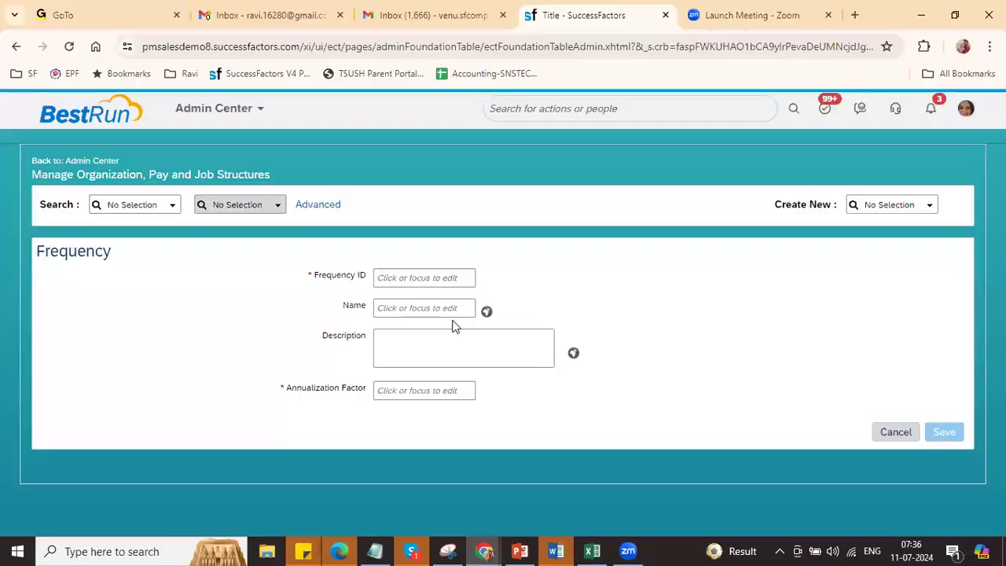
Step: Replace the Frequency form with a blank Location Group form, effective 07/11/2024
click(930, 204)
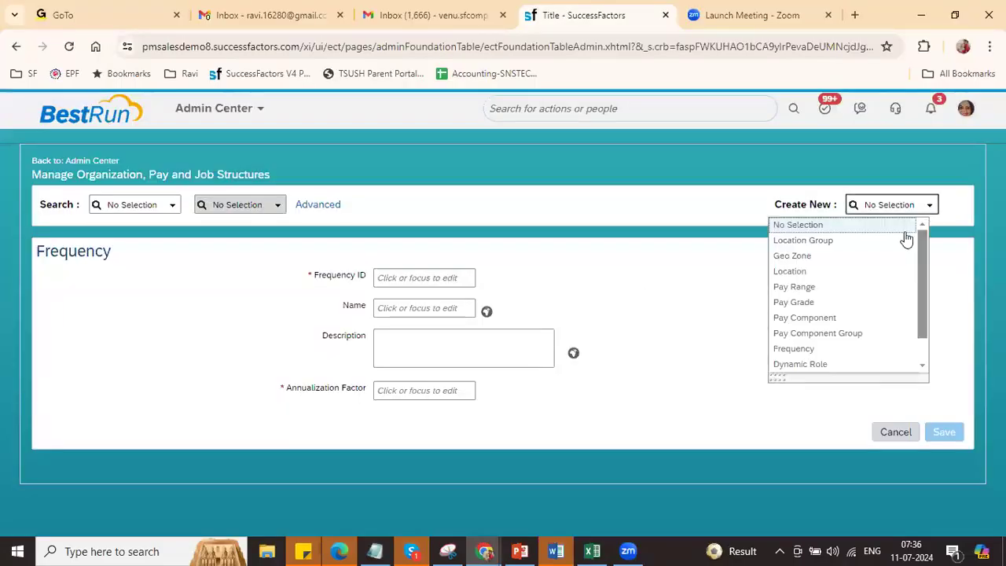
click(858, 241)
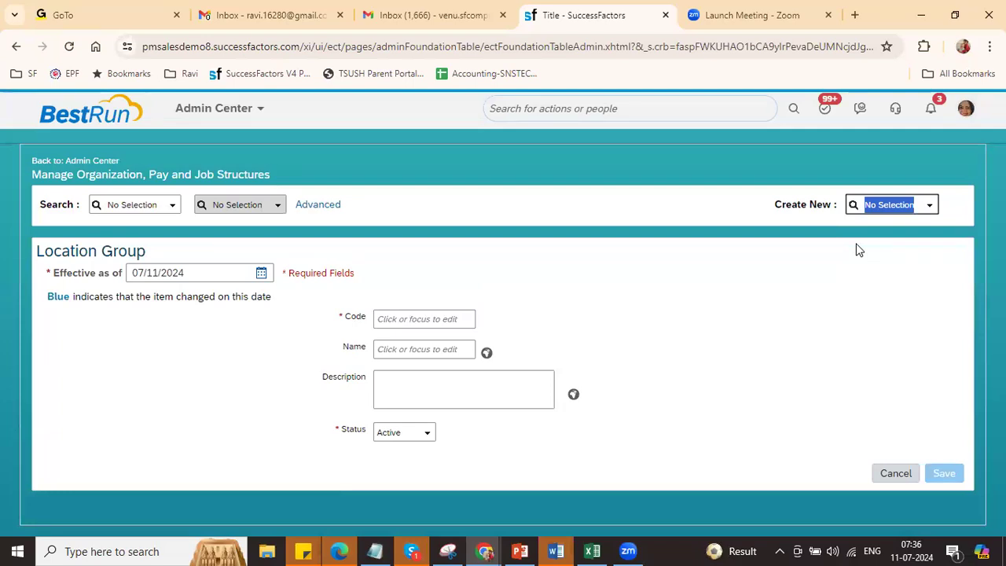
key(alt+Tab)
Step: Check the Foundation Objects, Location/Pay Range, Define and Corporate Data Model cells in Excel
click(391, 311)
click(471, 313)
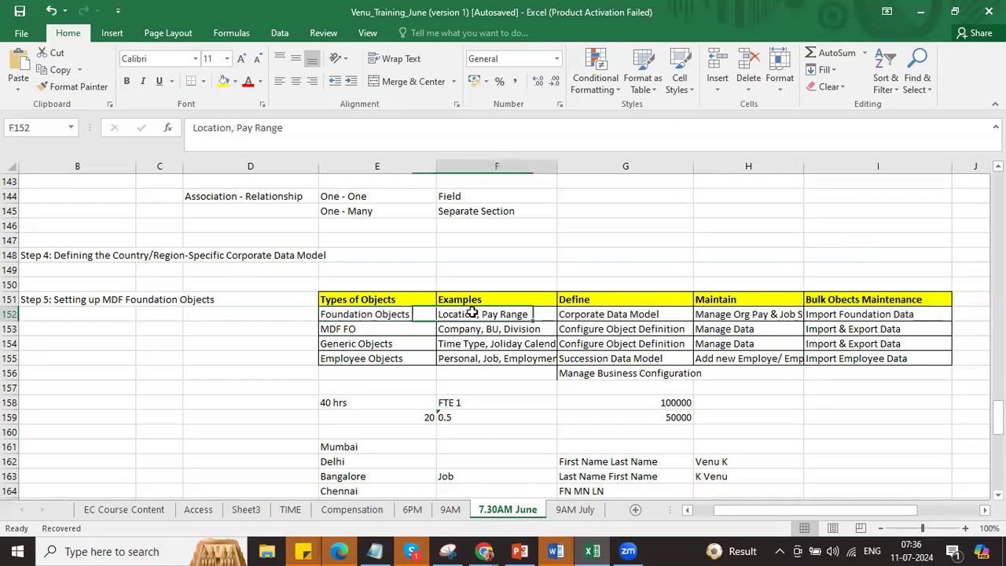
click(590, 297)
click(606, 316)
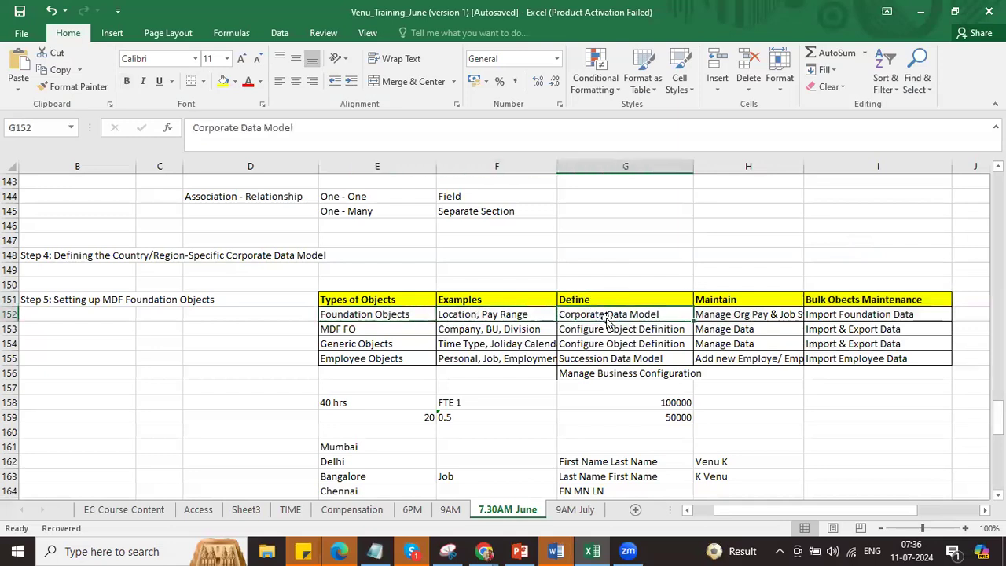
key(alt+Tab)
click(604, 107)
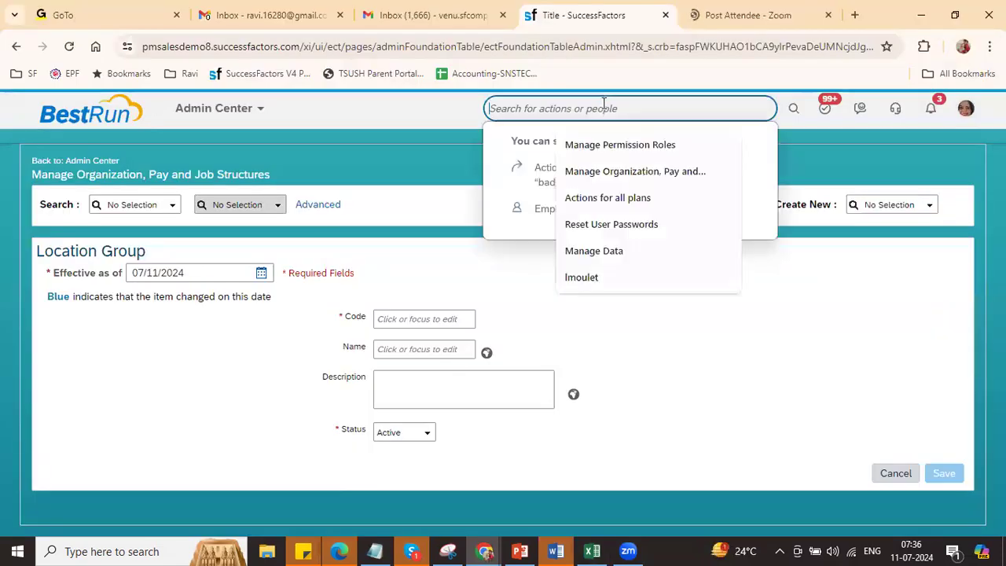
Step: Export the Corporate Data Model as SFCPART000962-corporate-datamodel.xml and show it in Downloads
text(corp data)
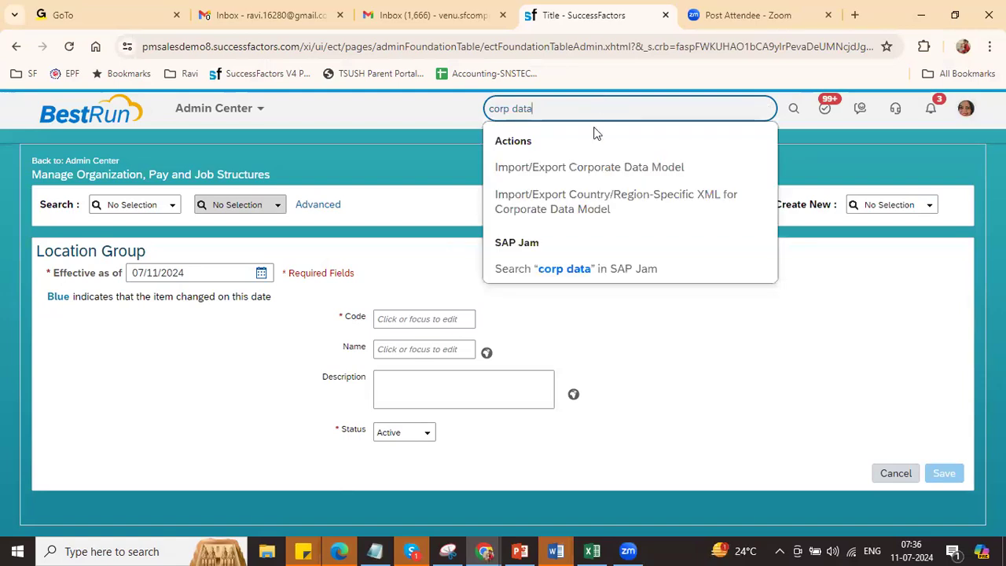
click(590, 164)
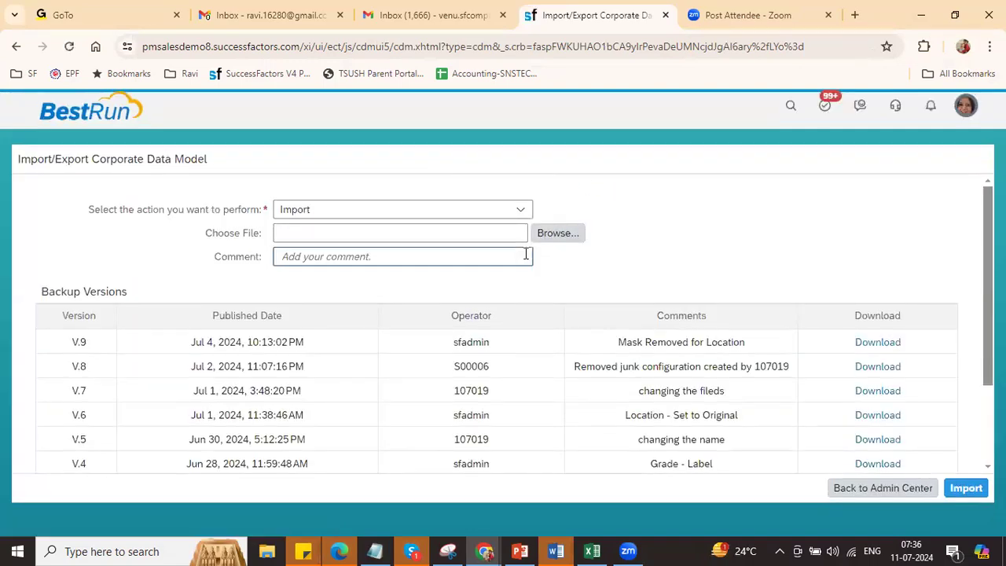
click(521, 209)
click(425, 250)
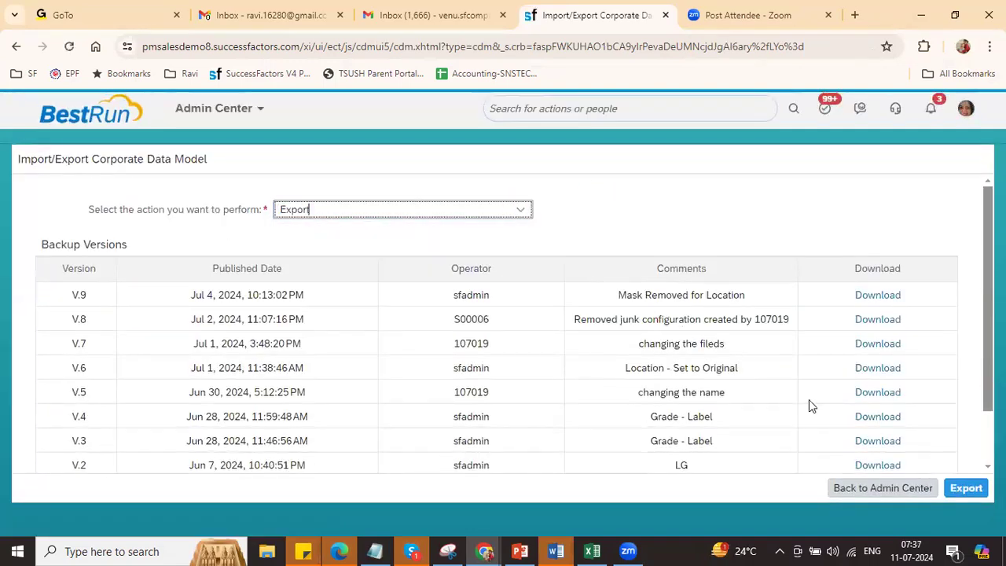
click(965, 488)
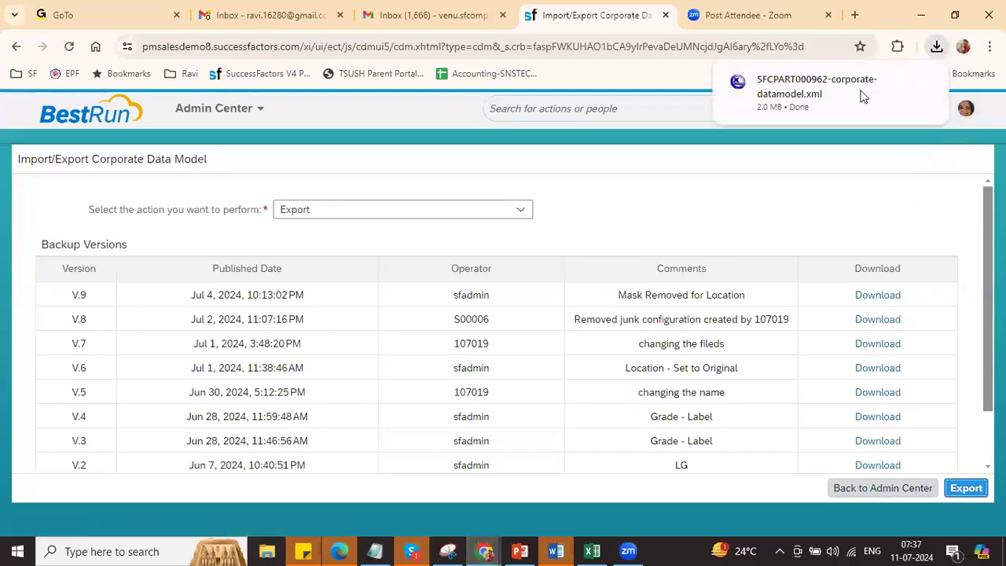
click(893, 83)
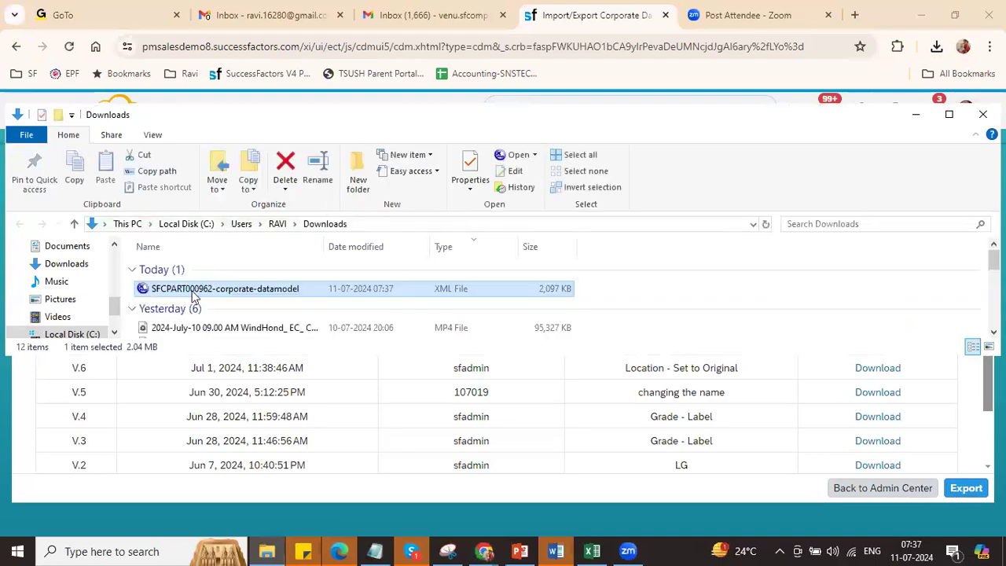
Step: Open SFCPART000962-corporate-datamodel.xml in XmlPad from File Explorer
right_click(195, 290)
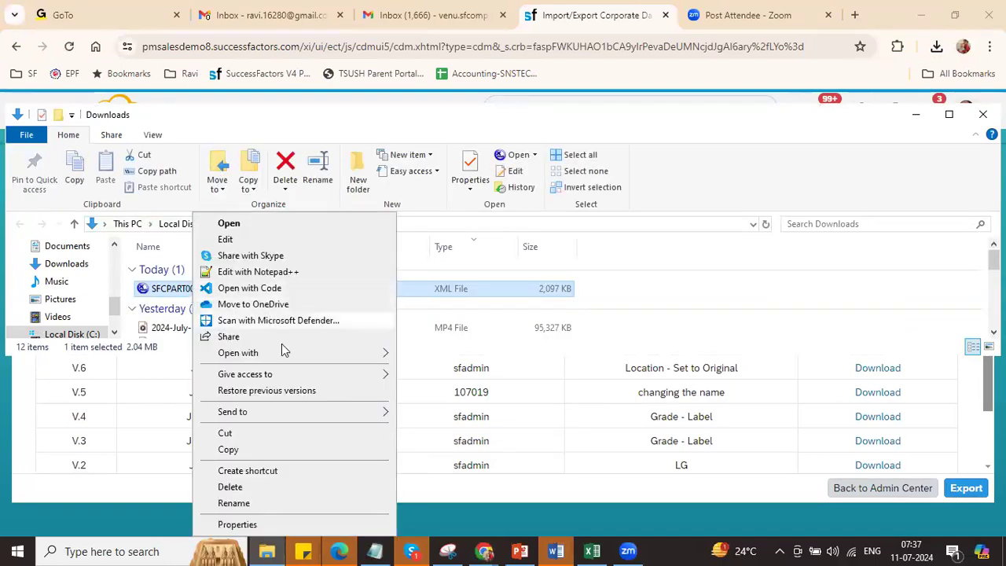
mouse_move(384, 353)
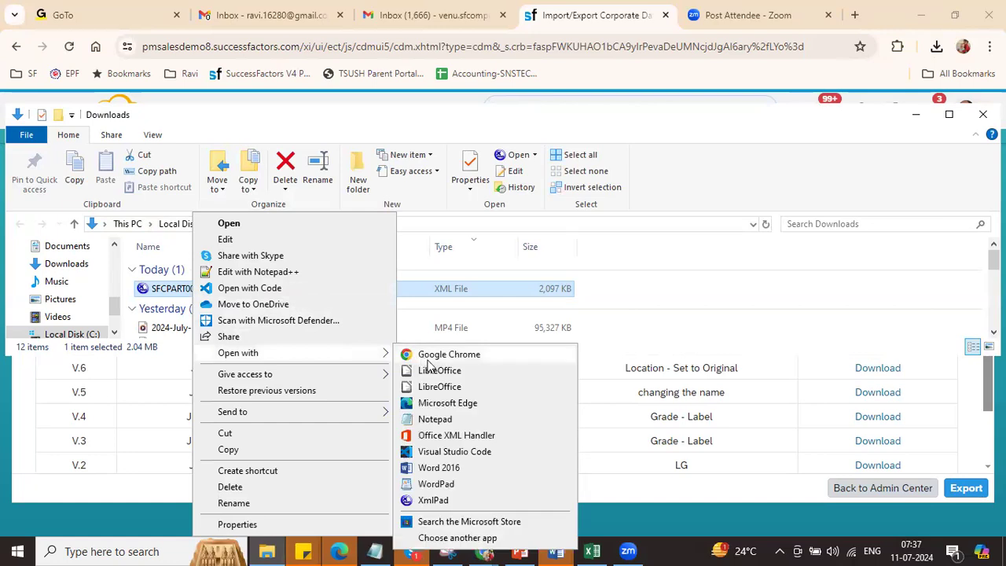
click(436, 483)
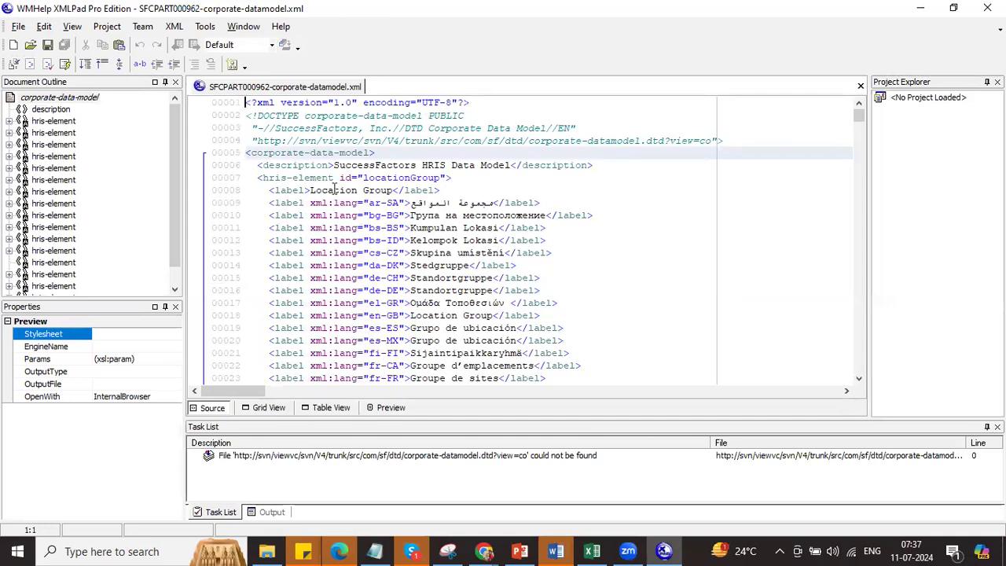
Step: Expand the locationGroup hris-element and jump to its externalCode field definition
click(53, 121)
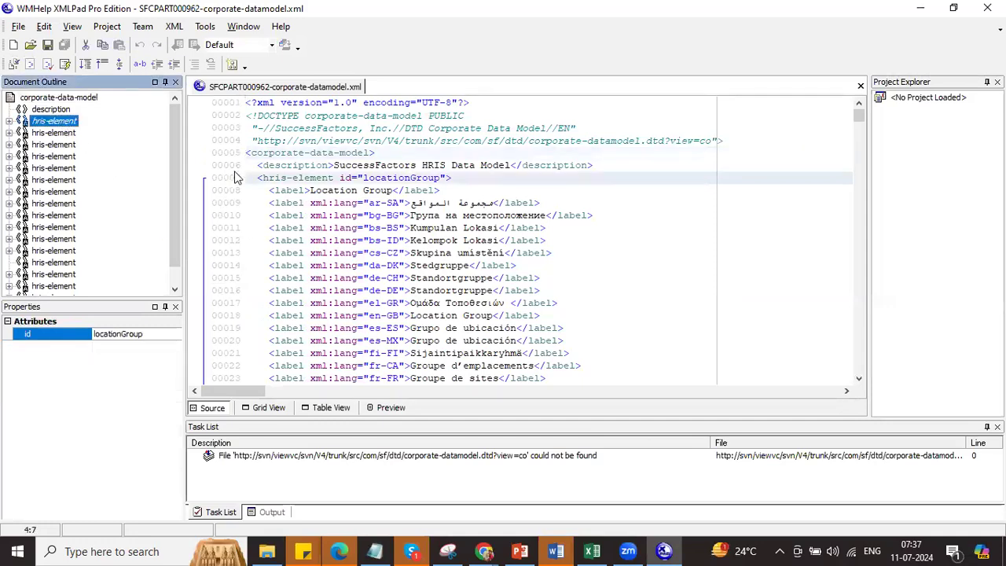
click(10, 122)
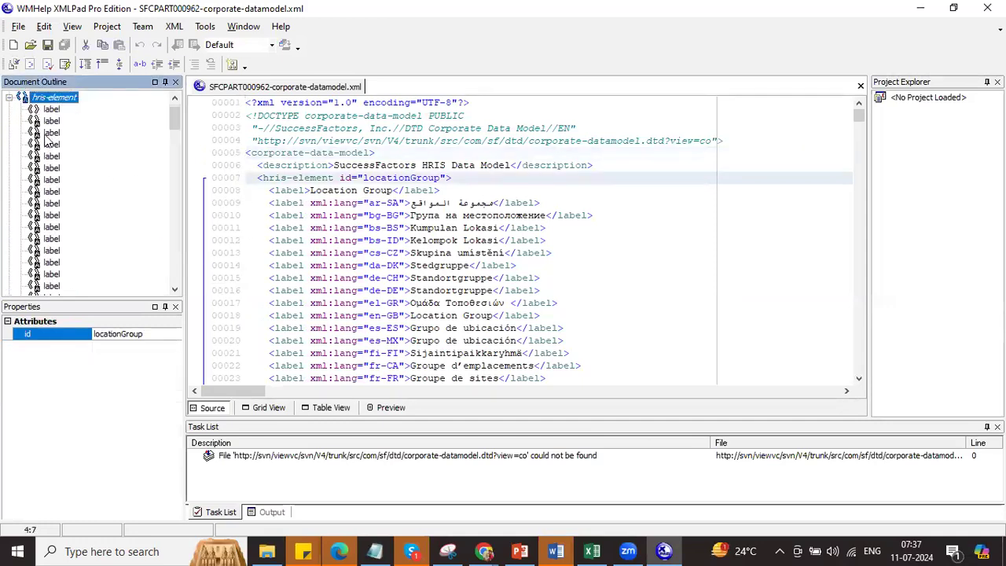
click(177, 208)
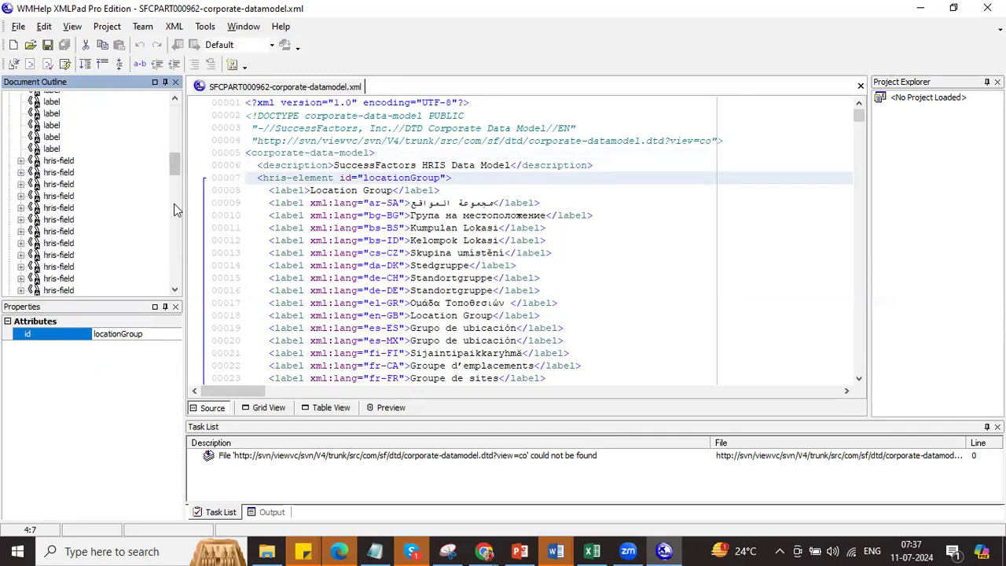
click(60, 160)
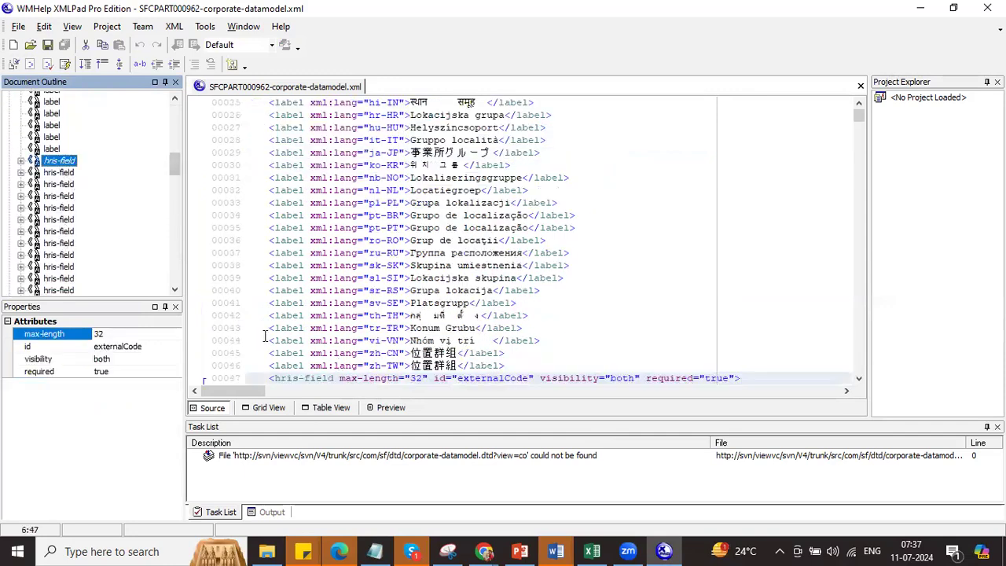
Step: In Table View, check custom-string1's id, visibility and required attributes, then collapse to the element list
click(324, 407)
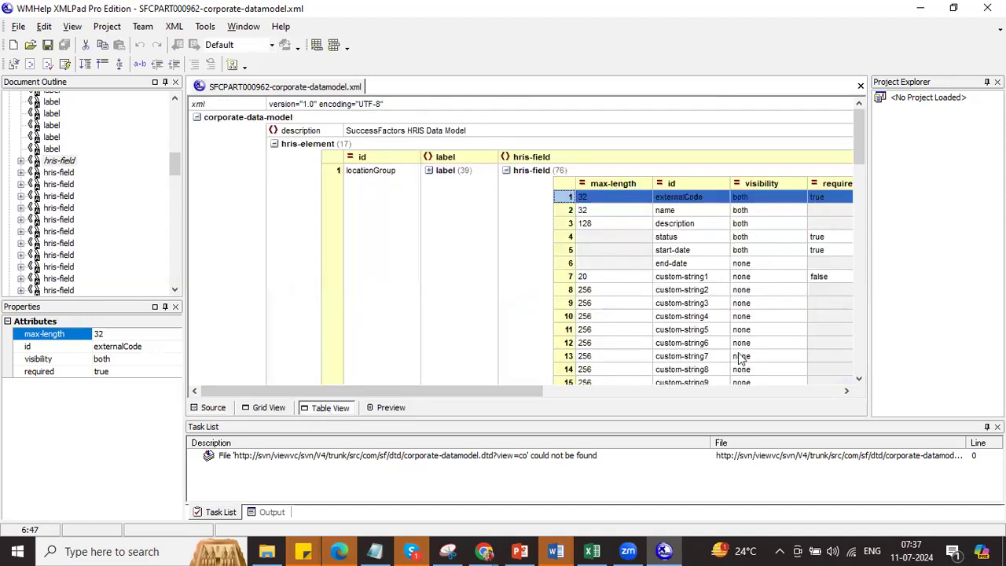
click(695, 281)
drag(512, 388, 613, 390)
click(554, 281)
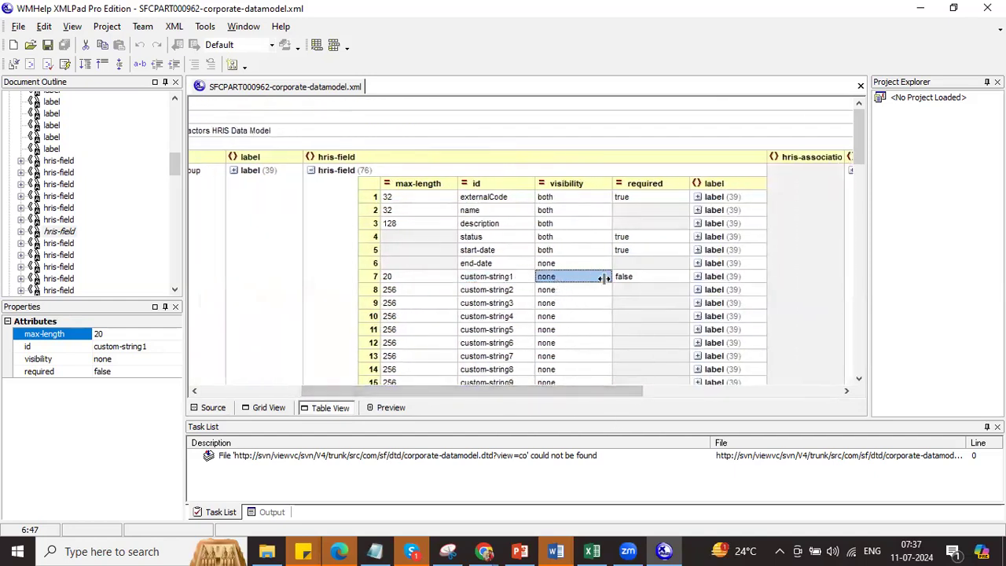
click(633, 278)
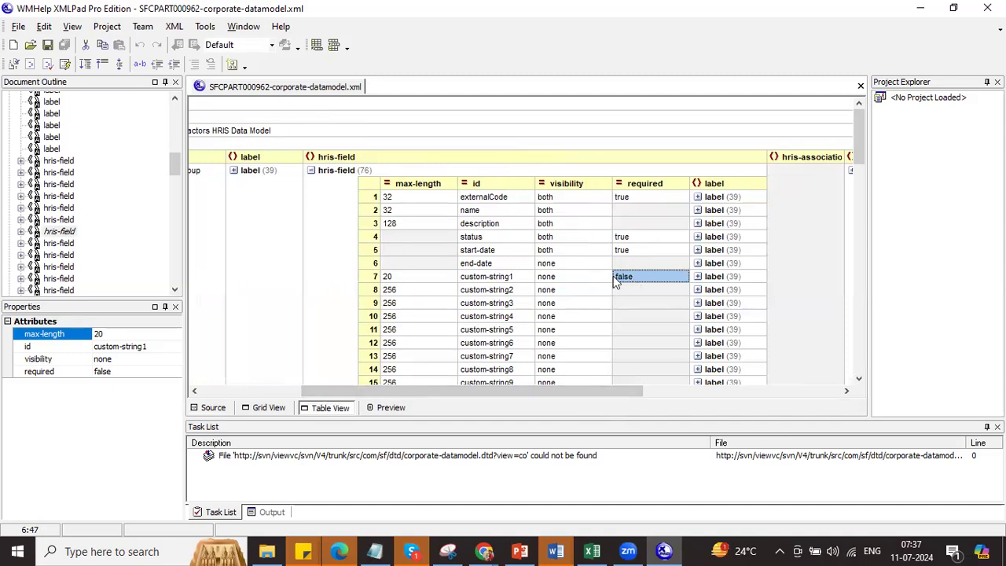
click(311, 171)
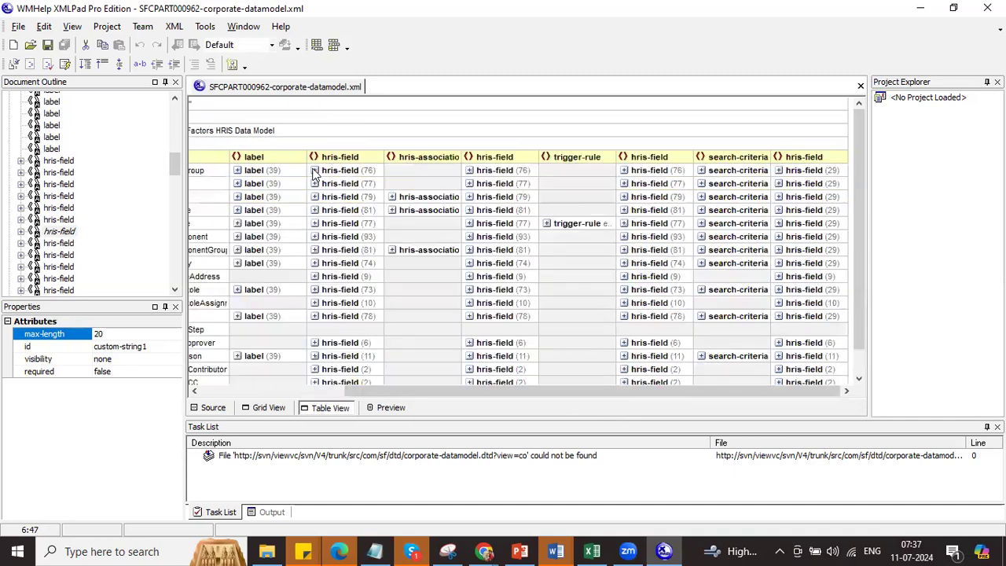
click(212, 392)
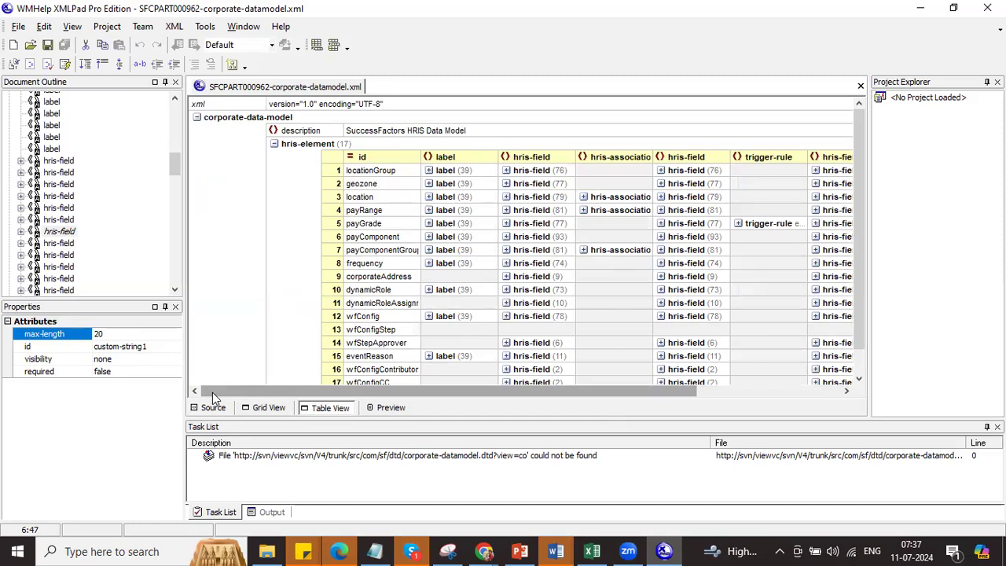
key(alt+Tab)
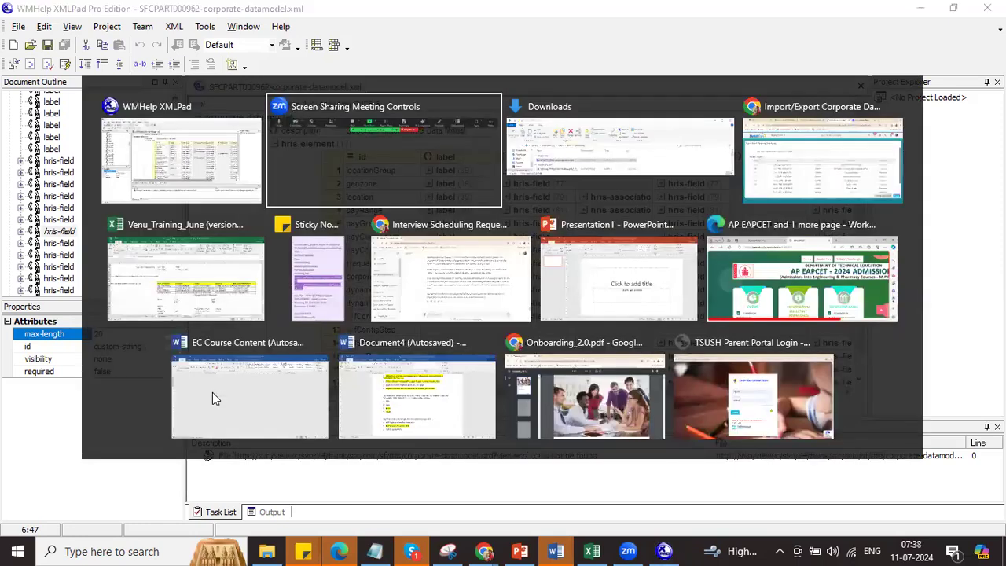
Step: Return to the SuccessFactors Import/Export Corporate Data Model page listing backup versions V.2 to V.9
key(alt+Tab)
key(alt+Tab)
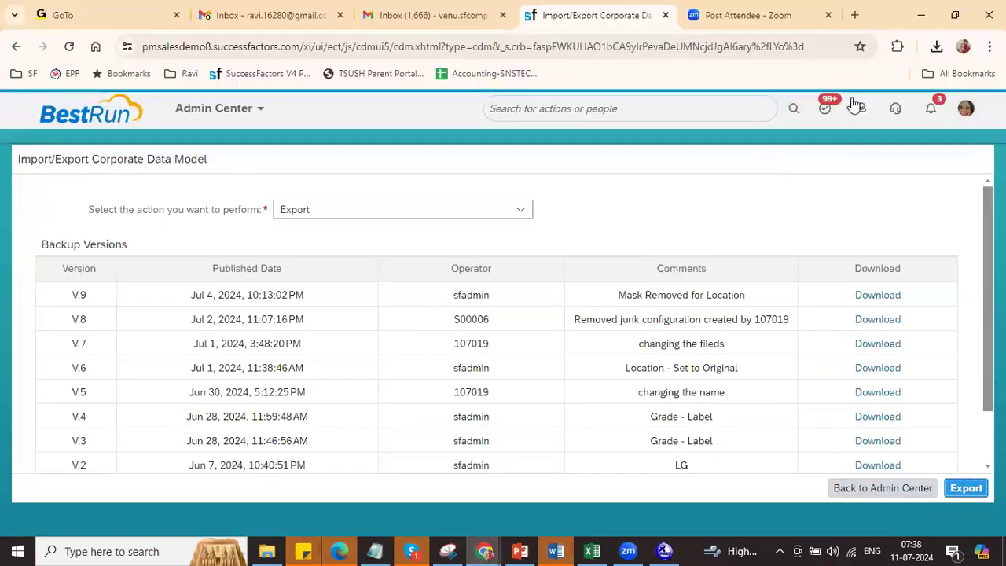
key(alt+Tab)
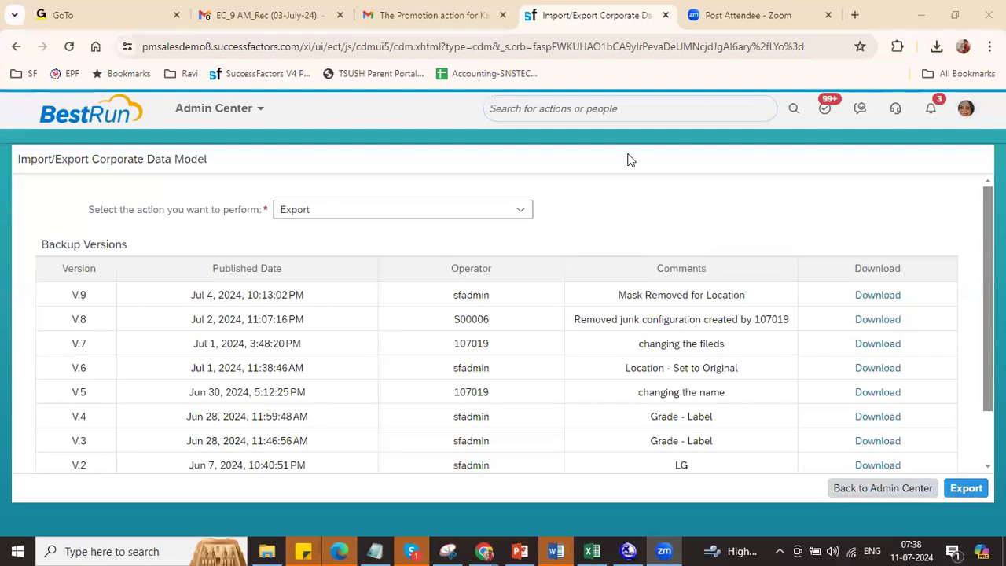
click(683, 117)
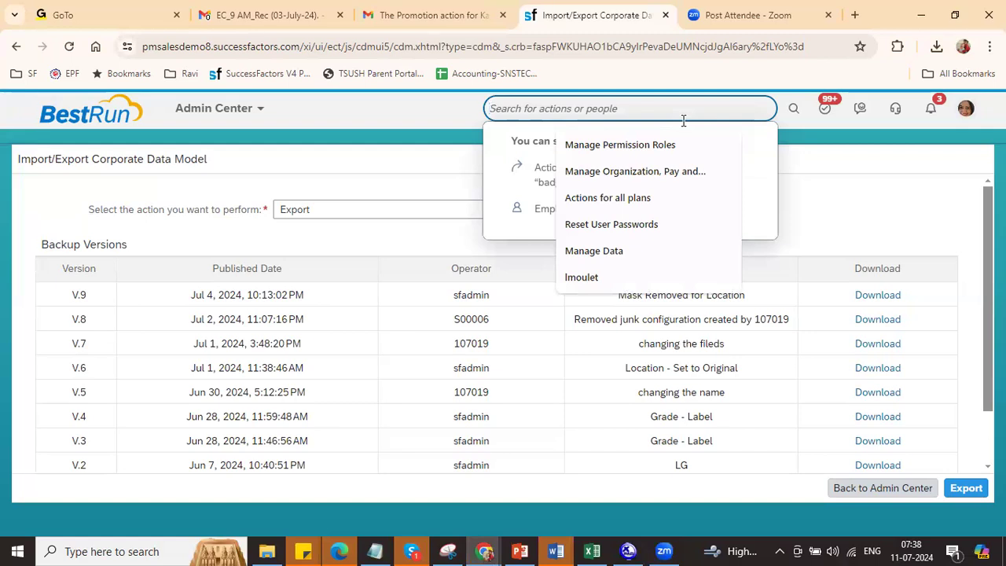
Step: Send SuccessFactors to the Home page via the Admin Center menu, then bring up the Excel training workbook
click(847, 214)
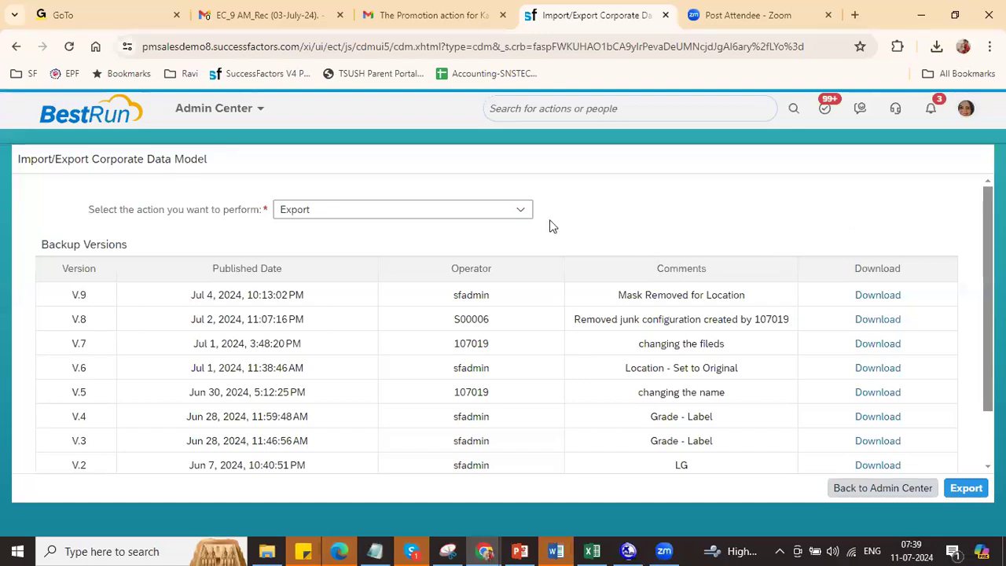
click(259, 110)
click(254, 143)
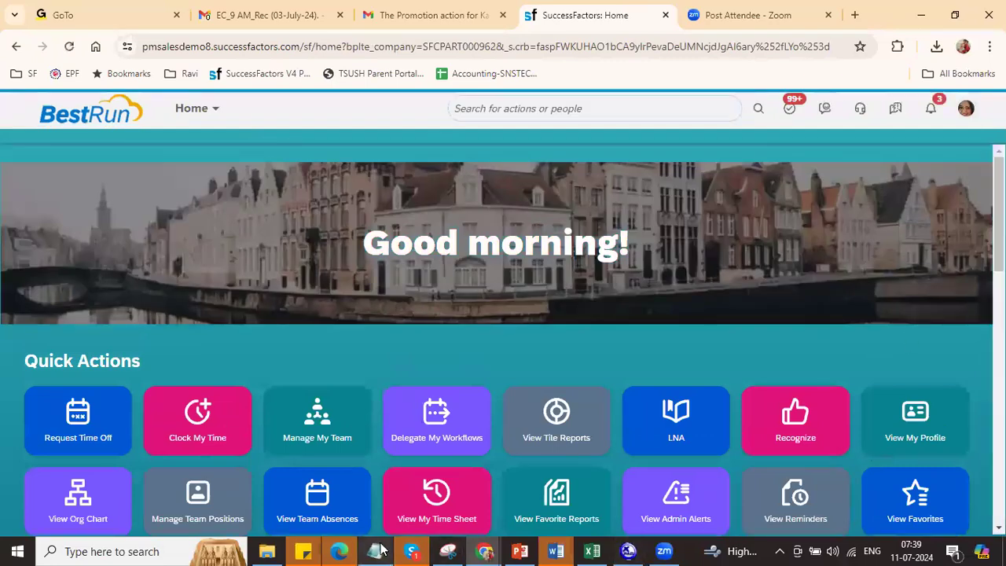
click(591, 551)
drag(997, 417, 997, 429)
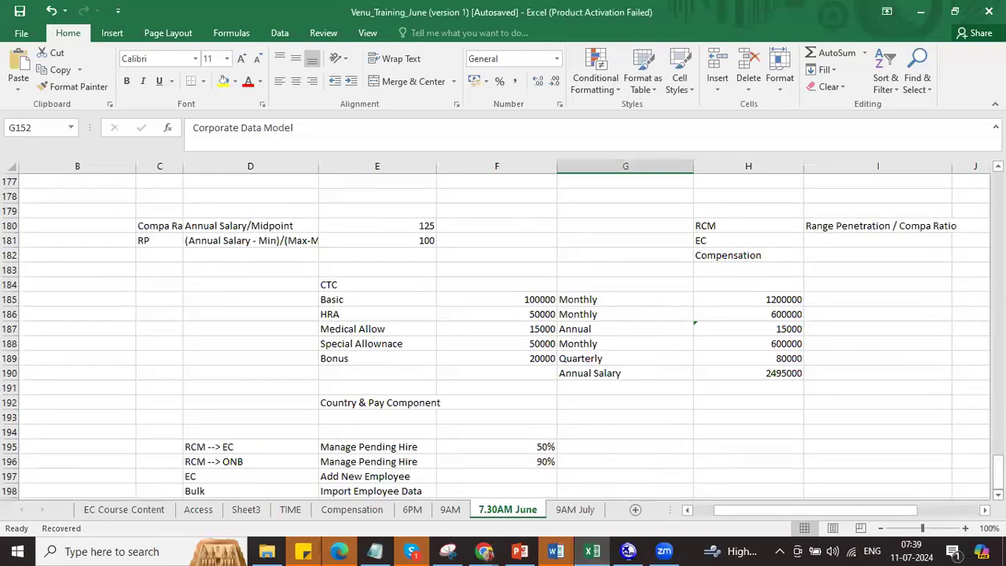
Step: Enter FO in C200 and 'Import Foundation Data' in D200 of the 7.30AM June sheet
click(997, 495)
click(997, 495)
click(998, 495)
click(998, 495)
scroll(998, 495, down, 3)
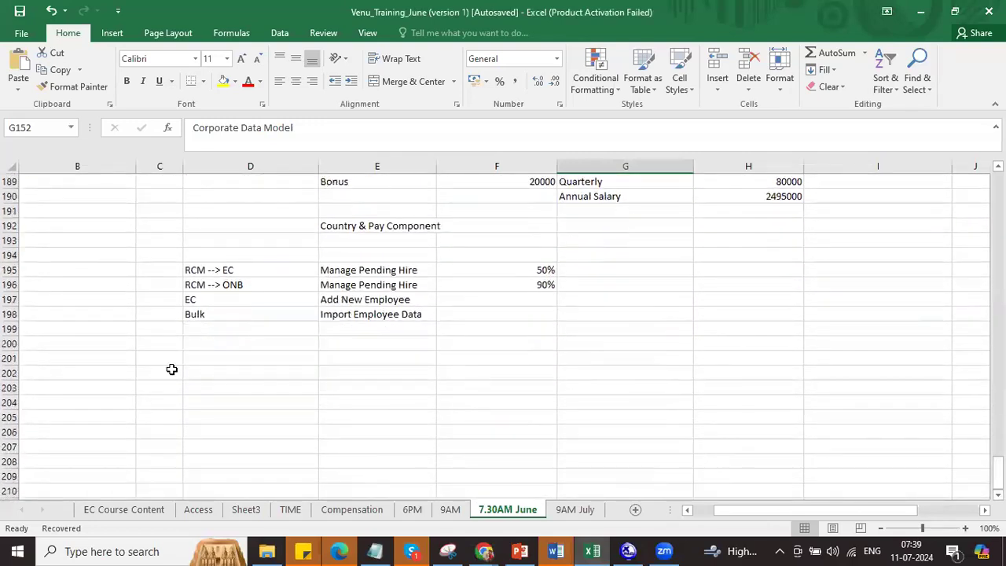
click(115, 344)
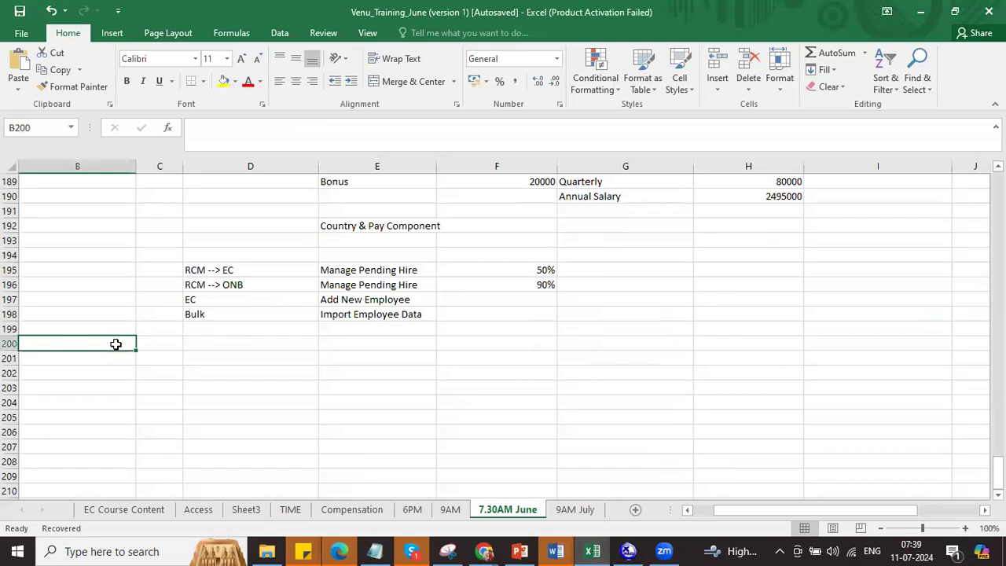
click(148, 346)
text(FO)
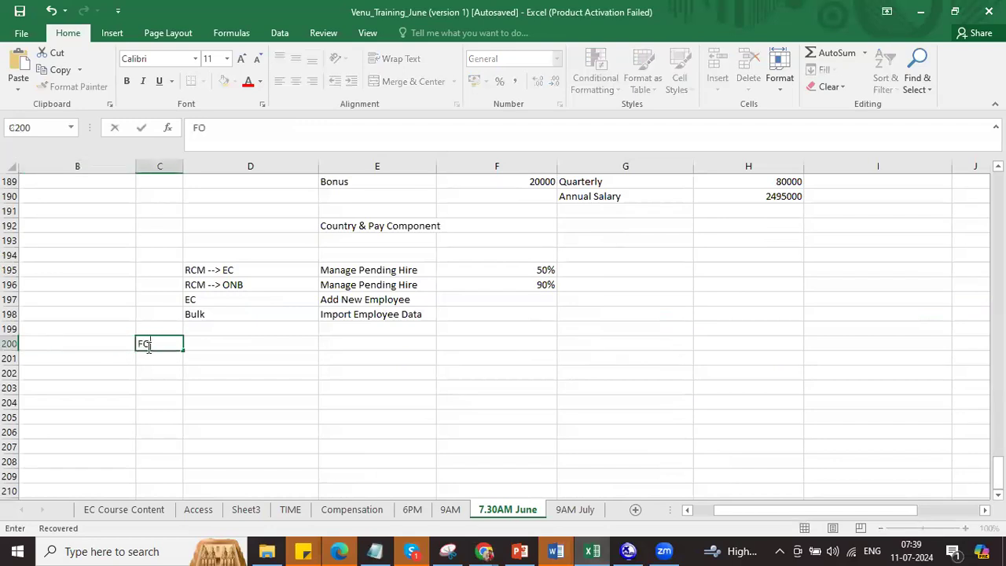
key(Tab)
text(Im)
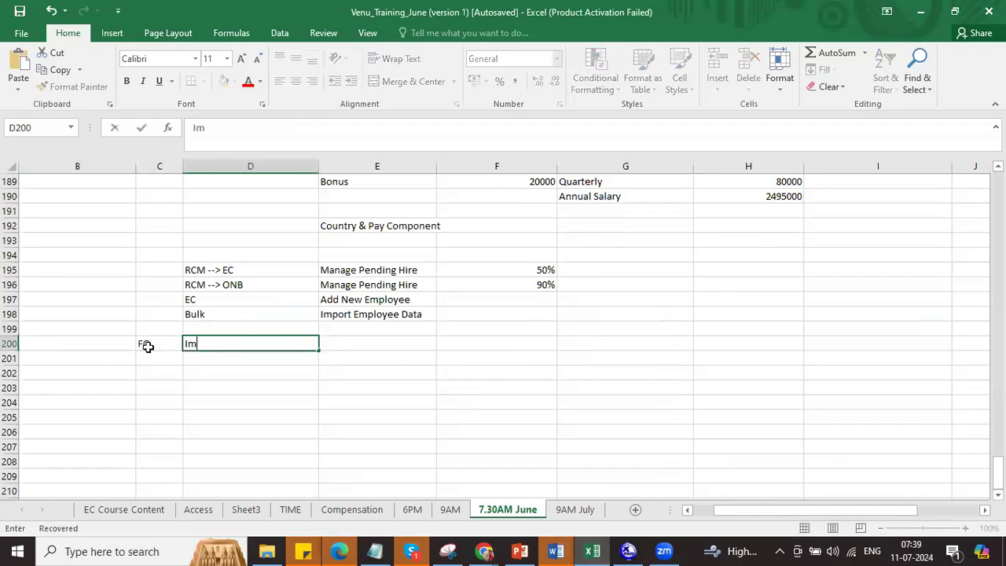
text(port Foundat)
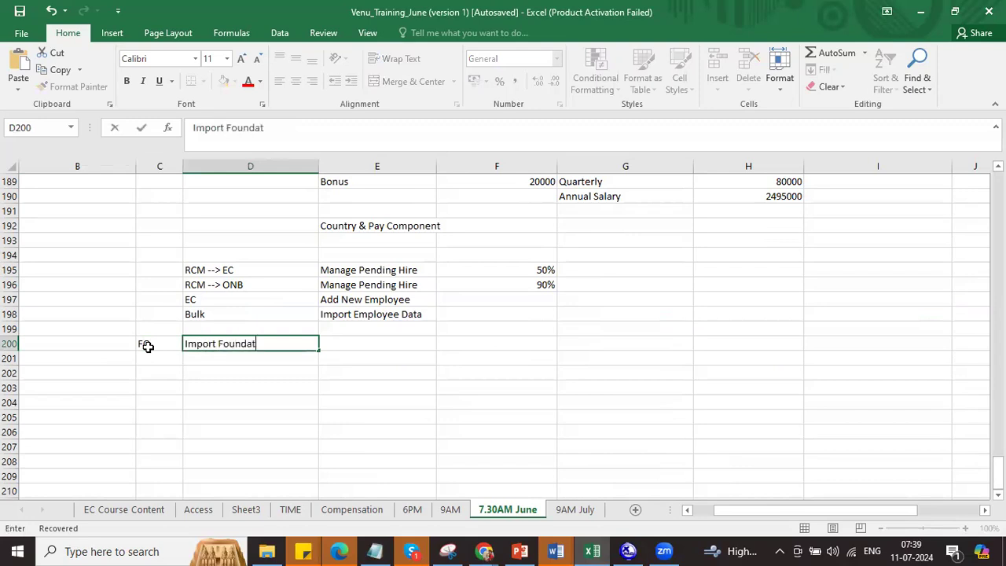
text(ion Data)
click(238, 371)
click(247, 354)
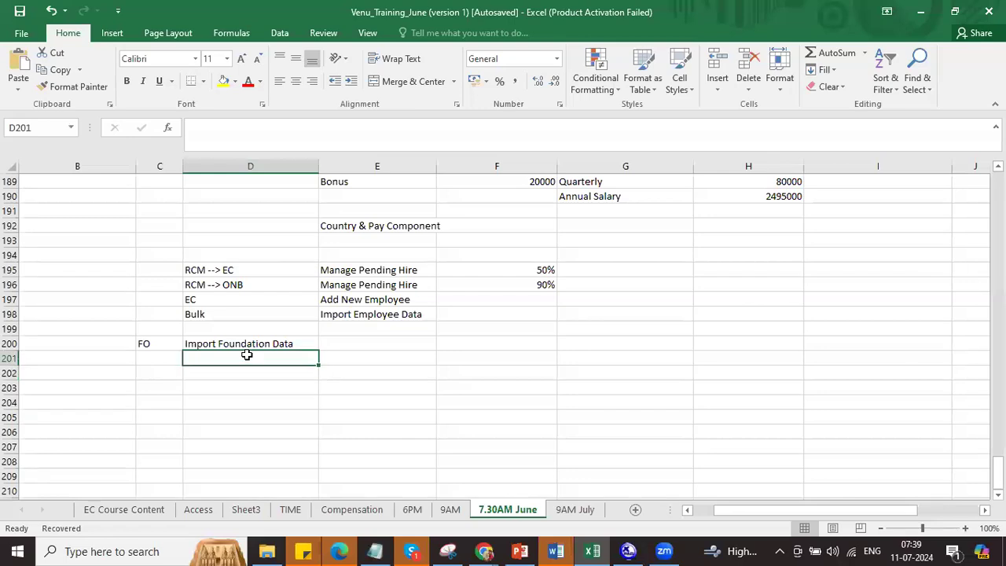
key(alt+Tab)
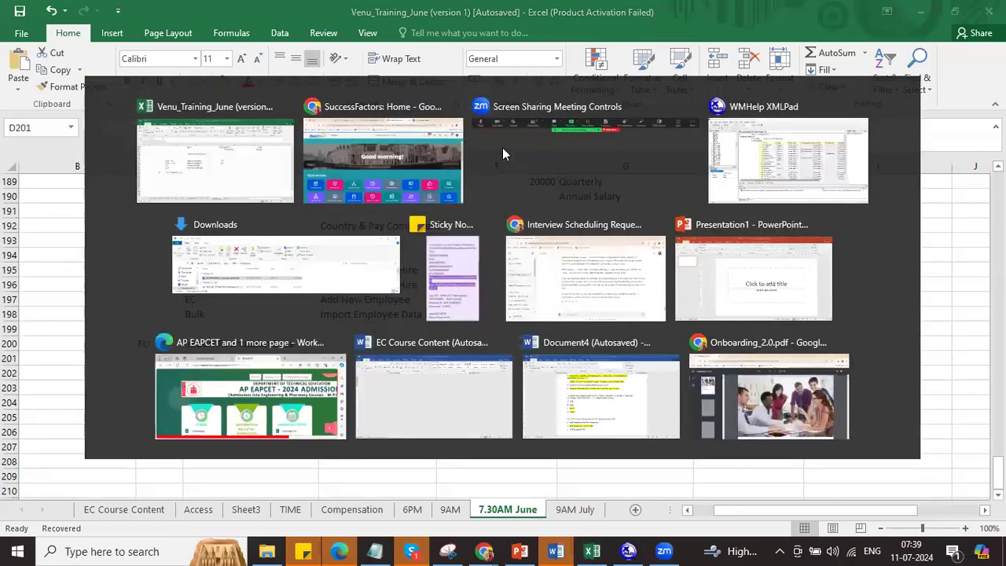
Step: Search 'imp found data' and open the Import Foundation Data page to view its object types
click(490, 114)
text(imp foun)
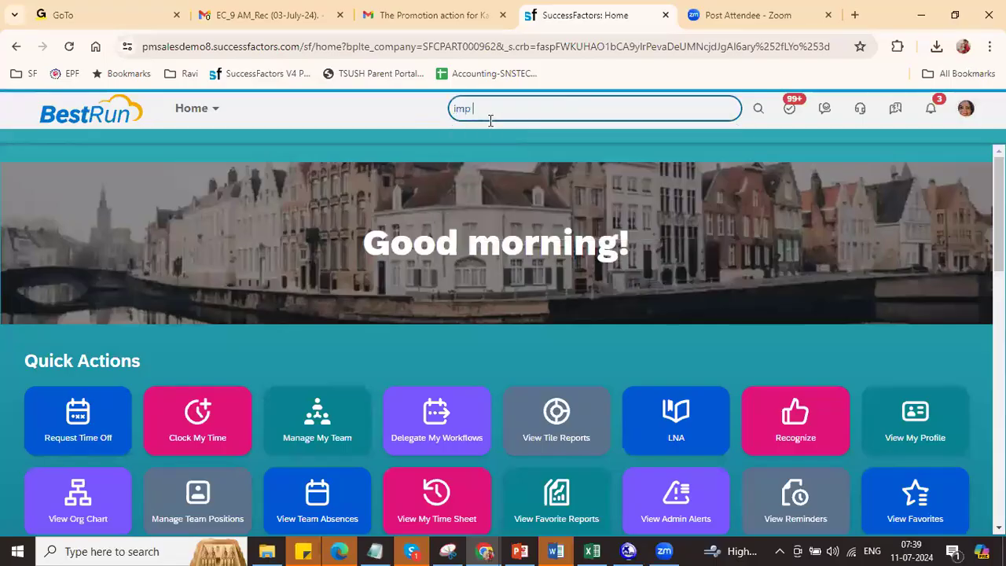
text(d data)
click(534, 166)
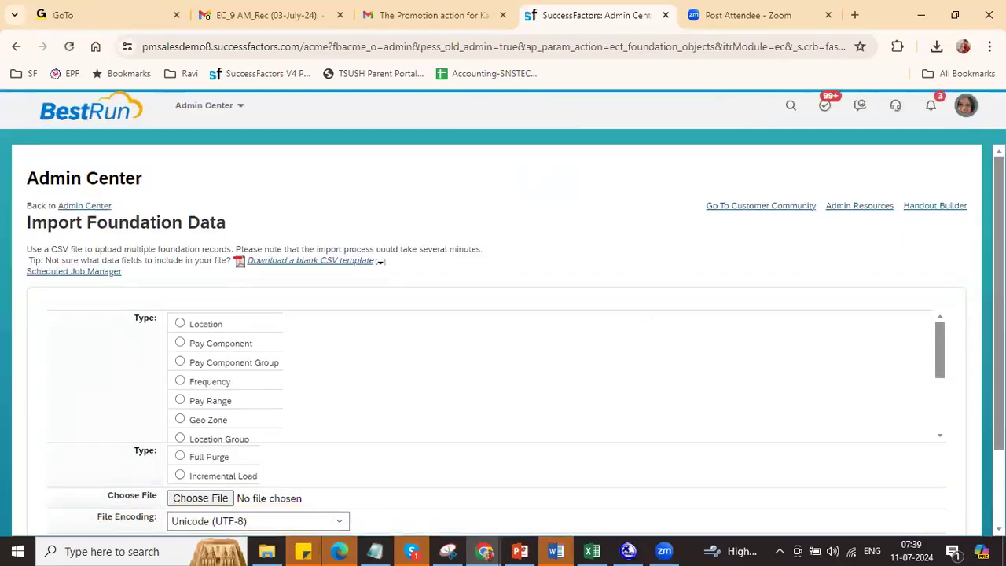
scroll(503, 338, down, 2)
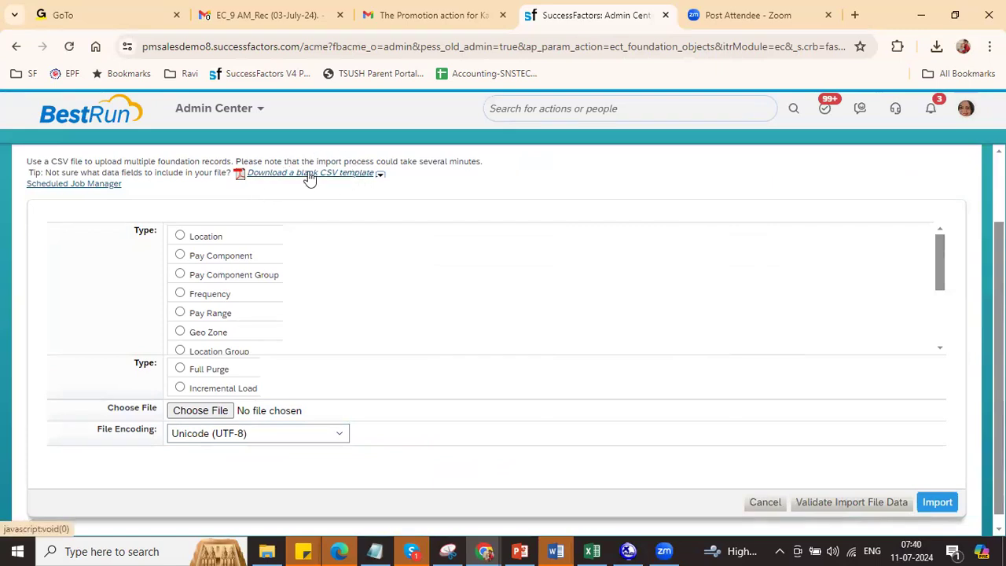
Step: Pick Pay Grade from the blank CSV template list and open the downloaded file in Excel
click(381, 175)
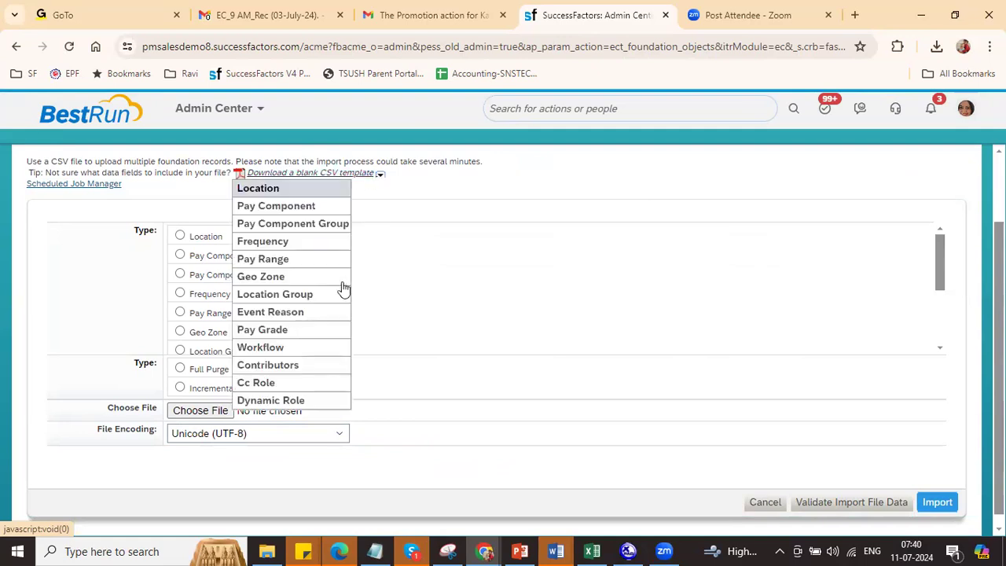
click(293, 336)
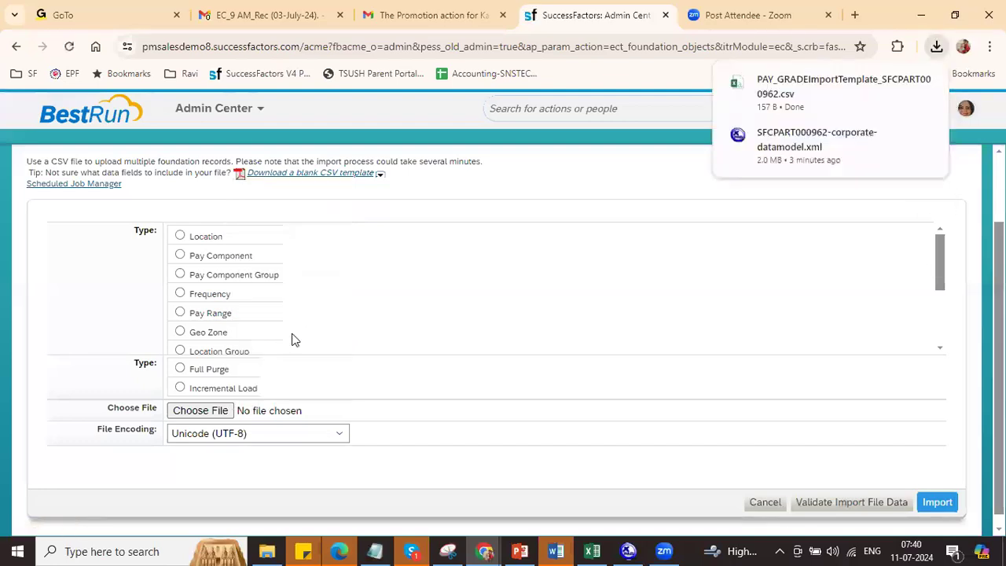
click(774, 80)
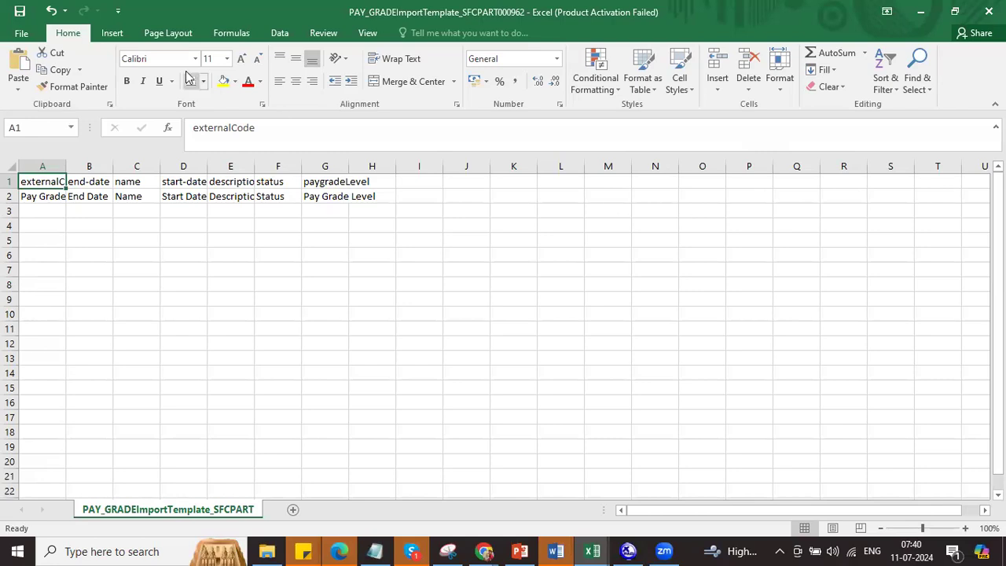
Step: Inspect the Pay Grade template's field-id row 1 and label row 2, then return to the browser tab
click(7, 182)
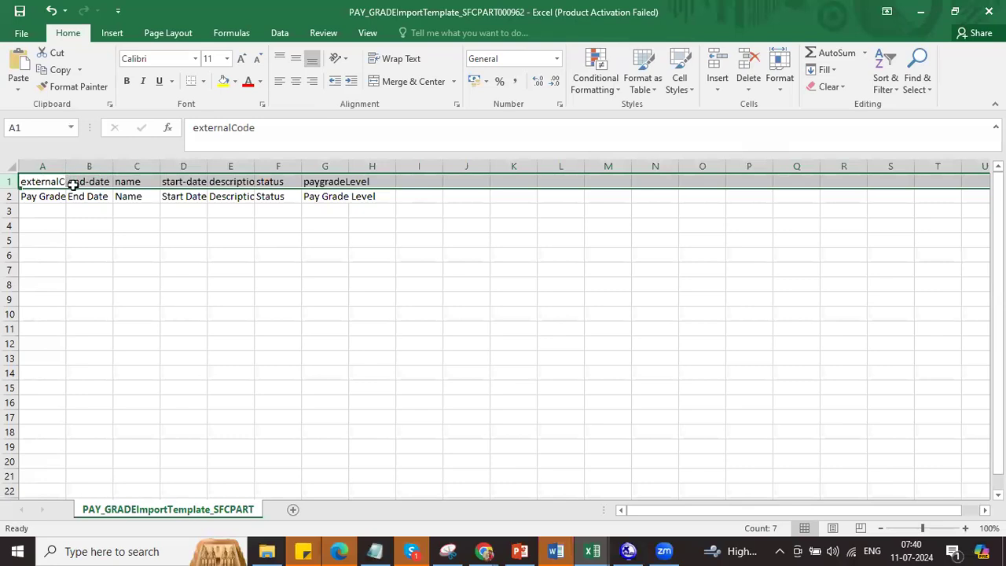
click(8, 197)
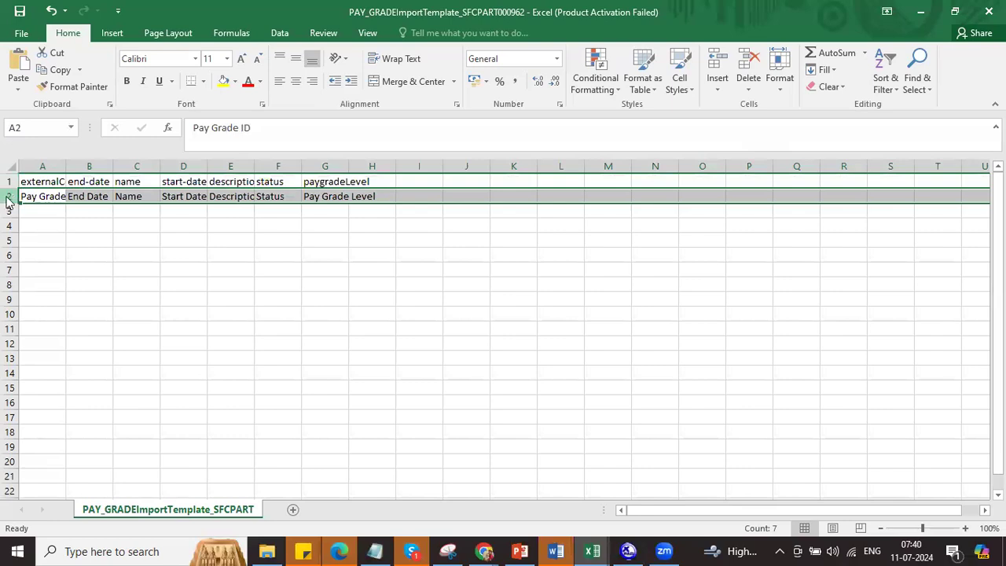
key(alt+Tab)
right_click(556, 15)
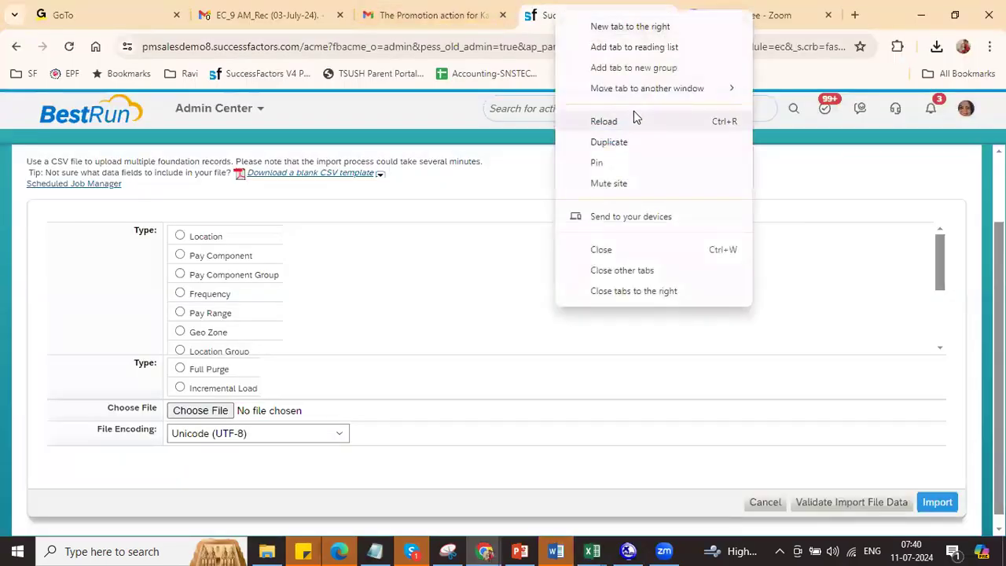
Step: Duplicate the tab and open Manage Organization, Pay and Job Structures via 'man org pay'
click(618, 142)
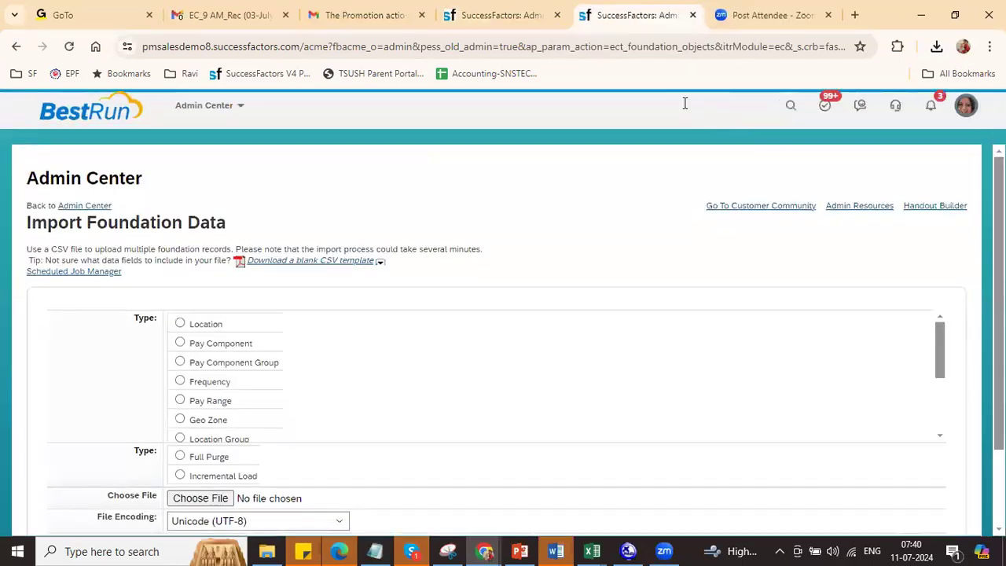
click(684, 108)
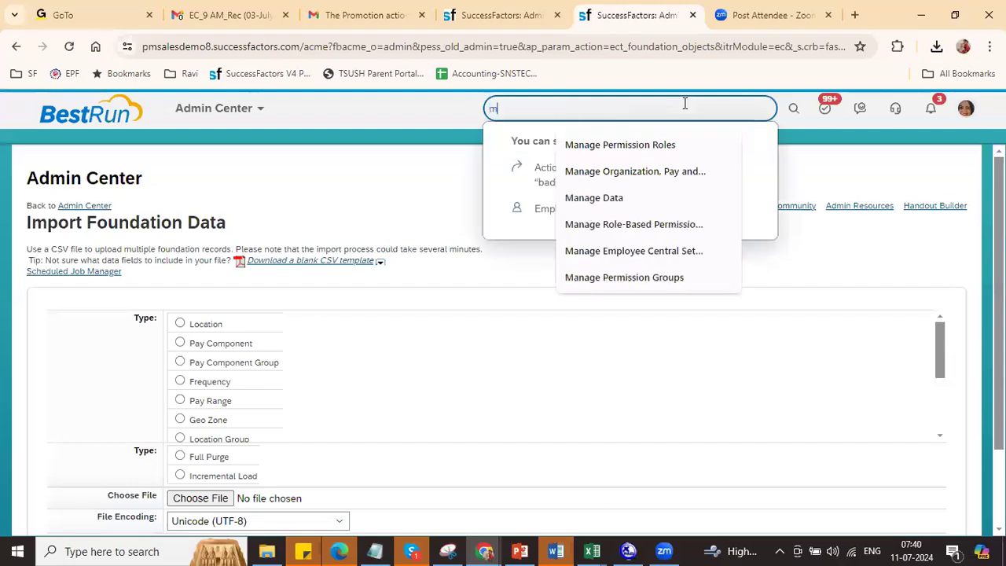
text(man org pay)
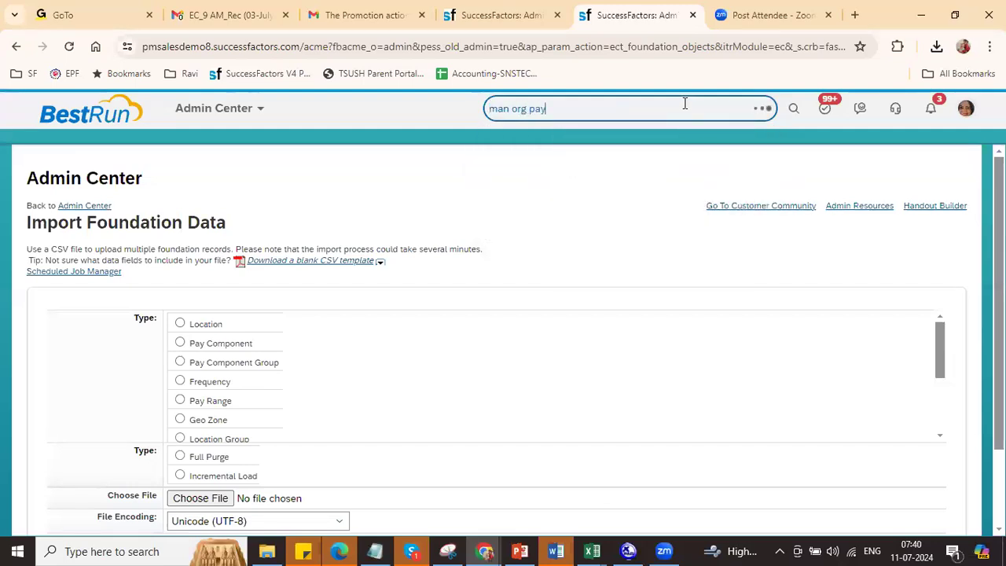
click(581, 168)
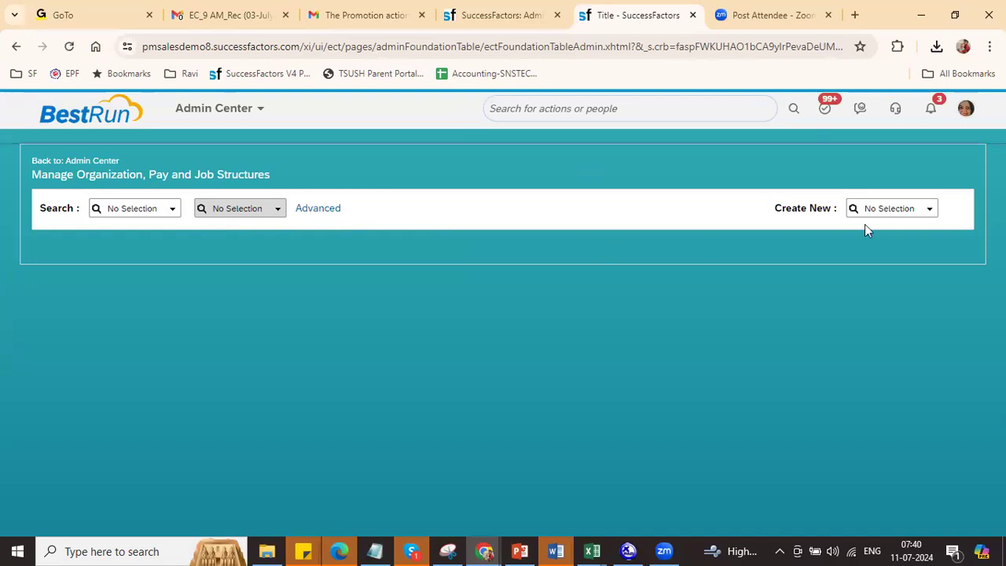
Step: Search Pay Grade records for R4 and open RIl President (R4) to review its fields
click(930, 209)
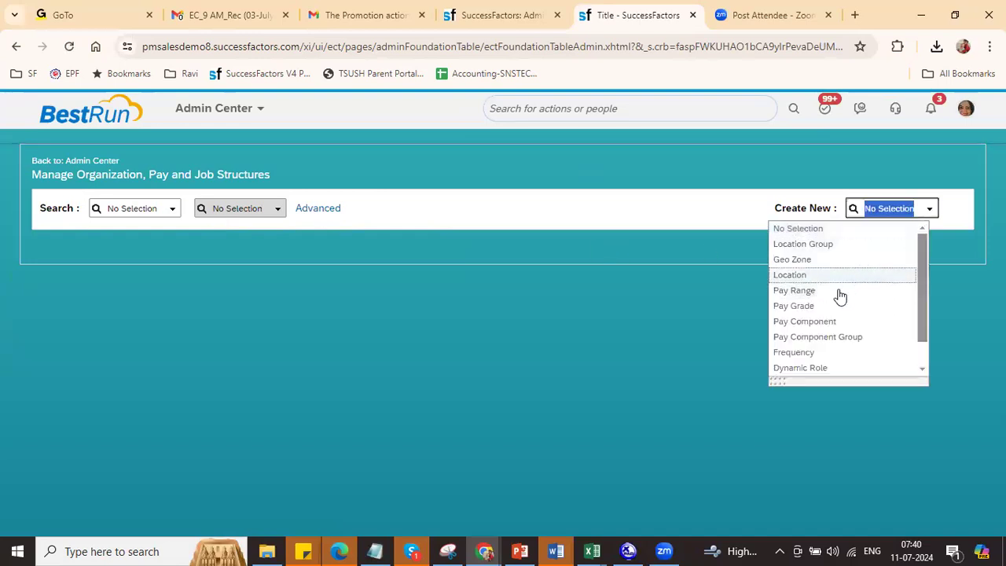
click(162, 214)
click(164, 210)
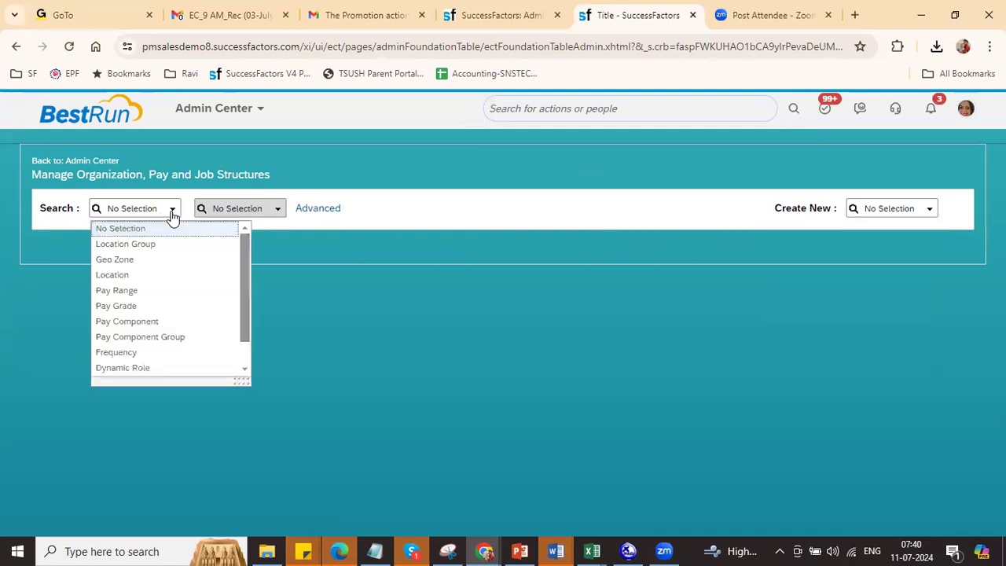
click(144, 306)
click(250, 203)
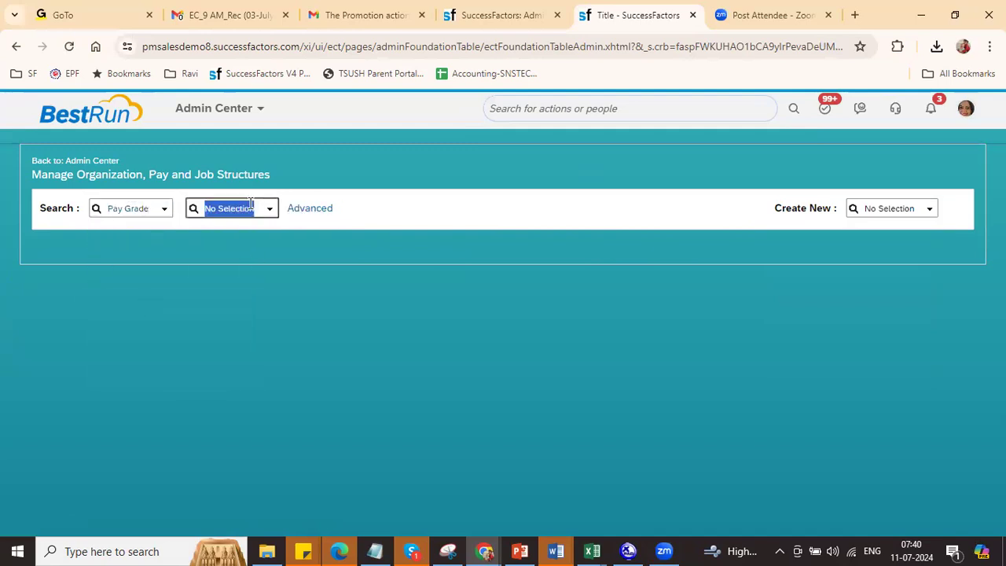
text(R4)
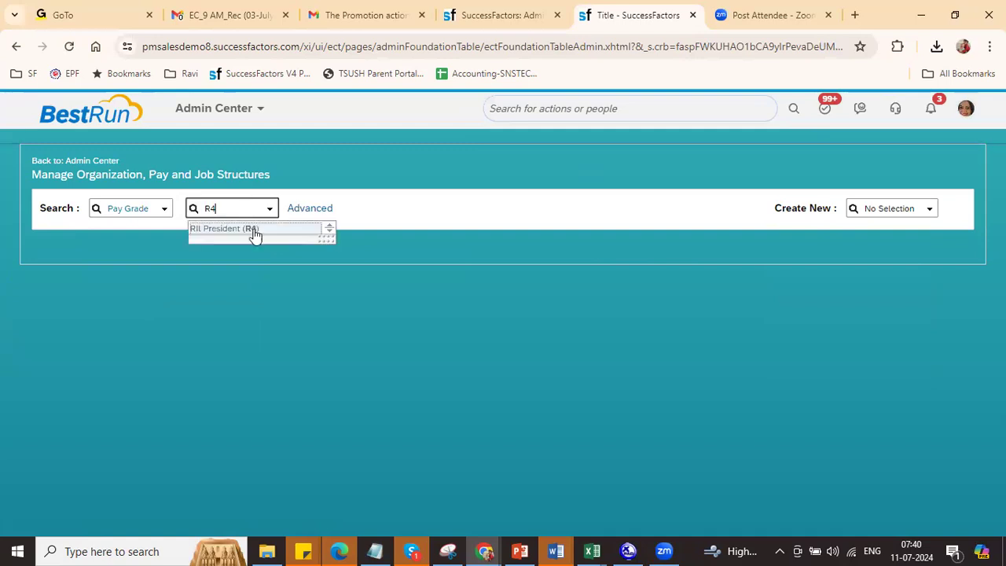
click(254, 229)
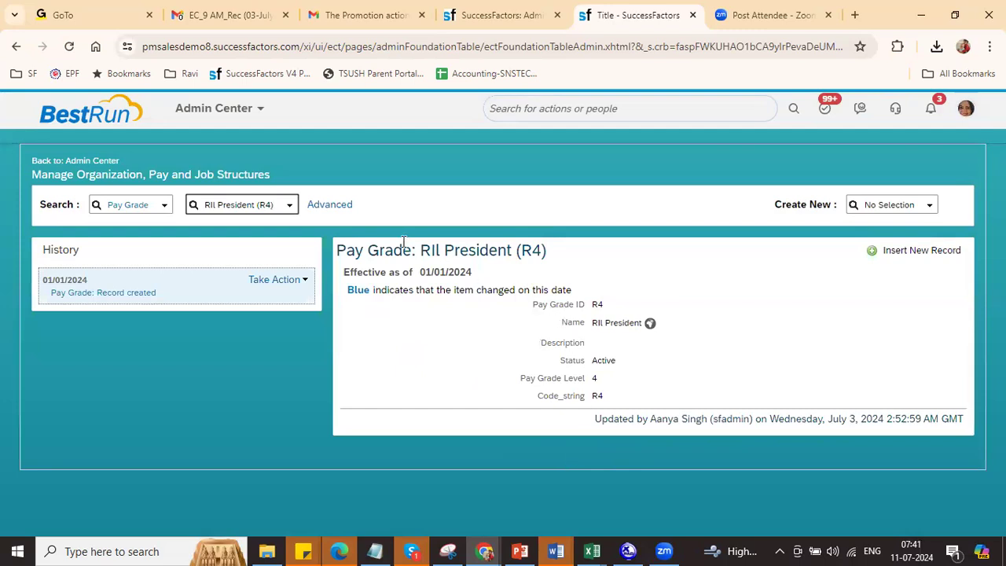
drag(547, 306, 580, 402)
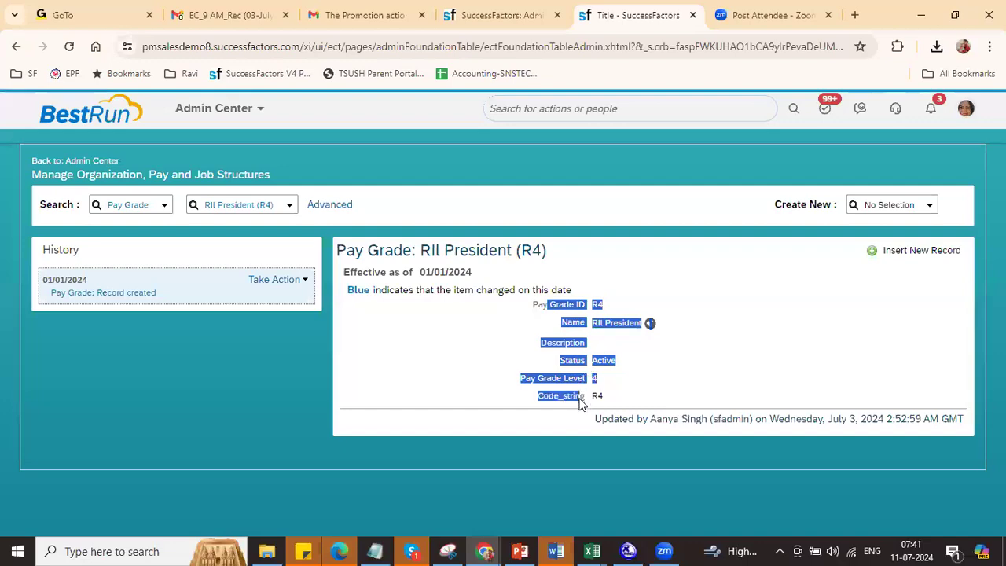
Step: Enter R6 in A3 and fill the externalCode column down to R15 in A12
key(alt+Tab)
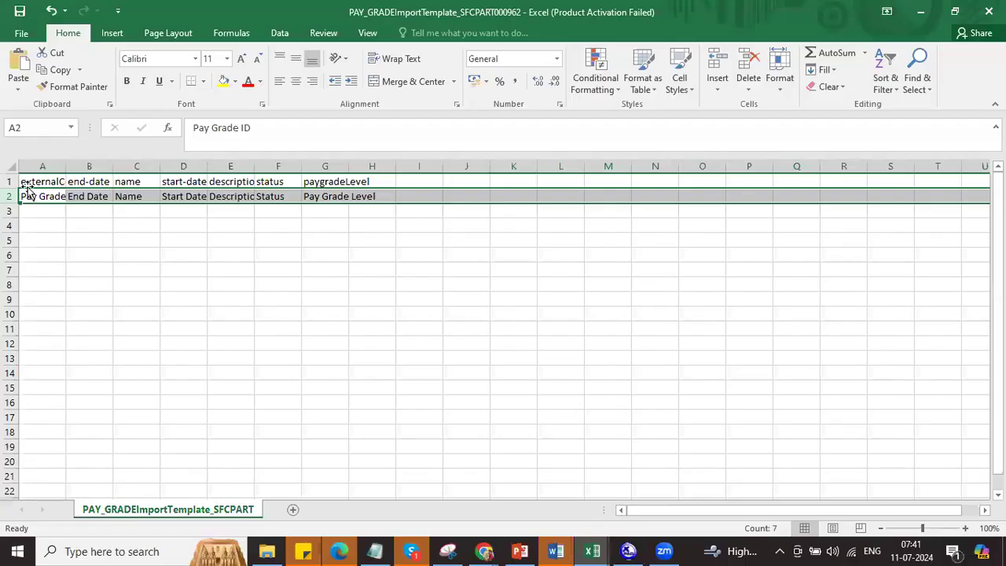
click(50, 216)
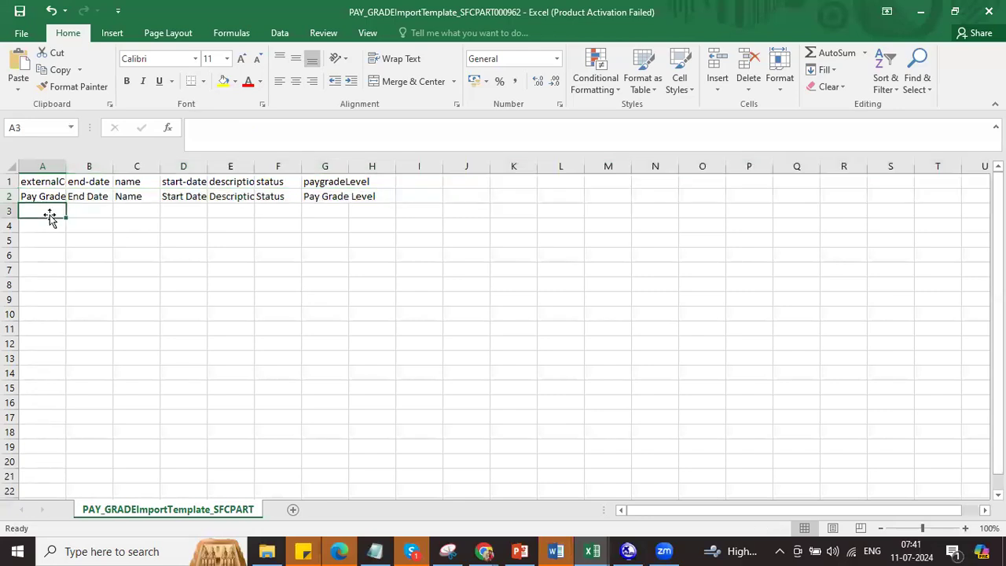
text(R6)
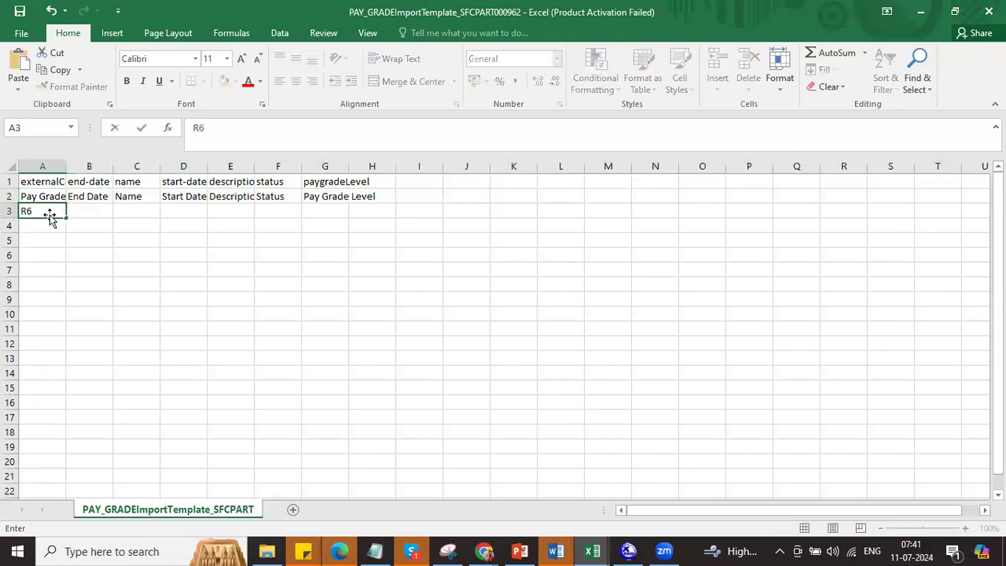
key(Return)
click(50, 211)
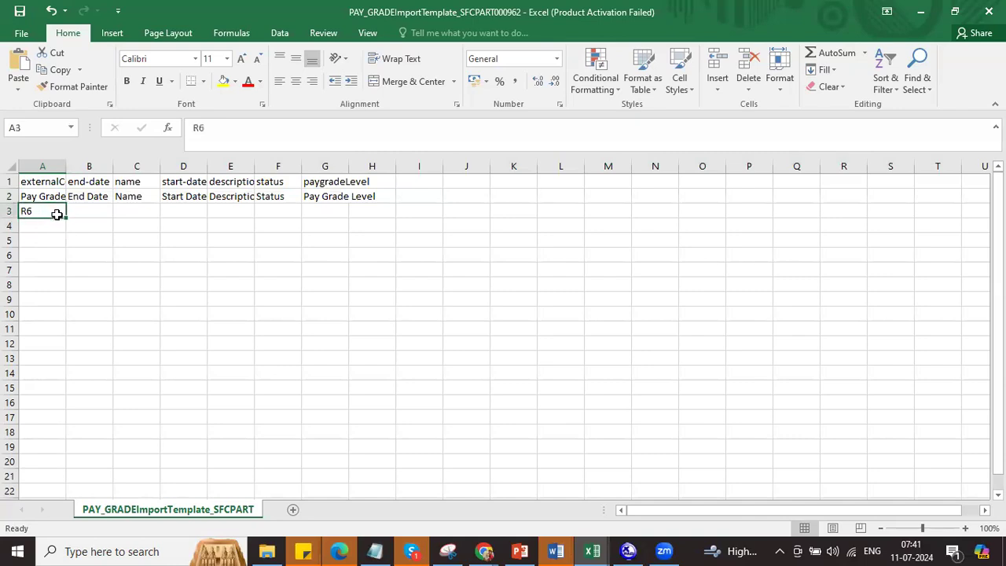
drag(66, 218, 61, 349)
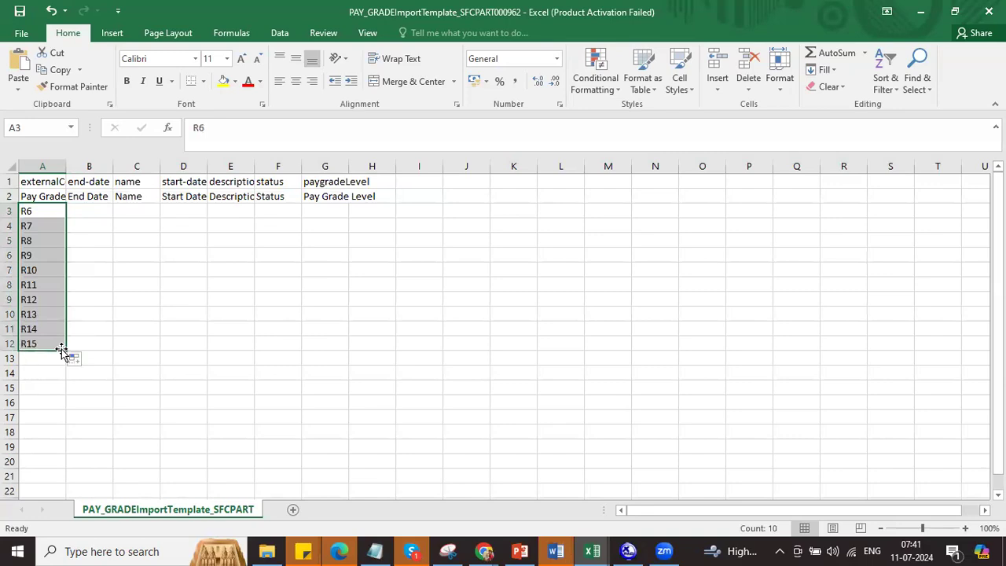
click(88, 167)
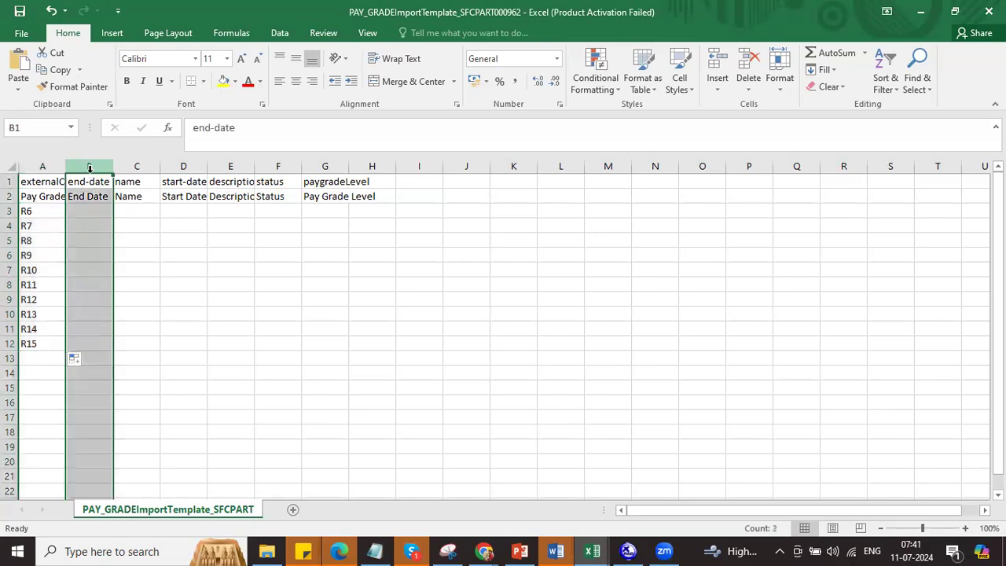
key(alt+Tab)
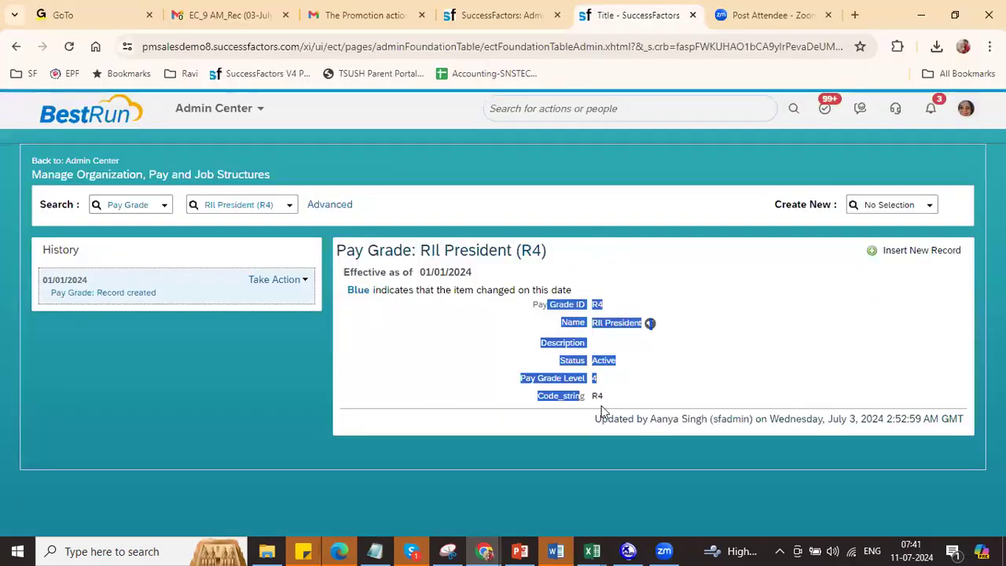
click(618, 361)
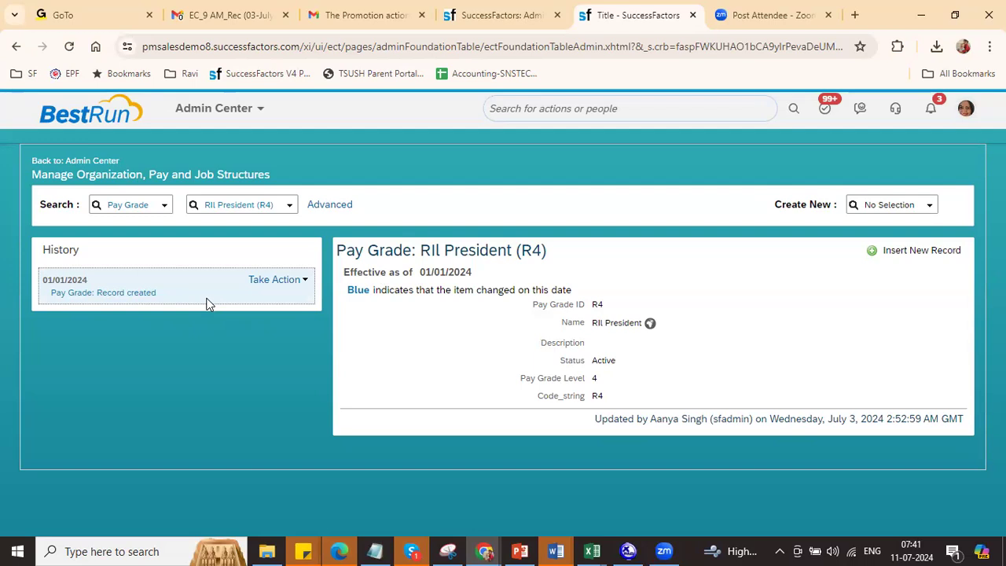
click(275, 280)
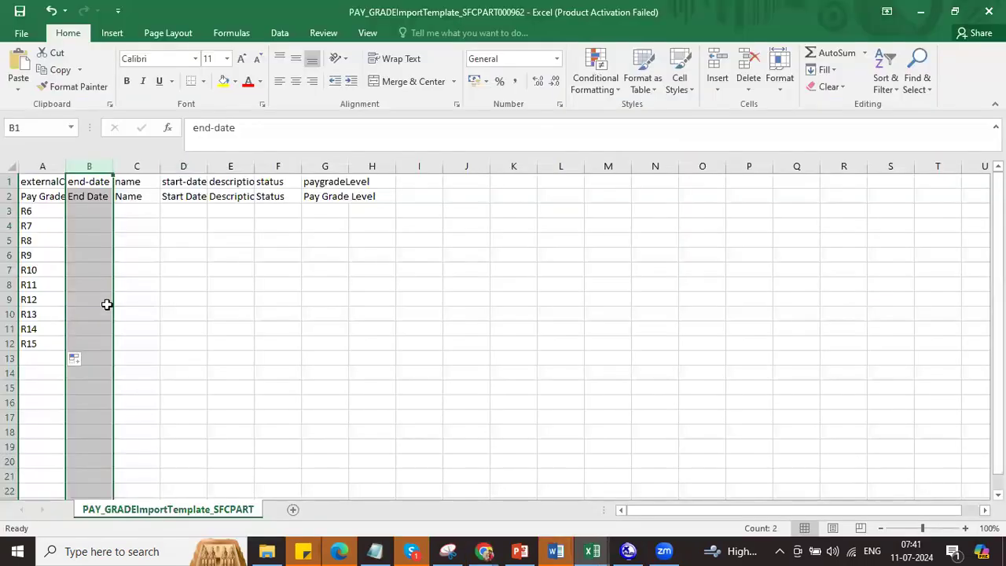
Step: Fill C3:C12 with RIL Grade 06 through RIL Grade 15 and autofit column C
click(134, 210)
text(Ri)
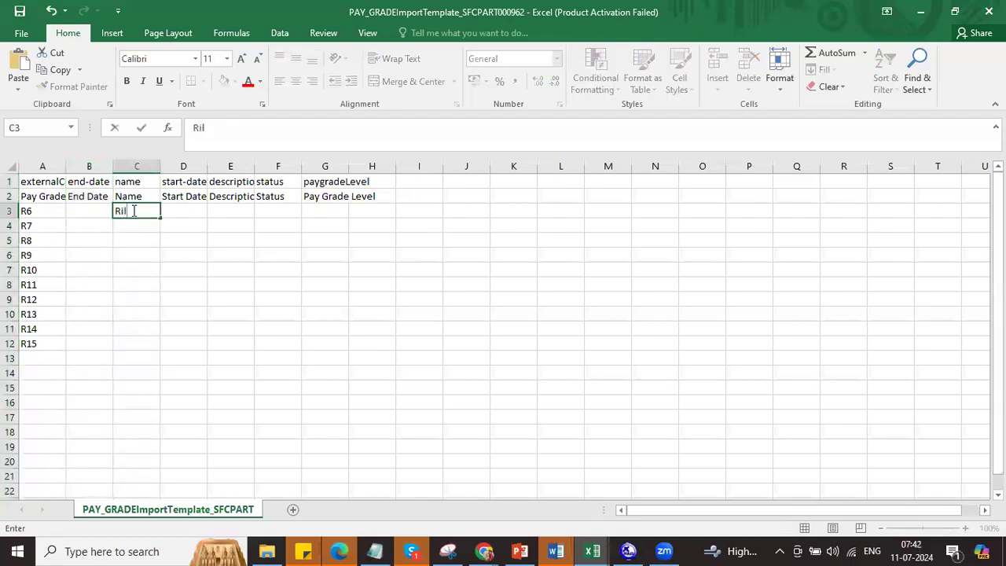
key(BackSpace)
text(IL Grade 06)
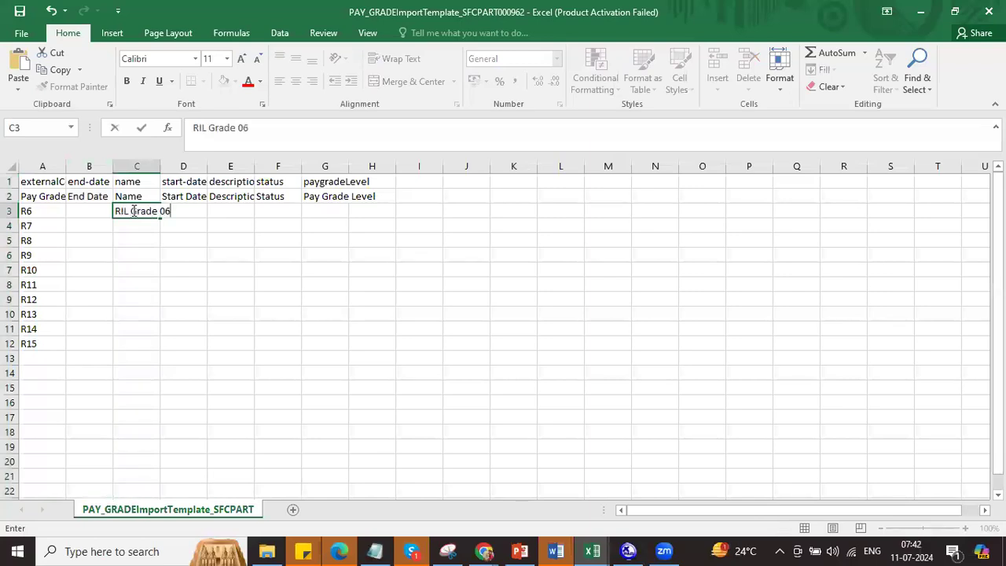
key(Return)
click(132, 210)
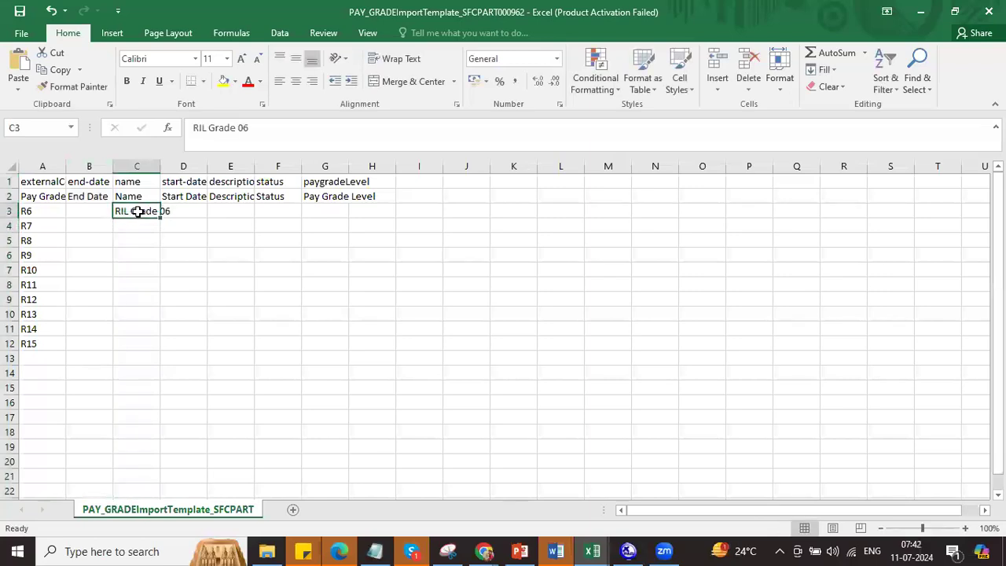
double_click(159, 218)
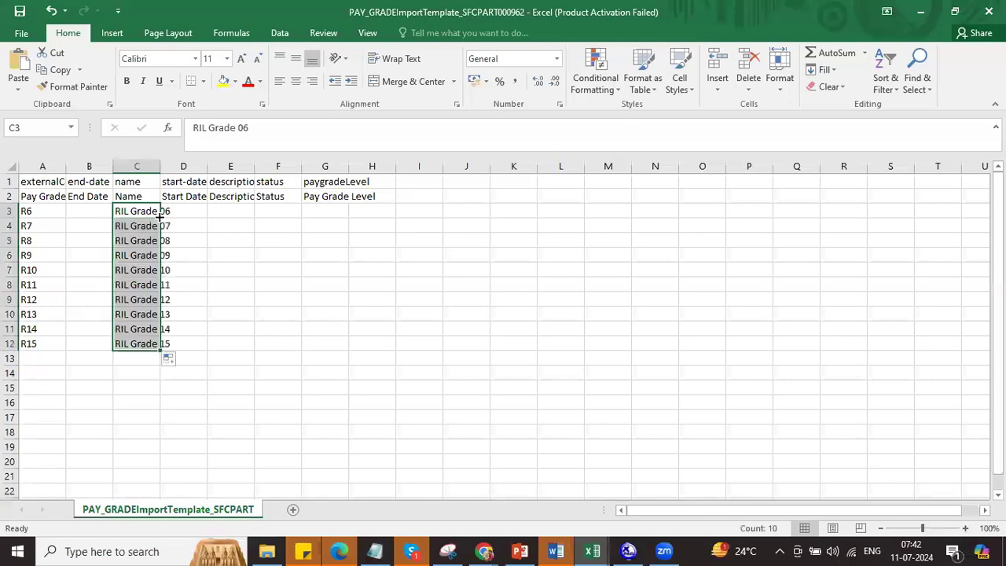
double_click(159, 165)
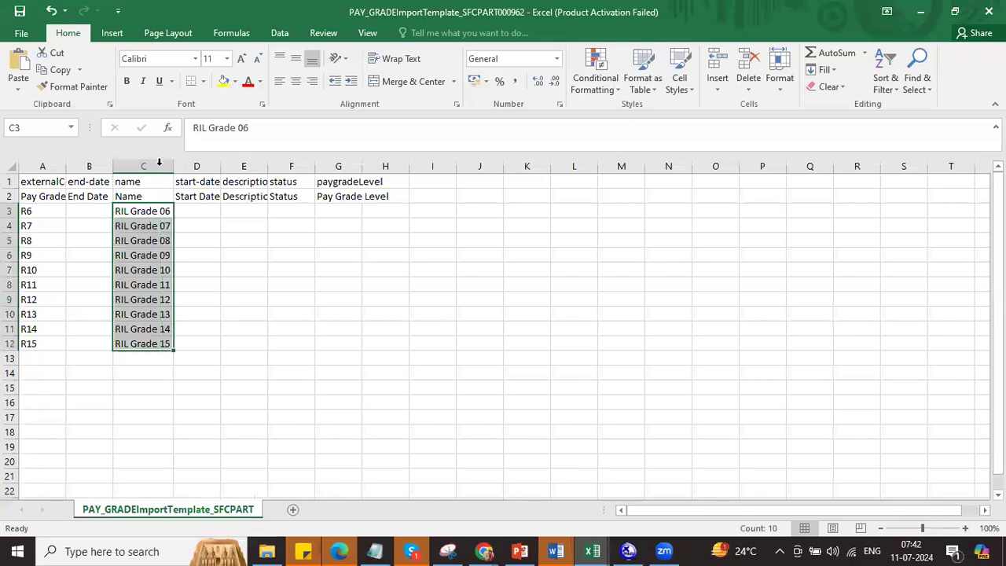
Step: Enter start date 01/01/2024 in D3 and copy it down through D12
click(196, 213)
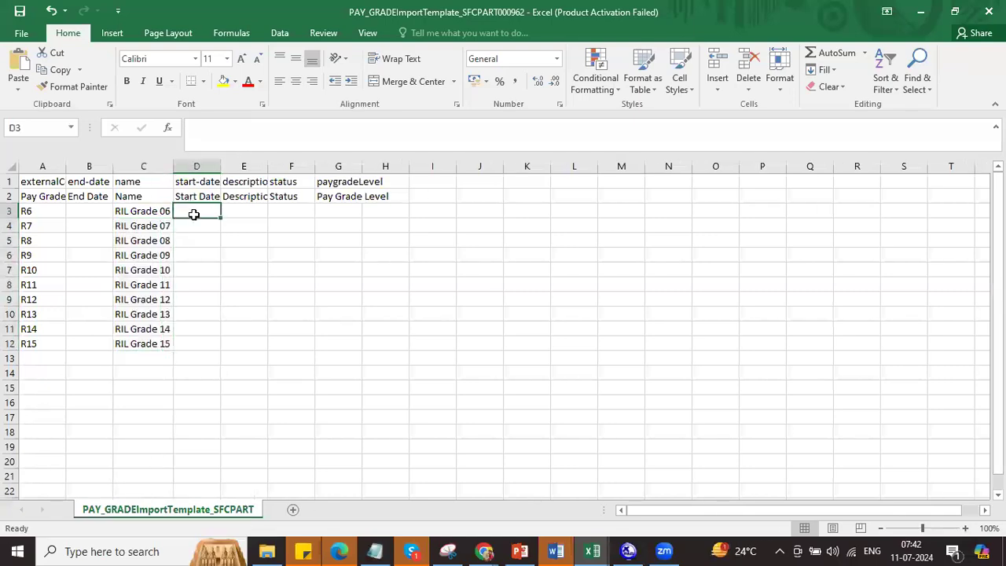
text(01)
text(/01/2024)
click(202, 236)
drag(209, 215, 208, 343)
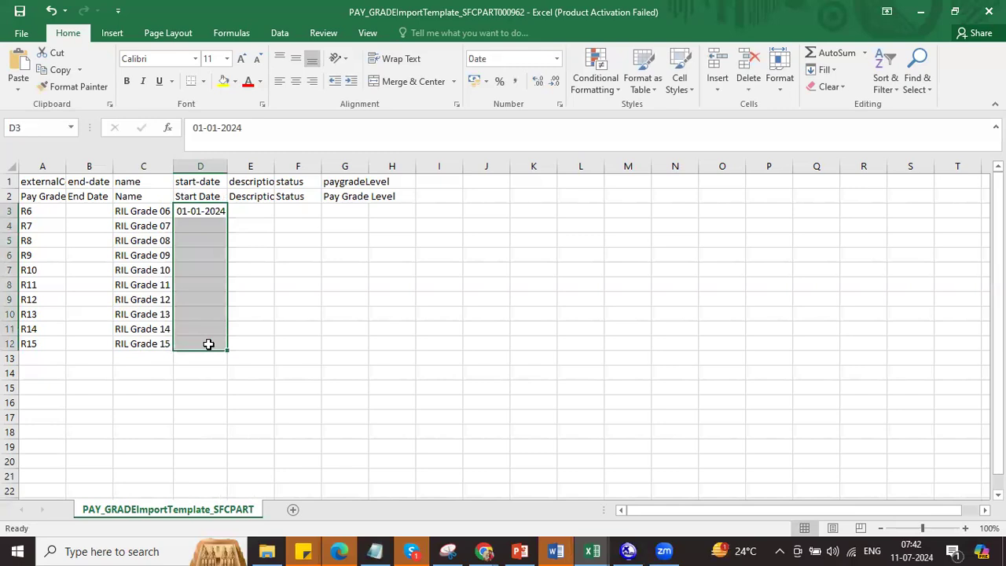
key(ctrl+d)
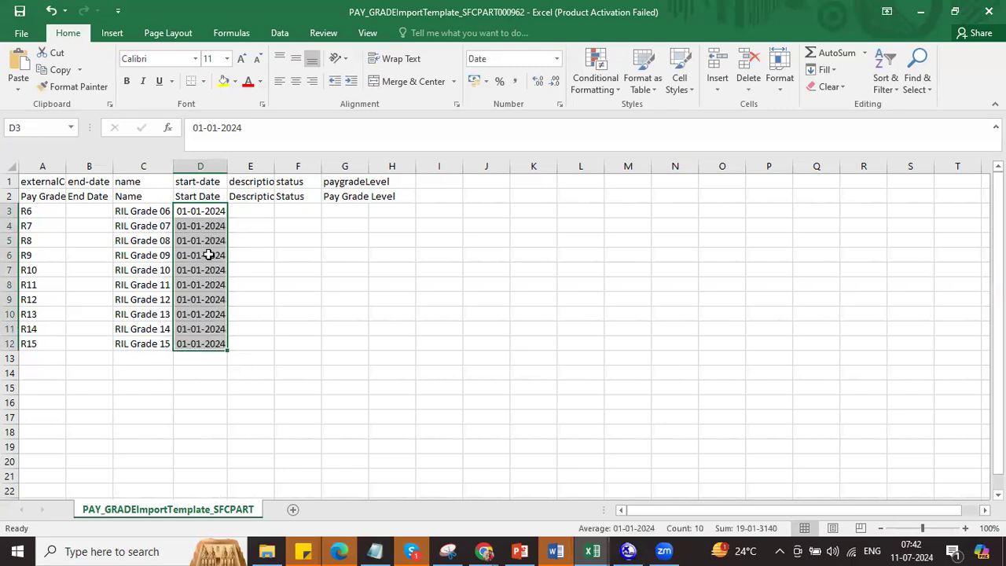
Step: Give start dates D3:D12 the custom format mm/dd/yyyy so they read 01/01/2024
right_click(208, 255)
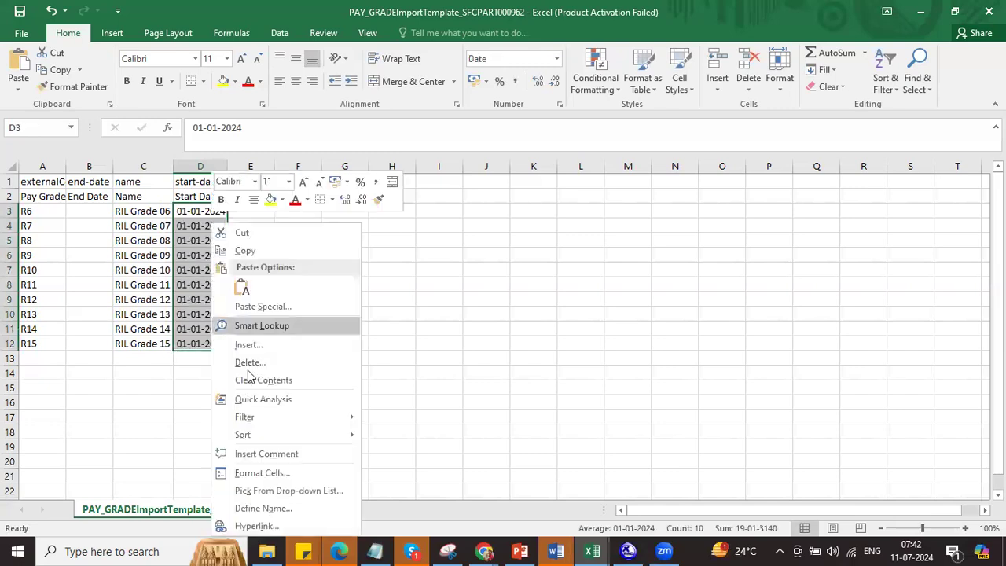
click(262, 473)
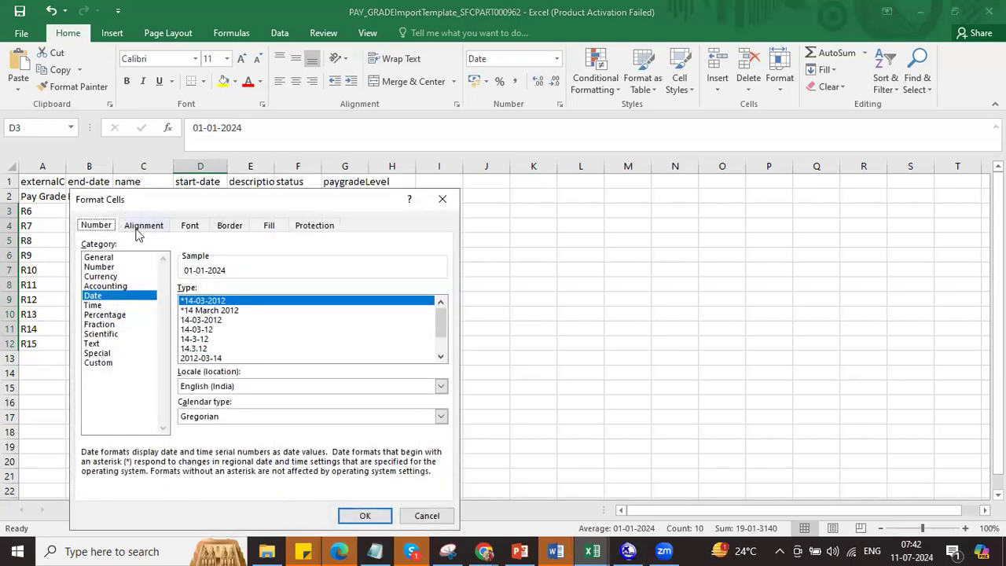
click(108, 368)
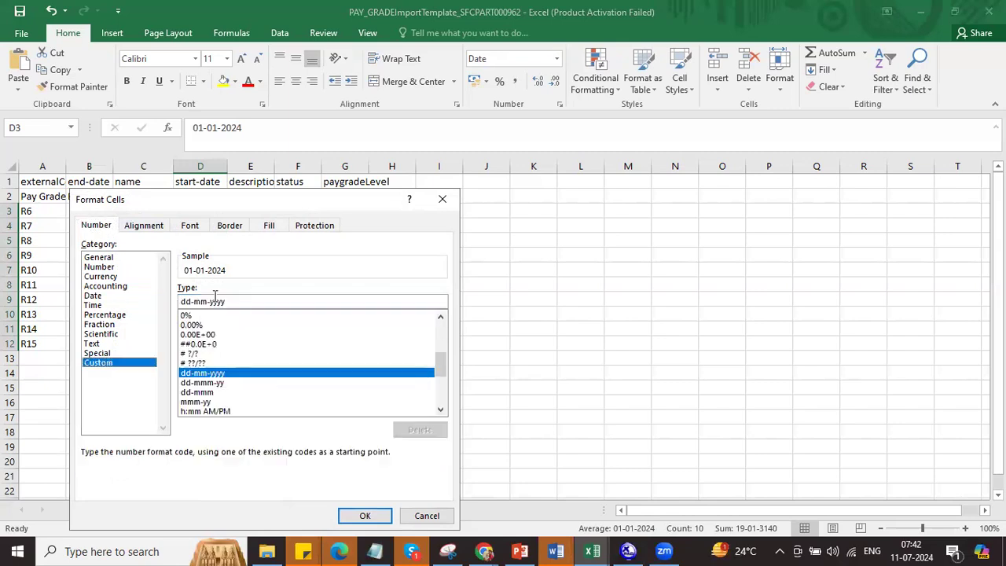
drag(233, 302, 174, 305)
text(mm/dd/yyyy)
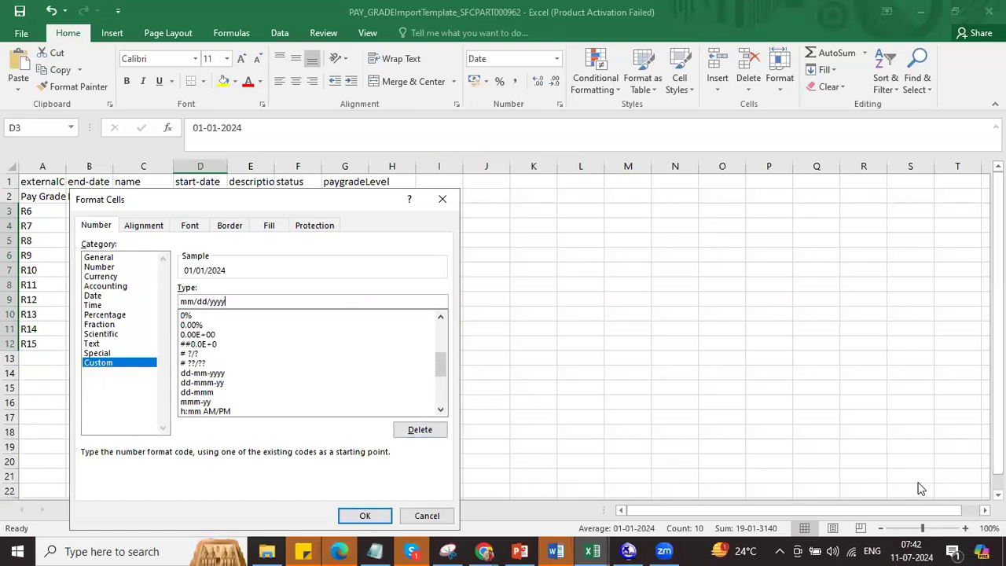
click(887, 470)
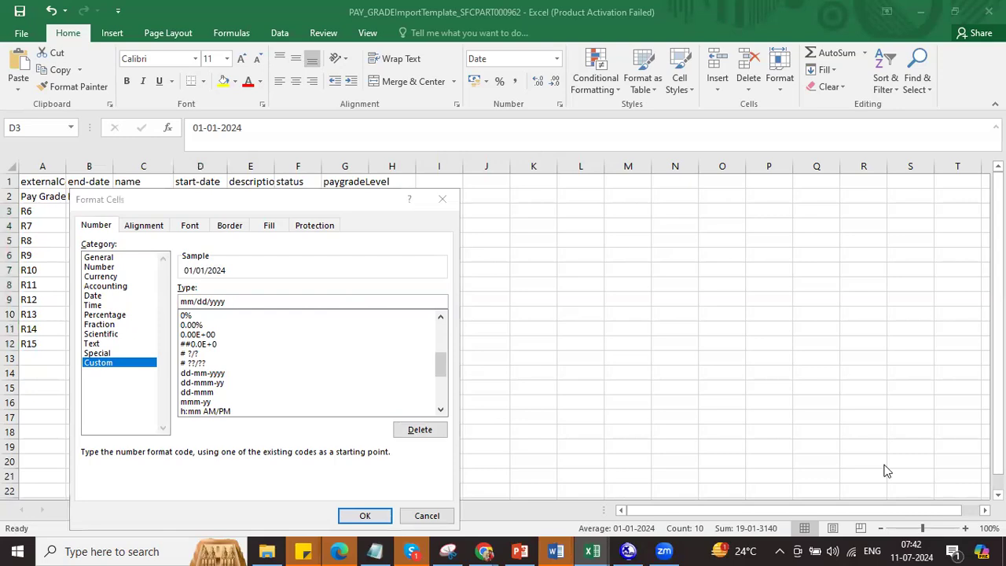
click(366, 515)
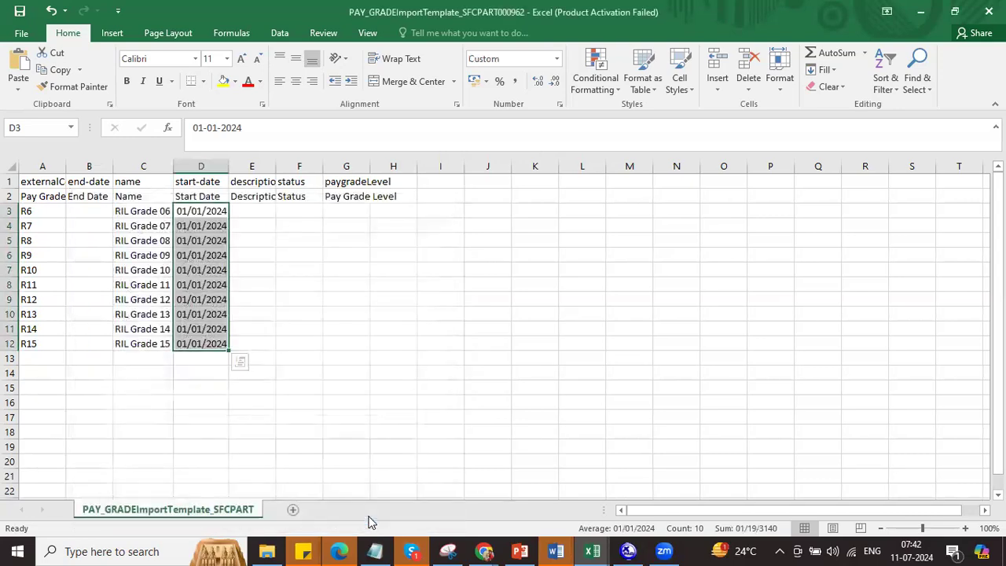
Step: Copy the RIL Grade names from C3:C12 into the description column from E3
drag(155, 212, 142, 338)
key(ctrl+c)
click(242, 209)
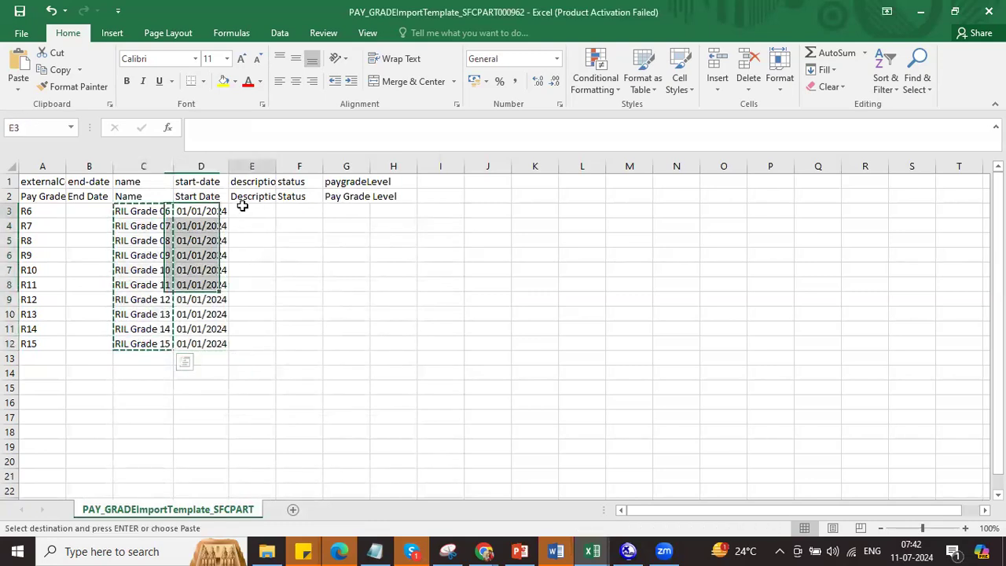
key(ctrl+v)
Step: Enter Active in F3 and fill it down the status column
click(298, 208)
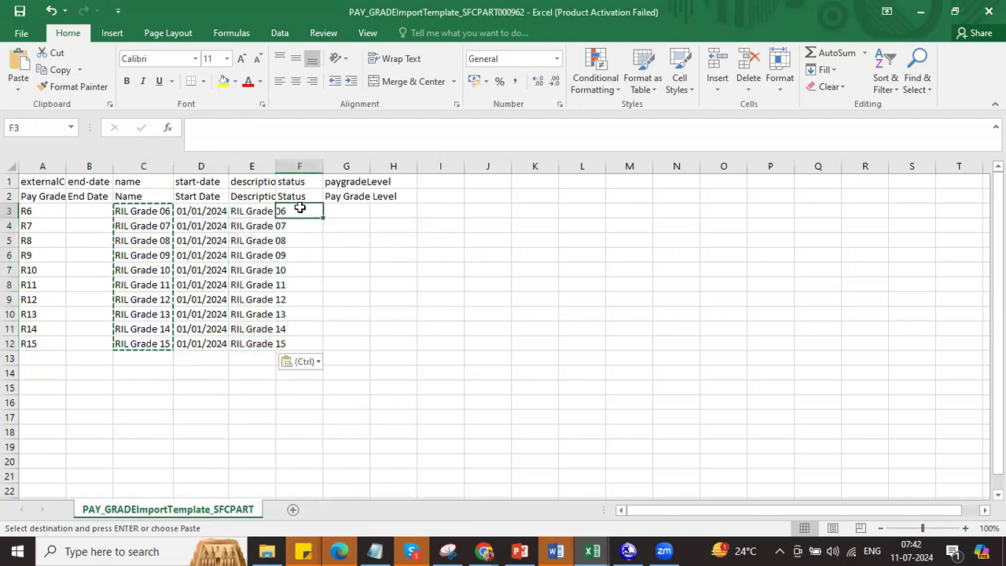
text(Active)
key(Return)
click(302, 210)
double_click(322, 216)
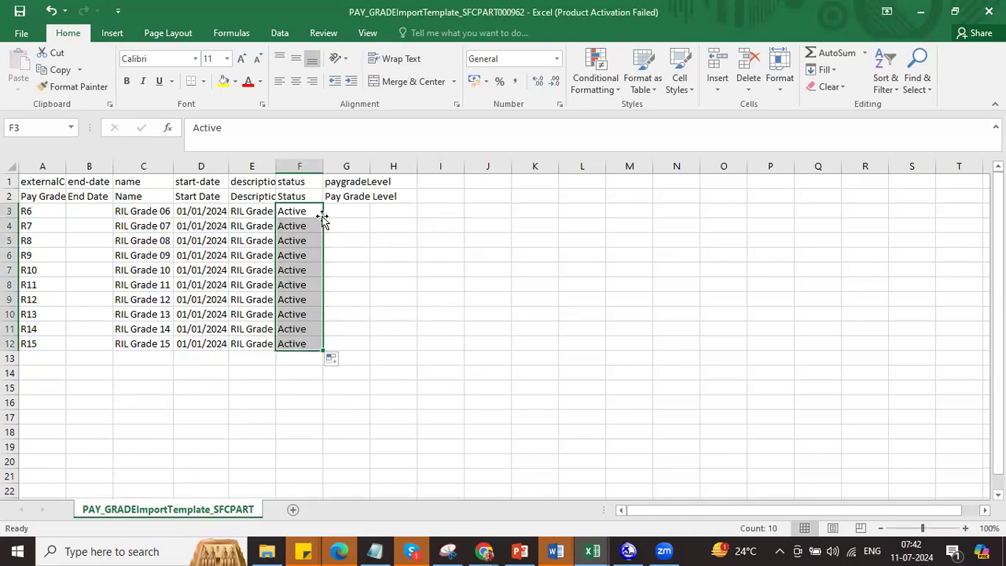
Step: Fill pay grade levels 6 through 15 in column G
click(362, 208)
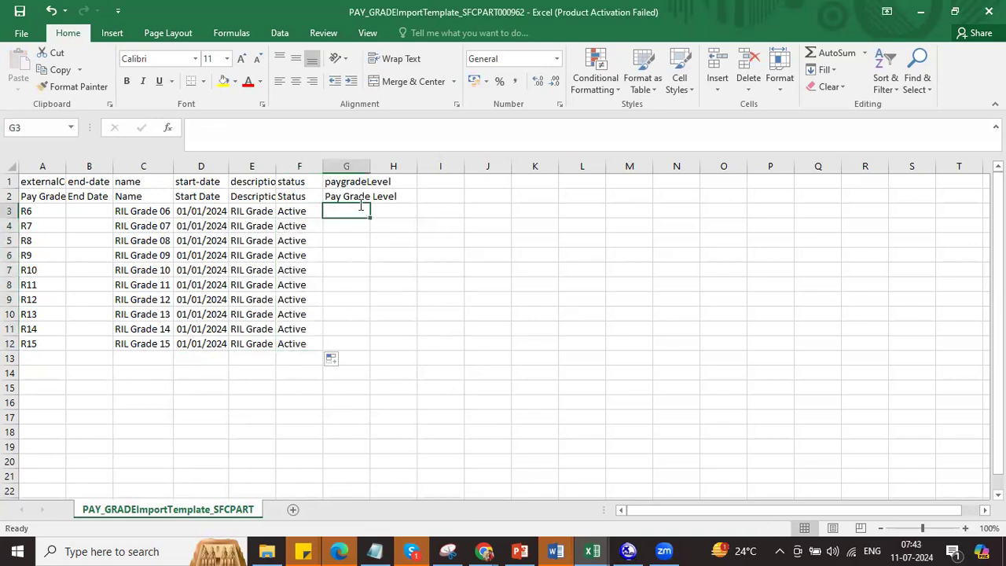
text(6)
key(Return)
text(7)
key(Return)
text(8)
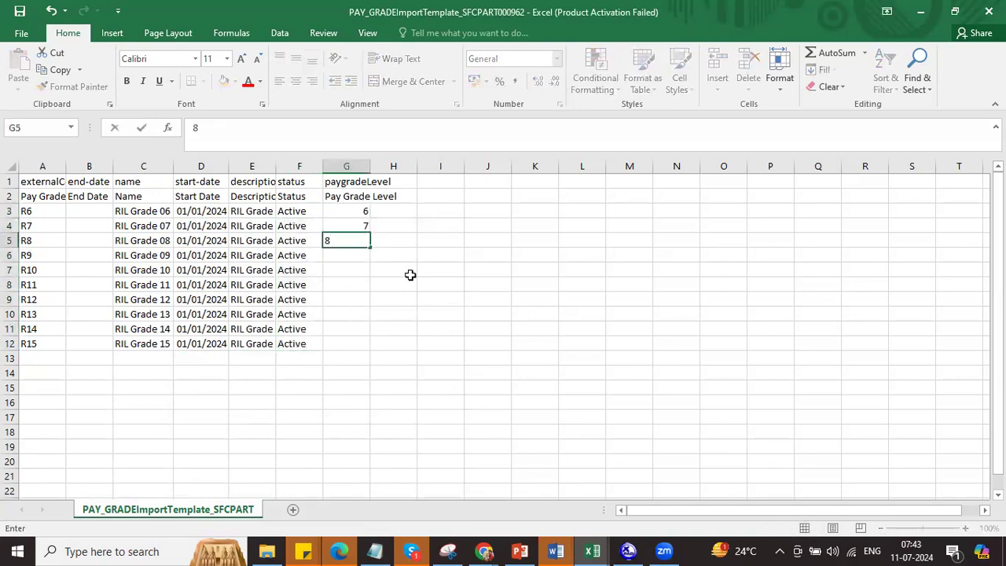
click(405, 269)
drag(362, 211, 366, 243)
double_click(369, 248)
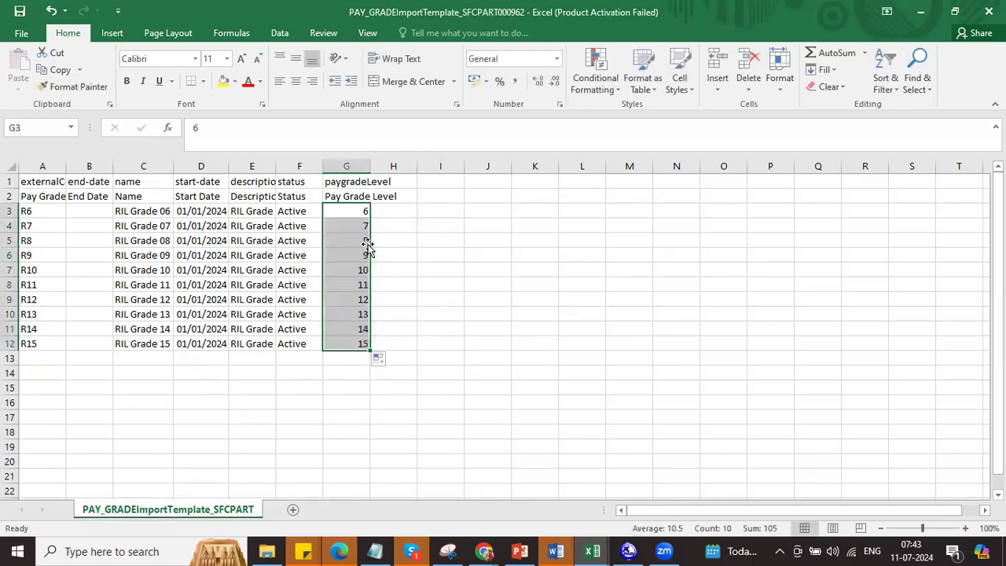
Step: Save the template in CSV format and return to SuccessFactors
key(ctrl+s)
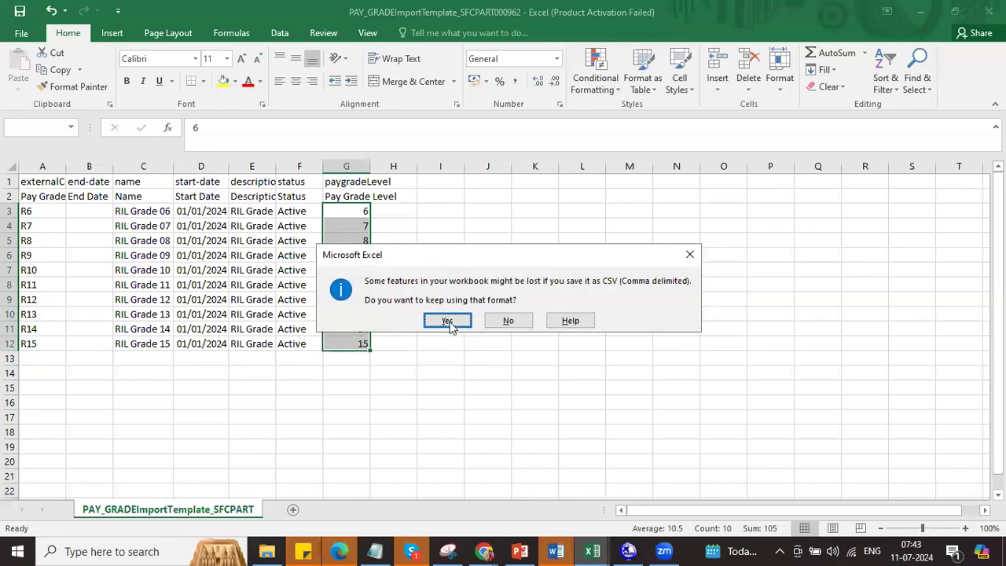
click(447, 318)
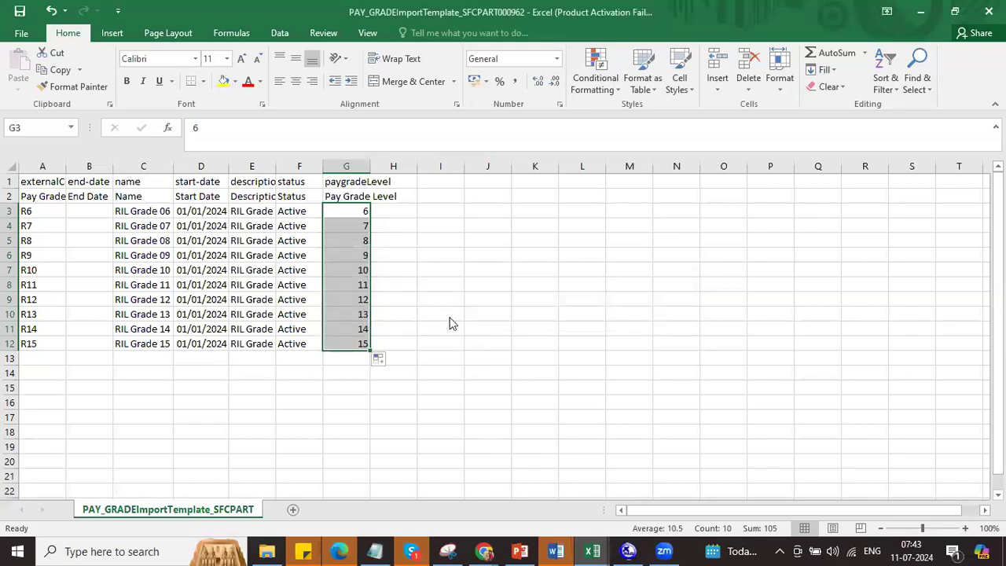
key(alt+Tab)
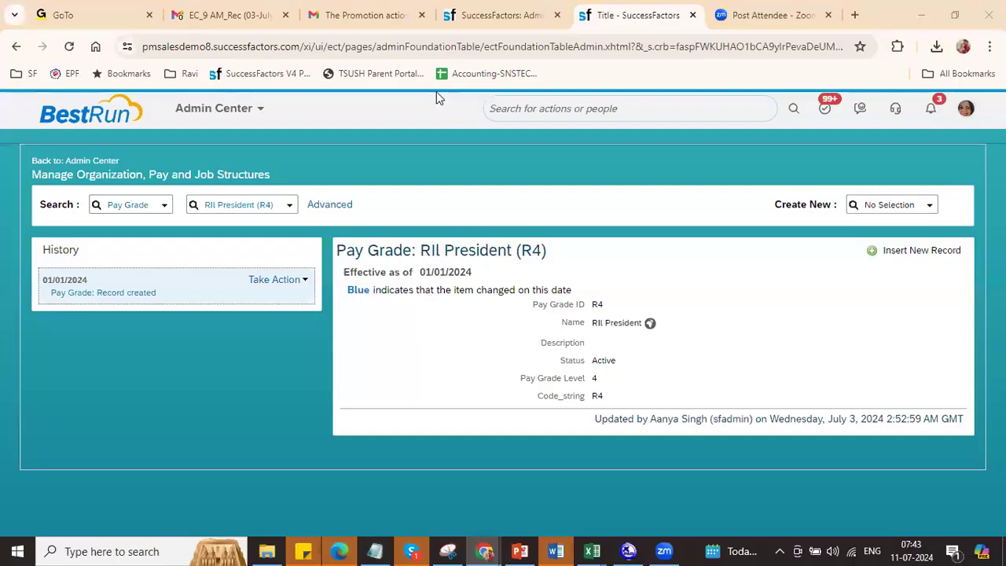
Step: Set the import record type to Pay Grade and copy the Full Purge and Incremental Load labels
click(501, 18)
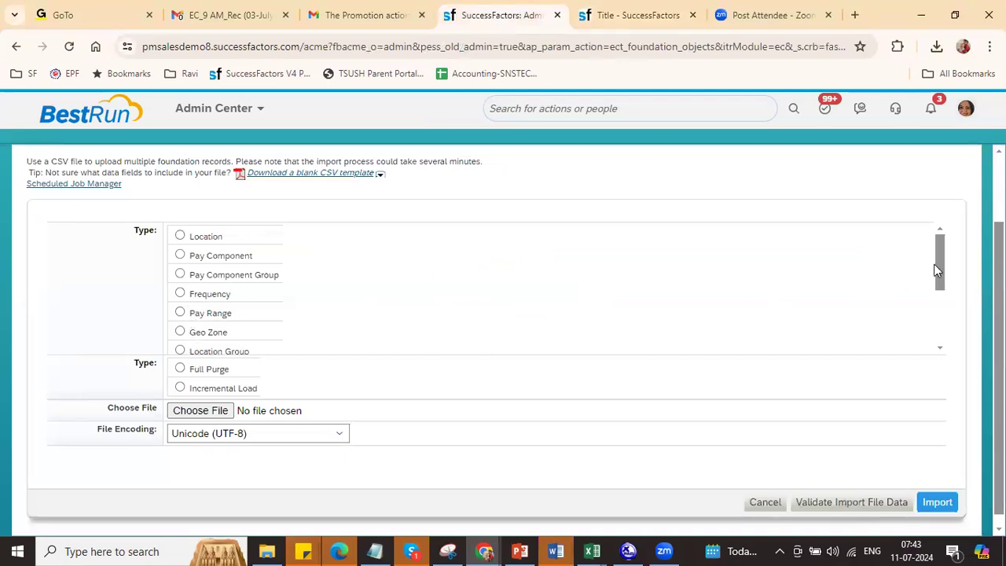
drag(942, 270, 943, 300)
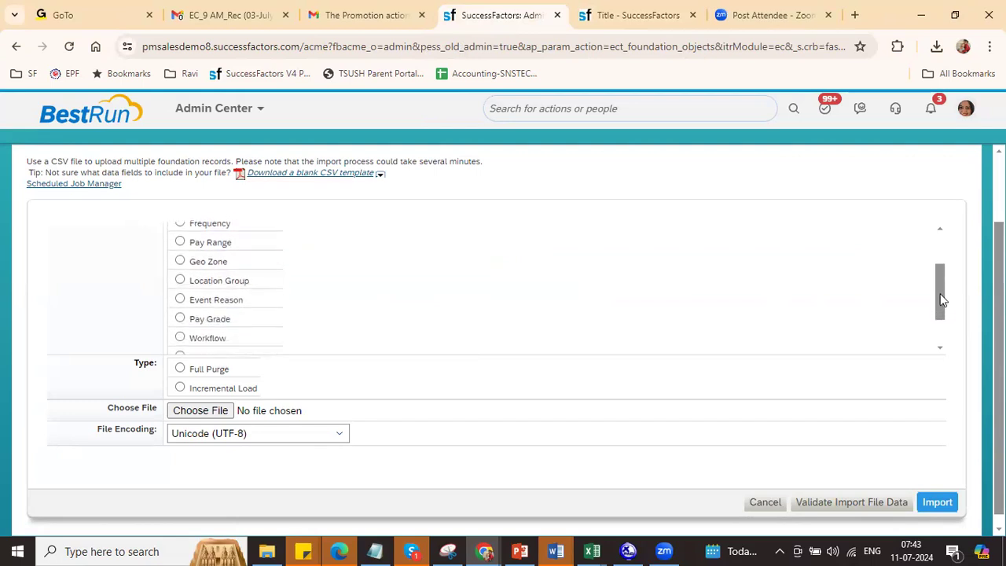
click(180, 319)
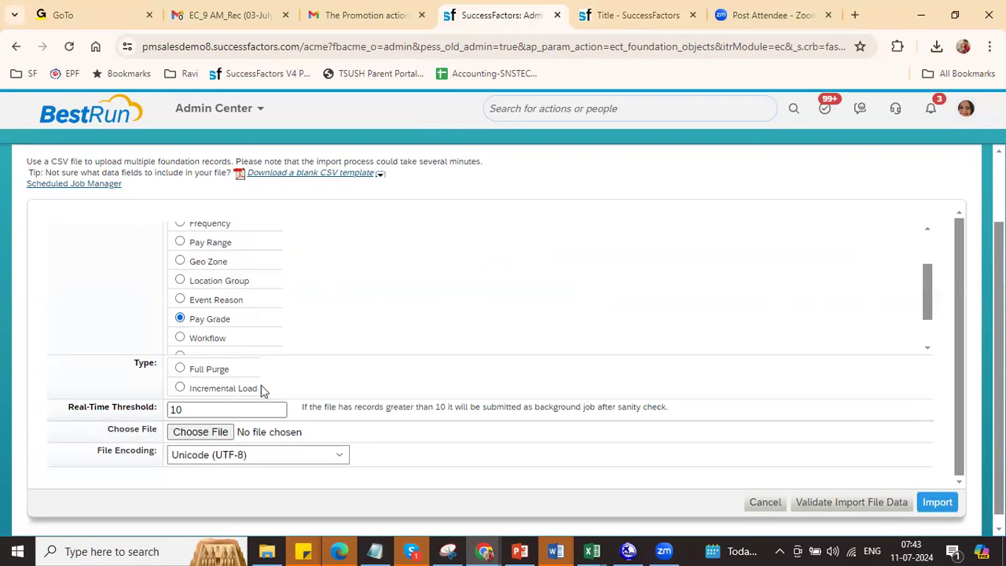
drag(265, 387, 212, 381)
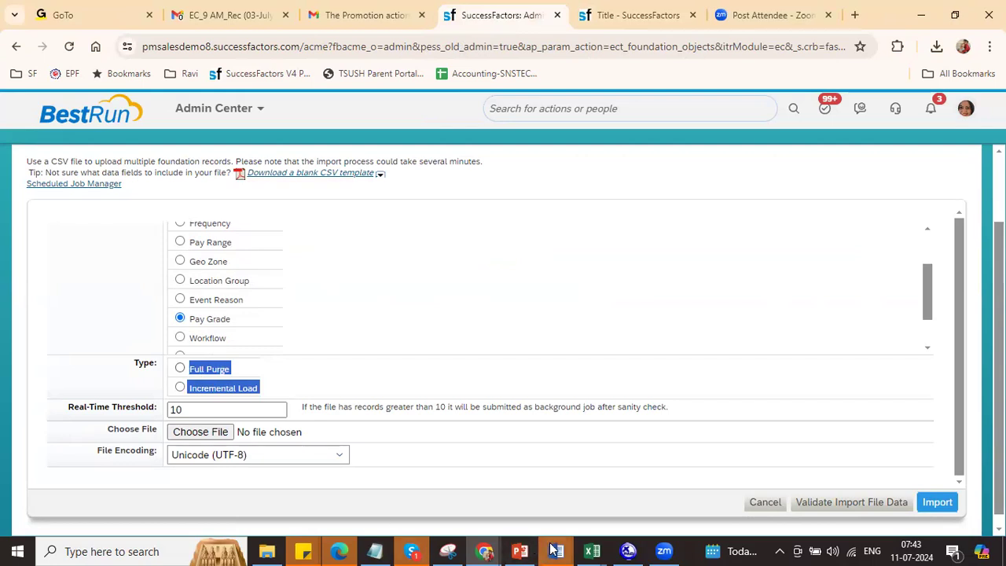
Step: Paste the load-type labels into cell E203 of the Venu_Training_June workbook
click(592, 551)
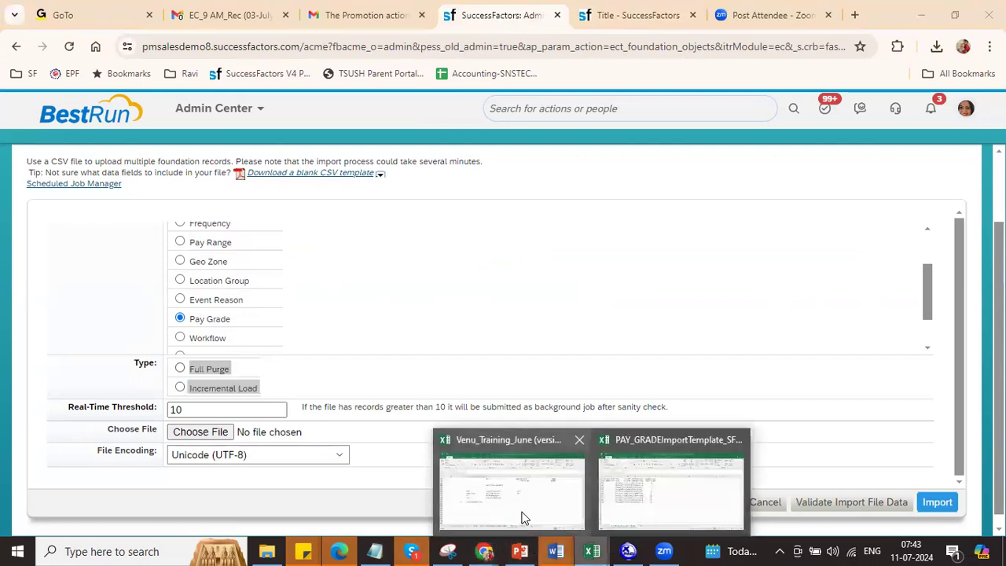
click(483, 415)
click(361, 385)
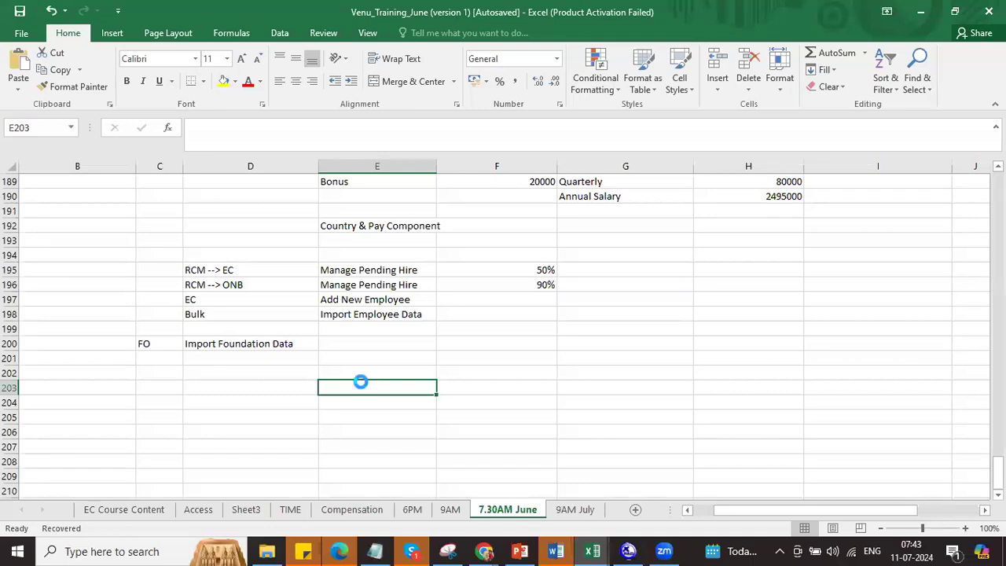
key(ctrl+v)
Step: Clear E203 and enter Full Purge in E201 and Incremental in E202
click(378, 403)
click(378, 387)
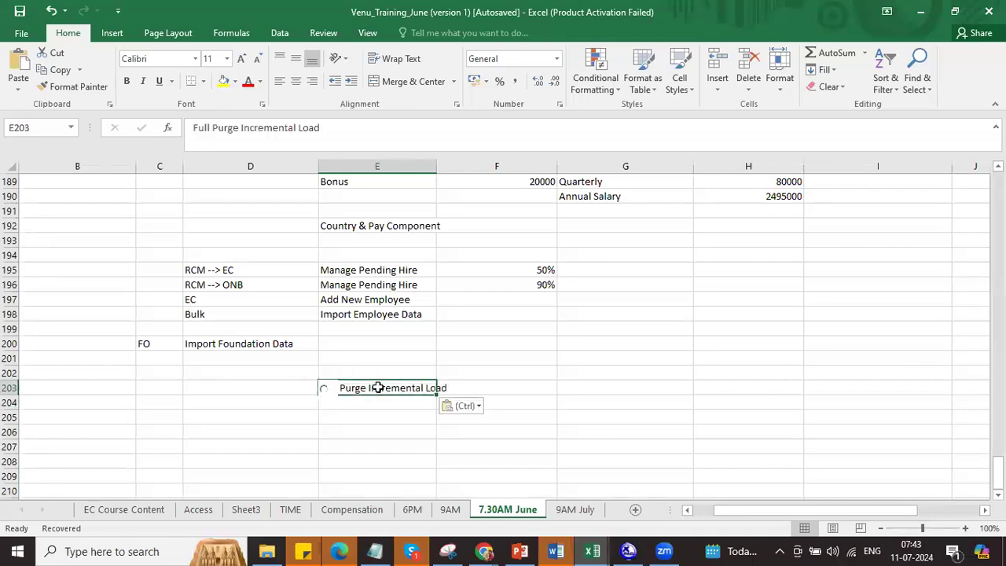
key(Delete)
click(366, 363)
text(Full P)
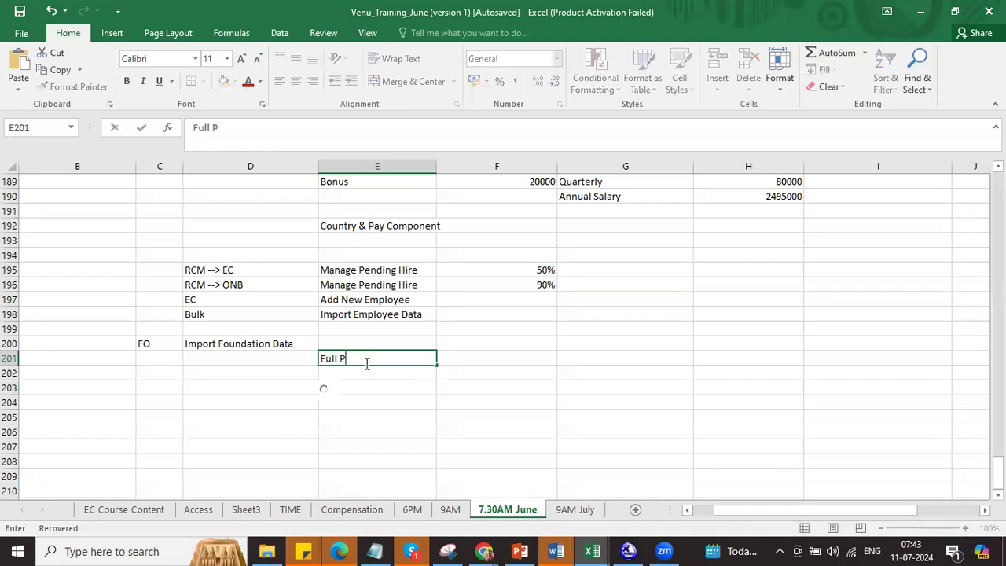
text(urge)
key(Return)
text(Incre)
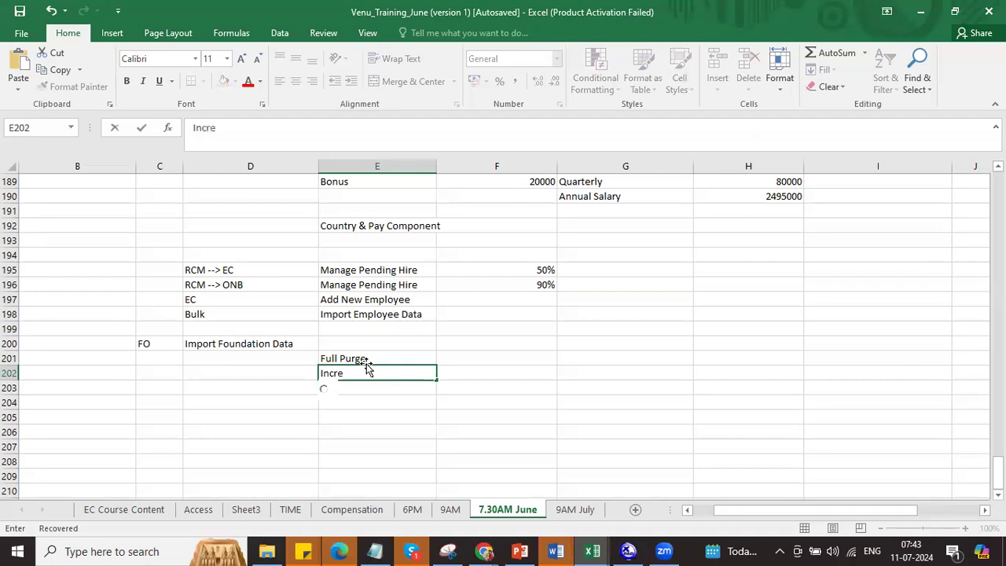
text(mental)
key(ctrl+Return)
Step: Tag the import modes with pay grades R4 in G201 and R5 in G202
click(448, 357)
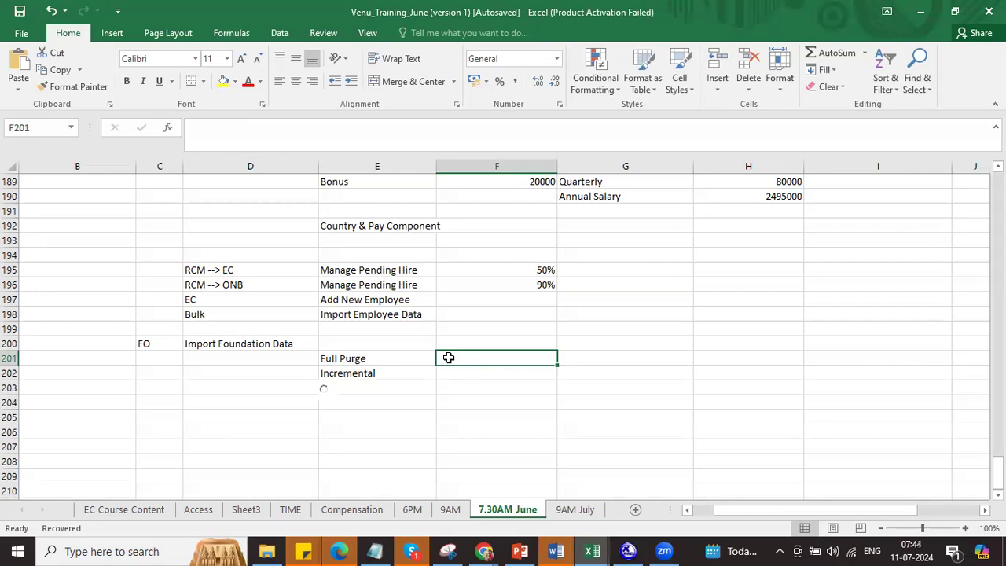
click(626, 360)
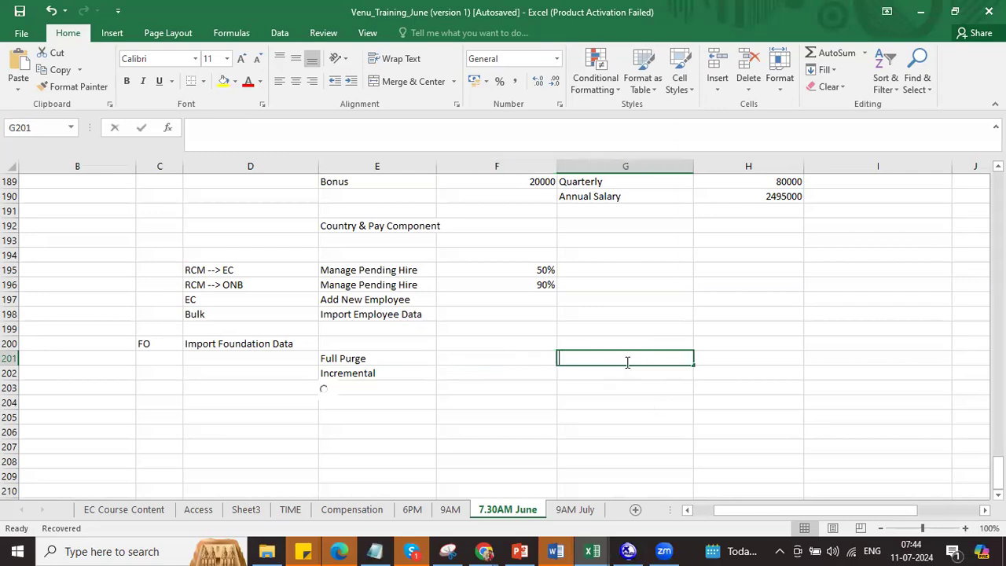
text(R4)
key(Return)
text(R4)
key(BackSpace)
text(5)
click(624, 370)
drag(581, 357, 582, 374)
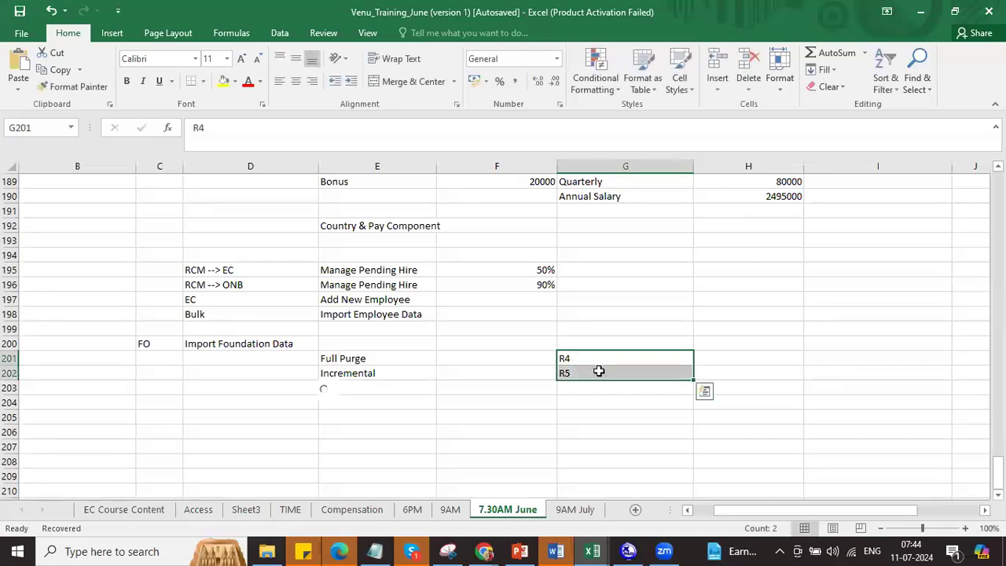
click(718, 358)
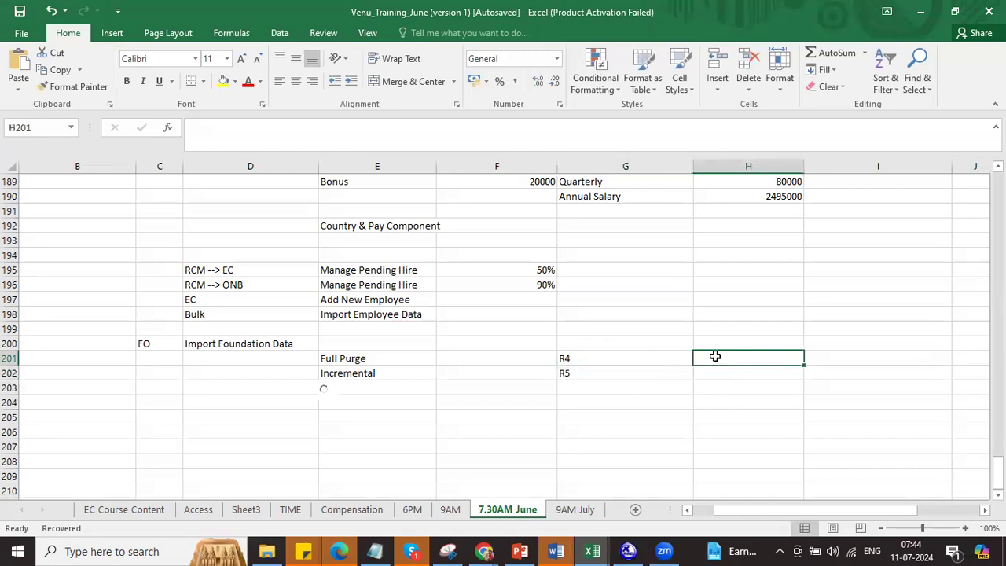
text(9)
key(BackSpace)
text(01-01220)
key(BackSpace)
key(BackSpace)
key(BackSpace)
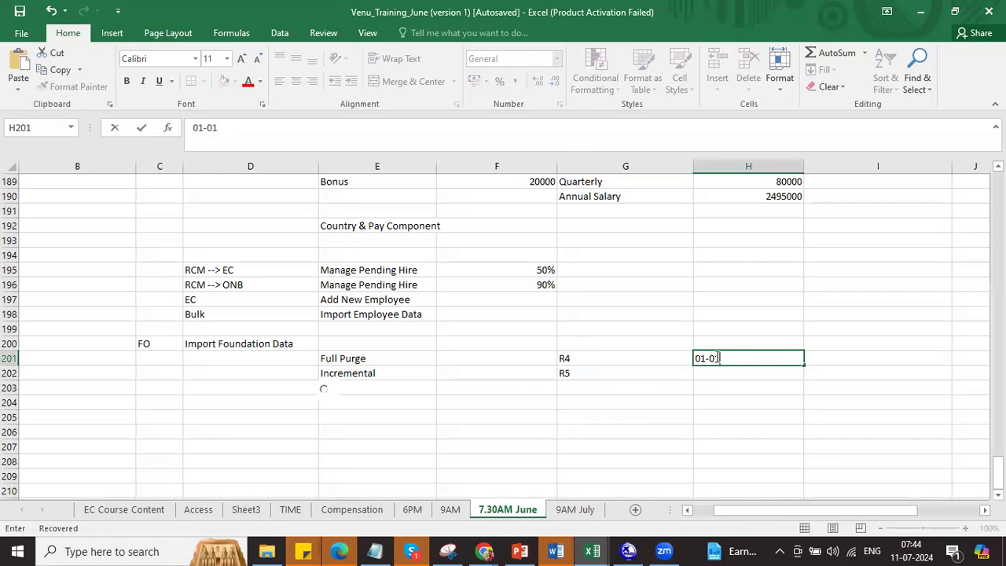
text(-2024)
key(Tab)
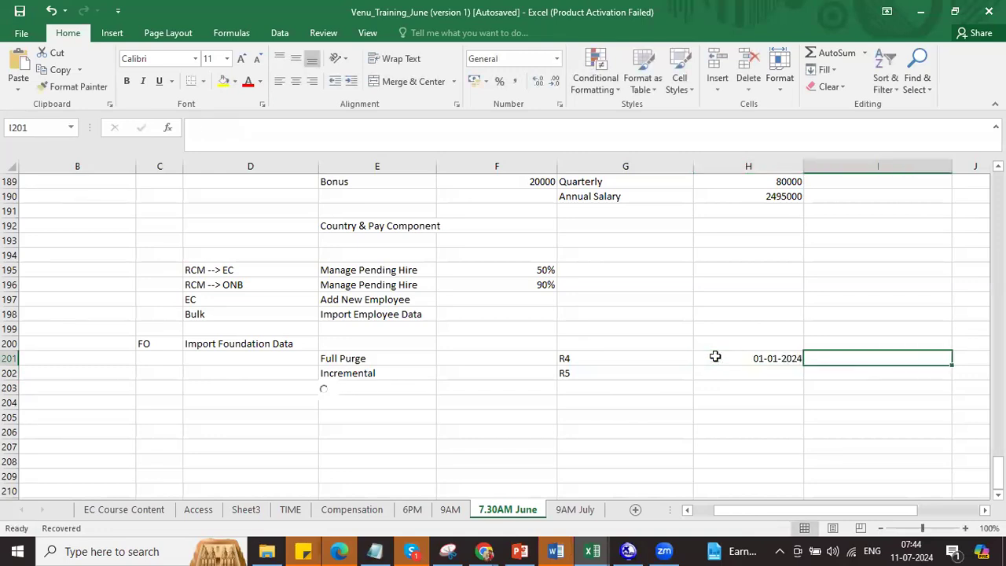
text(01-06-2024)
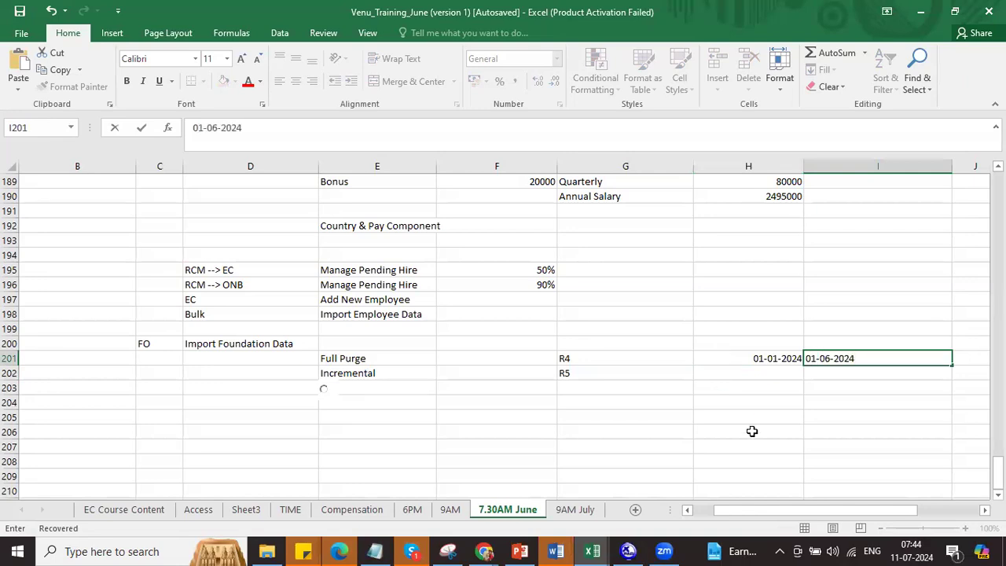
click(752, 431)
drag(789, 359, 860, 360)
click(612, 353)
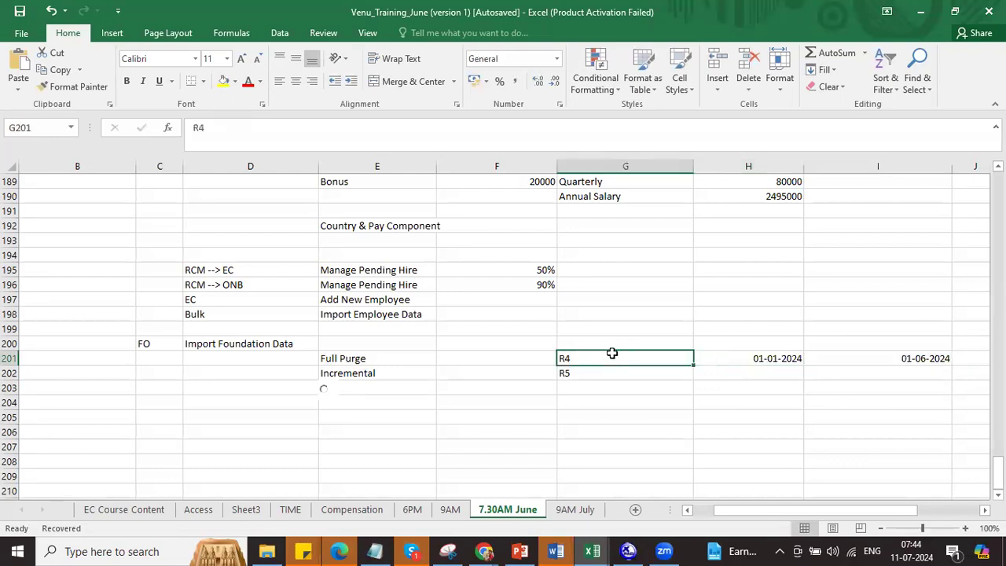
click(774, 360)
click(867, 355)
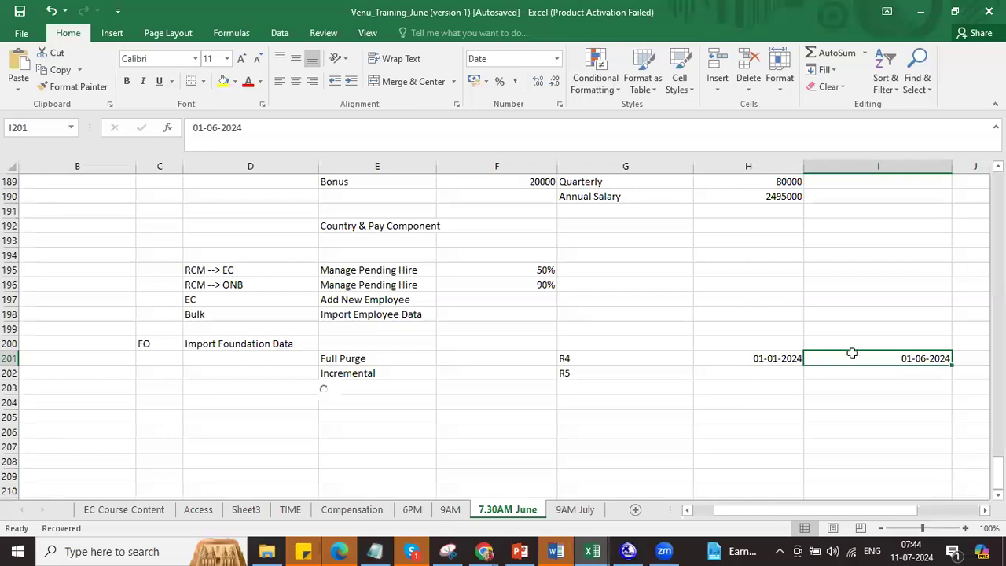
click(358, 374)
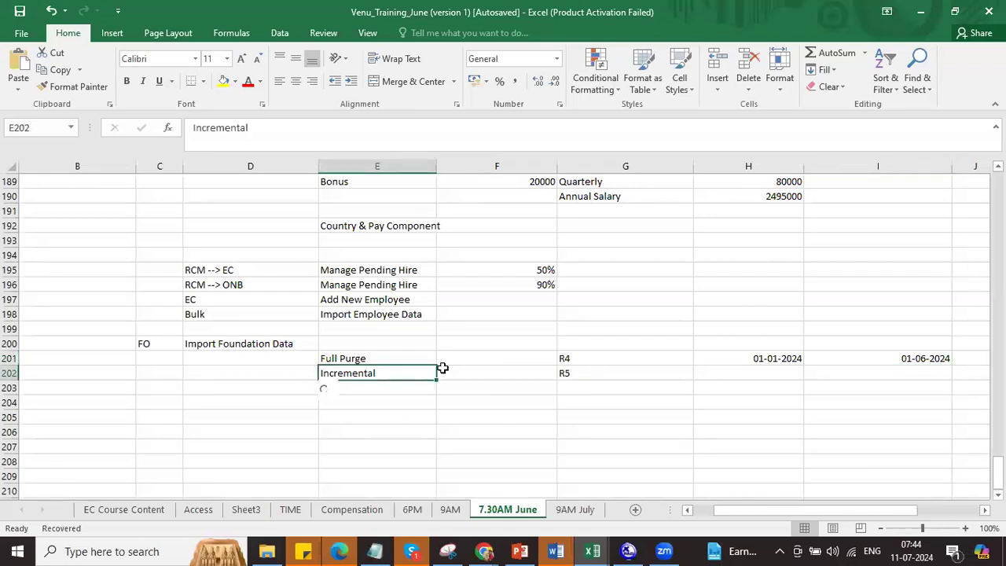
click(744, 360)
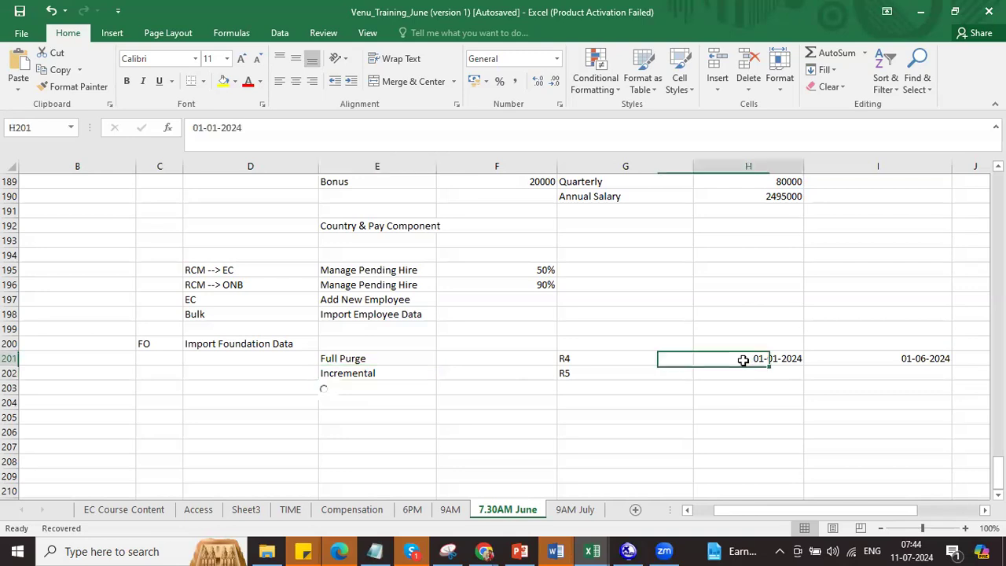
click(862, 363)
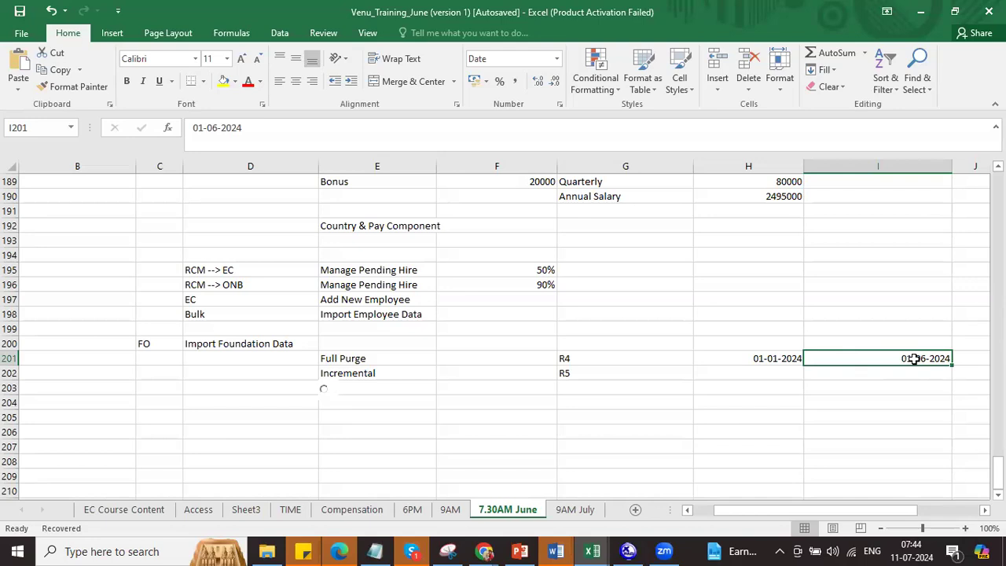
click(401, 360)
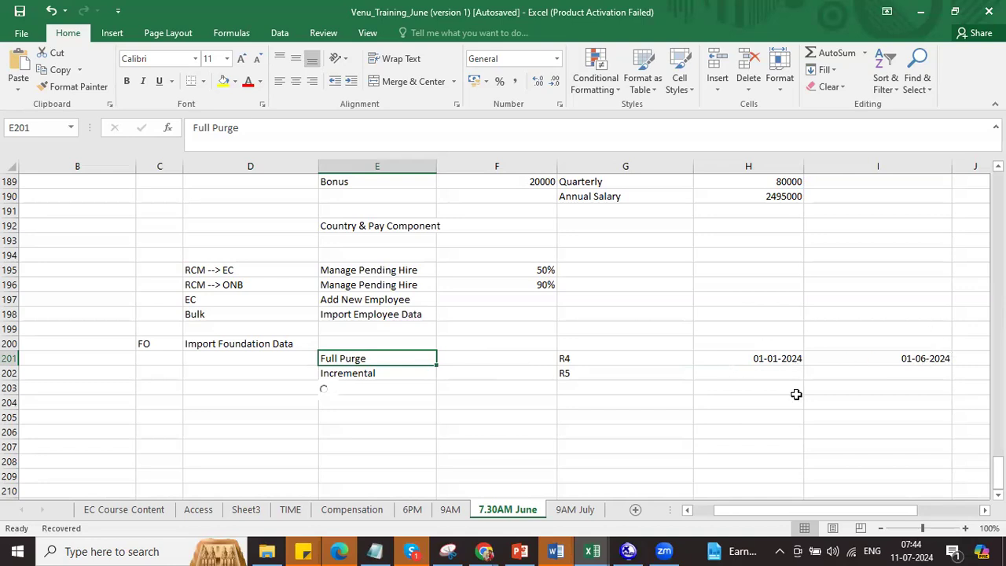
drag(882, 384, 723, 363)
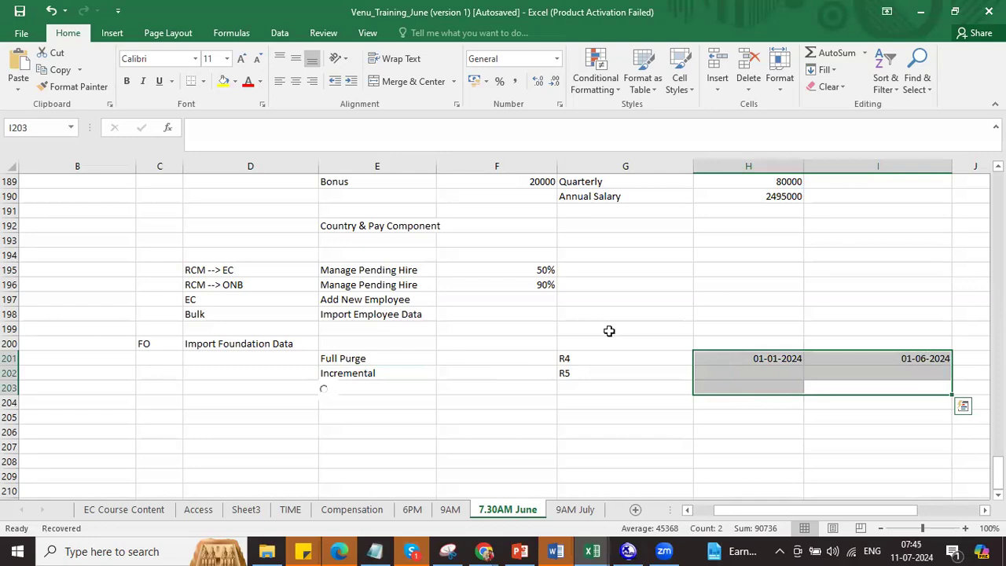
click(361, 363)
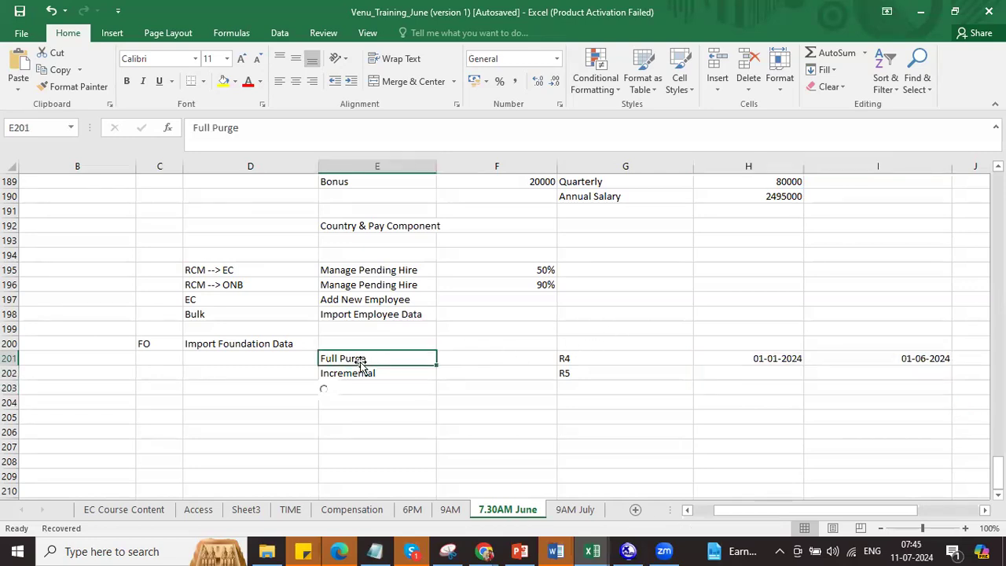
click(722, 360)
drag(722, 360, 866, 353)
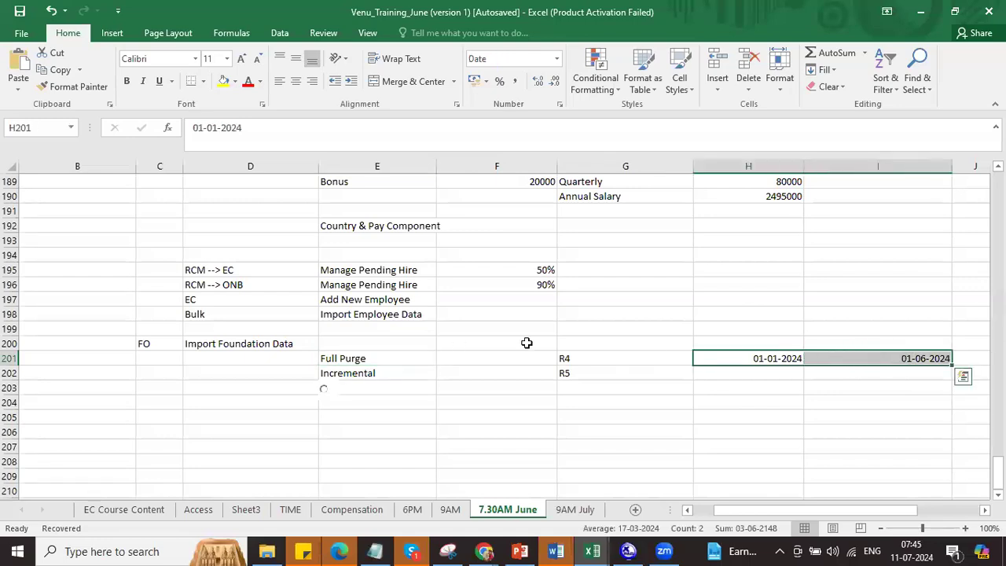
click(364, 375)
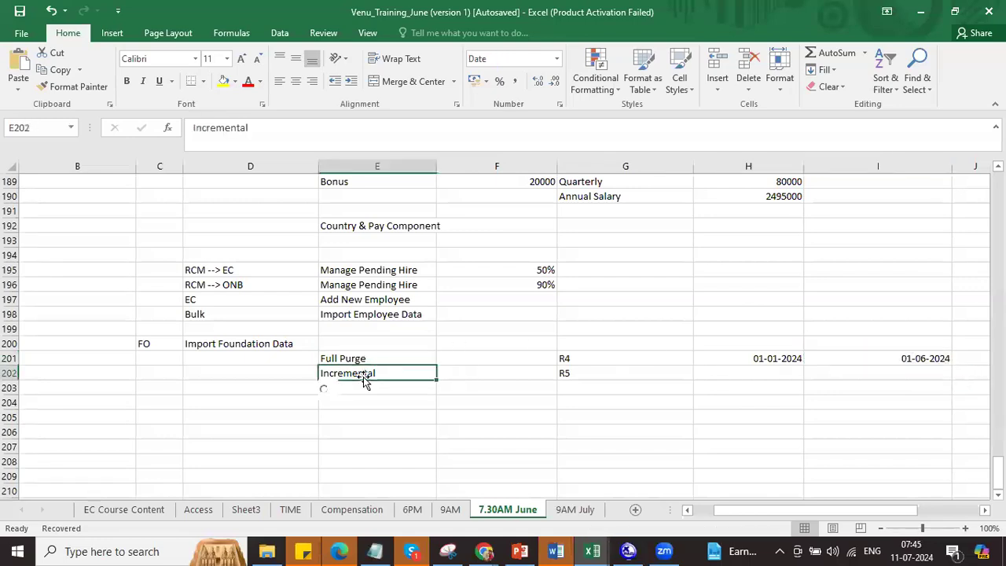
click(761, 358)
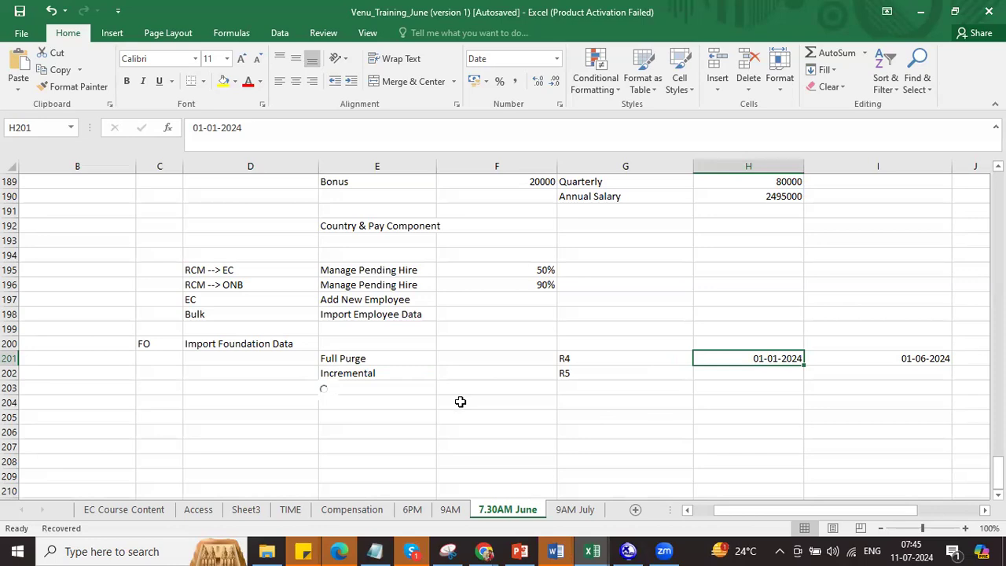
key(alt+Tab)
Step: Choose Incremental Load for the Pay Grade import and check the threshold value 10
click(185, 399)
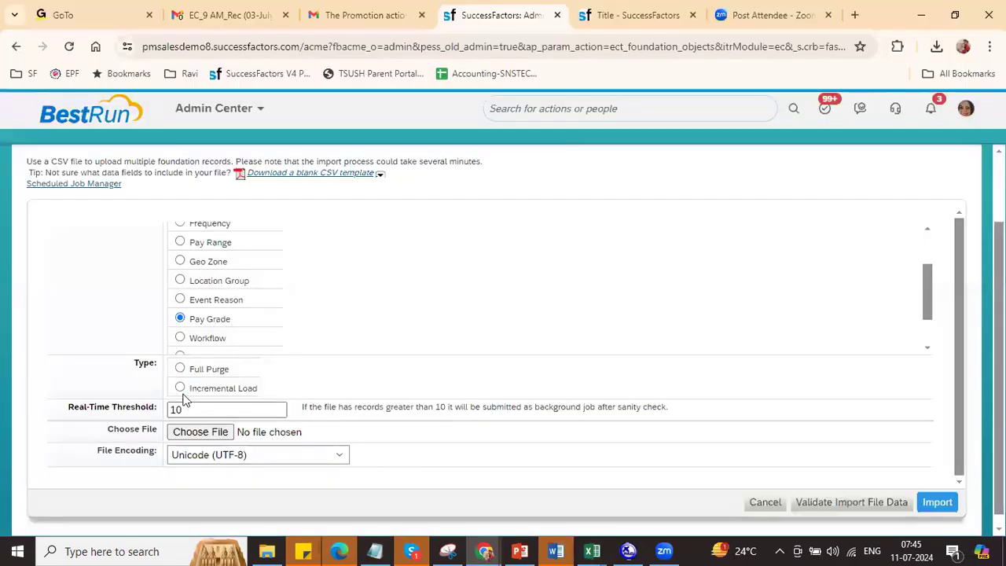
click(179, 410)
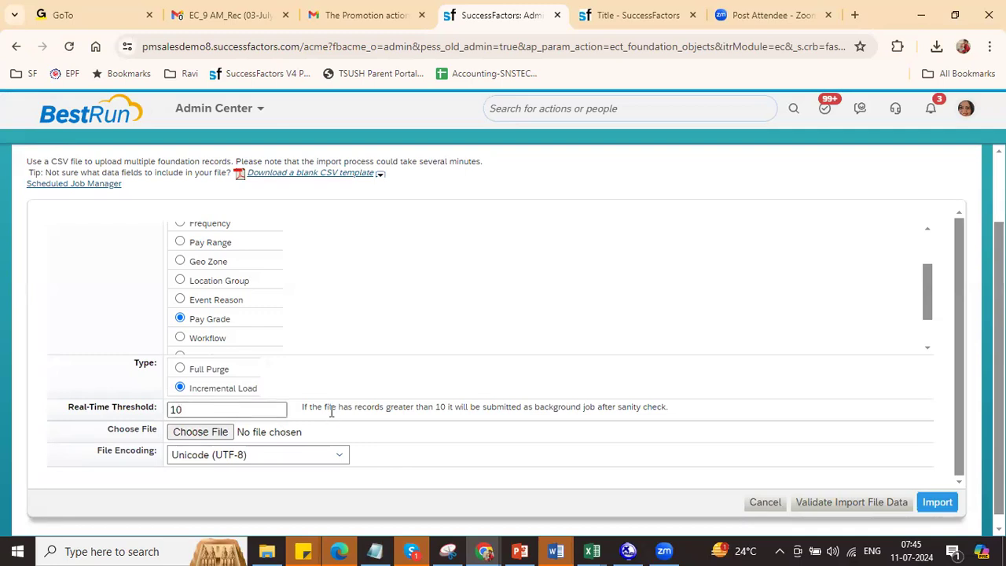
right_click(449, 403)
double_click(182, 409)
Step: Upload PAY_GRADEImportTemplate from Downloads and validate its data
click(221, 434)
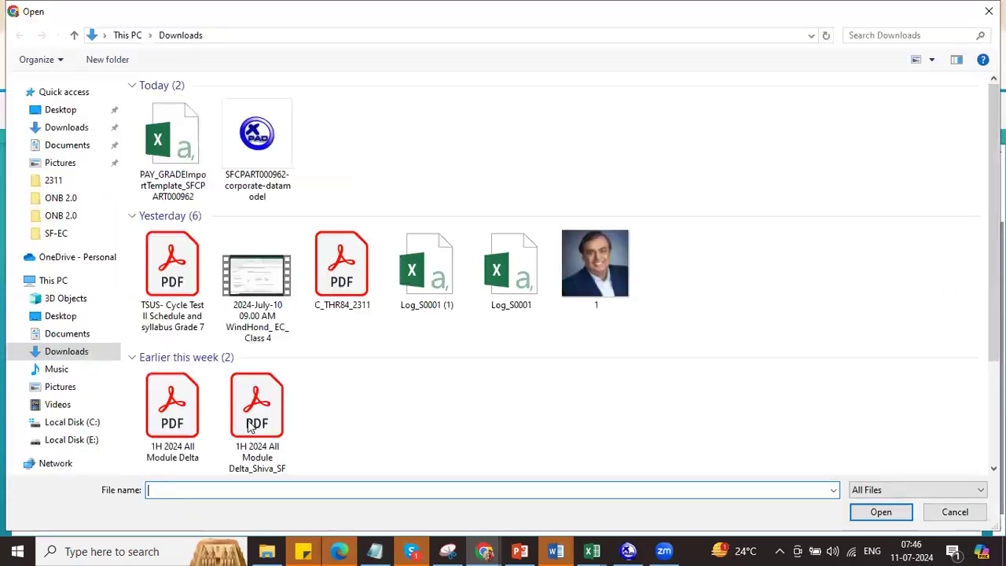
click(67, 128)
click(173, 150)
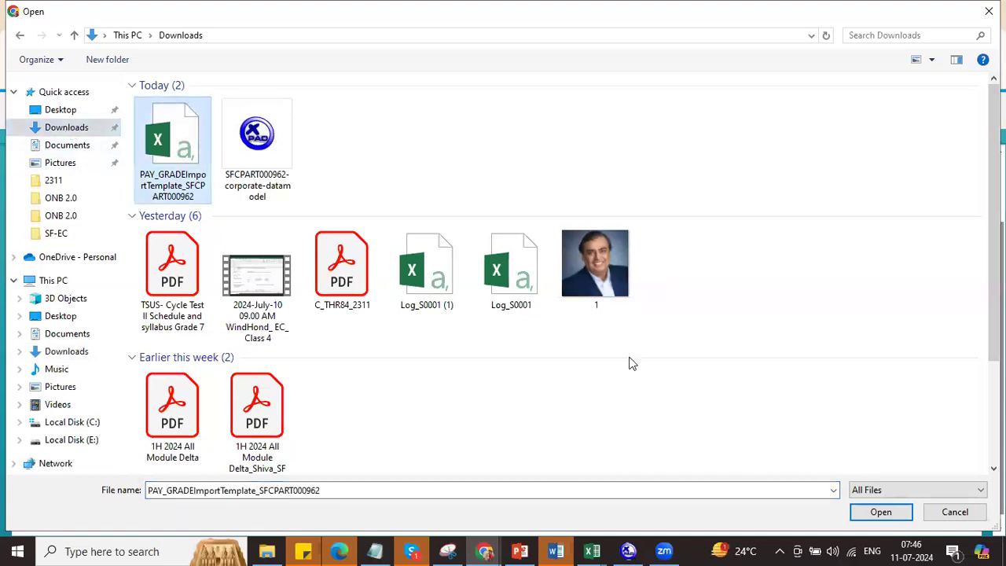
click(880, 513)
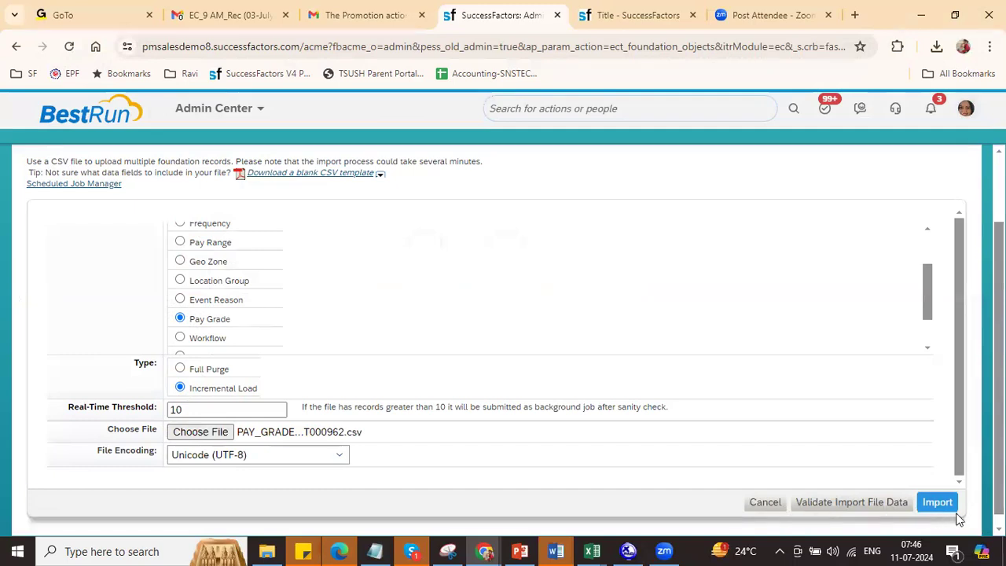
click(818, 509)
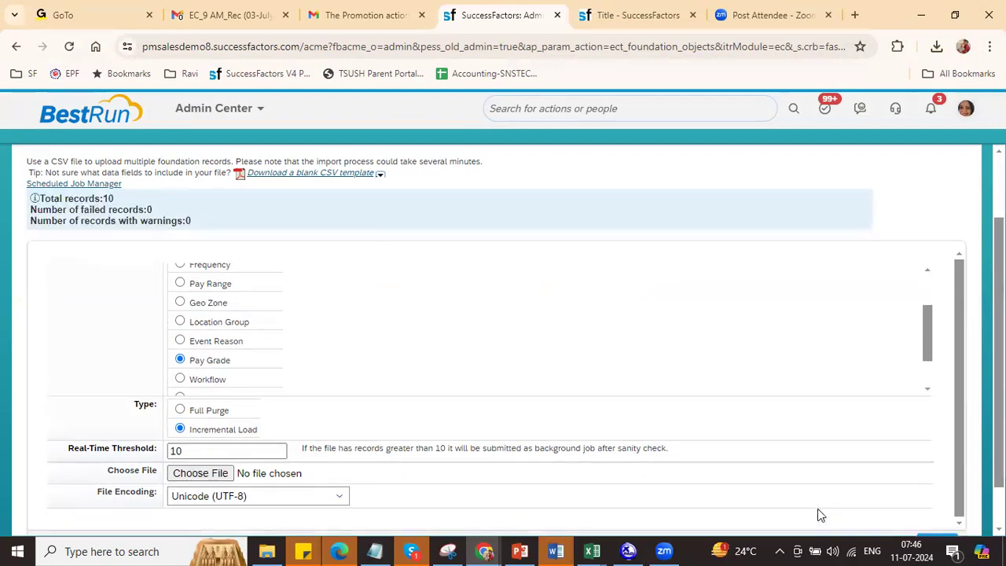
Step: Confirm the results show 10 total records, 0 failed and 0 warnings
triple_click(104, 198)
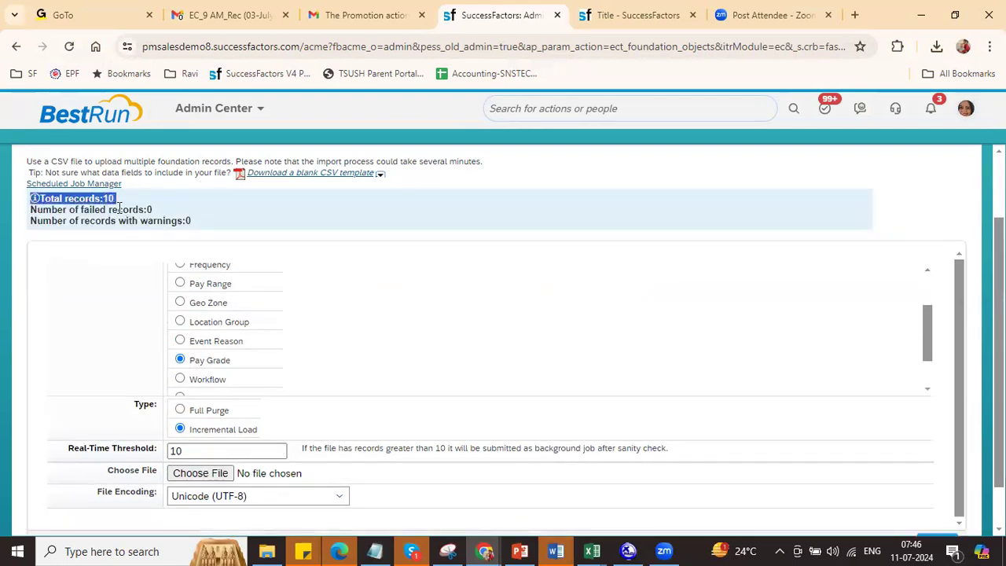
triple_click(129, 209)
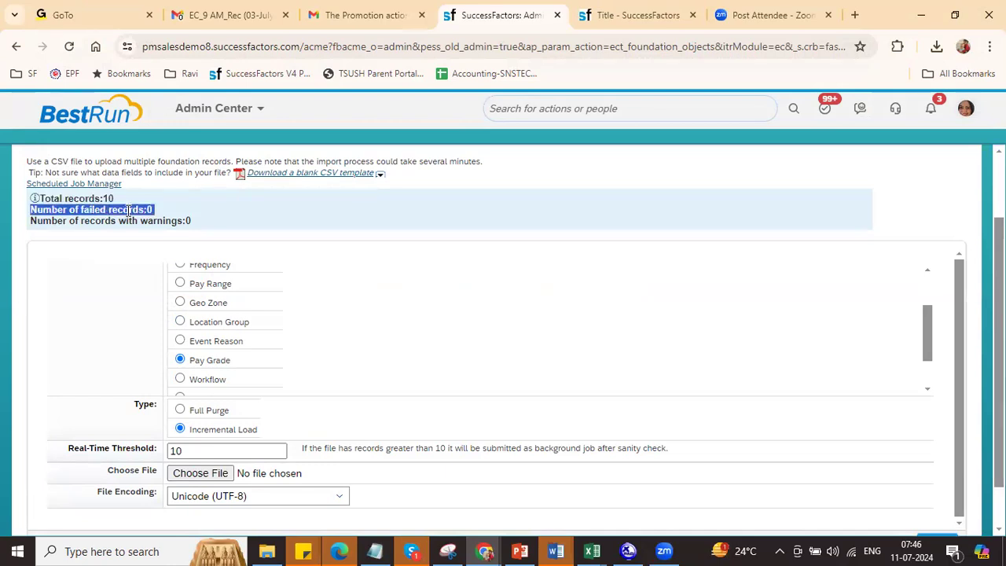
double_click(142, 221)
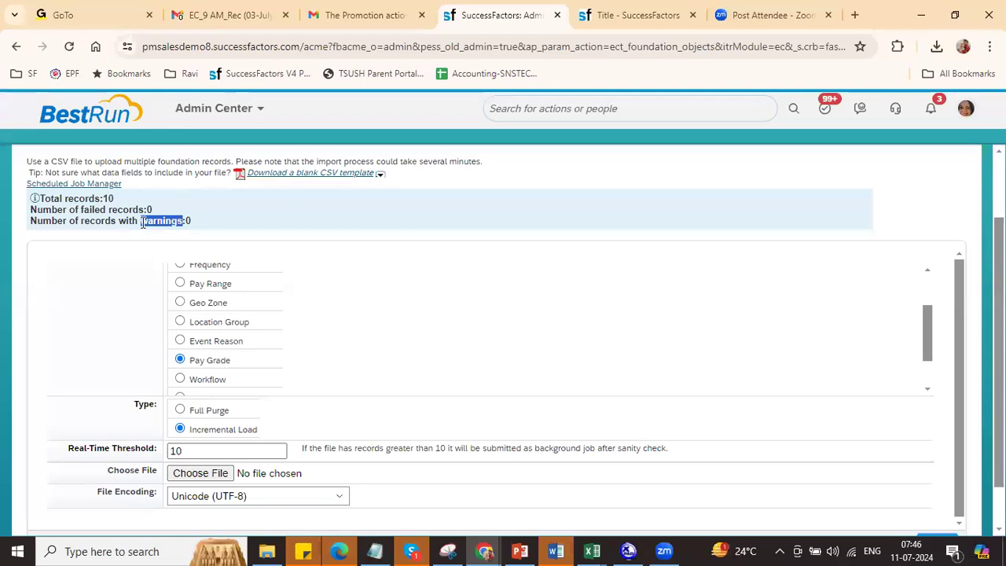
key(alt+Tab)
key(alt+Tab)
key(alt+Tab)
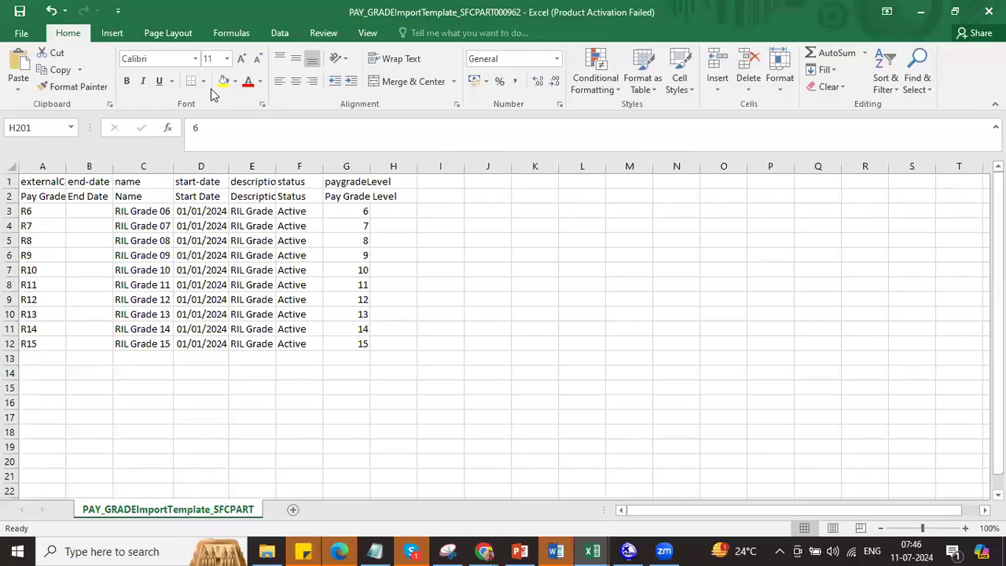
Step: Set R7's status to B and R8's to 'Vacnu', then save as CSV
click(297, 226)
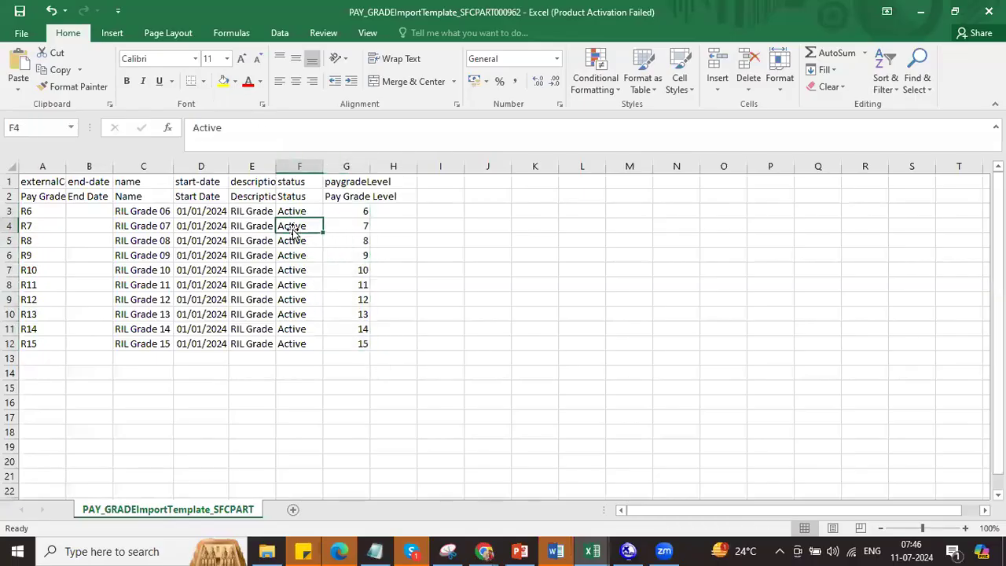
text(B)
click(290, 241)
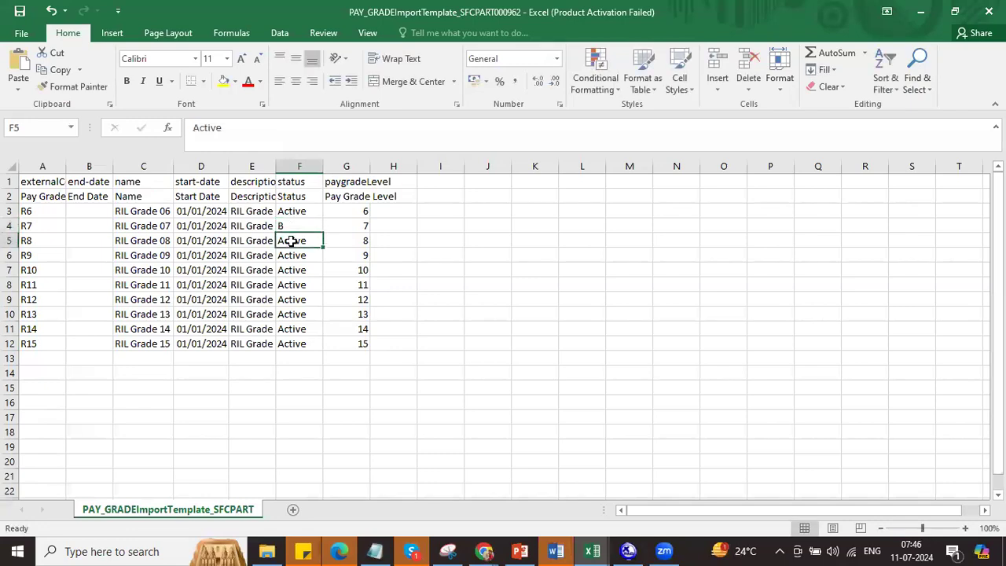
text(Vacnu)
key(Return)
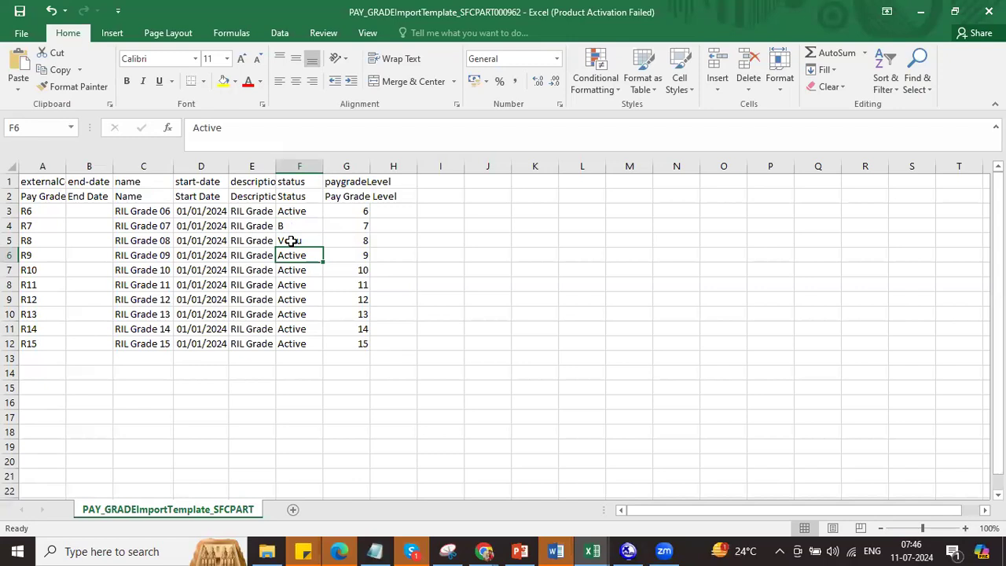
key(ctrl+s)
click(460, 319)
click(299, 226)
click(301, 240)
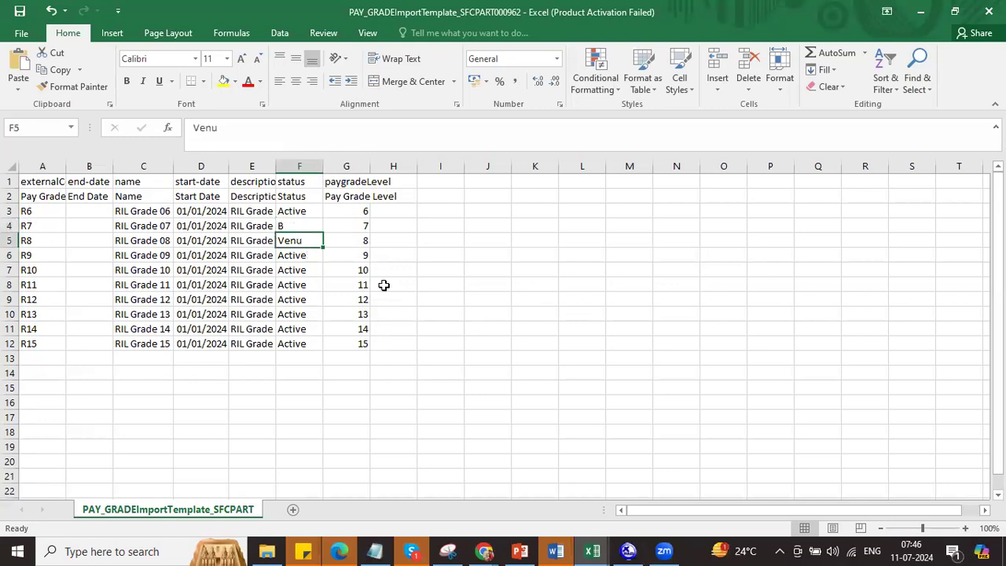
key(alt+Tab)
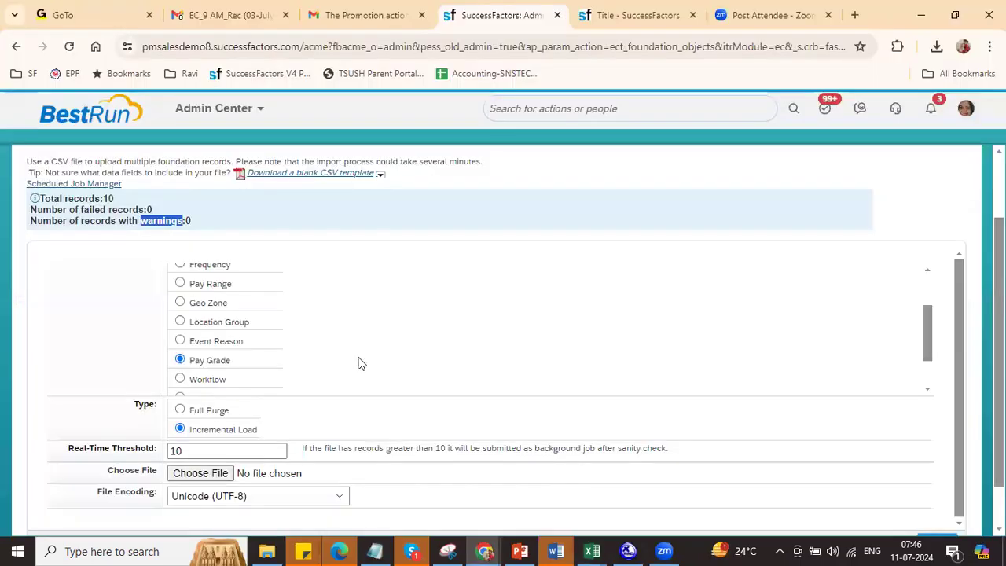
Step: Reload the edited PAY_GRADE template and validate it
click(200, 475)
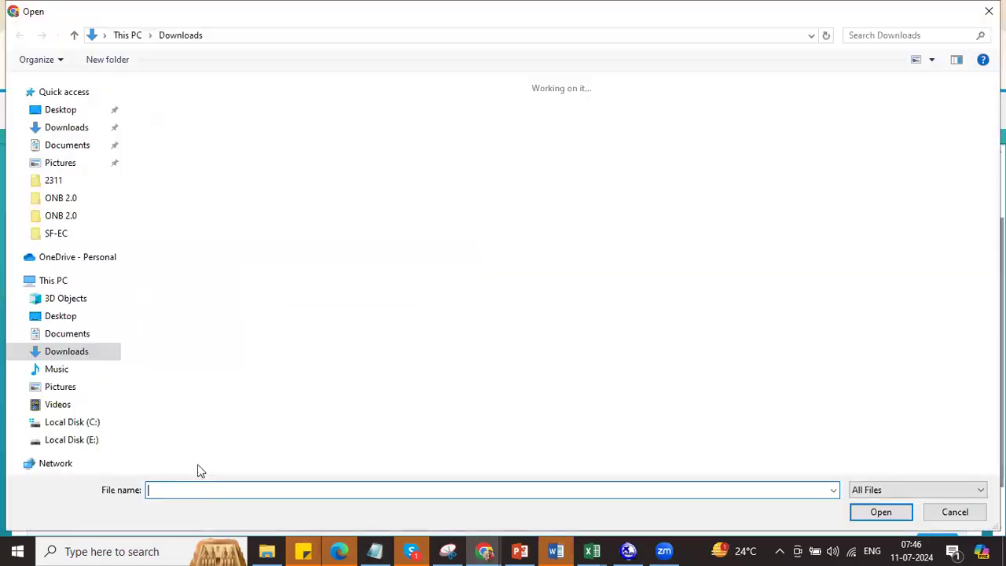
double_click(191, 139)
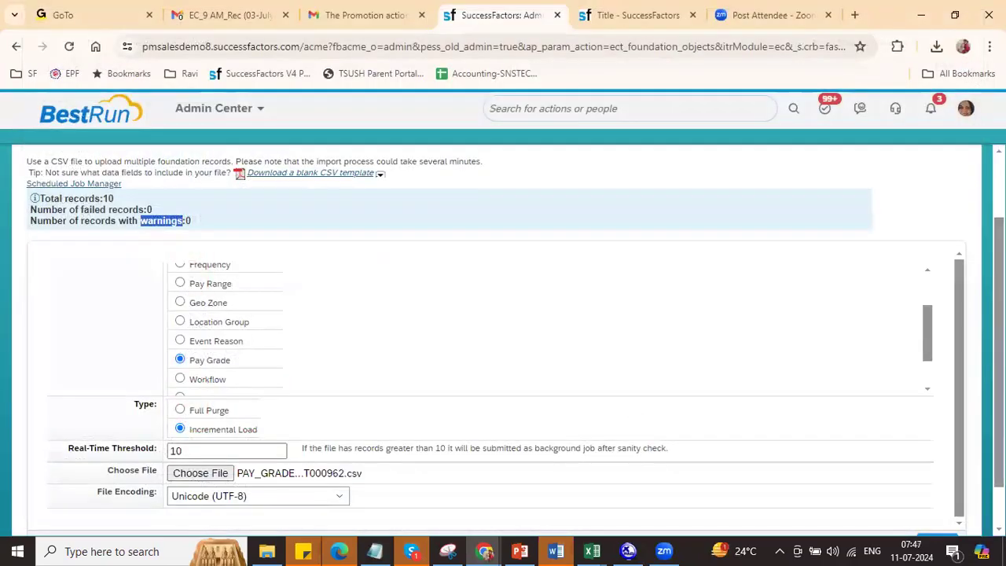
scroll(935, 503, down, 1)
click(867, 495)
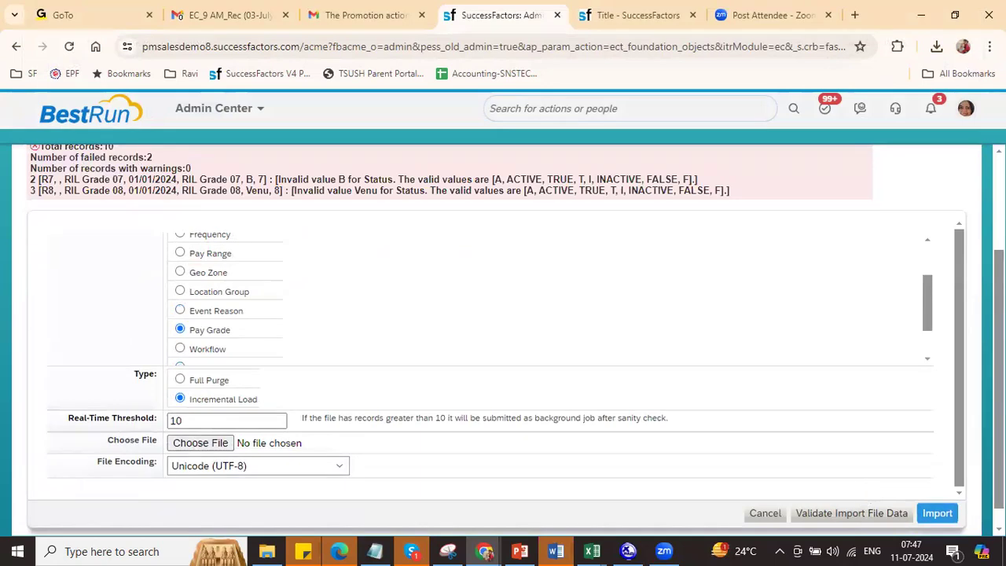
Step: Review the invalid Status errors for R7 and R8 and the list of valid values
scroll(971, 469, up, 1)
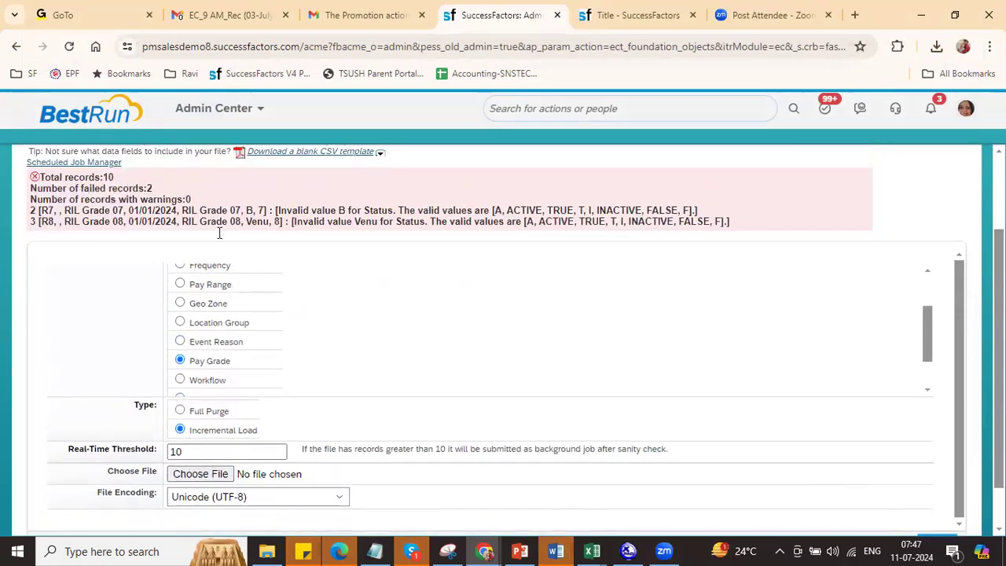
drag(94, 179, 158, 187)
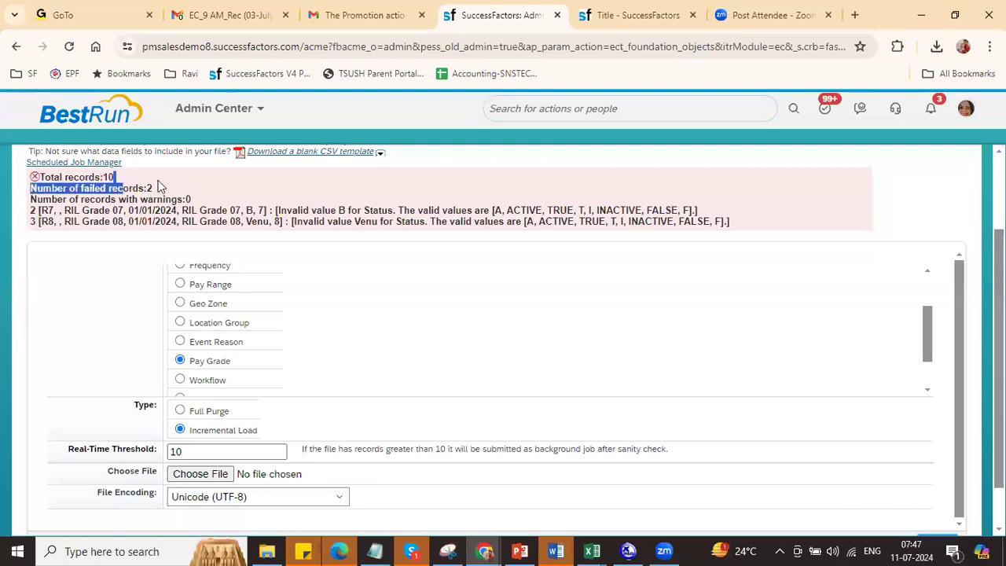
click(39, 213)
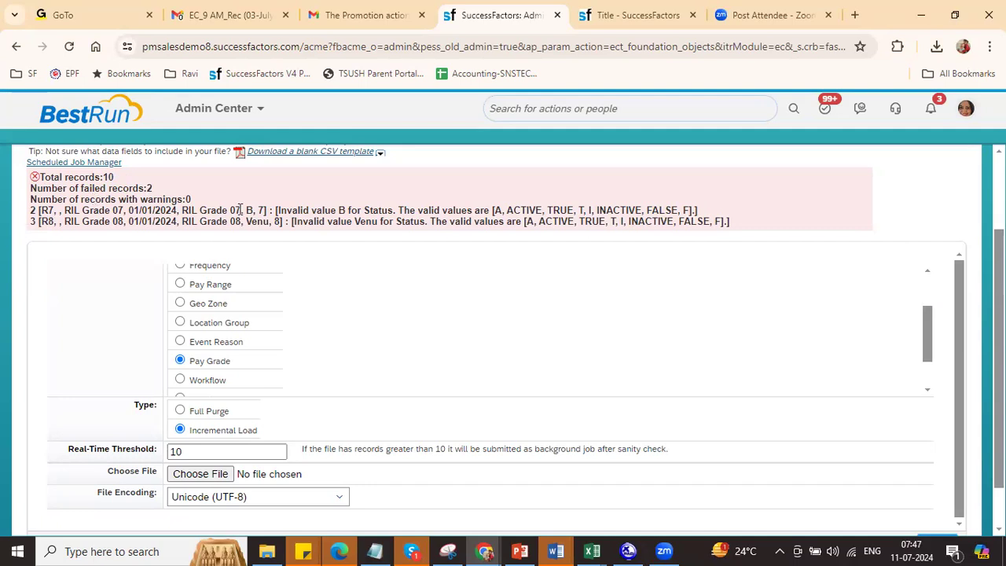
drag(285, 209, 388, 210)
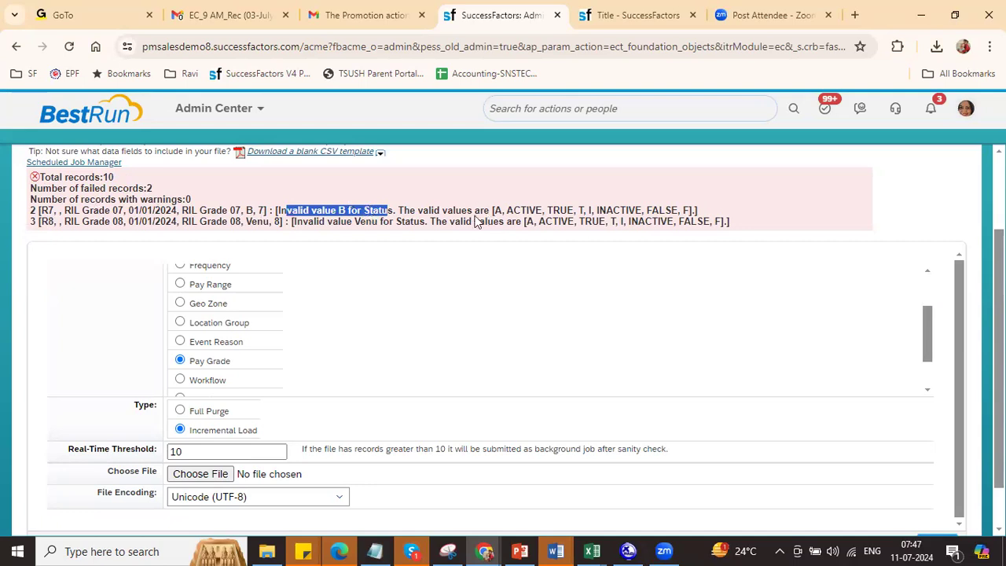
drag(503, 210, 589, 212)
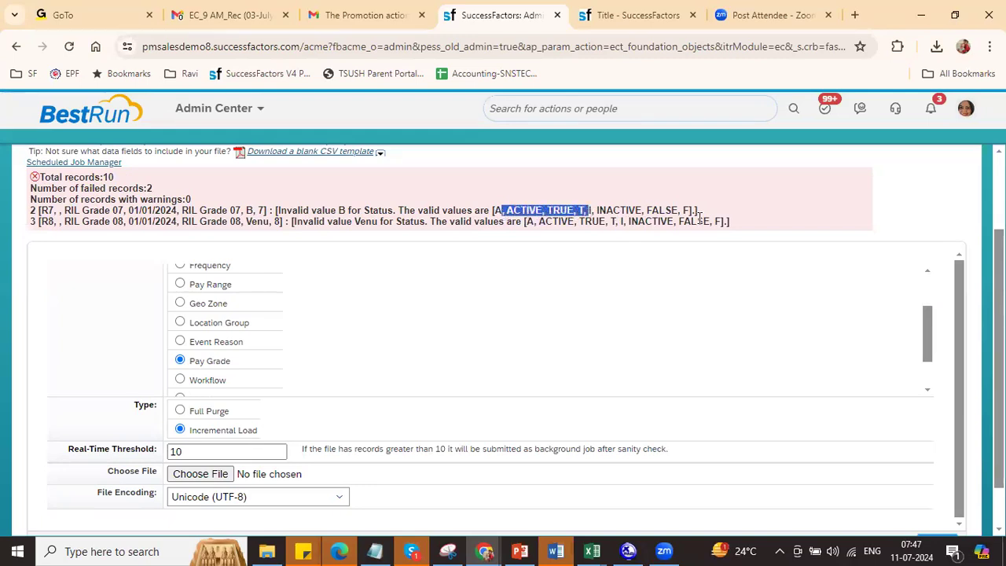
drag(711, 212, 559, 211)
drag(477, 206, 279, 210)
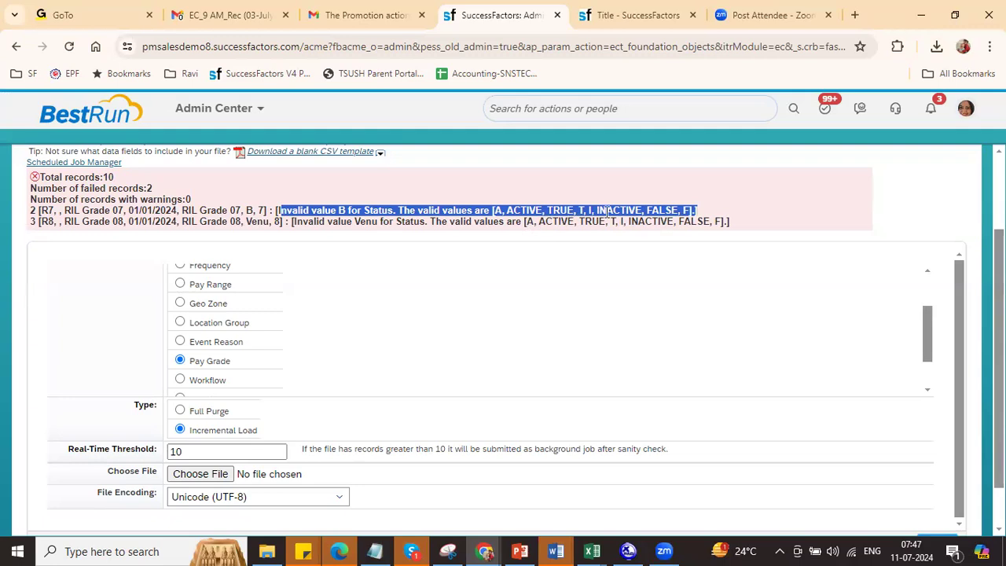
drag(251, 223, 730, 222)
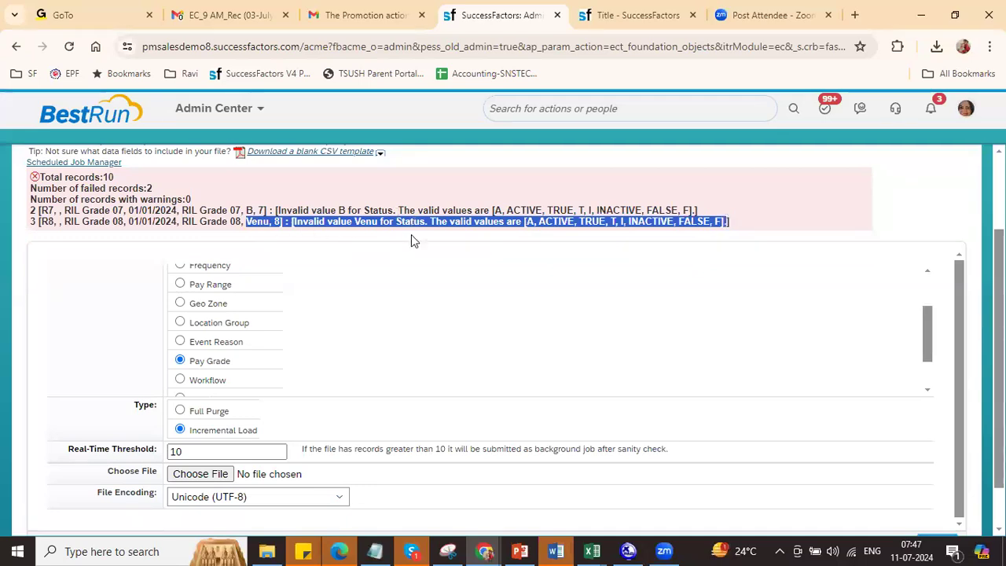
Step: Set the statuses to A for R7, T for R8 and TRUE for R9
click(361, 221)
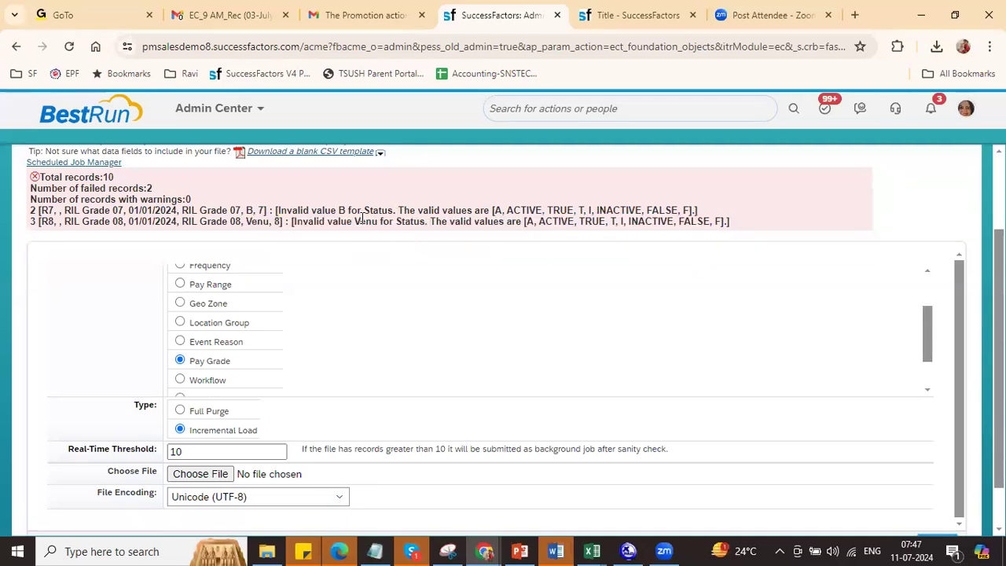
key(alt+Tab)
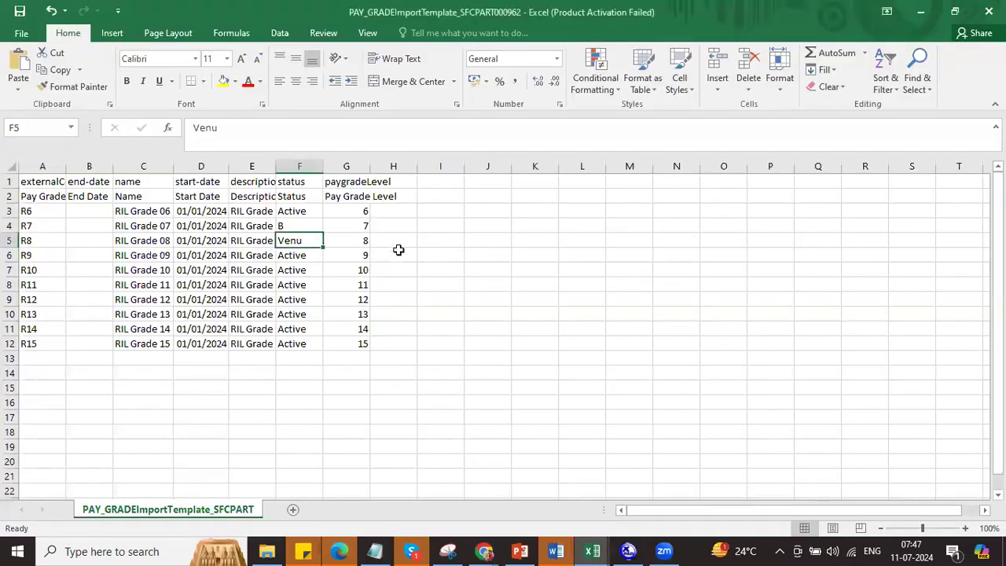
click(299, 229)
text(A)
key(BackSpace)
click(297, 240)
text(T)
key(Return)
text(TRUE)
click(303, 281)
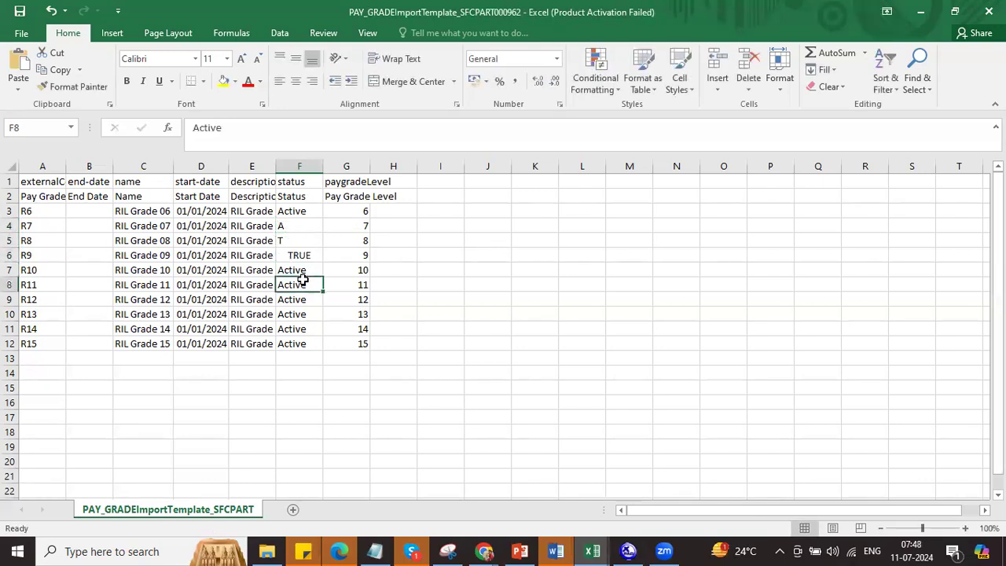
Step: Save the sheet in CSV format and return to the SuccessFactors import page
key(ctrl+s)
click(441, 318)
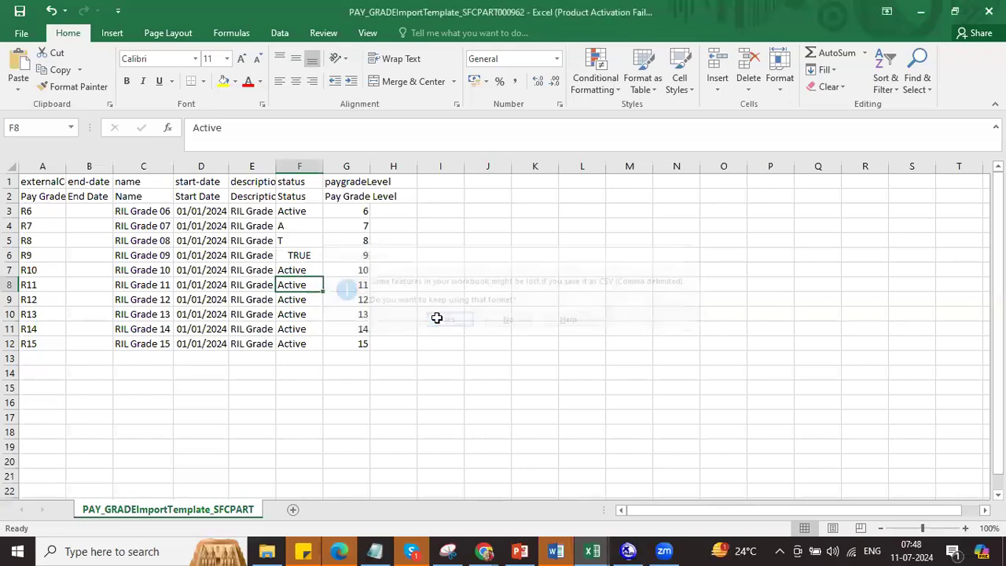
click(305, 213)
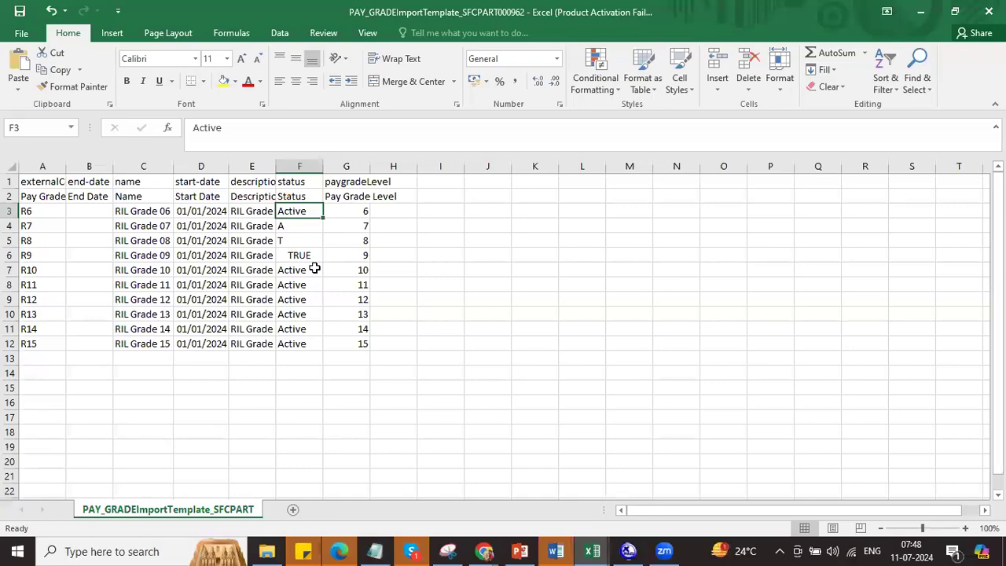
key(alt+Tab)
Step: Upload the corrected PAY_GRADE CSV and validate it with zero failures
click(196, 474)
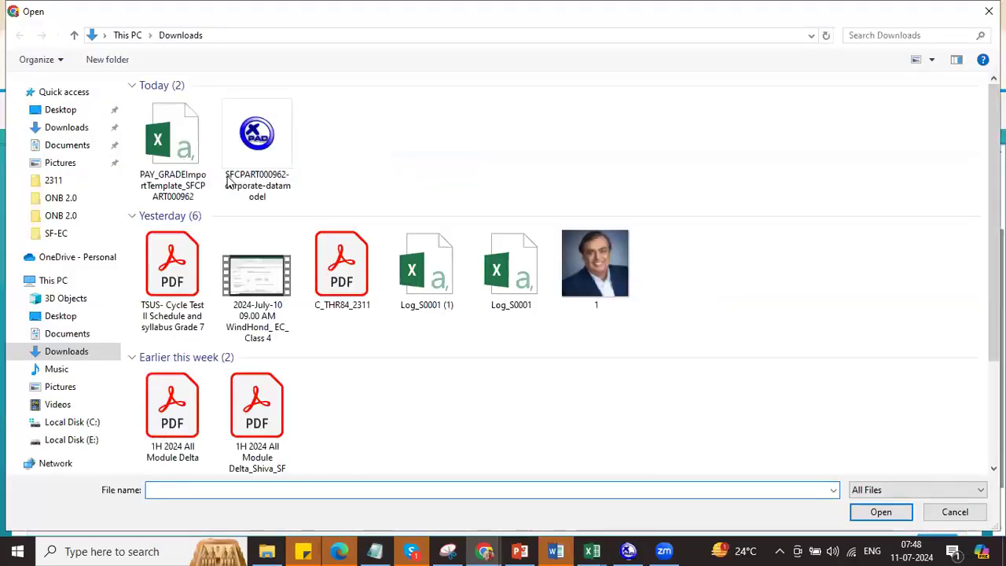
click(172, 141)
click(881, 512)
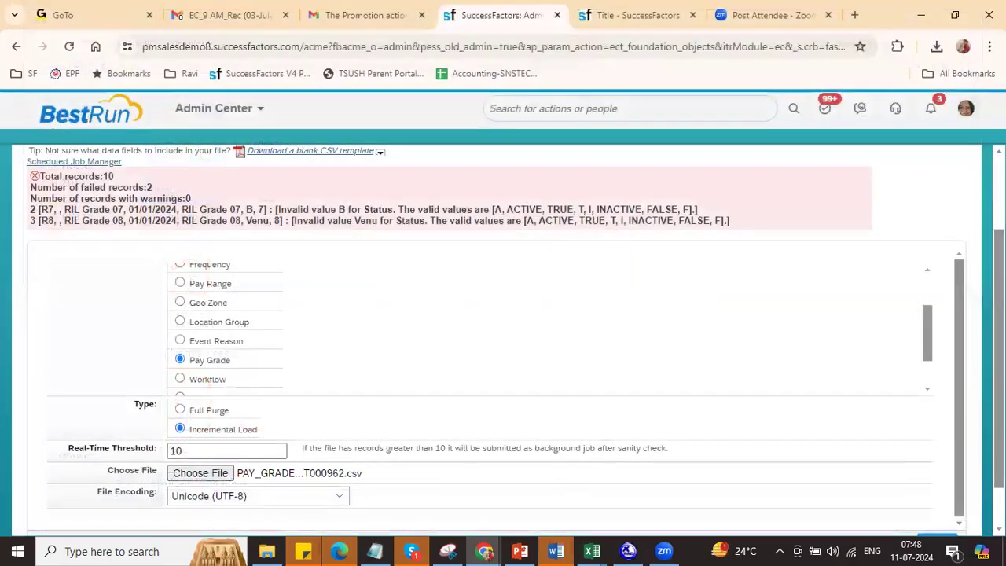
scroll(865, 492, down, 1)
click(864, 491)
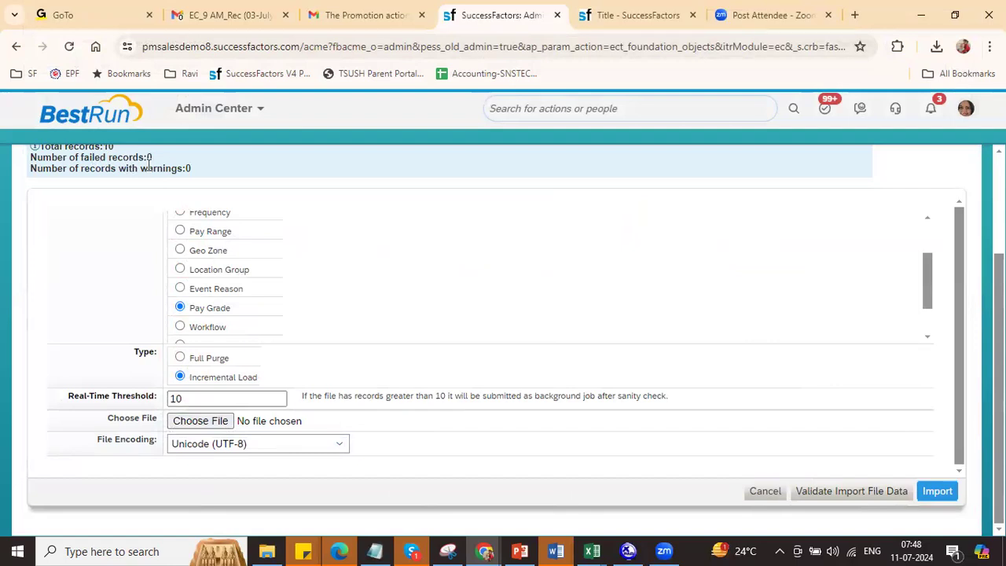
Step: Select the PAY_GRADE CSV again and import the 10 pay grade records
click(220, 419)
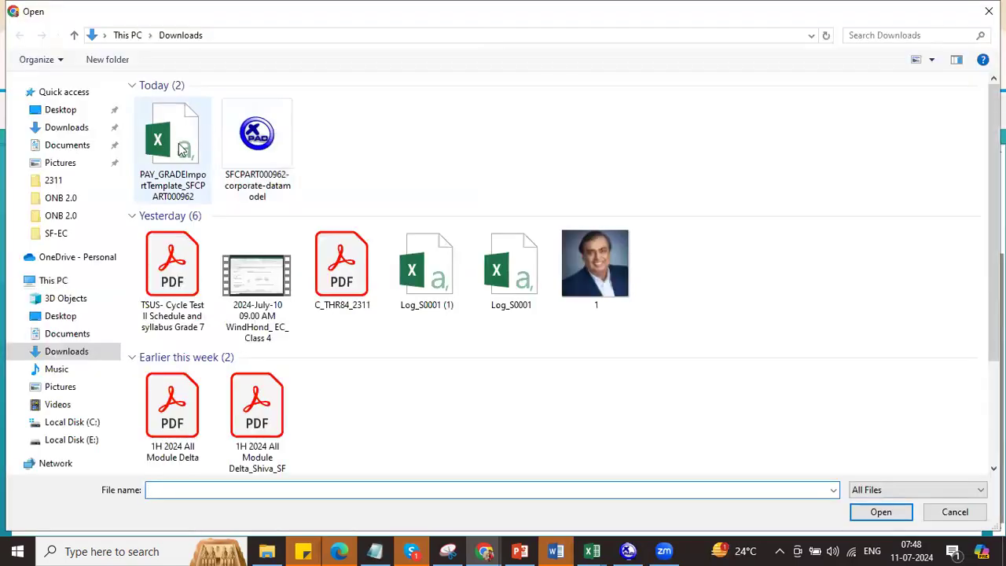
click(180, 152)
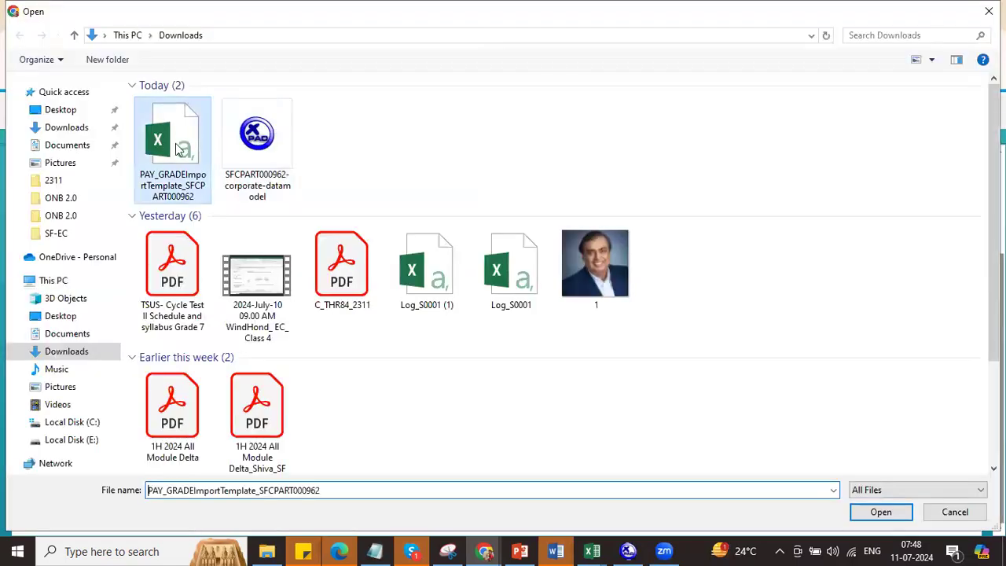
click(873, 510)
click(940, 492)
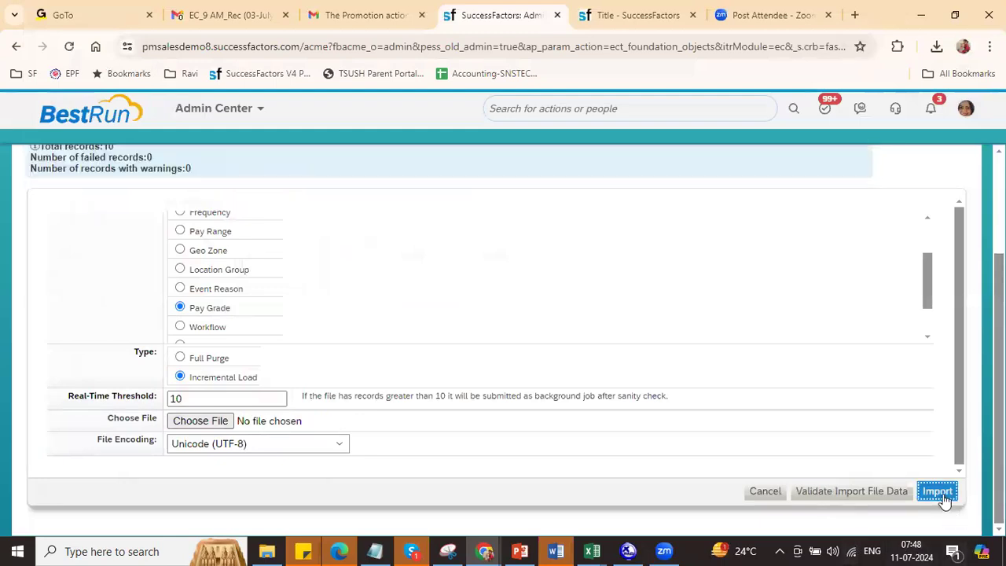
scroll(797, 400, up, 1)
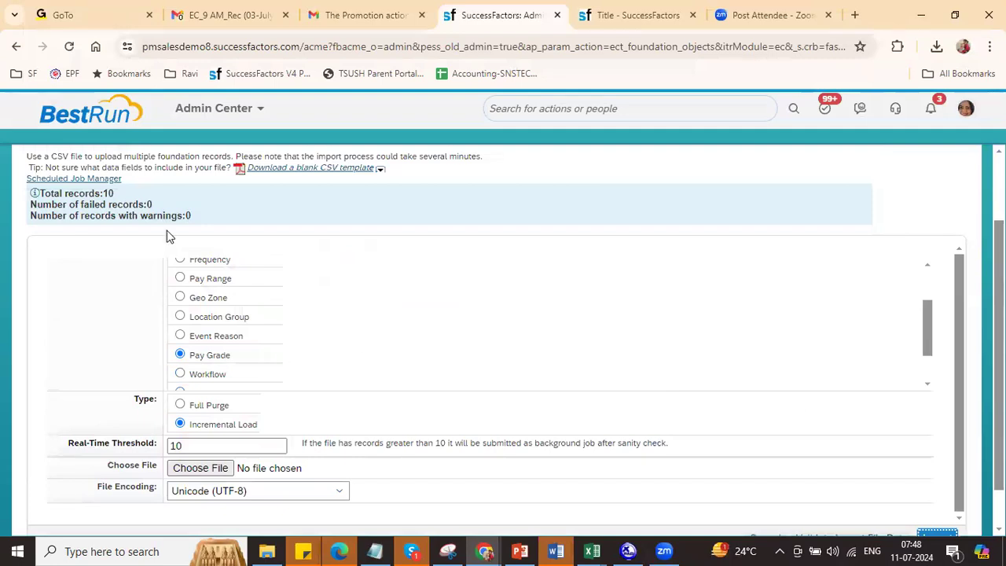
Step: Search 'RI' as pay grade and open RIL Grade 13 (R13): Active, level 13, effective 01/01/2024
click(629, 16)
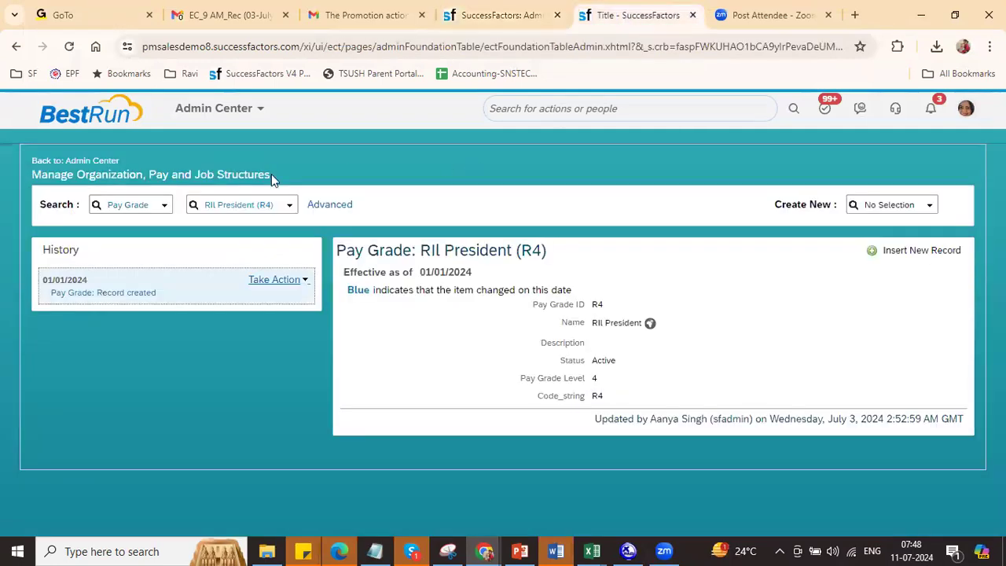
click(261, 201)
text(RIL)
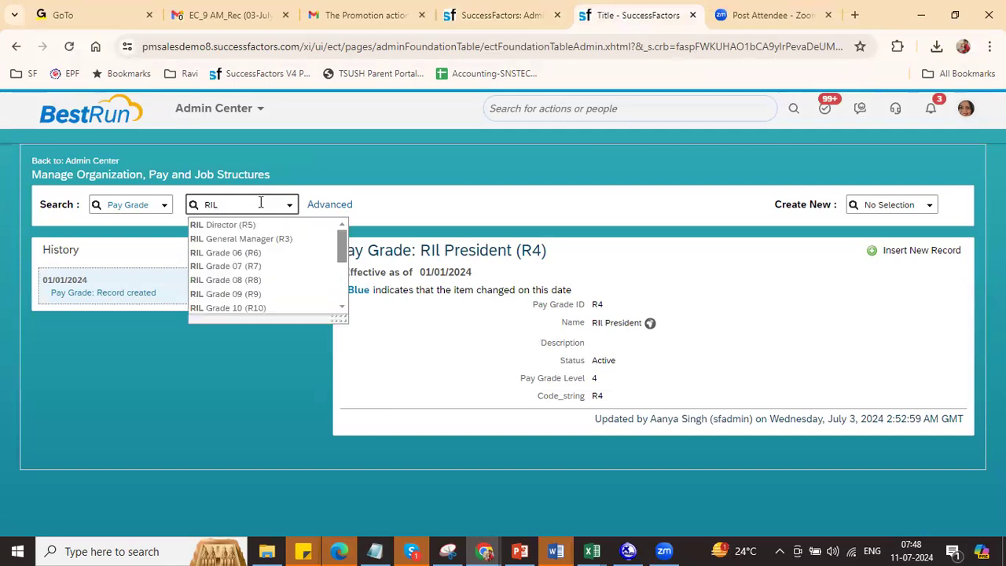
drag(341, 318, 361, 451)
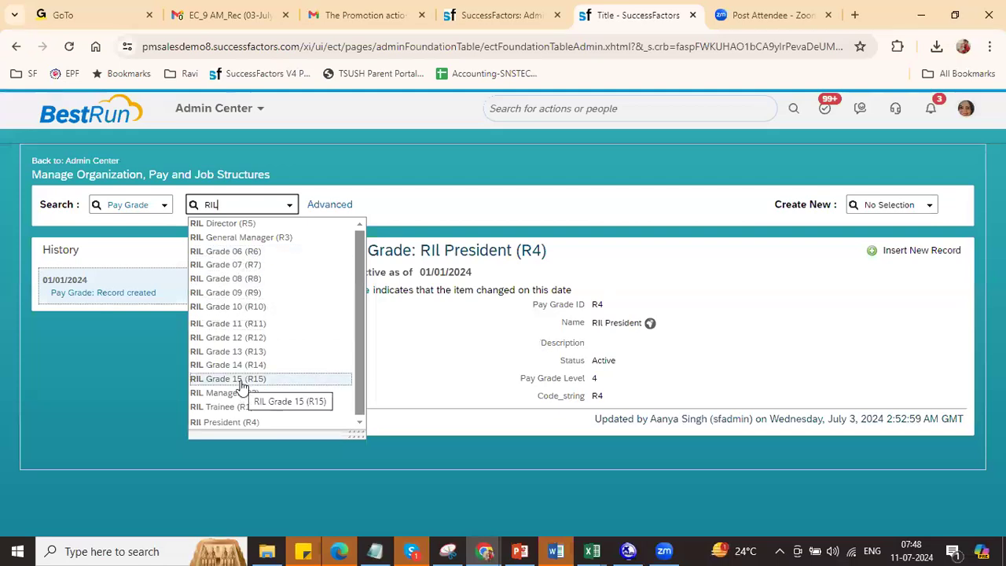
click(243, 350)
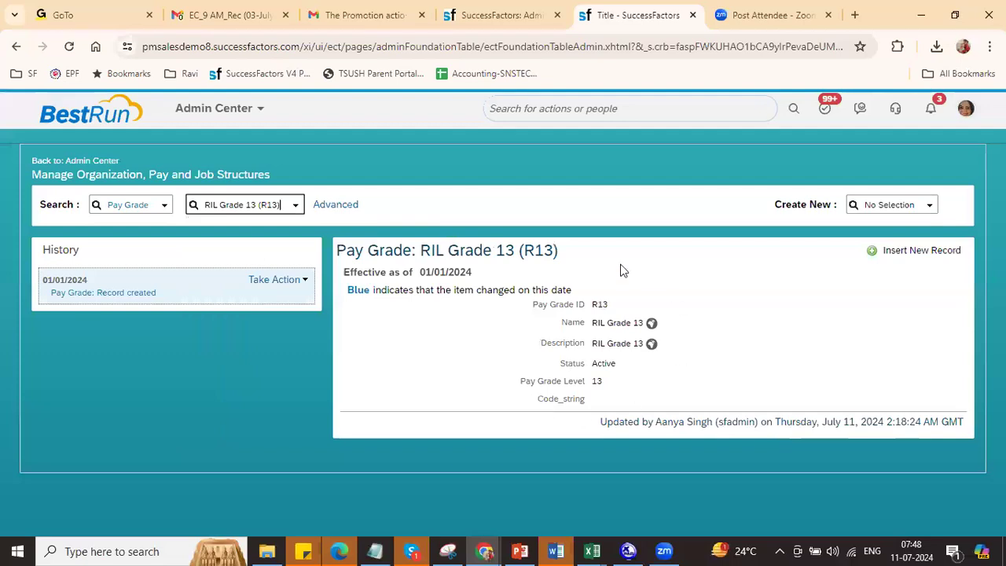
drag(610, 385, 554, 295)
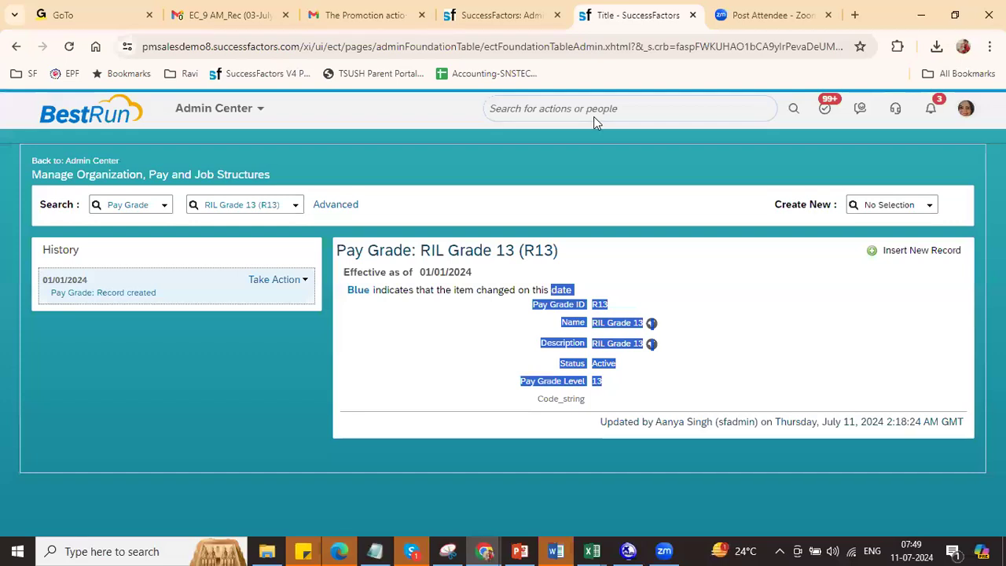
Step: Download the blank Pay Range CSV template from the import page
click(498, 15)
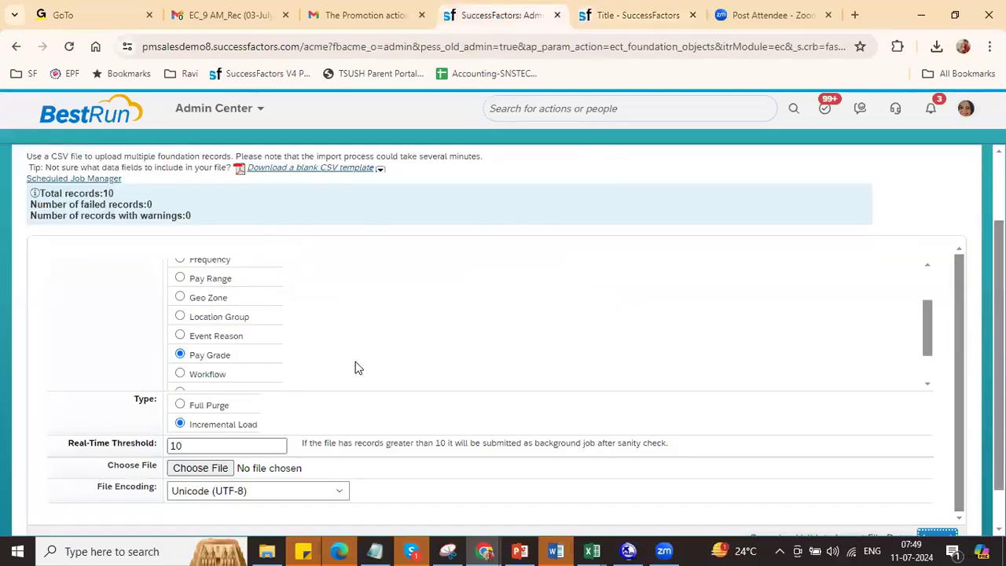
click(381, 170)
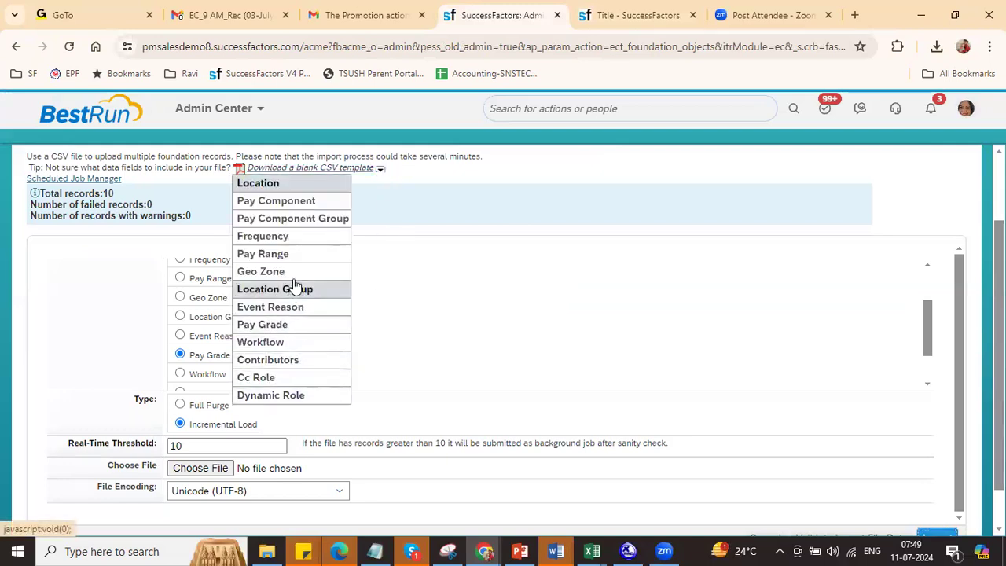
click(288, 256)
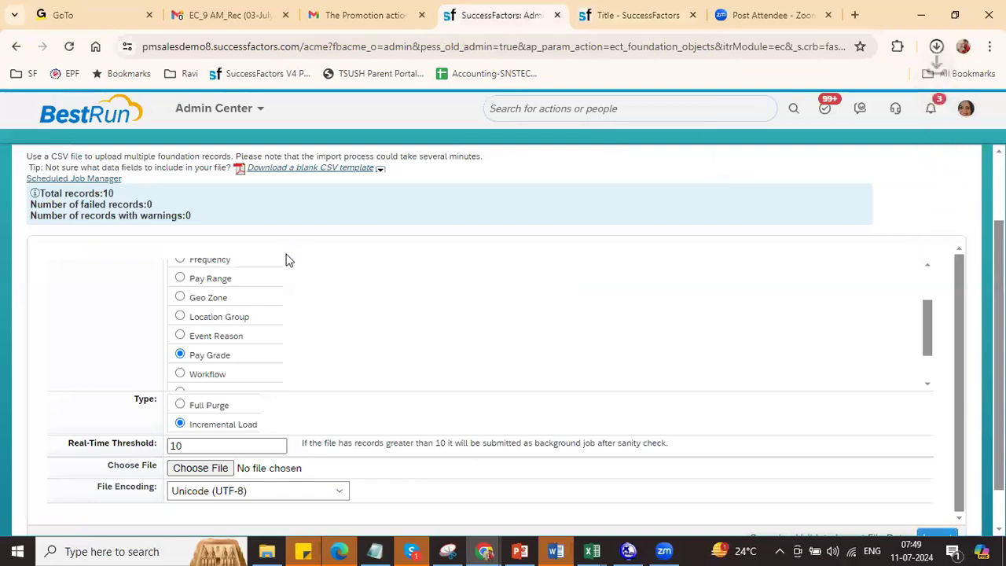
Step: Open the downloaded PAY_RANGE template in Excel at cell A3, then return to the browser
click(783, 100)
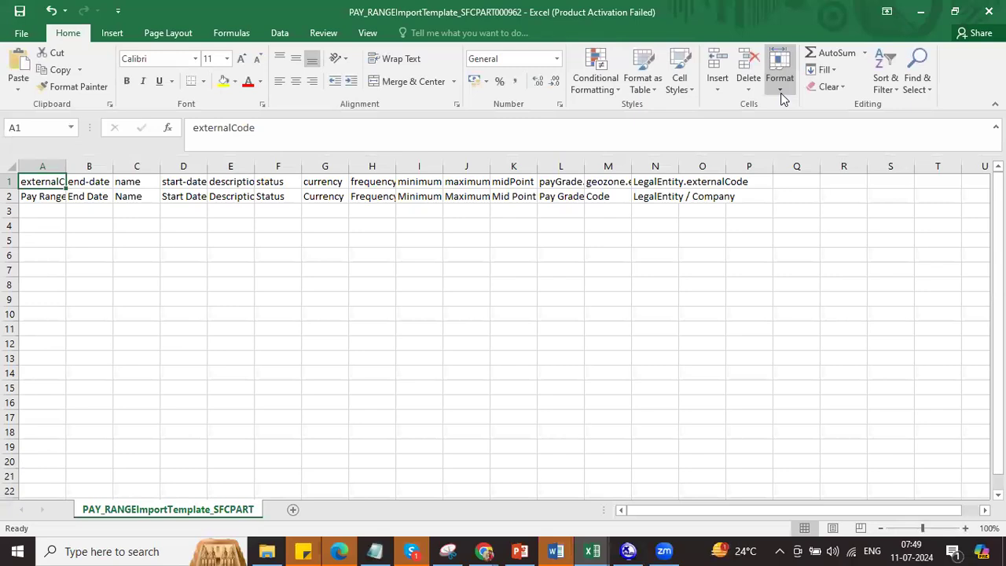
click(47, 211)
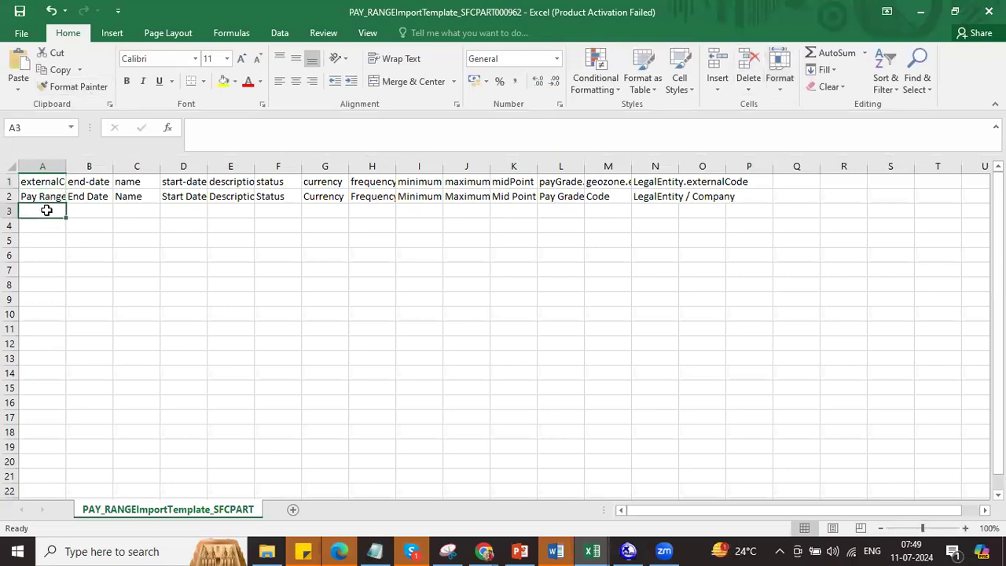
key(alt+Tab)
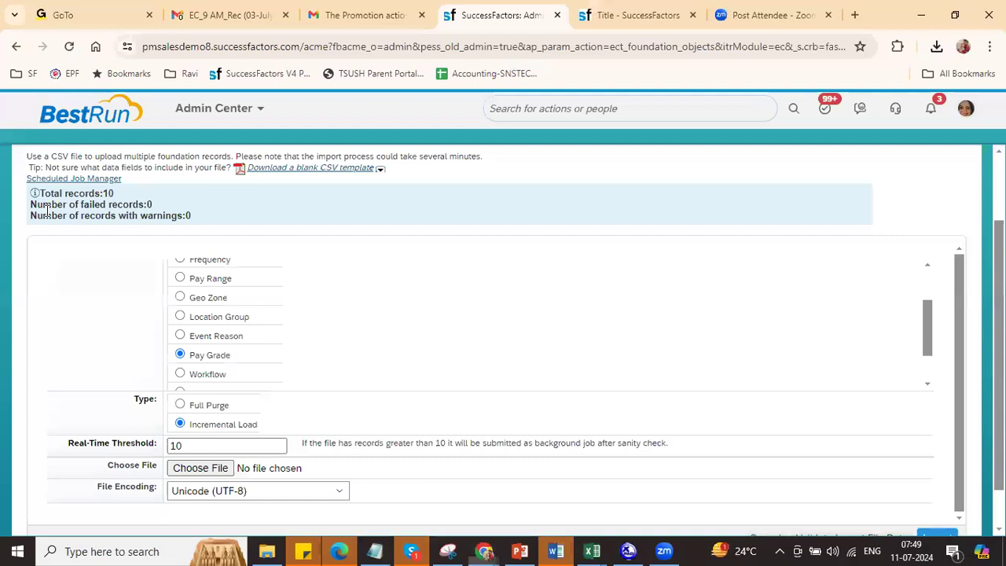
Step: Change the record search type from pay grade to Pay Range
key(ctrl+Tab)
click(267, 204)
click(143, 206)
text(pay)
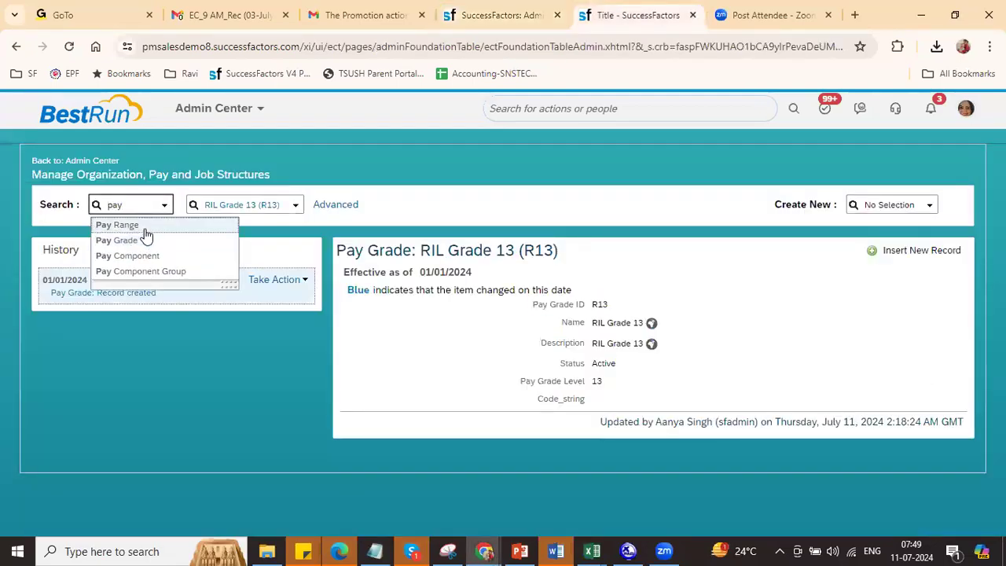
click(144, 227)
Step: Try a pay range search for 'RIL', then clear the search text
click(228, 204)
text(R)
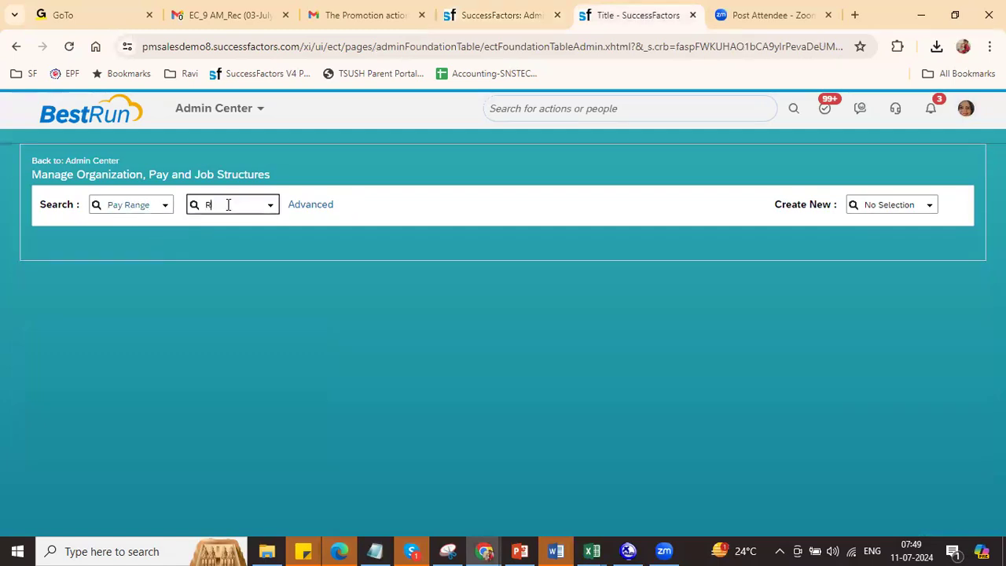
text(IL)
key(BackSpace)
key(BackSpace)
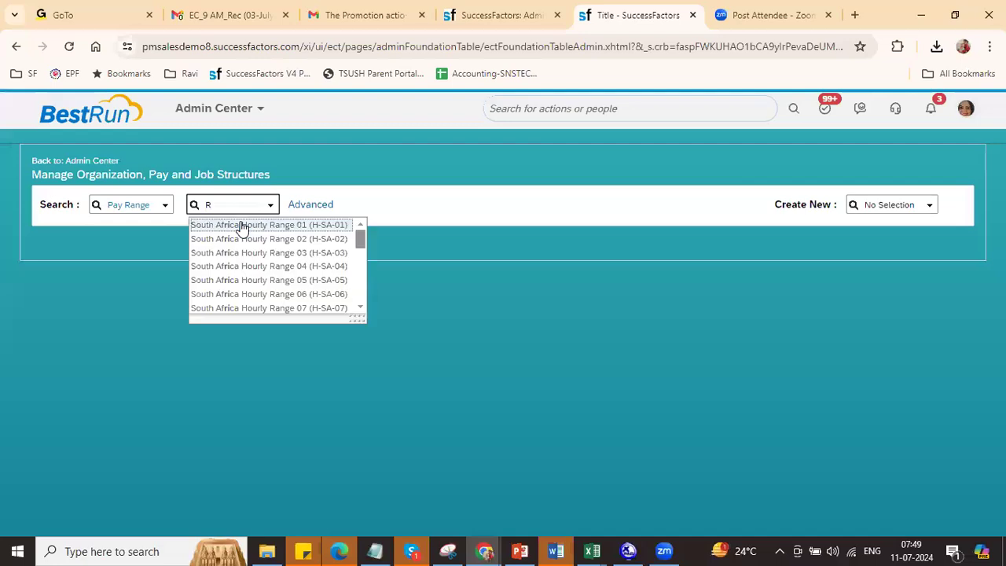
key(BackSpace)
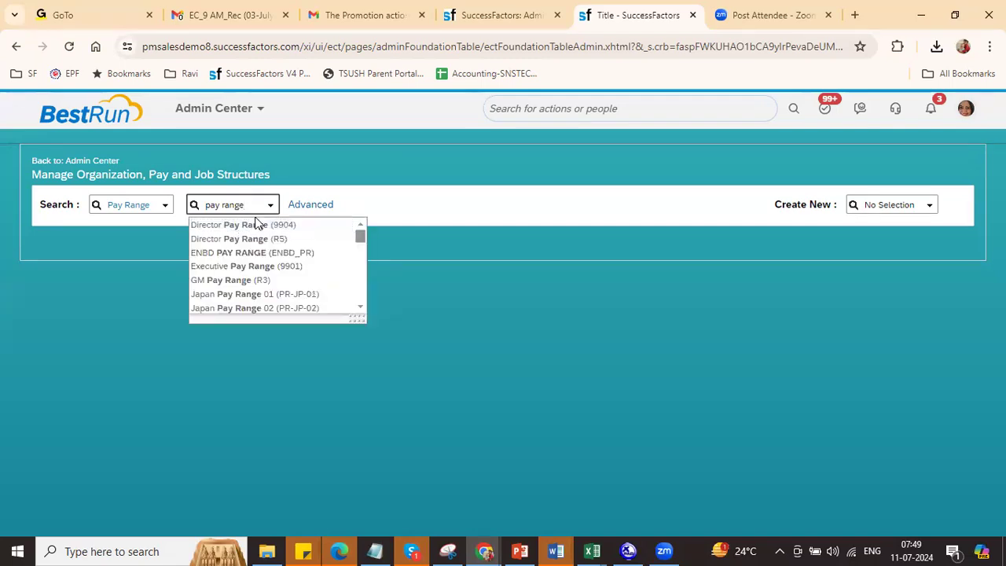
key(BackSpace)
key(BackSpace)
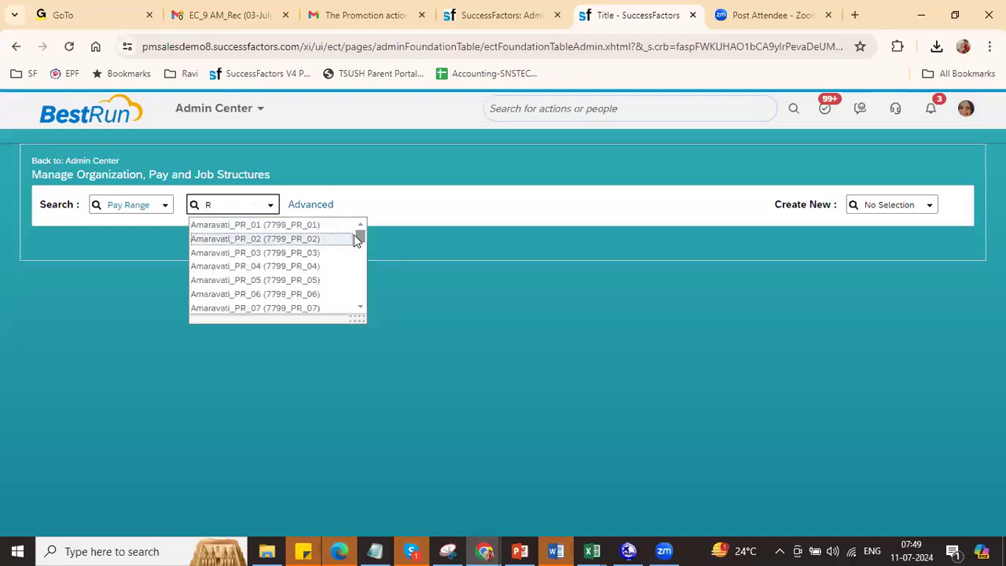
drag(359, 235, 360, 241)
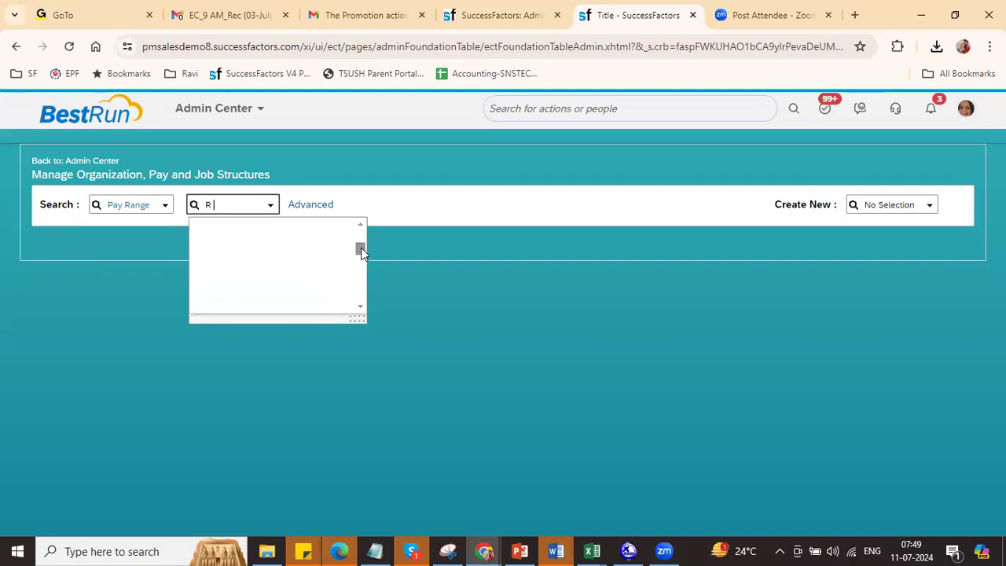
drag(361, 251, 351, 272)
key(BackSpace)
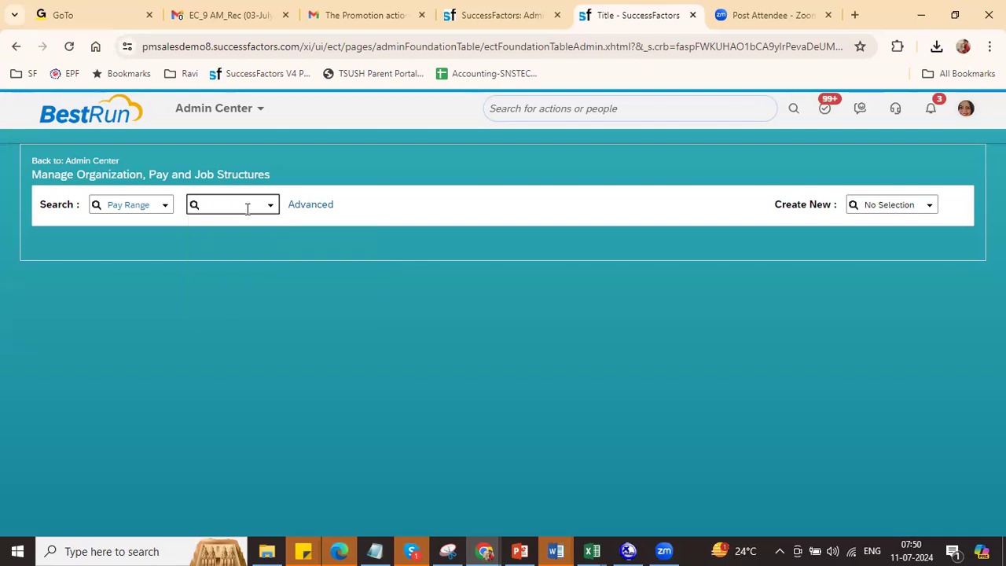
Step: Search 'R2' and open Manager Pay Range (R2): INR annual, 1,000,000–2,000,000, midpoint 1,500,000
text(trainee pay)
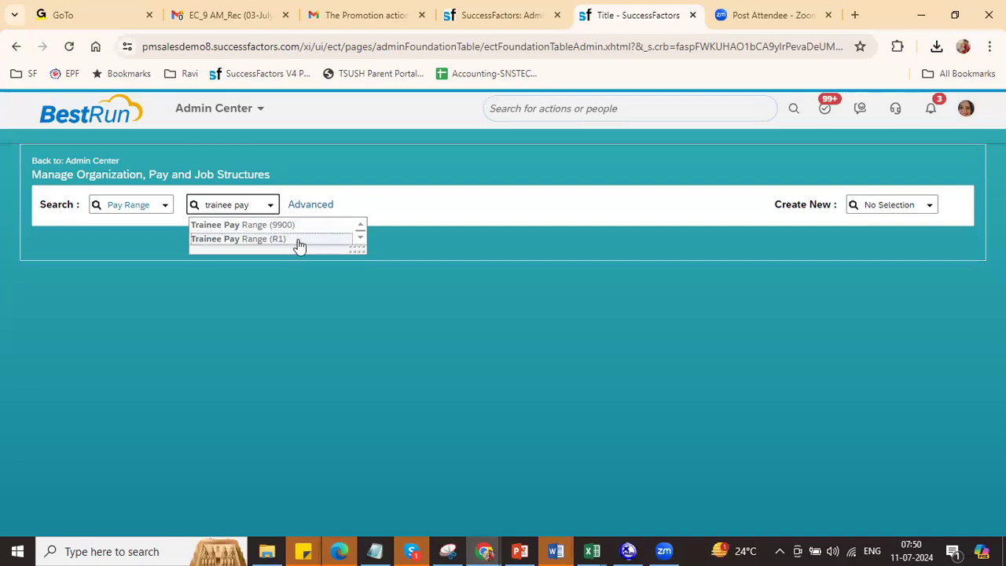
key(BackSpace)
key(BackSpace)
key(BackSpace)
key(BackSpace)
key(BackSpace)
key(BackSpace)
key(BackSpace)
key(BackSpace)
key(BackSpace)
key(BackSpace)
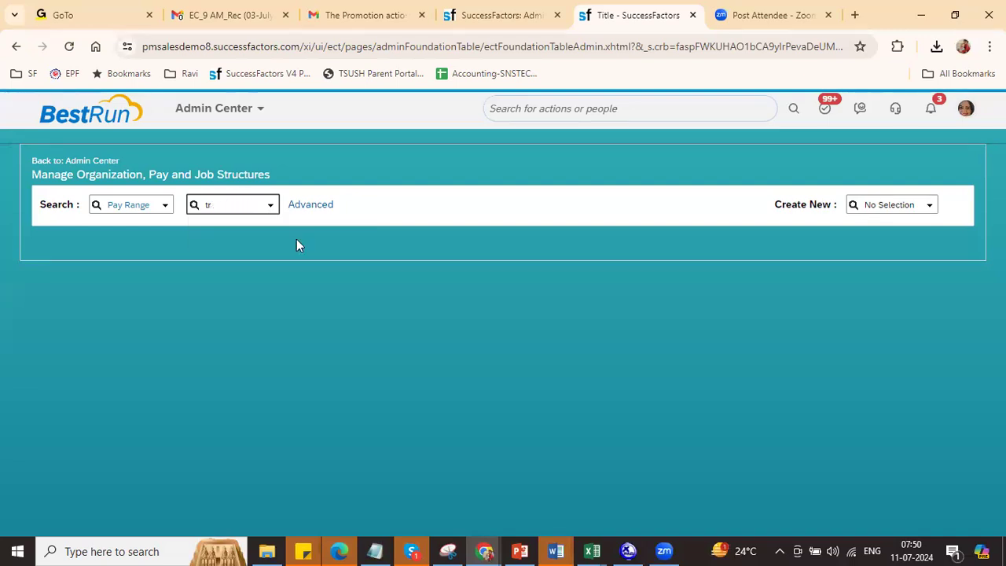
text(R2)
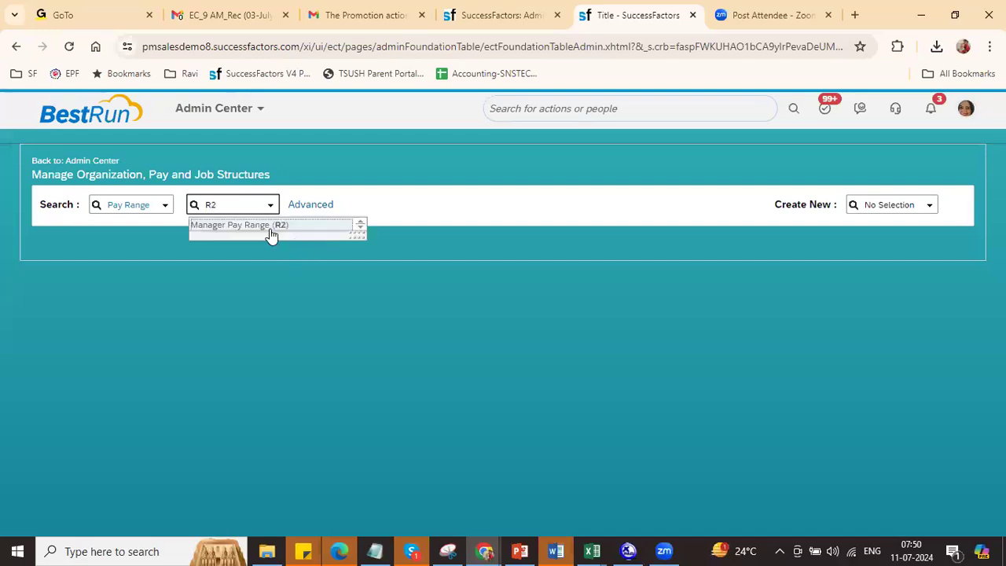
click(270, 229)
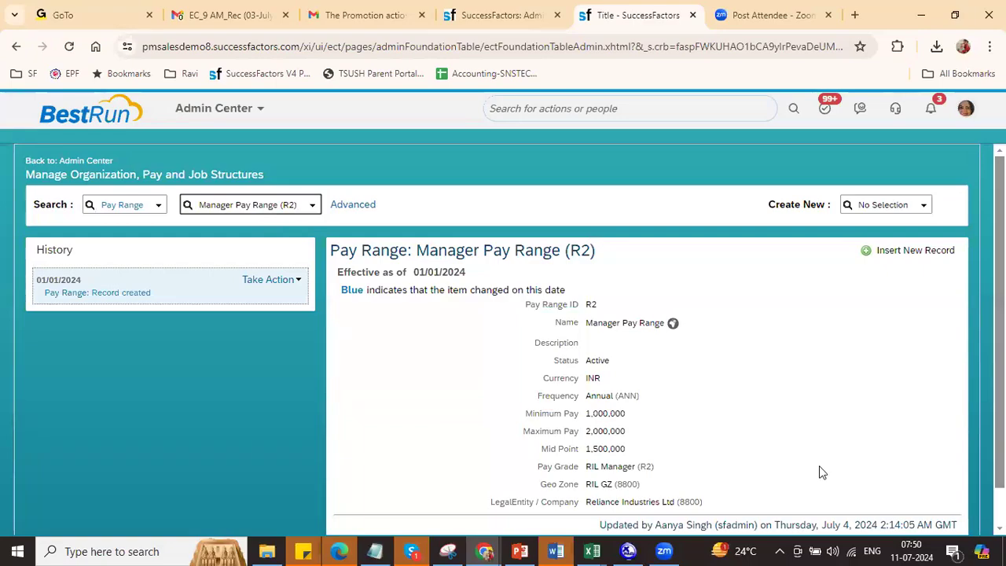
key(alt+Tab)
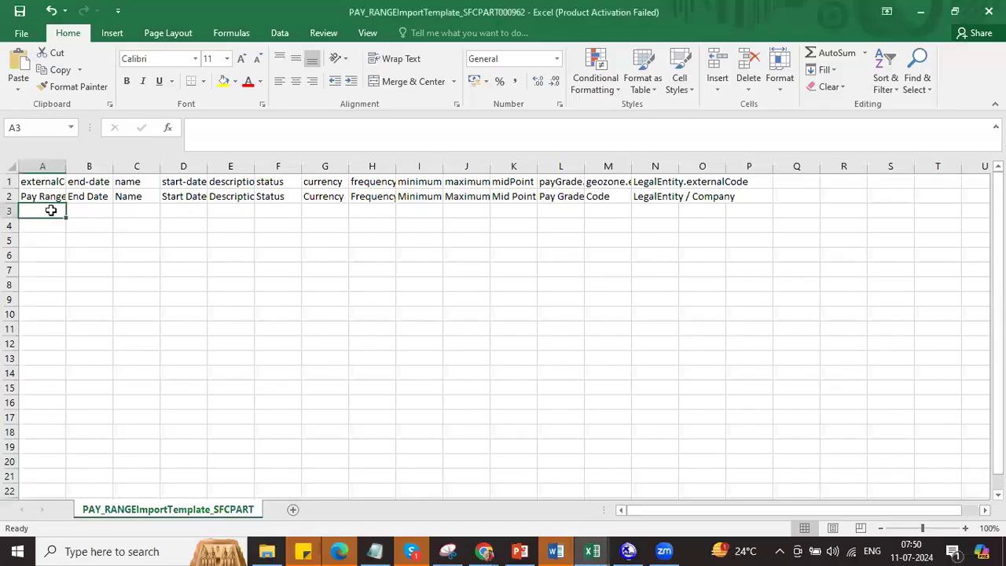
Step: Enter external code R6 in A3 and fill R7–R15 down column A
text(R6)
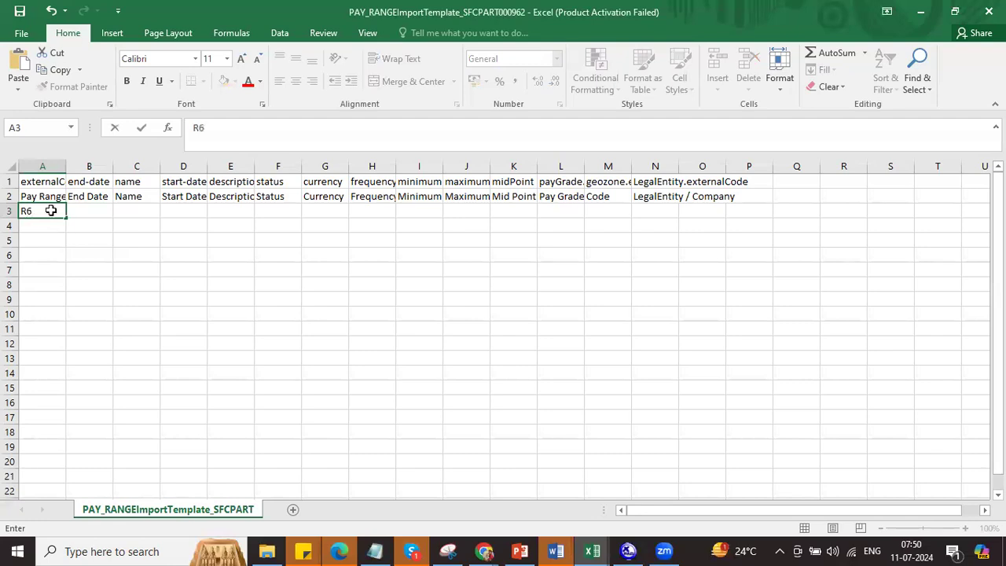
key(ctrl+Return)
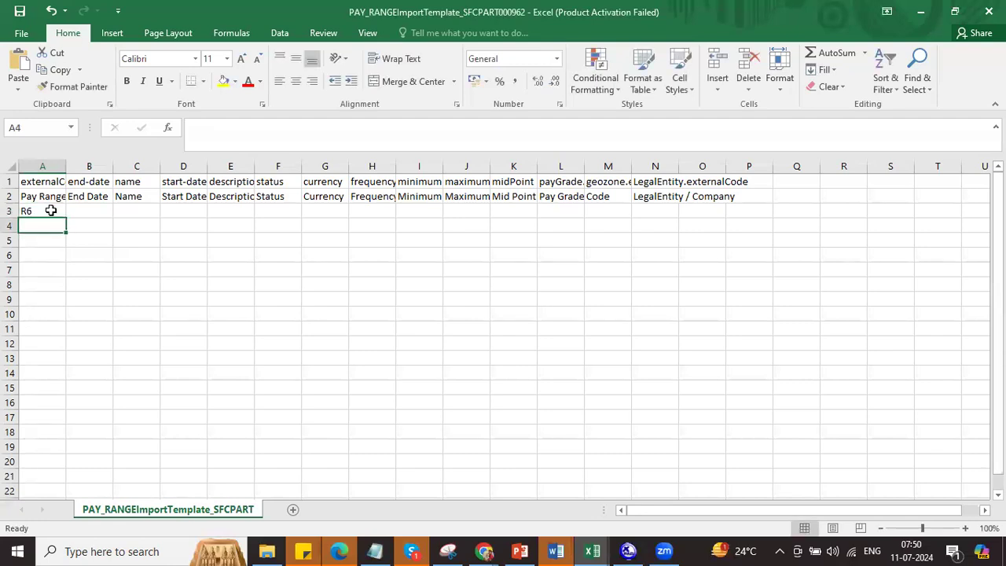
drag(68, 216, 68, 349)
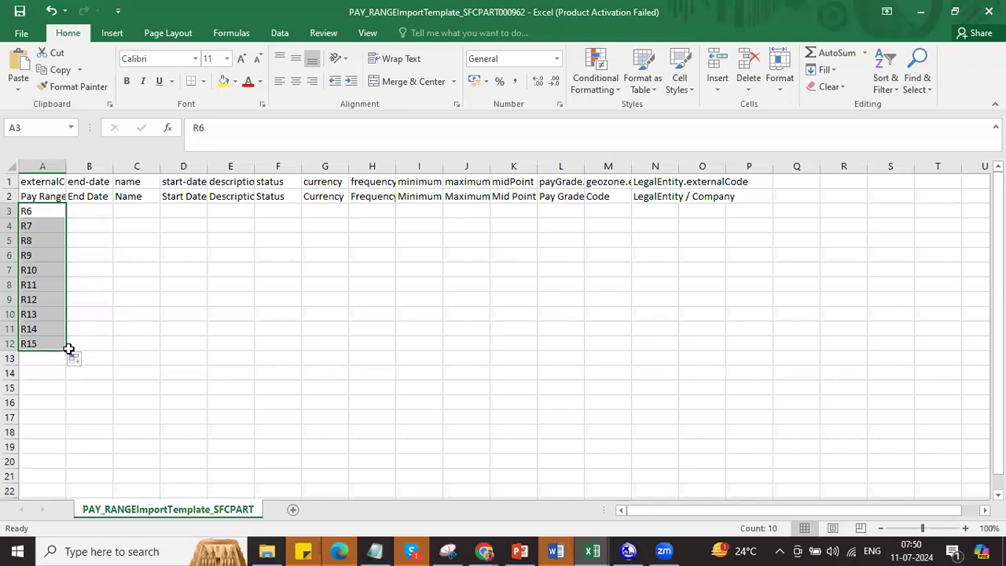
Step: Enter 'RIL Pay Range 06' in C3, fill names through 15, and widen column C
click(122, 210)
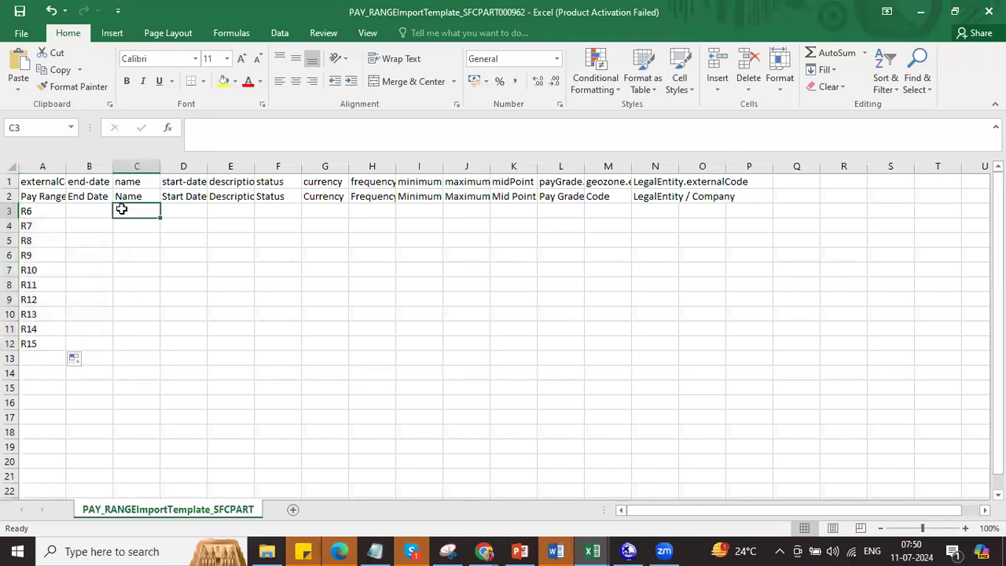
text(RIL Pay Ran)
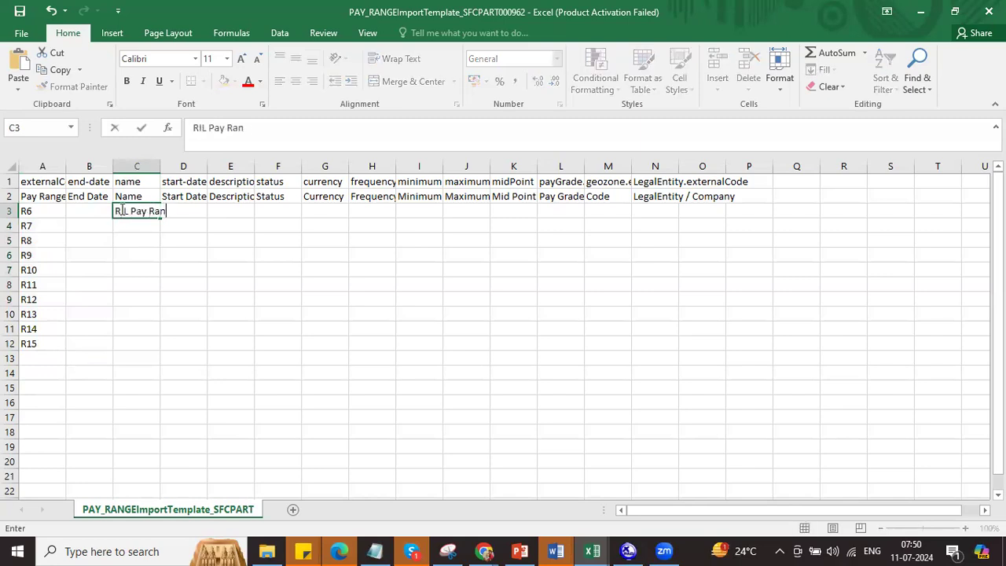
text(ge 06)
key(Return)
click(128, 211)
double_click(161, 221)
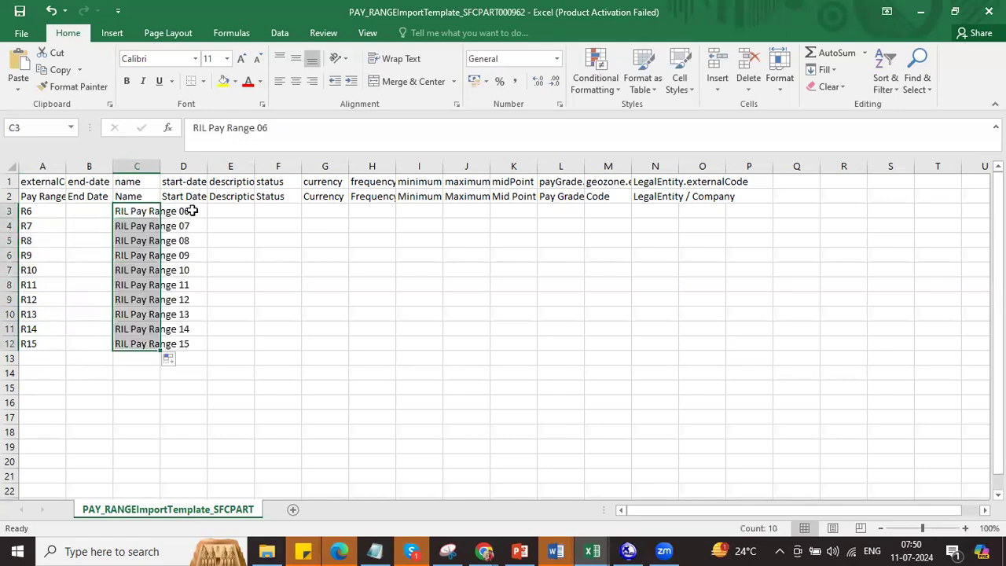
double_click(161, 165)
Step: Copy the 01/01/2024 start dates from the PAY_GRADE workbook into D3:D12
click(226, 213)
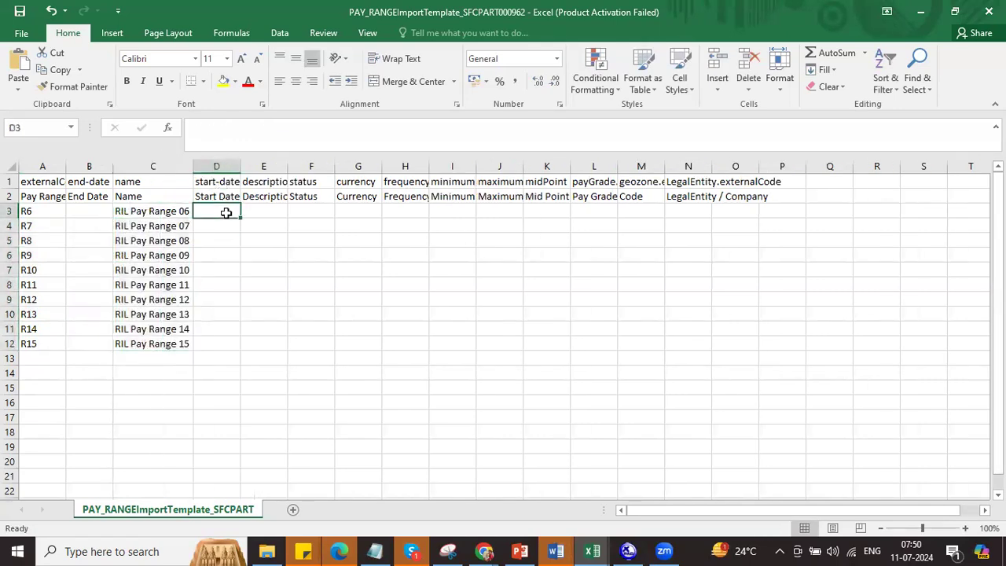
key(alt+Tab)
key(Tab)
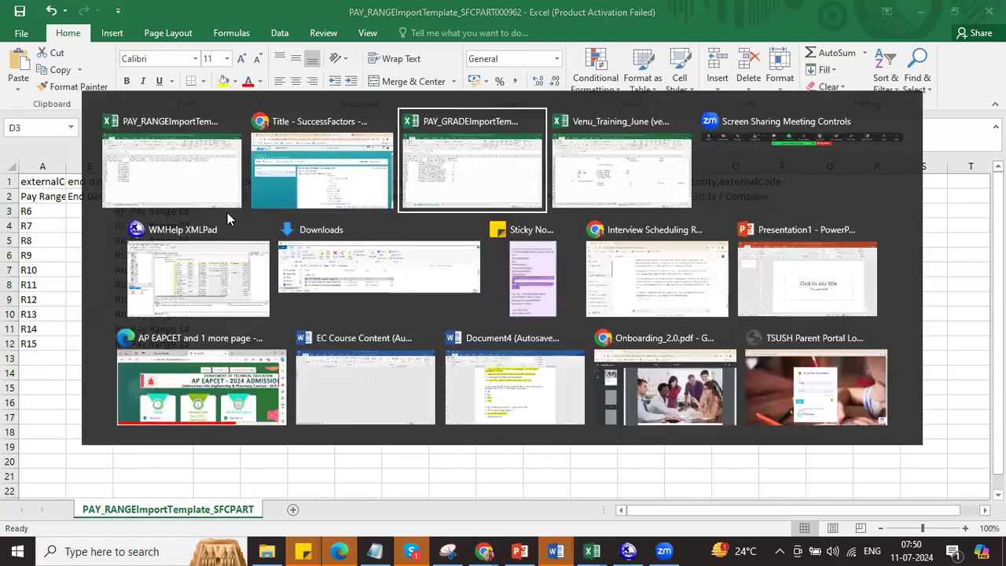
drag(192, 211, 198, 337)
key(ctrl+c)
key(alt+Tab)
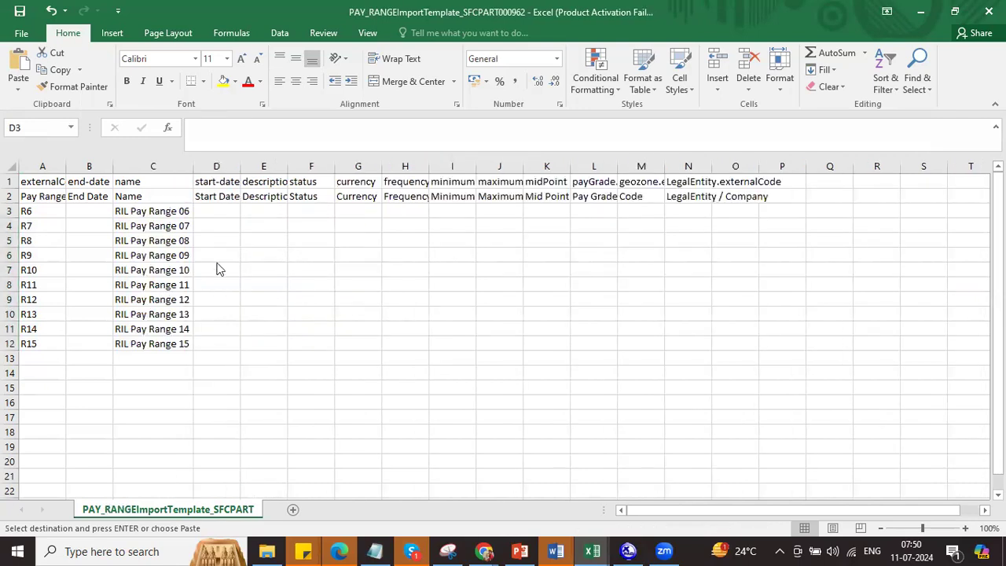
key(ctrl+v)
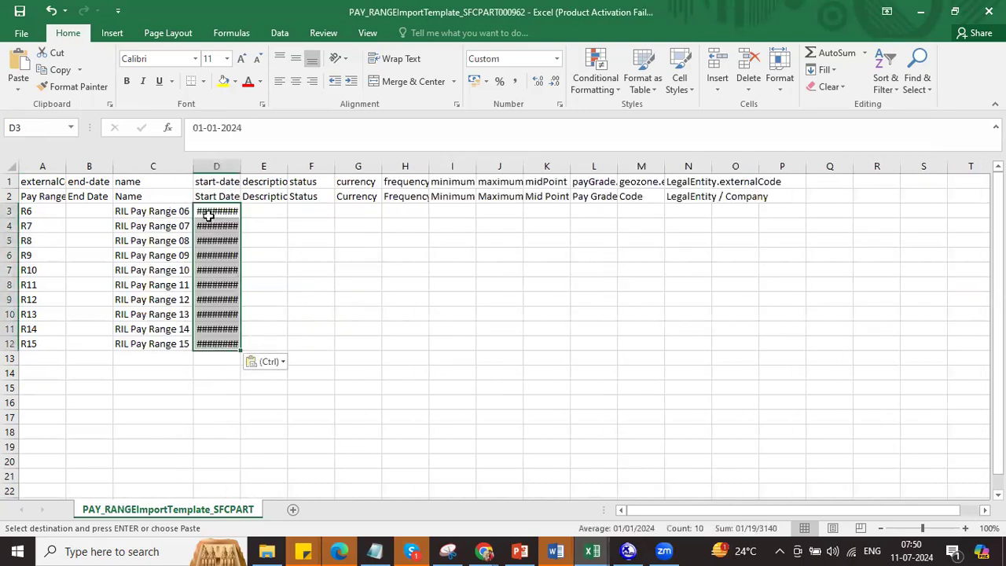
double_click(239, 169)
Step: Copy the ten pay range names into E3:E12 as descriptions
drag(161, 211, 157, 343)
key(ctrl+c)
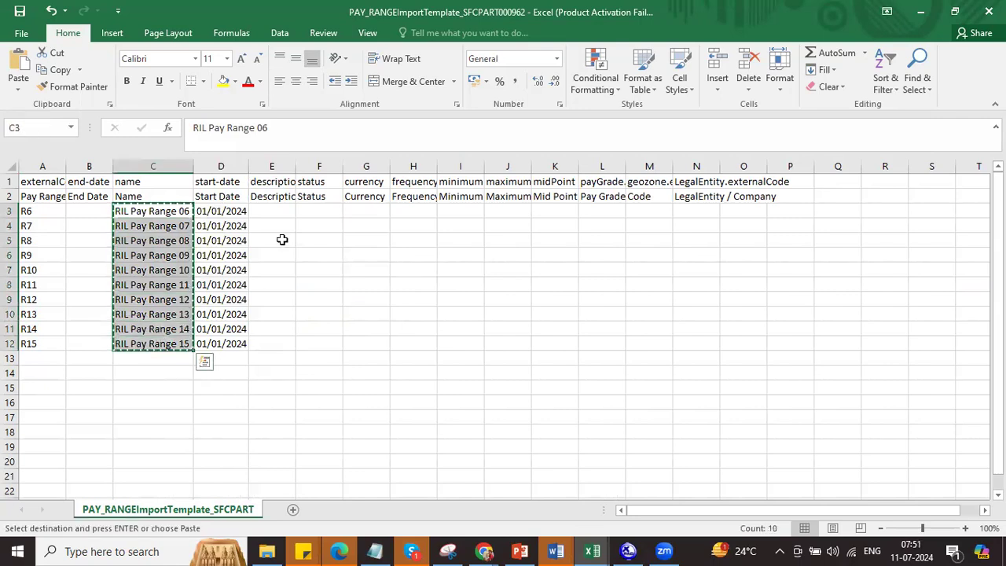
click(275, 198)
click(272, 210)
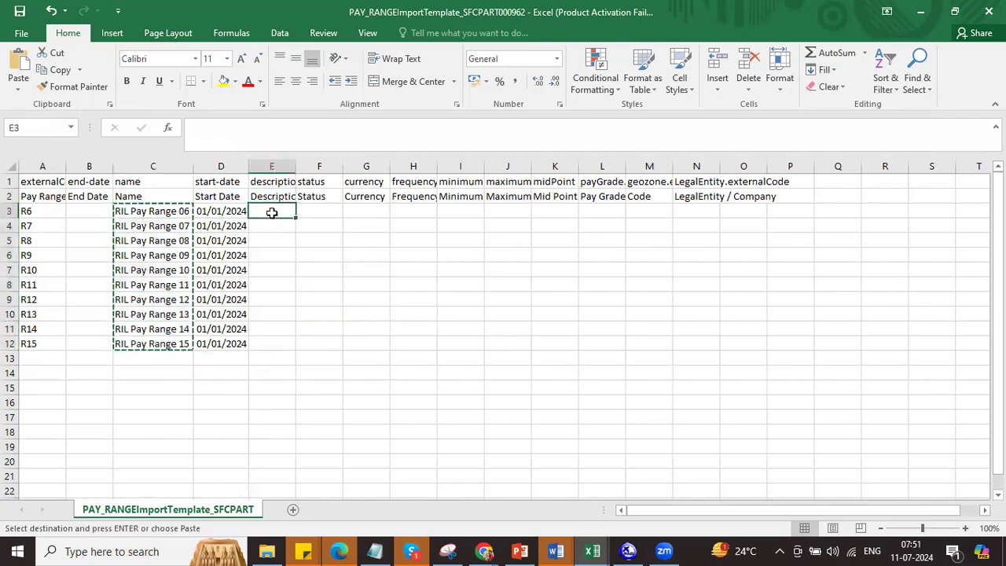
key(ctrl+v)
mouse_move(315, 207)
mouse_down()
mouse_move(318, 240)
mouse_move(322, 210)
mouse_up()
Step: Fill status A down to row 12 and enter INR and ANN in row 3
text(A)
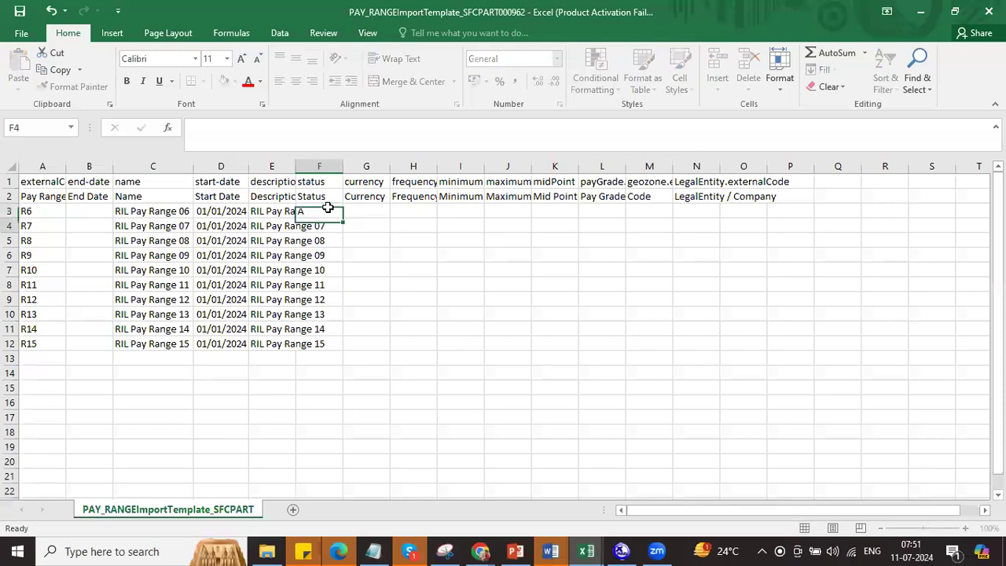
double_click(343, 219)
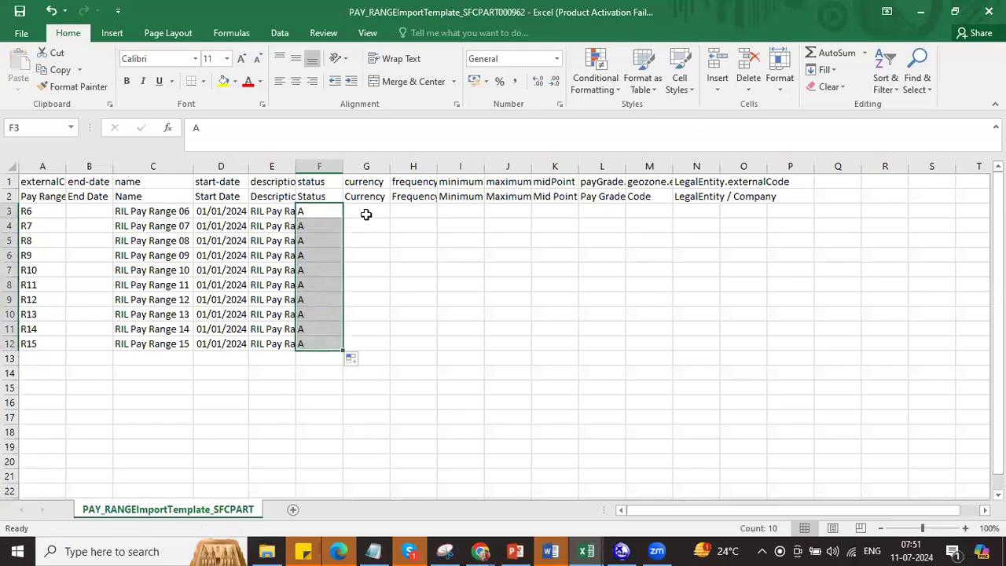
click(366, 212)
text(I)
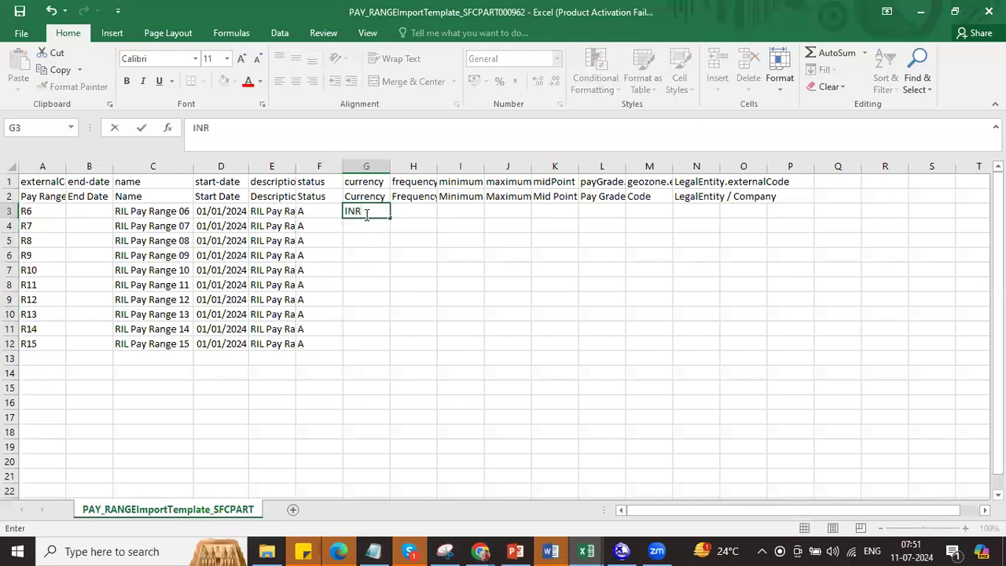
text(NR)
key(Tab)
text(ANN)
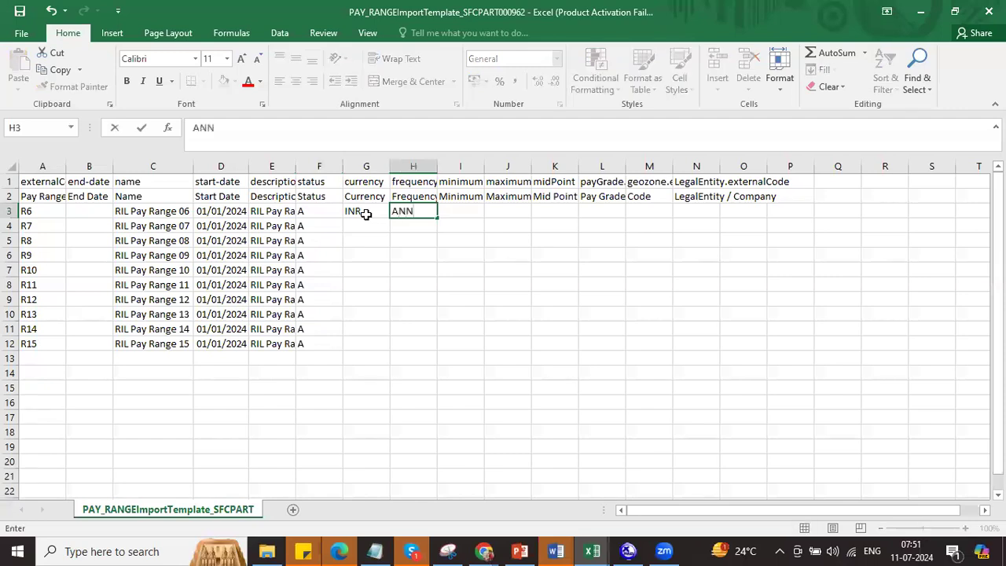
key(Tab)
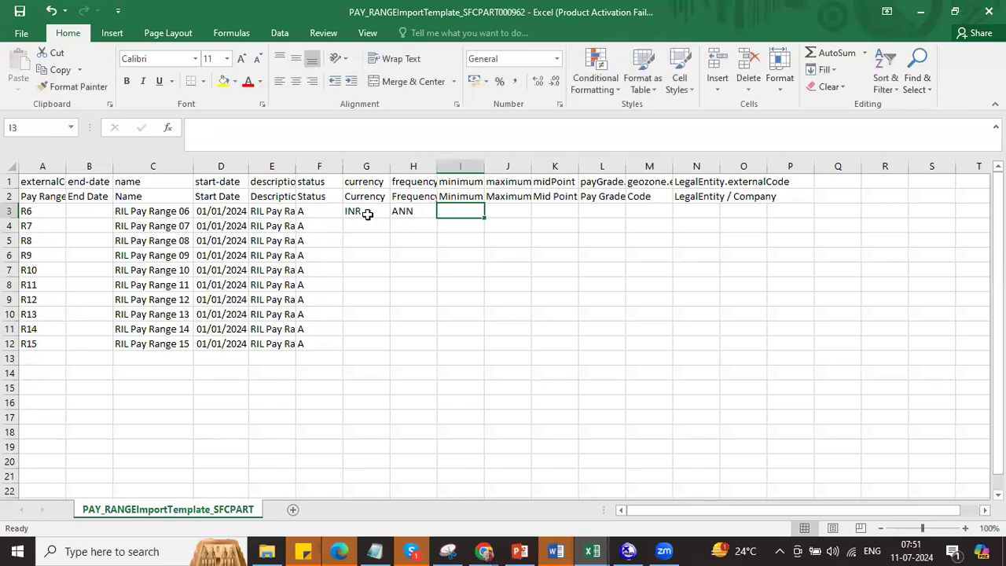
click(367, 213)
click(401, 211)
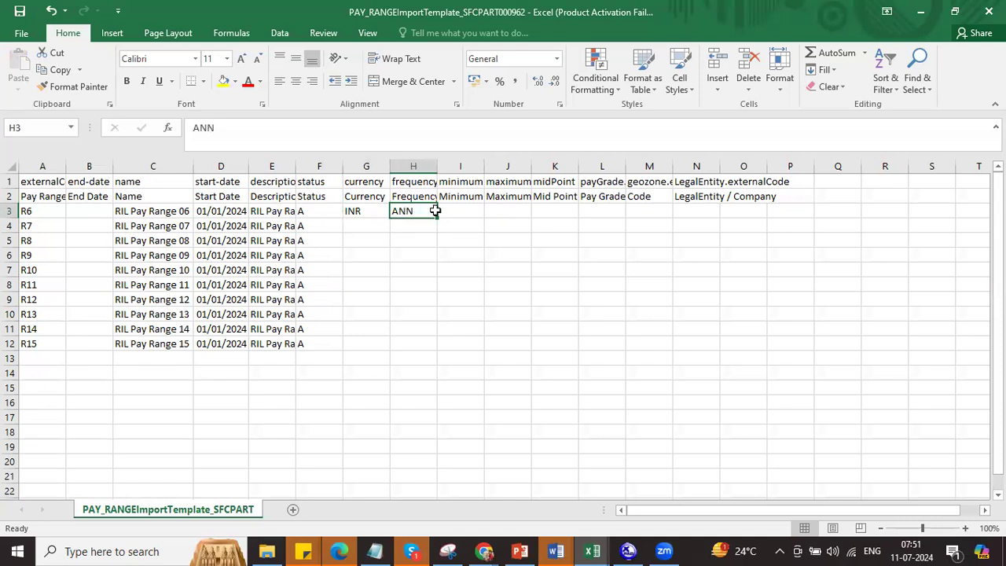
Step: Enter row 3 pay amounts: minimum 500000, maximum 700000, midpoint 600000
click(441, 211)
text(500000)
key(Tab)
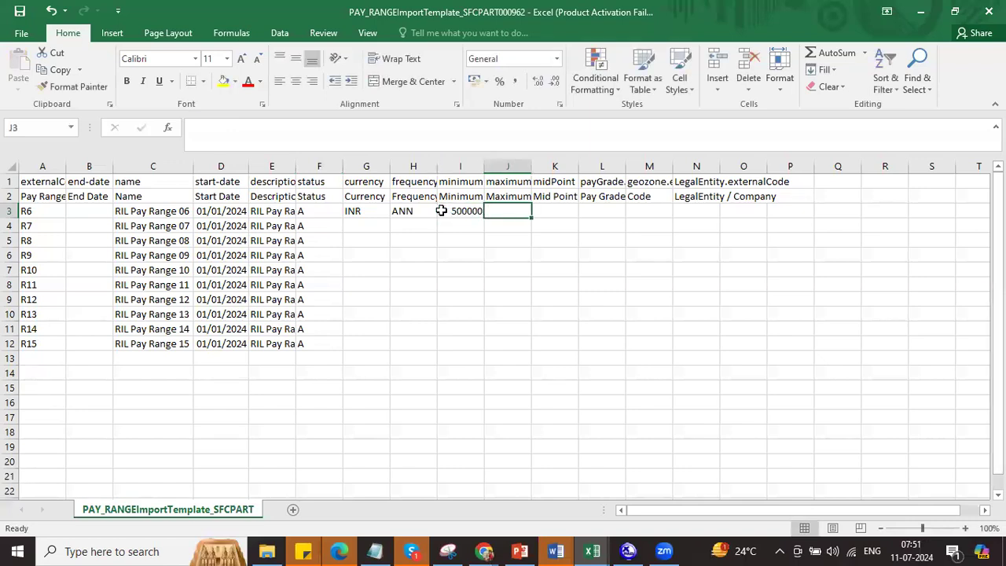
text(700000)
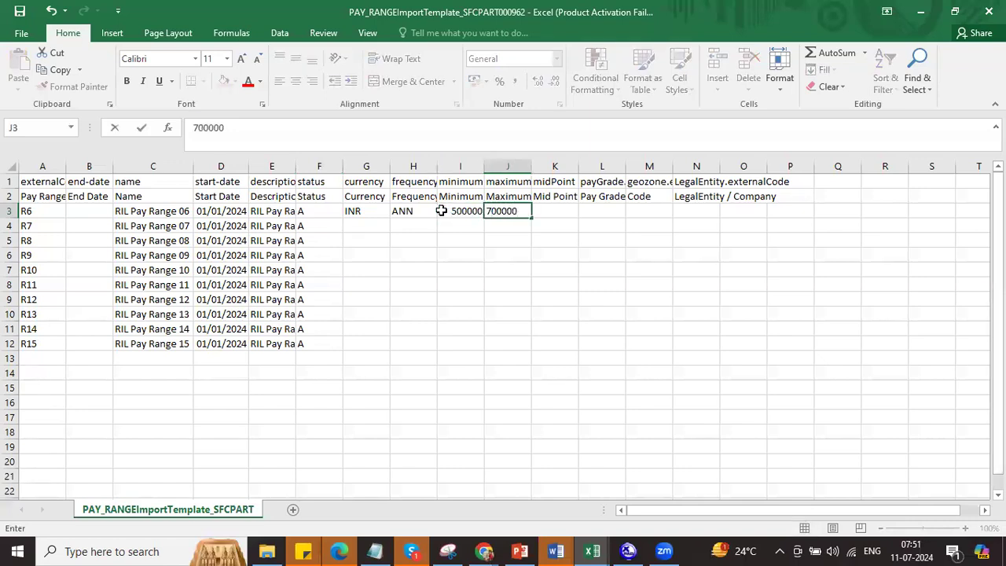
key(Tab)
text(60)
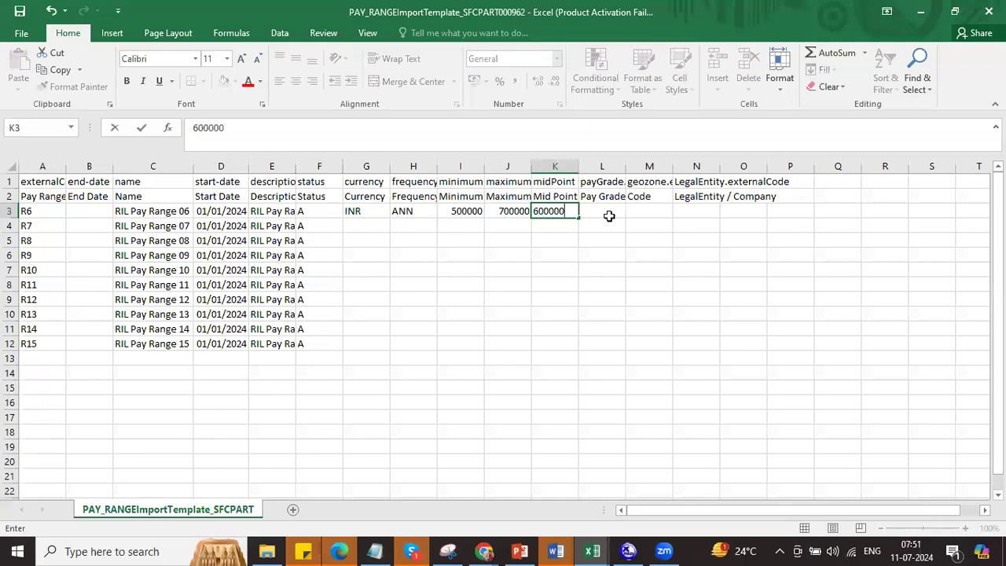
click(571, 234)
click(562, 210)
Step: Copy INR and ANN down to row 12 and extend minimums 500000, 600000 onward to row 12
key(ctrl+c)
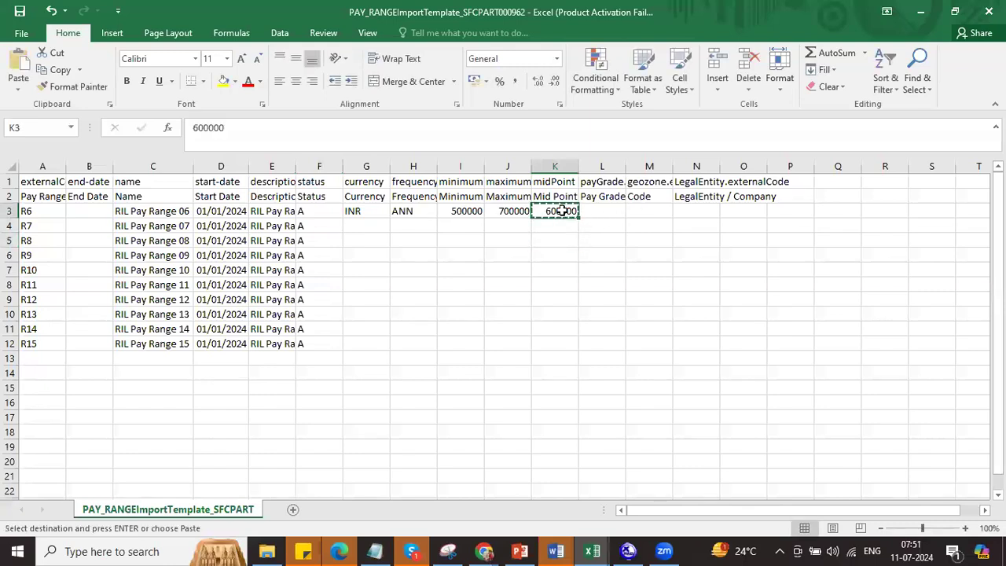
click(467, 225)
key(ctrl+v)
drag(472, 212, 472, 234)
click(471, 214)
drag(374, 216, 422, 341)
key(ctrl+d)
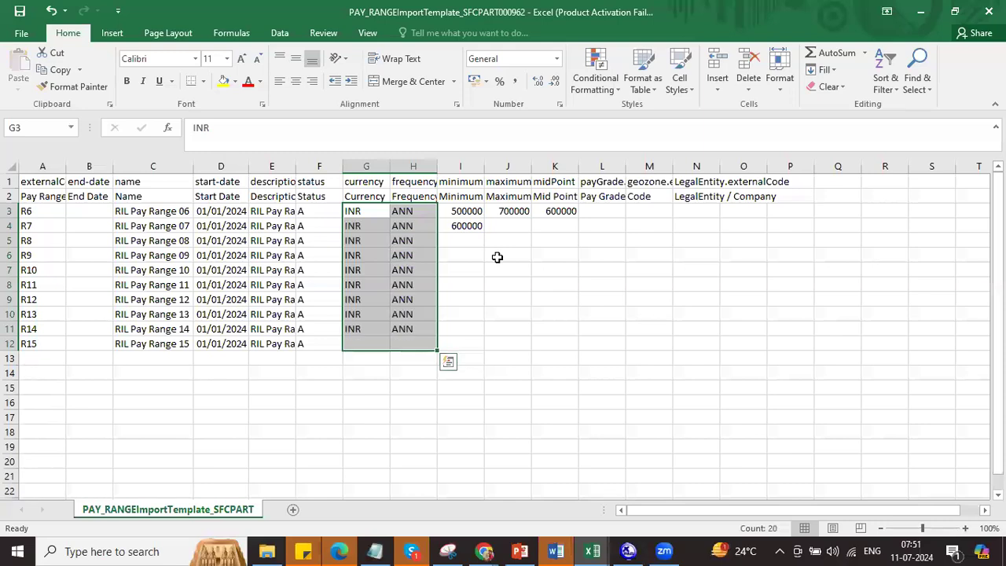
drag(464, 213, 484, 348)
click(469, 256)
Step: Extend the maximums from 700000, 800000 down to row 12
key(ctrl+c)
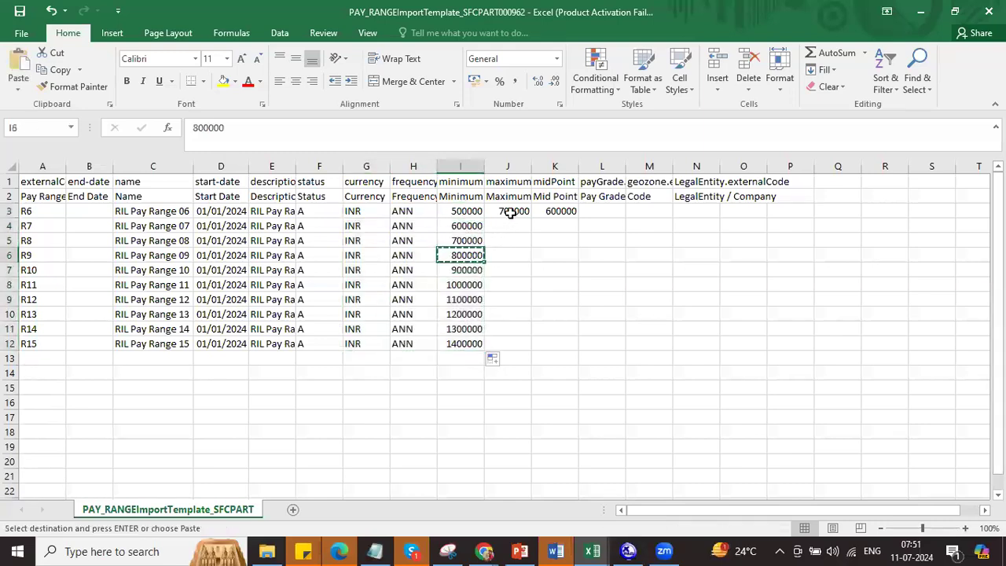
click(511, 211)
click(512, 222)
key(ctrl+v)
drag(525, 211, 532, 348)
Step: Extend the midpoints from 600000, 700000 down to row 12
click(520, 213)
key(ctrl+c)
click(545, 226)
key(ctrl+v)
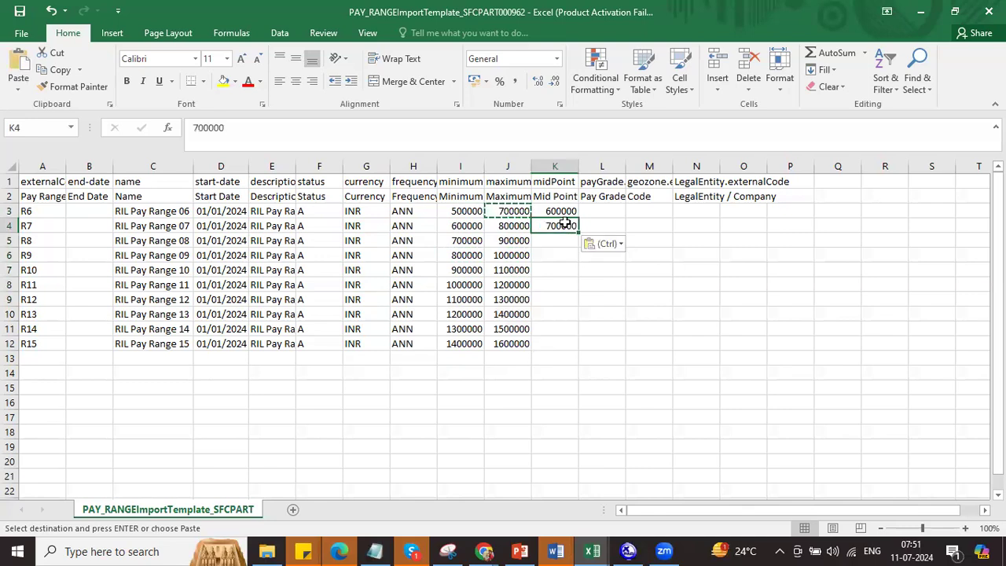
drag(558, 211, 561, 227)
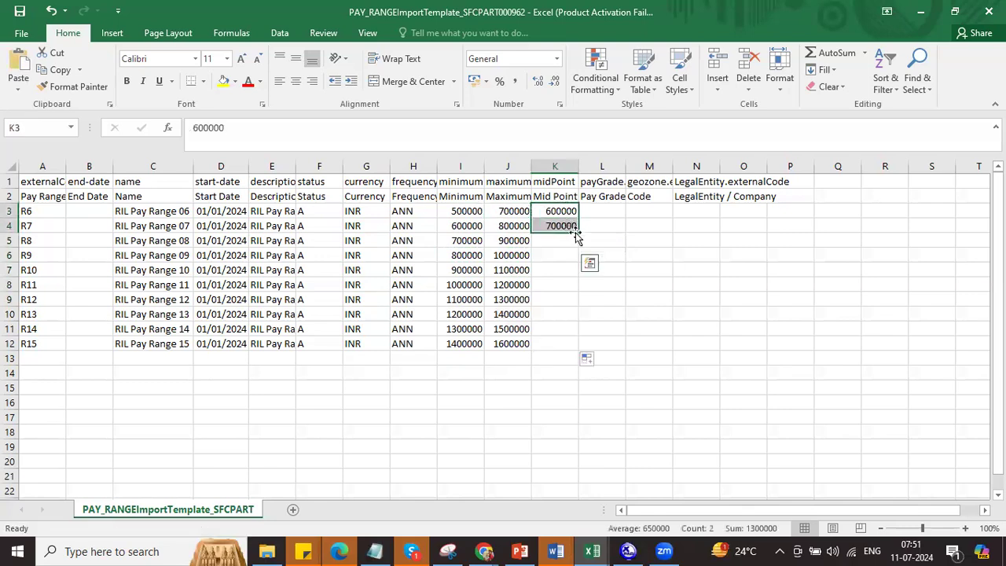
double_click(576, 232)
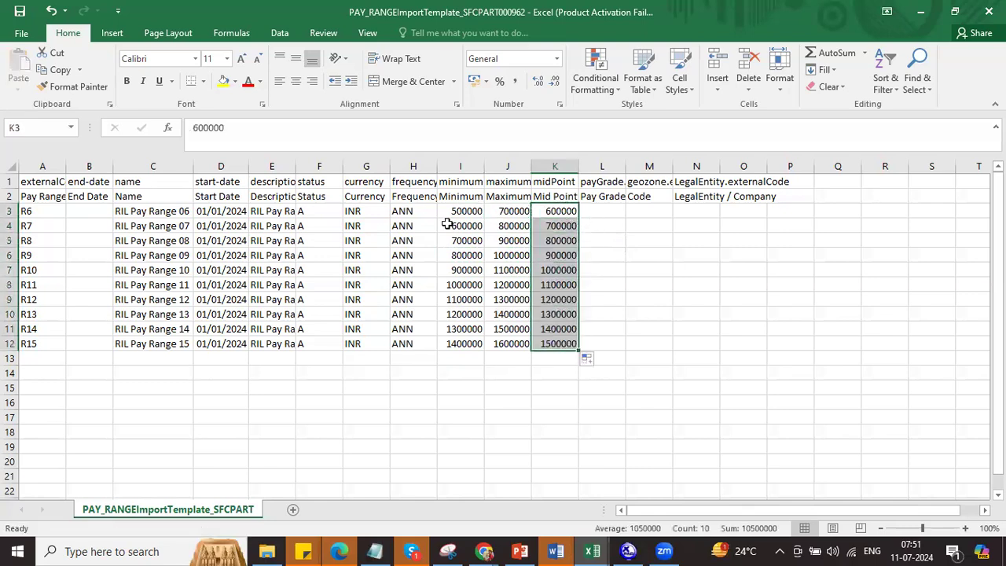
click(48, 209)
key(alt+Tab)
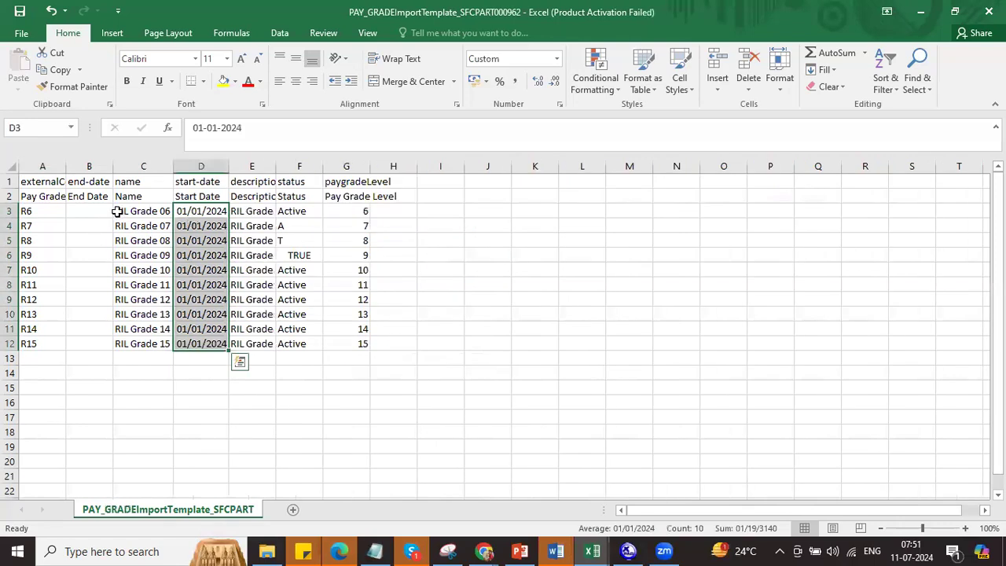
Step: Copy pay grade codes R6–R15 from the PAY_GRADE workbook into L3:L12
drag(45, 210, 47, 344)
key(ctrl+c)
key(alt+Tab)
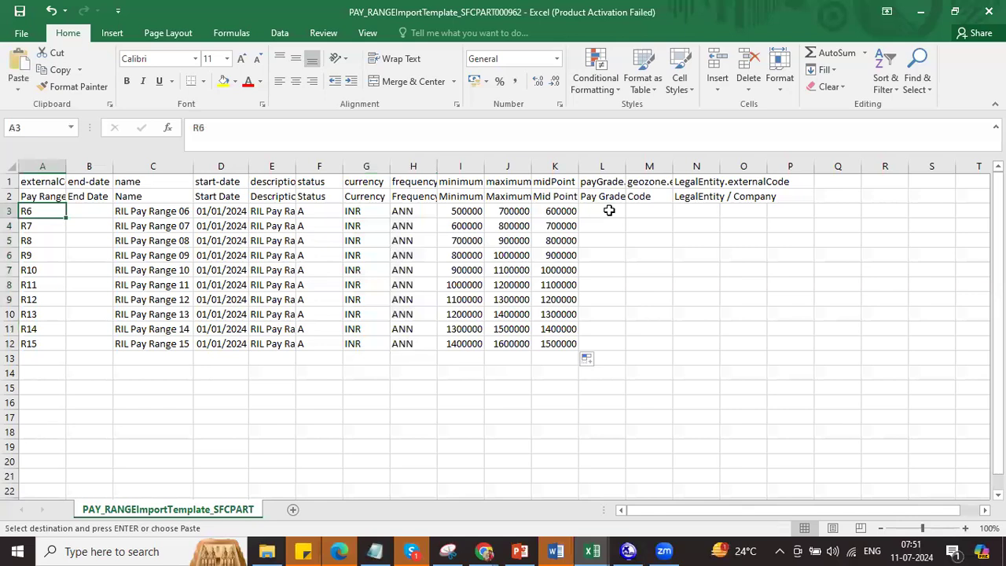
click(605, 210)
key(ctrl+v)
Step: Check the R2 record's geo zone and legal entity codes, both 8800
click(652, 212)
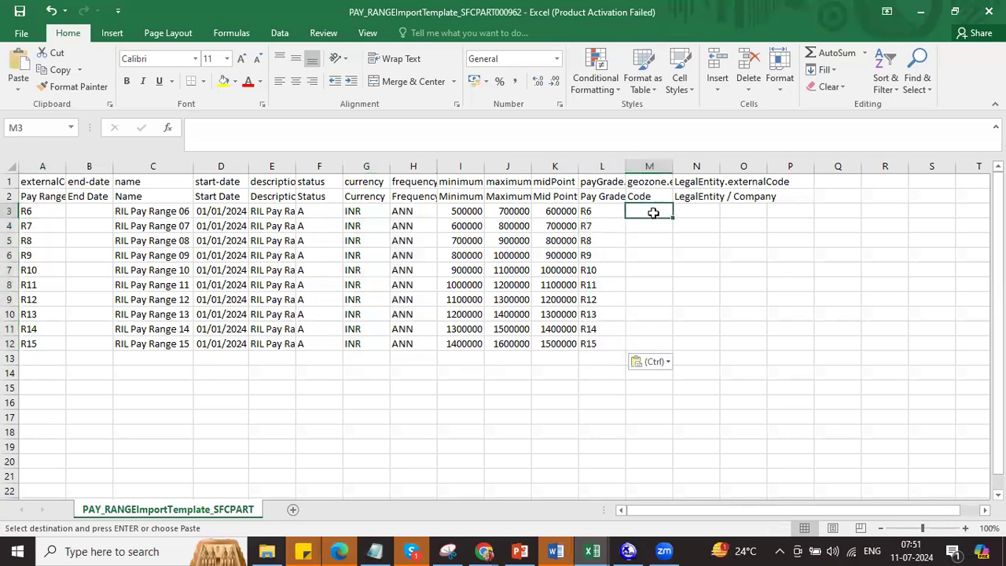
key(alt+Tab)
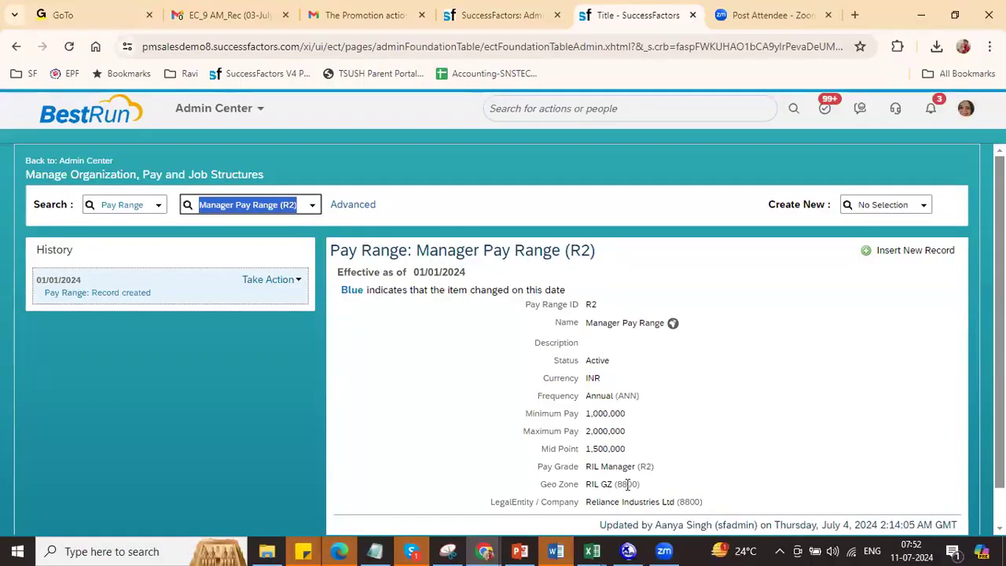
double_click(627, 484)
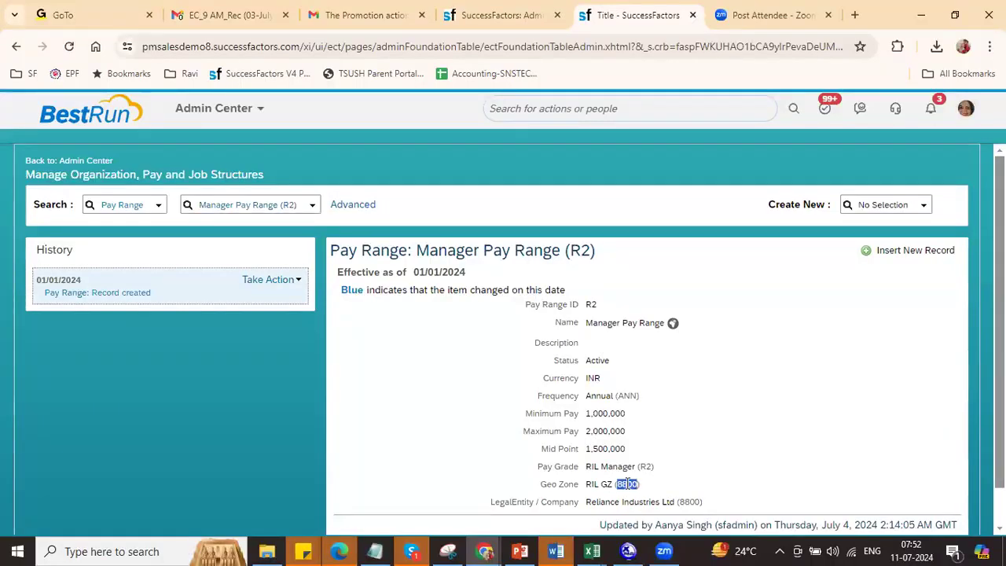
double_click(691, 502)
click(657, 366)
key(alt+Tab)
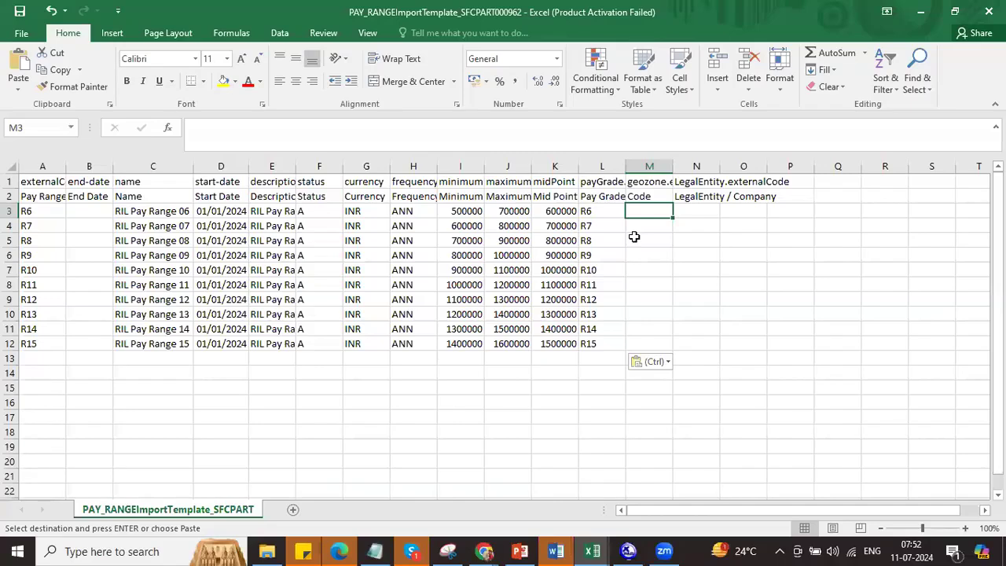
Step: Enter 8800 in M3 and fill it down the geo zone column
text(8800)
key(Return)
click(649, 209)
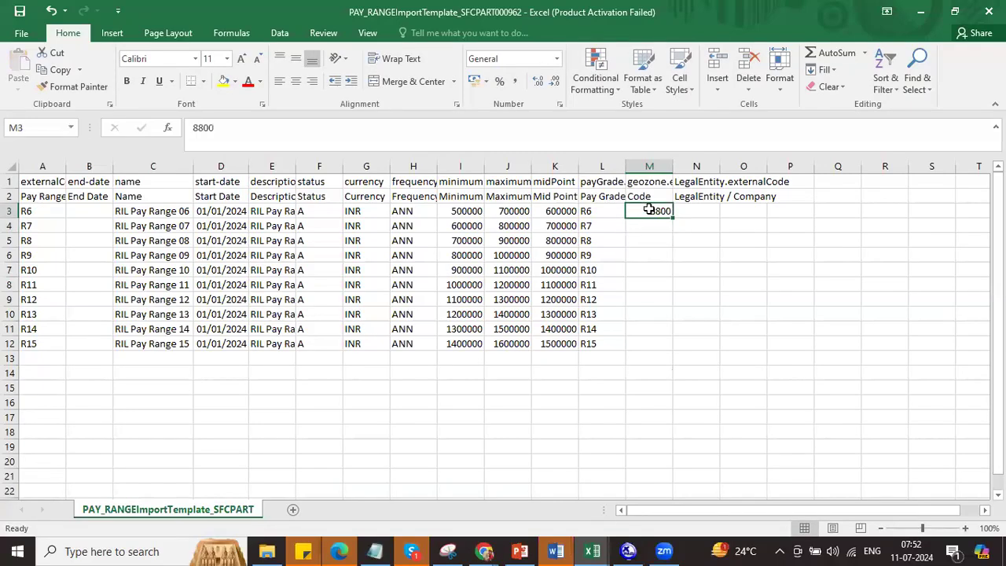
double_click(672, 216)
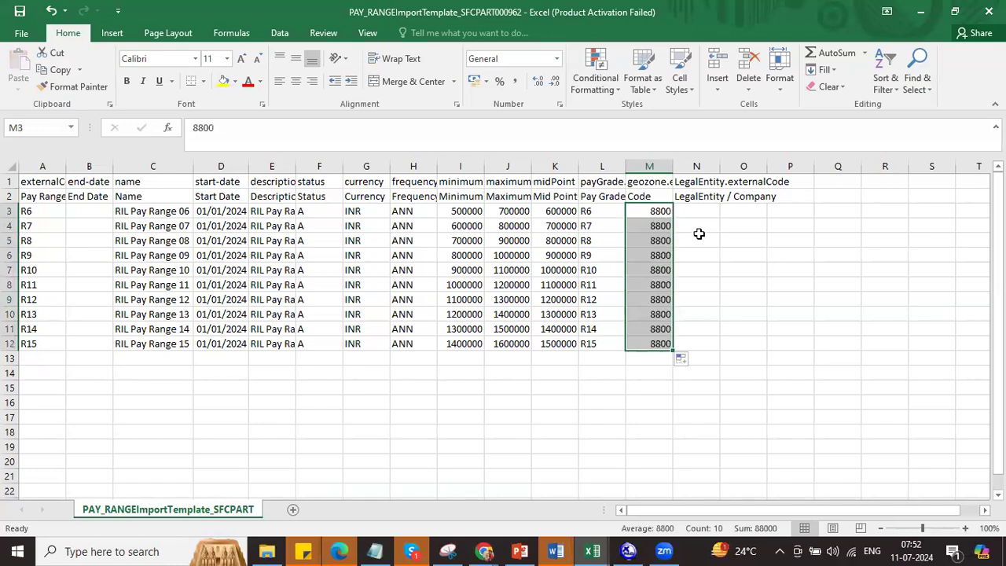
Step: Enter 8800 in N3 and fill it down the legal entity column
click(706, 211)
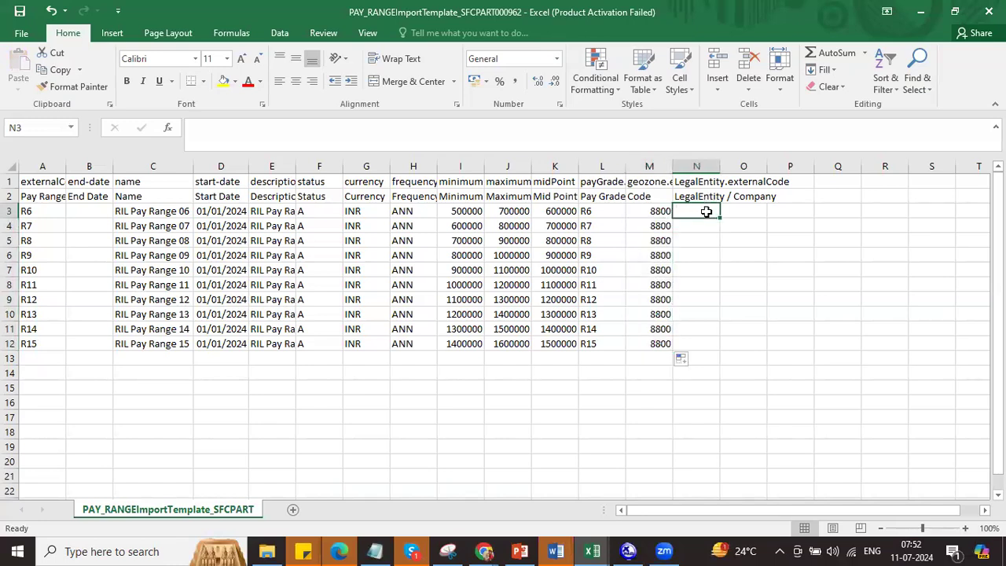
key(alt+Tab)
key(alt+Tab)
text(8800)
key(Return)
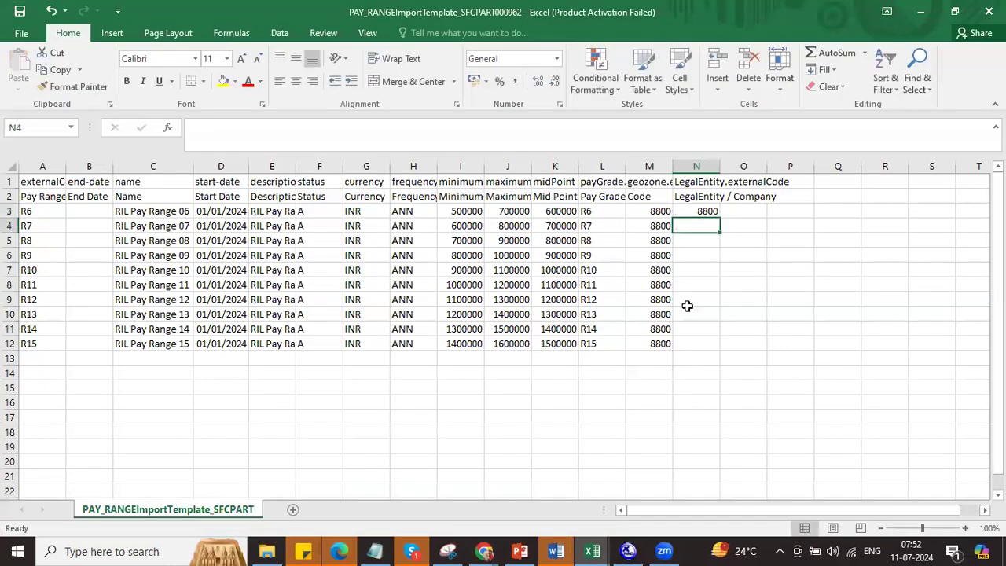
click(702, 211)
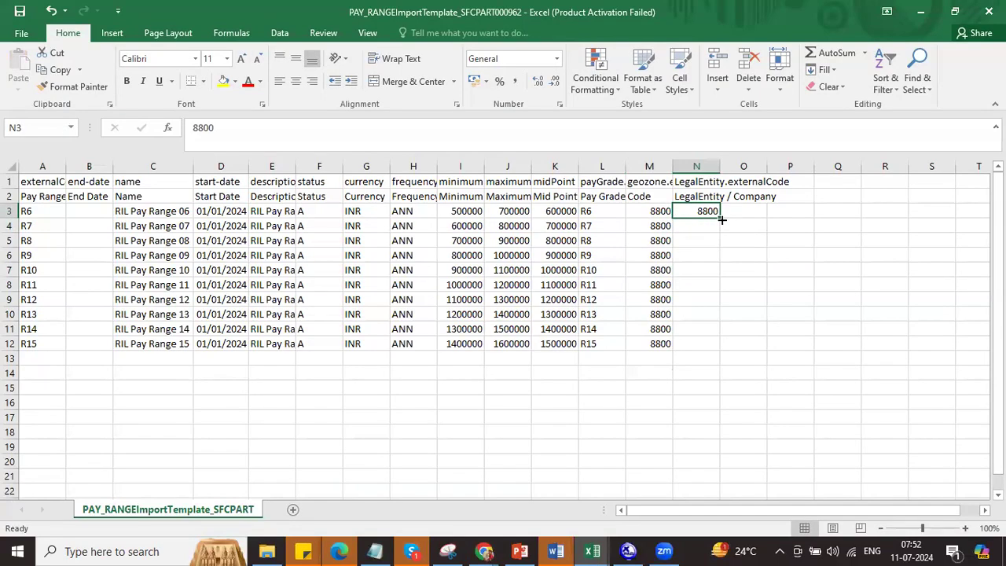
double_click(721, 219)
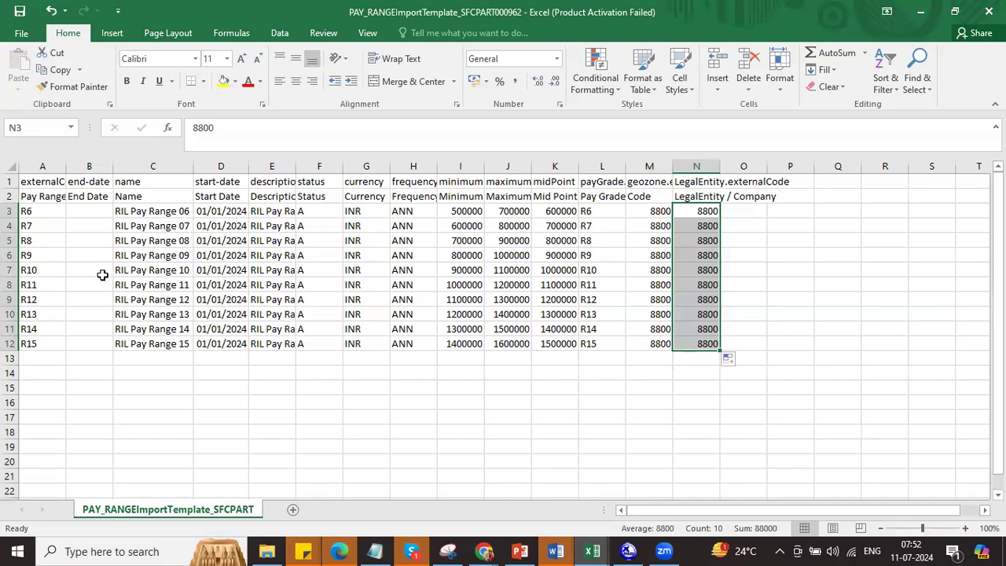
key(alt+Tab)
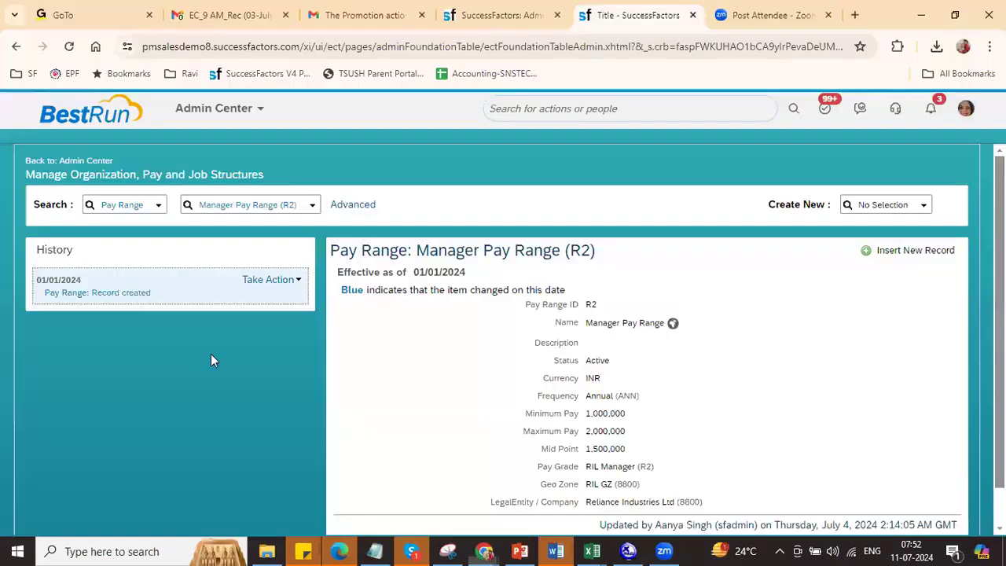
Step: Attach the PAY_RANGE template CSV to a Pay Range import and run it, which fails as empty
key(ctrl+shift+Tab)
click(180, 279)
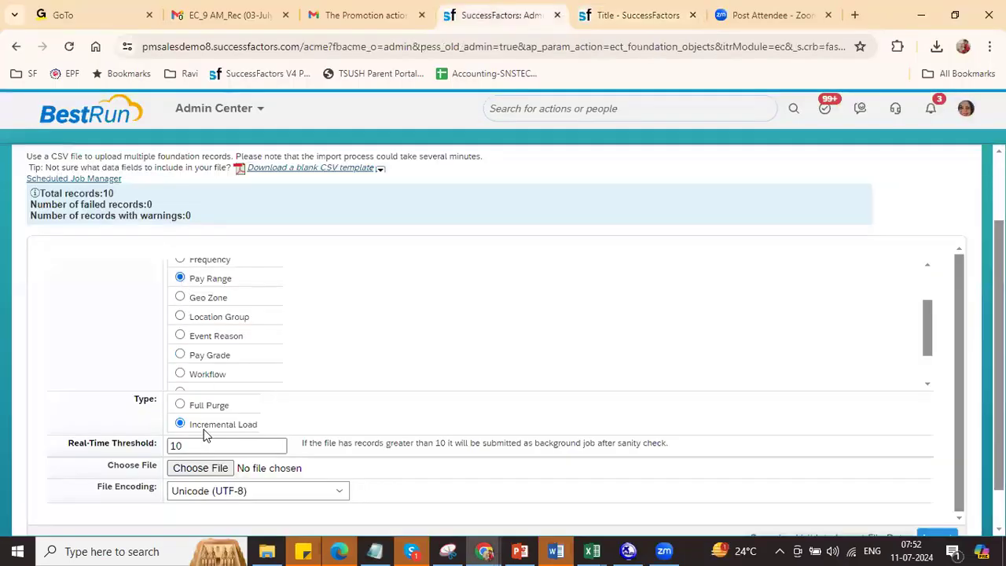
click(200, 468)
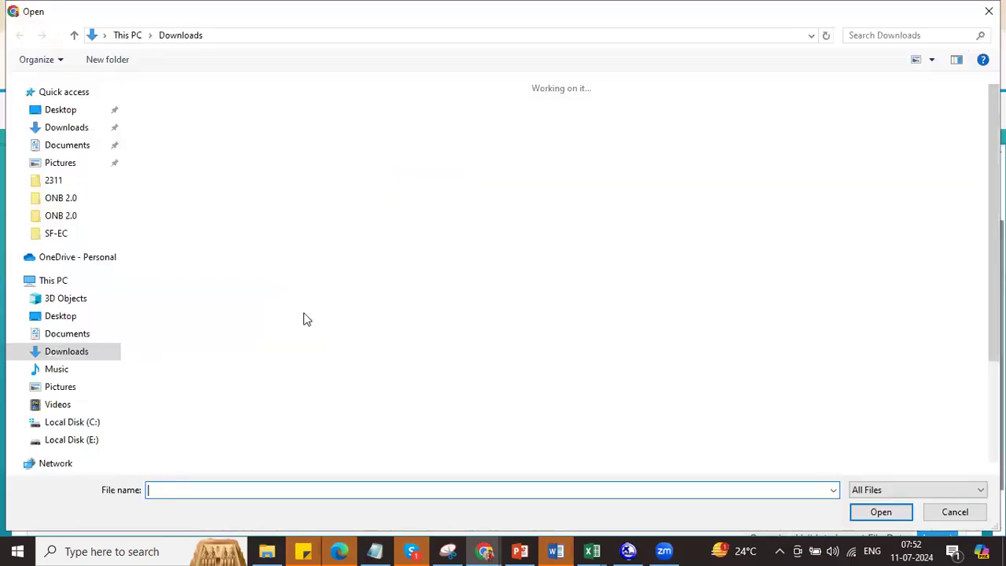
click(179, 167)
double_click(180, 167)
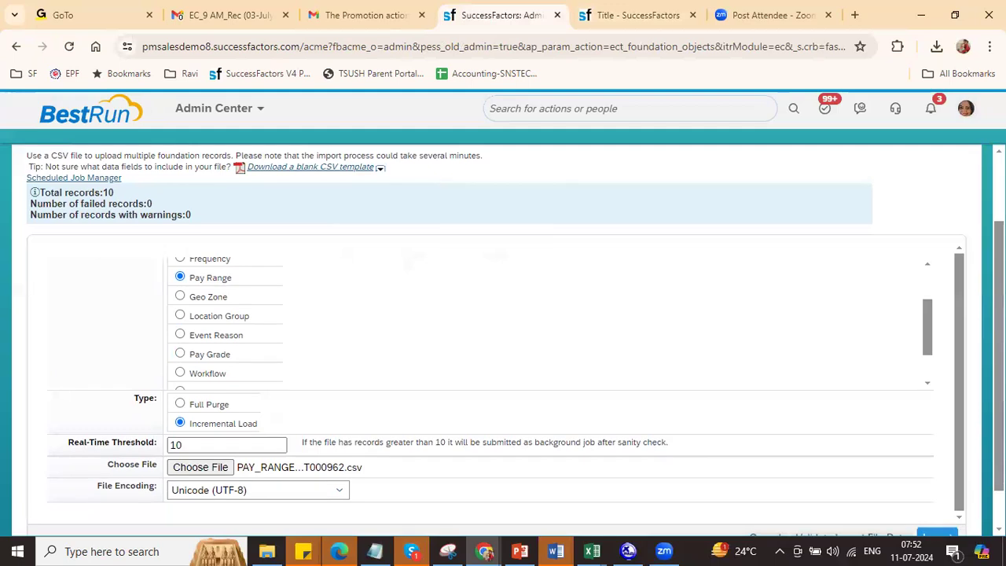
scroll(869, 507, down, 1)
click(945, 497)
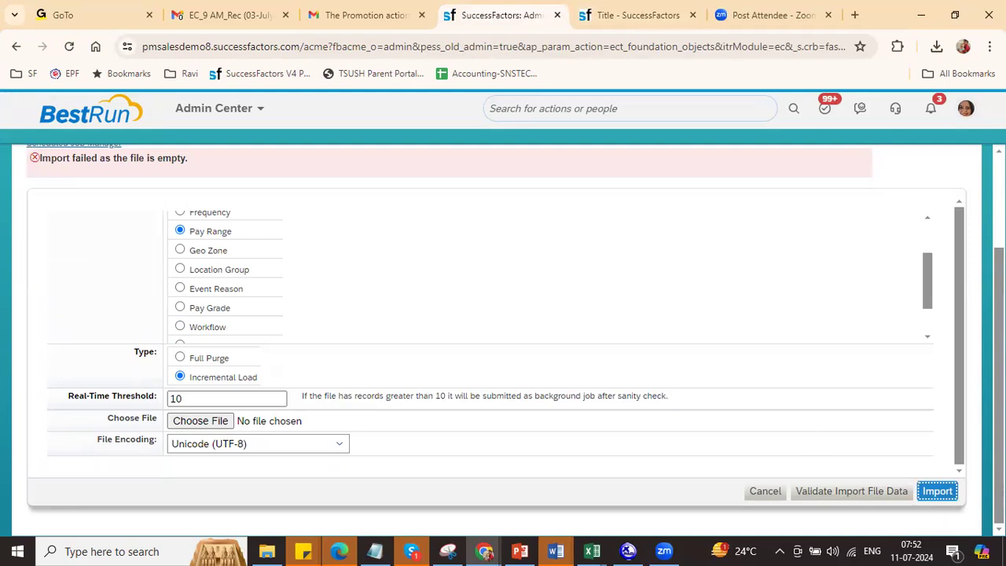
key(alt)
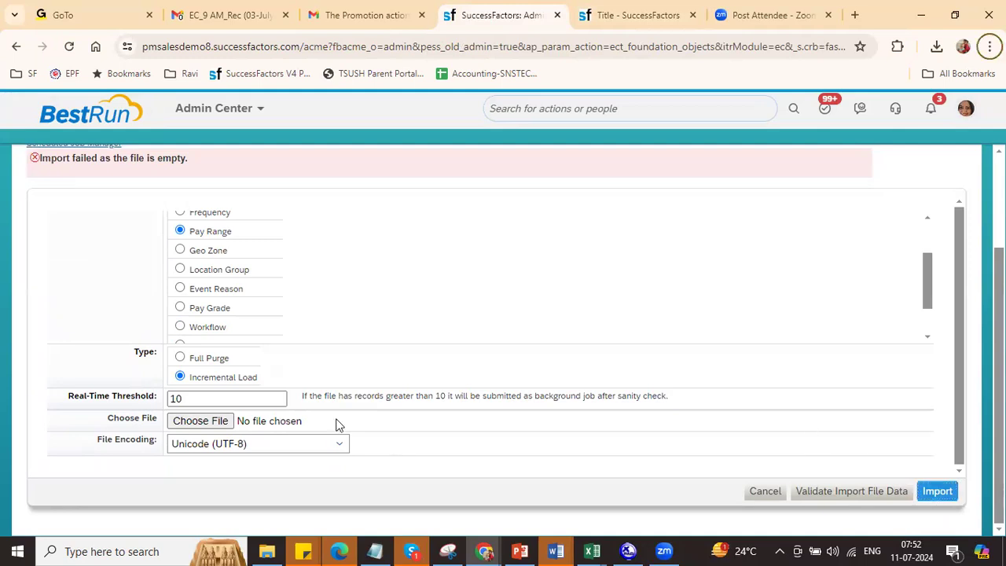
Step: Save the template in Excel keeping CSV format, reattach it, and import again
key(alt+Tab)
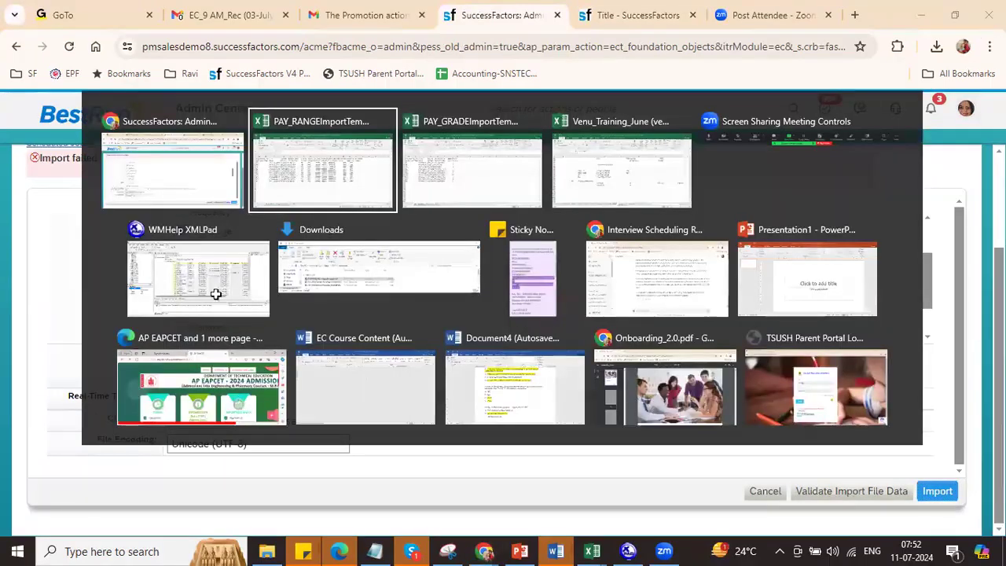
key(ctrl+s)
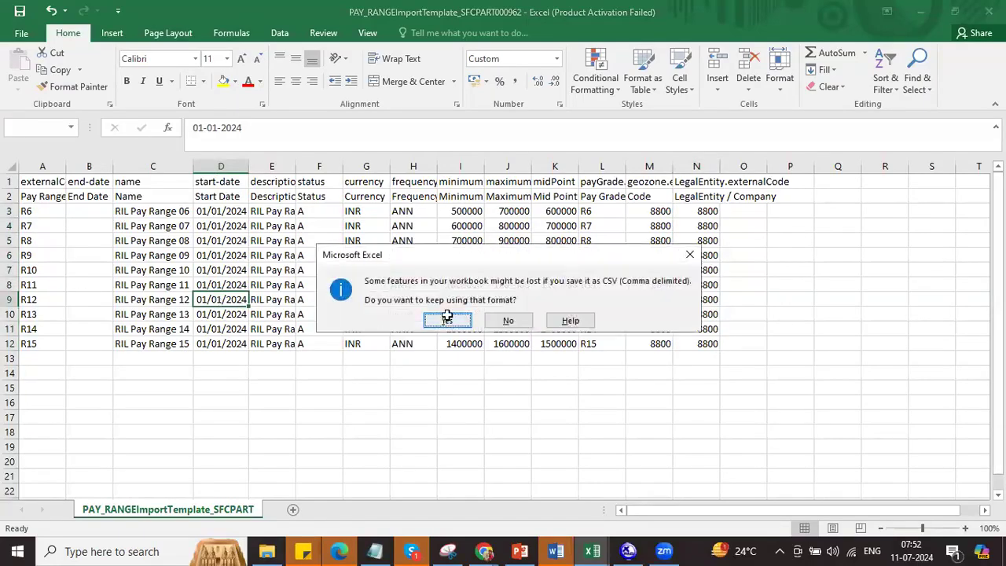
click(447, 319)
key(alt+Tab)
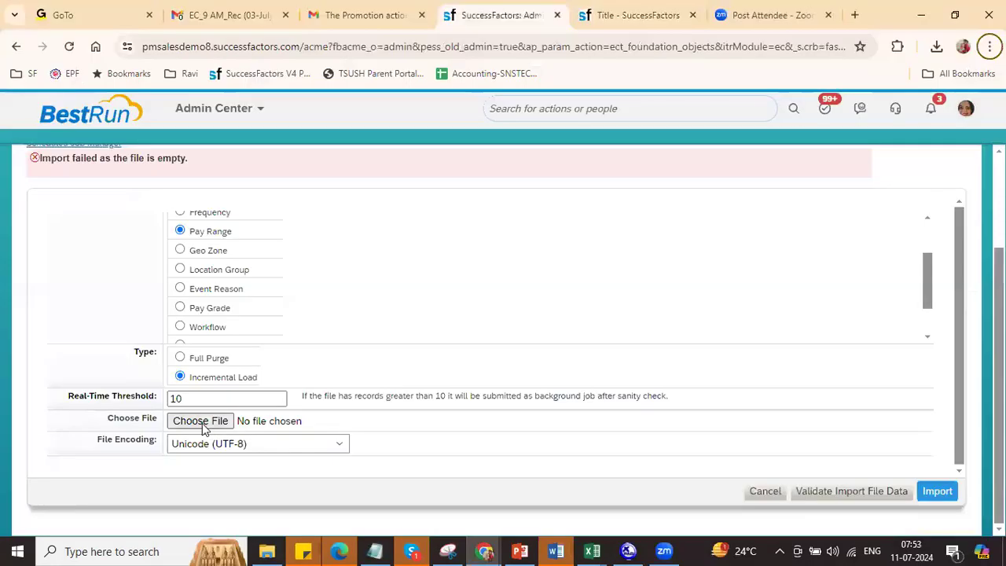
click(200, 420)
double_click(181, 148)
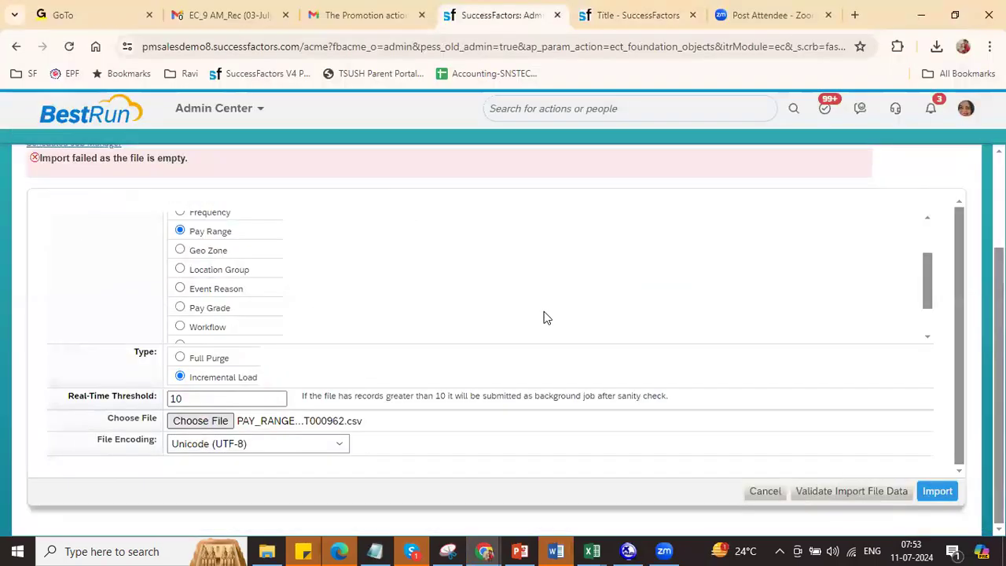
click(938, 497)
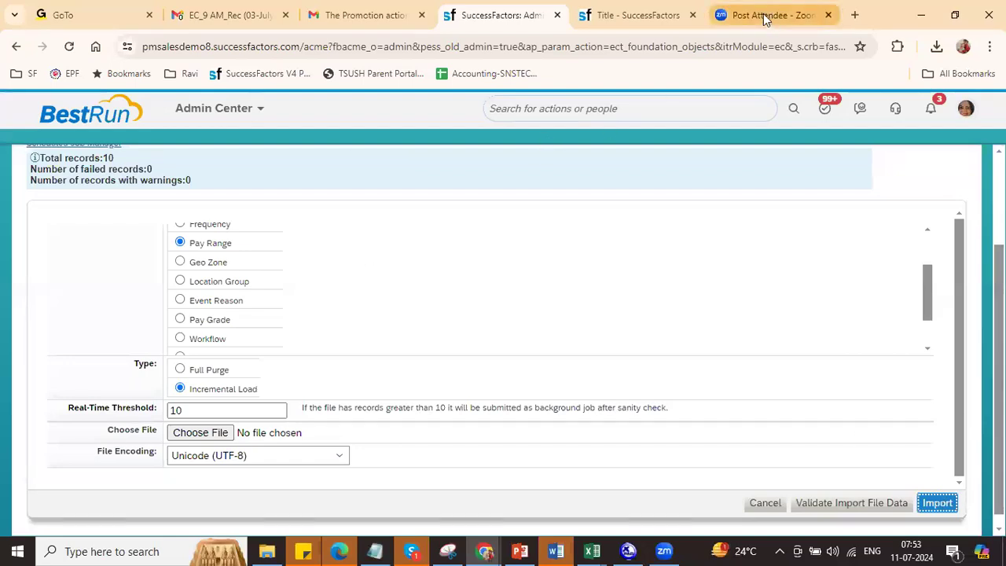
Step: Search the pay range records and open RIL Pay Range 12 (R12)
click(636, 16)
click(250, 205)
text(RIL)
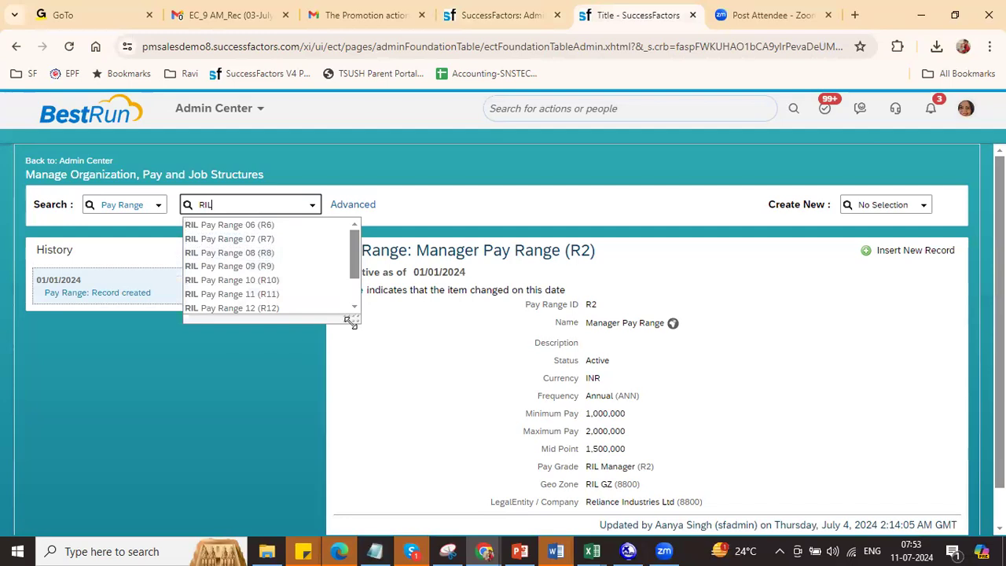
drag(350, 322, 358, 370)
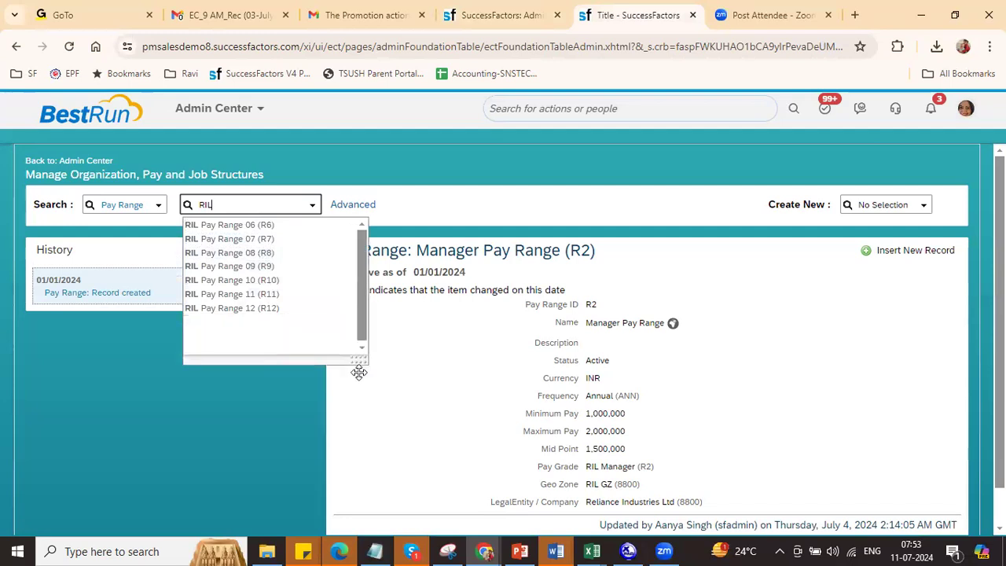
click(247, 309)
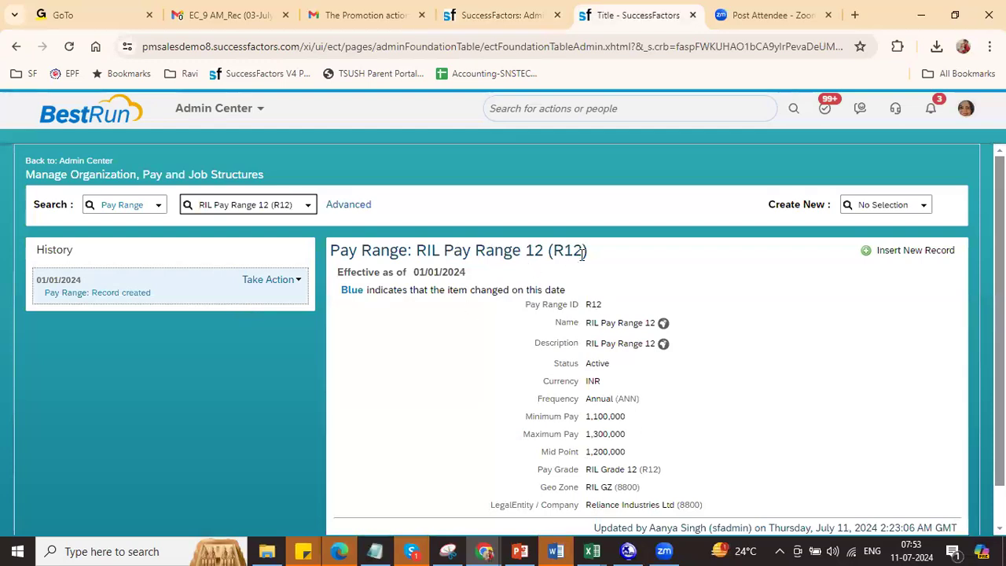
Step: Compare R12's midpoint and 1,300,000 maximum against the R12 row in Excel
double_click(566, 251)
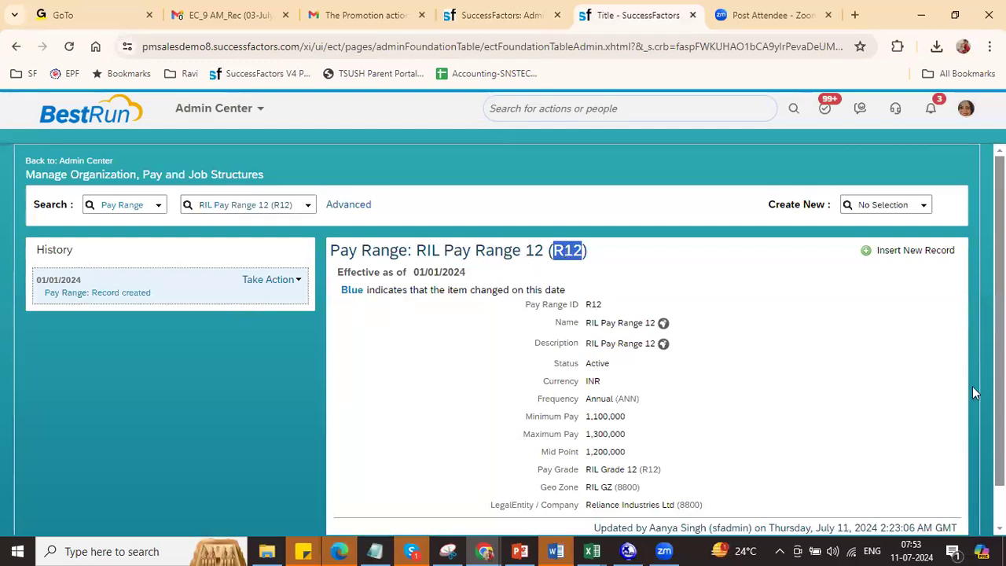
scroll(707, 293, down, 1)
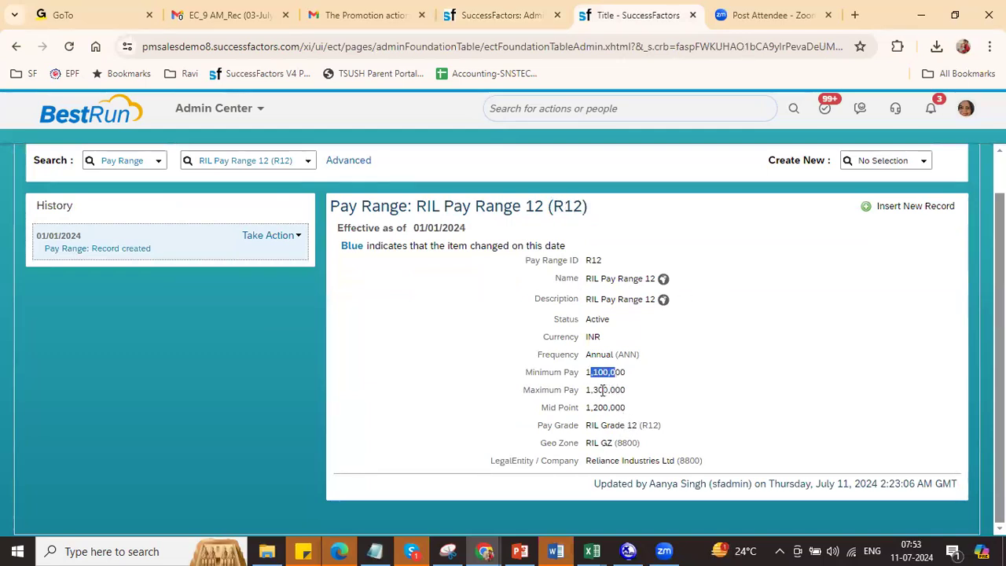
double_click(605, 407)
double_click(617, 390)
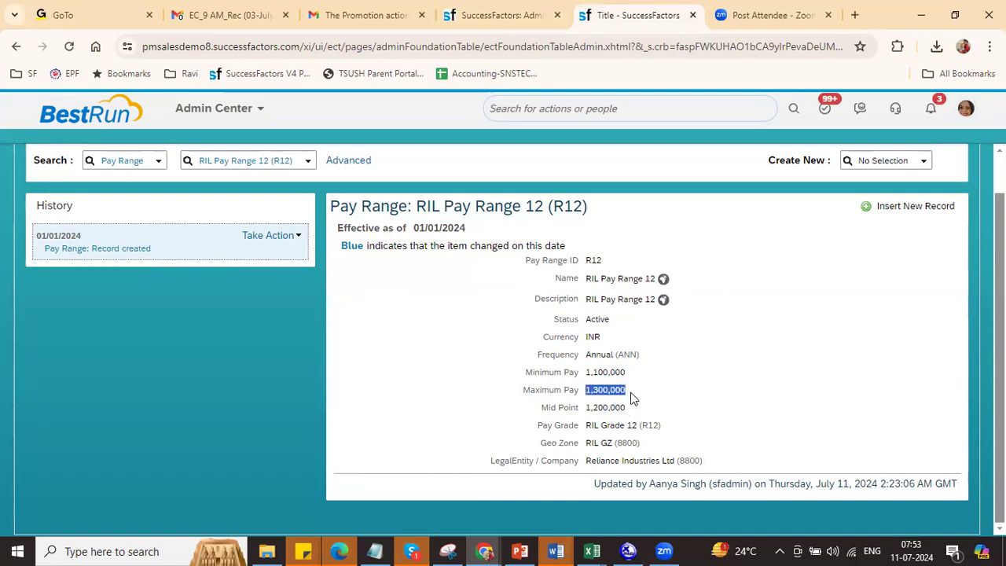
key(alt+Tab)
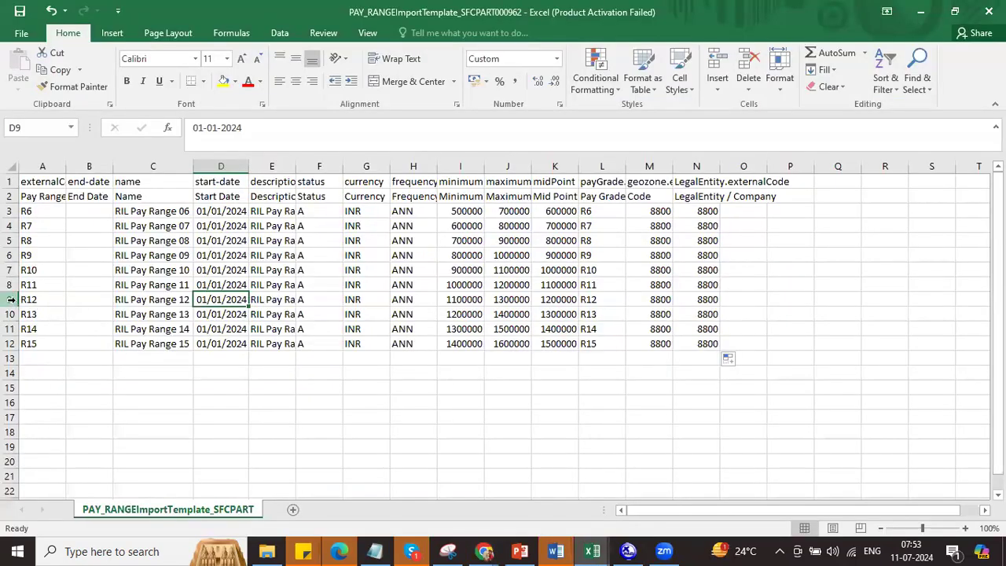
click(9, 299)
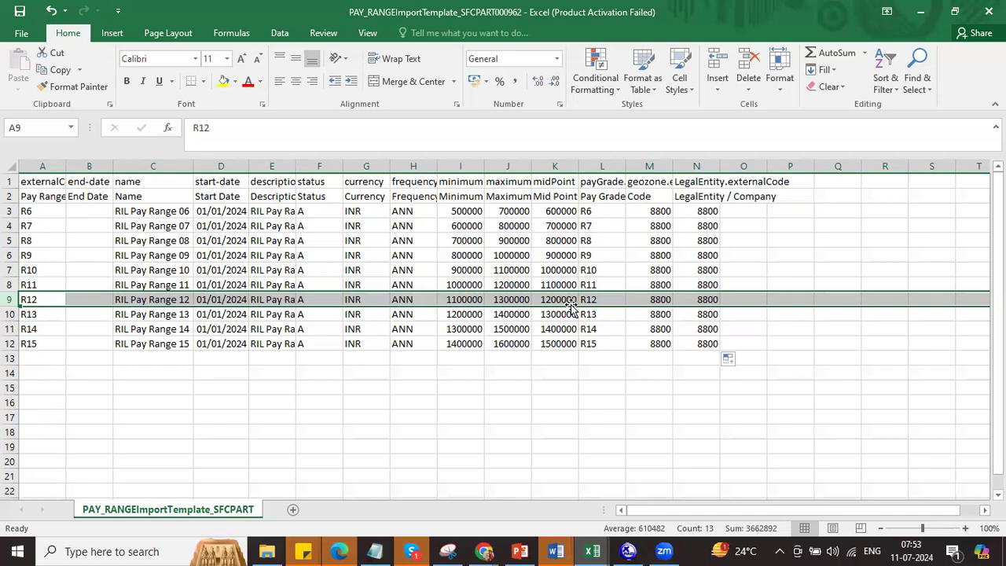
Step: Change D3's start date to 01-02-2024 and fill it down all start dates
click(427, 256)
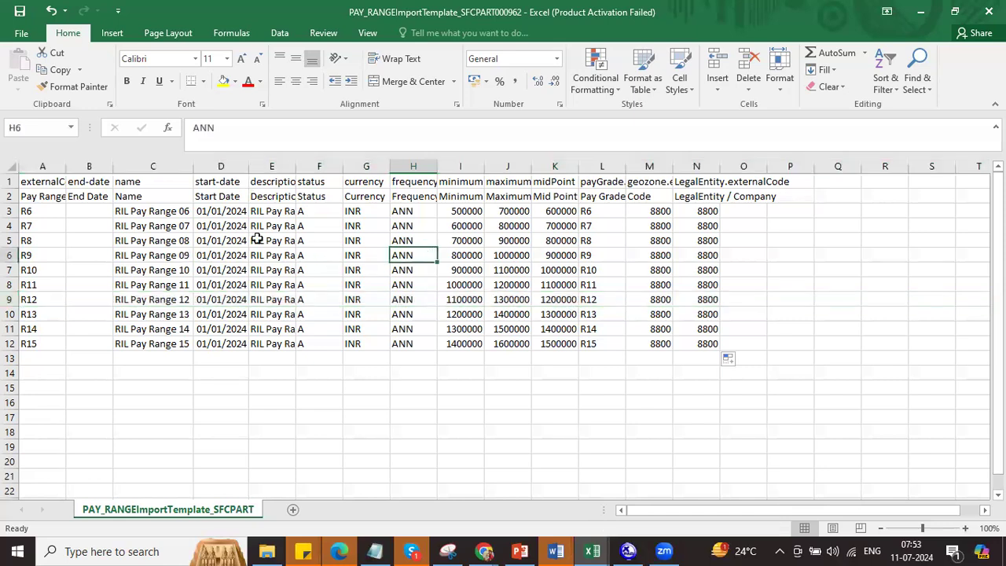
click(223, 211)
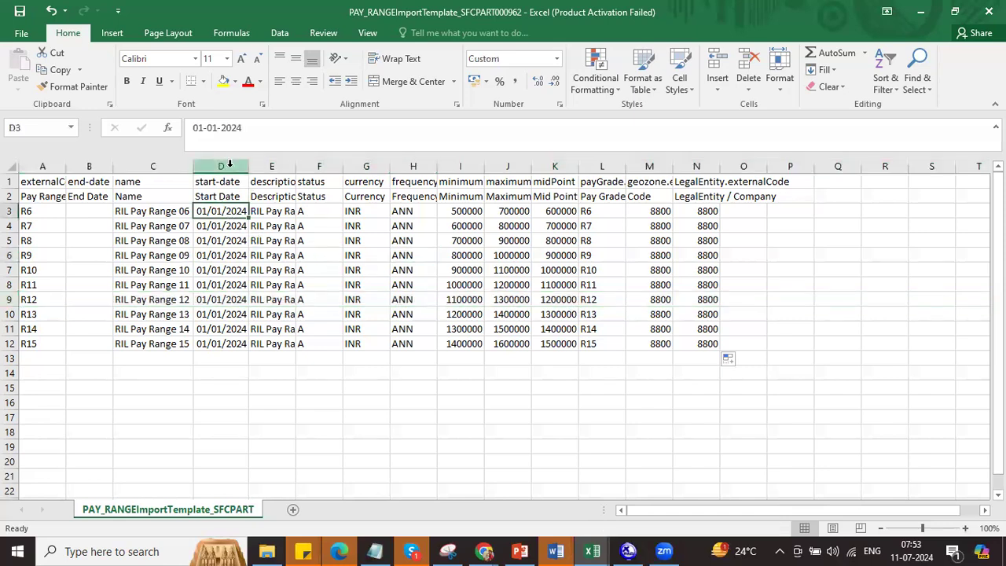
click(217, 128)
key(BackSpace)
text(2)
key(Return)
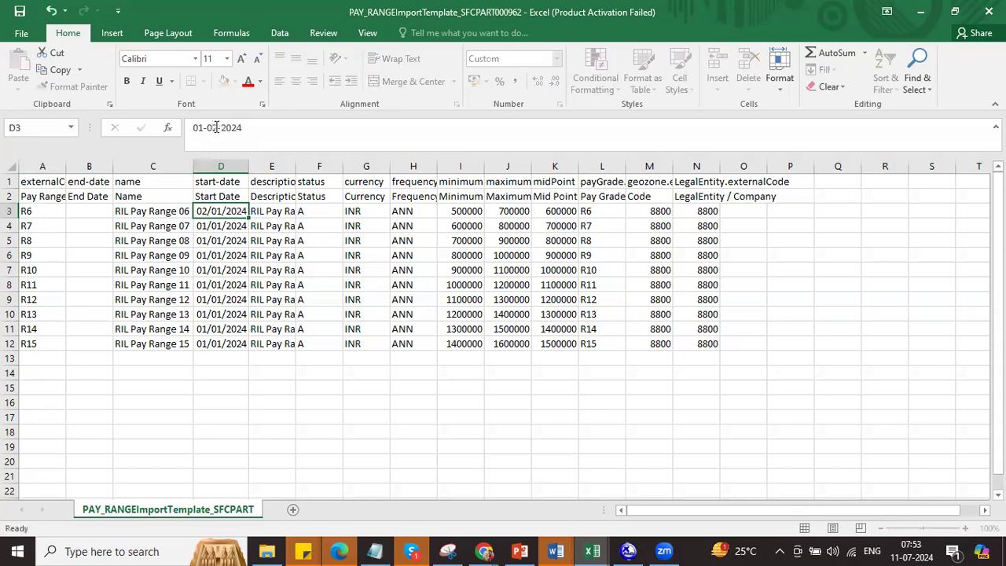
drag(234, 211, 235, 337)
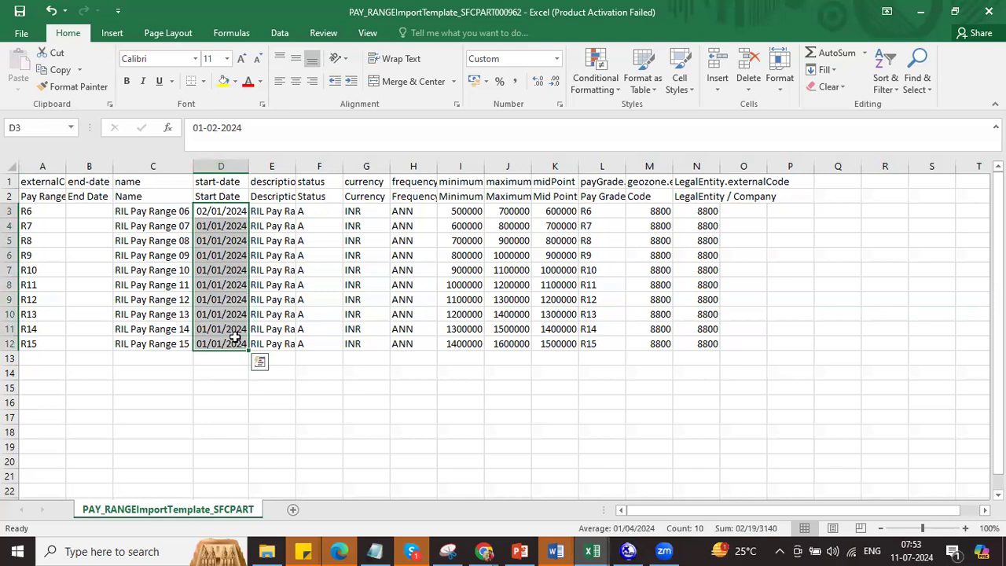
key(ctrl+d)
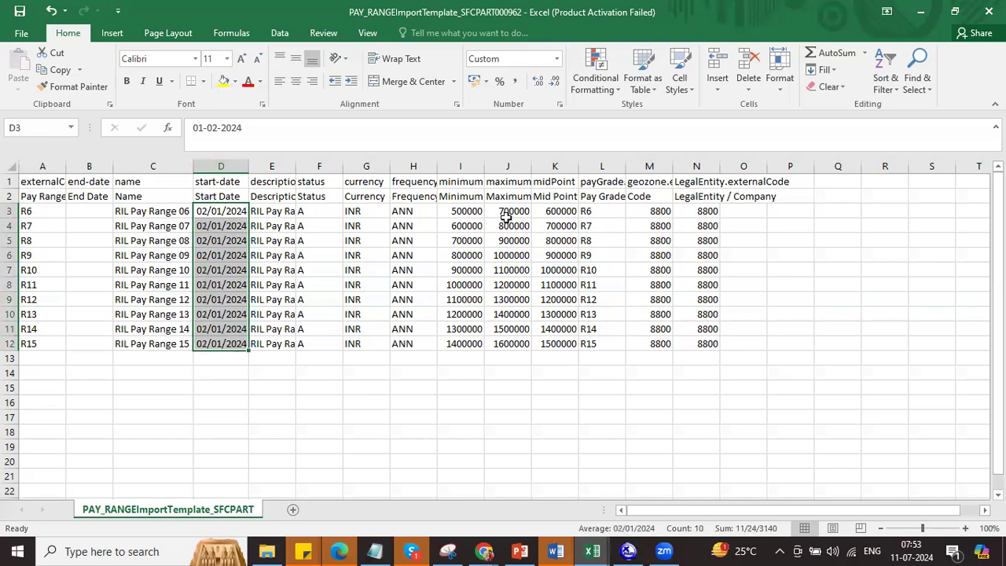
Step: Copy the mid points into the minimum column and the maximums into the mid point column
drag(554, 220, 561, 343)
key(ctrl+c)
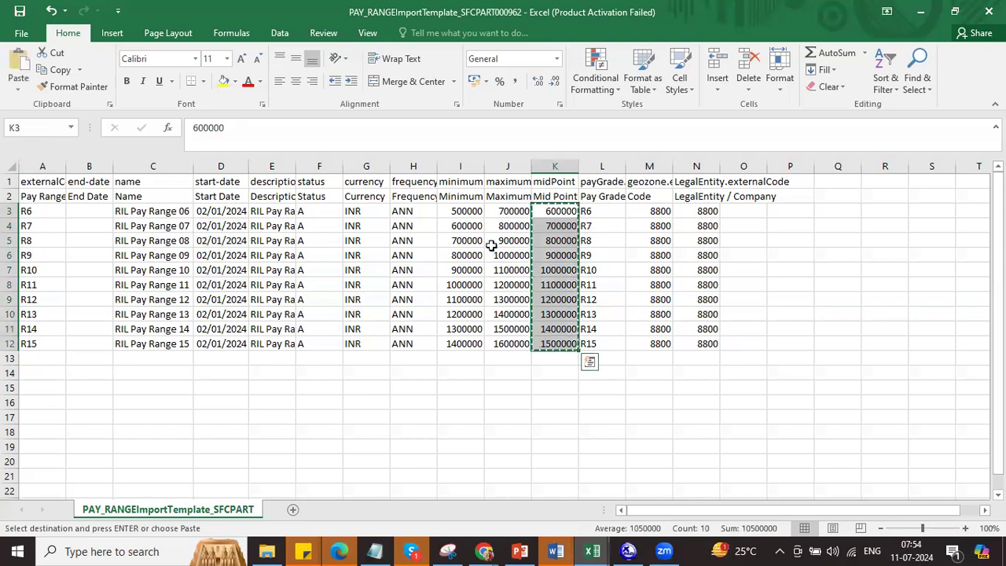
click(464, 211)
key(ctrl+v)
drag(503, 212, 497, 339)
key(ctrl+c)
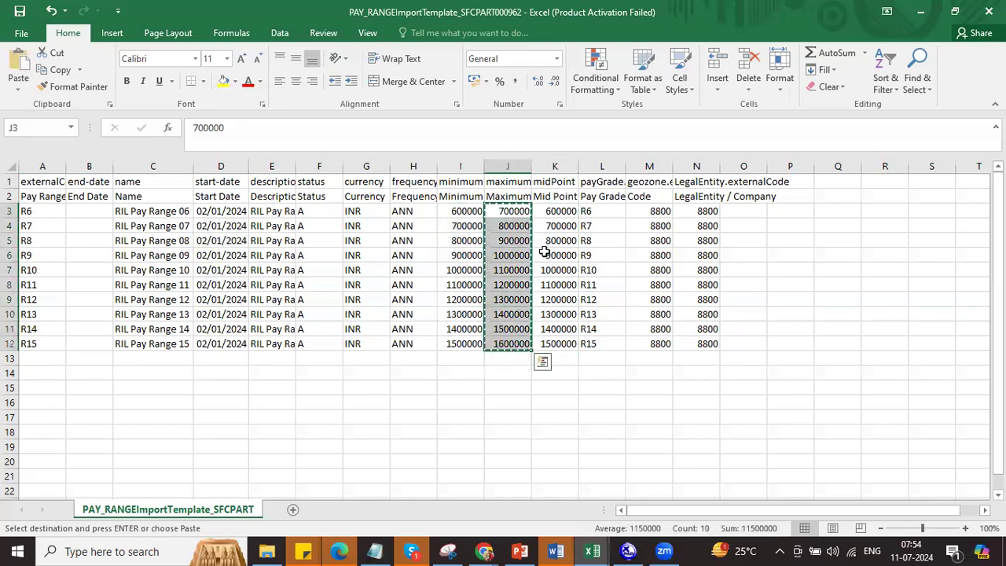
click(550, 211)
key(ctrl+v)
Step: Shift the maximums up one row and extend the series to 1700000 in J12
drag(515, 225, 518, 343)
key(ctrl+c)
click(513, 211)
key(ctrl+v)
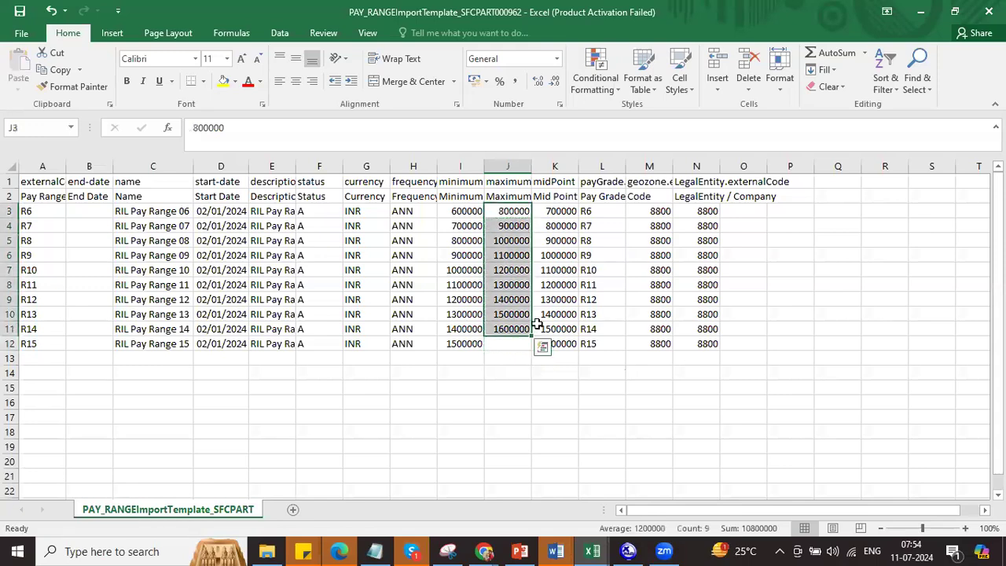
drag(530, 334, 531, 348)
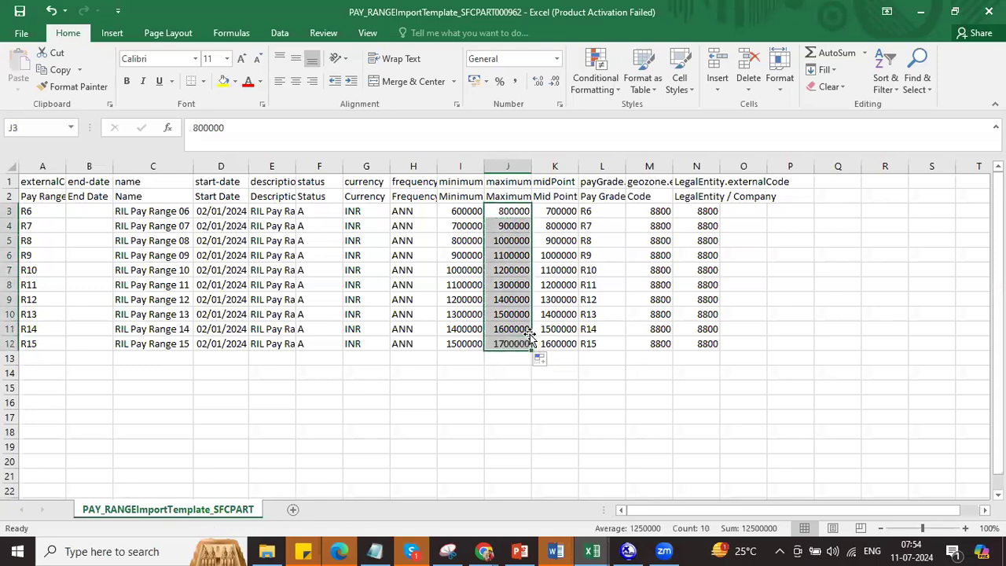
click(467, 210)
click(558, 209)
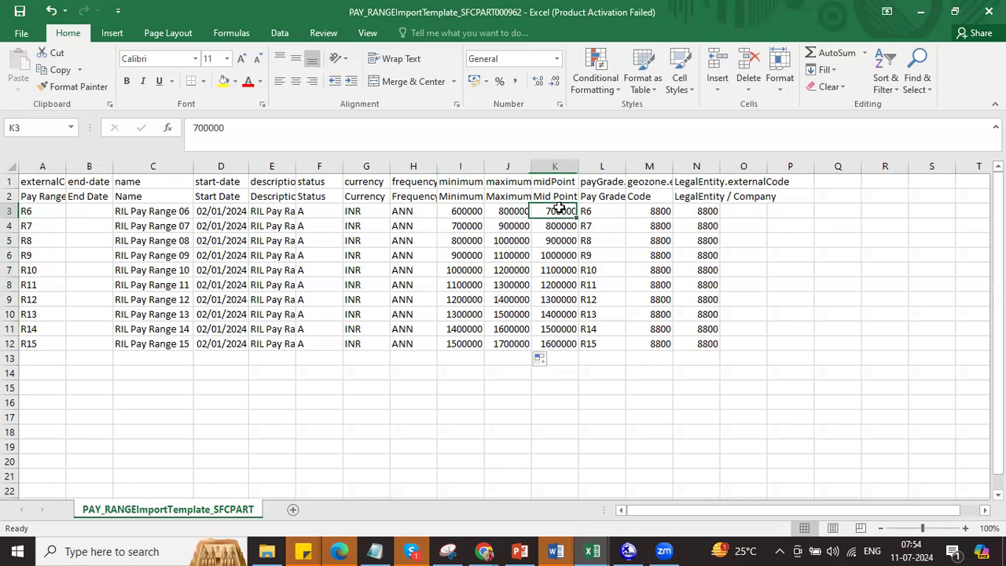
click(512, 210)
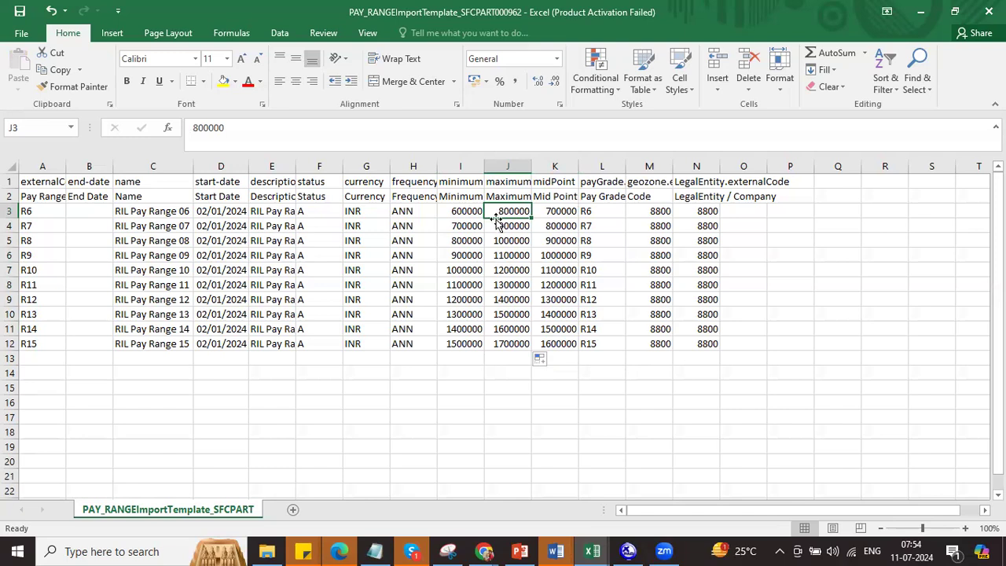
Step: Save the pay range template, keeping the CSV format
key(ctrl+s)
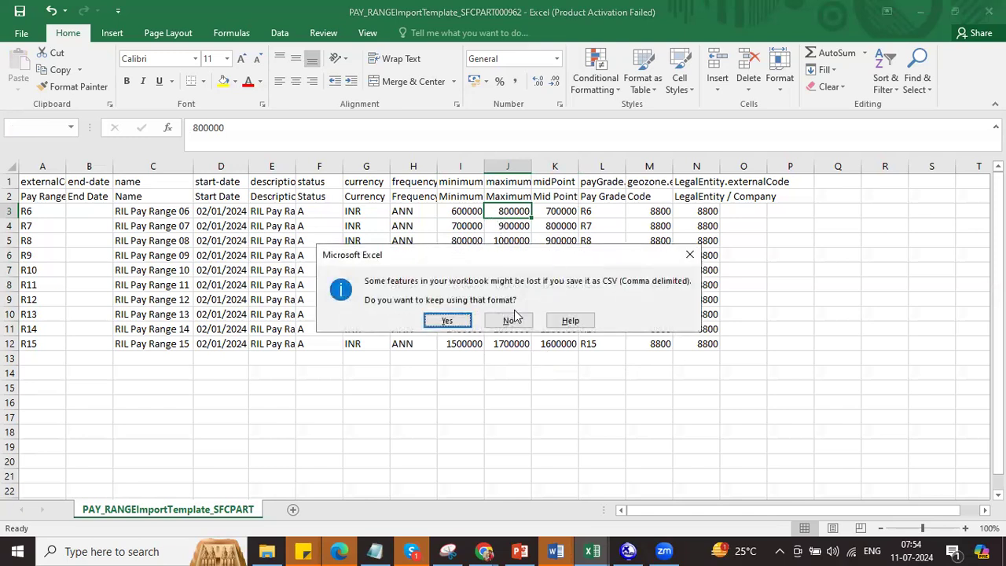
click(444, 318)
key(alt+Tab)
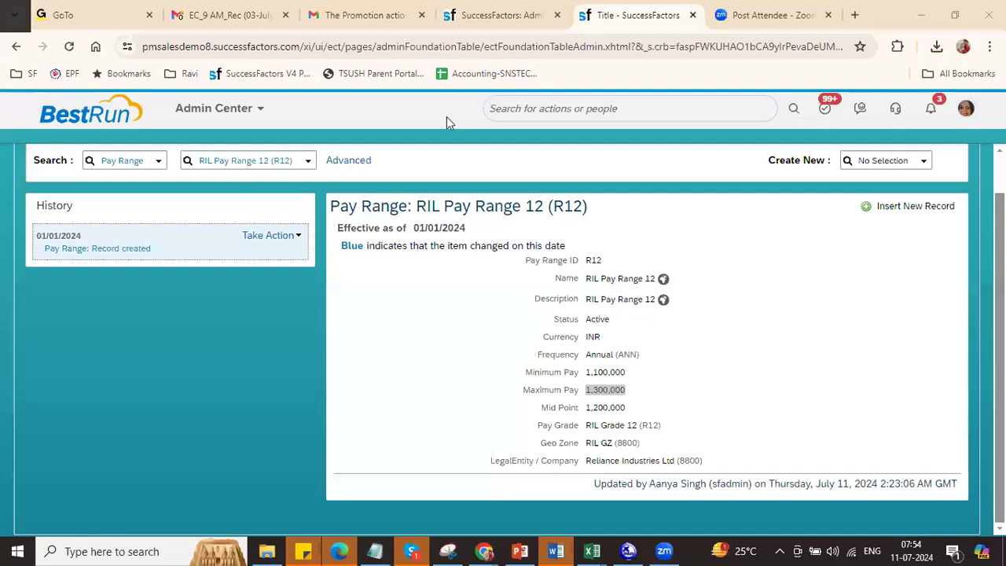
Step: Import the updated PAY_RANGE template file on the Import Data page
click(490, 18)
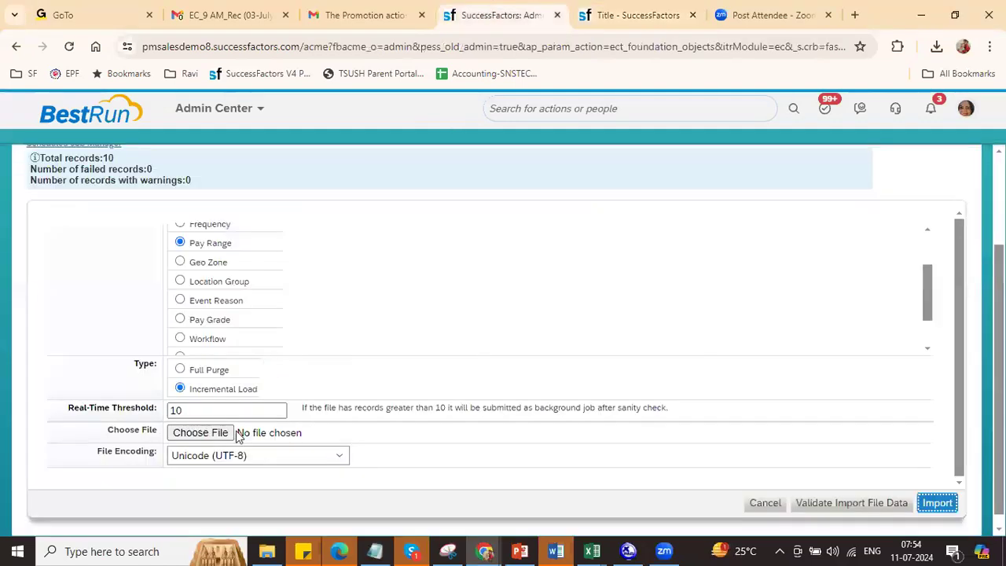
click(201, 434)
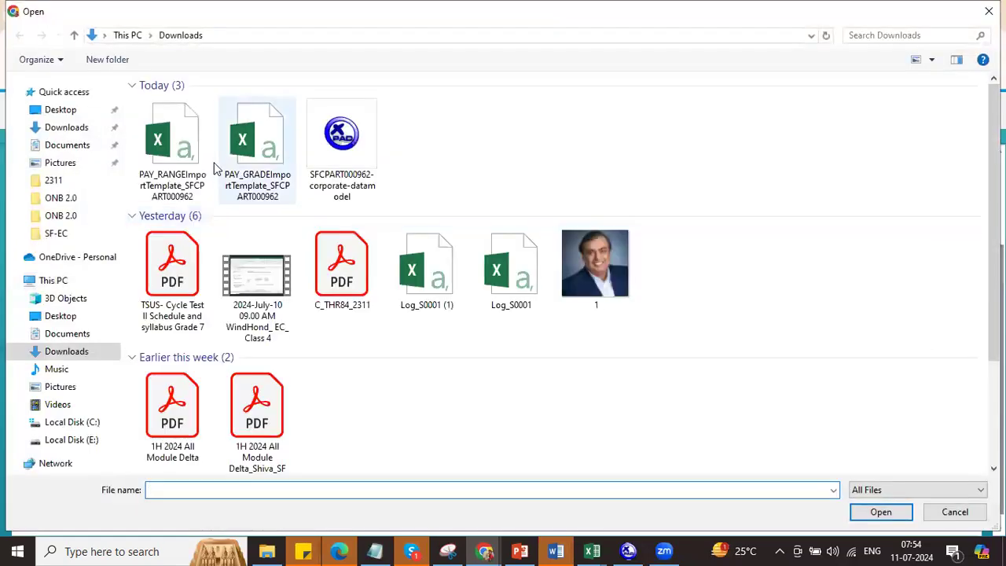
click(195, 141)
key(Return)
click(935, 494)
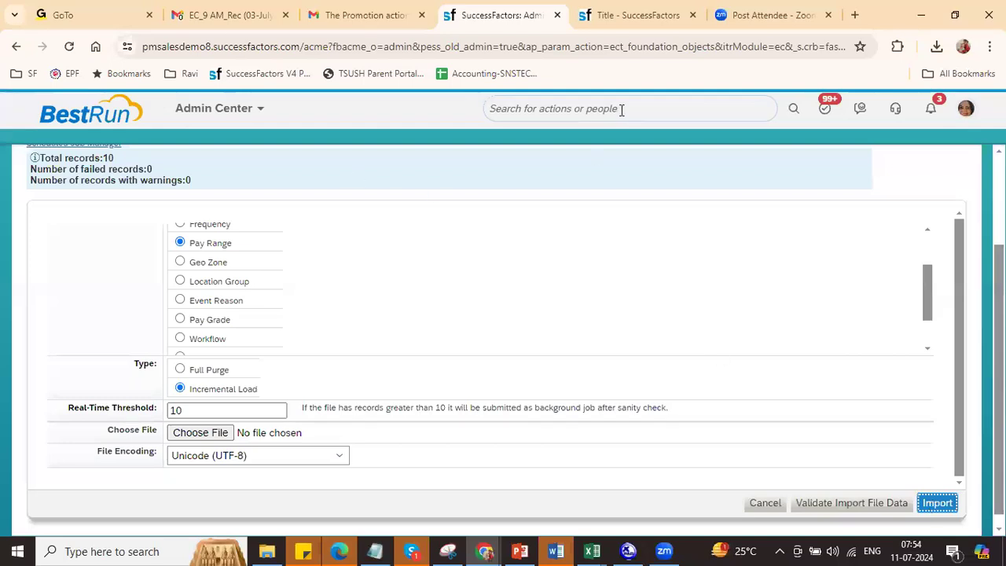
Step: Search RIL and open RIL Pay Range 06 (R6) to see its 02/01/2024 values
click(624, 16)
click(280, 158)
text(RIL)
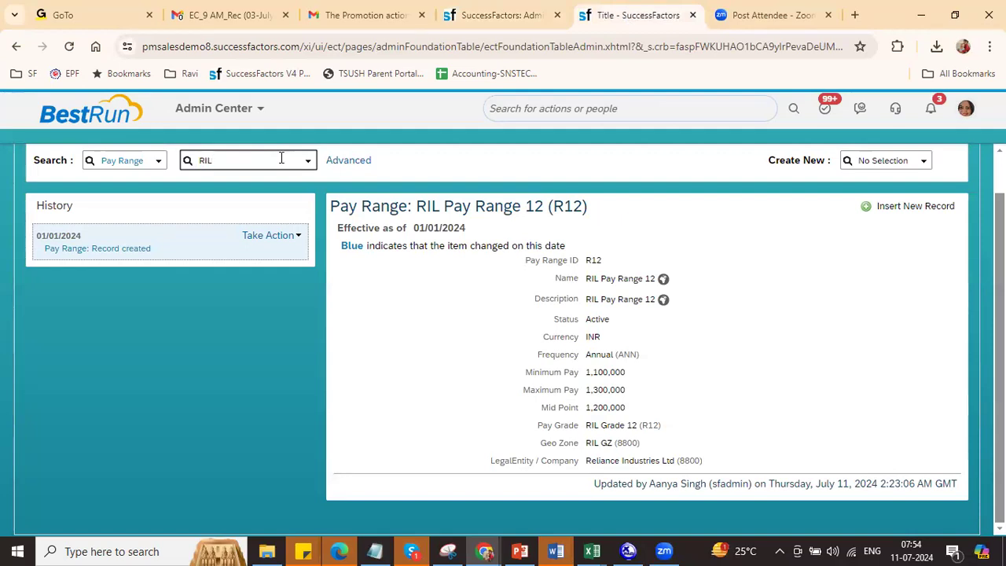
click(277, 179)
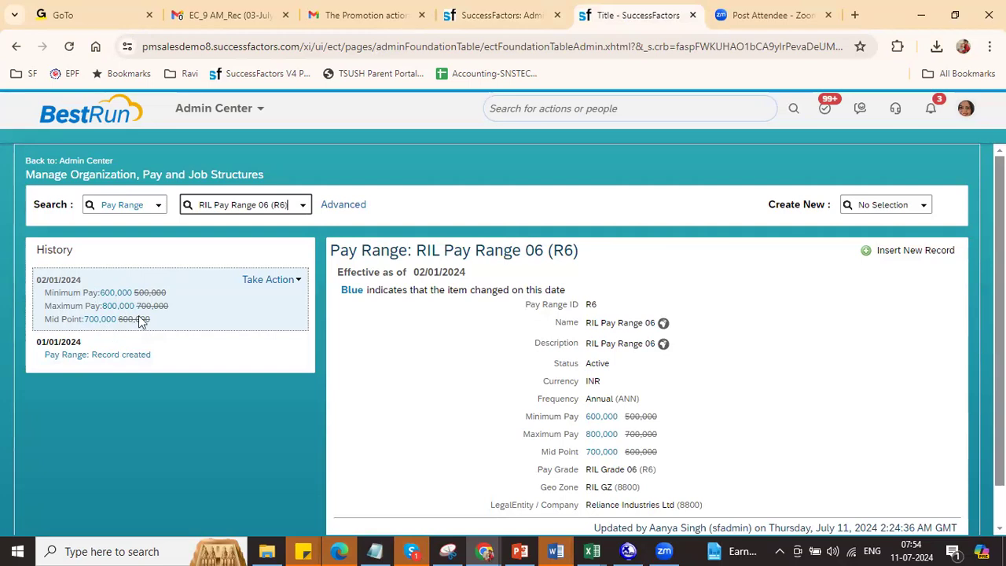
Step: Change D3's start date to 01-03-2024 and fill it down all start dates
key(alt+Tab)
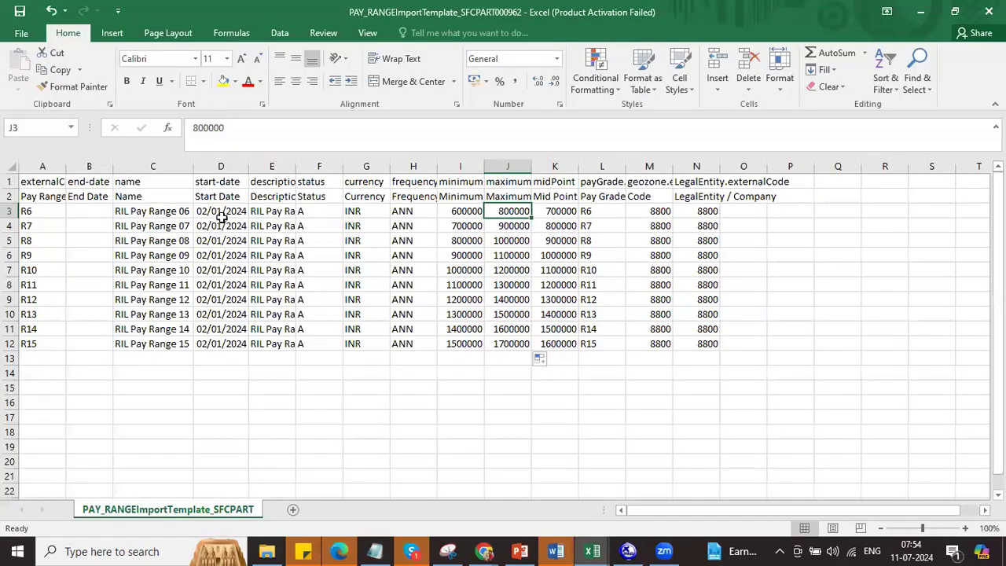
click(220, 212)
click(218, 124)
key(BackSpace)
text(3)
key(Return)
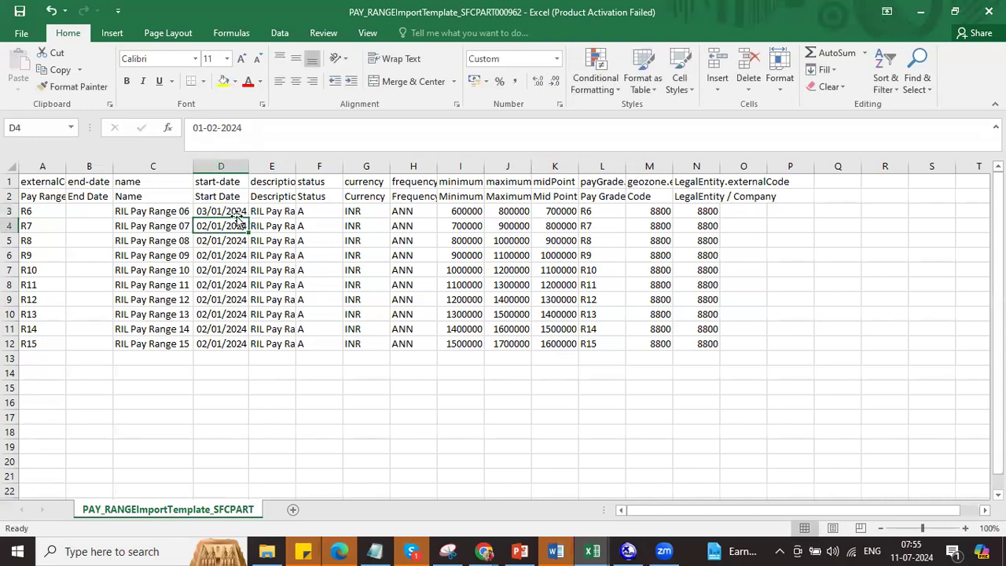
drag(234, 213, 232, 343)
key(ctrl+d)
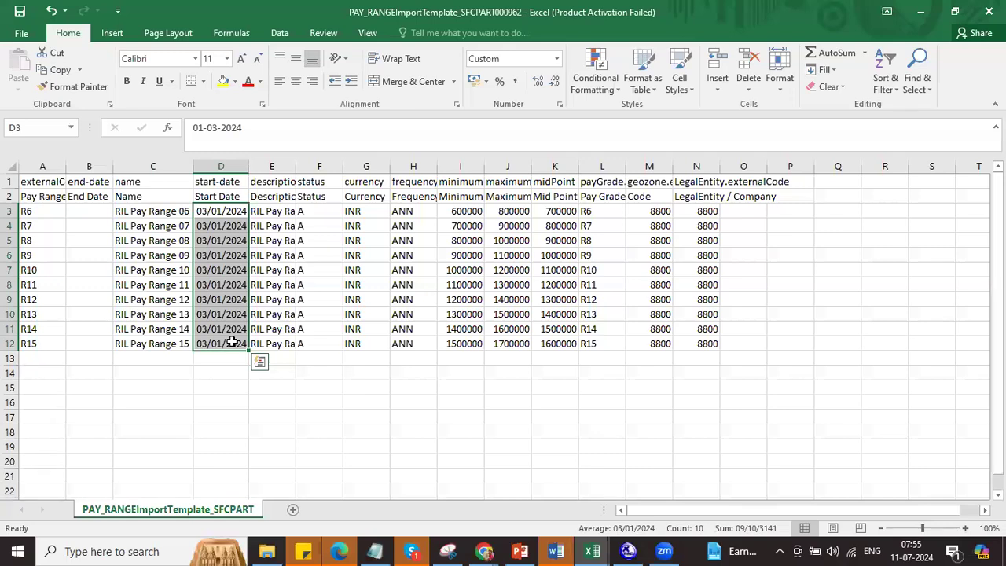
Step: Move the mid points into the minimum column and the maximums into the mid point column
drag(558, 210, 564, 343)
key(ctrl+x)
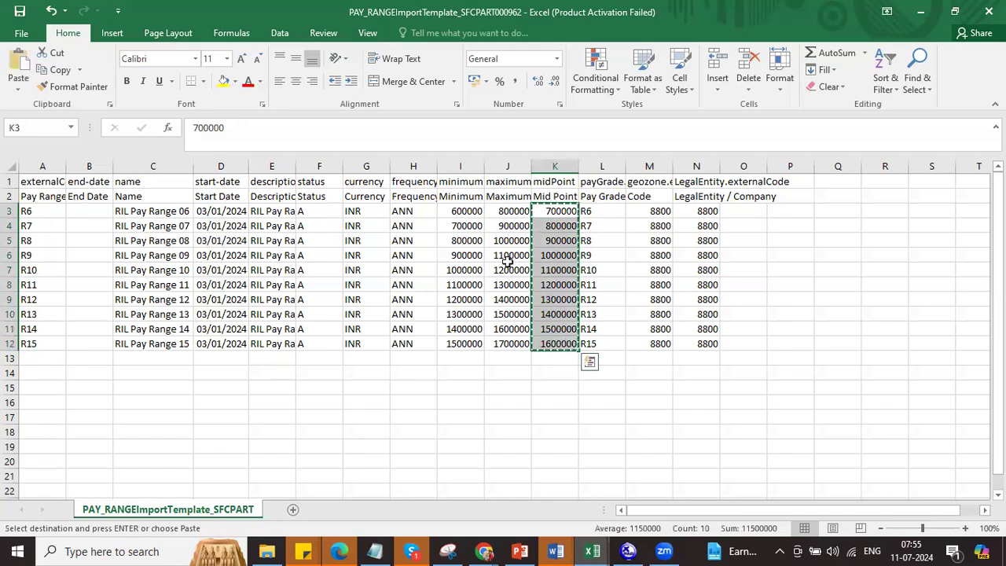
click(475, 210)
key(ctrl+v)
drag(509, 210, 511, 344)
key(ctrl+x)
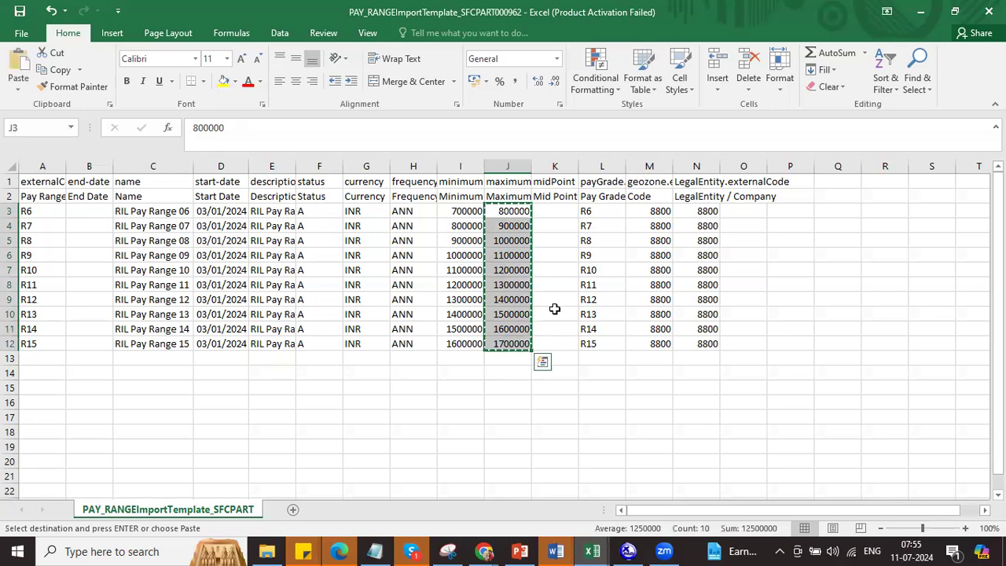
click(552, 210)
key(ctrl+v)
Step: Shift the maximums up one row and extend the series to 1800000 in J12
drag(510, 225, 514, 344)
key(ctrl+c)
click(513, 211)
key(ctrl+v)
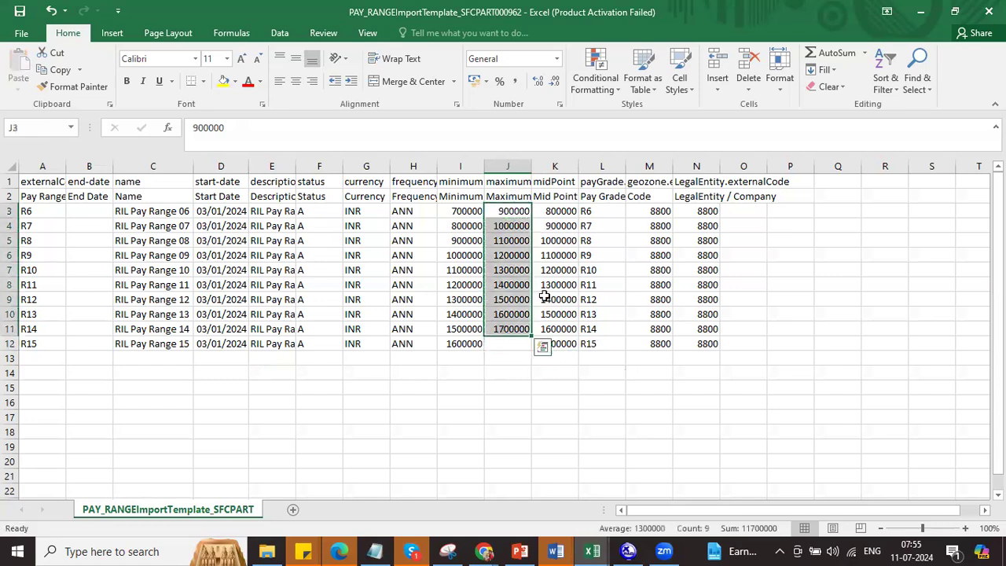
drag(529, 337, 526, 349)
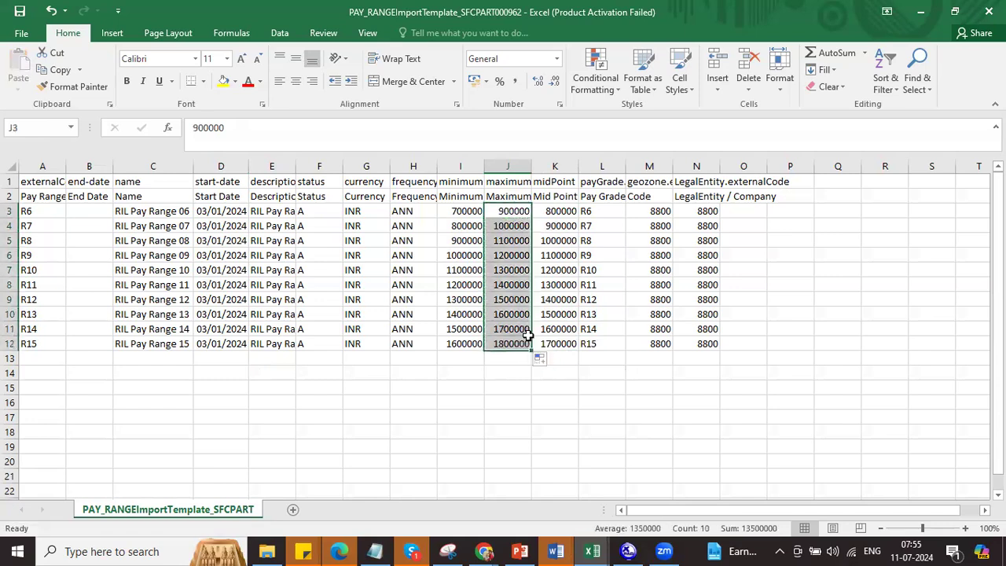
Step: Save the template twice, keeping the CSV format each time
key(ctrl+s)
click(446, 321)
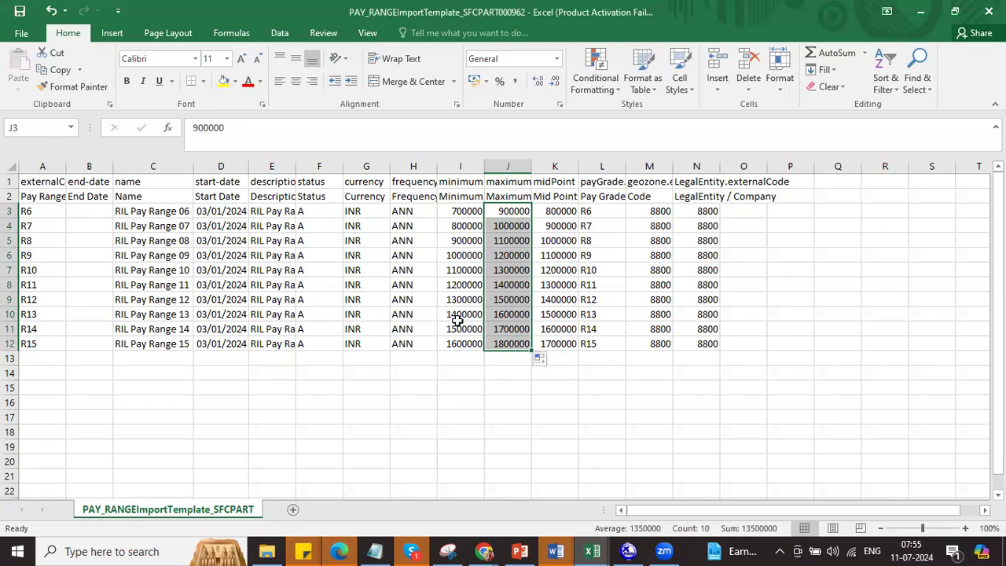
click(12, 254)
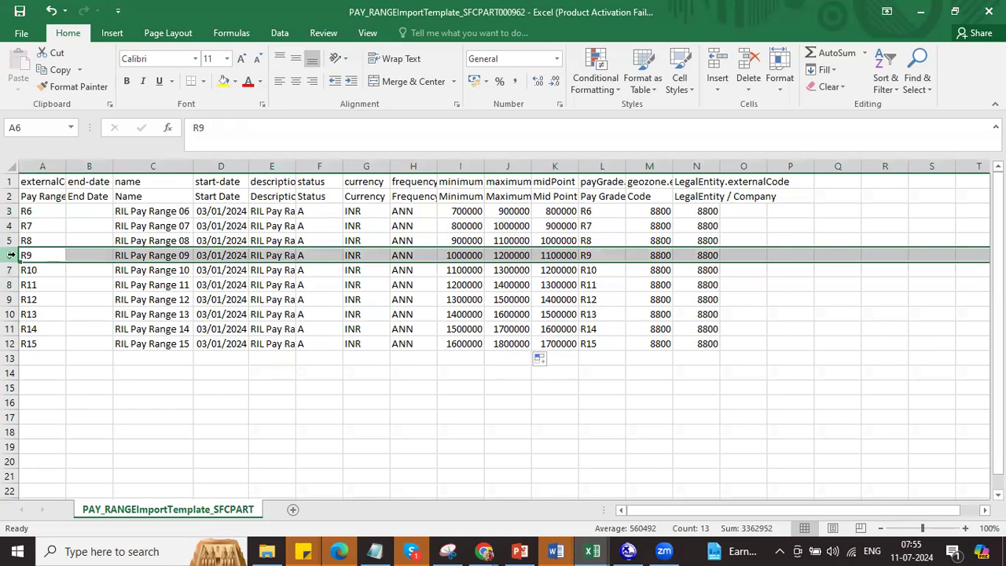
key(ctrl+s)
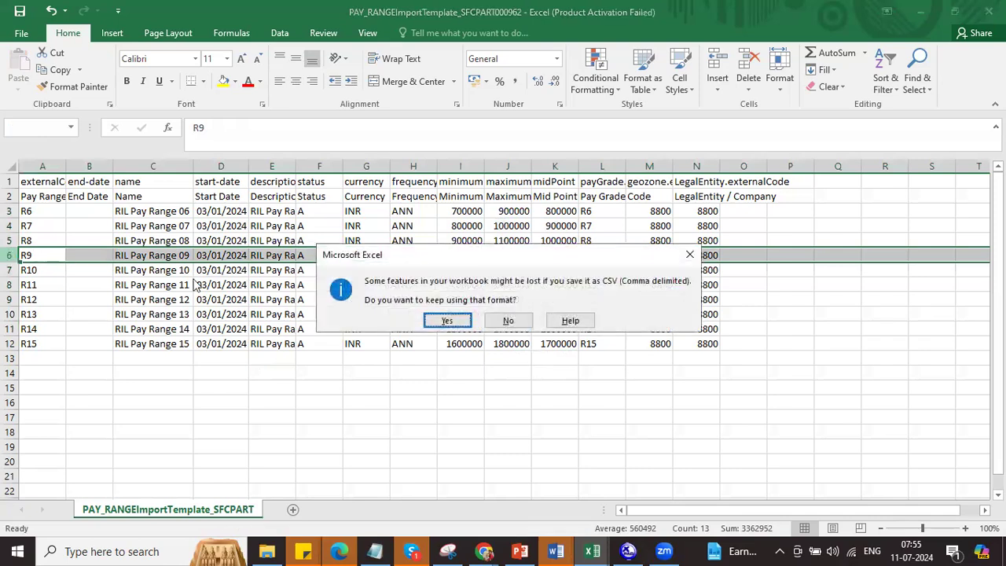
click(437, 320)
Step: Import the pay range CSV on the foundation data import page
key(alt+Tab)
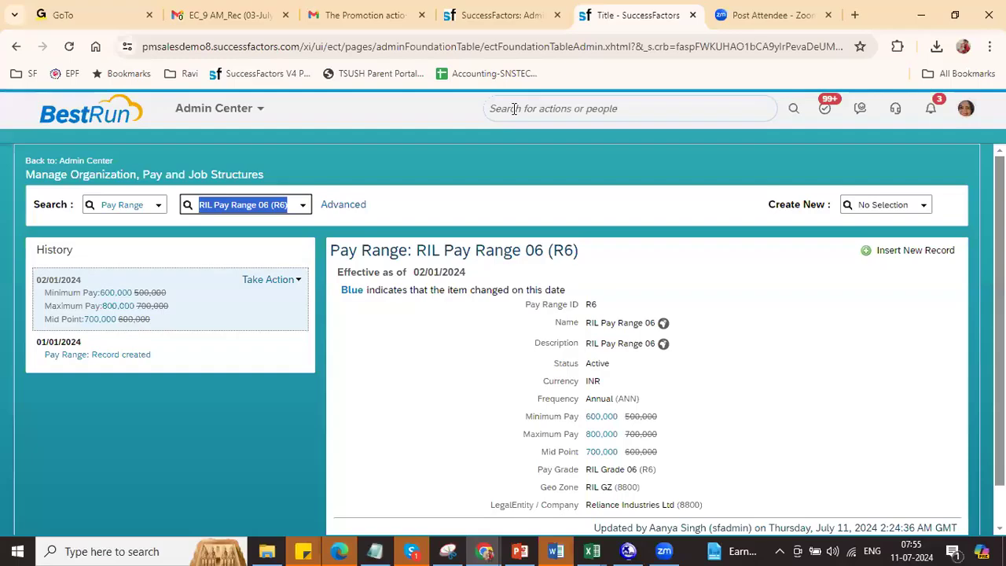
key(ctrl+shift+Tab)
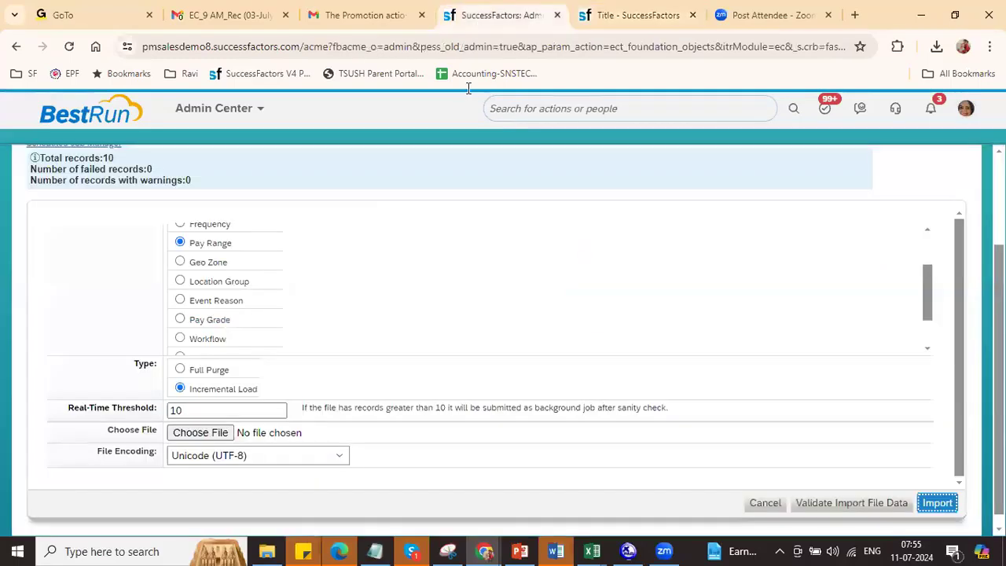
click(203, 439)
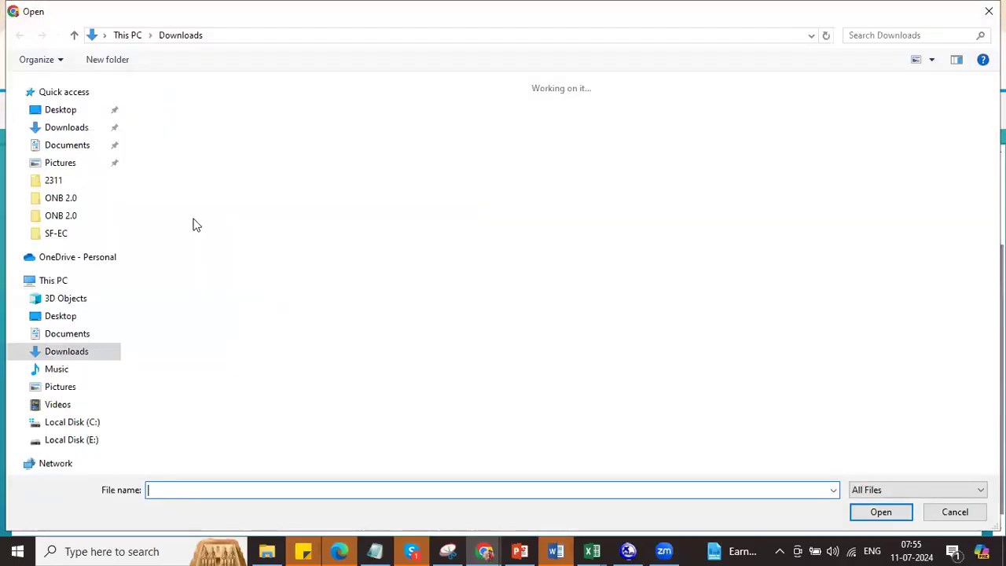
double_click(191, 137)
click(942, 502)
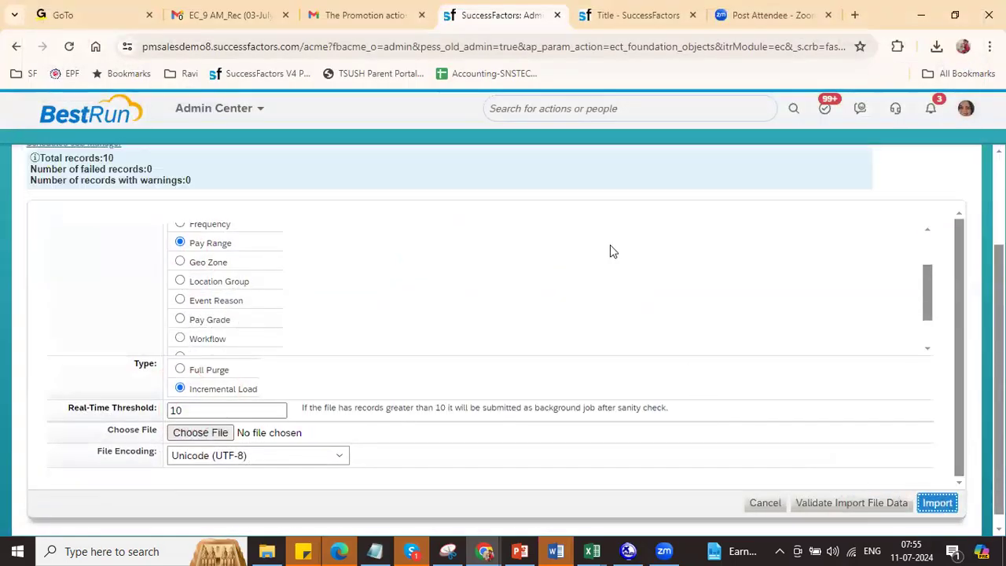
Step: Search RIL and open RIL Pay Range 07 (R7) to review its history
click(638, 15)
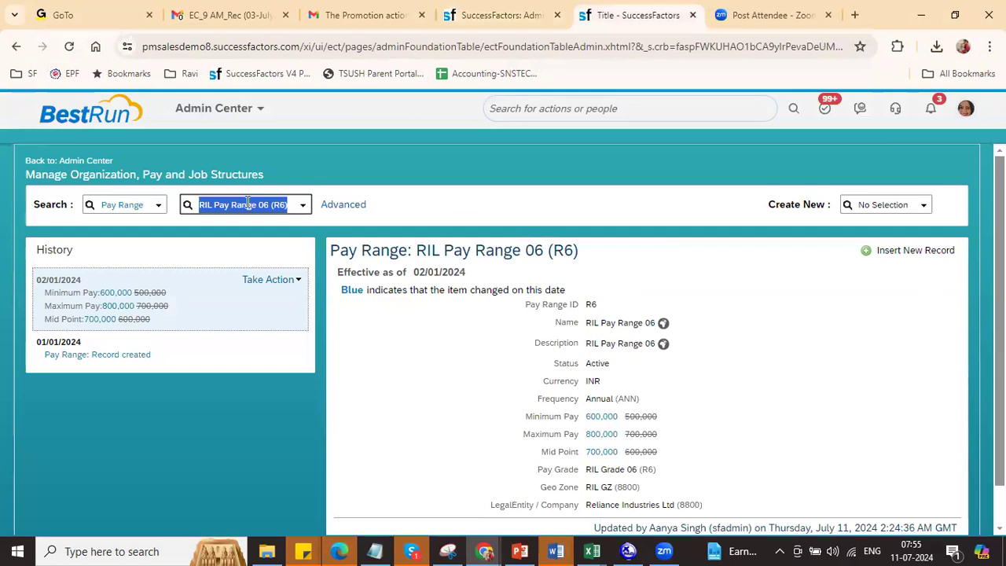
text(RIL)
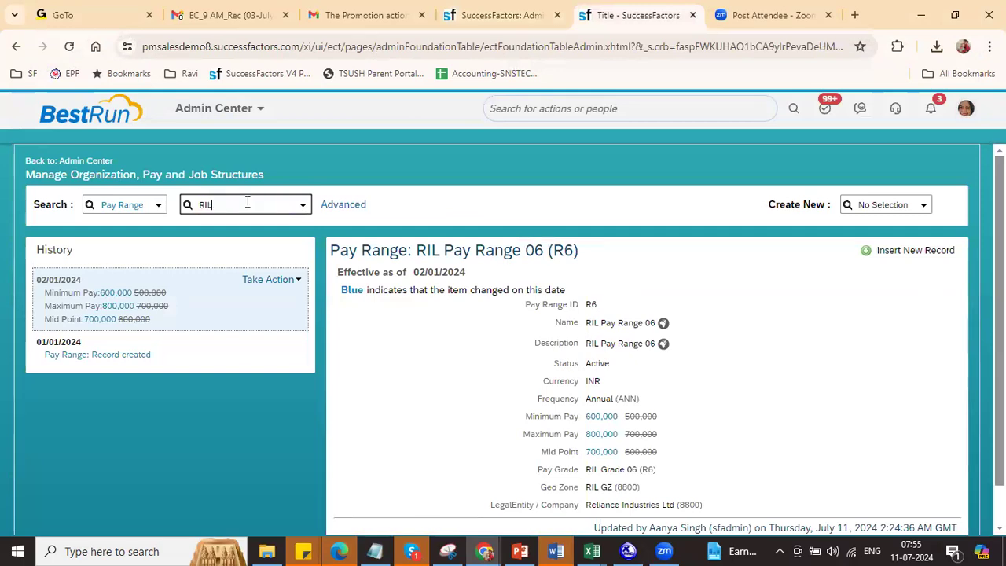
click(236, 239)
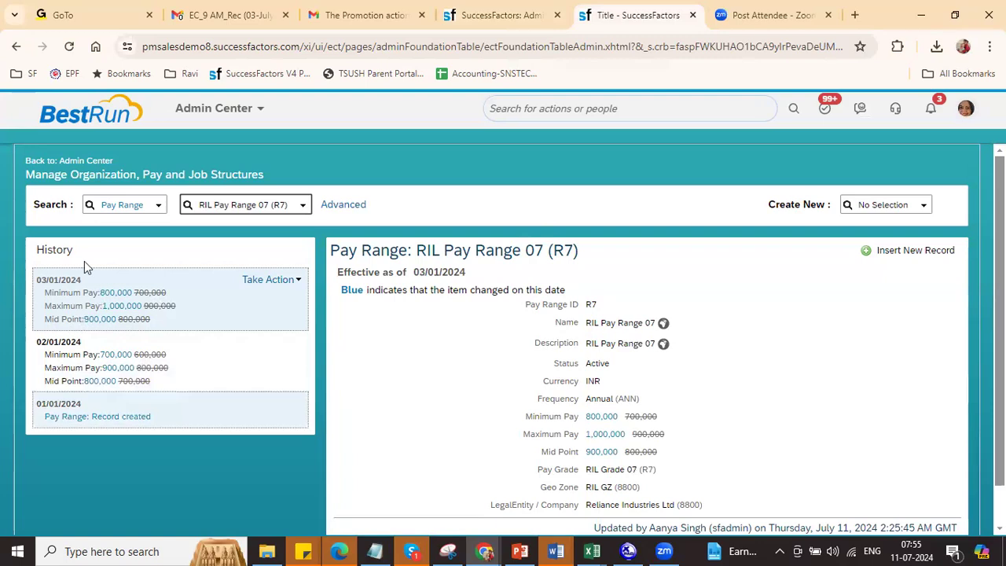
Step: Set the import type to Full Purge and acknowledge the overwrite warning
click(501, 12)
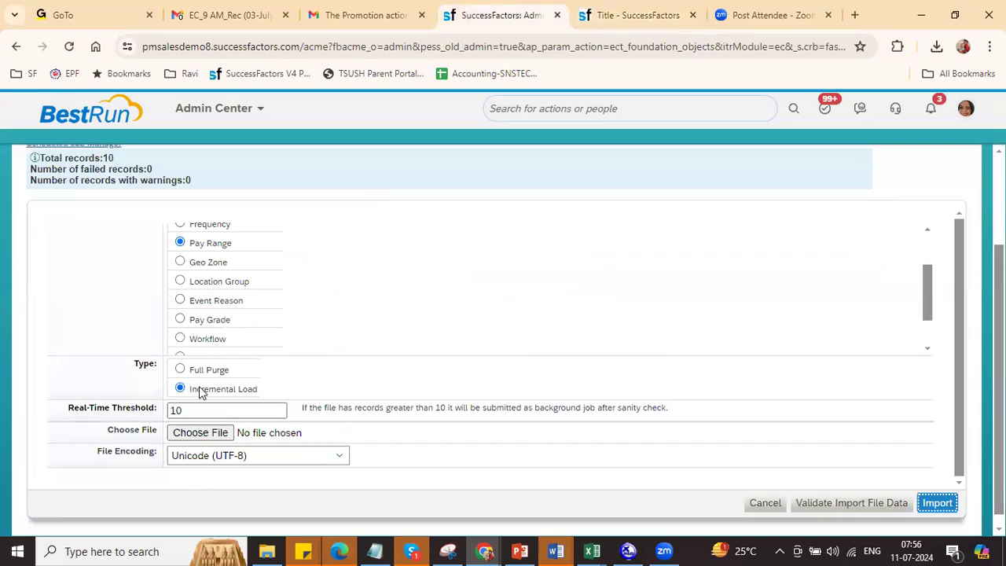
click(181, 370)
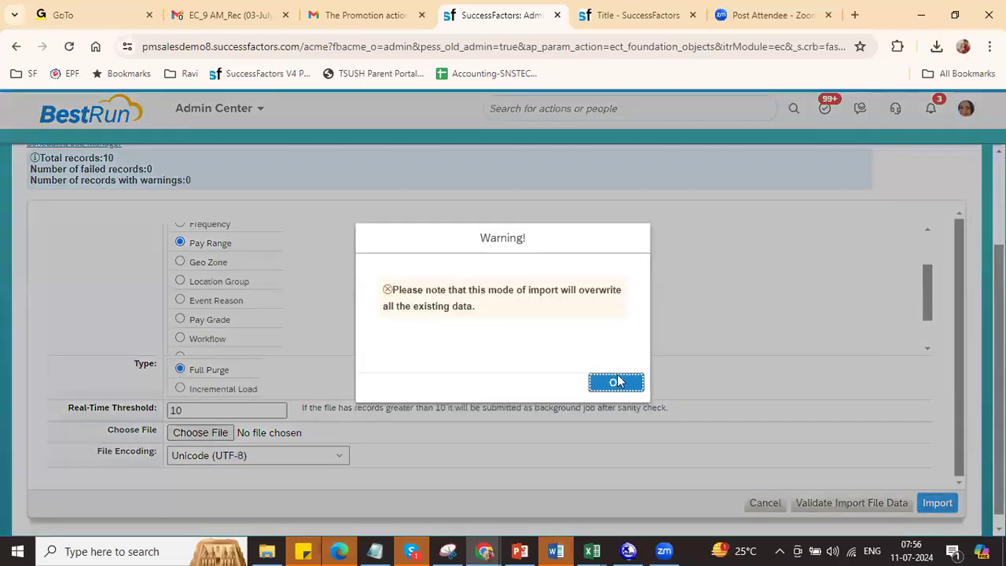
click(616, 382)
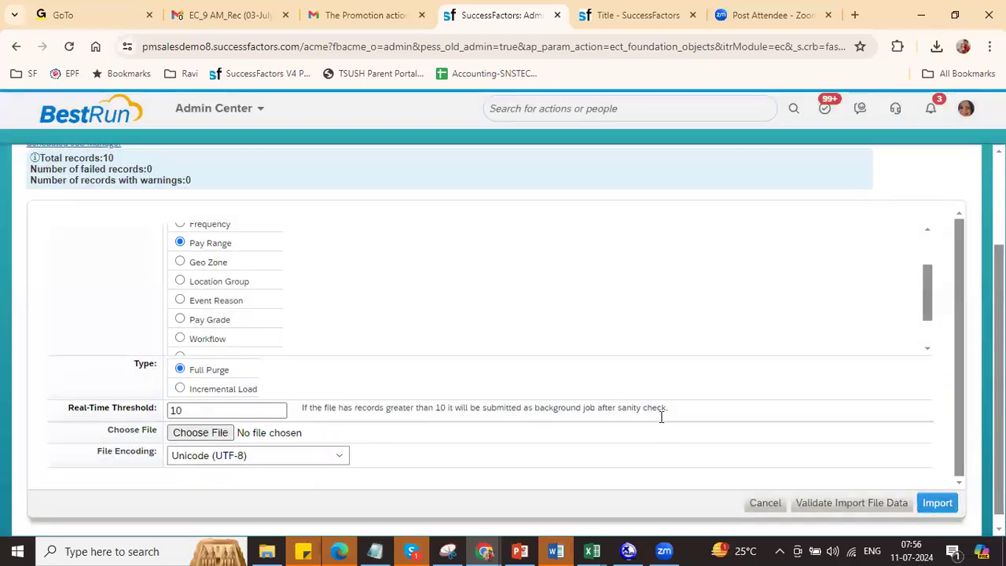
key(alt+Tab)
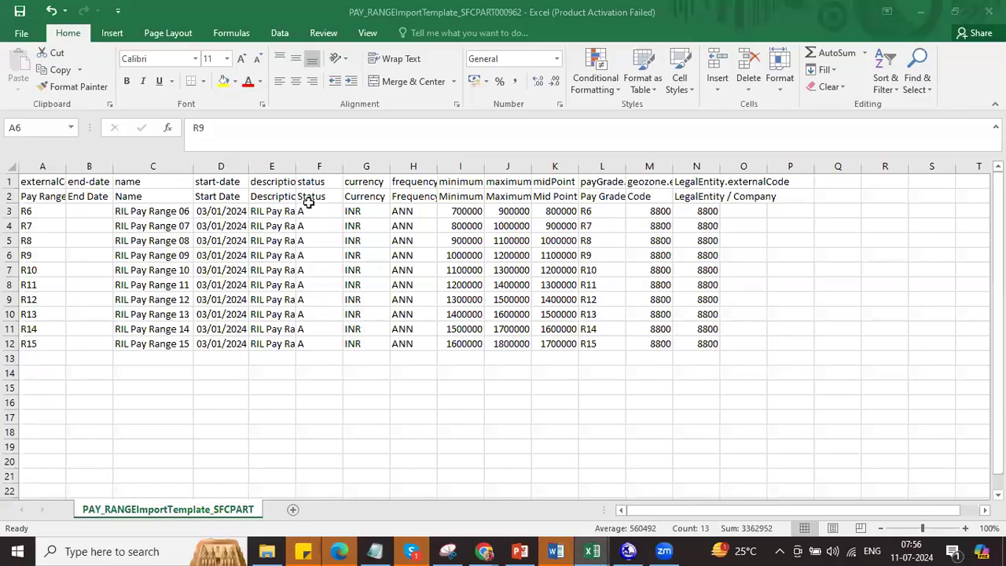
Step: Set R6's start date in D3 to 01/01/2024 and save the template as CSV
click(234, 210)
click(219, 129)
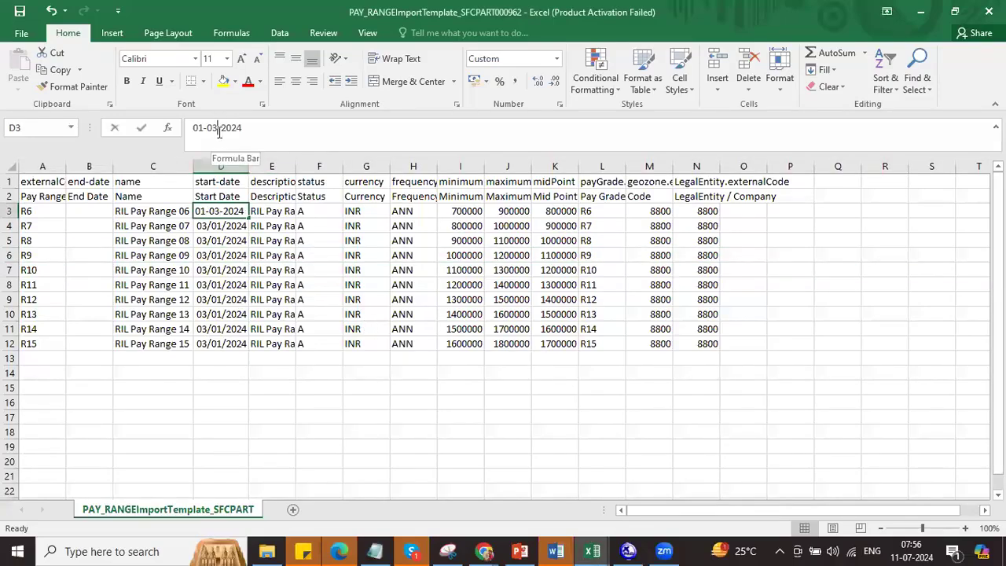
key(Return)
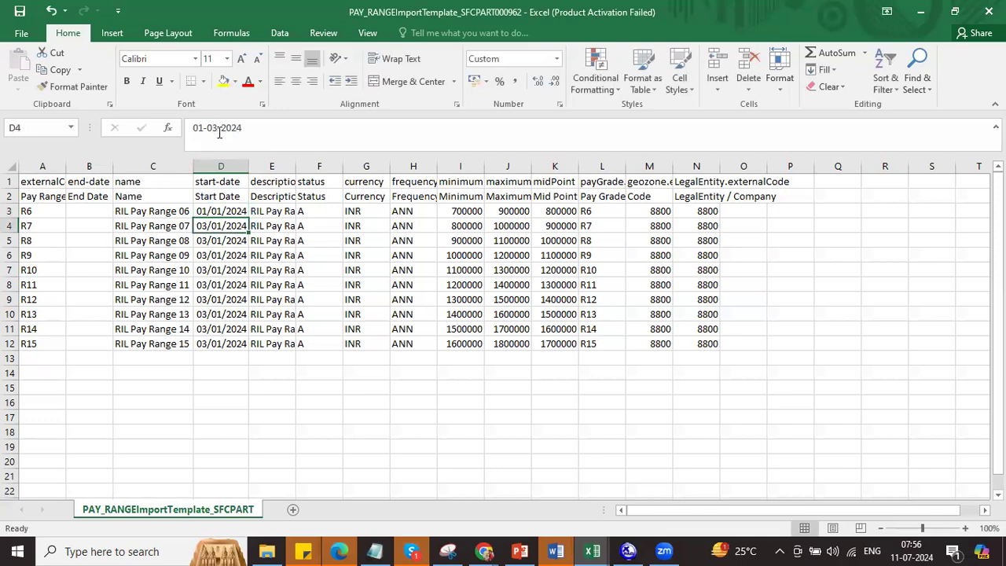
drag(221, 214, 231, 351)
click(260, 361)
click(286, 239)
click(235, 213)
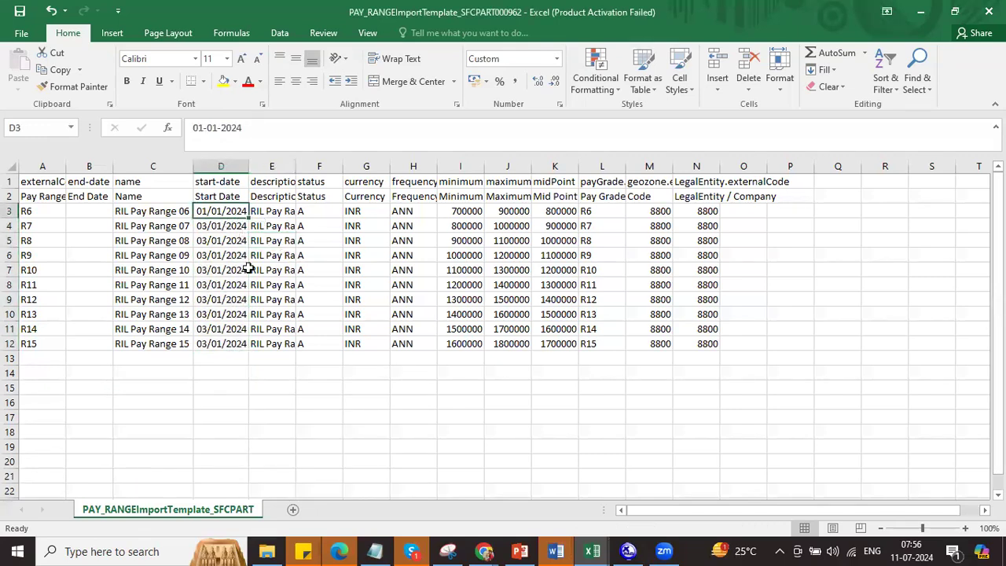
key(ctrl+s)
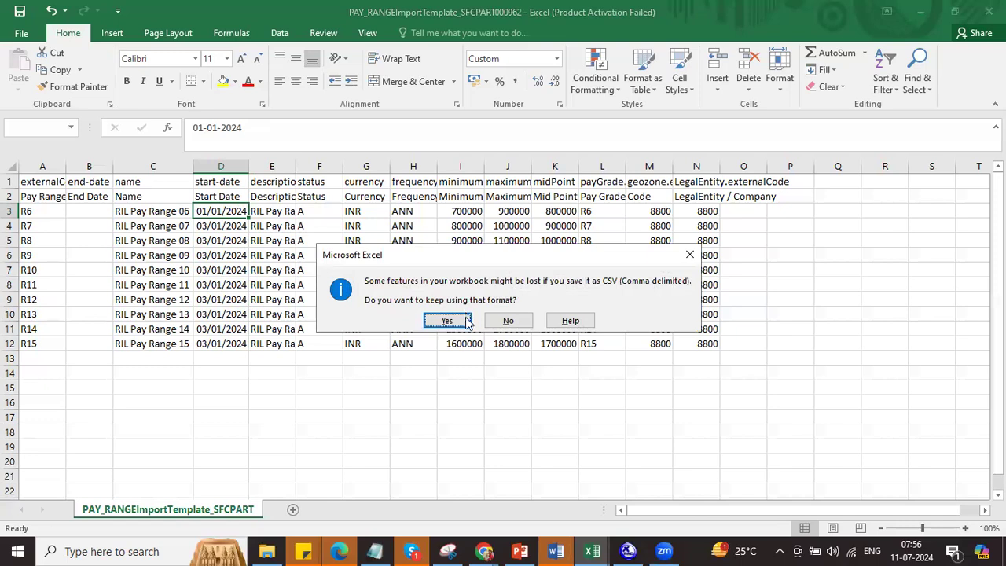
click(446, 320)
key(alt+Tab)
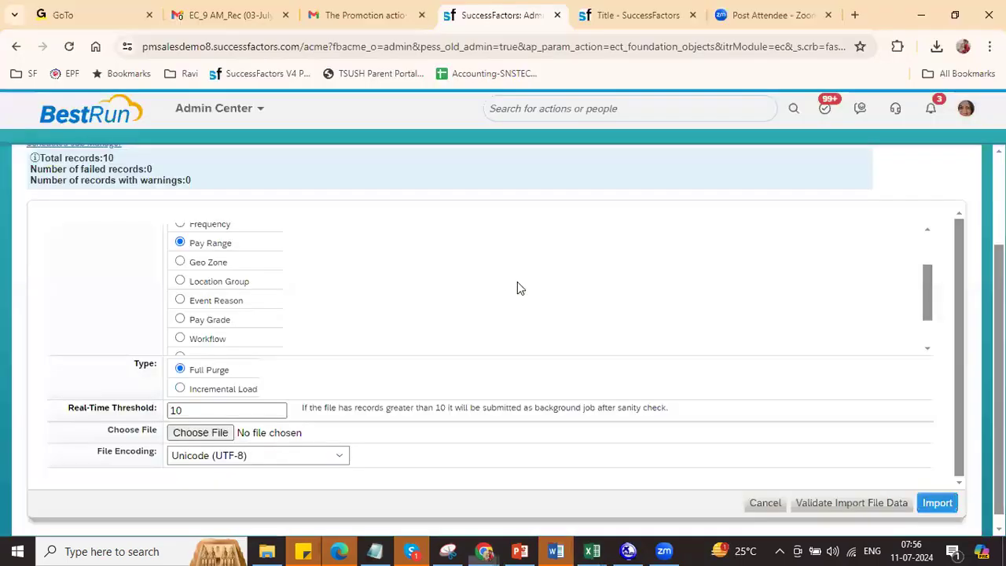
Step: Import the updated PAY_RANGE CSV from Downloads with Full Purge selected
click(209, 434)
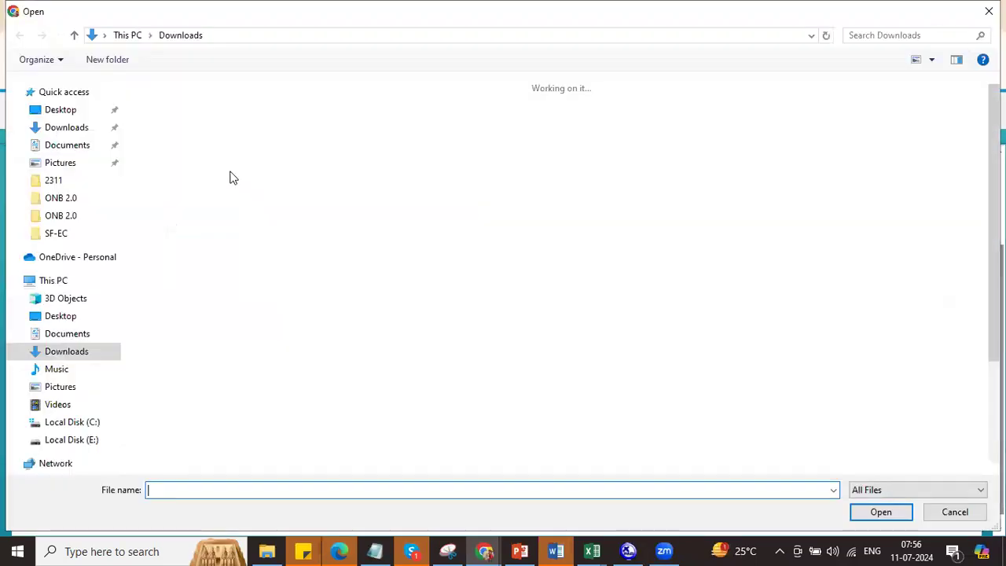
double_click(187, 145)
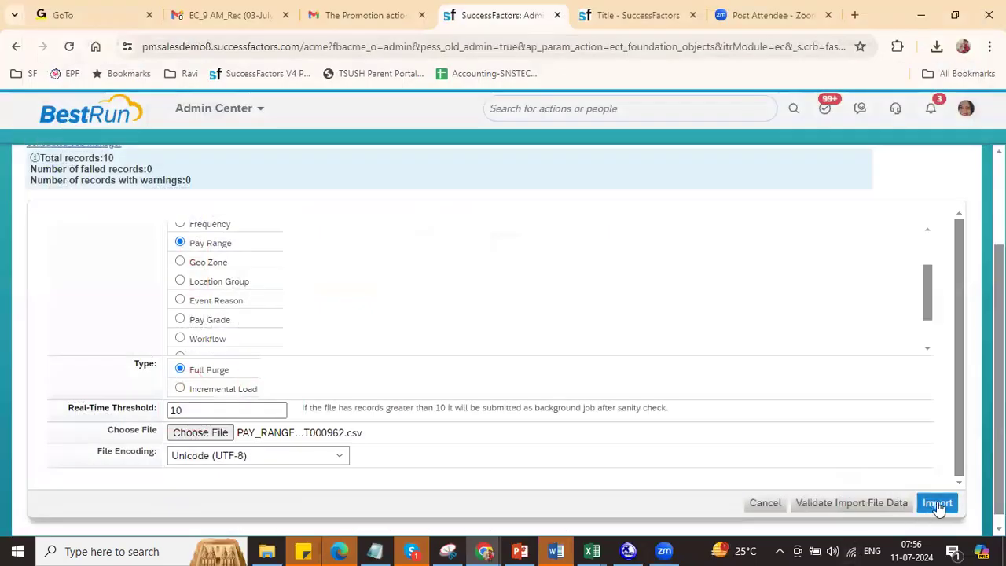
click(938, 500)
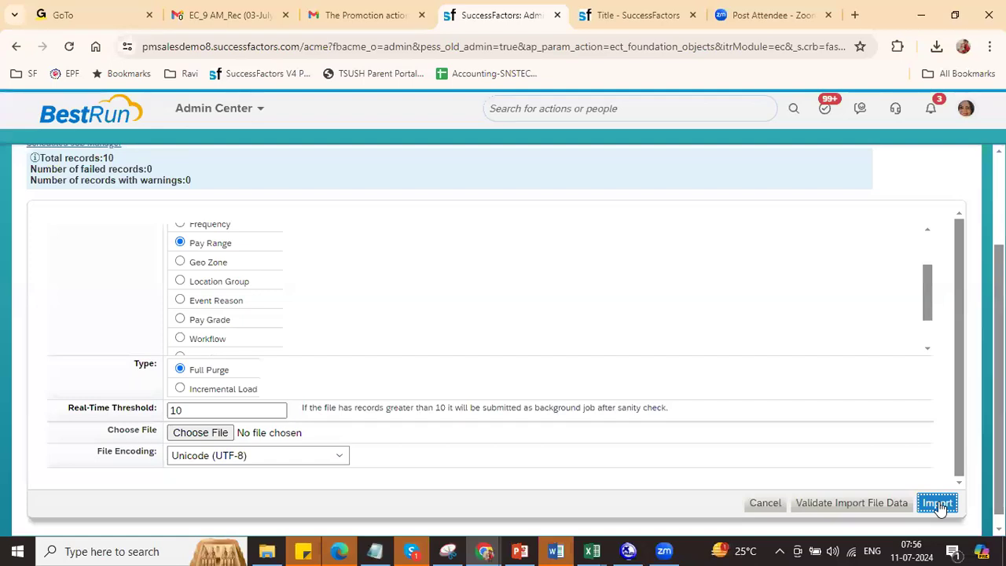
click(632, 15)
Step: Open RIL Pay Range 06 (R6) and then R7 to check each has one record
text(RIL)
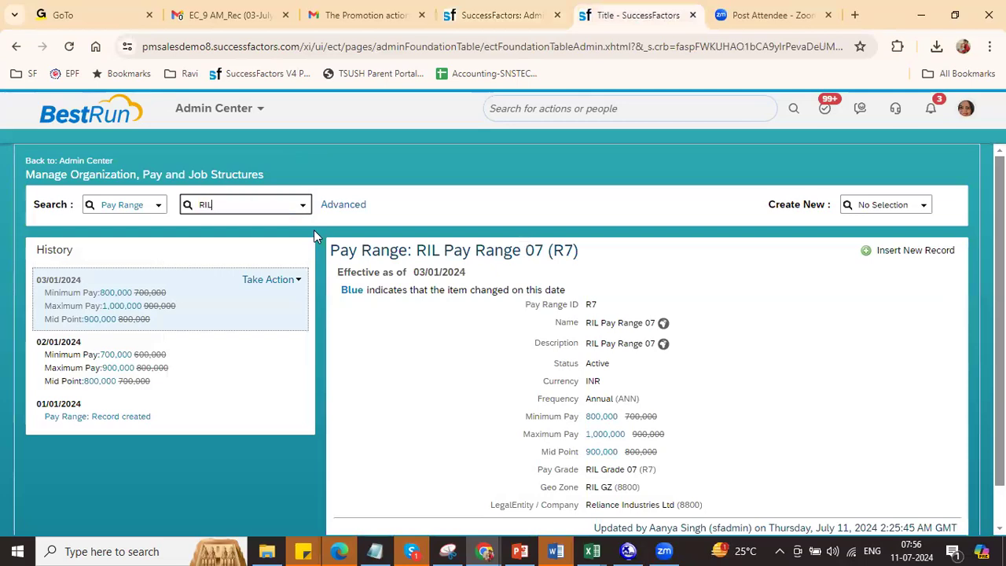
click(273, 224)
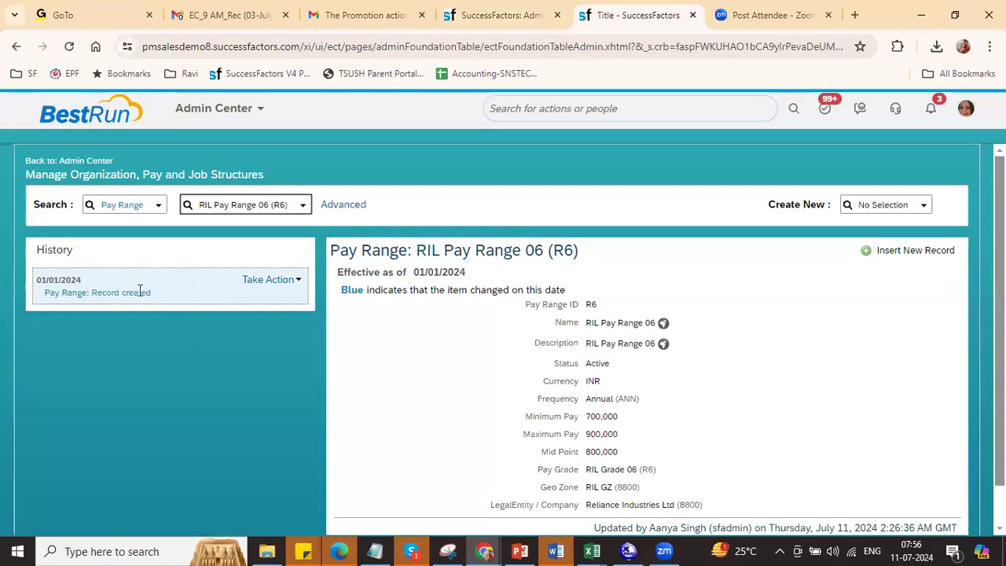
triple_click(276, 204)
text(R7)
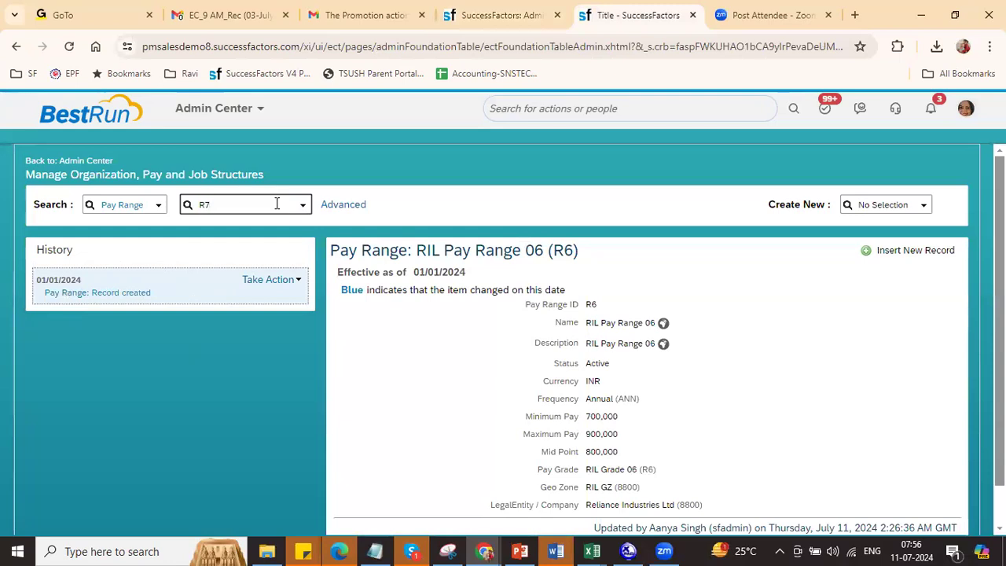
click(256, 236)
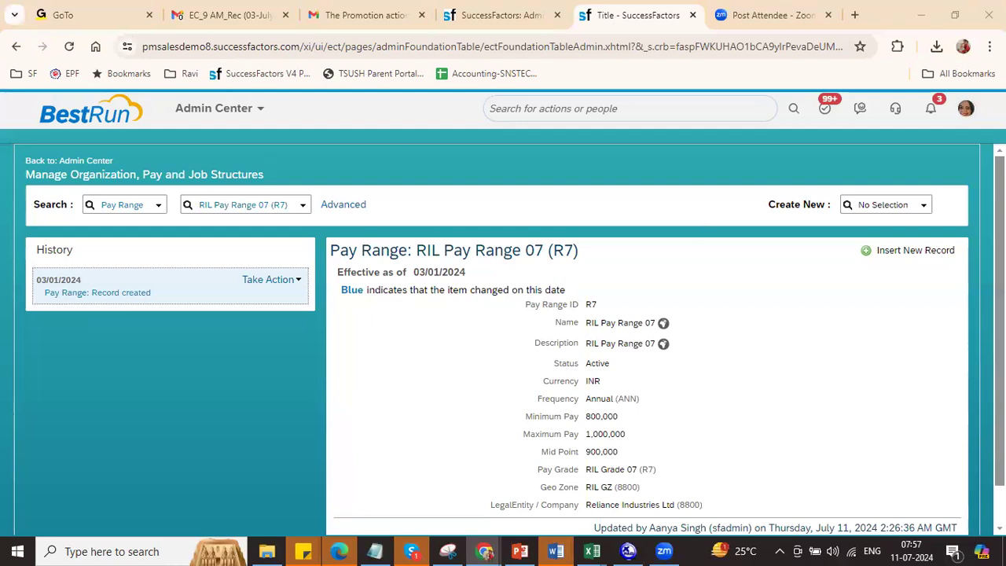
click(244, 204)
scroll(502, 338, down, 1)
scroll(503, 338, up, 1)
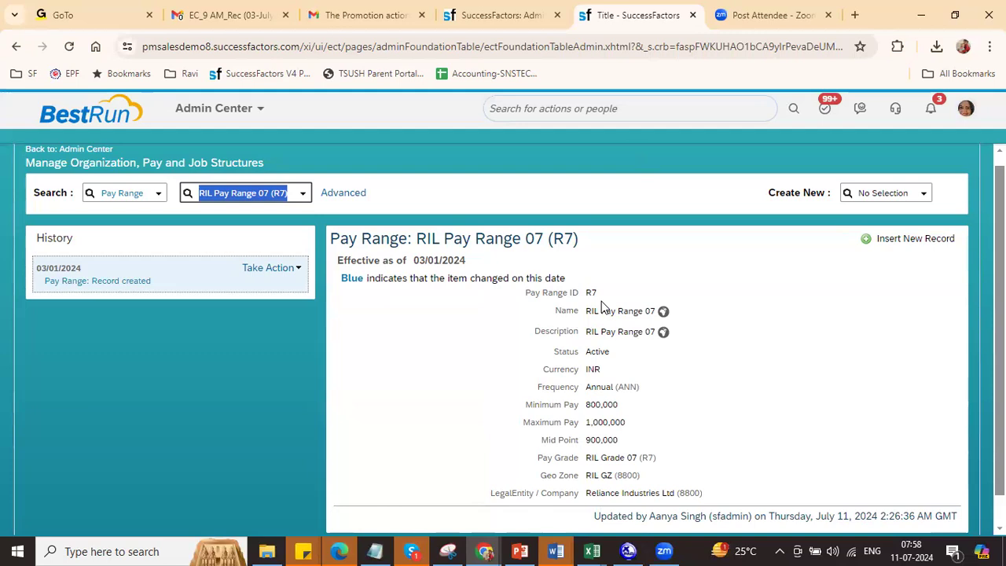
Step: Enter MDF in C205 and 'Import and Export Data' in D205 of the training notes
key(alt+Tab)
key(alt+Tab)
key(alt+Tab)
key(alt+Tab)
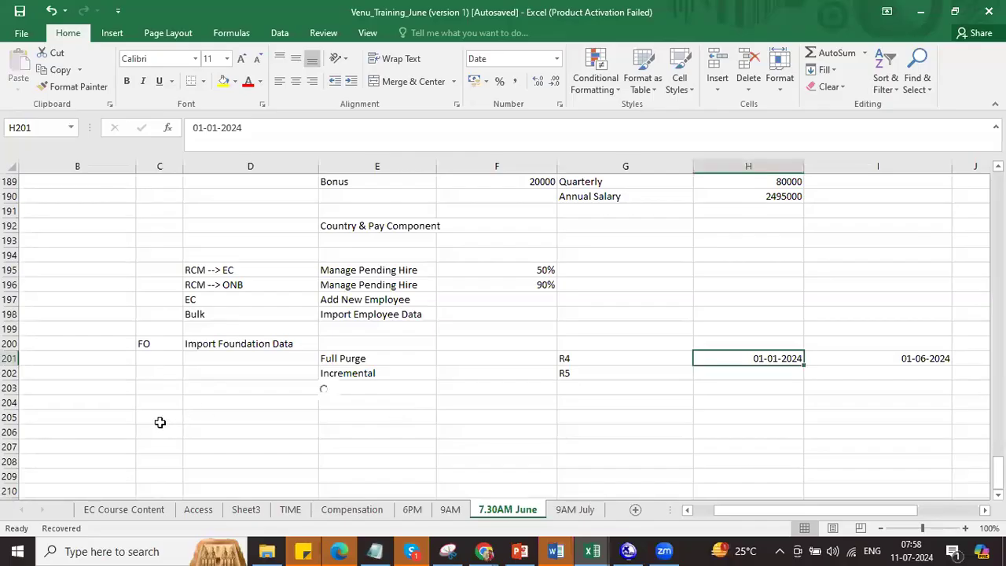
click(159, 423)
text(MDF)
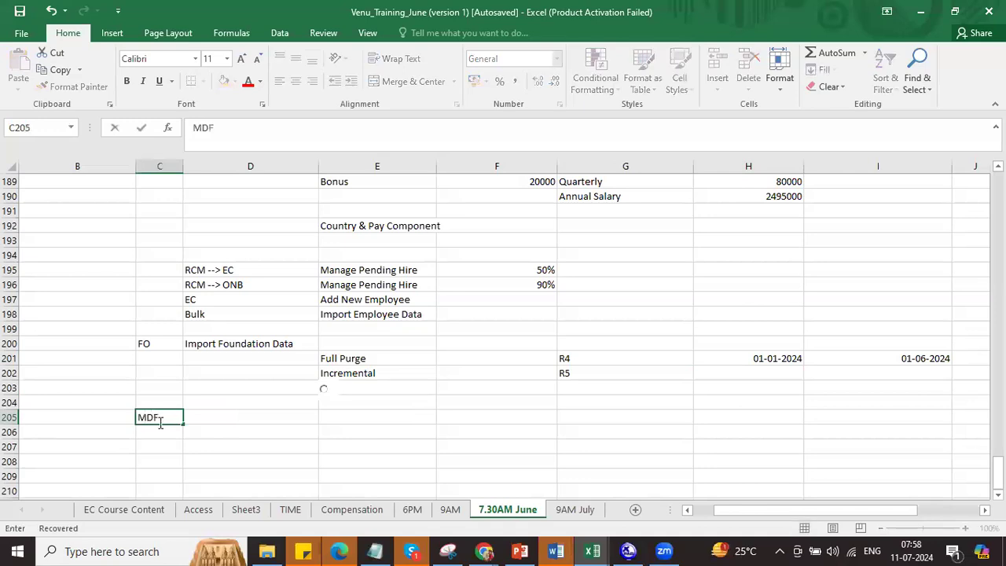
key(Tab)
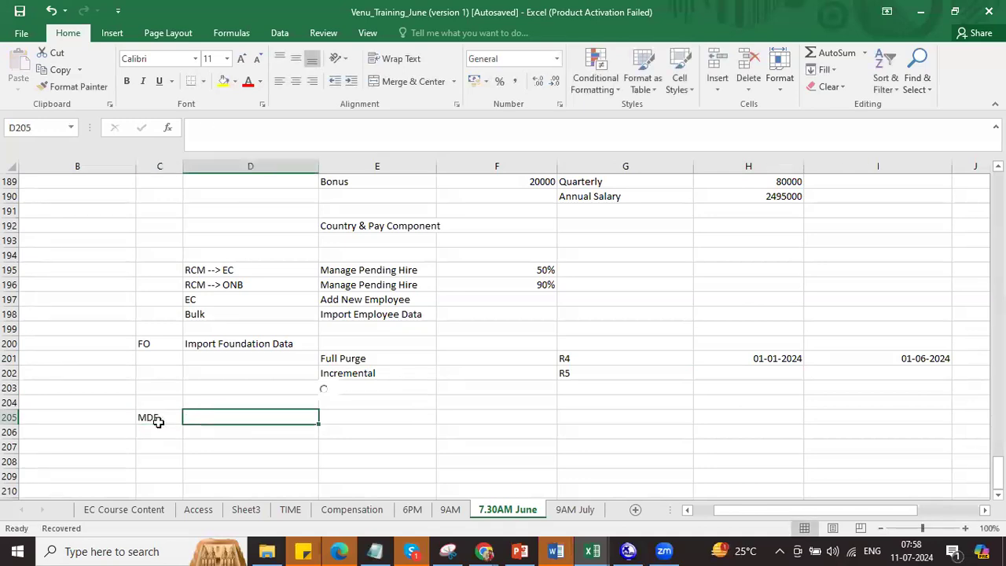
text(Import )
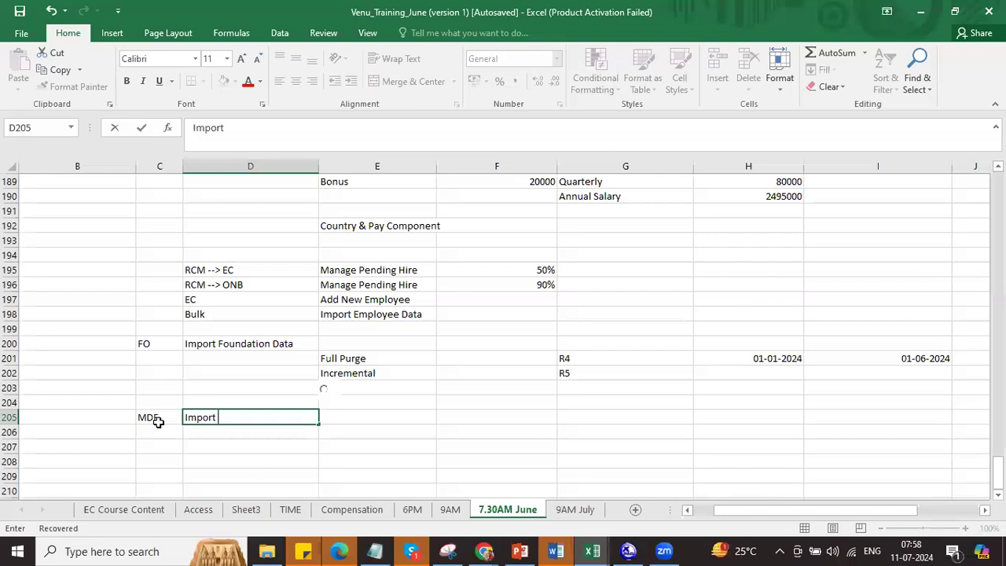
text(and Expor)
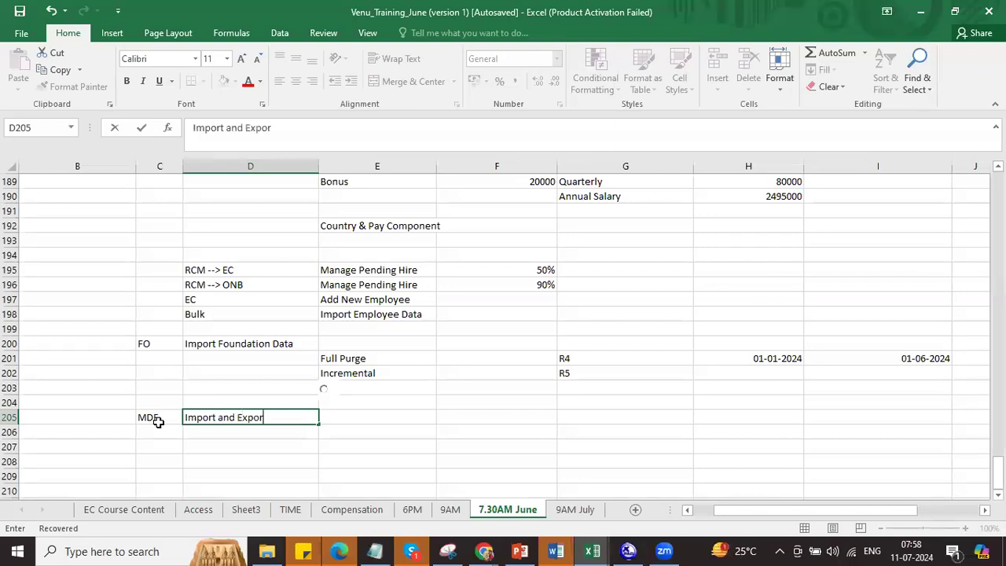
text(t Data)
click(228, 343)
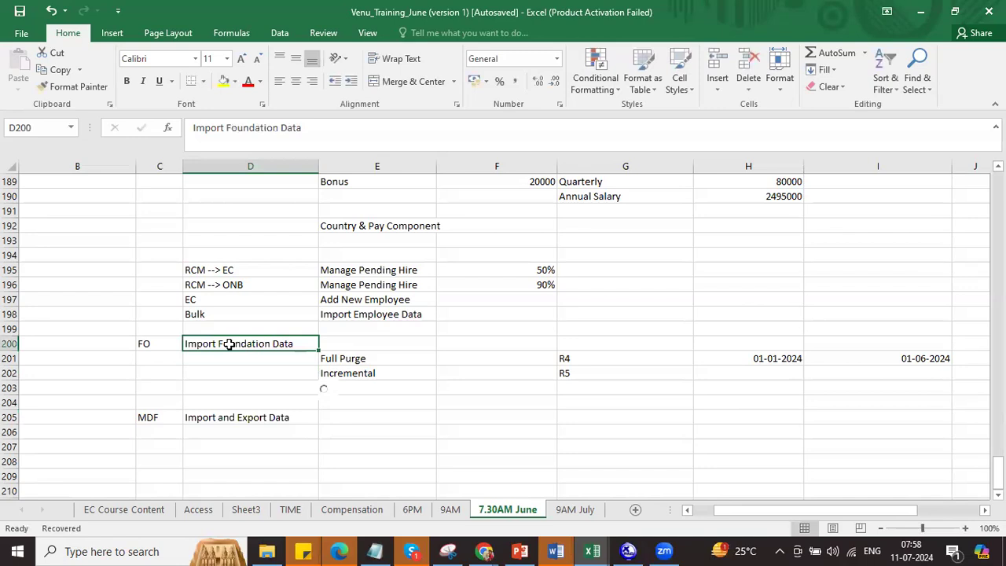
click(241, 428)
click(238, 419)
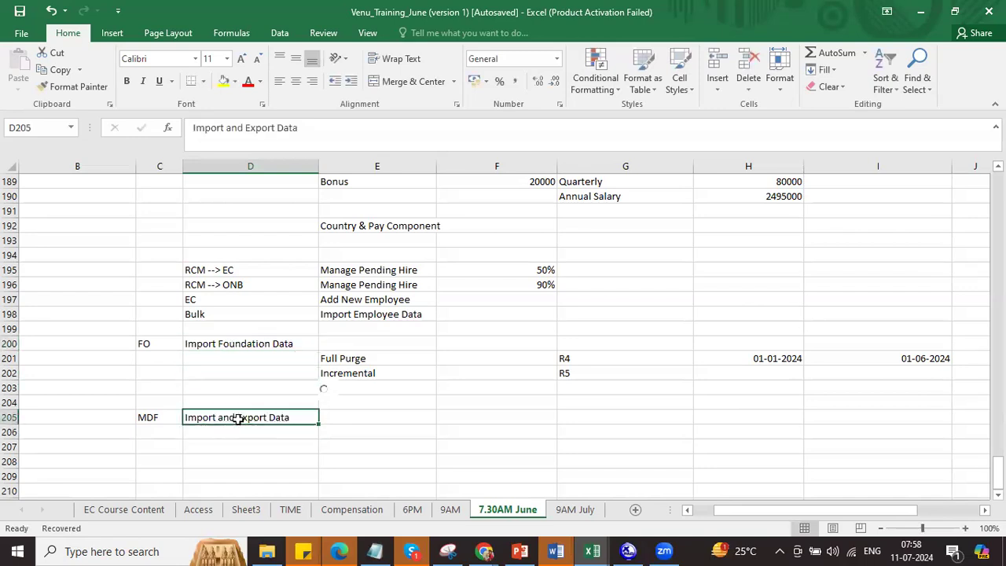
key(alt+Tab)
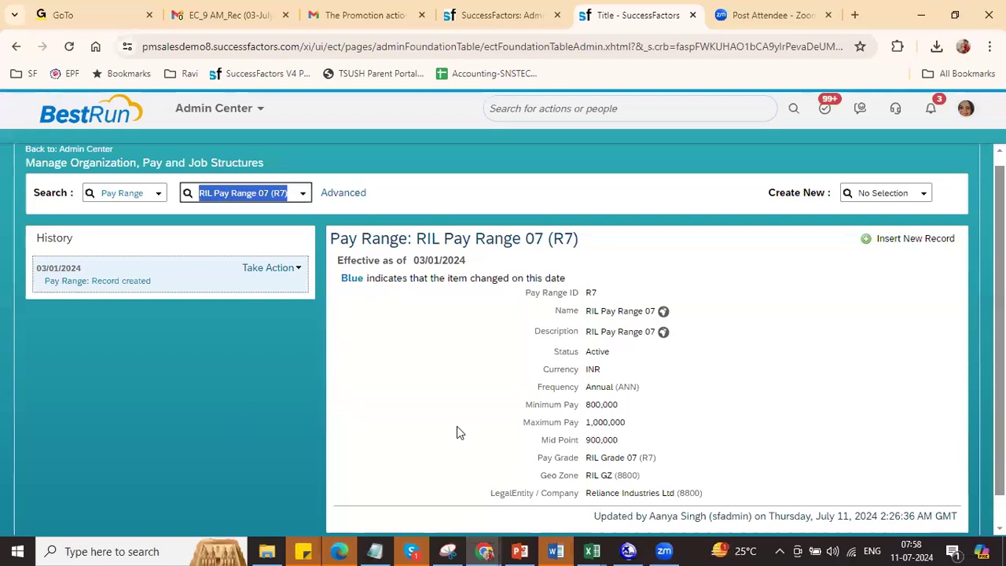
Step: Find 'imp and exp' in admin search, open Import and Export Data, and expand its action list
click(497, 9)
click(531, 112)
text(i)
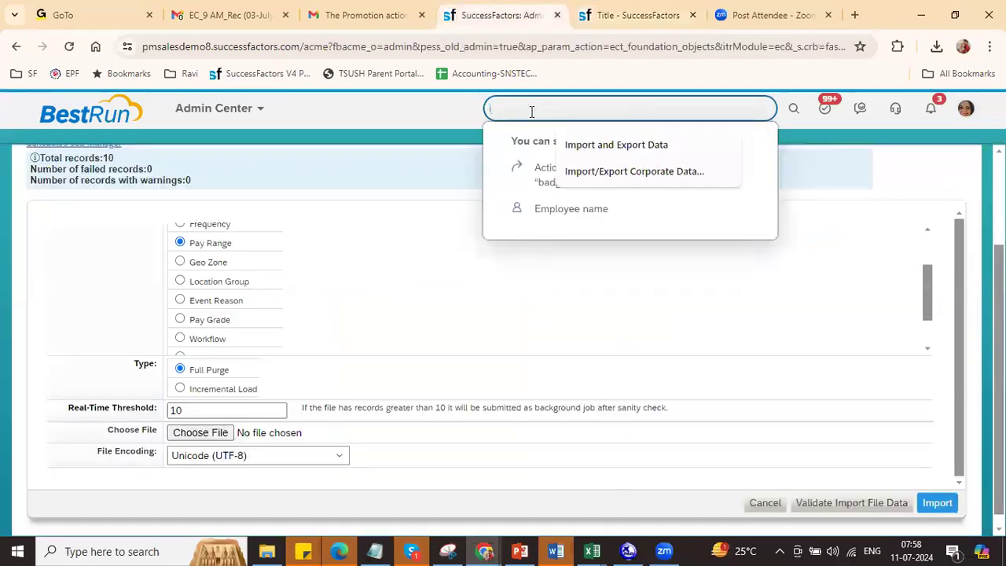
text(mp and exp)
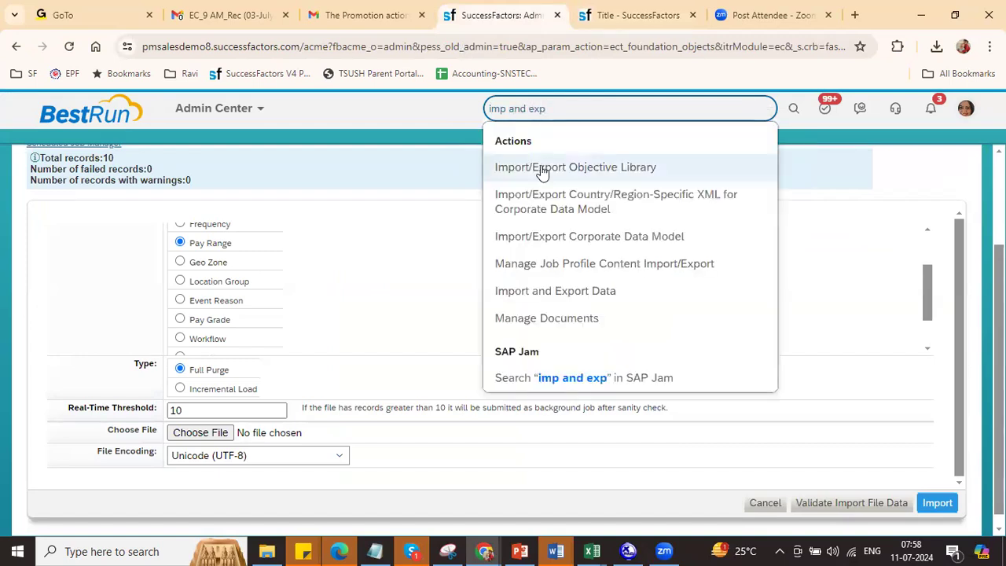
click(546, 303)
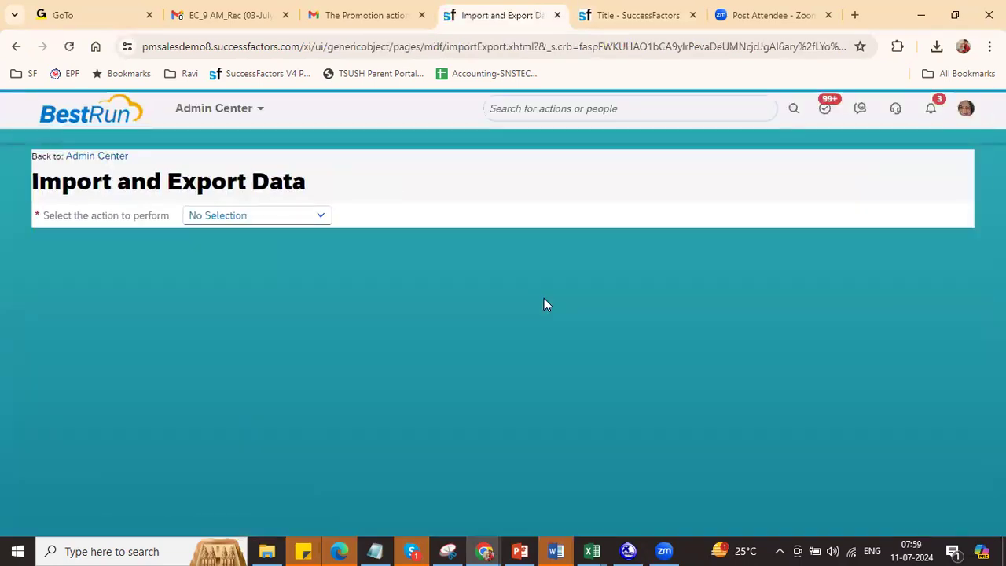
drag(35, 215, 168, 217)
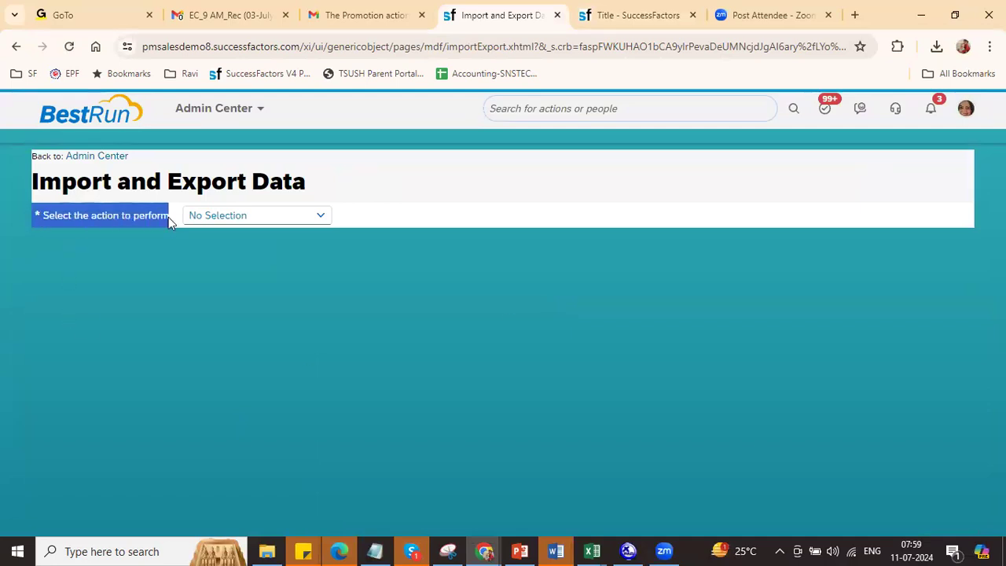
click(327, 226)
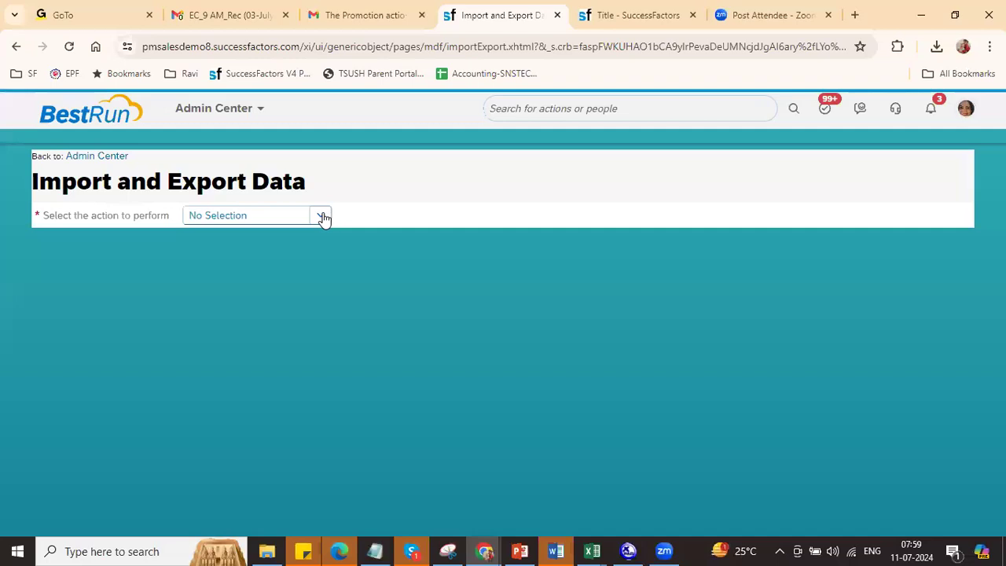
click(322, 218)
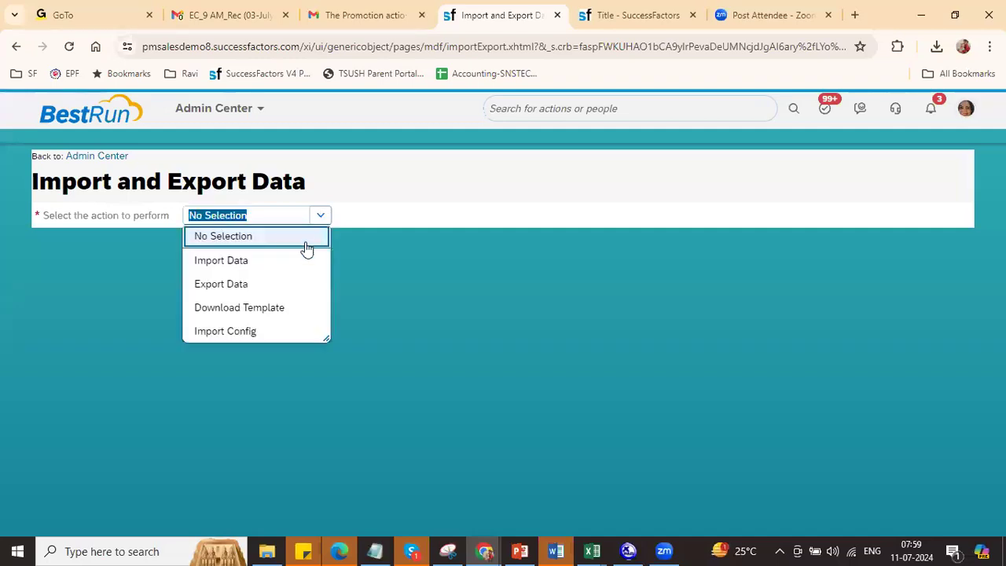
Step: Export Data for the Position object with Include dependencies set to No
click(254, 289)
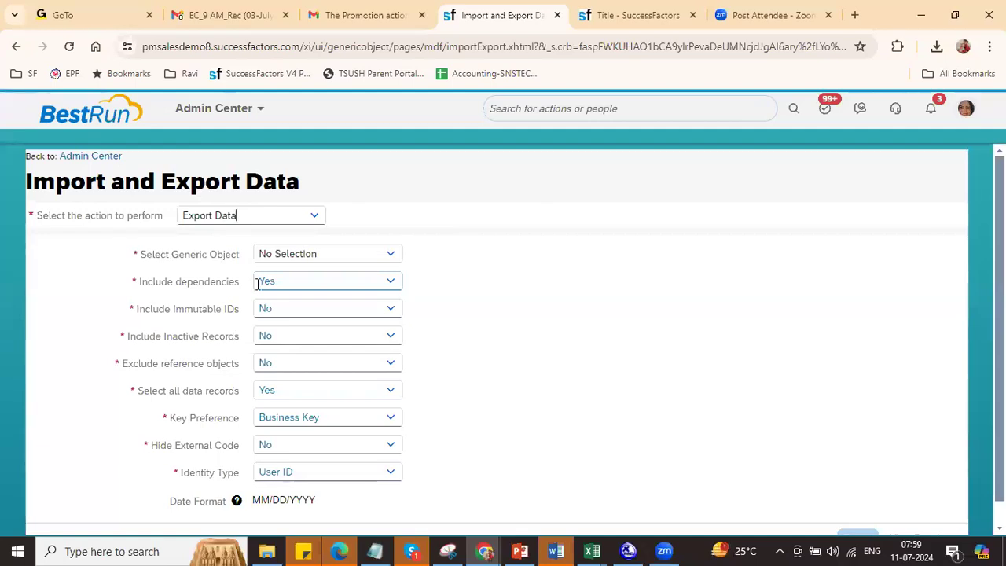
click(322, 263)
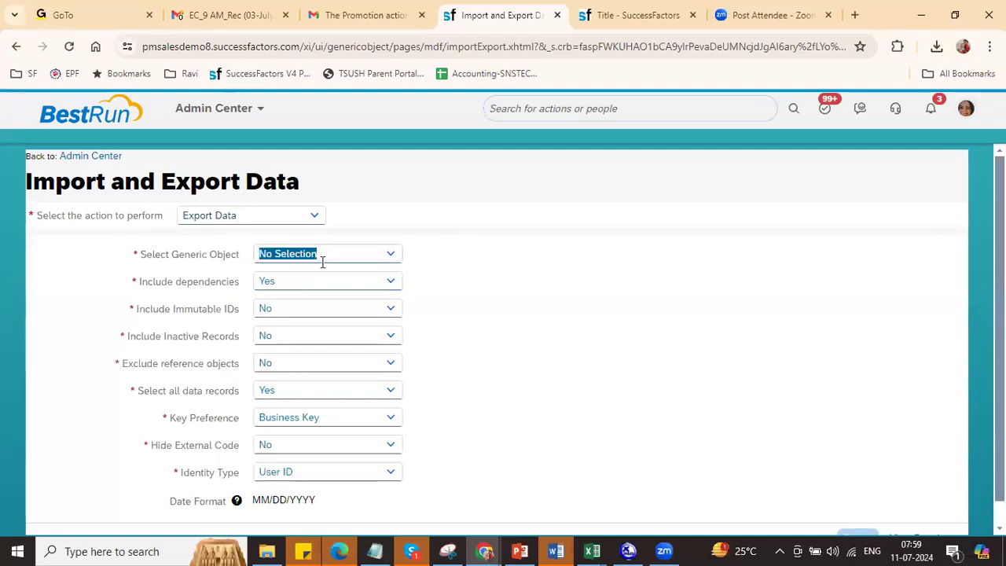
text(posi)
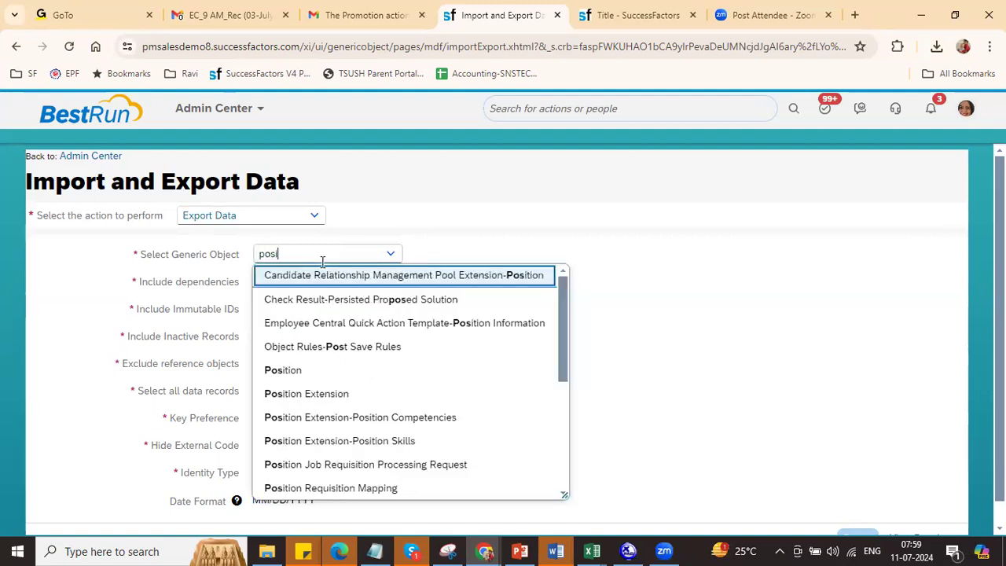
text(t)
click(319, 331)
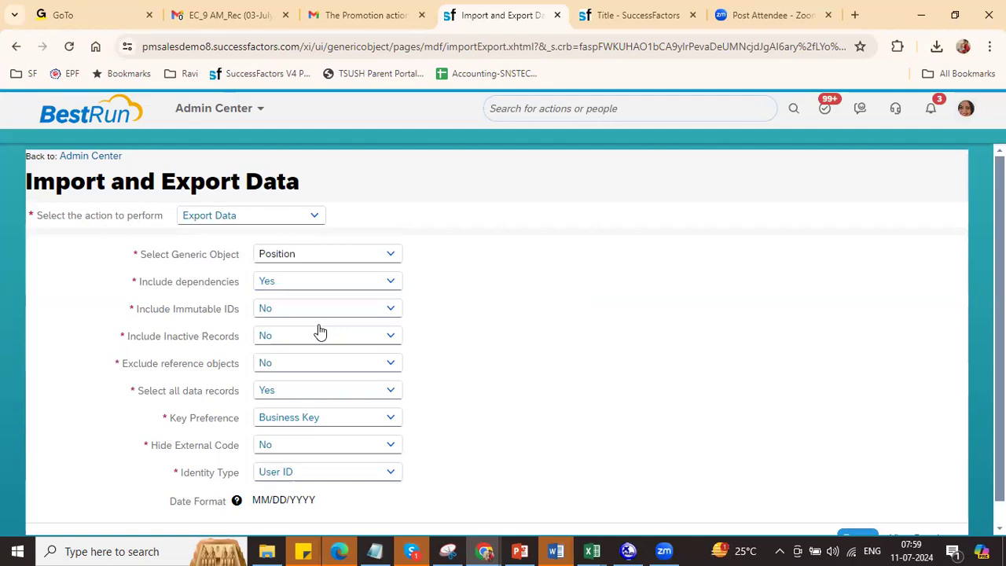
drag(139, 280, 242, 288)
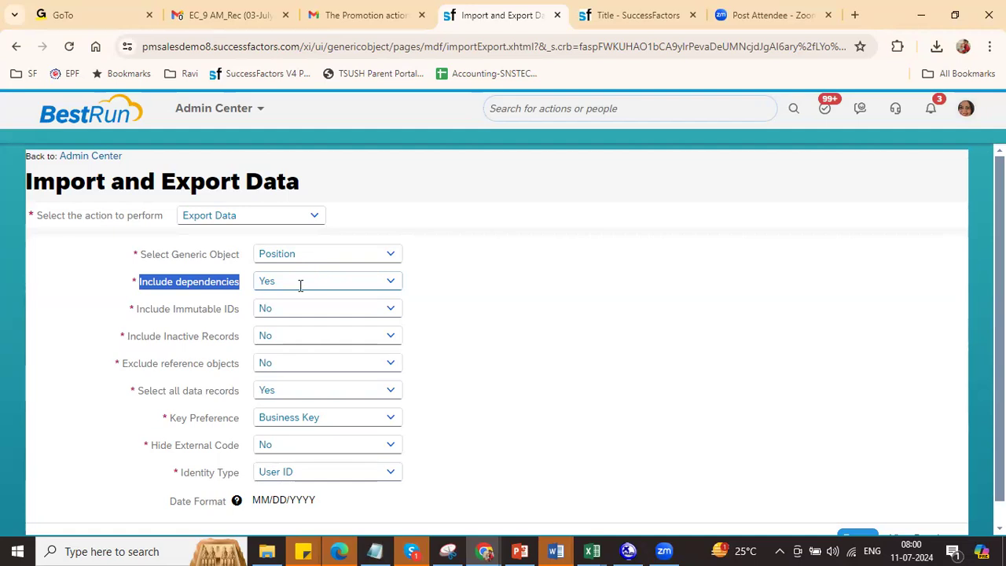
click(385, 288)
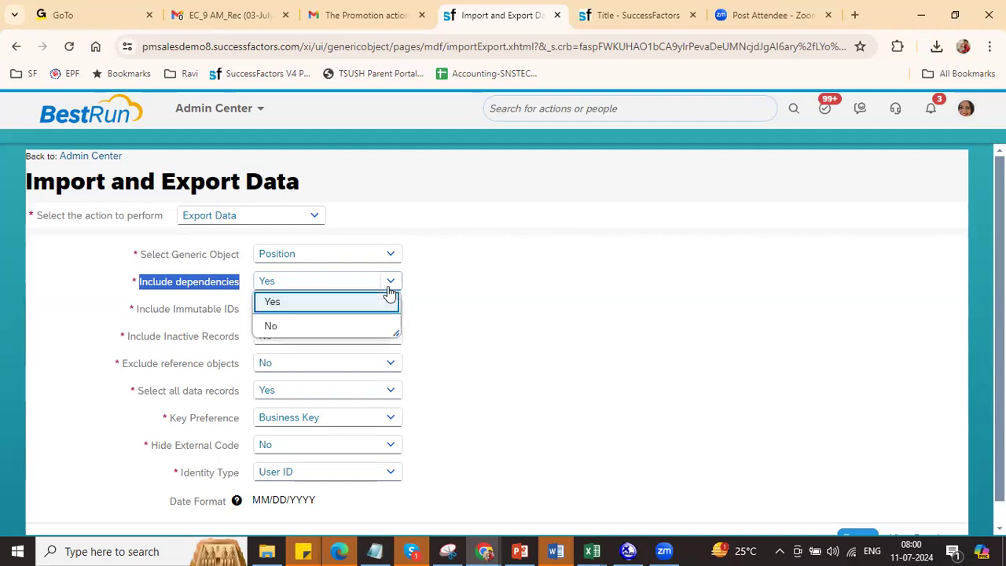
click(325, 326)
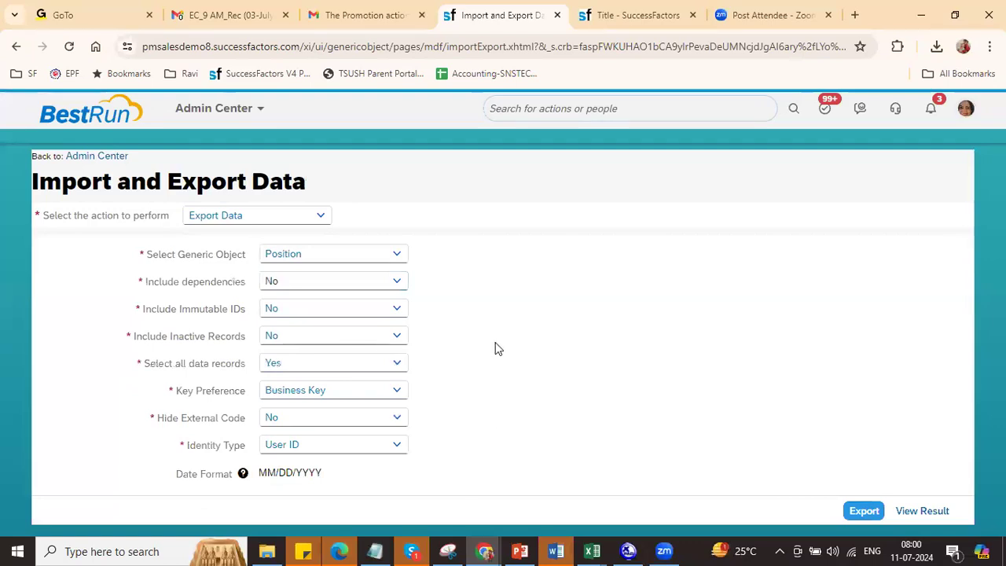
click(863, 511)
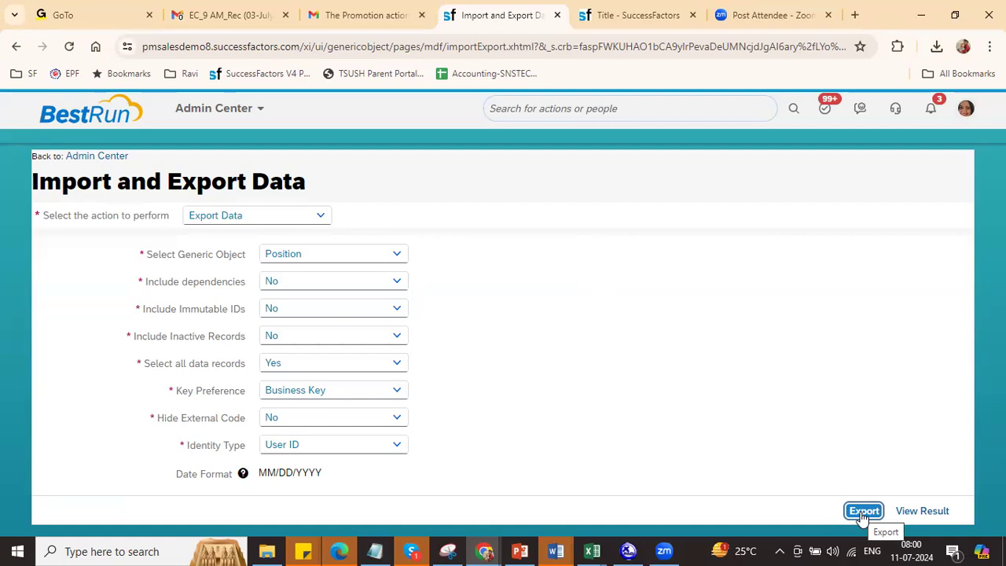
Step: In the SuccessFactors tab, search 'sched job man' and open Scheduled Job Manager
click(628, 11)
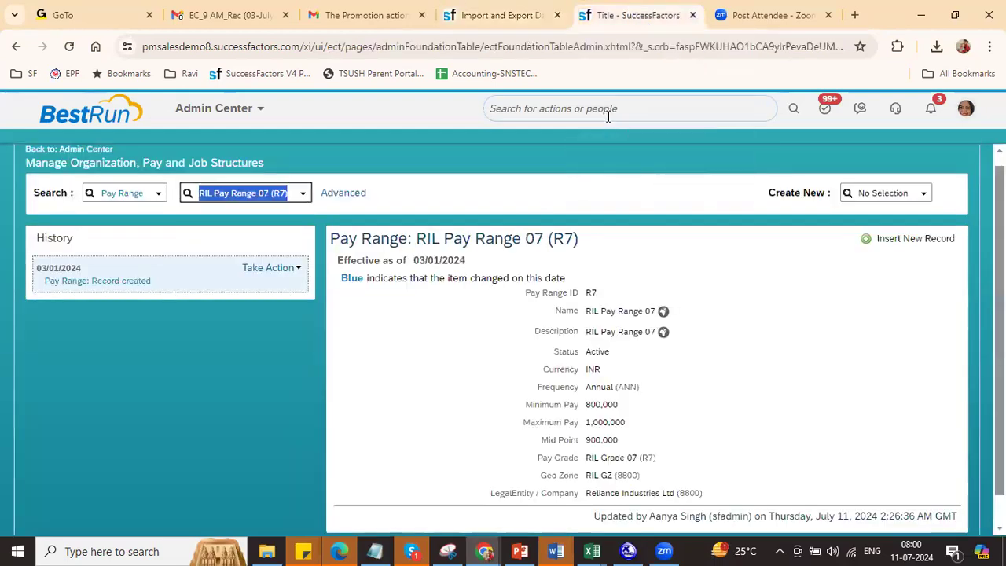
click(608, 114)
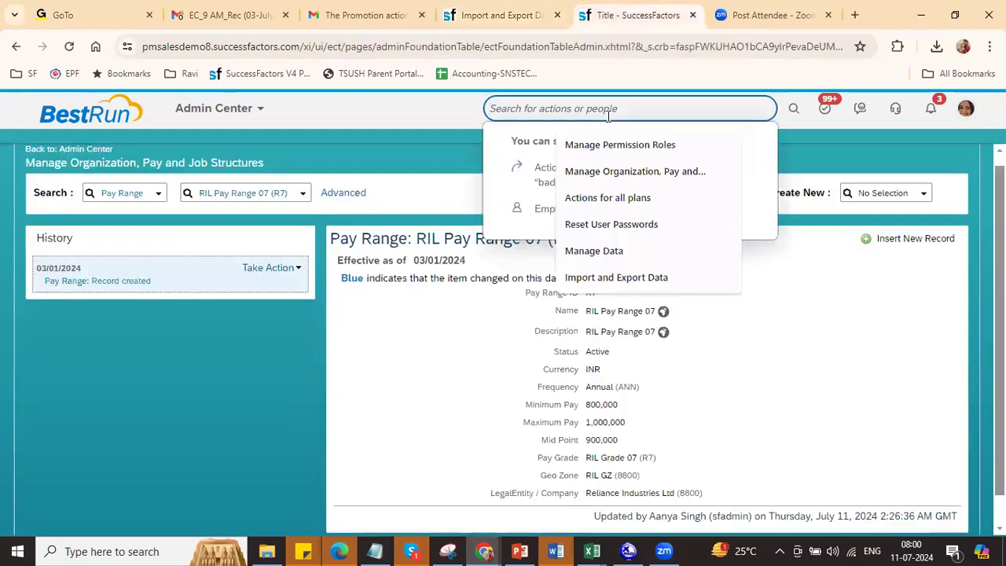
text(sc)
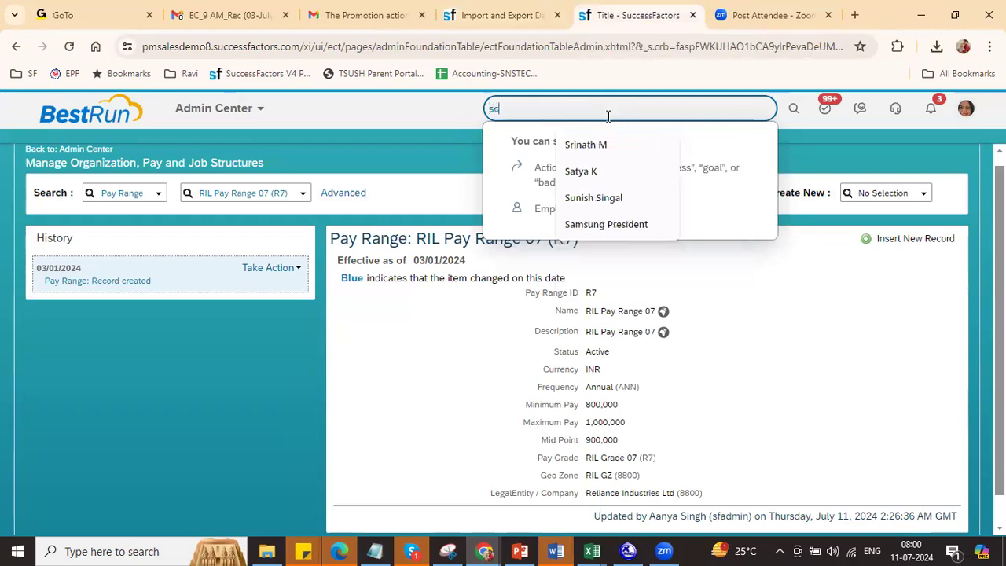
text(hed job man)
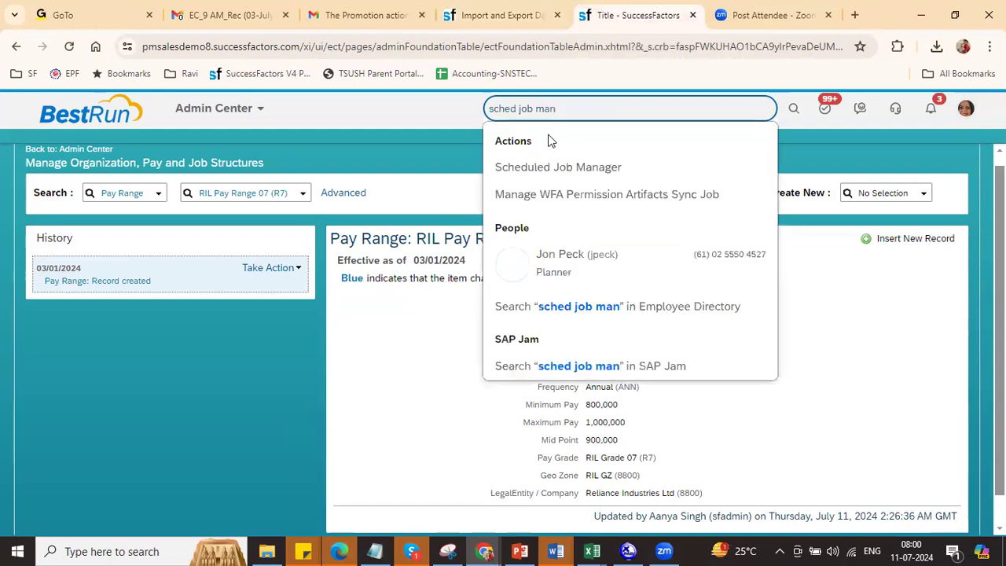
click(558, 181)
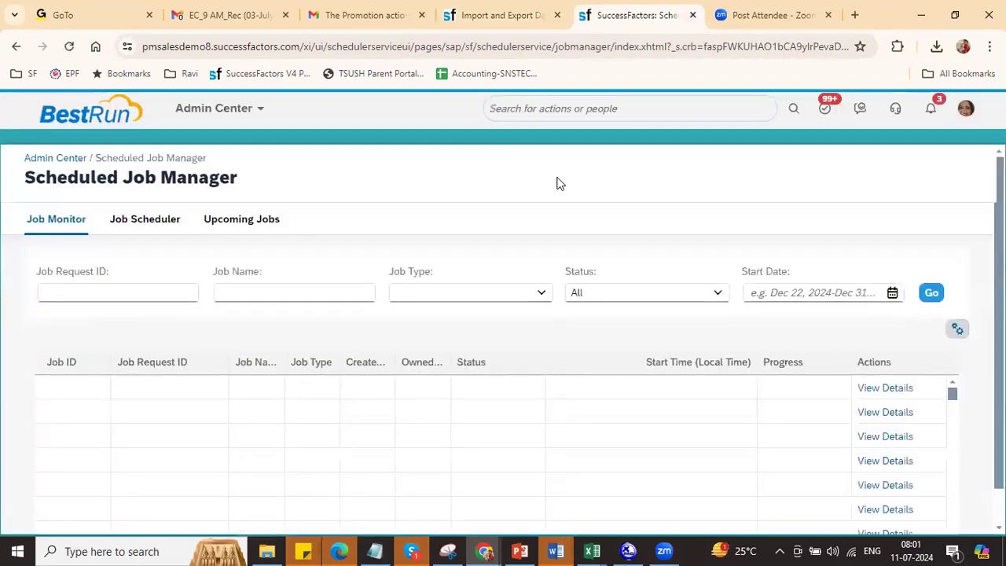
Step: Widen Job Name, narrow Job Request ID, then hide the Owned By and Job Request ID columns
drag(284, 407, 349, 412)
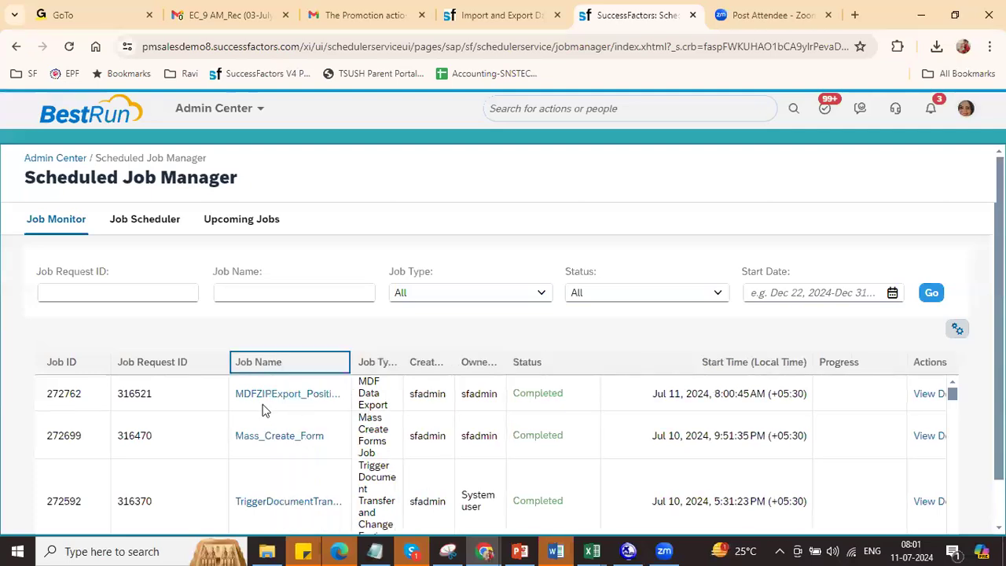
drag(228, 403, 207, 411)
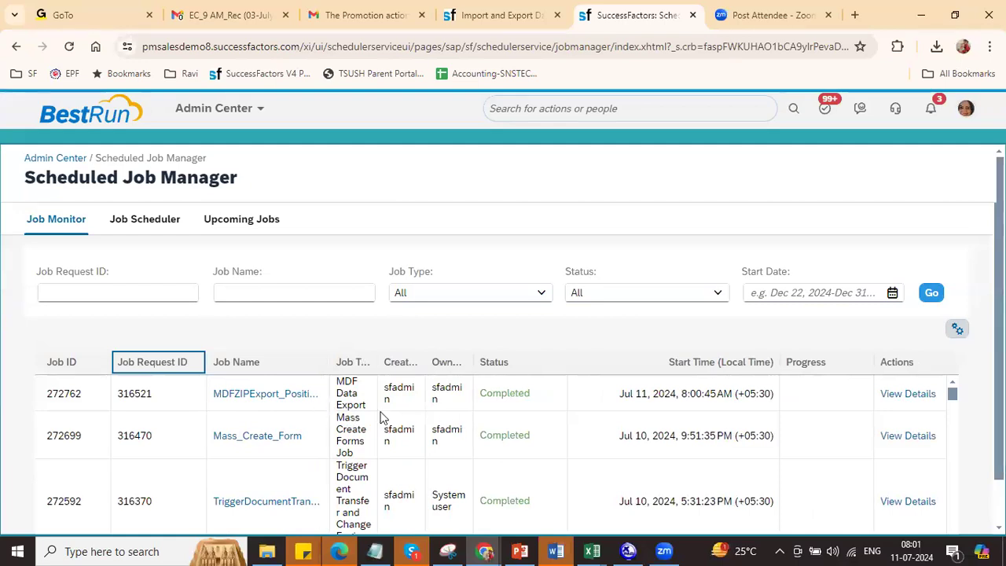
click(957, 328)
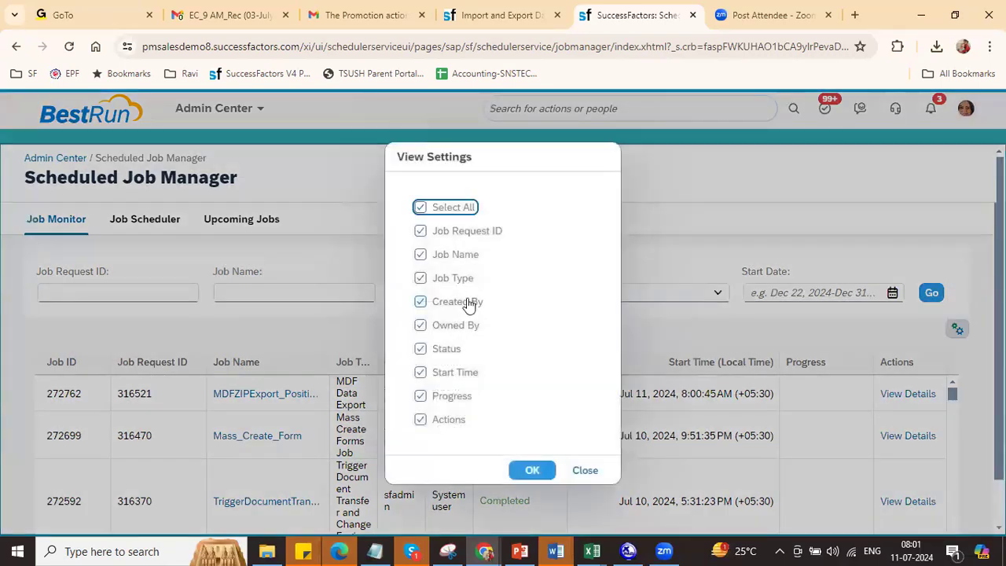
click(473, 332)
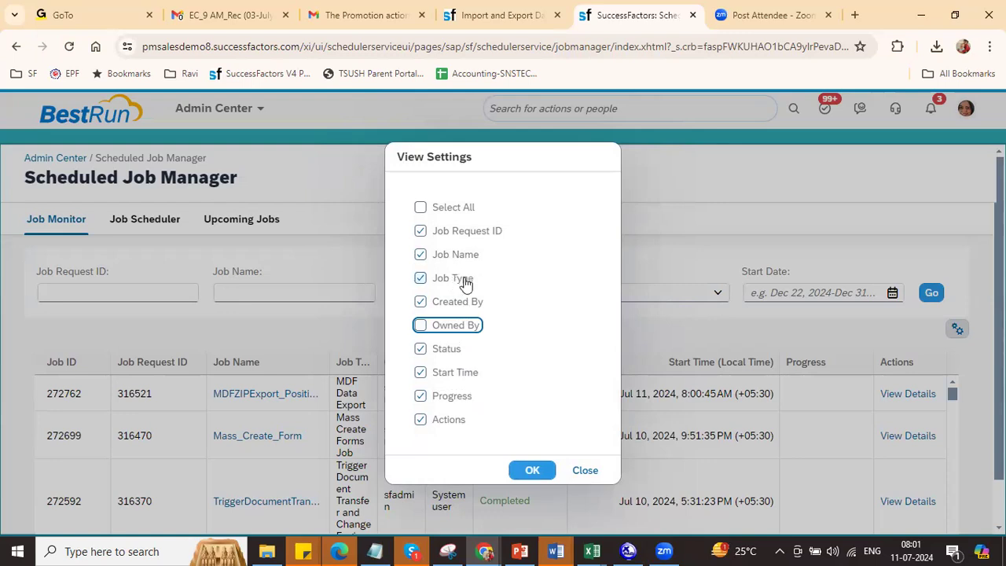
click(465, 232)
click(536, 469)
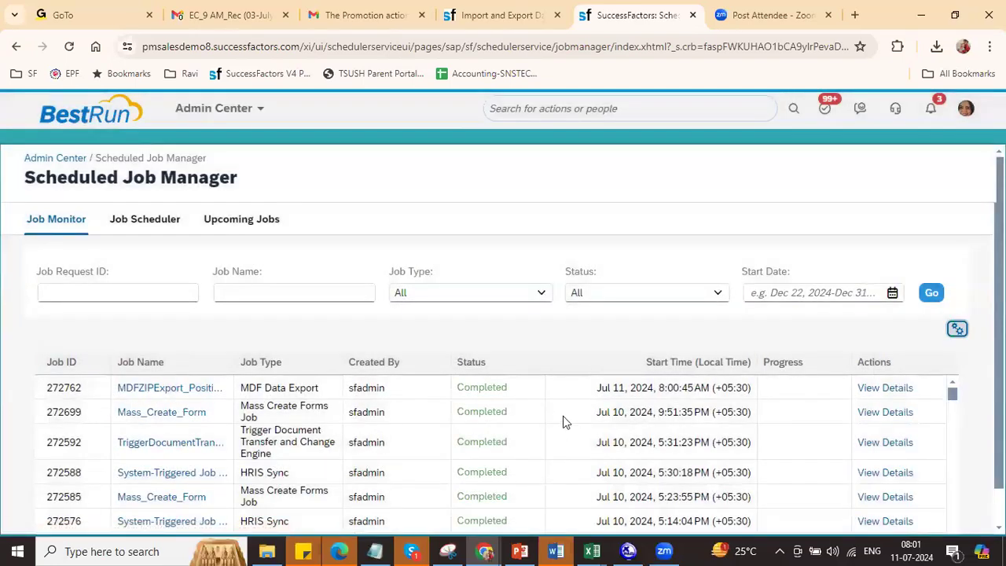
Step: Open the Position export job's run details and download its exported file
click(318, 391)
right_click(209, 401)
click(201, 371)
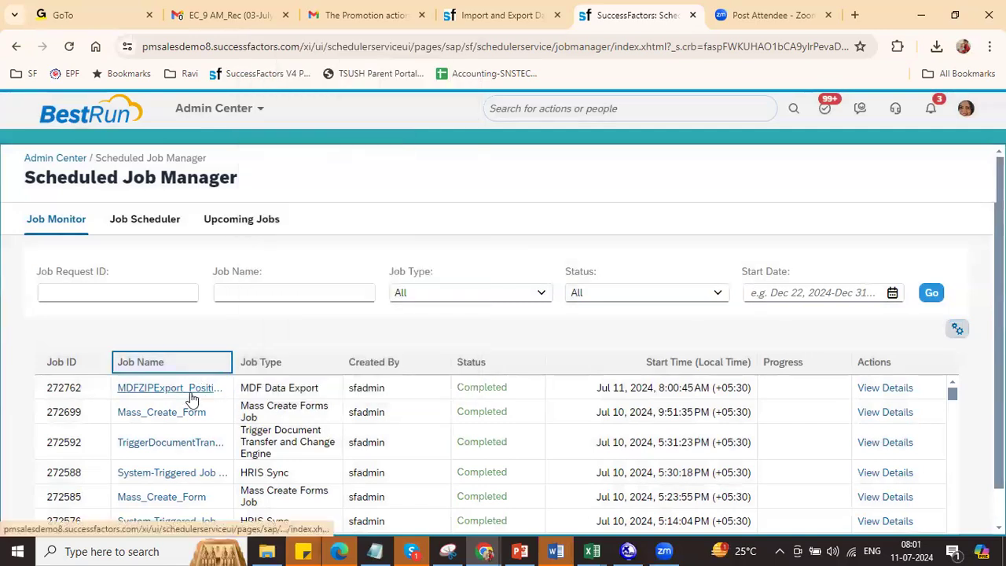
right_click(890, 395)
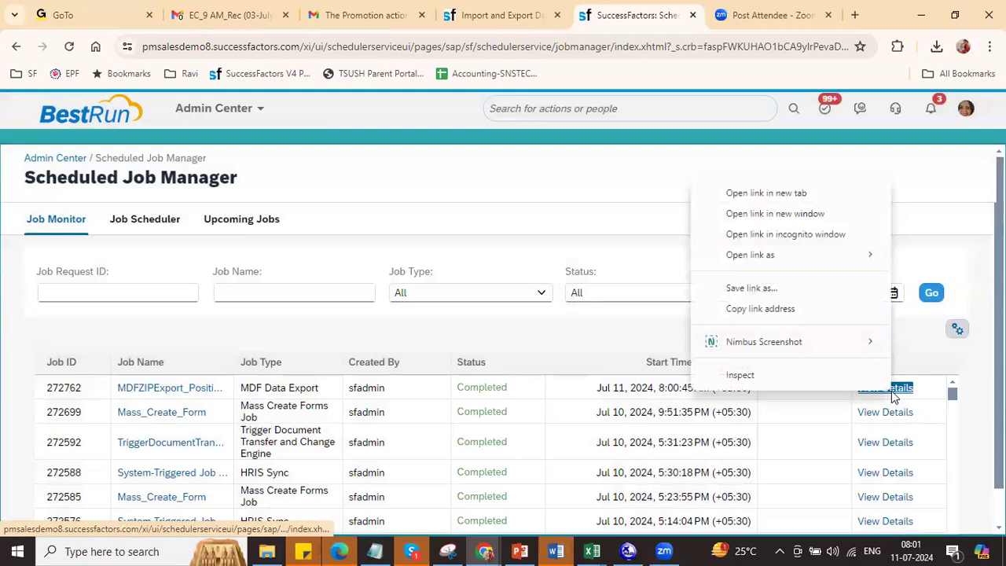
click(895, 395)
click(900, 396)
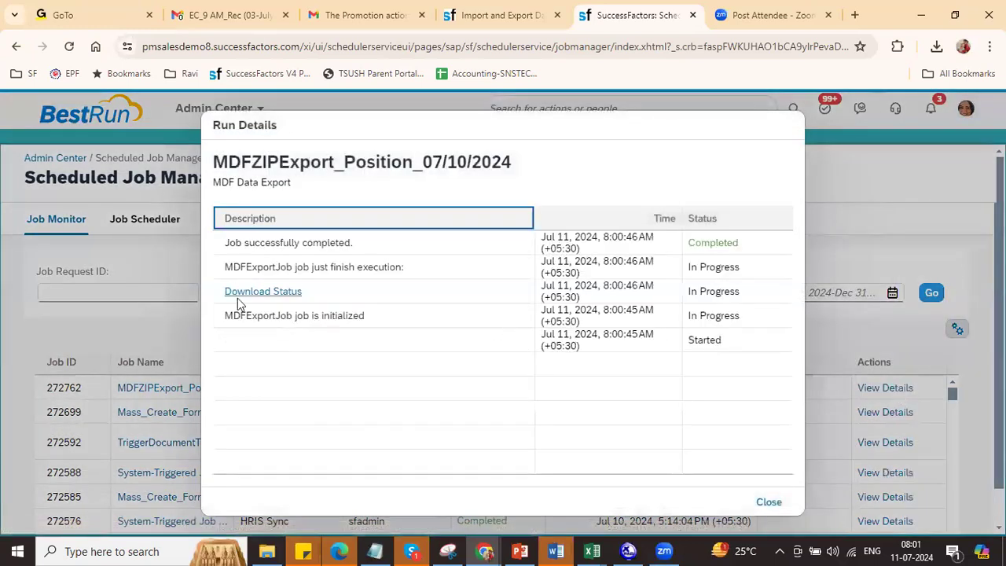
click(253, 295)
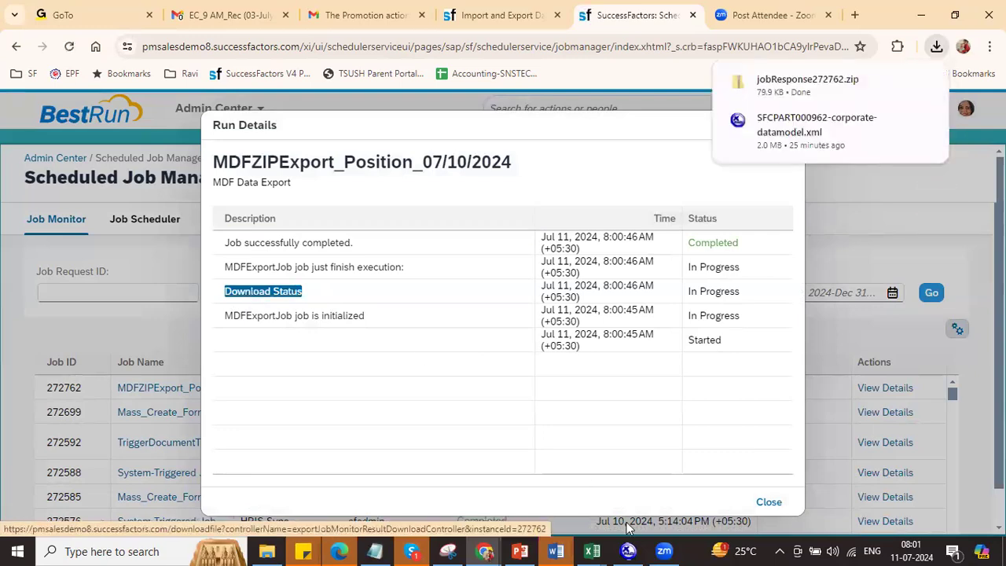
Step: Open the Position file from the downloaded jobResponse272762.zip in Excel
right_click(759, 503)
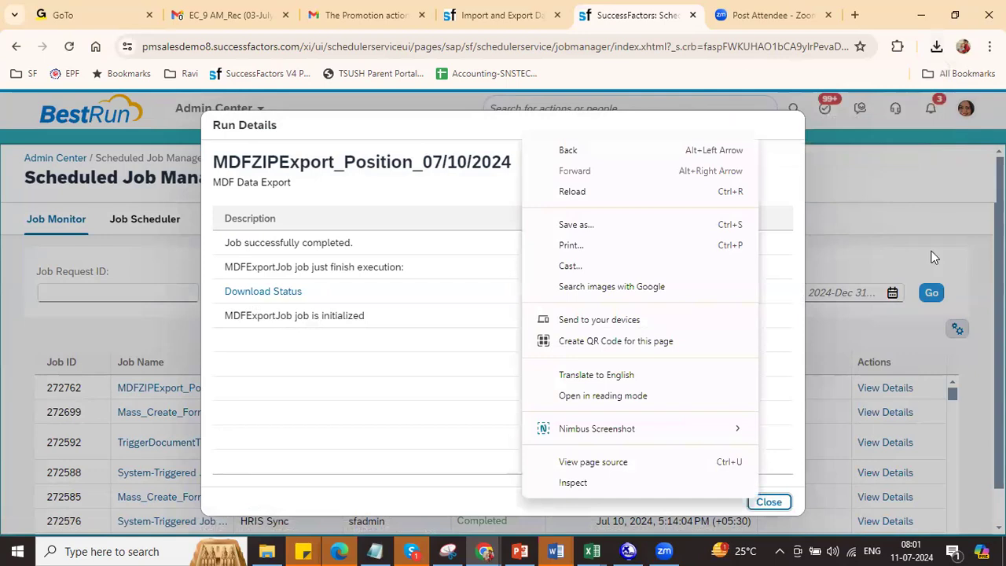
click(779, 503)
click(774, 503)
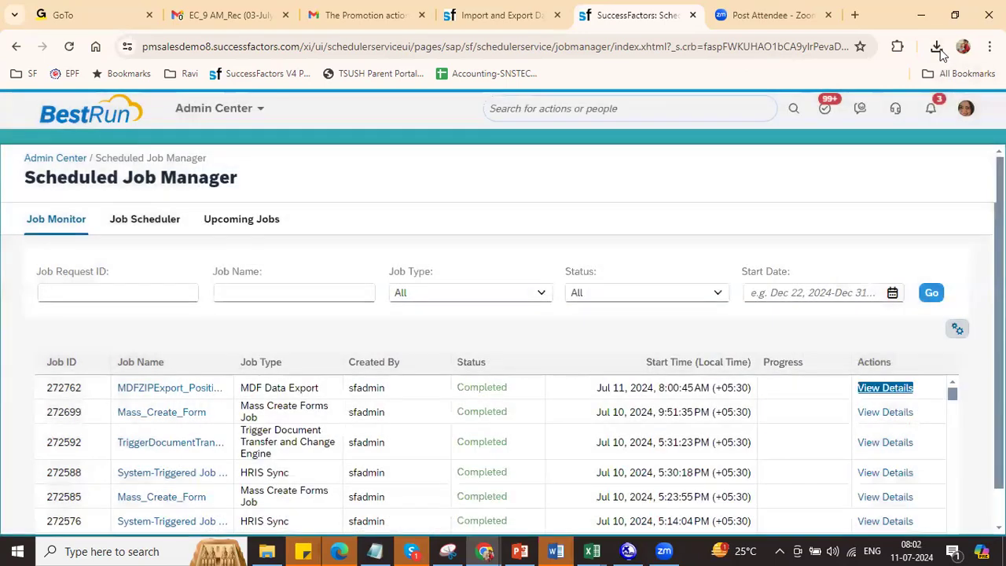
click(941, 50)
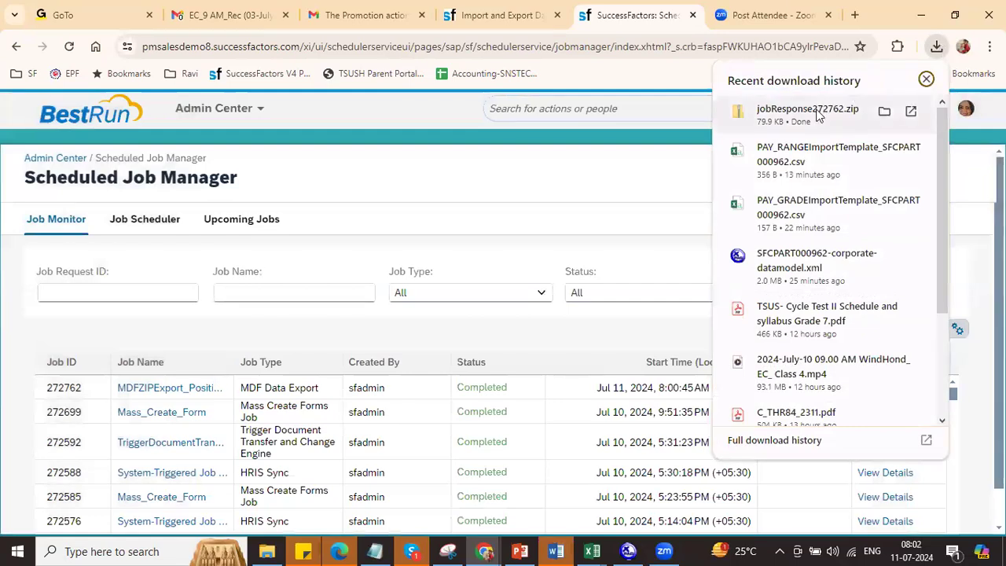
click(818, 116)
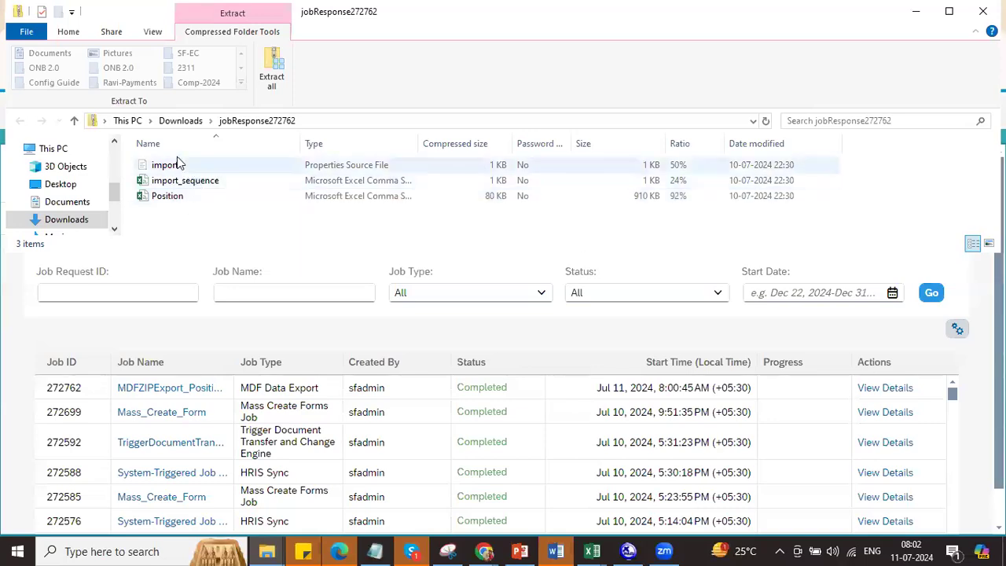
double_click(189, 199)
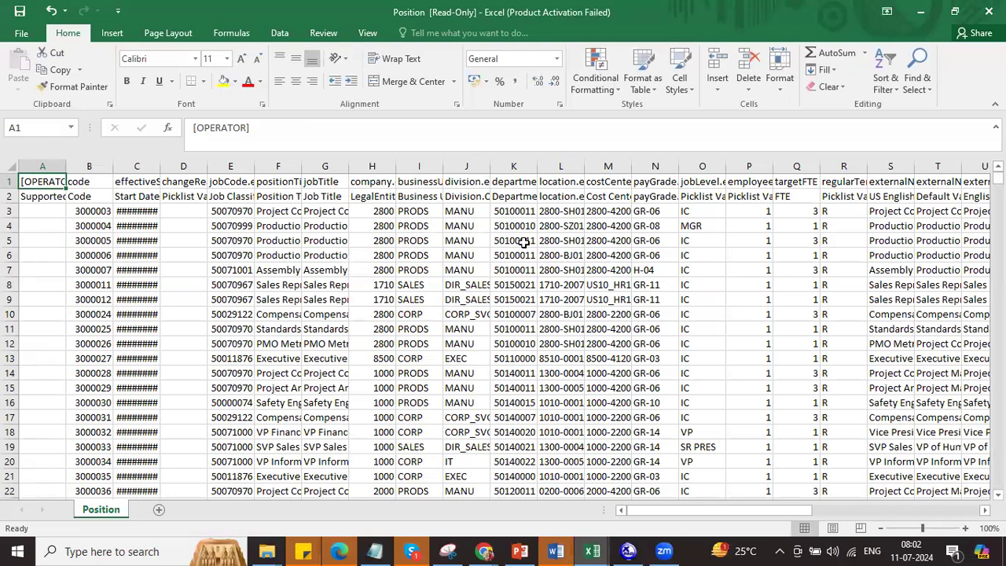
Step: AutoFit column C to show the effectiveStartDate dates and add AutoFilter to header row 2
click(92, 166)
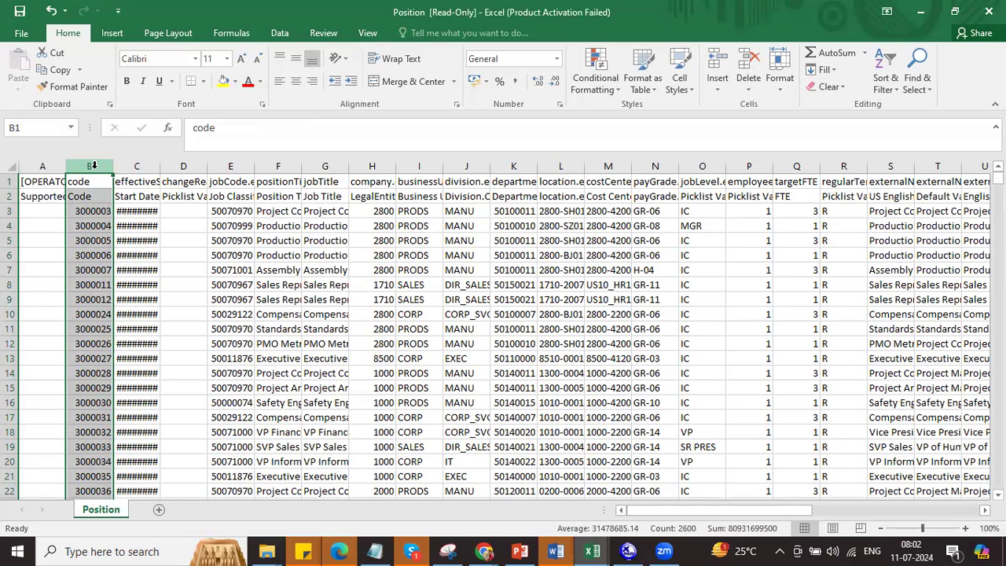
double_click(159, 166)
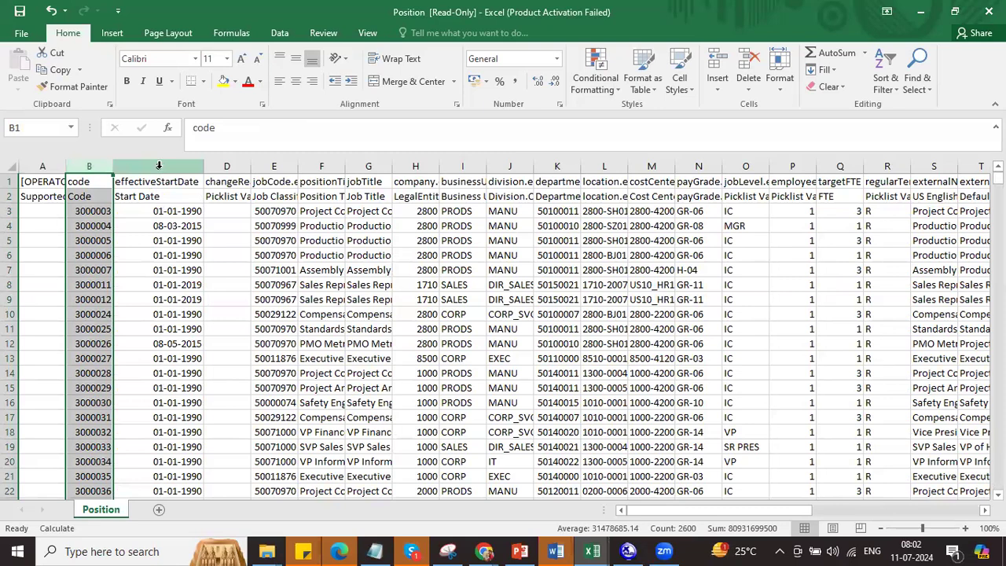
click(11, 197)
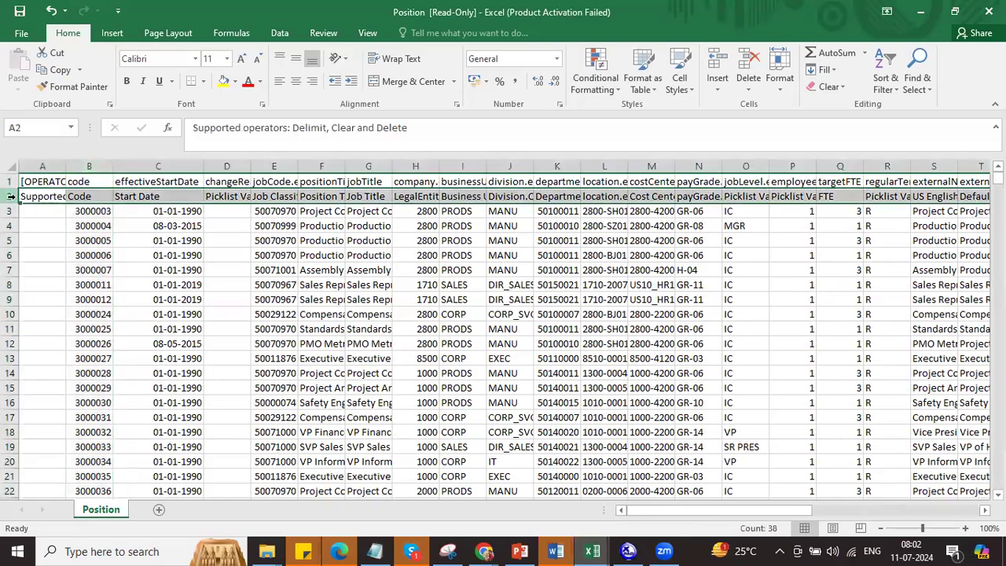
key(ctrl+shift+l)
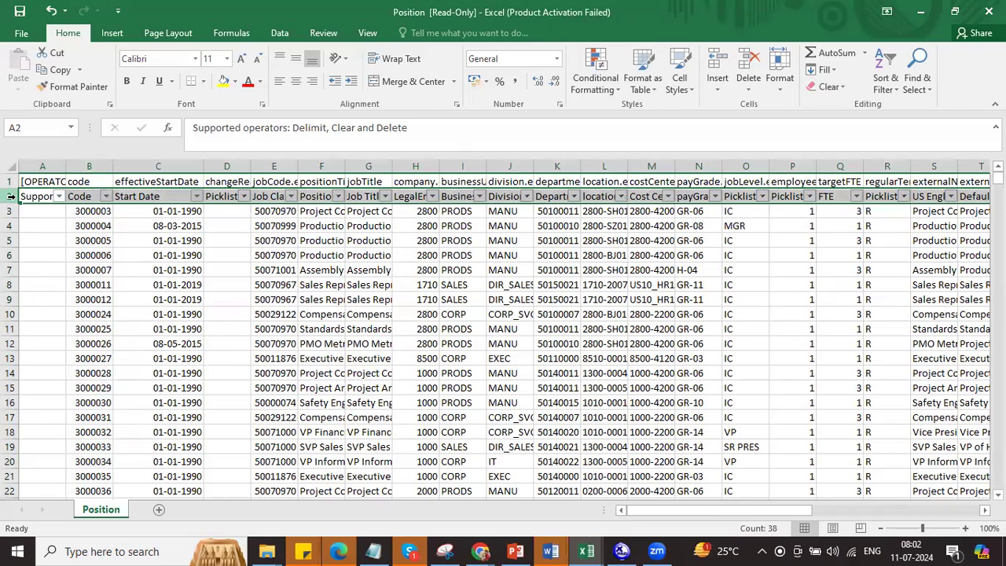
Step: Filter the LegalEntity column to 8800, leaving 13 position rows
click(432, 196)
click(488, 322)
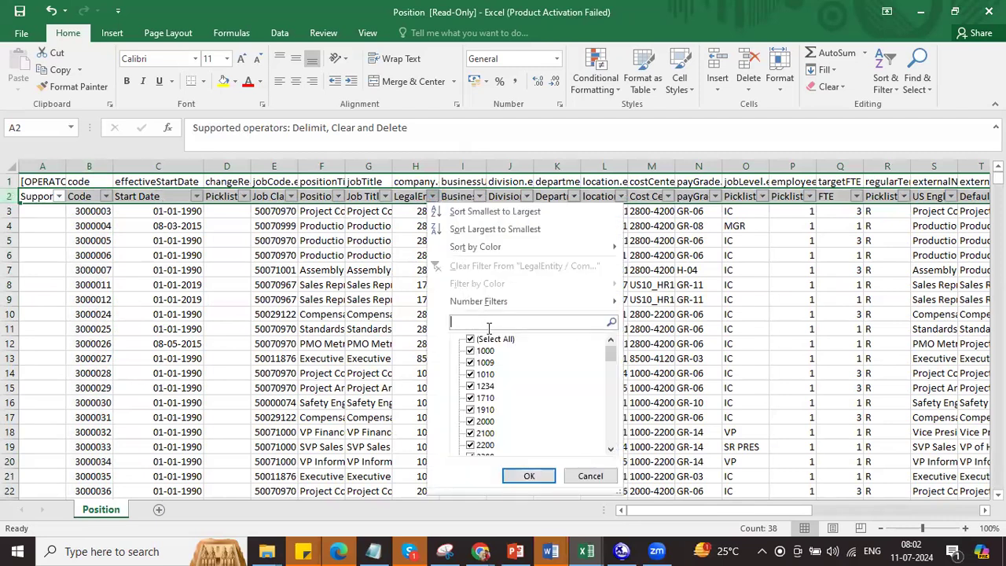
text(88)
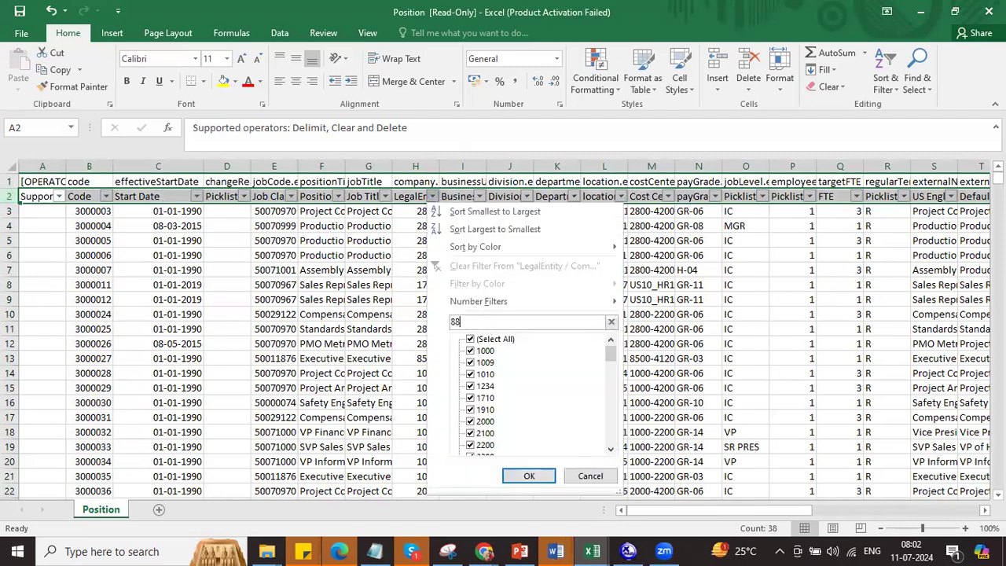
text(0)
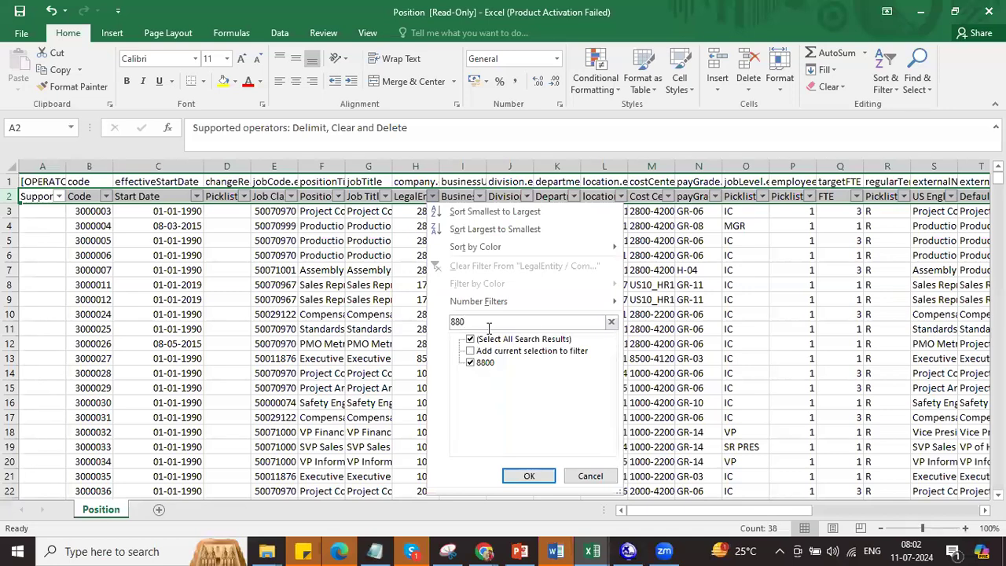
click(529, 476)
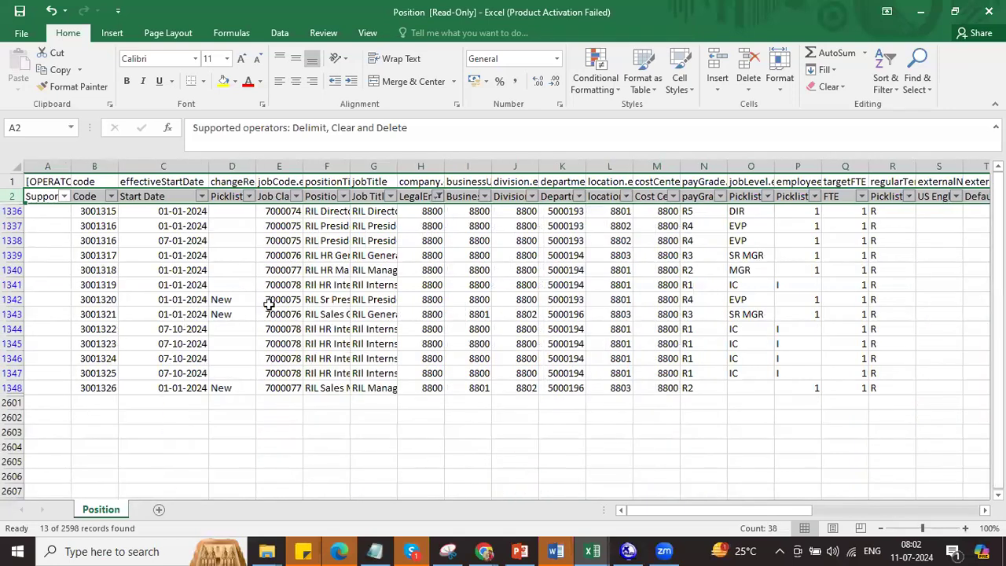
Step: Widen positionTitle to show full titles and copy the filtered rows with headers
drag(351, 166, 417, 176)
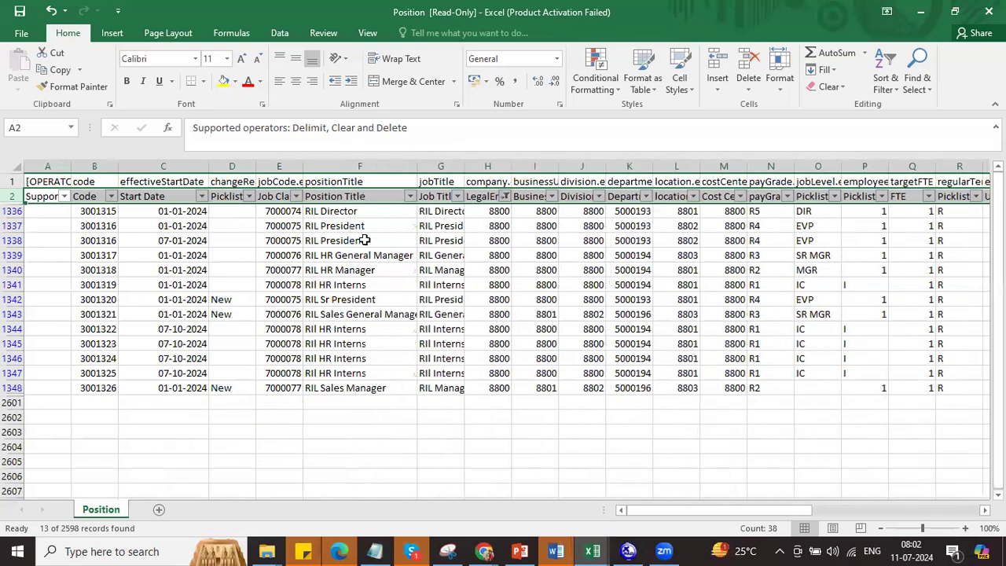
drag(345, 210, 356, 387)
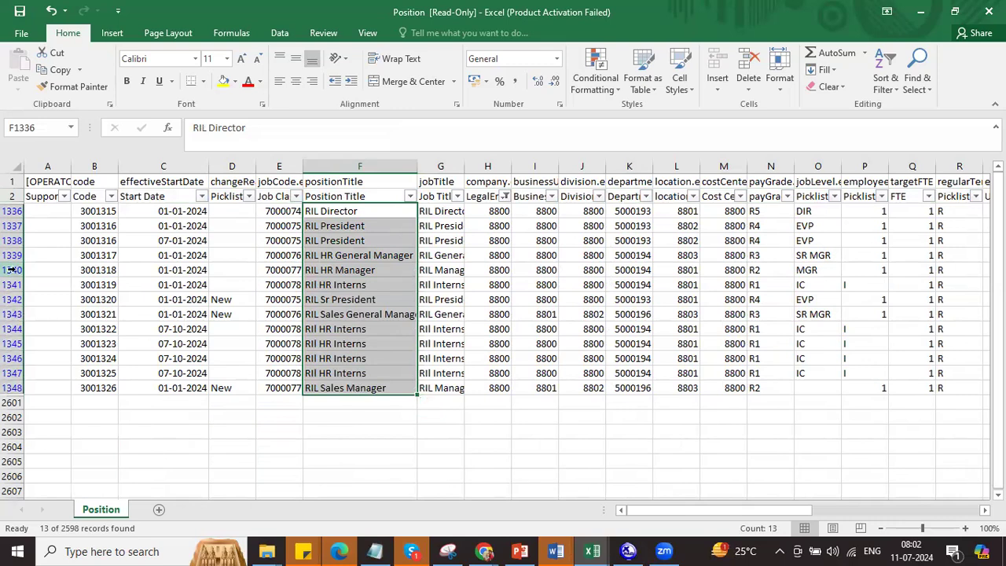
drag(12, 179, 16, 388)
key(ctrl+c)
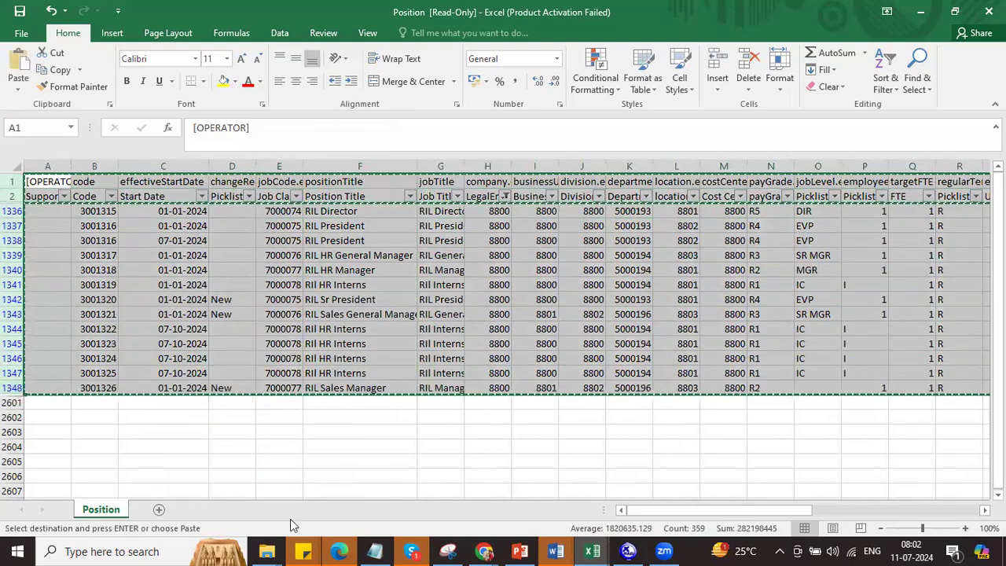
Step: Paste the copied rows into a new Sheet1 and AutoFit column C to show dates
click(158, 509)
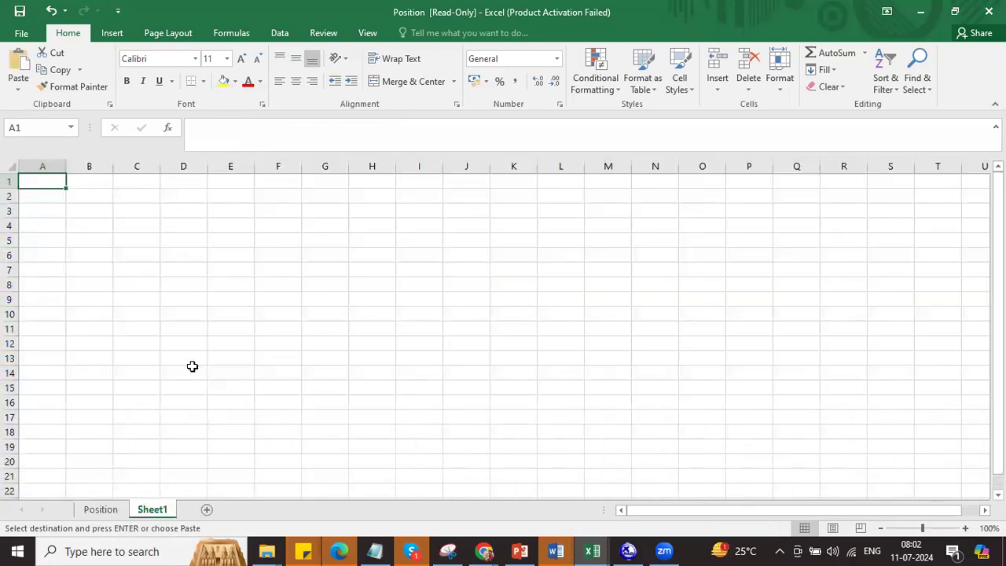
key(ctrl+v)
right_click(308, 330)
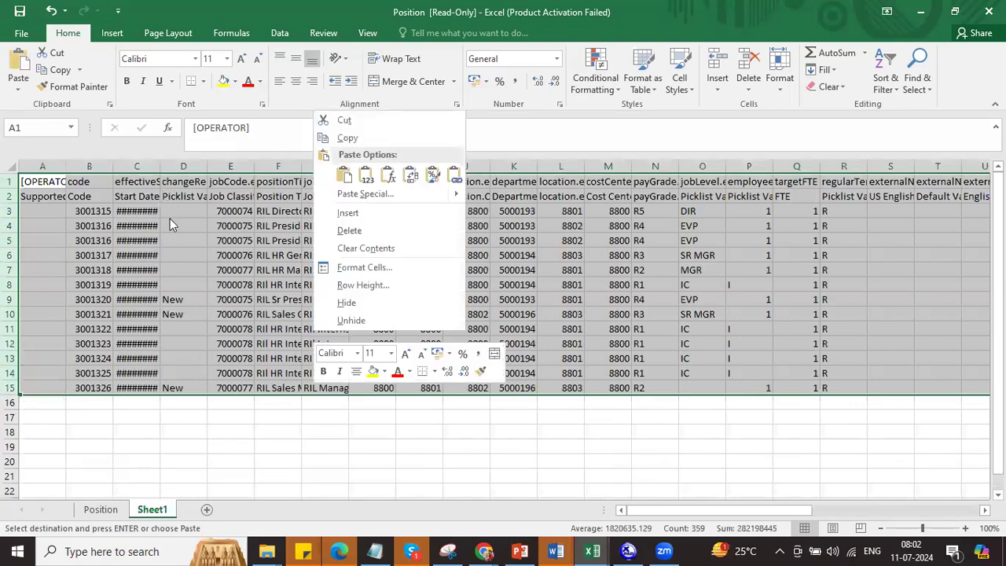
key(Escape)
double_click(161, 166)
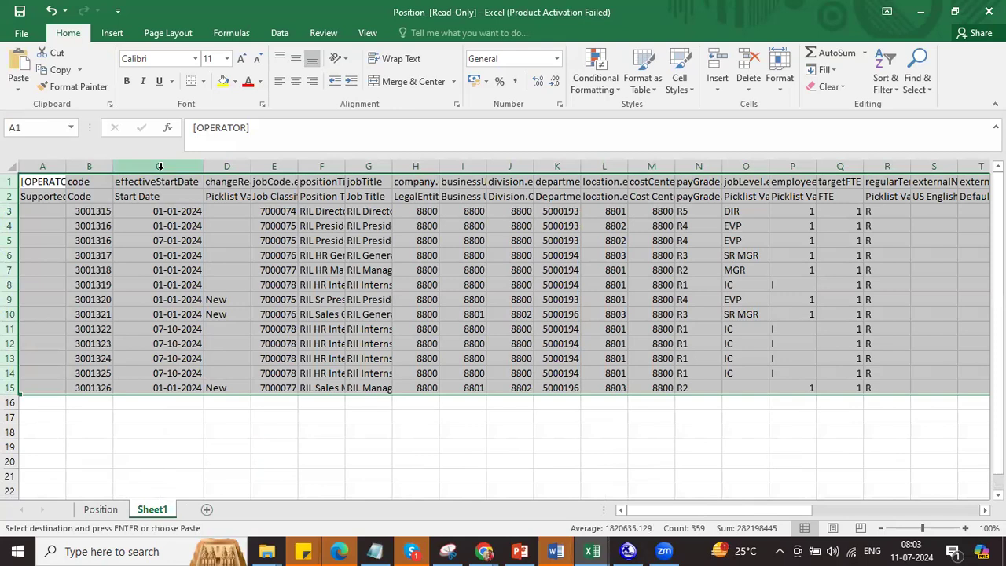
click(259, 227)
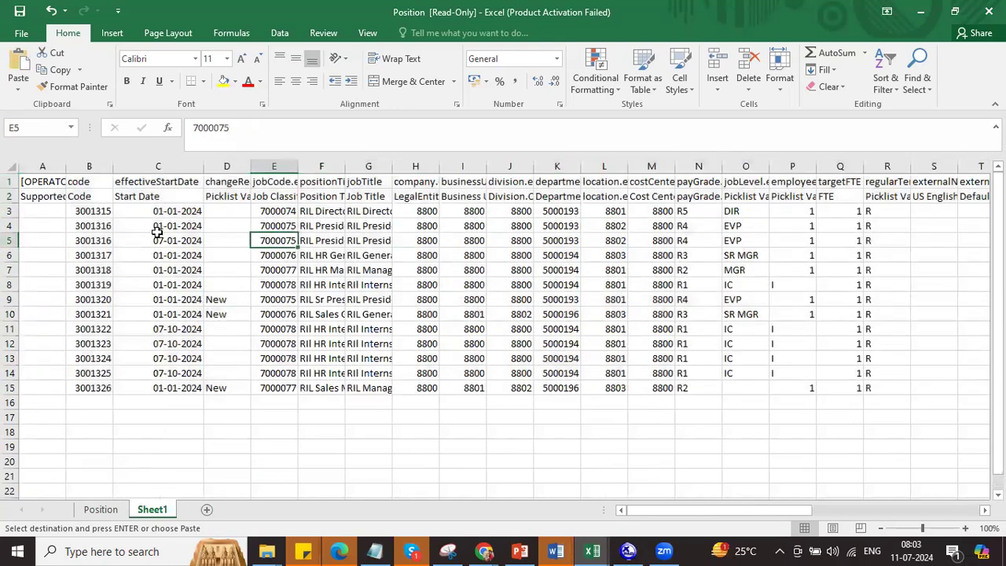
Step: Replace the position codes in B3:B15 with RIL001 through RIL013
click(99, 211)
drag(98, 211, 93, 388)
key(Delete)
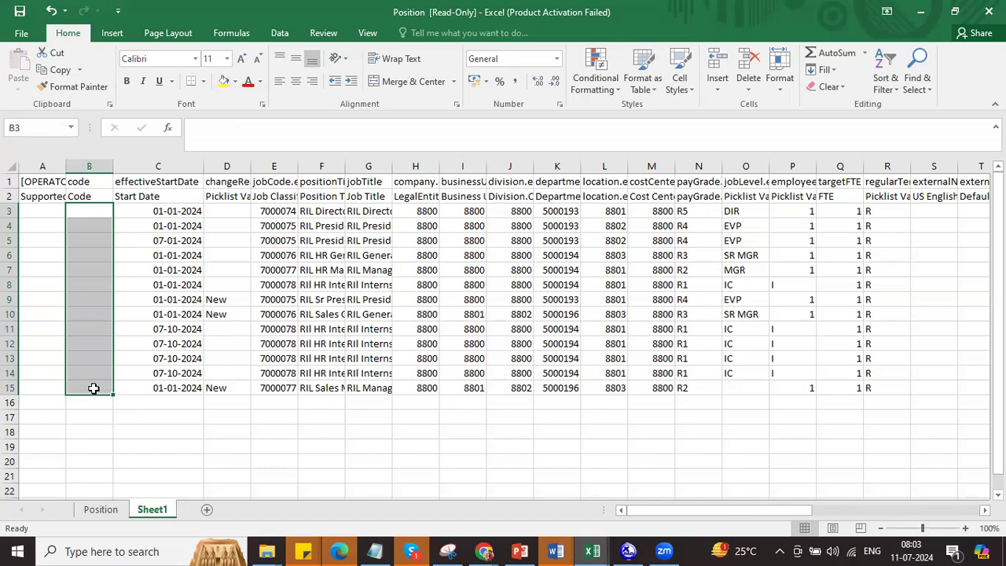
click(94, 211)
text(R)
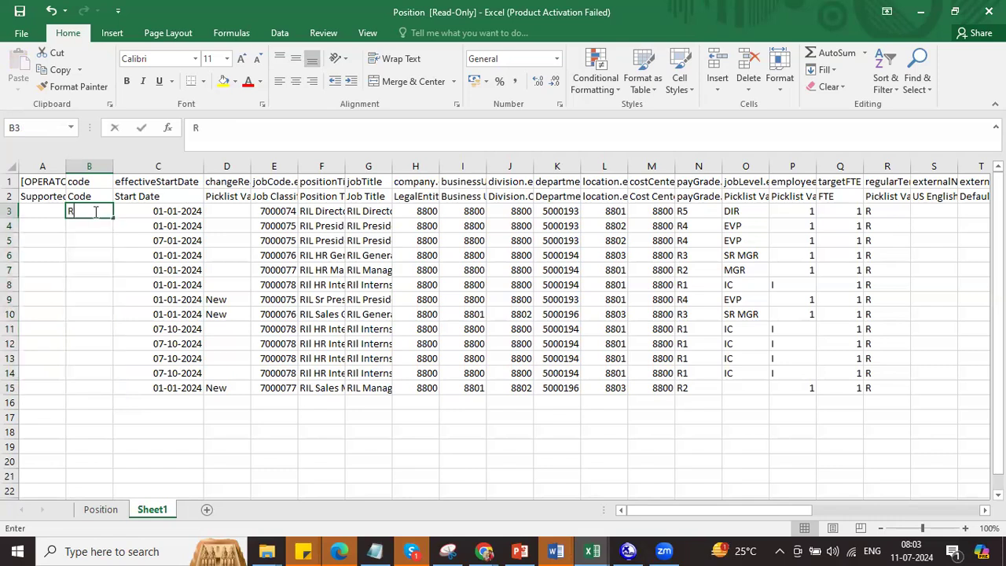
text(IL001)
key(ctrl+Return)
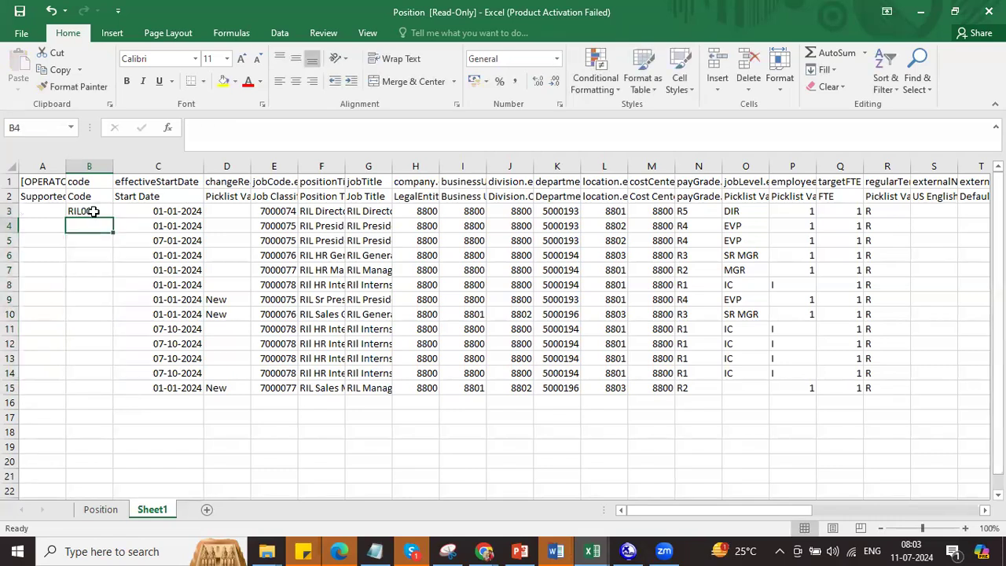
double_click(112, 218)
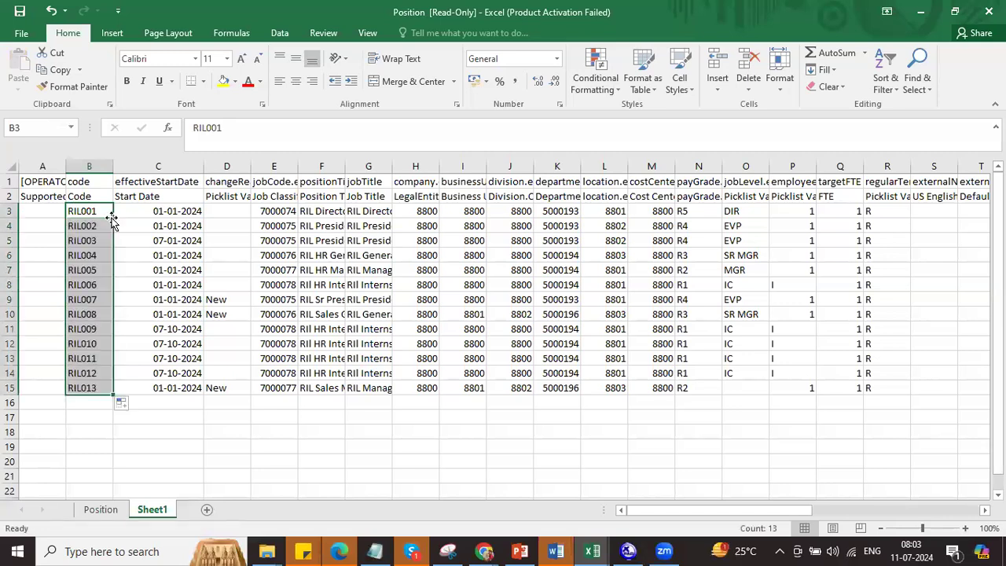
drag(139, 209, 147, 388)
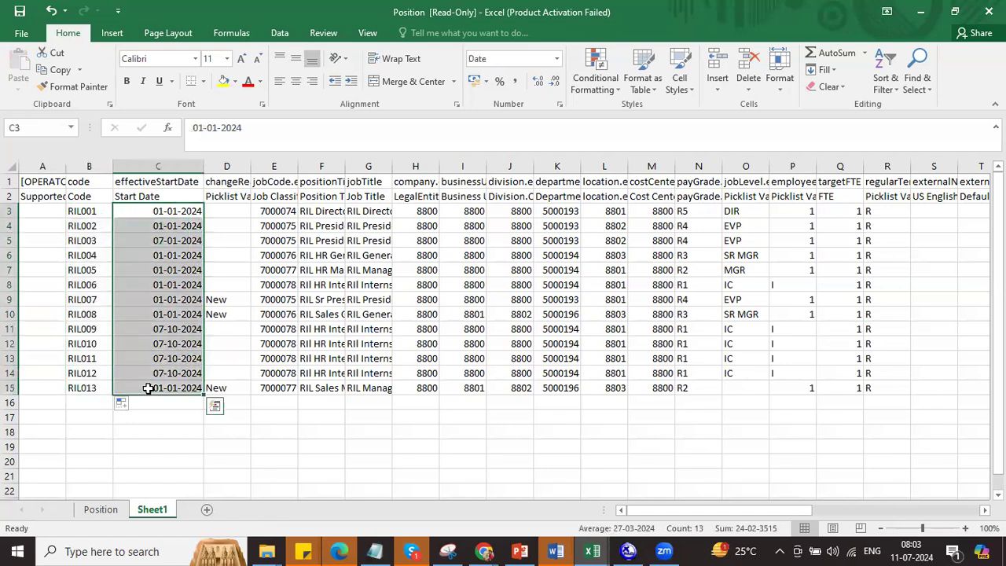
Step: Set every start date in C3:C15 to 01-01-2024 with a custom mm/dd/yyyy format
right_click(161, 358)
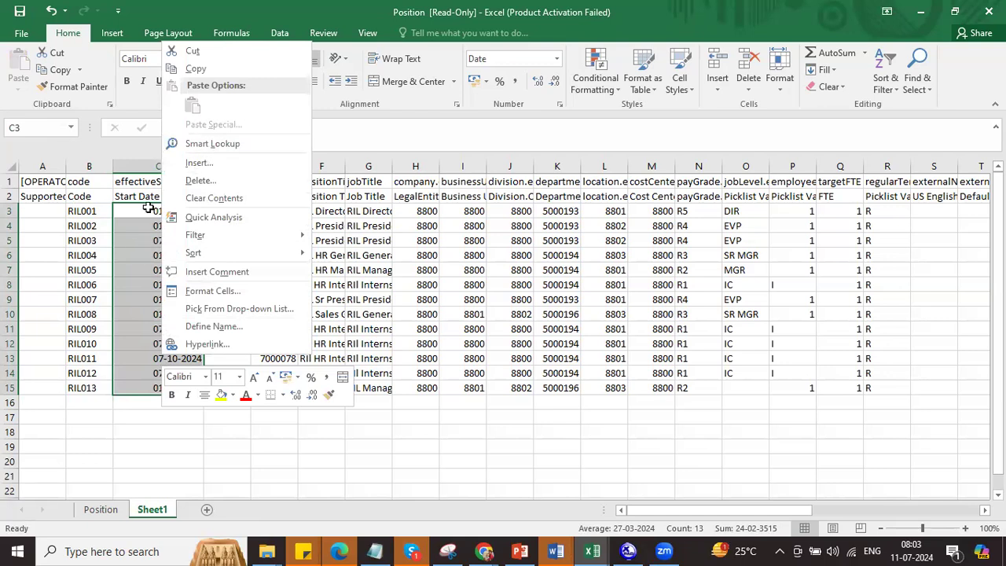
key(Escape)
key(ctrl+v)
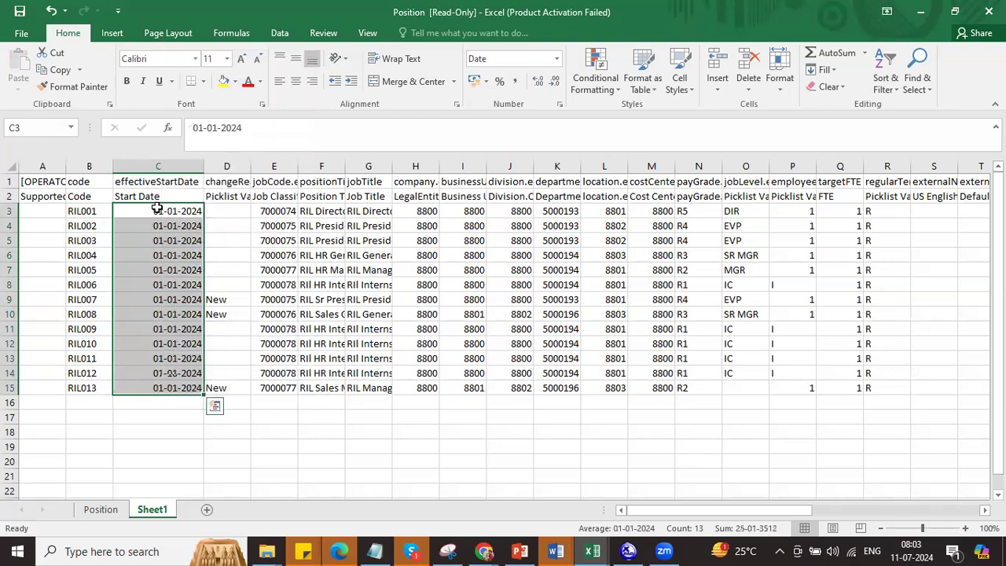
right_click(157, 209)
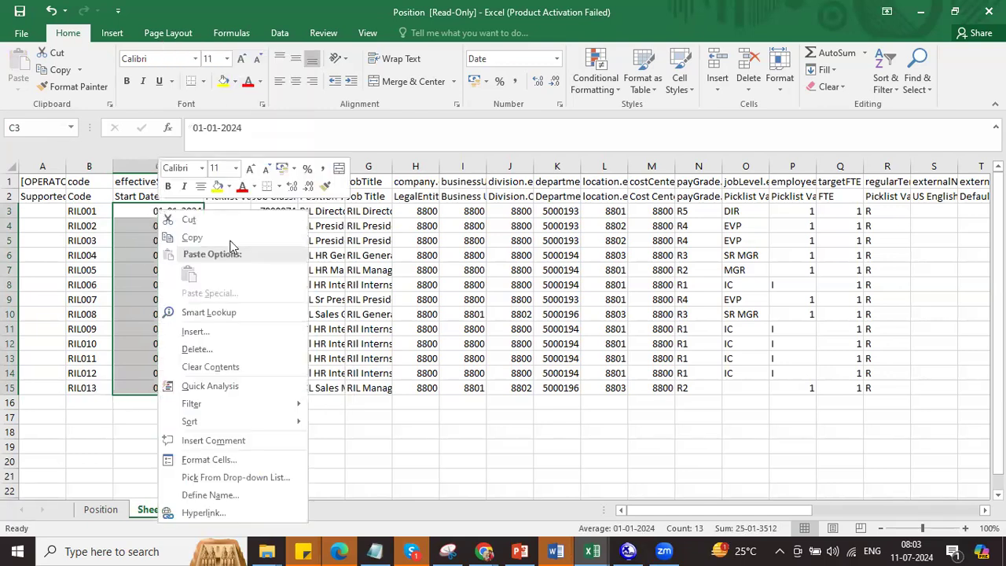
click(249, 458)
click(93, 363)
drag(209, 303, 154, 305)
text(mm/dd/yyyy)
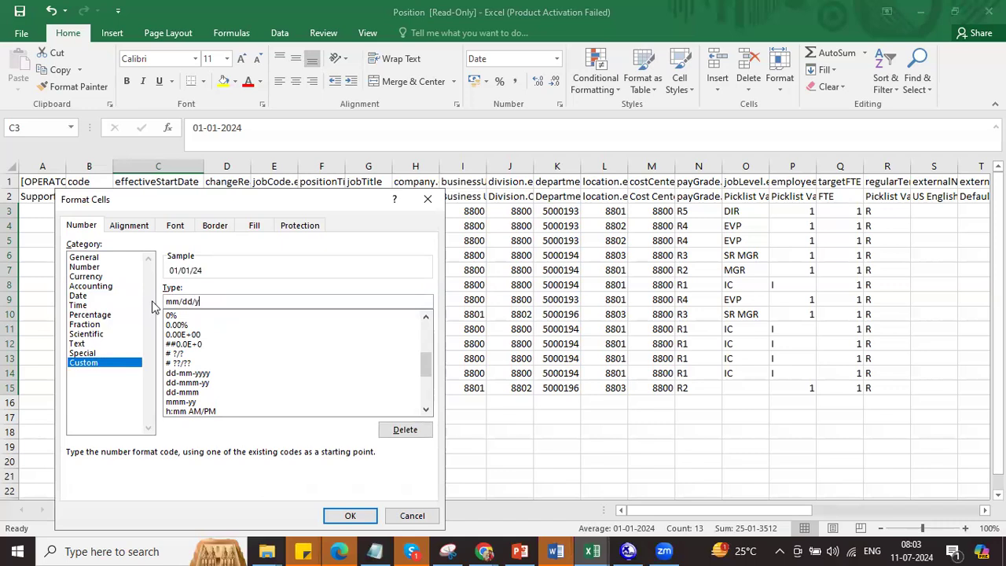
click(340, 515)
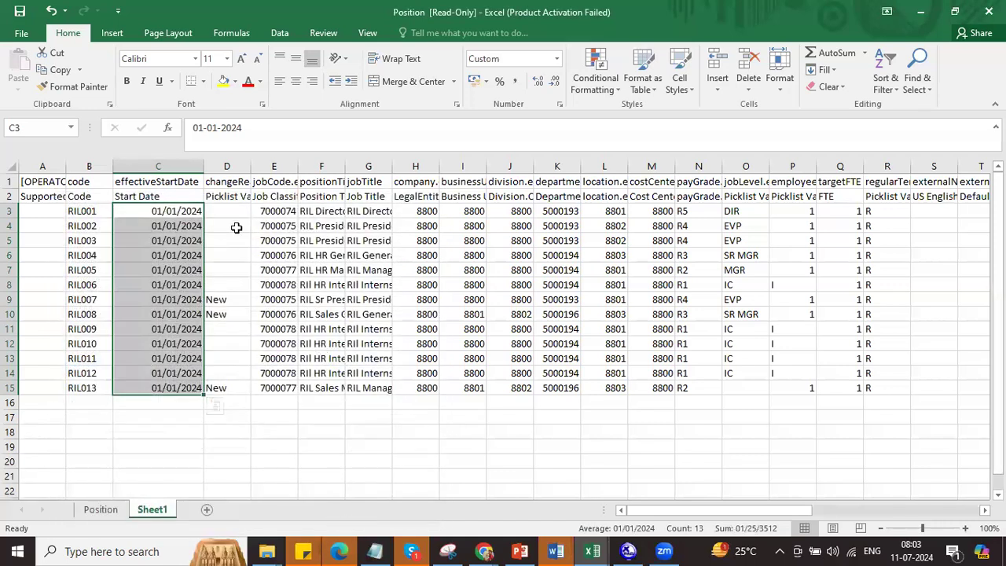
Step: Clear the changeReason values and shift job codes up a row, E3 reading 7000075 and E15 7000077
drag(231, 210, 222, 387)
key(Delete)
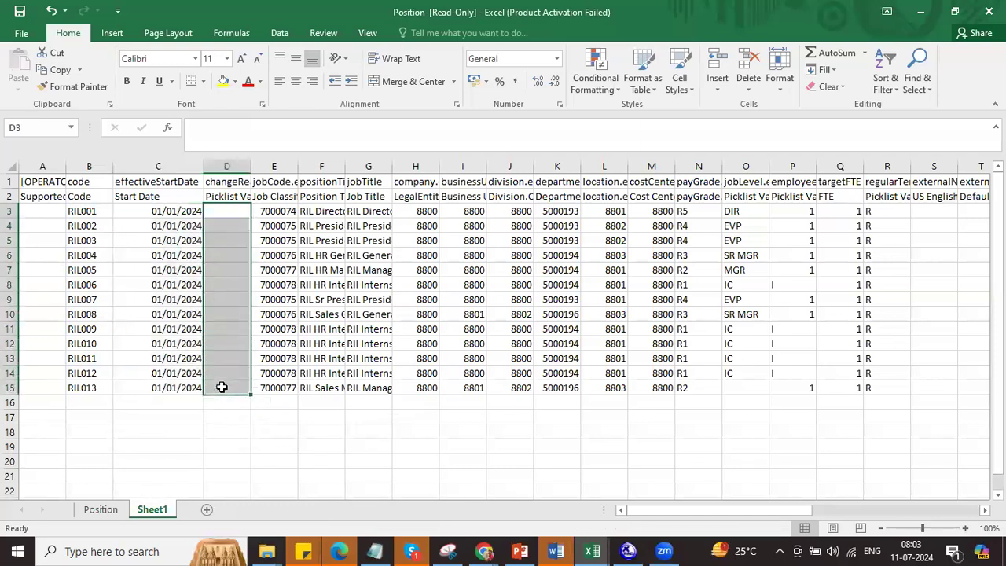
drag(298, 162, 316, 162)
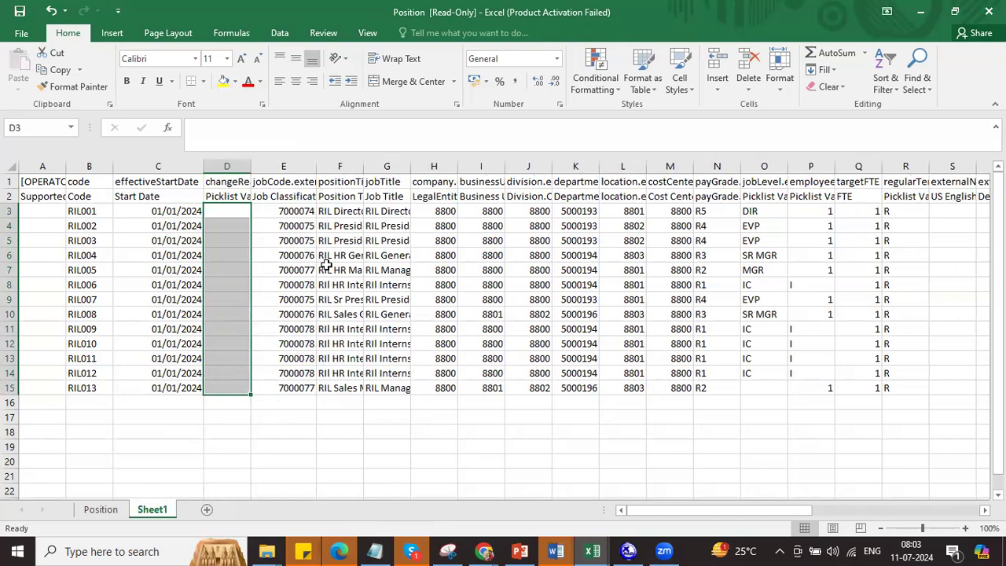
drag(301, 225, 302, 385)
key(ctrl+c)
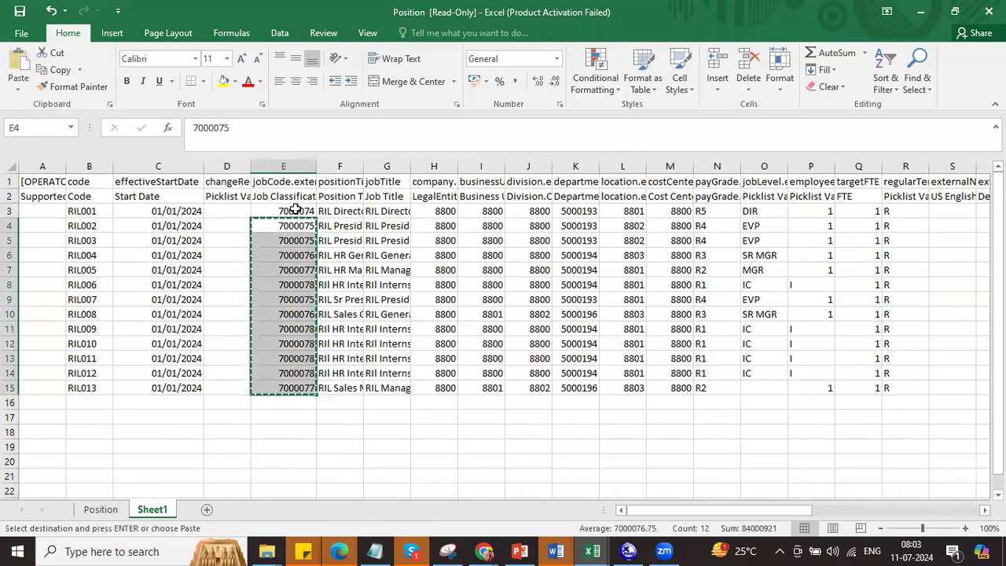
click(295, 211)
key(Return)
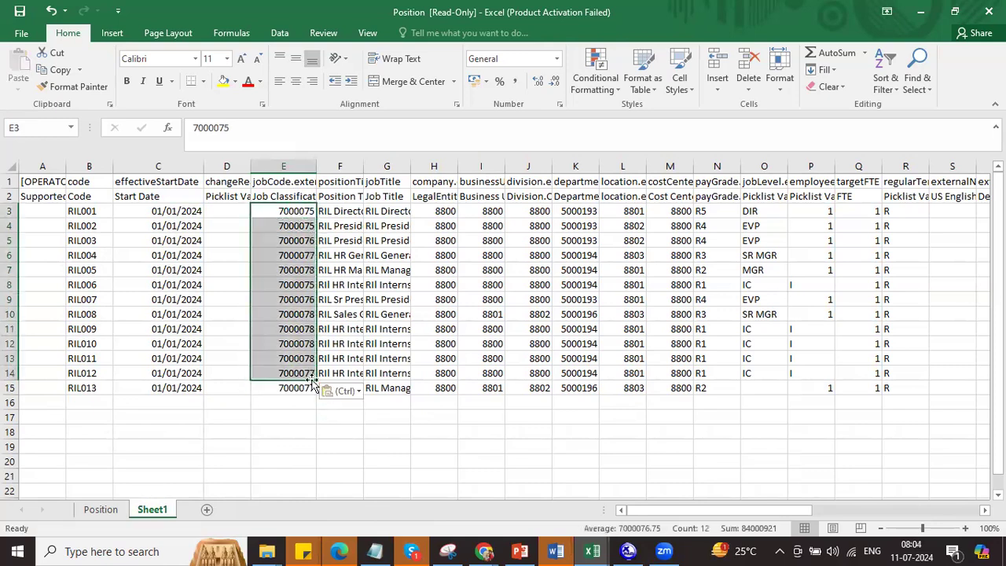
drag(302, 374, 306, 385)
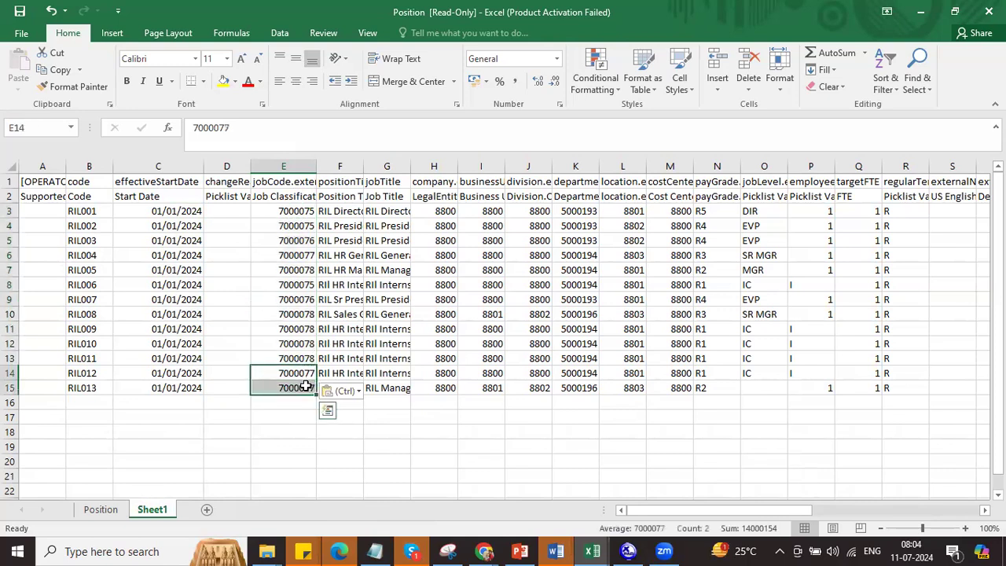
key(ctrl+d)
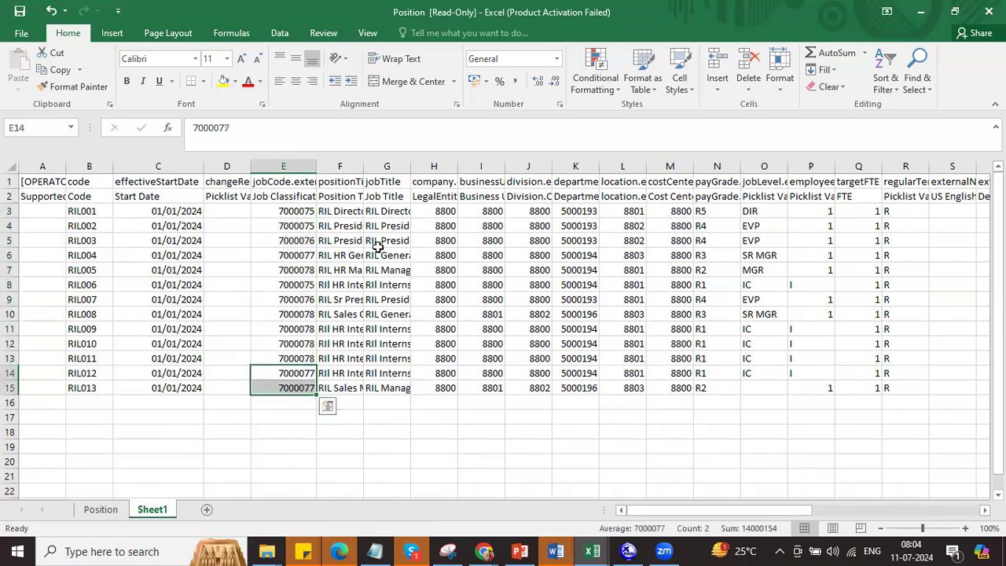
drag(344, 225, 859, 383)
Step: Move the F4:AL15 details up to row 3 and fill row 15 with row 14's values
key(ctrl+c)
scroll(846, 406, left, 7)
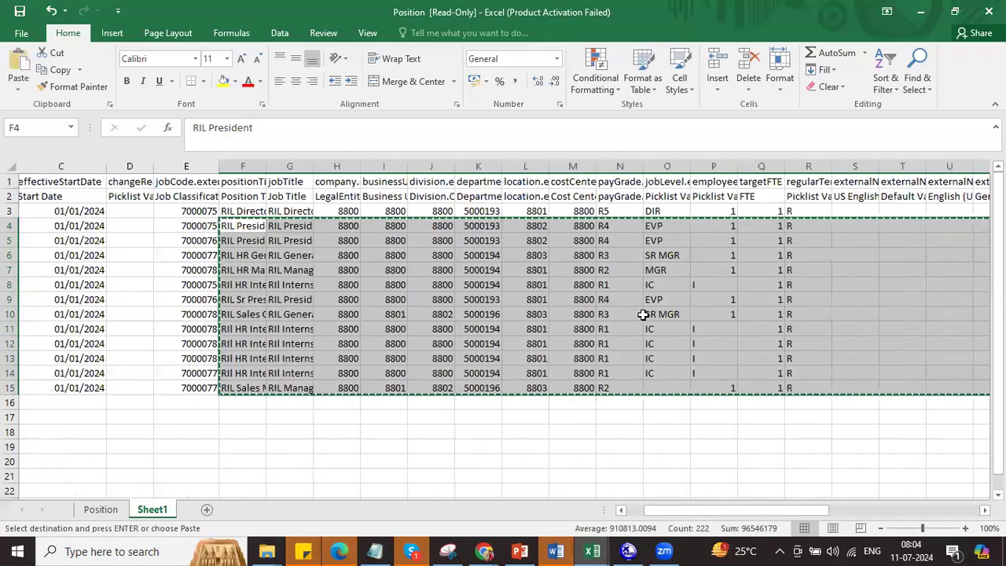
click(358, 211)
key(Return)
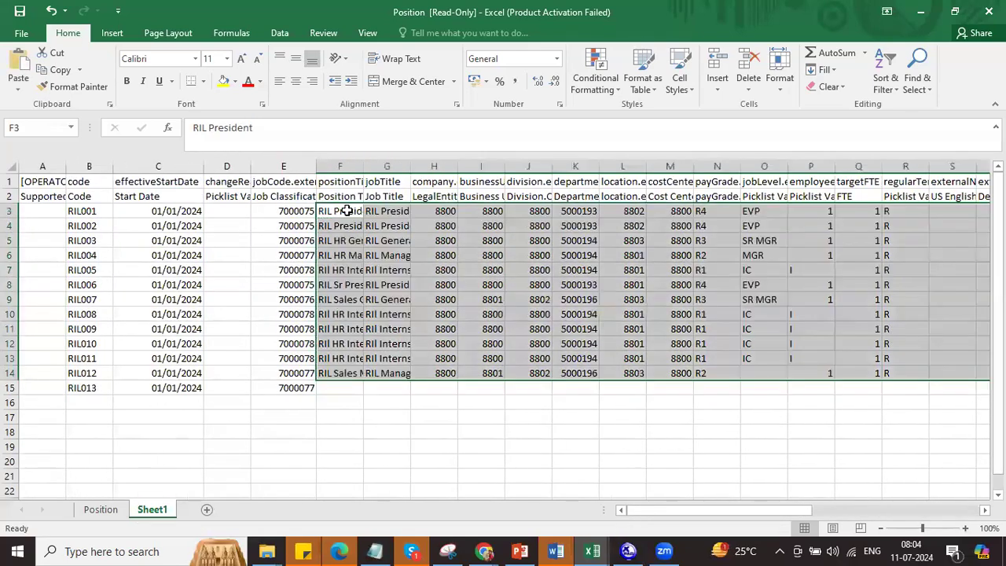
click(341, 388)
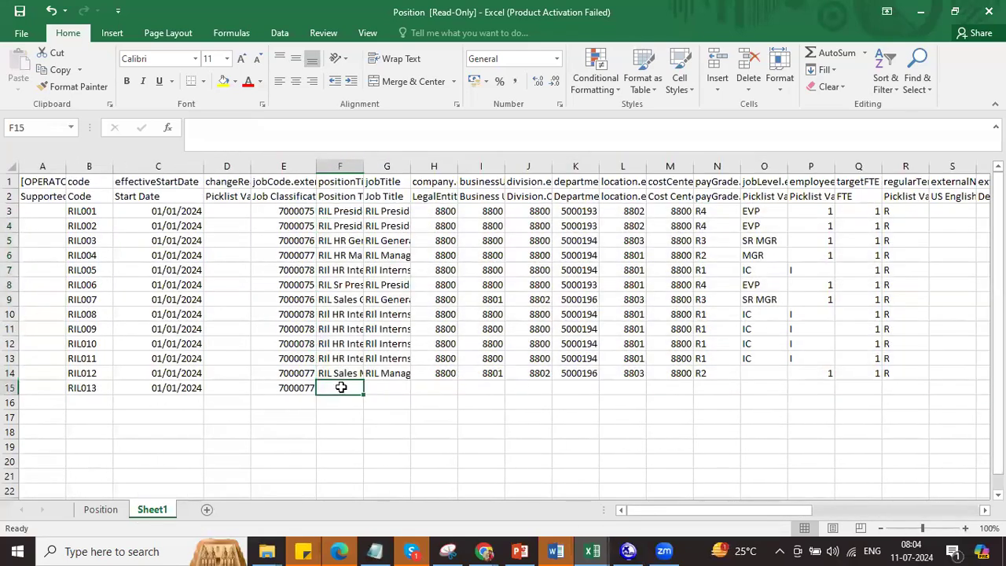
key(shift+Right)
key(shift+Right)
key(shift+Right)
key(shift+Right)
key(shift+Right)
key(shift+Right)
key(shift+Right)
key(shift+Right)
key(shift+Right)
key(shift+Right)
key(shift+Right)
key(shift+Right)
key(shift+Right)
key(shift+Right)
key(shift+Right)
key(shift+Right)
key(shift+Right)
key(shift+Right)
key(shift+Right)
key(shift+Right)
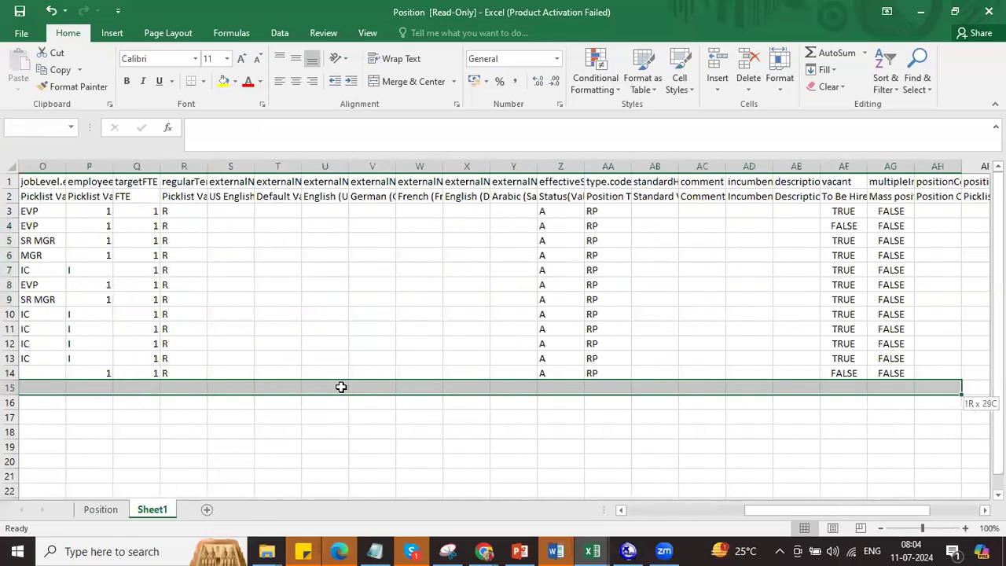
key(shift+Right)
key(shift+Right)
key(shift+Right)
key(shift+Right)
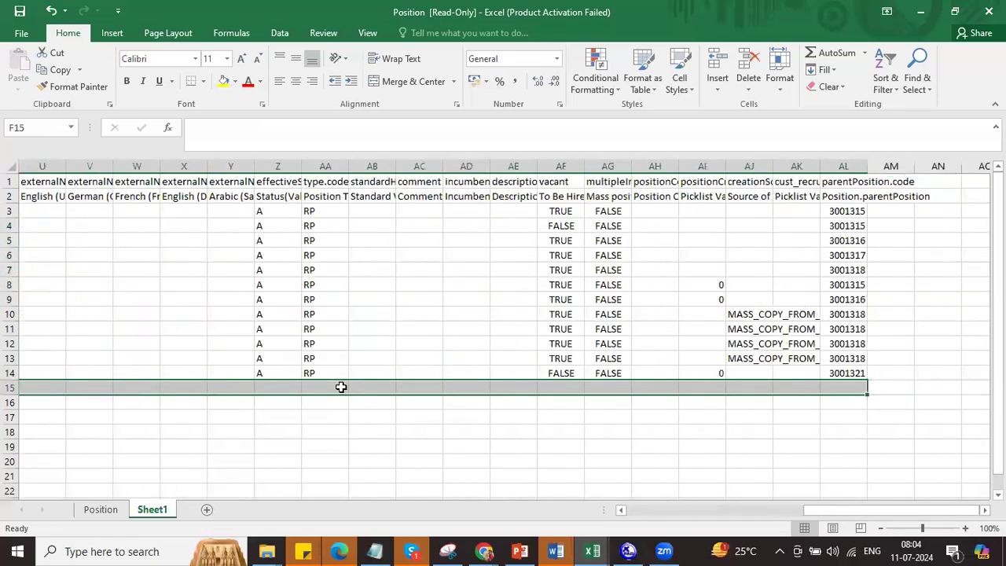
key(ctrl+d)
click(659, 513)
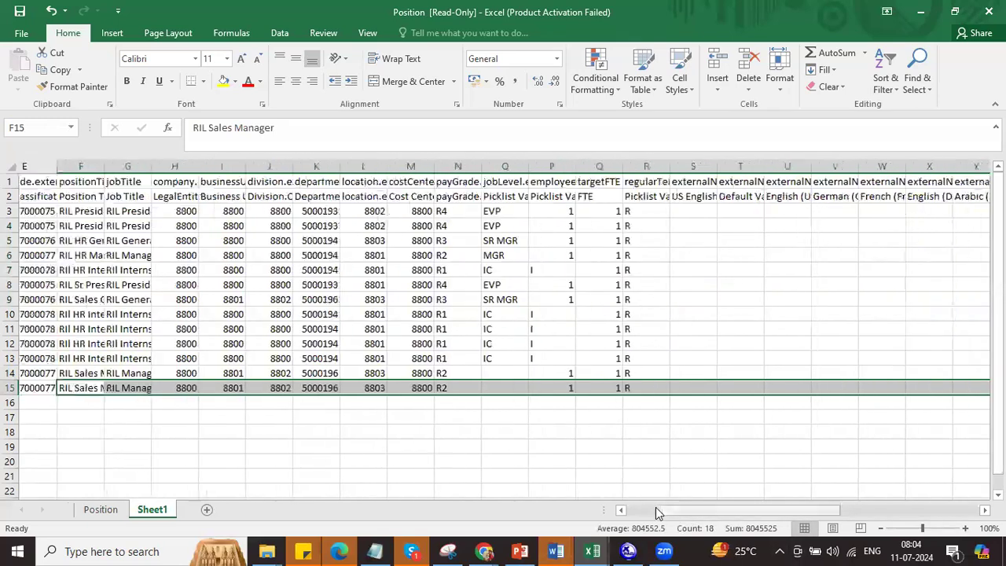
Step: Widen the jobTitle column G so the full titles like RIL President show
drag(303, 198, 301, 389)
drag(352, 211, 359, 389)
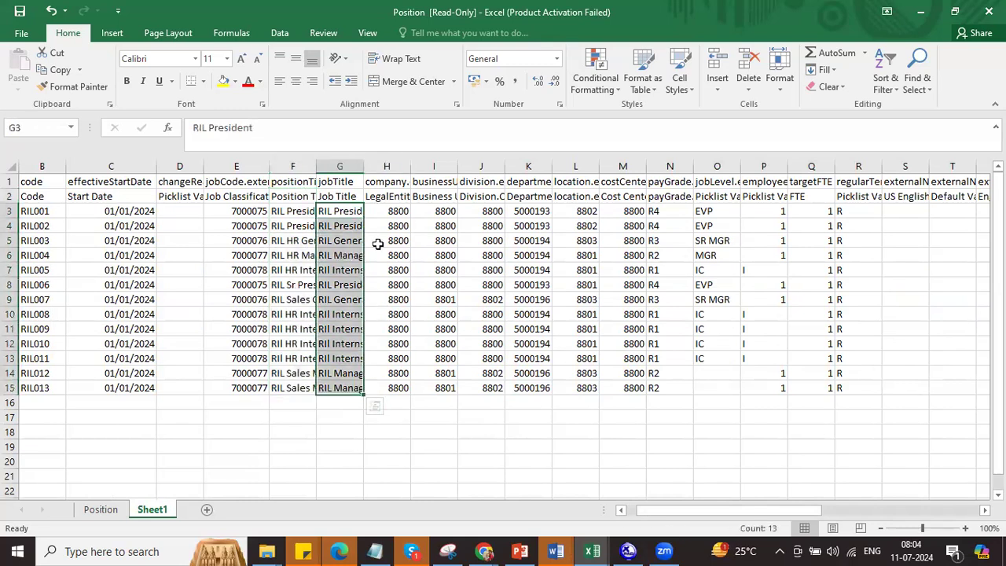
drag(363, 166, 389, 166)
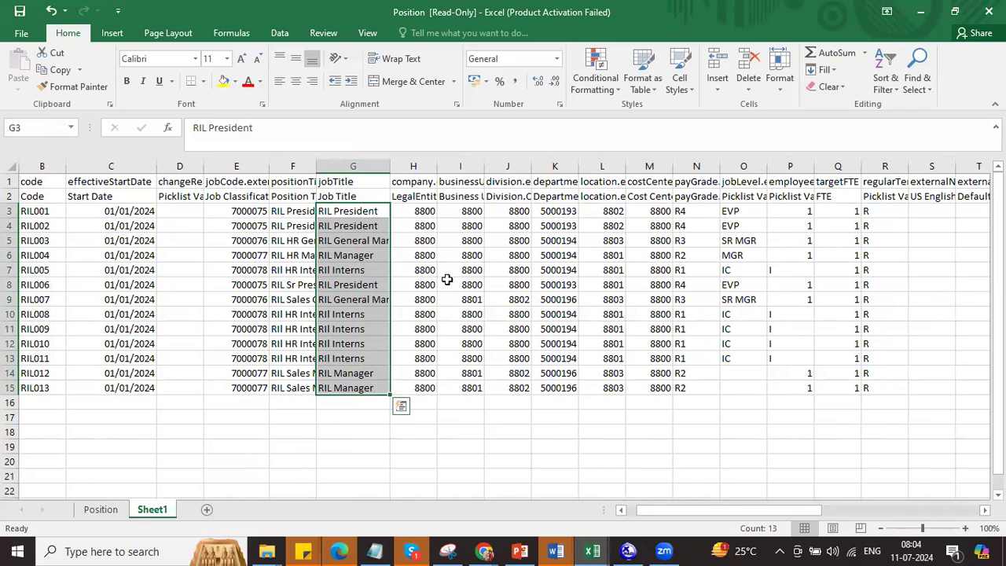
drag(424, 210, 425, 380)
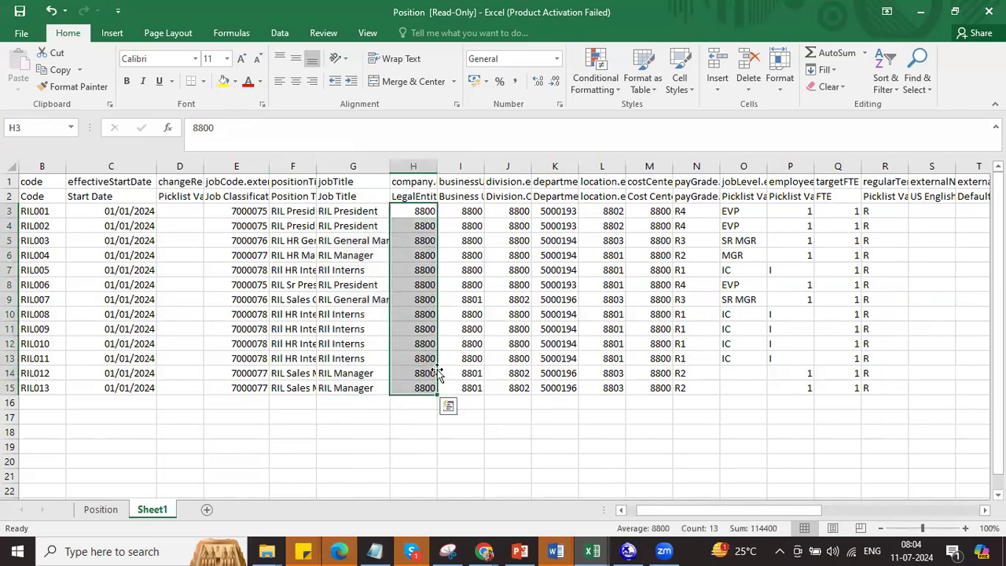
drag(465, 213, 709, 386)
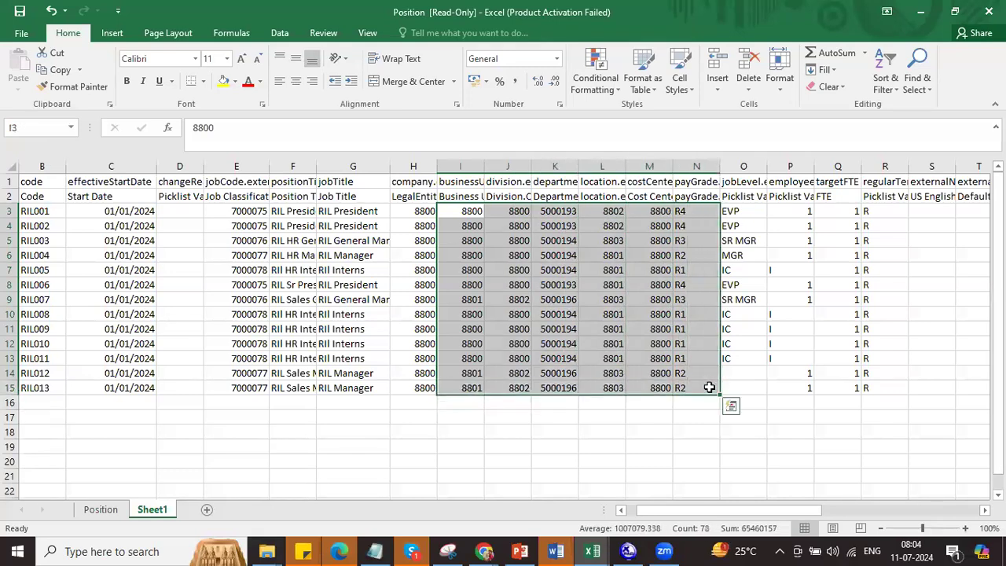
drag(747, 511, 798, 515)
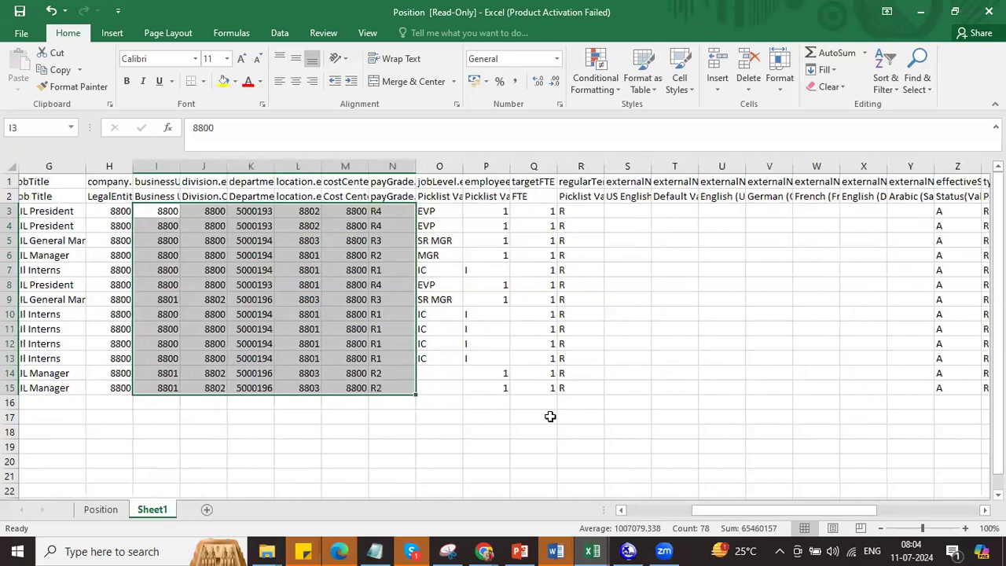
click(372, 358)
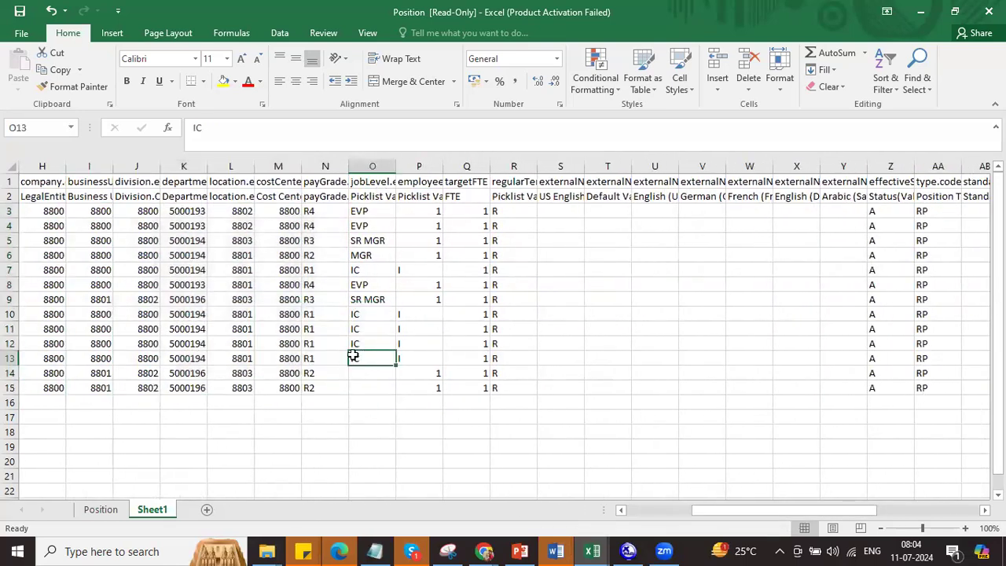
Step: Copy the MGR job level from O6 into O14:O15 for RIL012 and RIL013
click(370, 258)
key(ctrl+c)
mouse_move(366, 374)
mouse_down()
mouse_move(368, 397)
mouse_move(366, 386)
mouse_up()
key(Escape)
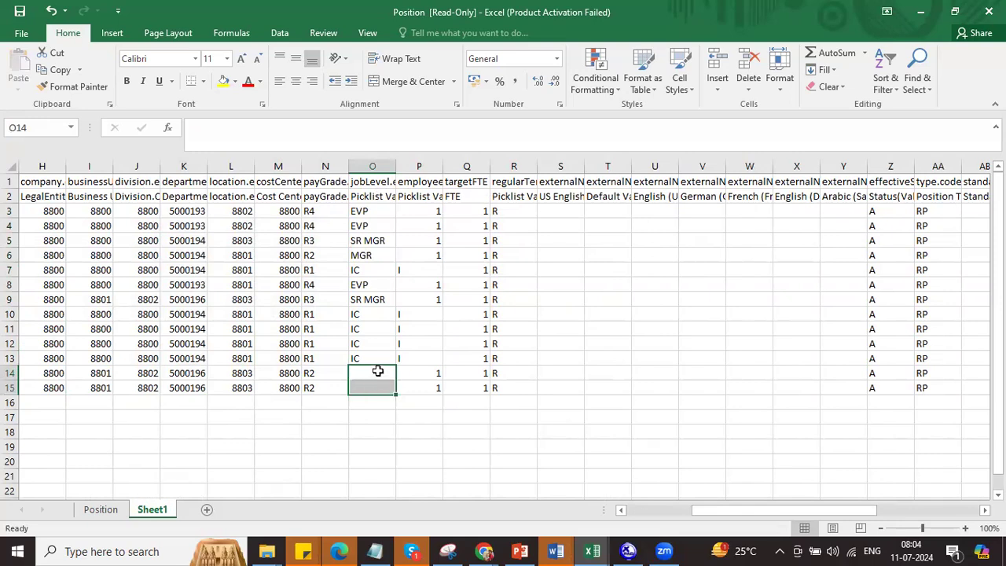
click(378, 260)
key(ctrl+c)
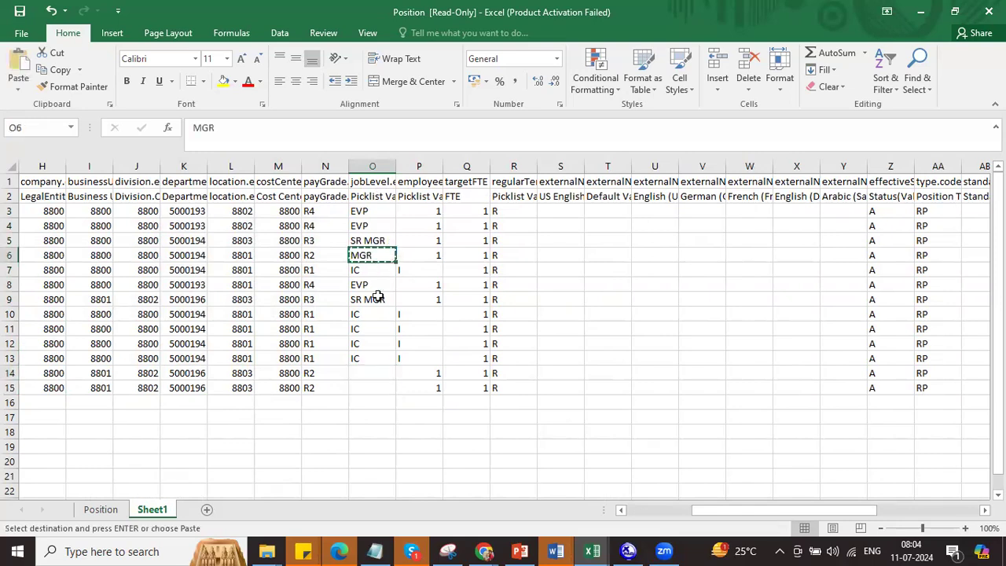
drag(363, 369, 363, 384)
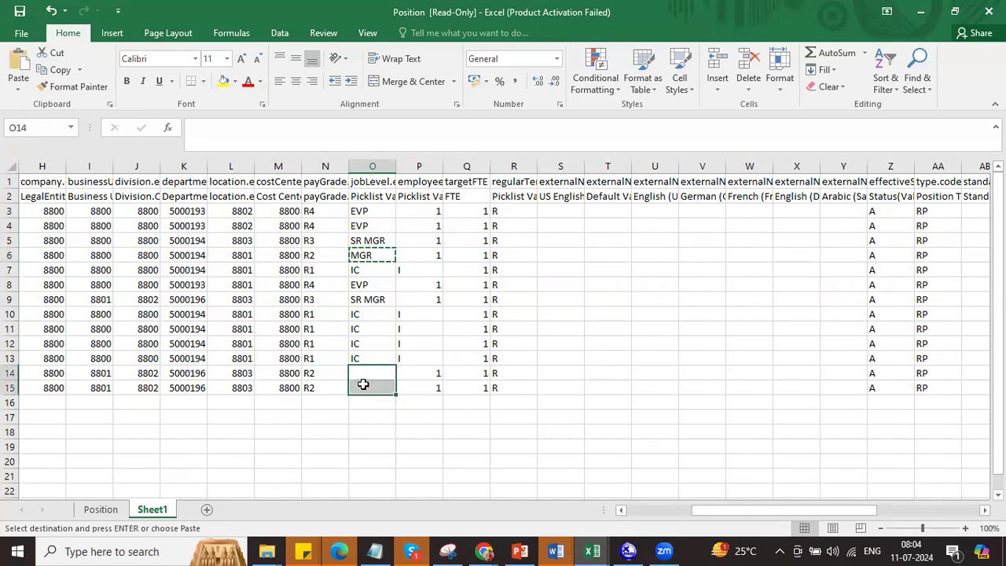
key(ctrl+v)
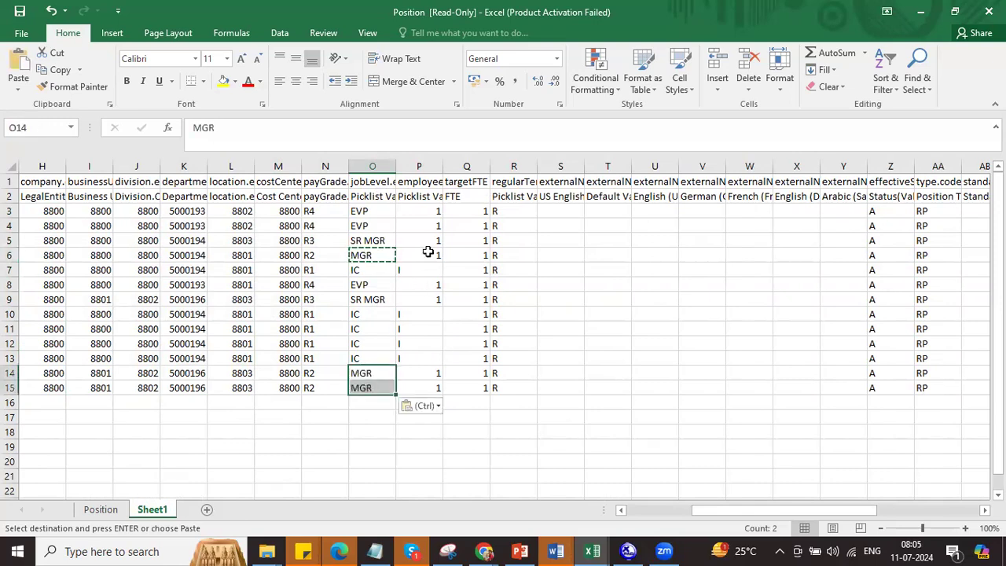
Step: Clear the leftover 0 and MASS_COPY_FROM values in AI4:AK16
click(423, 183)
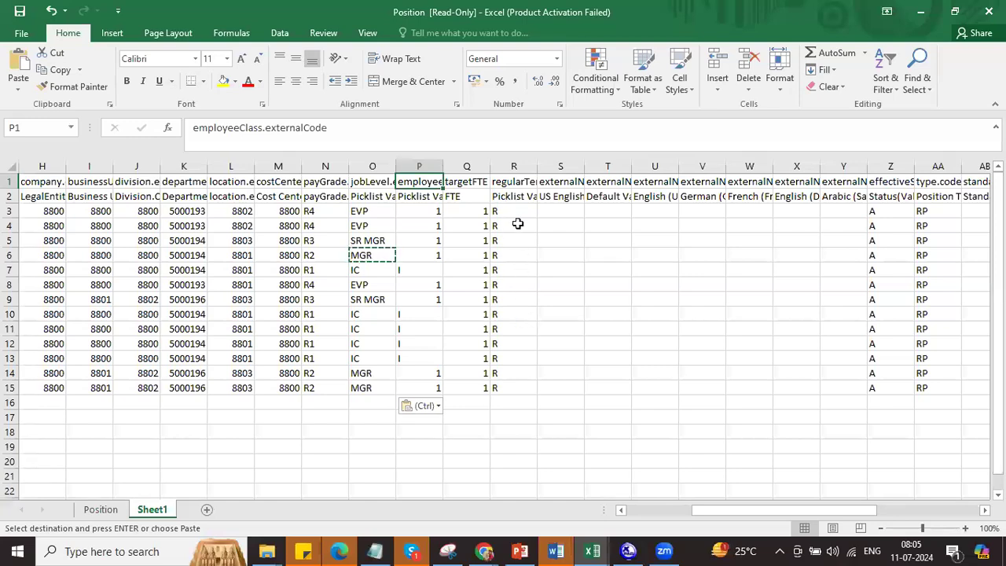
click(512, 183)
drag(836, 510, 911, 513)
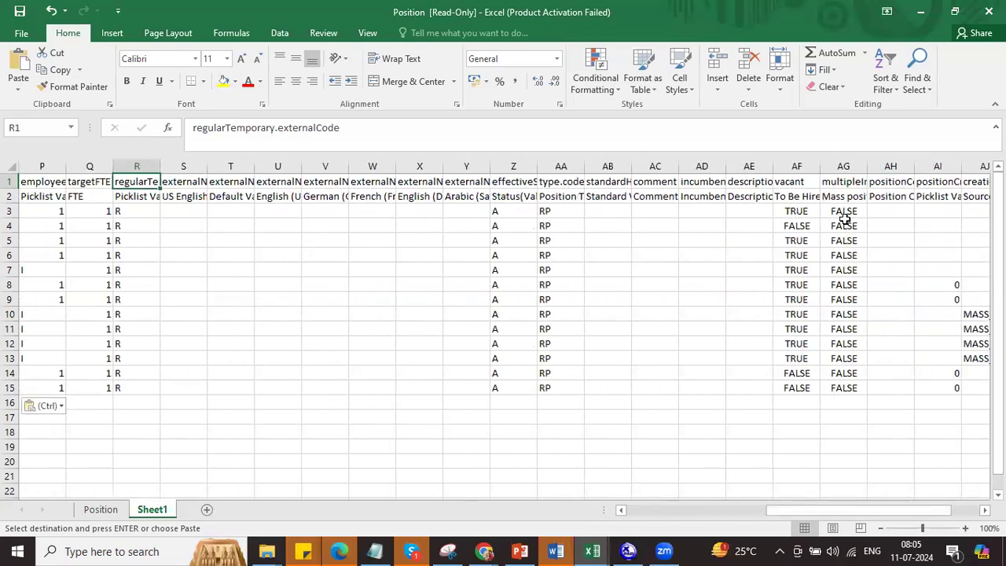
drag(871, 507, 911, 512)
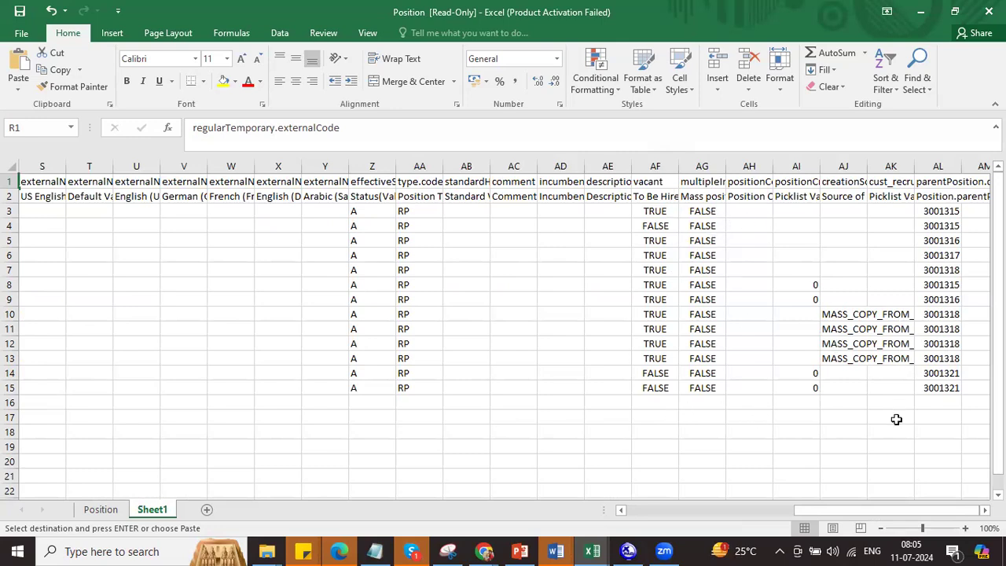
drag(795, 226, 902, 398)
key(ctrl+v)
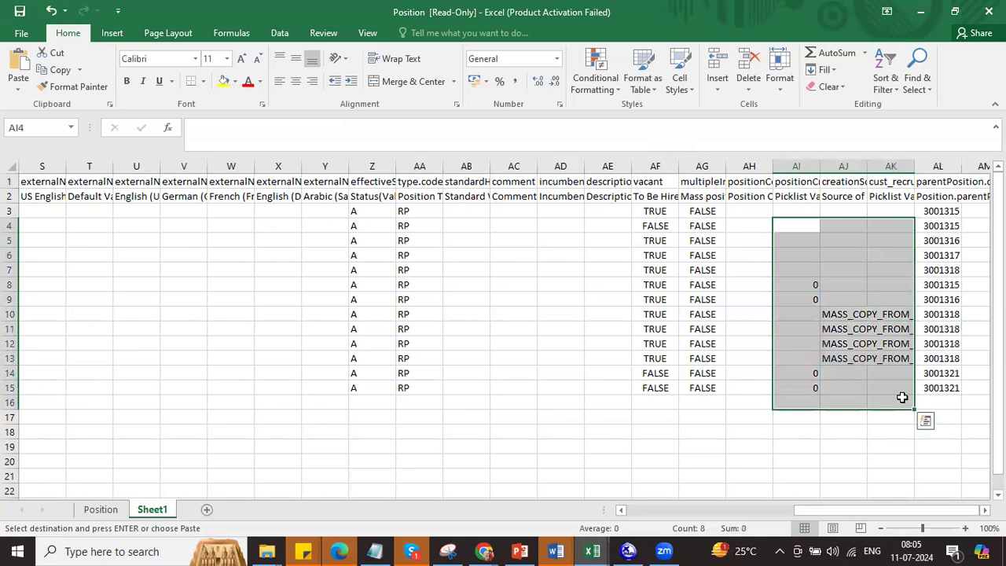
key(Return)
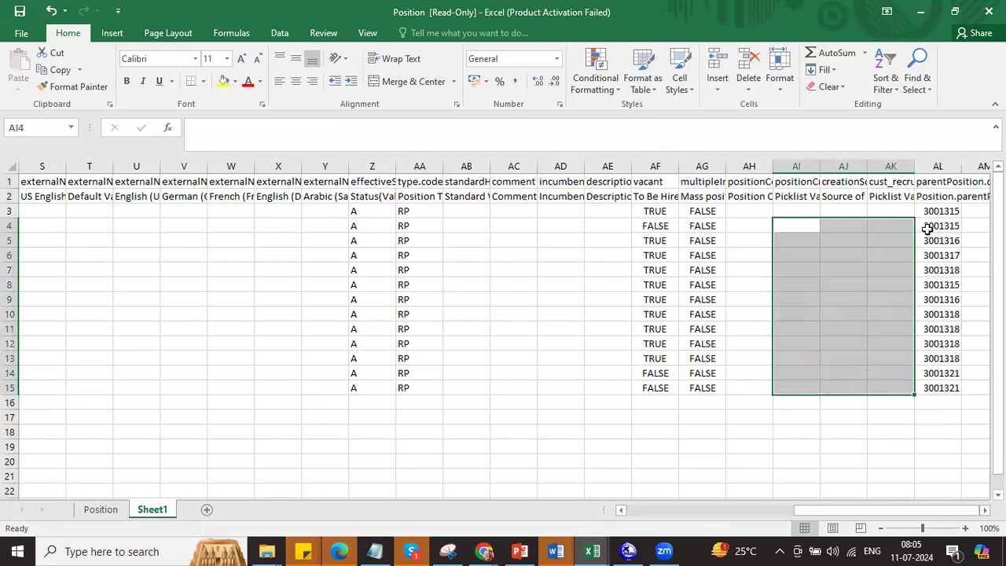
Step: Move Sheet1 with the 13 RIL positions into a new book via Move or Copy
click(939, 198)
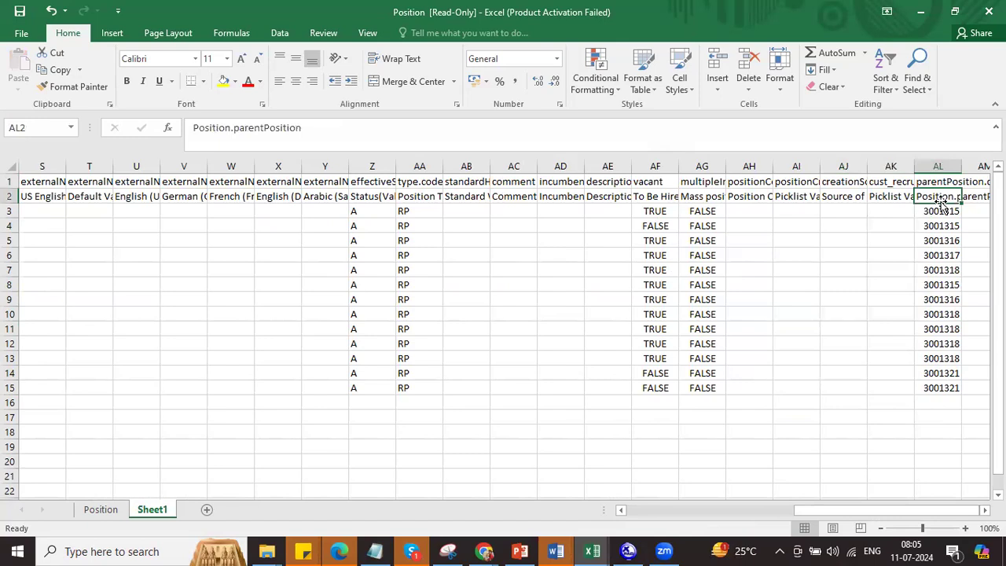
right_click(164, 511)
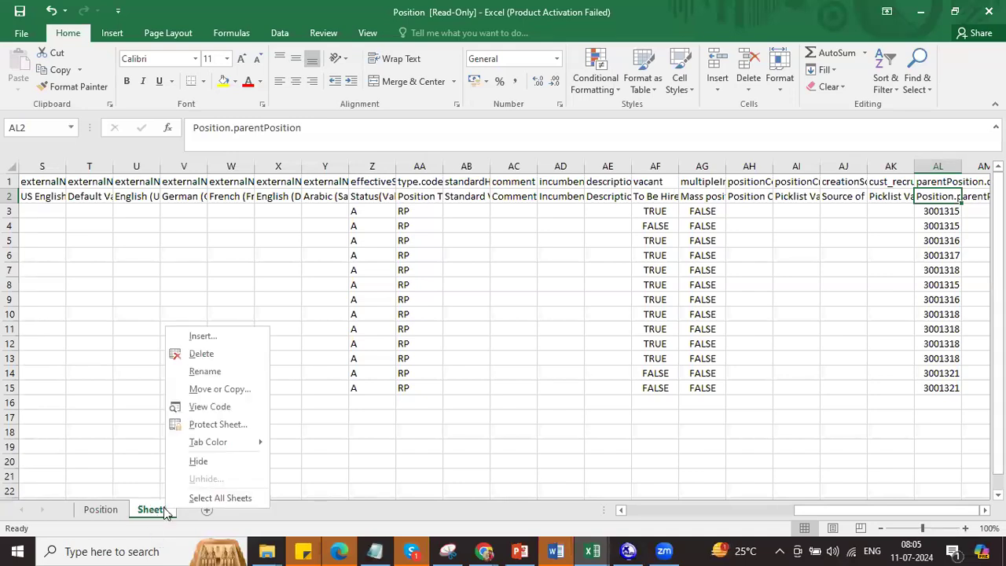
click(212, 388)
click(305, 336)
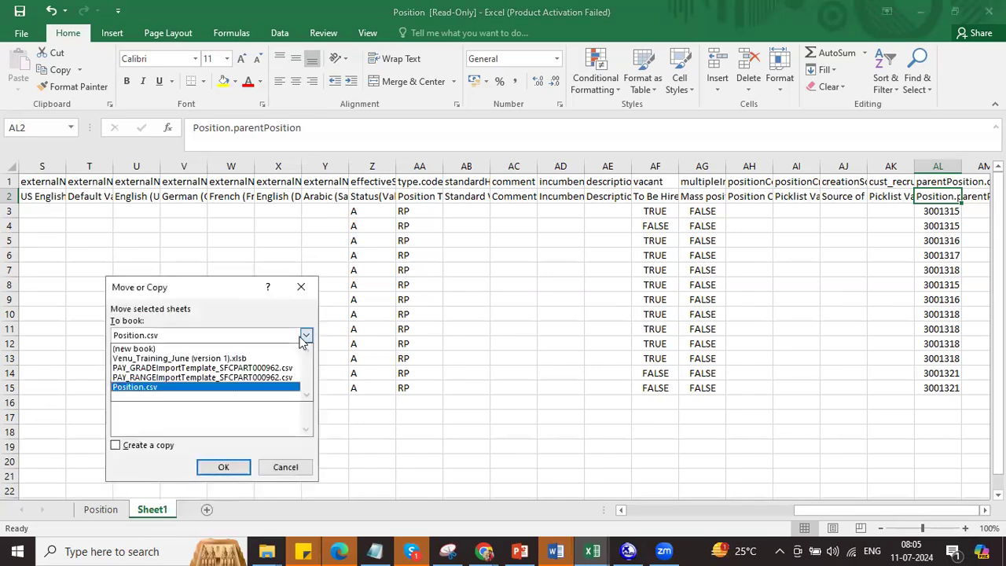
click(256, 349)
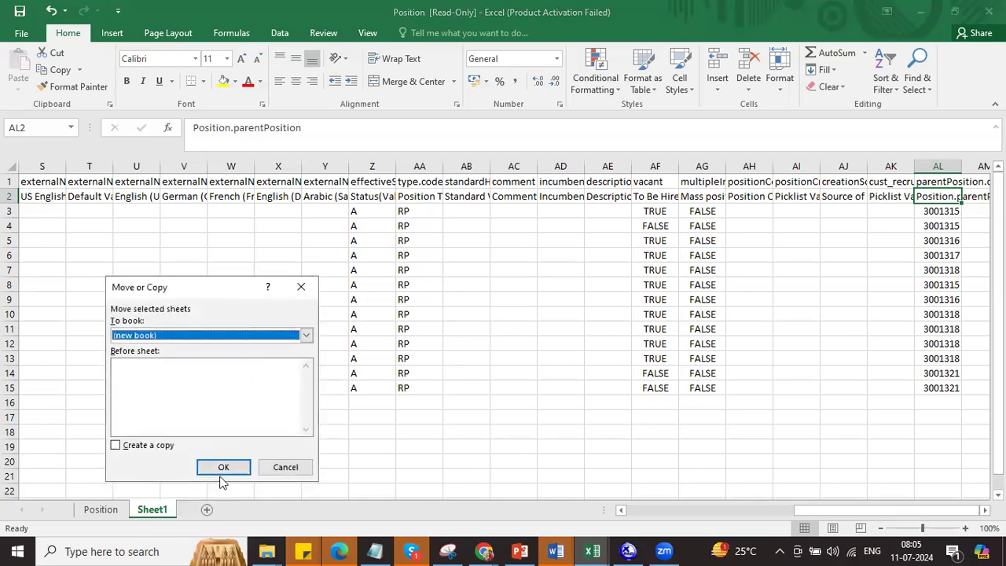
click(222, 468)
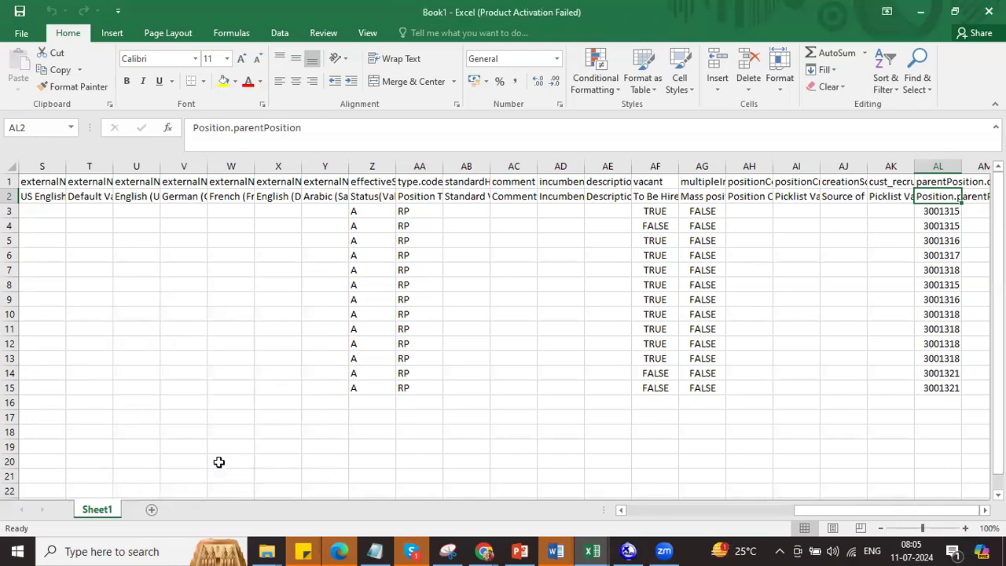
click(637, 510)
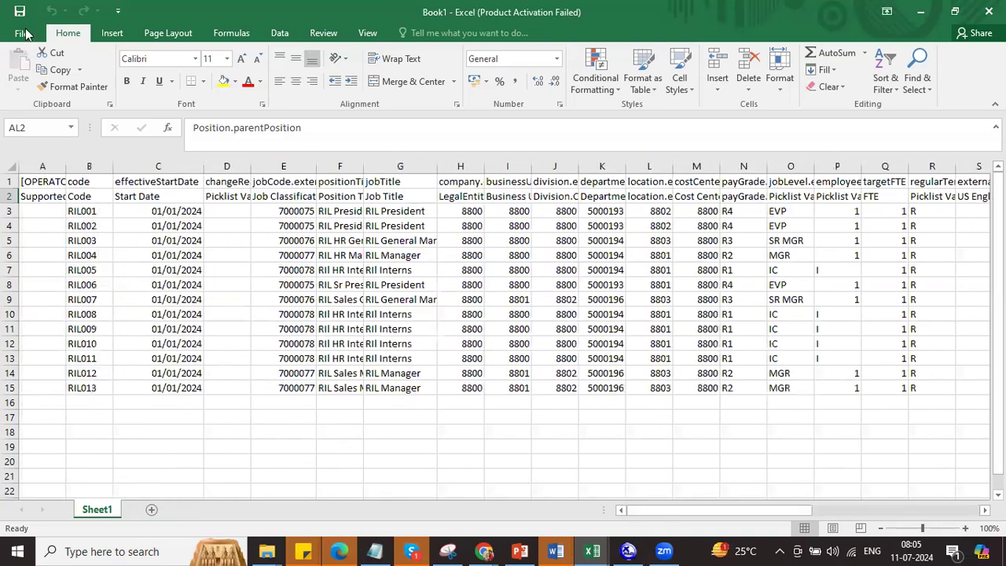
Step: Save Book1 in Downloads as POS_LOAD, CSV (Comma delimited), keeping CSV at the warning
click(23, 33)
click(40, 181)
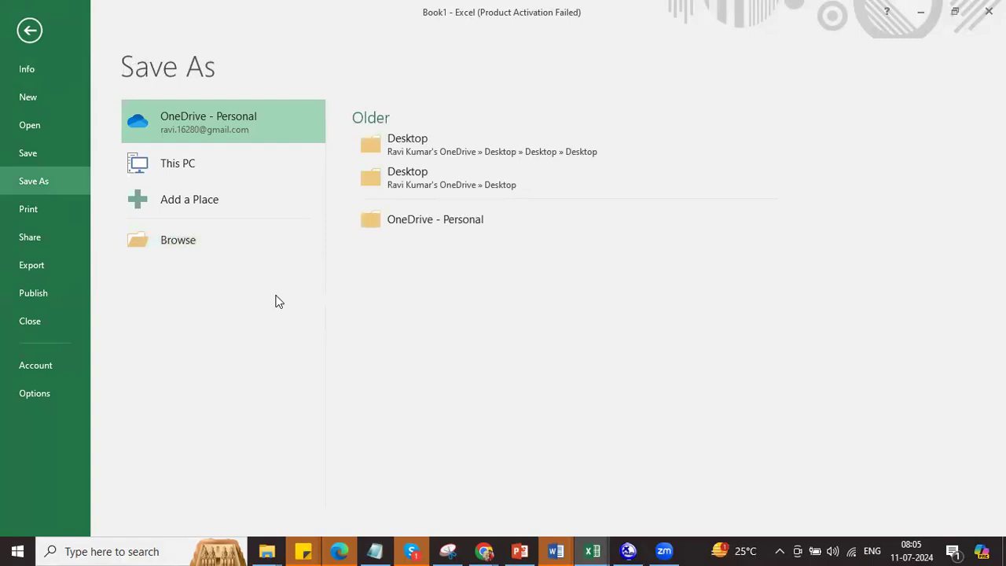
click(178, 240)
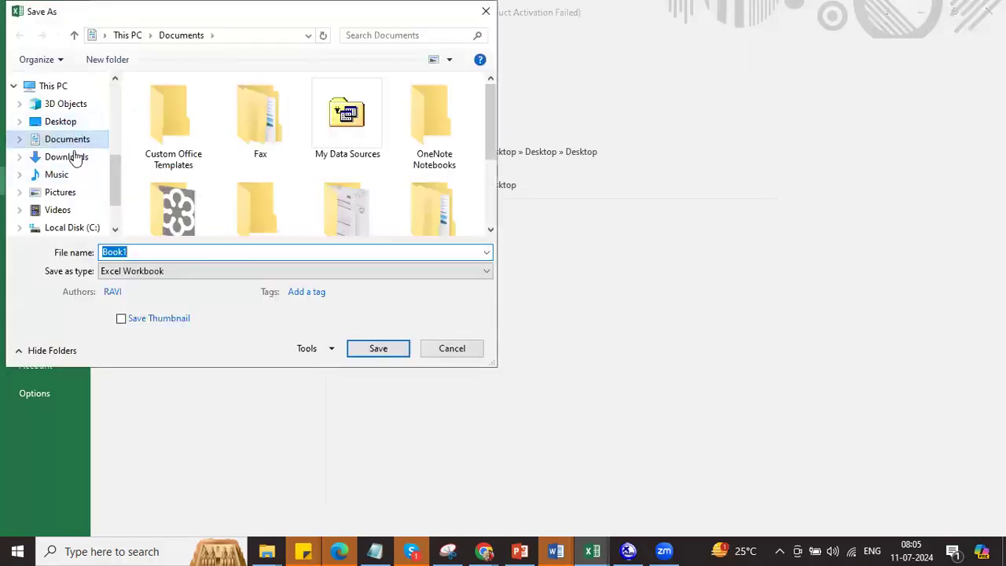
click(76, 158)
click(173, 271)
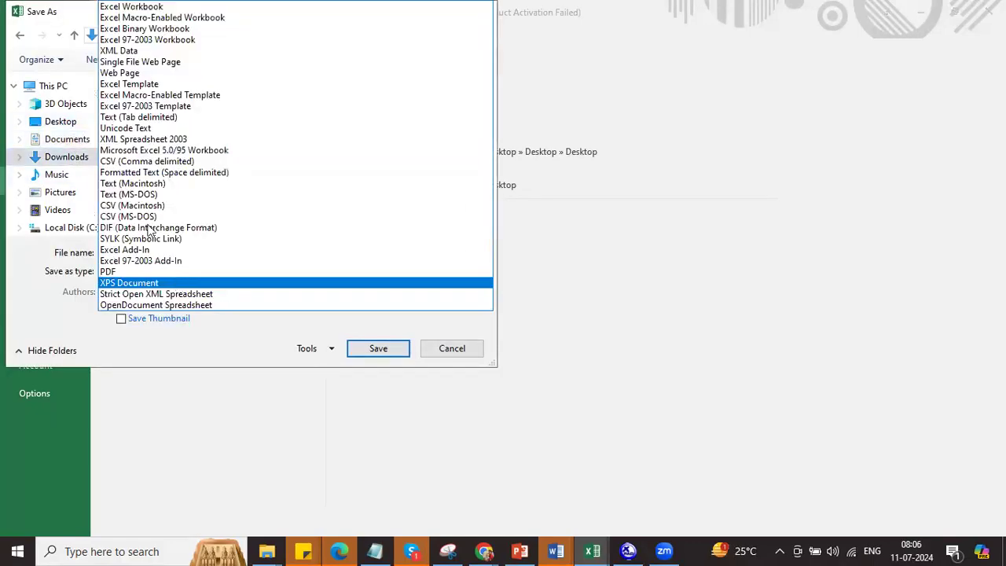
click(151, 163)
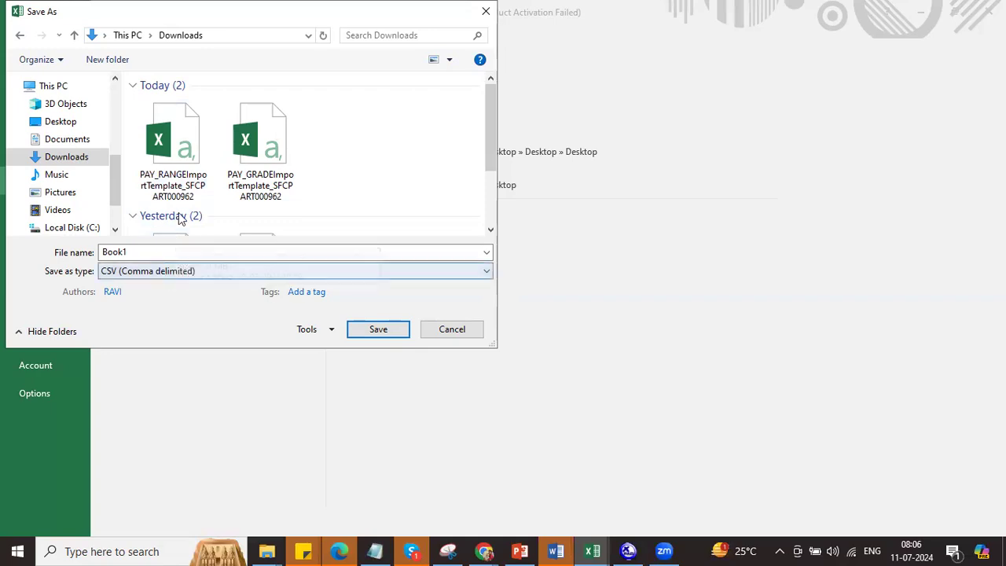
double_click(148, 251)
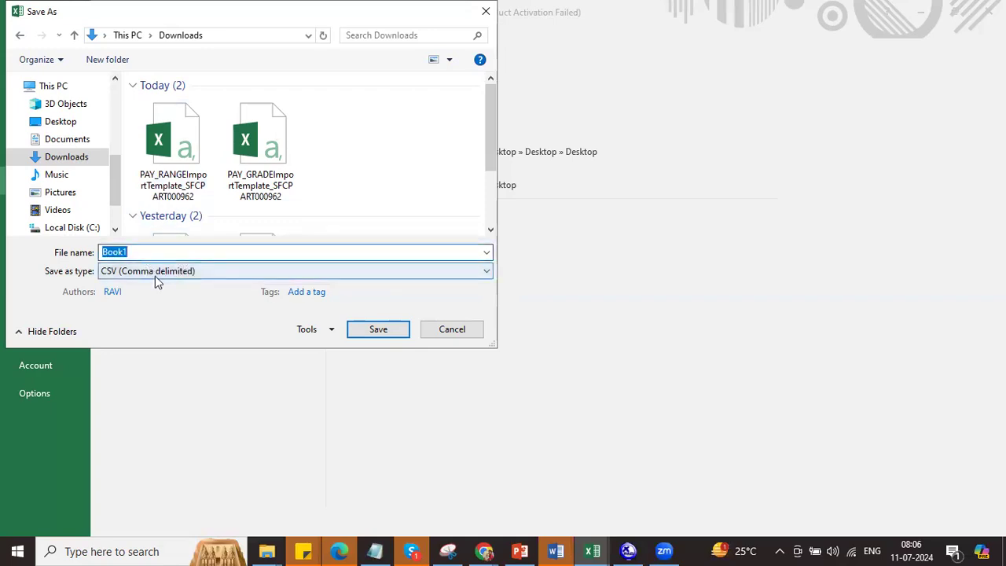
text(POS_LOAD)
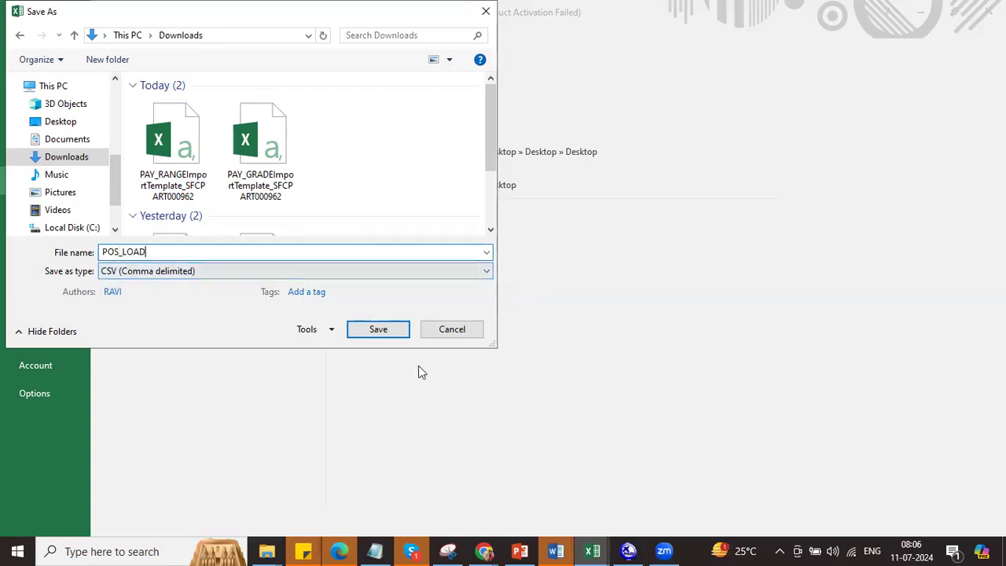
click(377, 328)
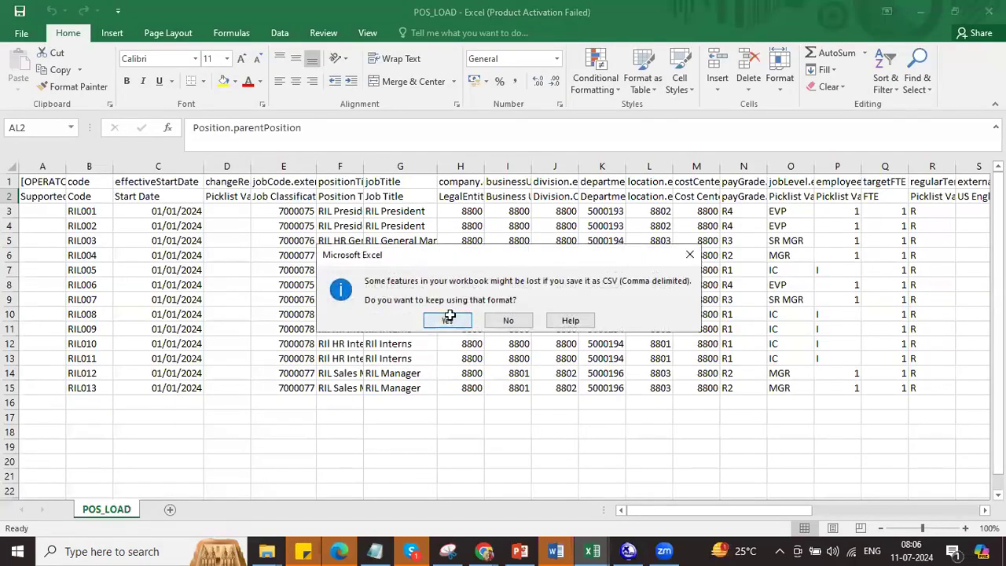
click(447, 320)
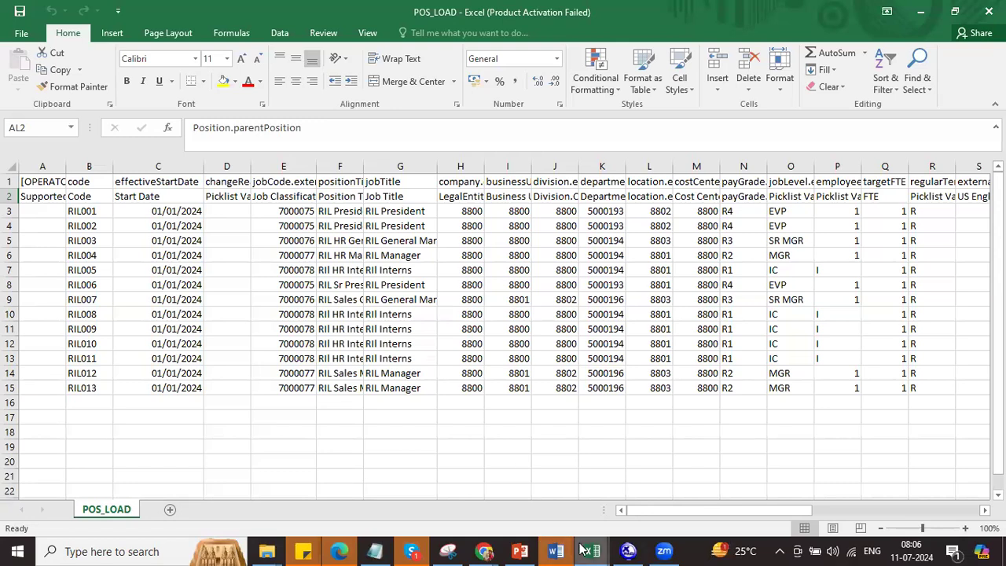
Step: Return to SuccessFactors and choose Import Data on the Import and Export Data page
click(484, 551)
click(281, 501)
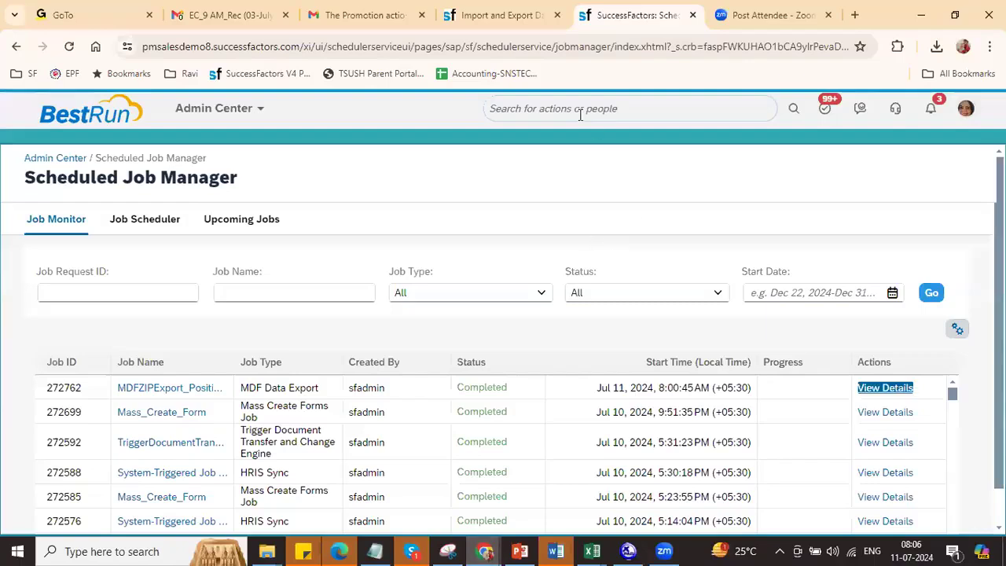
click(531, 15)
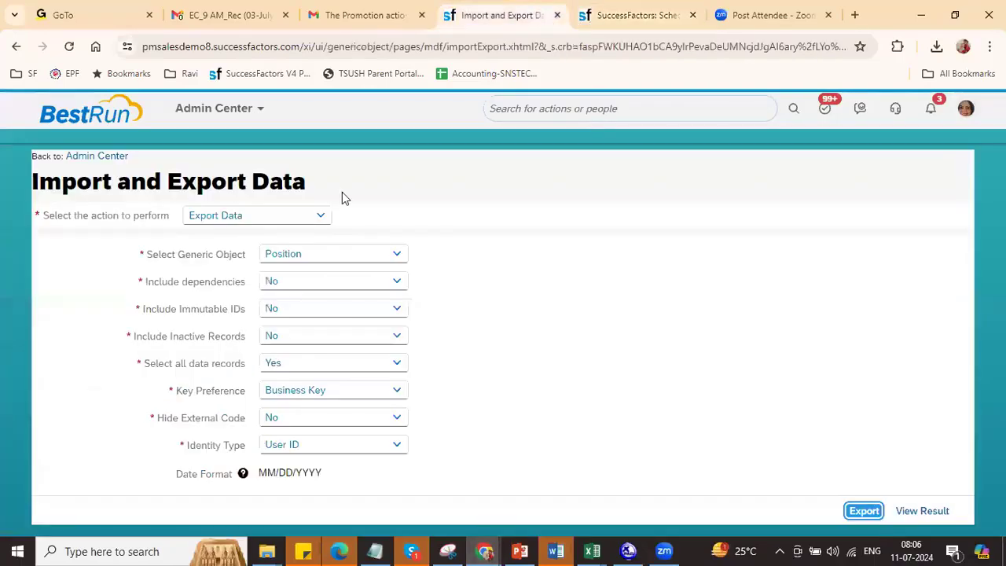
click(318, 216)
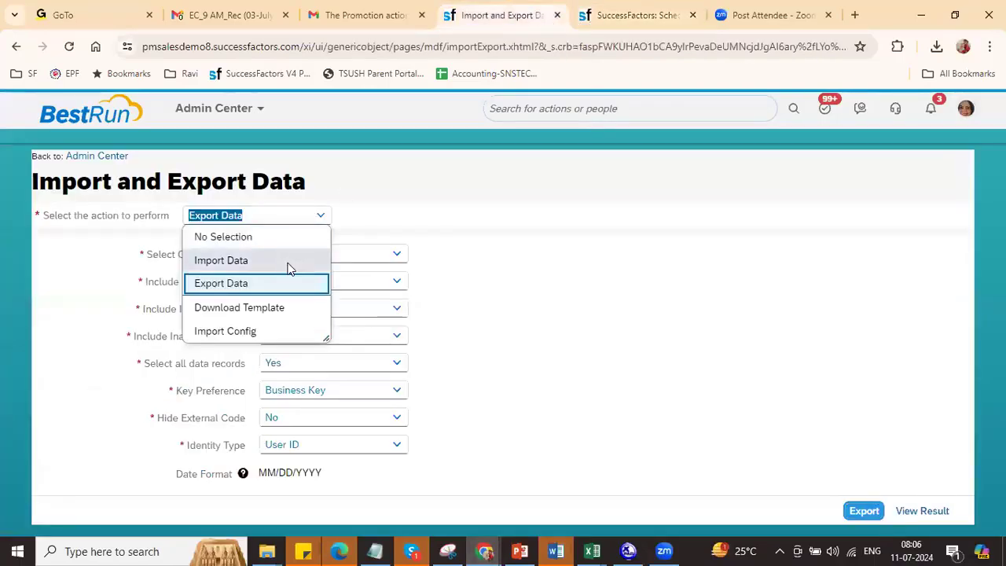
click(287, 268)
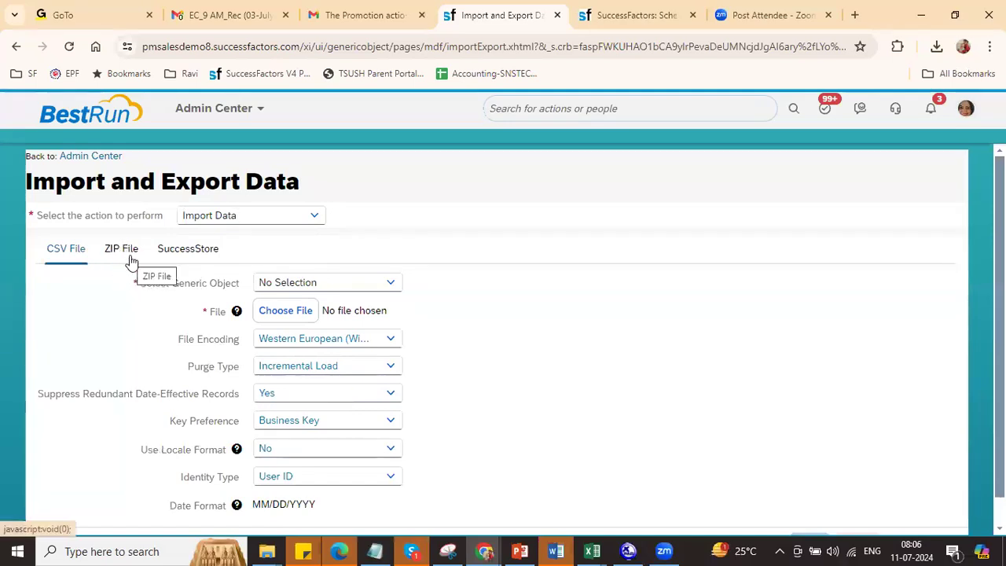
Step: Set the generic object to Position and attach POS_LOAD.csv
click(346, 282)
text(posi)
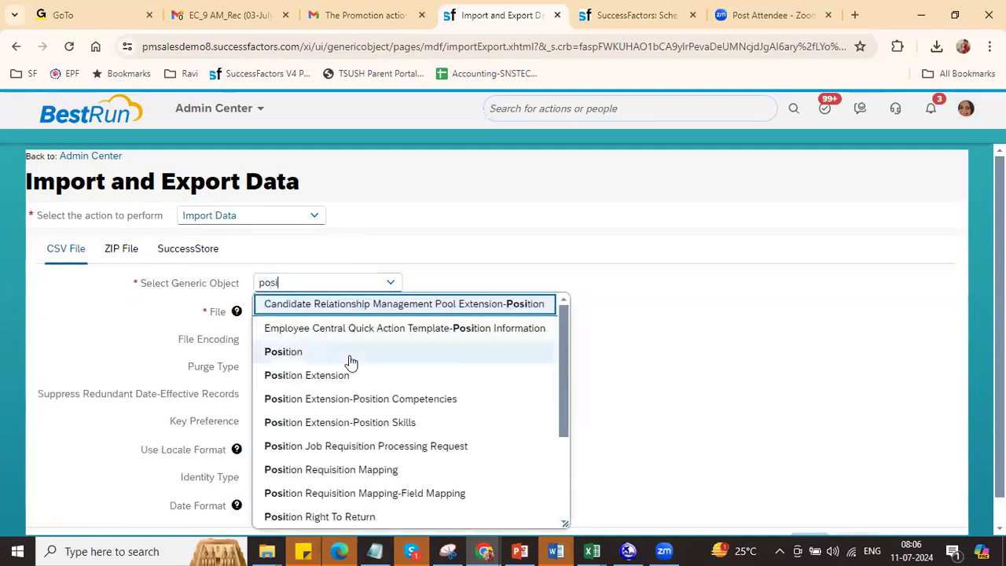
click(351, 354)
click(304, 313)
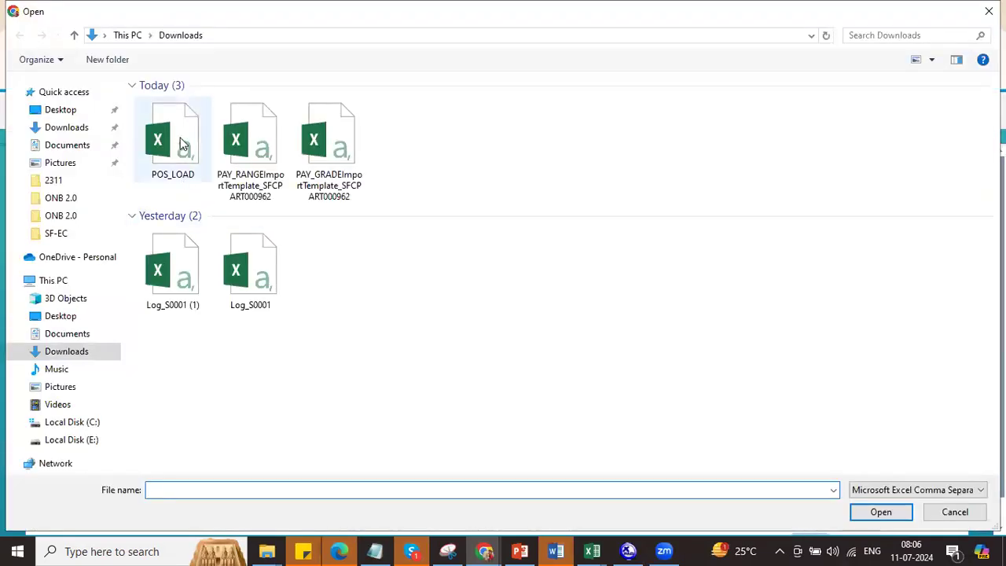
double_click(180, 141)
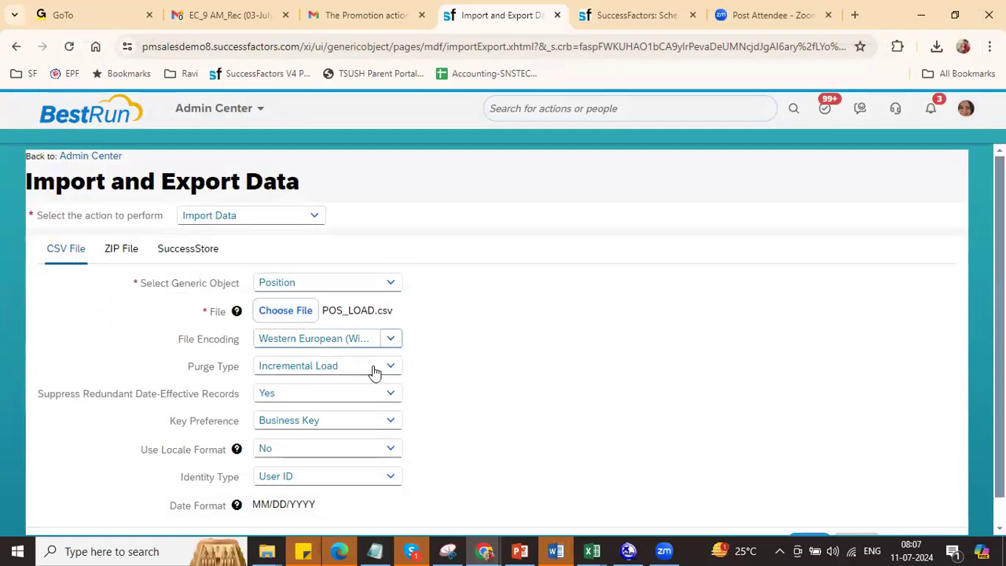
Step: Keep Purge Type as Incremental Load and validate the file
triple_click(215, 361)
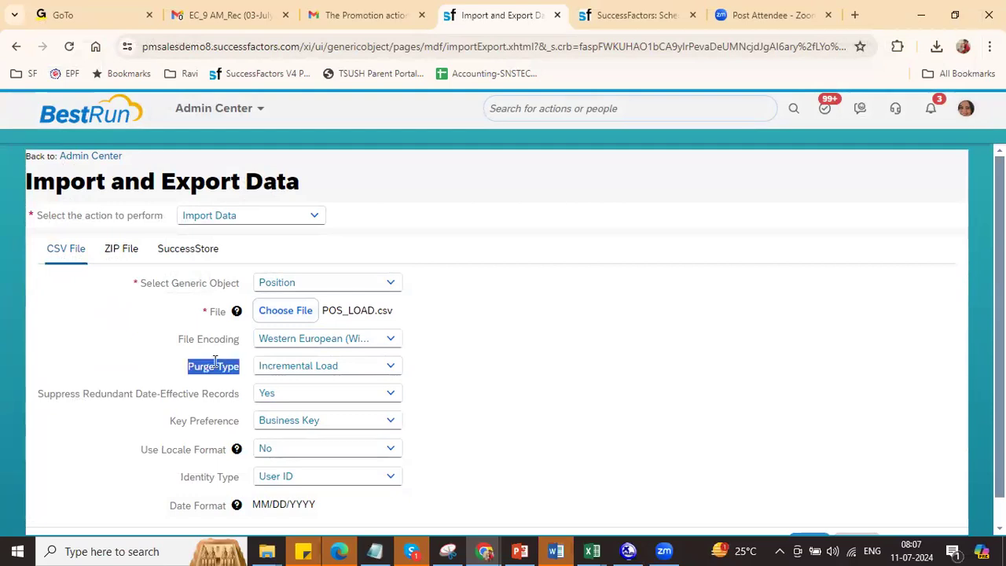
click(386, 366)
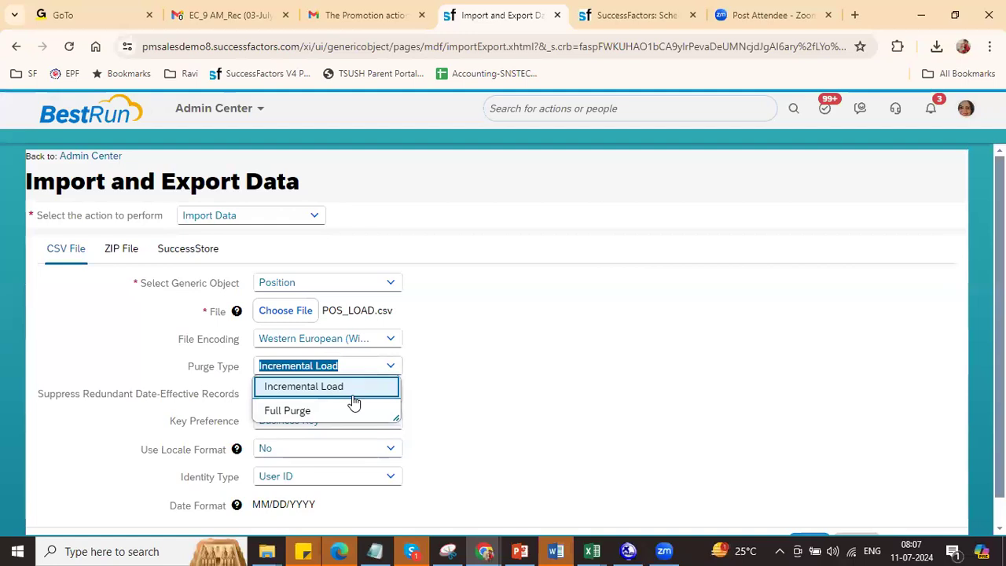
click(512, 392)
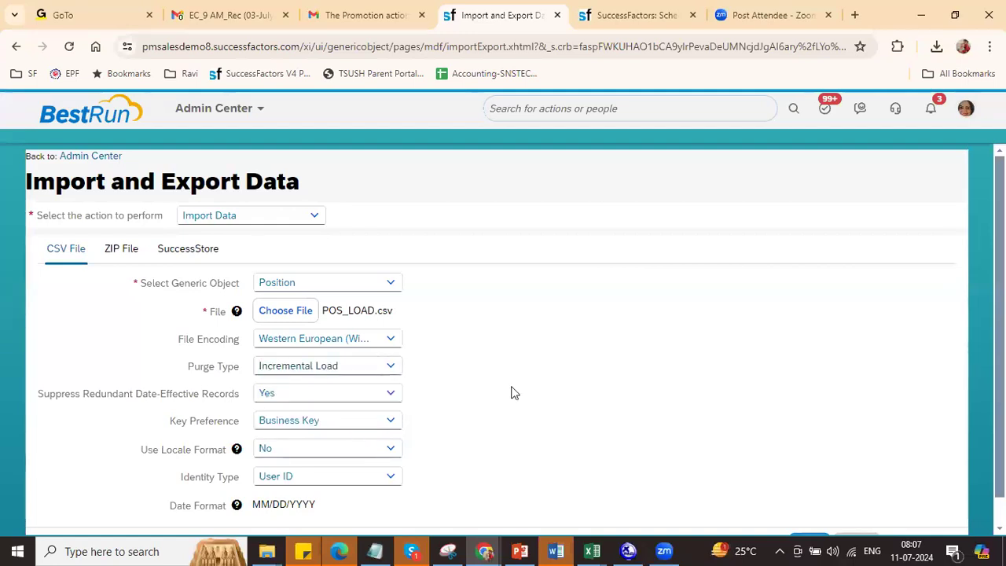
scroll(445, 359, down, 1)
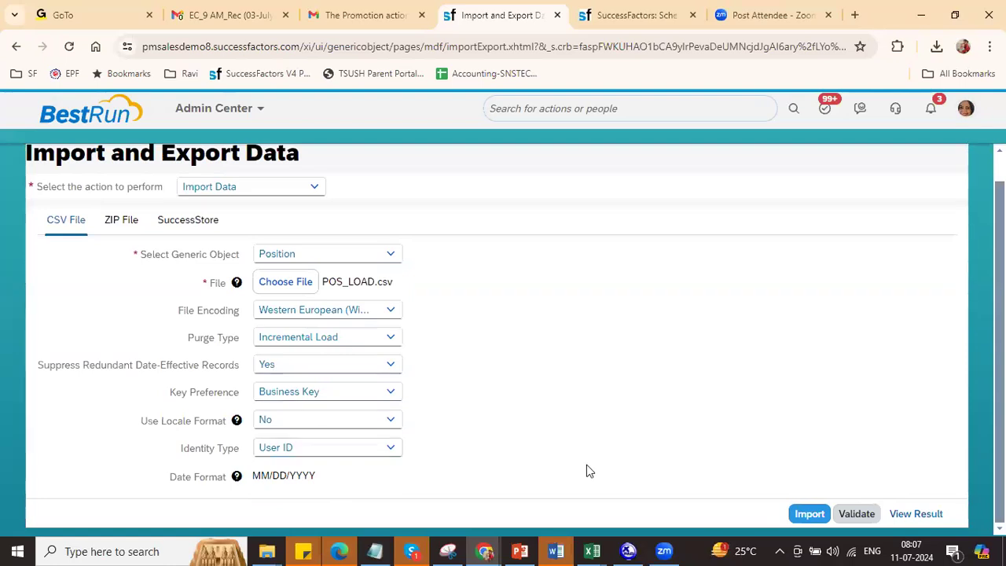
click(857, 515)
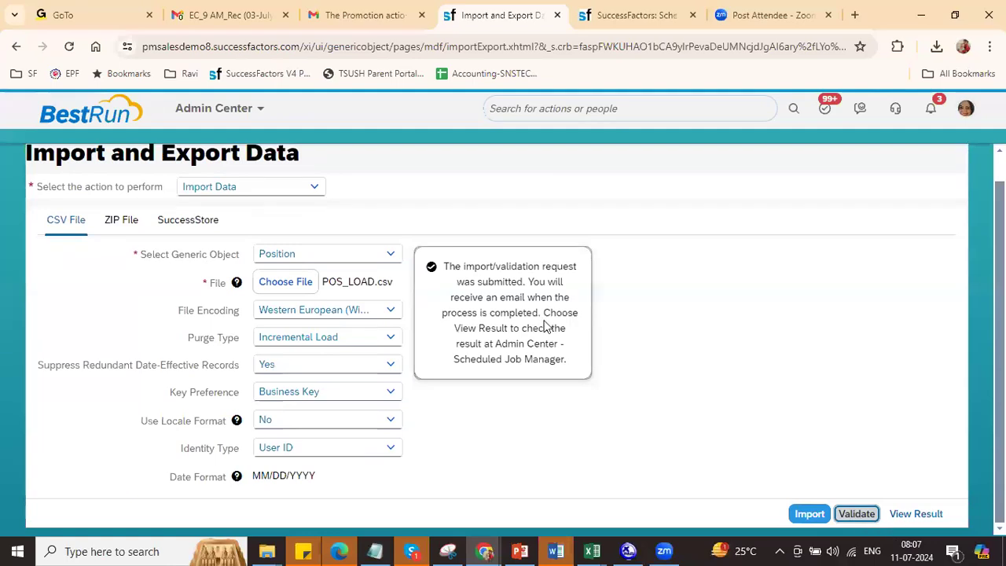
Step: Refresh the Scheduled Job Manager to check the Position_MDFImport job, then return to Excel
click(628, 13)
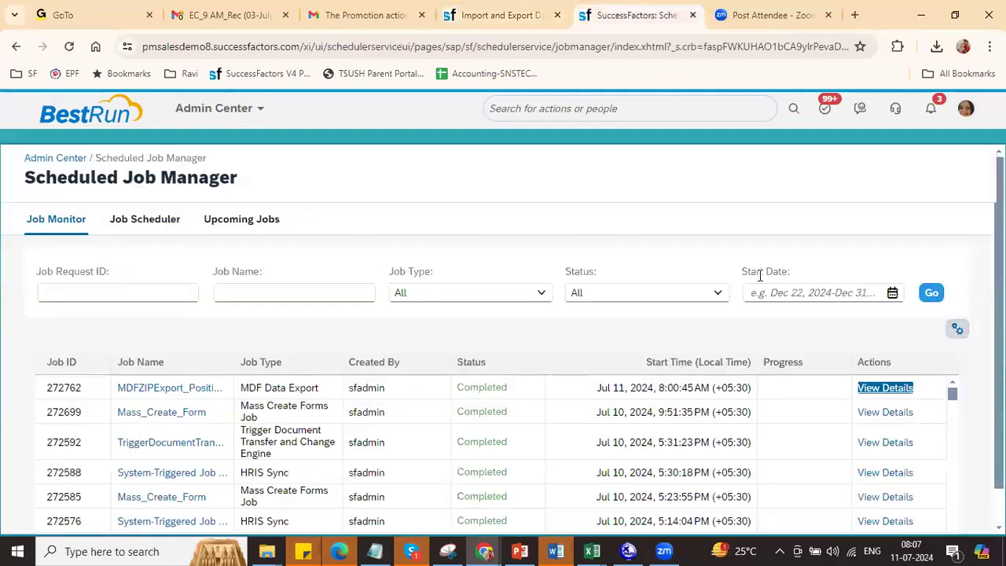
click(931, 294)
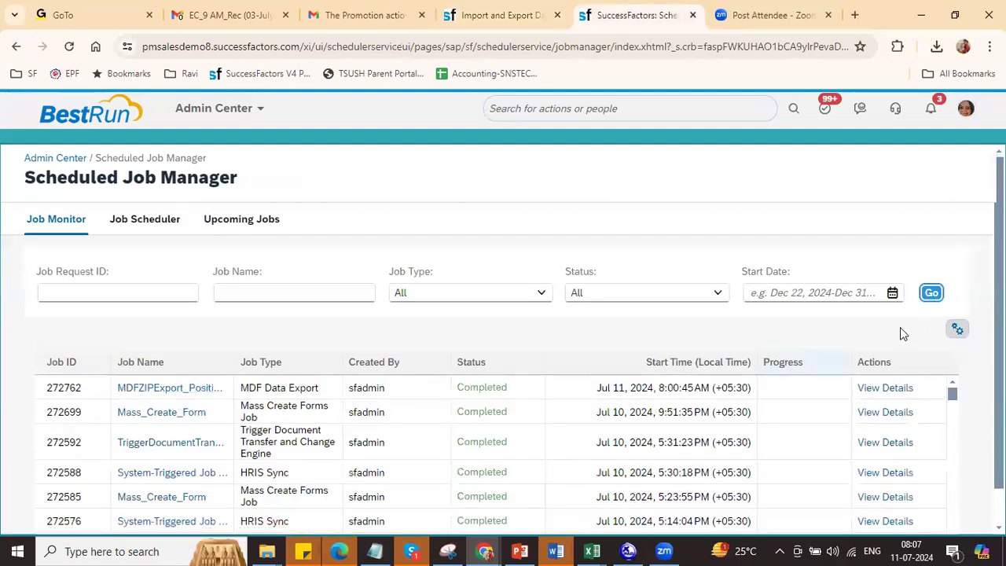
click(931, 292)
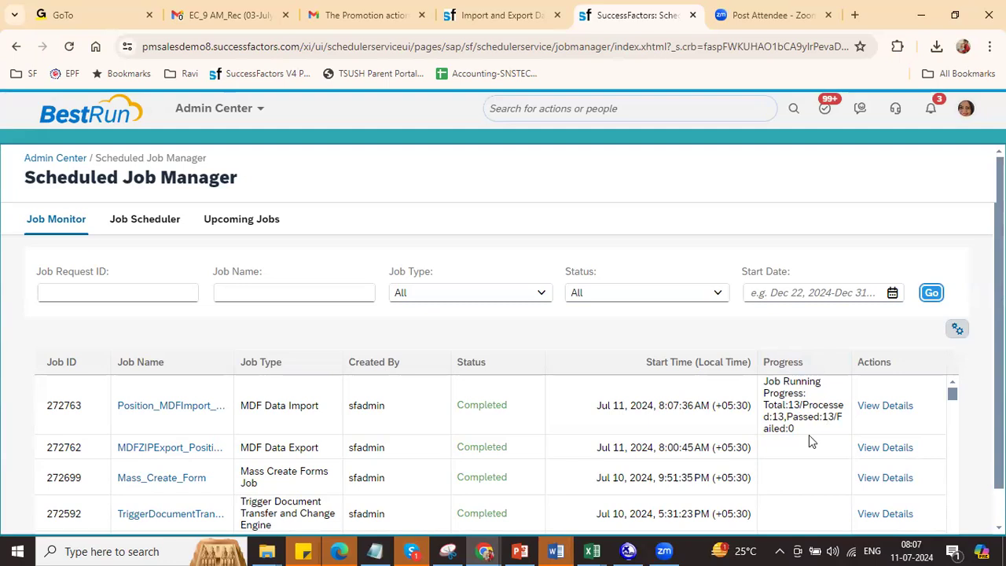
key(alt+Tab)
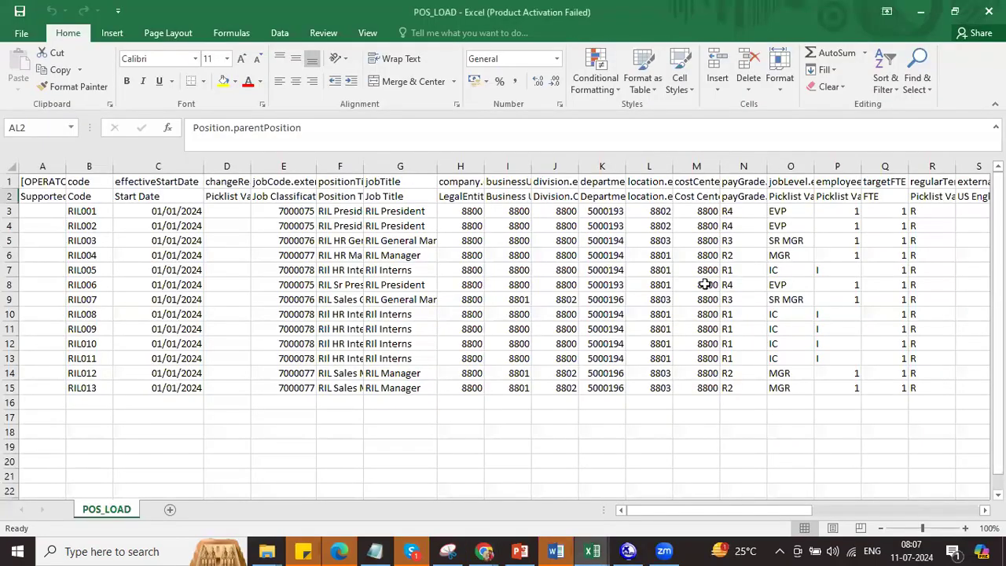
Step: Set LegalEntity to 123456 in cell H14 and 123789 in cell H3
click(465, 210)
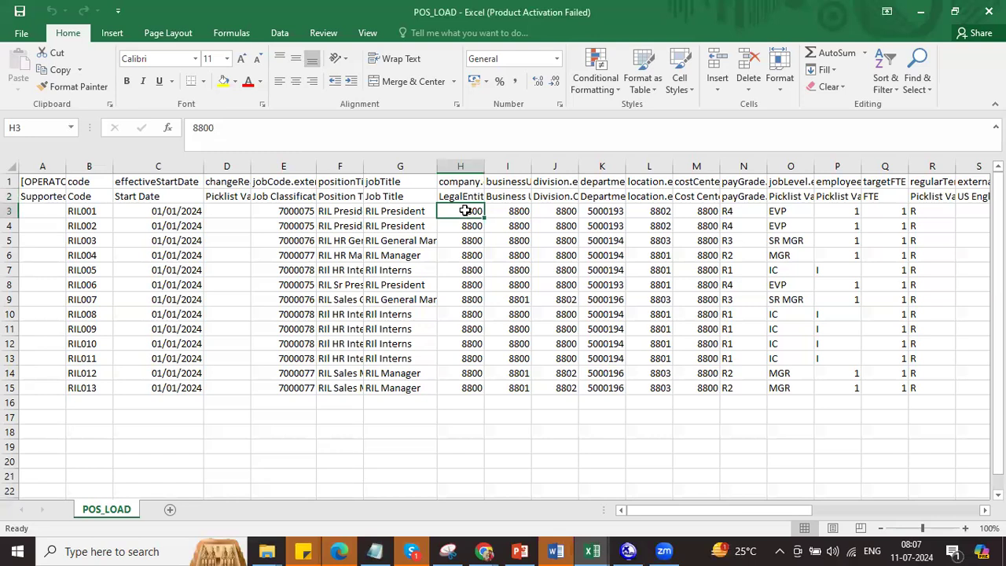
text(123456)
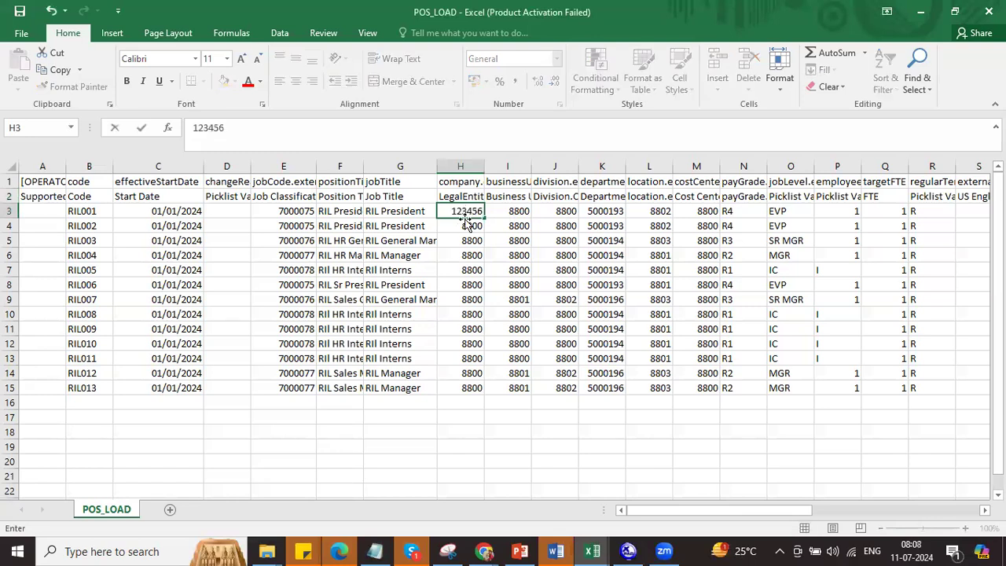
click(465, 219)
click(465, 223)
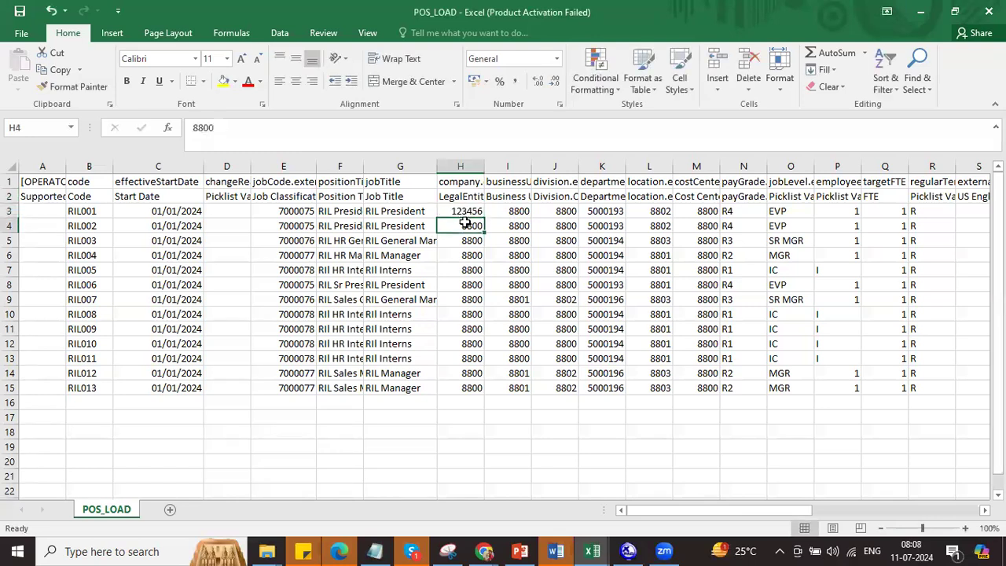
click(462, 208)
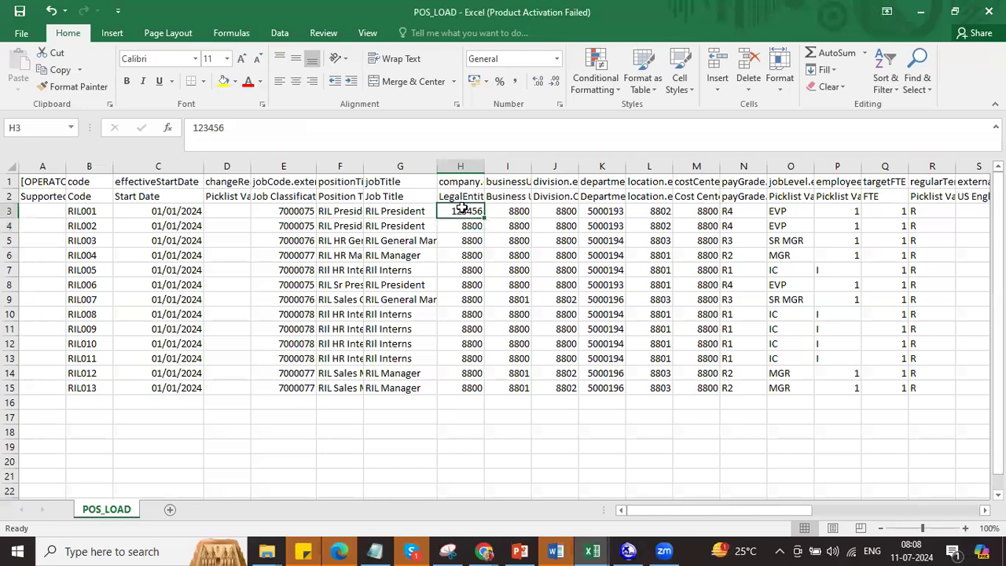
key(ctrl+c)
click(466, 370)
key(ctrl+v)
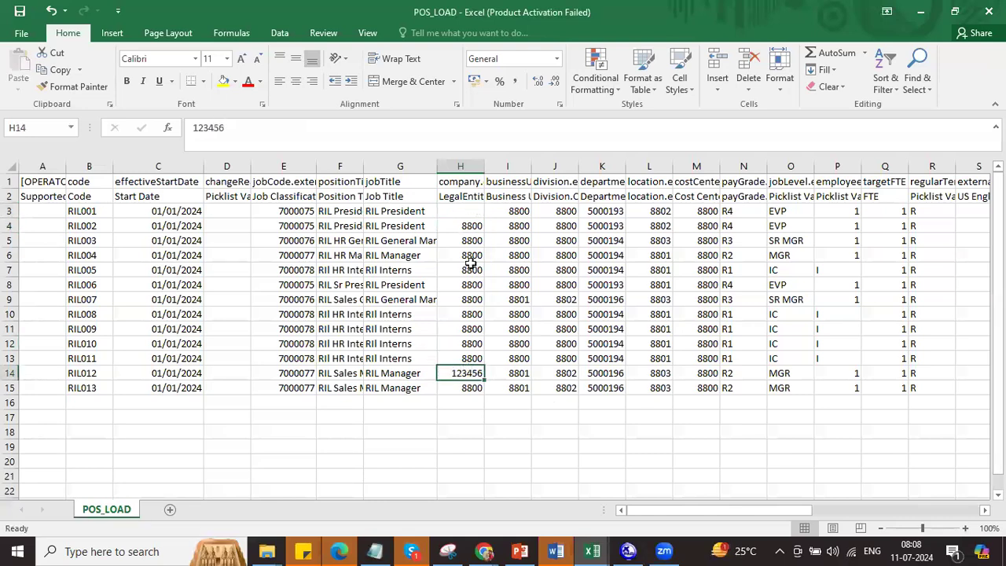
click(464, 210)
text(123789)
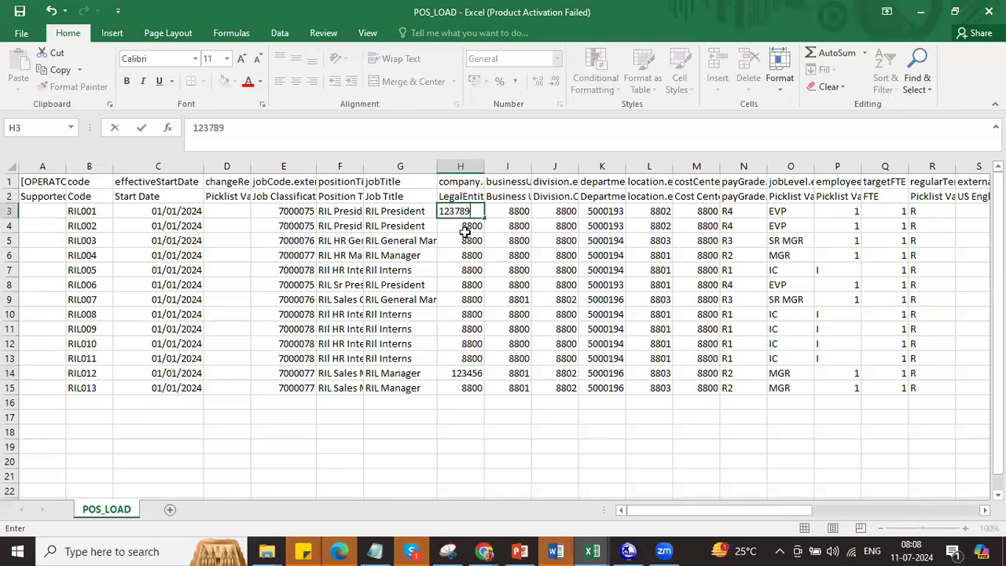
click(465, 239)
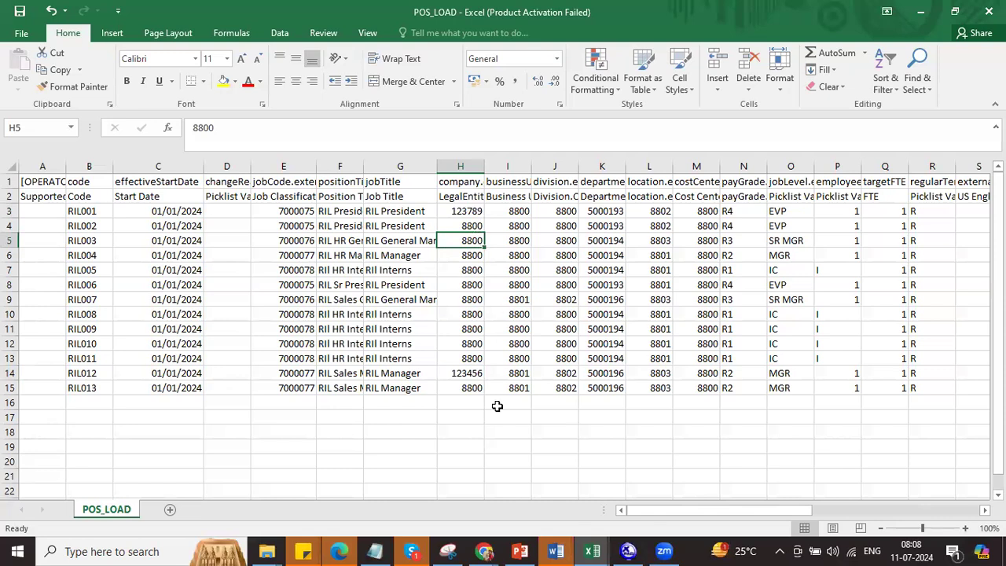
Step: Save POS_LOAD as CSV, undo a stray header edit, save again, and return to Chrome
key(ctrl+s)
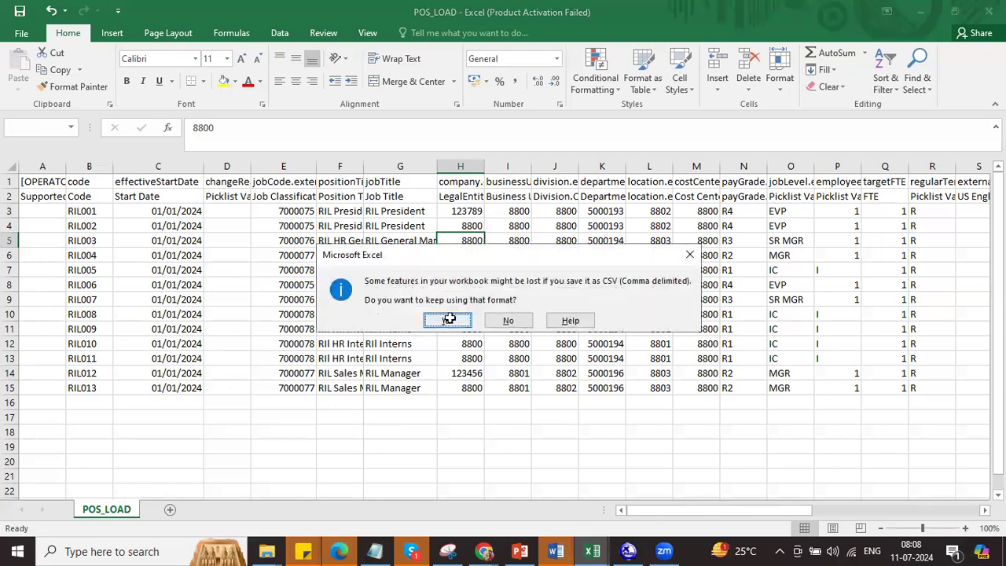
click(448, 380)
drag(465, 199, 463, 381)
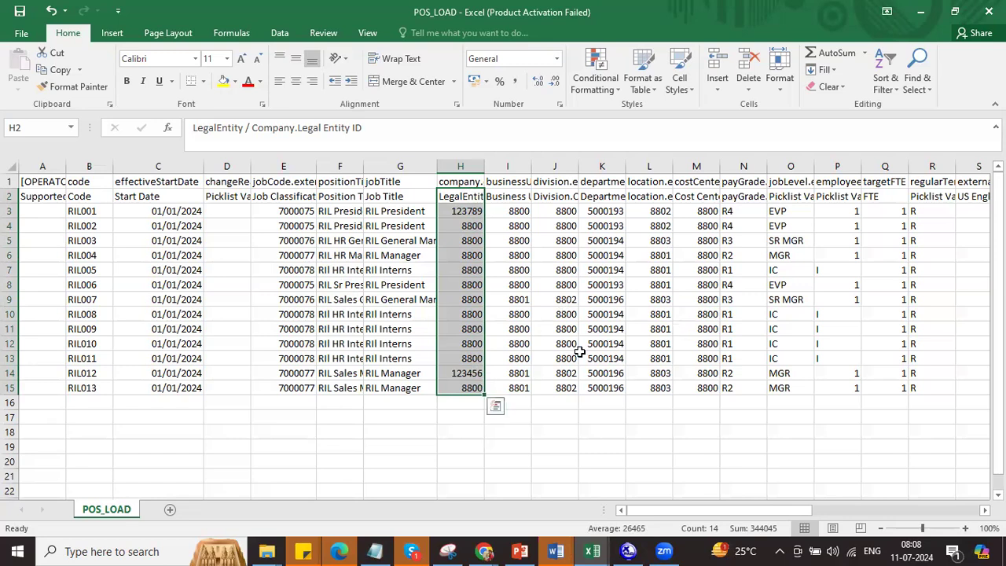
text(x)
click(558, 319)
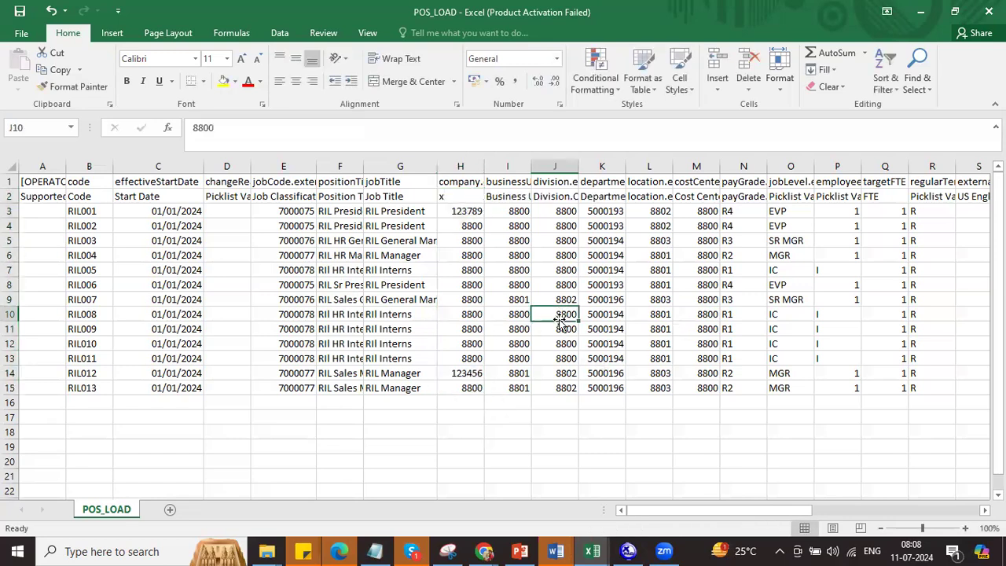
key(ctrl+z)
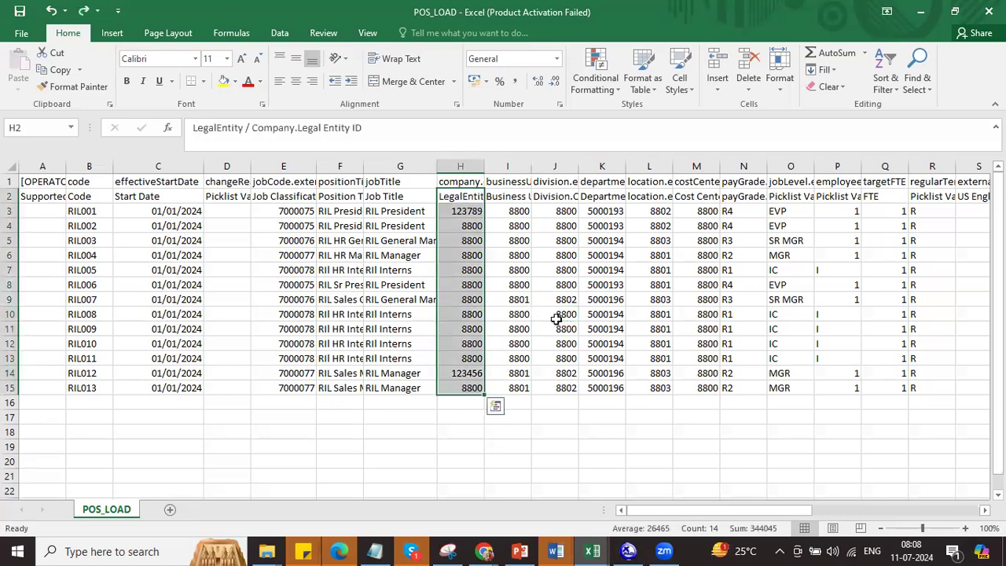
key(ctrl+s)
click(446, 320)
key(alt+Tab)
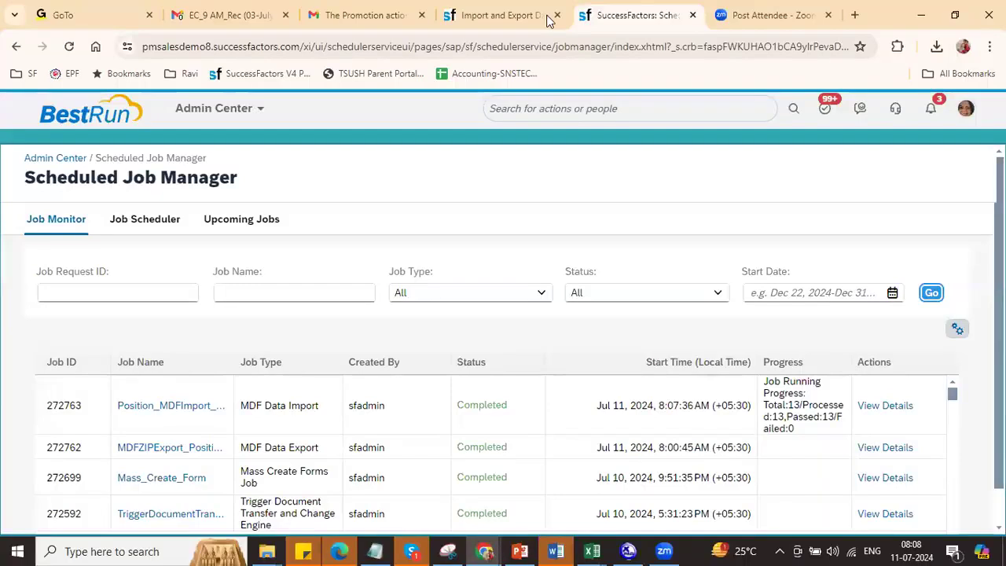
Step: Select POS_LOAD instead of the PAY_RANGE template and submit it for validation
click(495, 15)
click(301, 283)
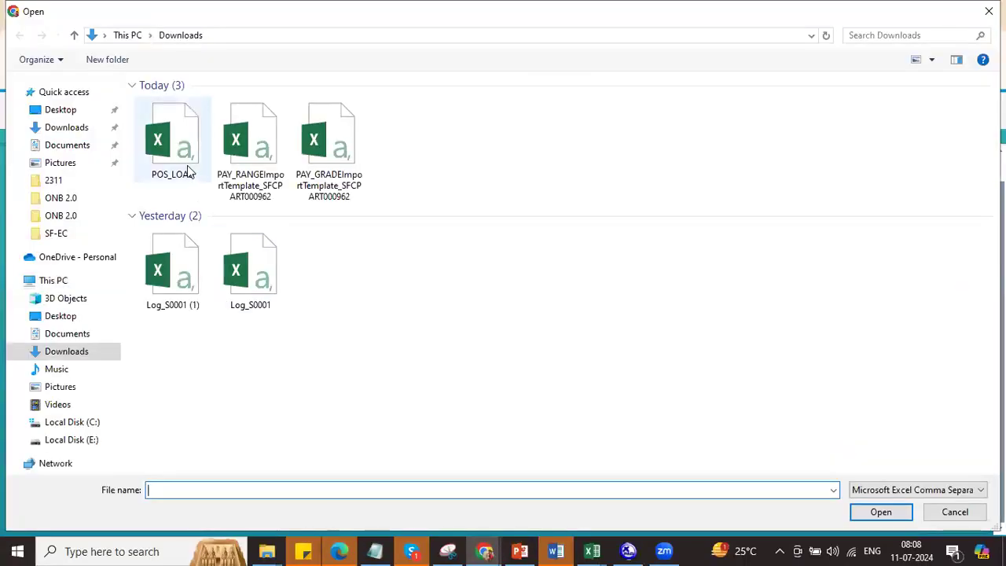
double_click(187, 170)
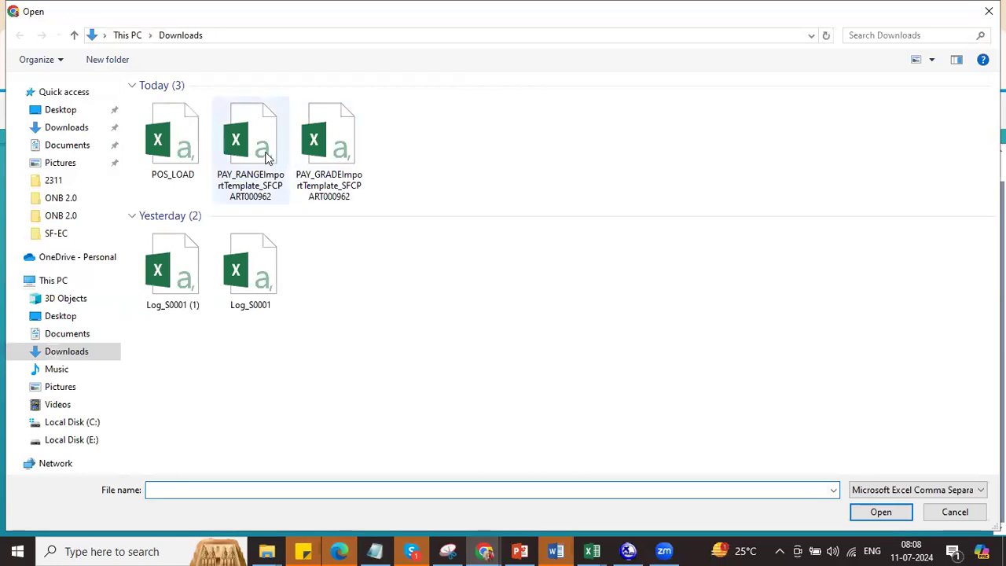
click(267, 157)
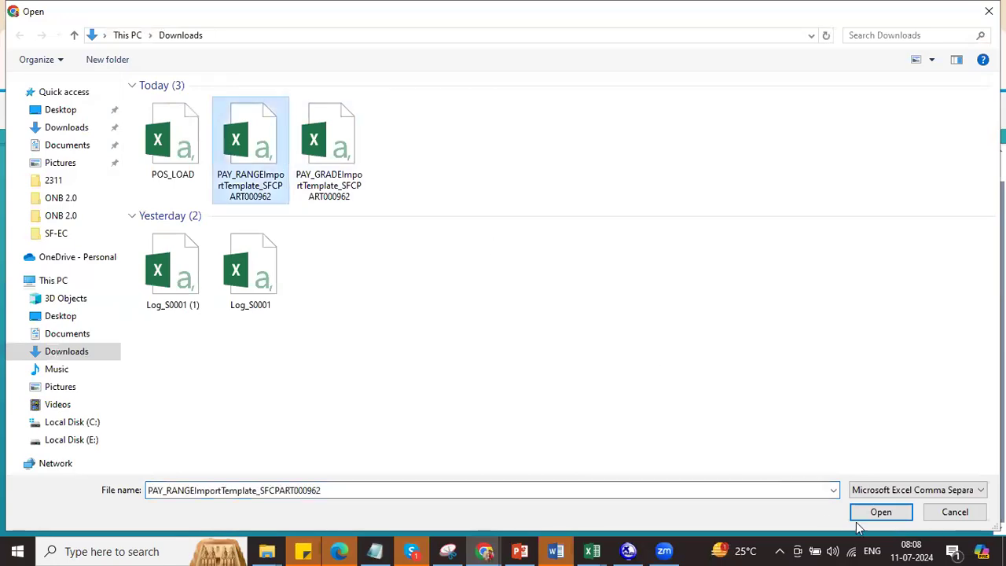
click(874, 512)
click(292, 284)
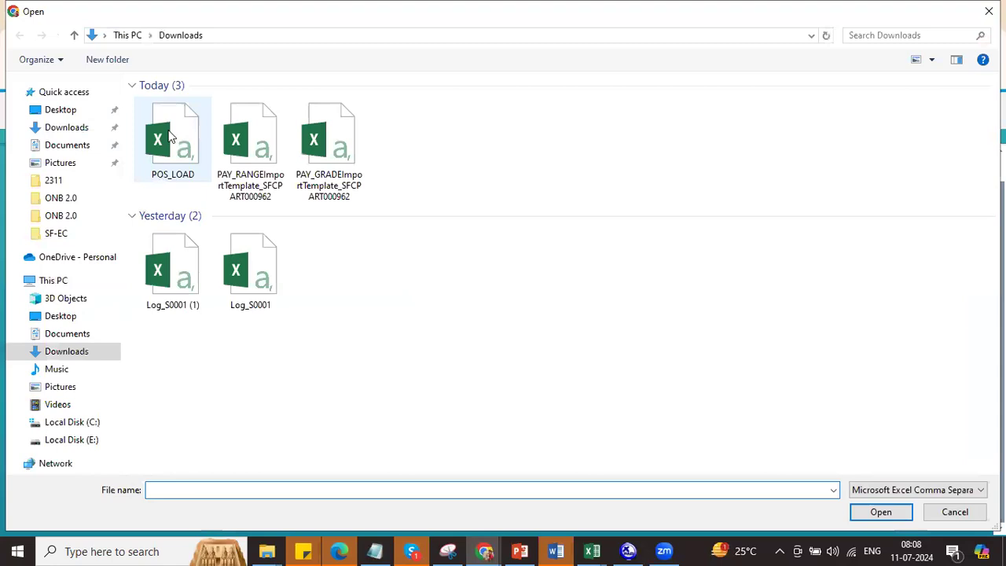
double_click(168, 135)
click(860, 514)
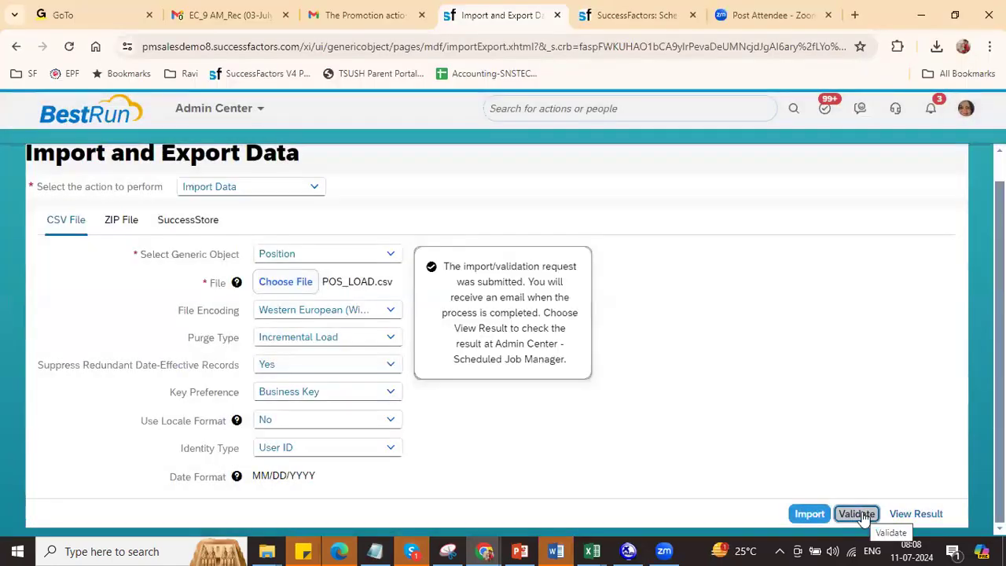
Step: Refresh the Scheduled Job Manager list to show the new job
click(650, 19)
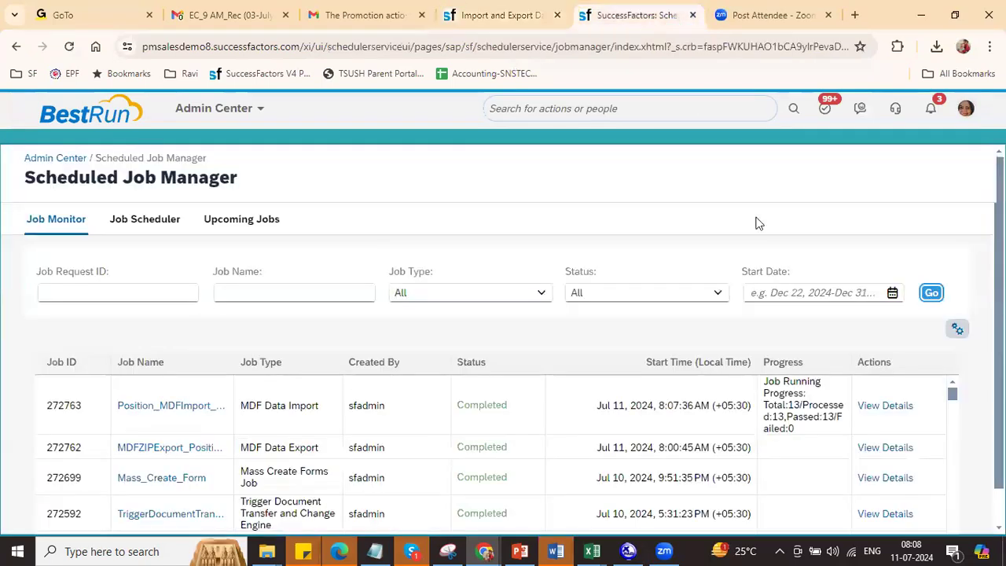
click(931, 292)
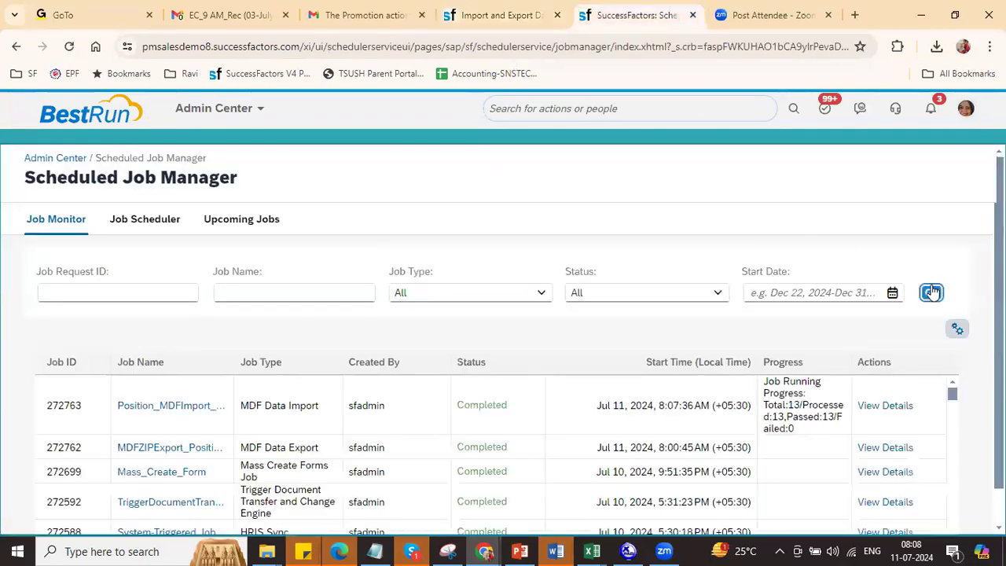
click(931, 292)
Step: Check job 272764's counts (11 of 13 passed), then download and open jobResponse272764.csv
click(931, 294)
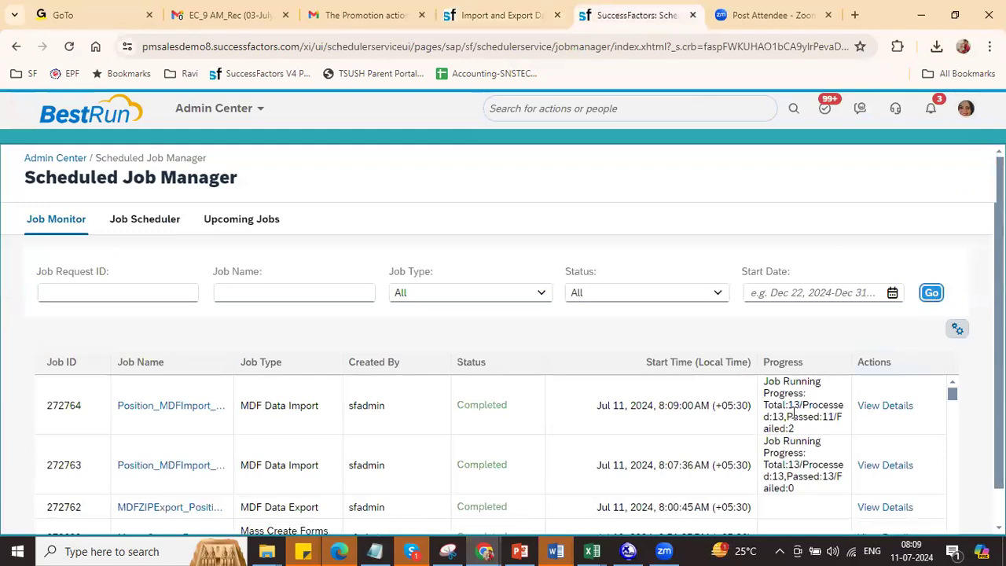
double_click(792, 405)
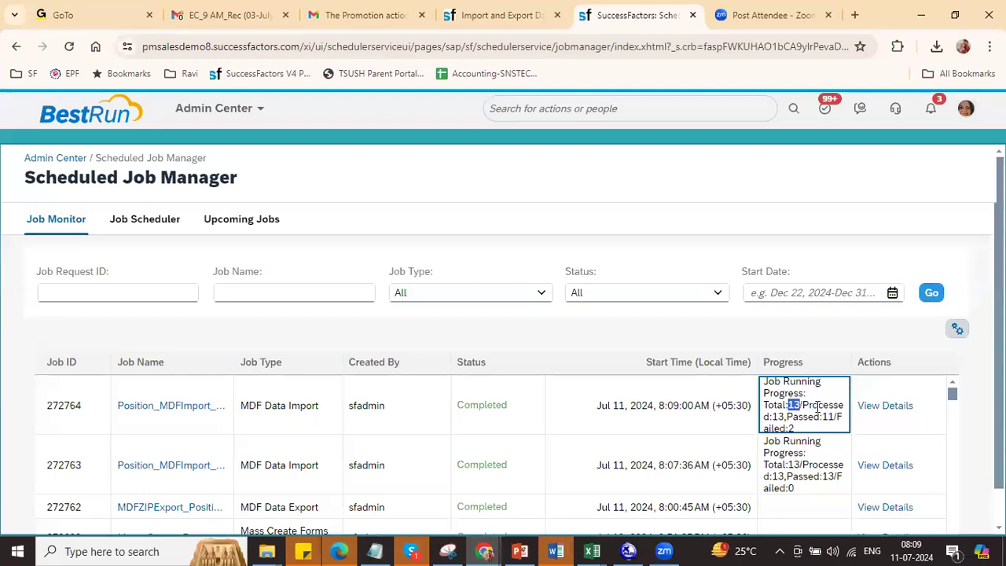
drag(792, 418, 836, 419)
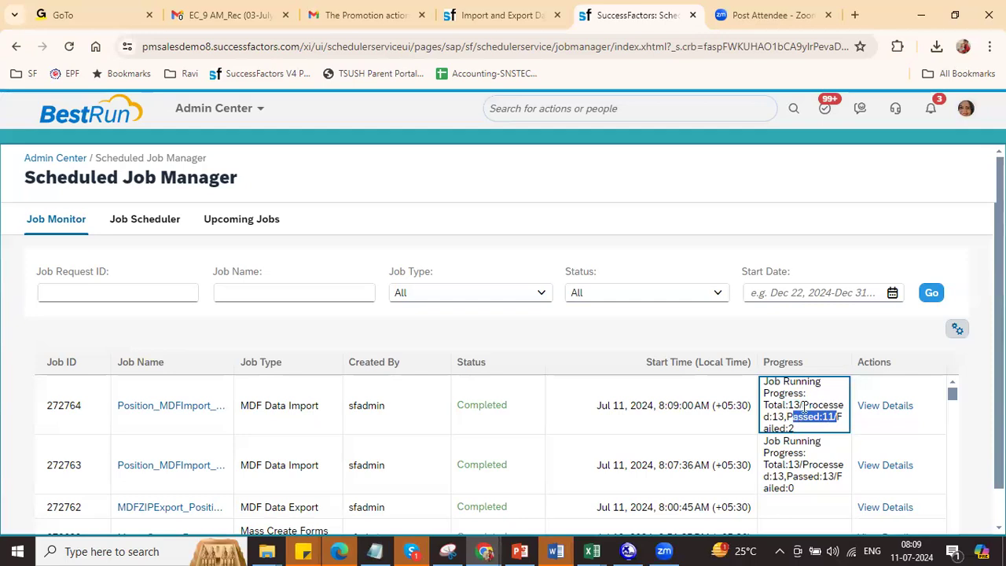
click(899, 411)
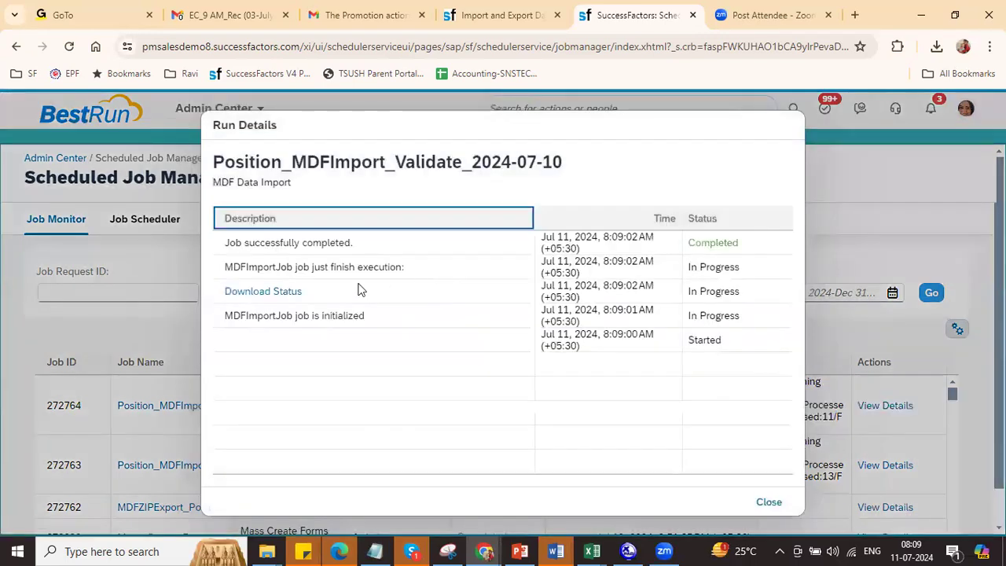
click(281, 294)
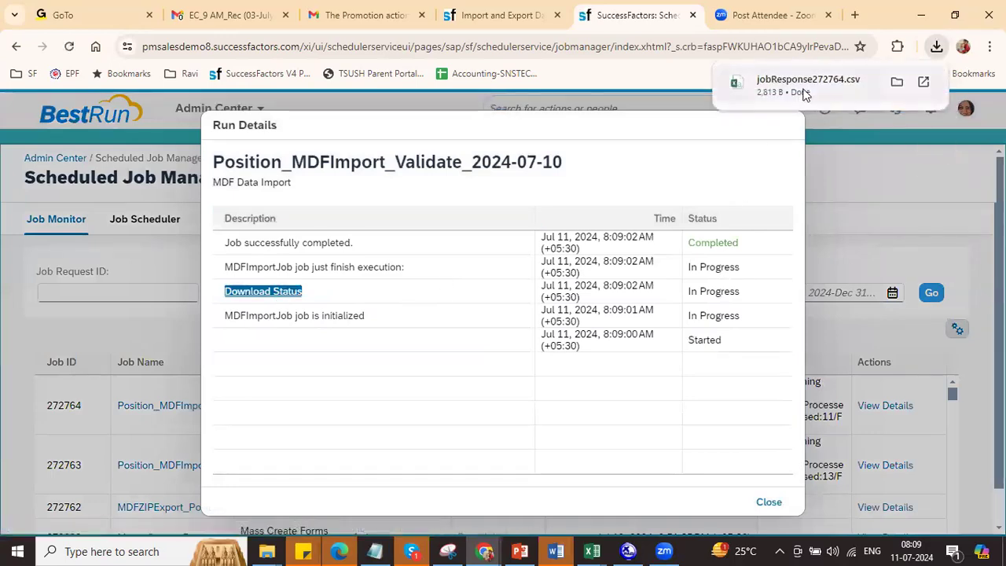
click(803, 93)
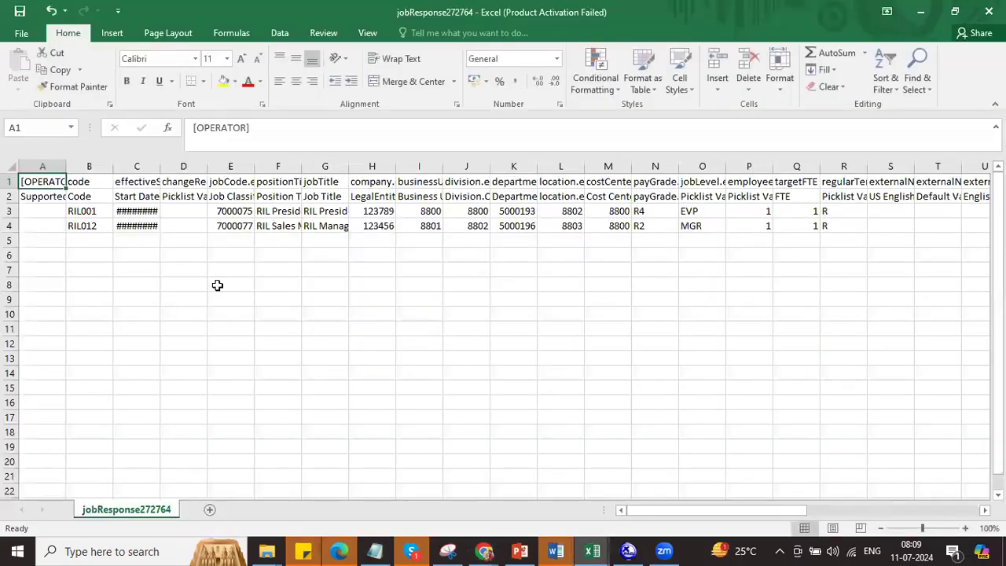
Step: Widen column C and read the errors for RIL001 and RIL012: legal entity 123789/123456 not found
drag(160, 166, 180, 167)
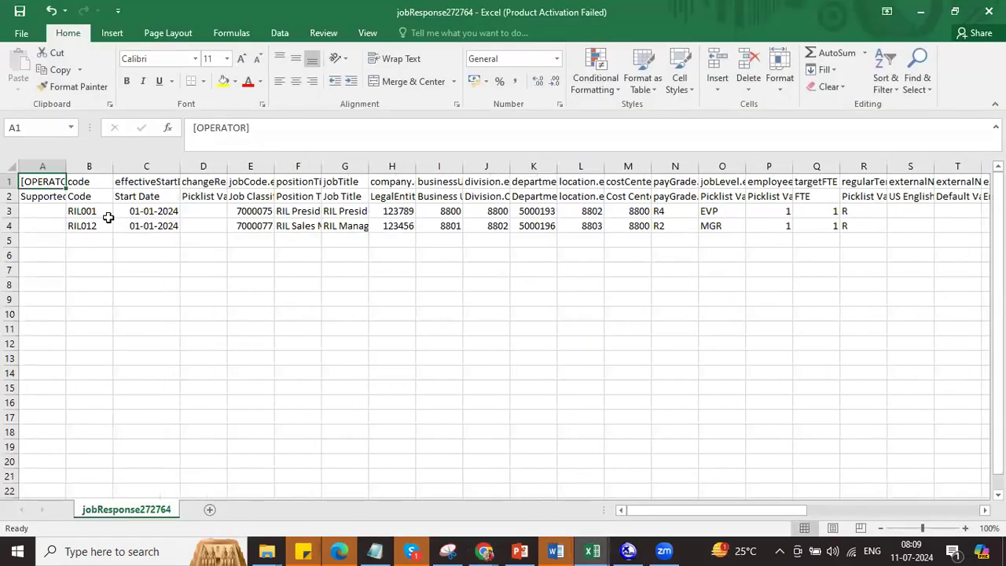
click(96, 211)
drag(96, 211, 90, 226)
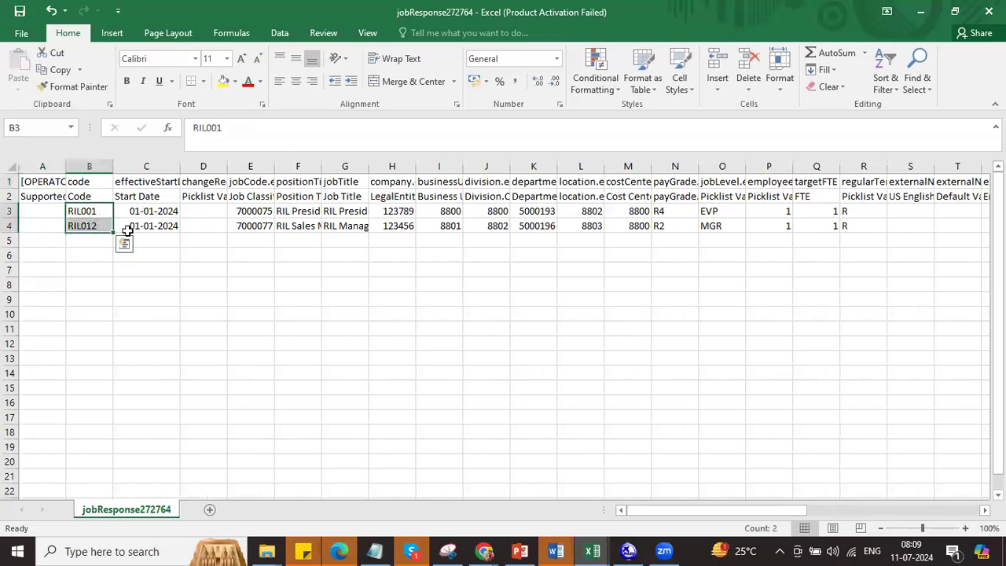
drag(727, 510, 921, 510)
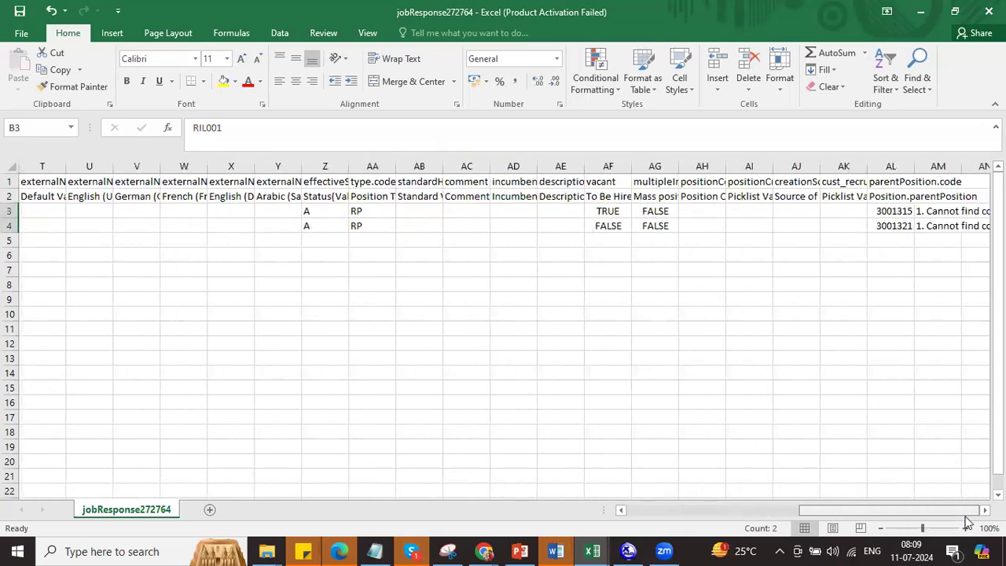
click(937, 210)
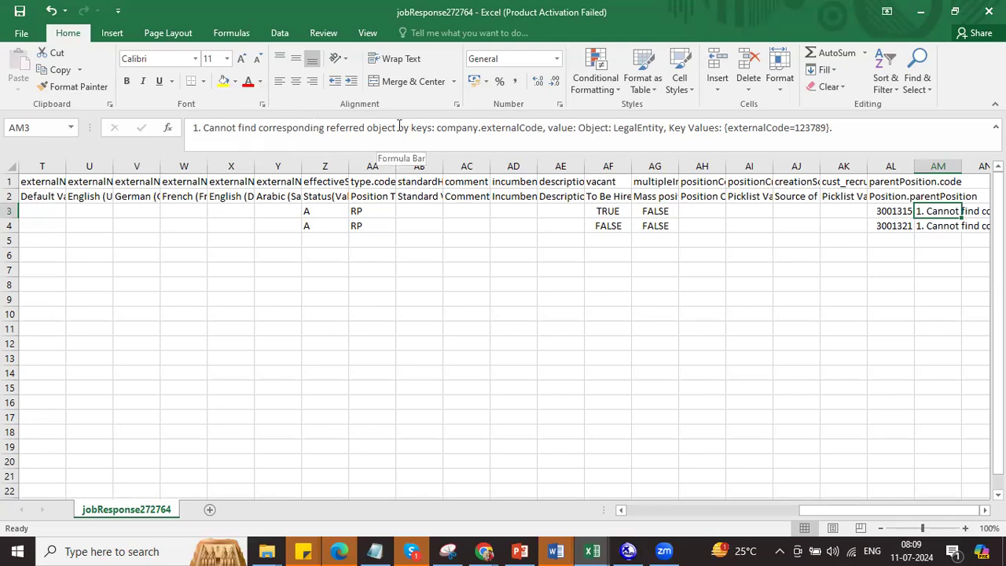
drag(438, 127, 519, 127)
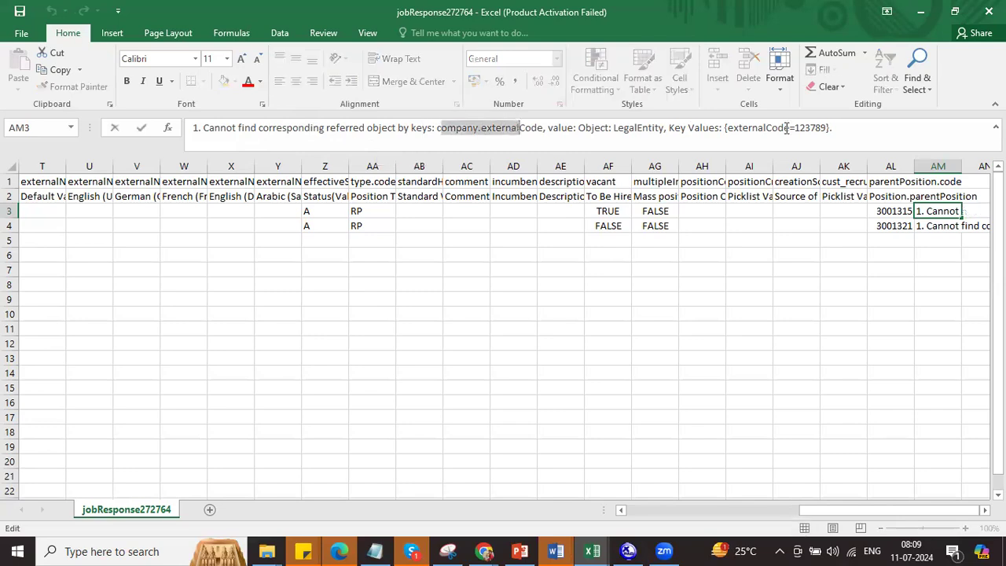
drag(795, 127, 827, 126)
key(Return)
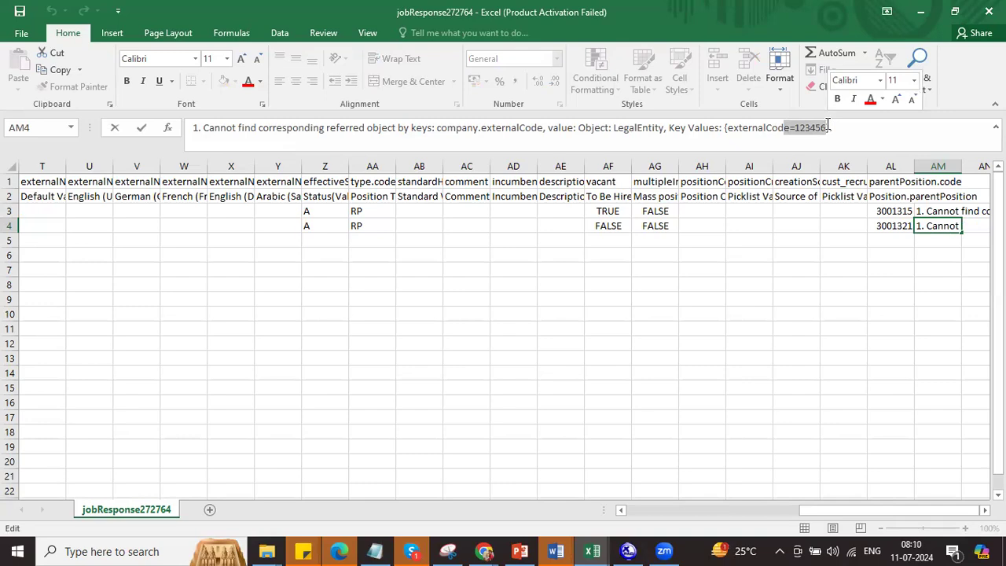
Step: Close jobResponse272764 without saving
click(145, 17)
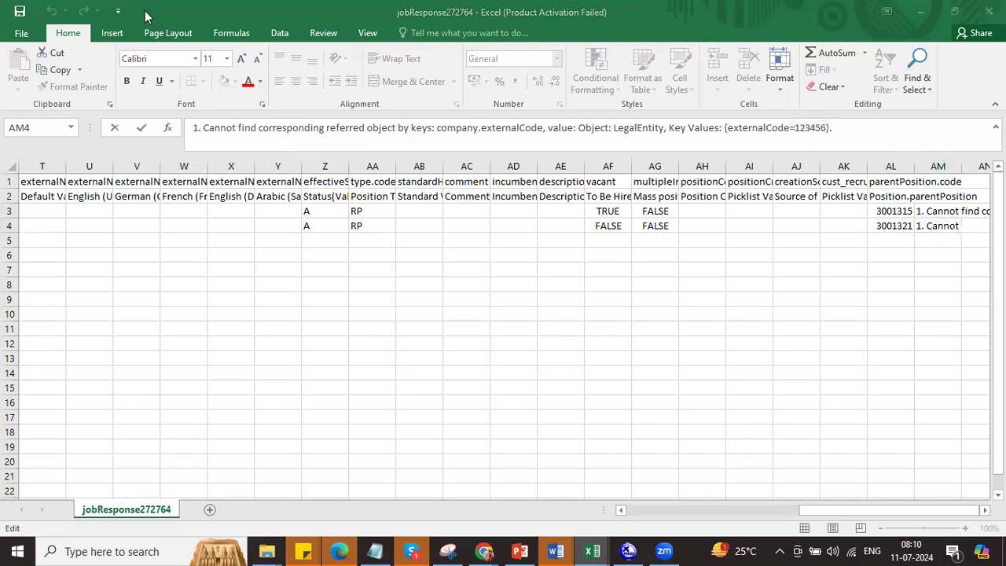
click(974, 12)
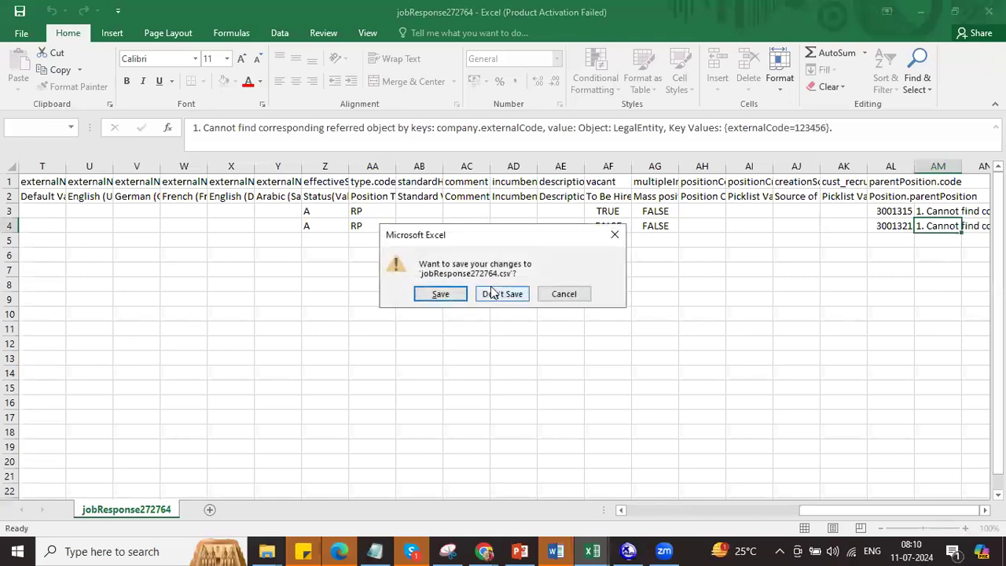
click(495, 294)
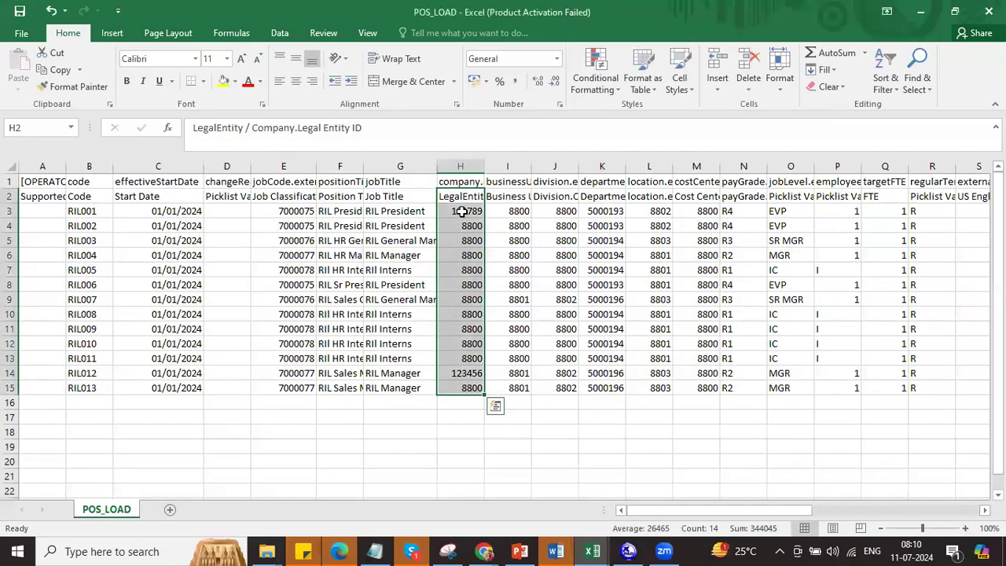
Step: Change RIL001's legal entity to 8800 and correct RIL012's legal entity code
click(462, 211)
text(8800)
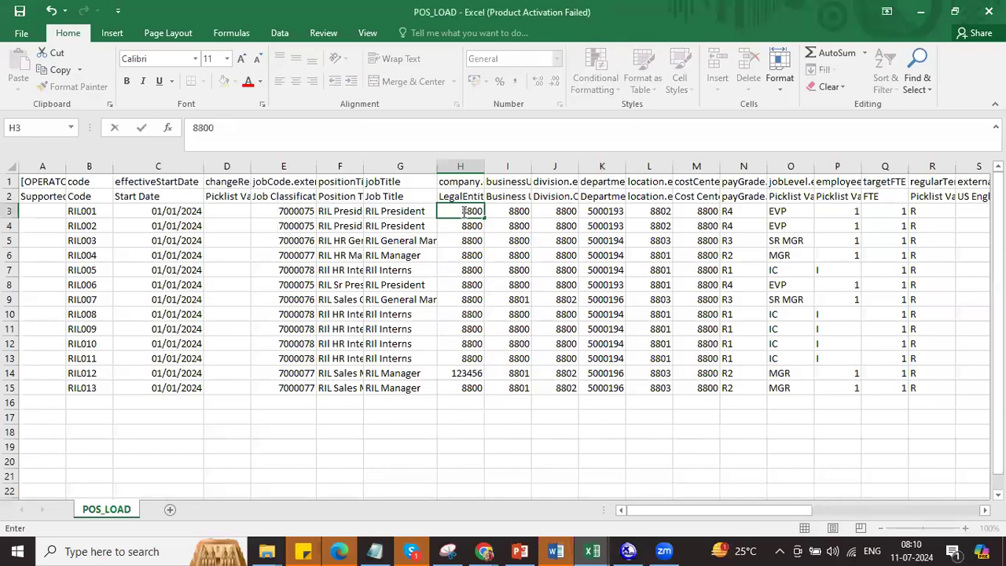
click(468, 371)
text(8800)
click(512, 319)
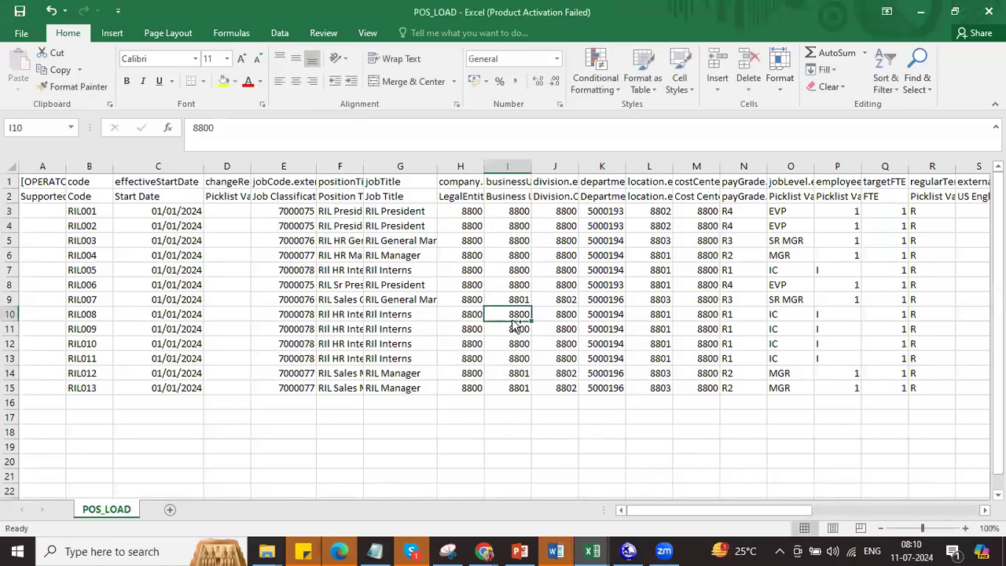
Step: Save POS_LOAD in CSV format and switch back to SuccessFactors
key(ctrl+s)
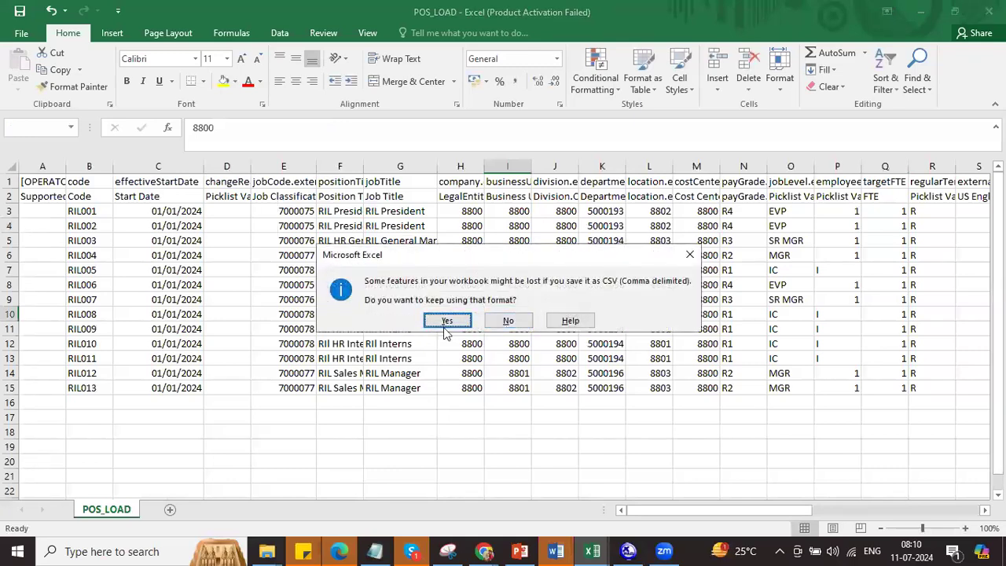
click(445, 321)
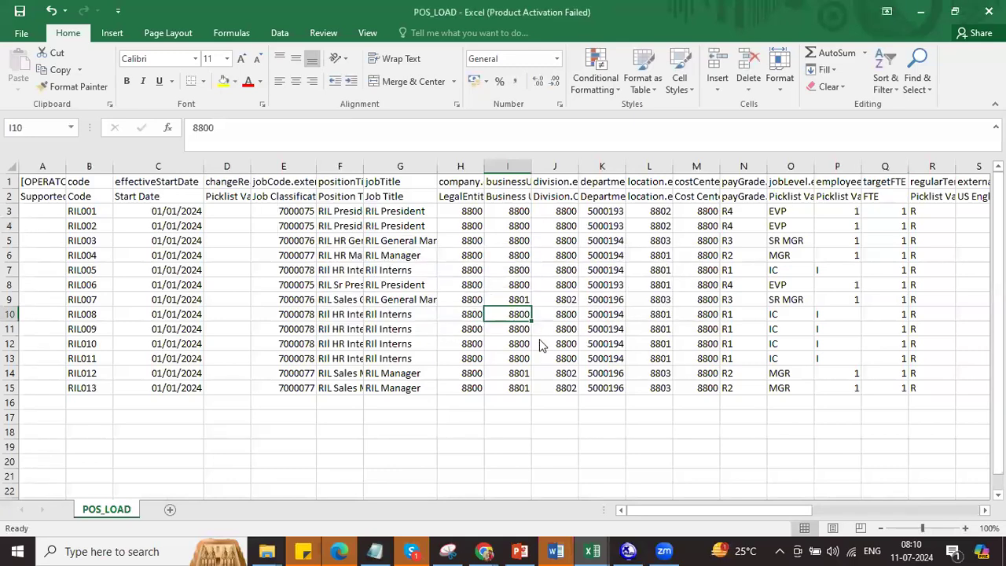
key(alt+Tab)
key(alt+Tab)
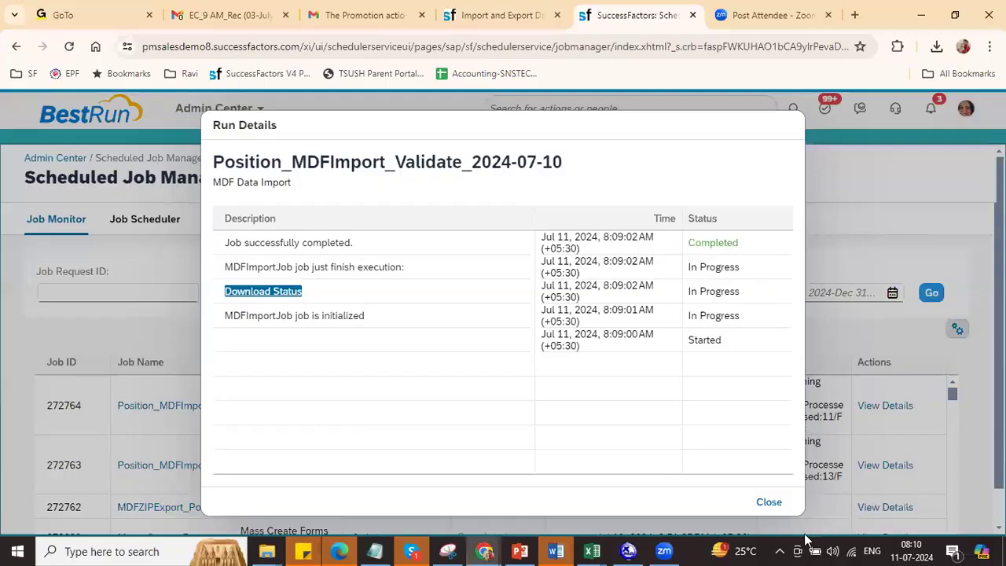
Step: Close Run Details and import the corrected POS_LOAD file as Position data
click(768, 501)
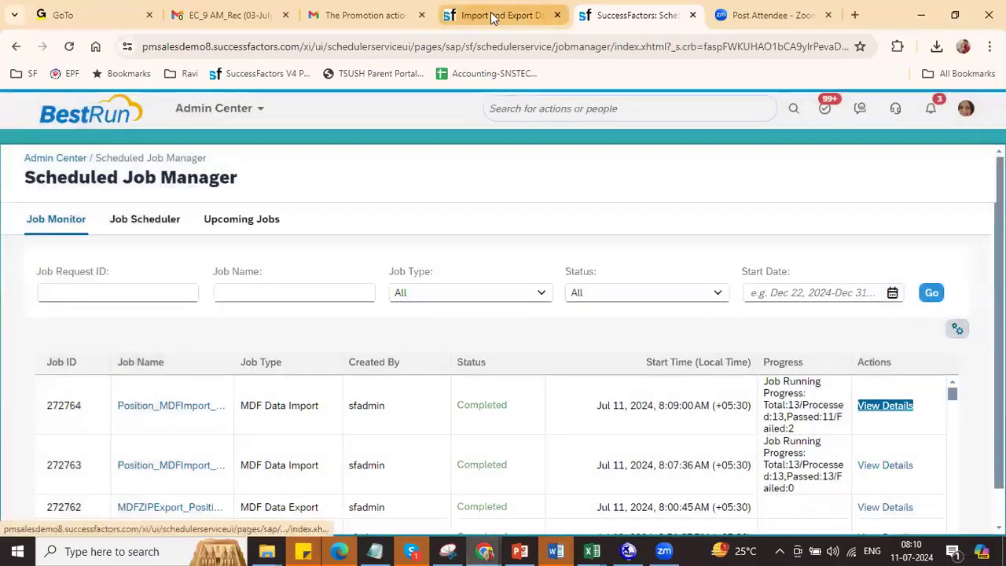
click(493, 15)
click(305, 288)
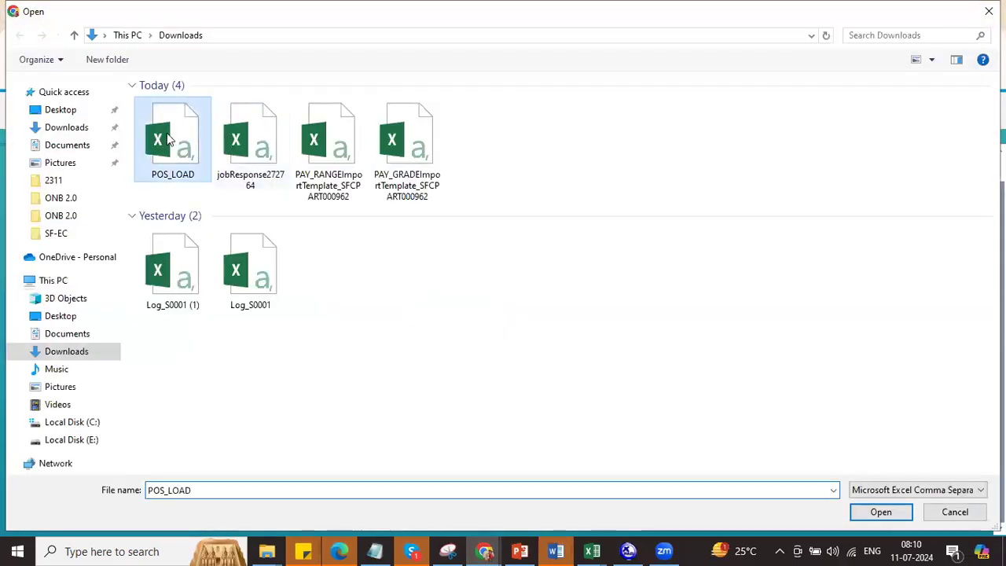
double_click(167, 139)
click(825, 514)
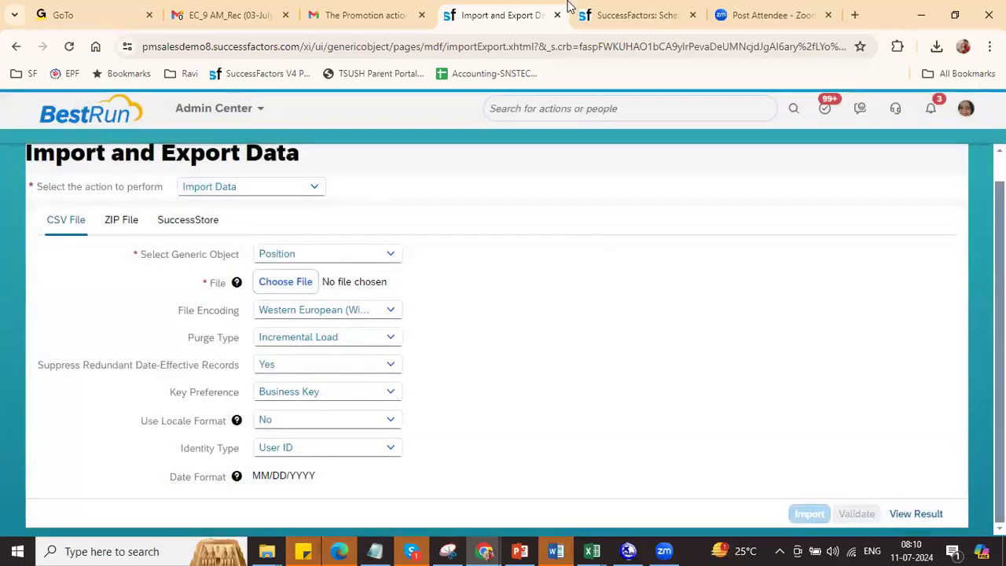
Step: Refresh the Scheduled Job Manager to follow the new import job 272765
click(627, 16)
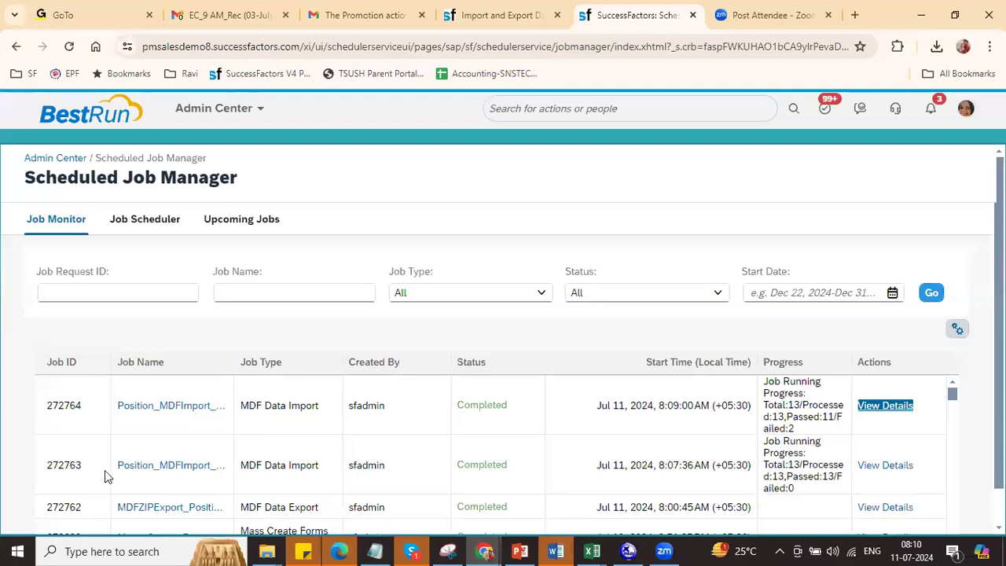
click(932, 294)
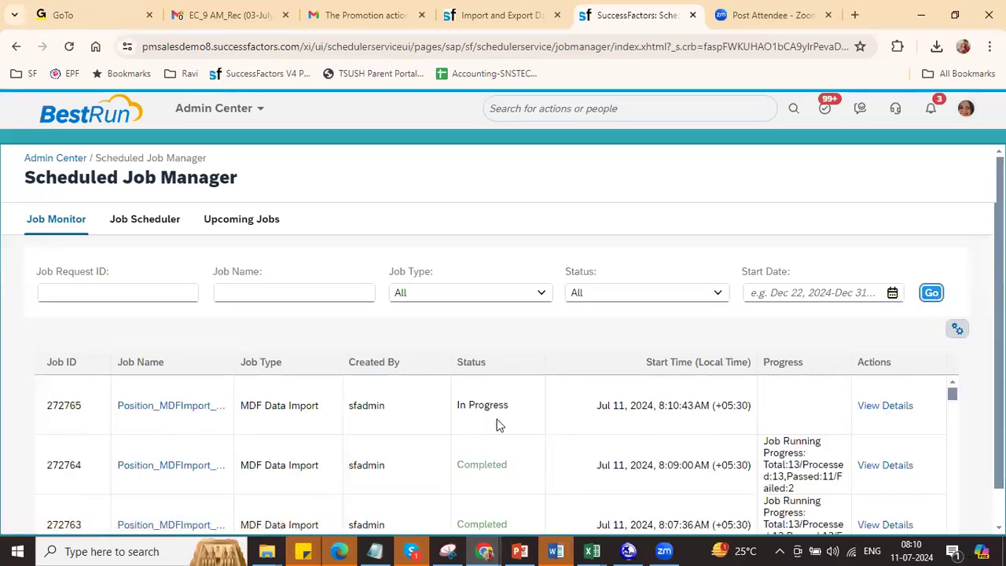
click(935, 296)
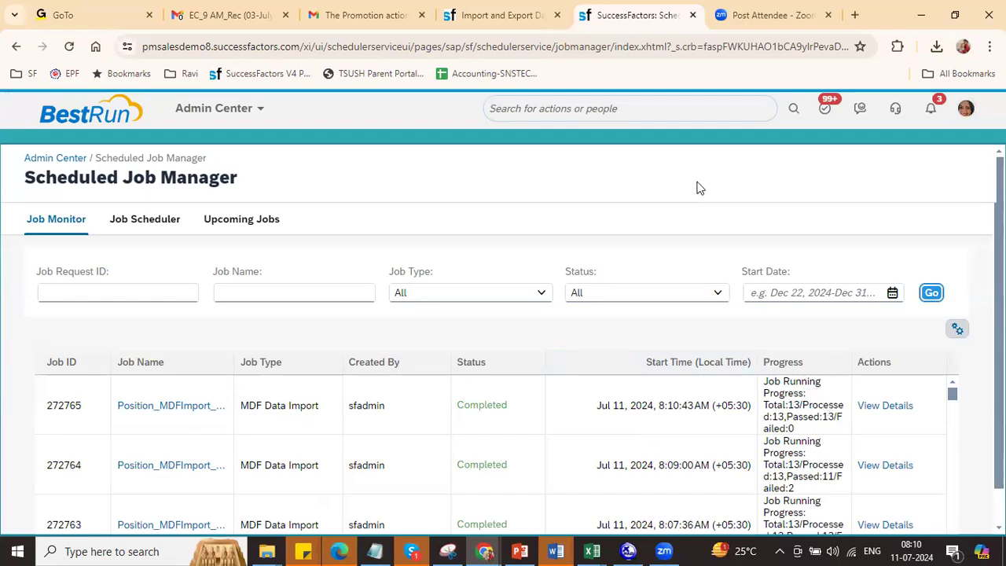
Step: Search 'man dat' in the action search and open Manage Data
click(697, 112)
text(man )
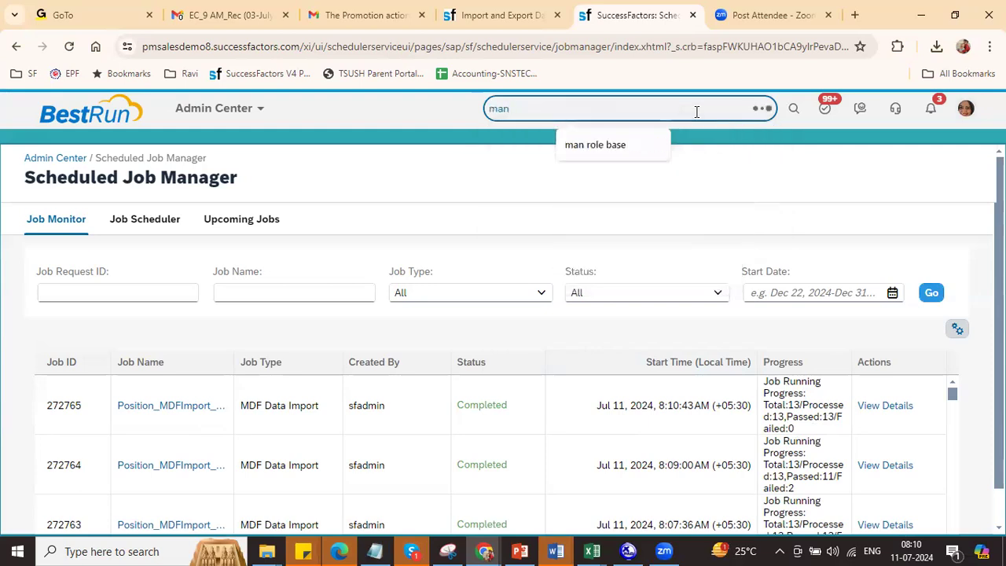
text(data)
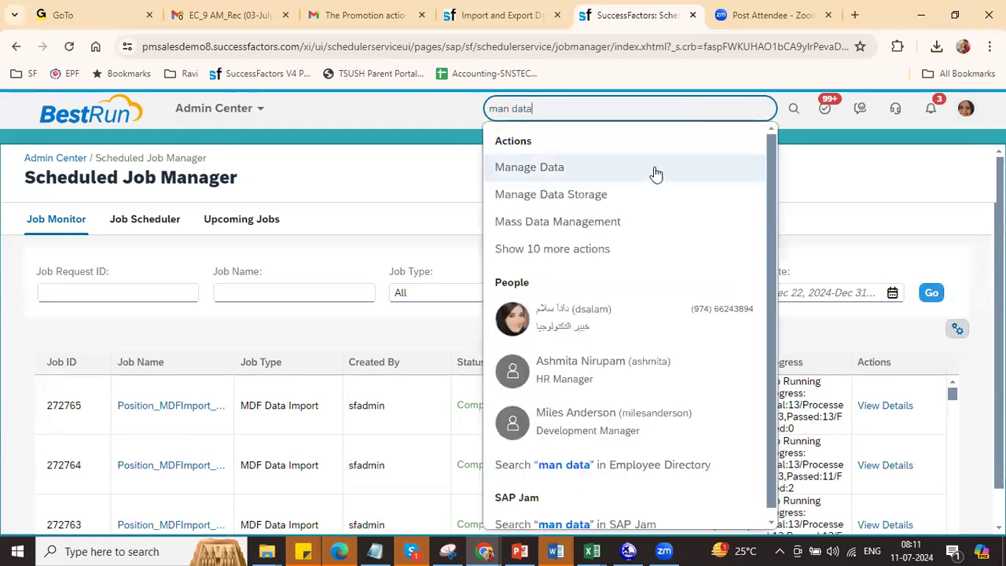
click(609, 166)
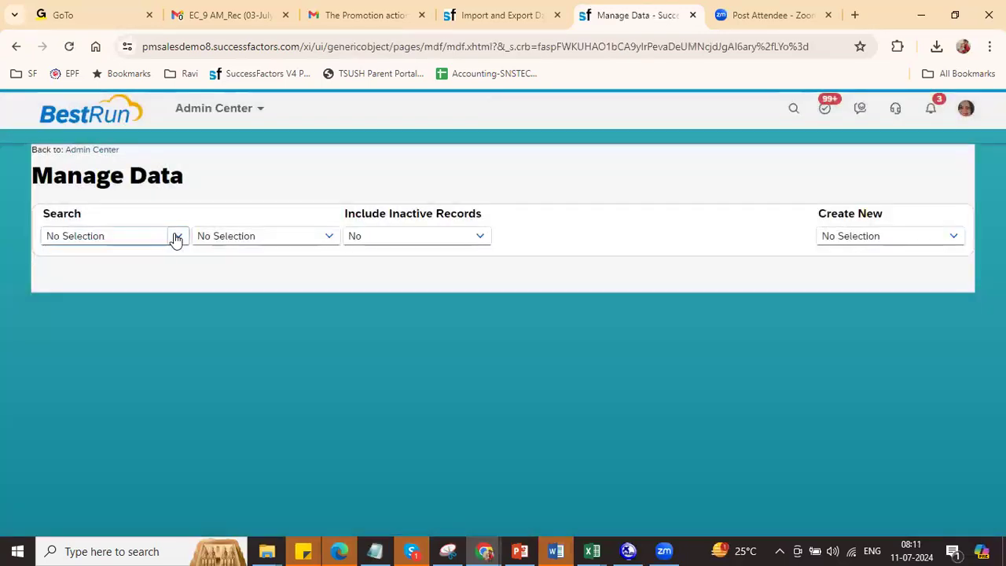
Step: Look up Position records matching 'R0' and scroll through RIL001 to RIL013
click(177, 237)
text(pos)
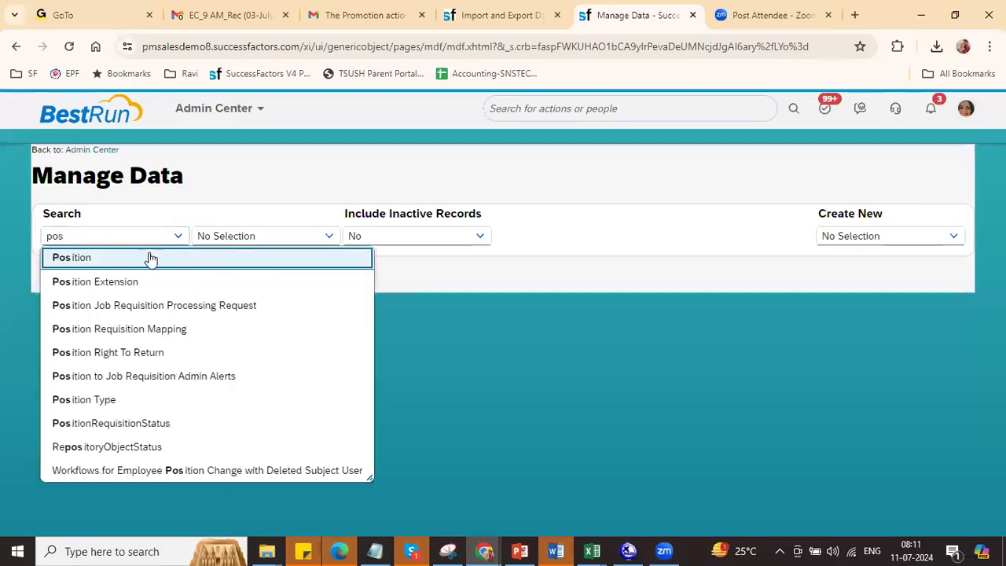
click(146, 257)
click(228, 238)
text(RIL)
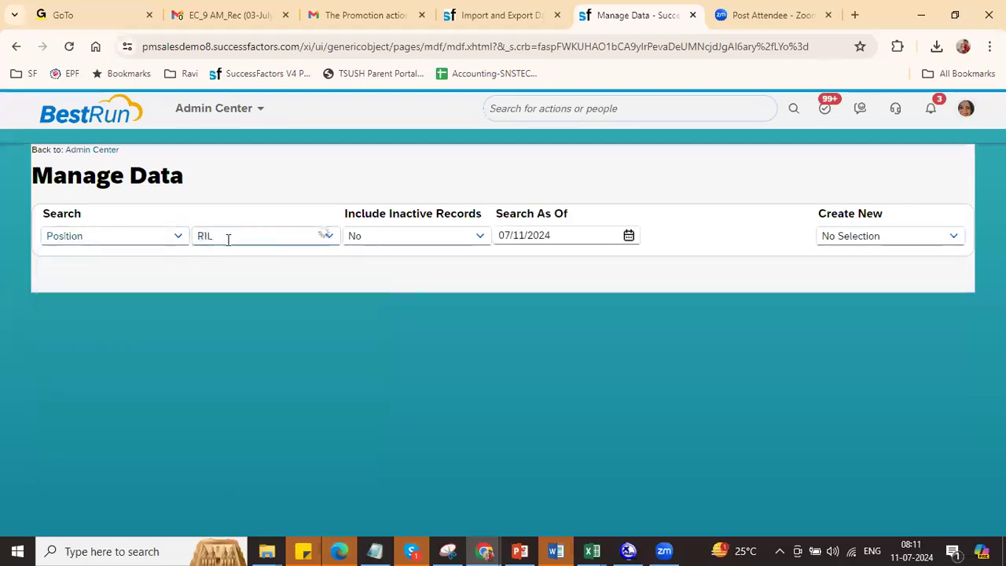
drag(644, 413, 552, 548)
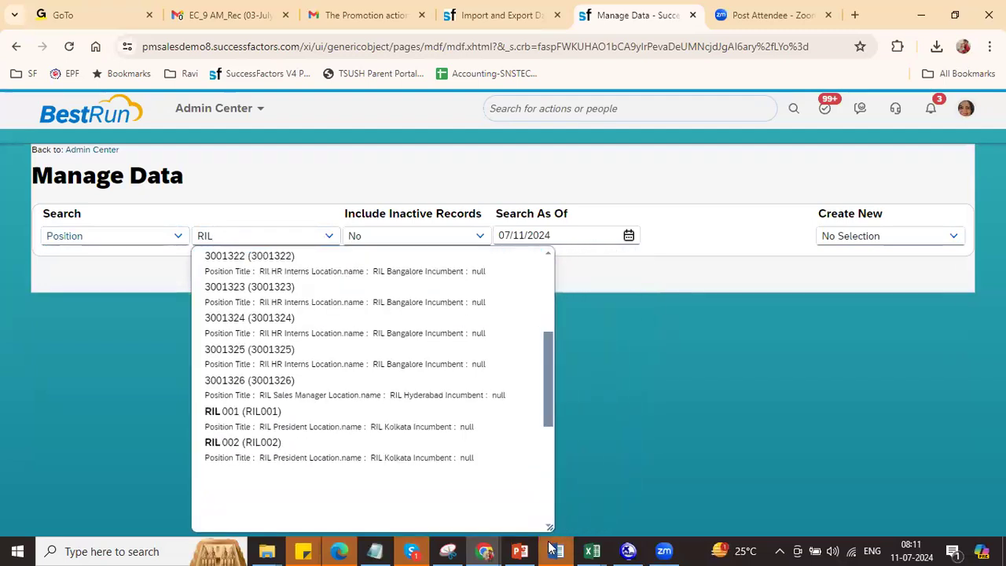
text(0)
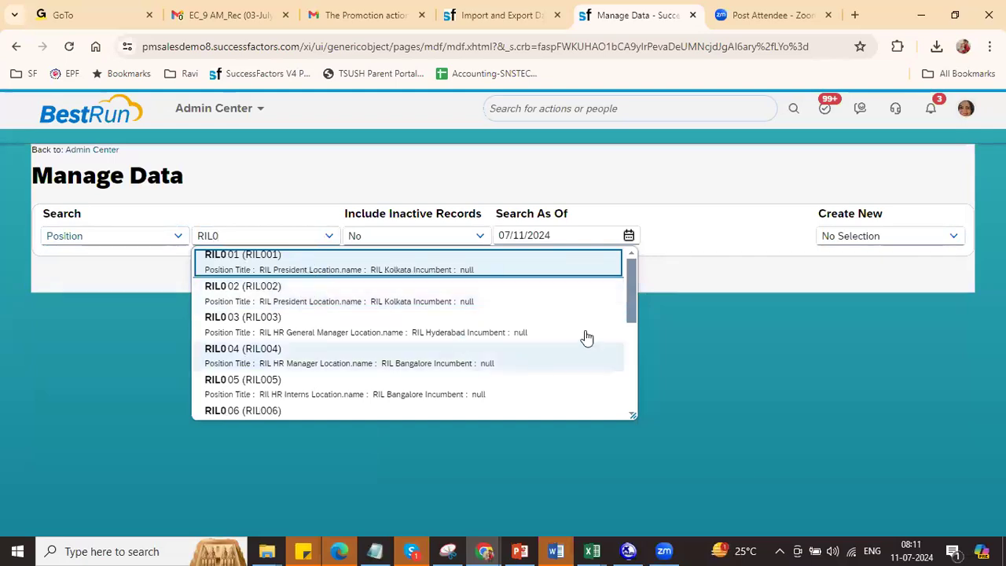
drag(633, 299, 633, 402)
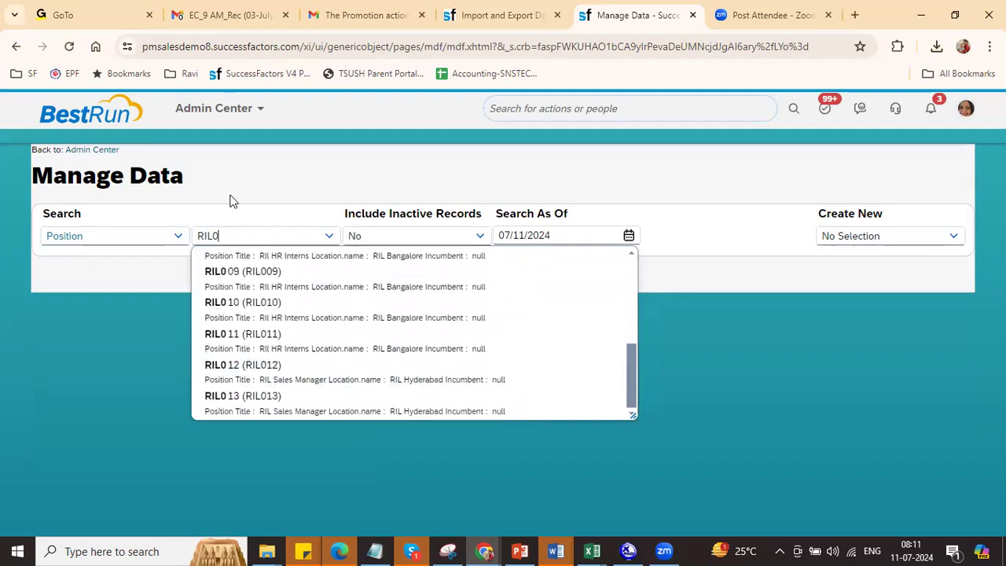
click(222, 115)
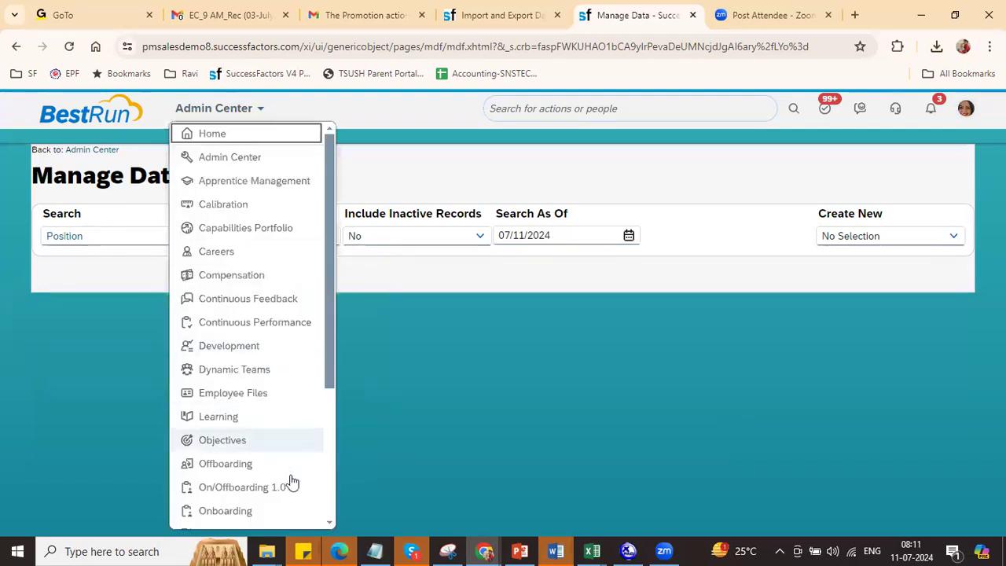
Step: Go to the Org Chart module and switch to the Position Org Chart view
drag(328, 369, 330, 455)
click(252, 440)
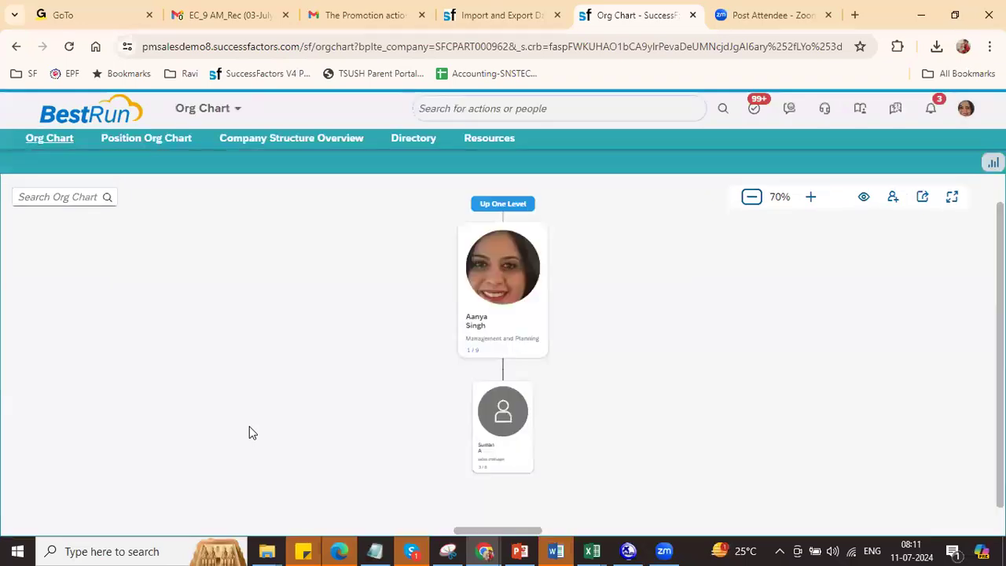
click(147, 143)
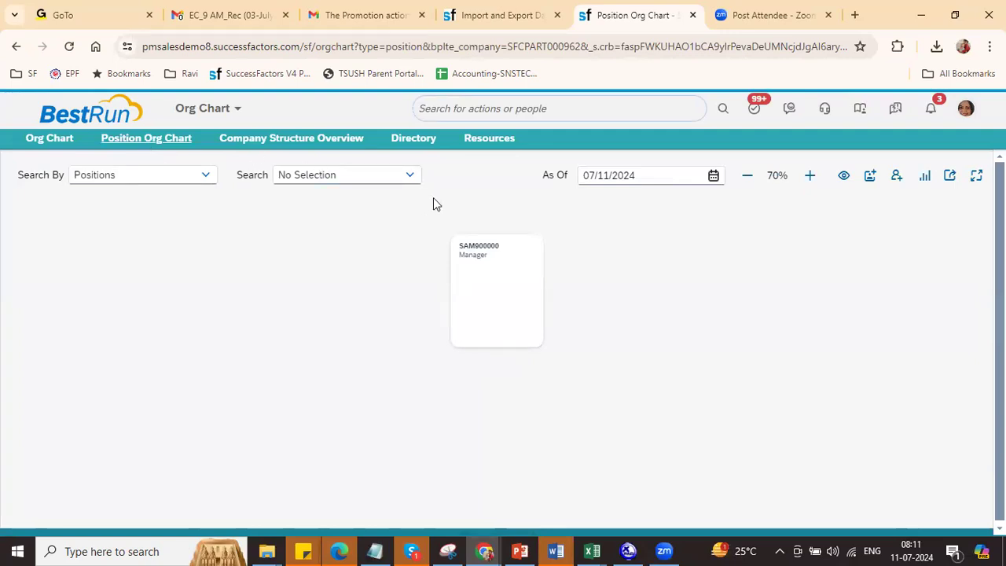
Step: Search the Position Org Chart for 'ril0', select RIL001, and go up to its parent position
click(303, 171)
text(r)
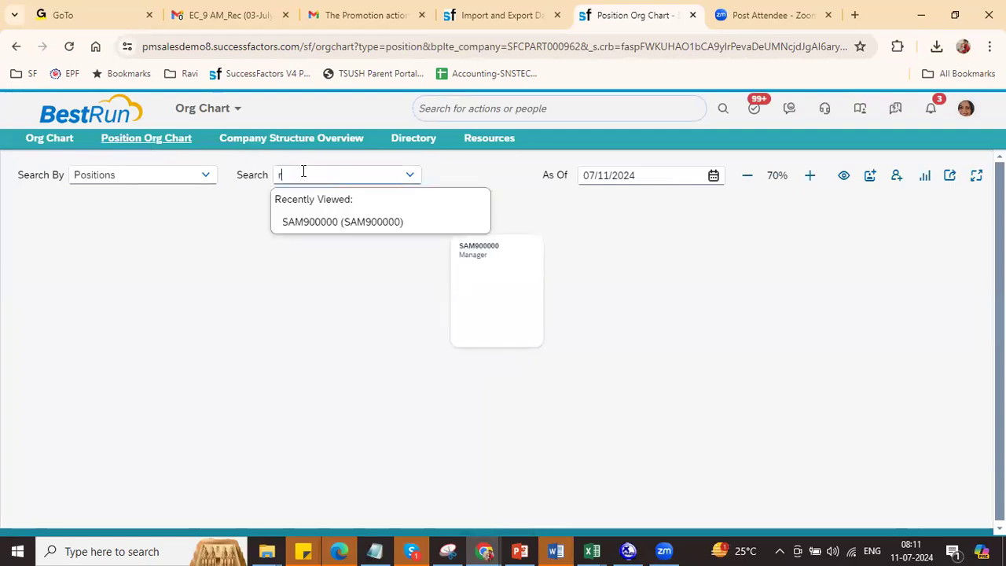
text(il0)
click(321, 200)
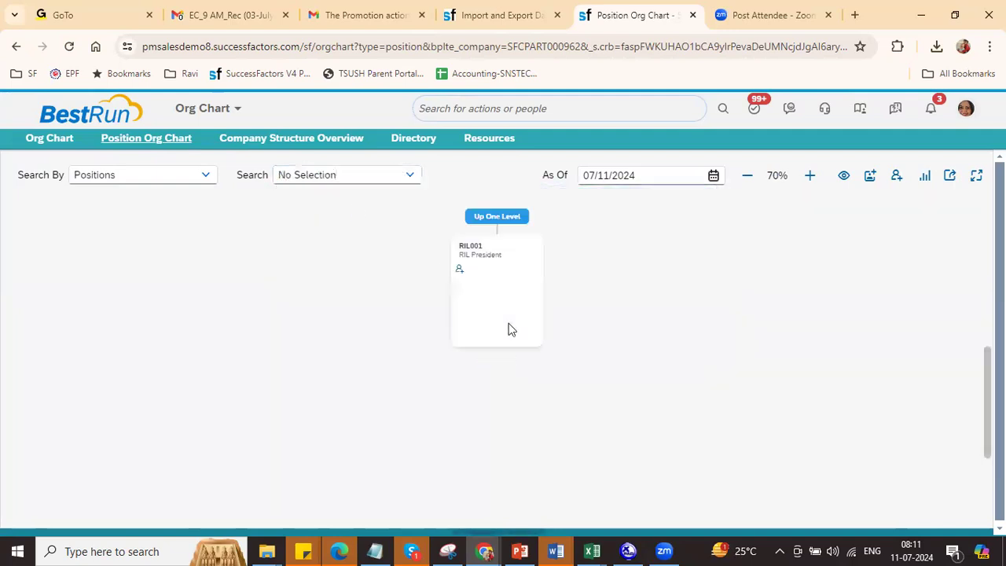
click(504, 220)
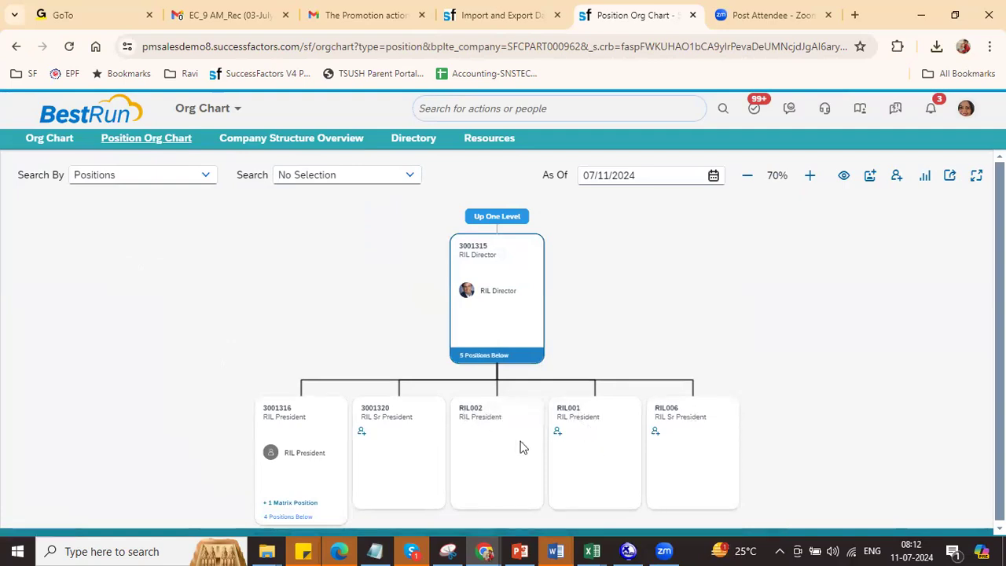
Step: Expand the positions below 3001316, 3001321, 3001317 and 3001318 to reveal the RIL cards
drag(594, 335, 653, 212)
click(374, 397)
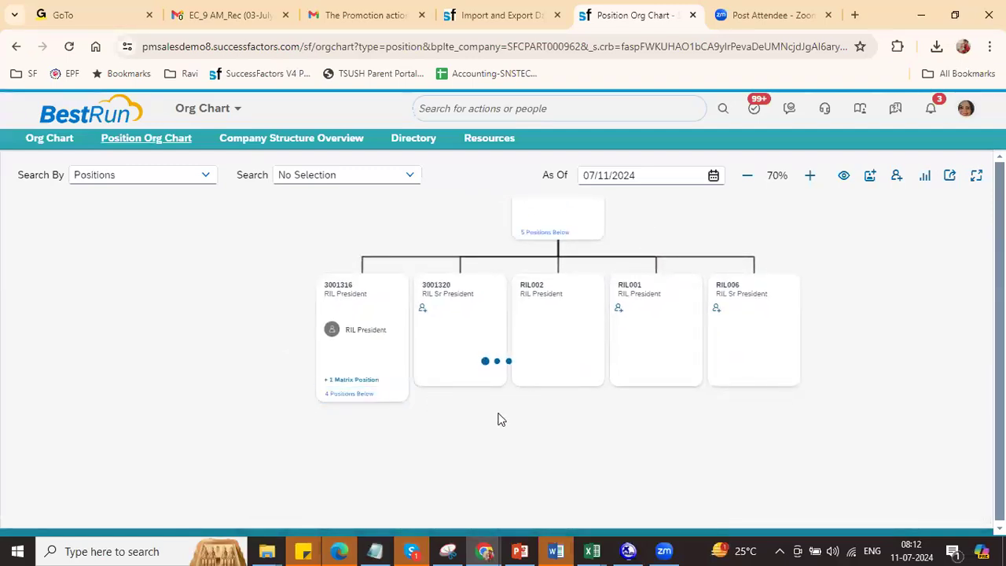
drag(527, 417, 516, 313)
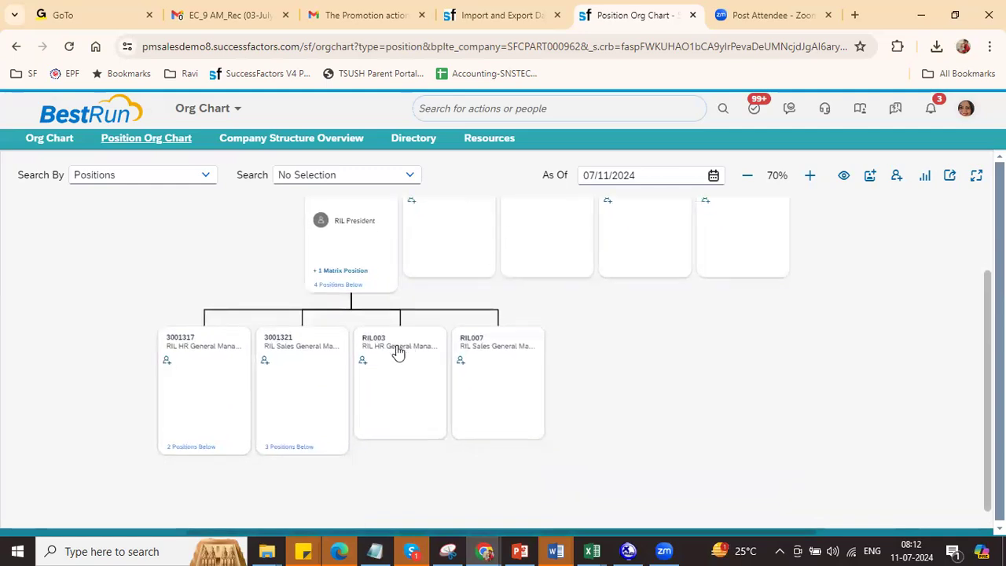
click(295, 446)
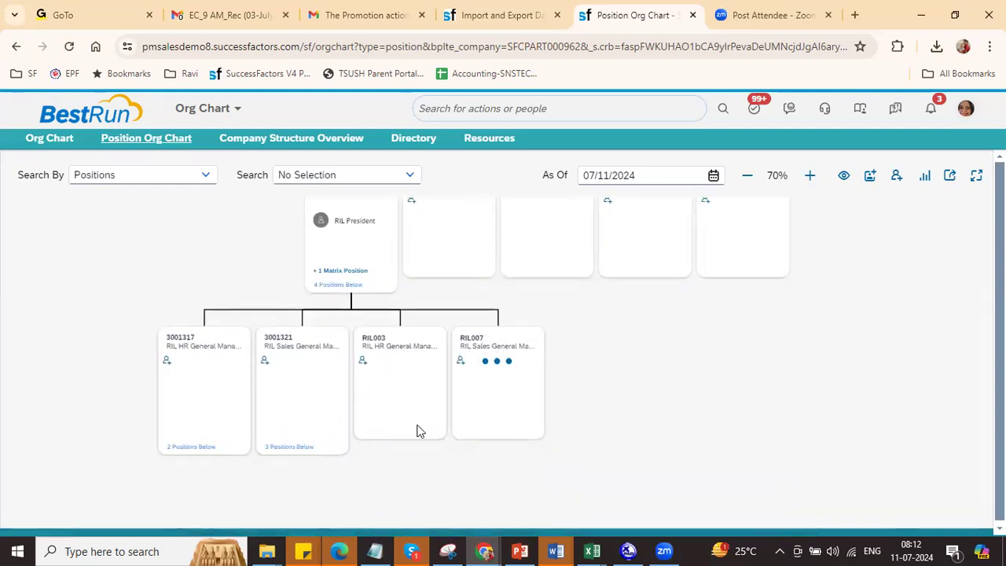
drag(418, 431, 463, 263)
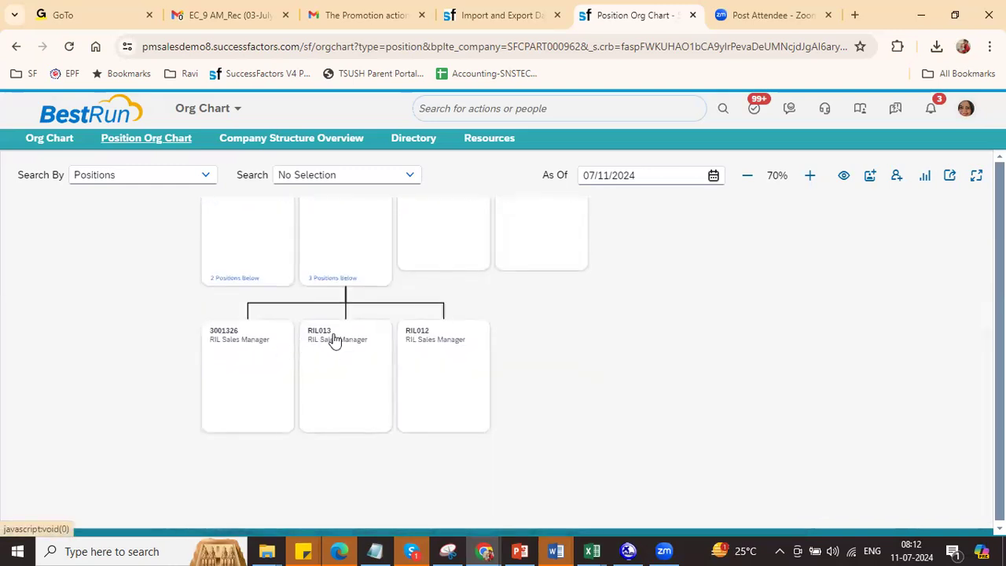
click(230, 282)
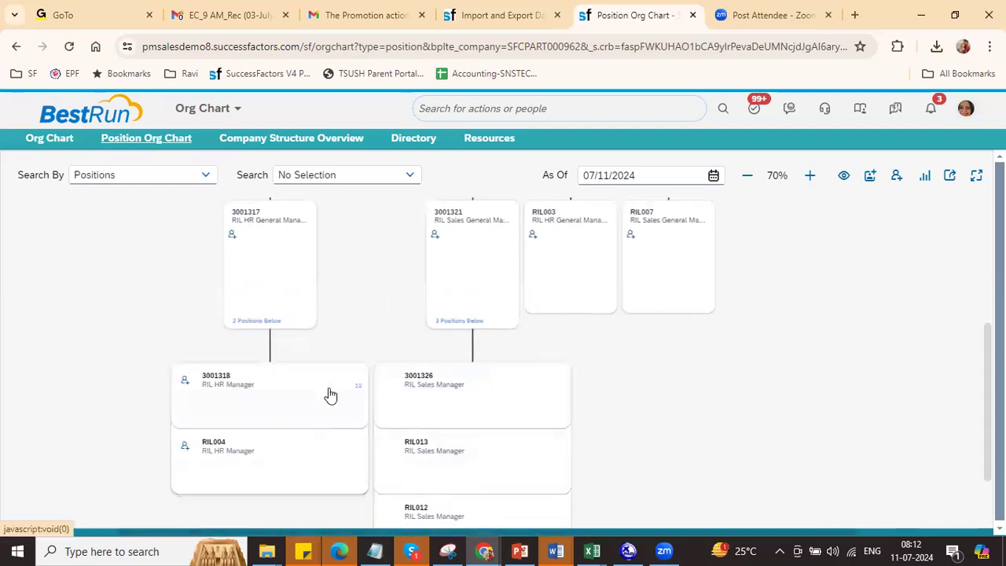
click(360, 399)
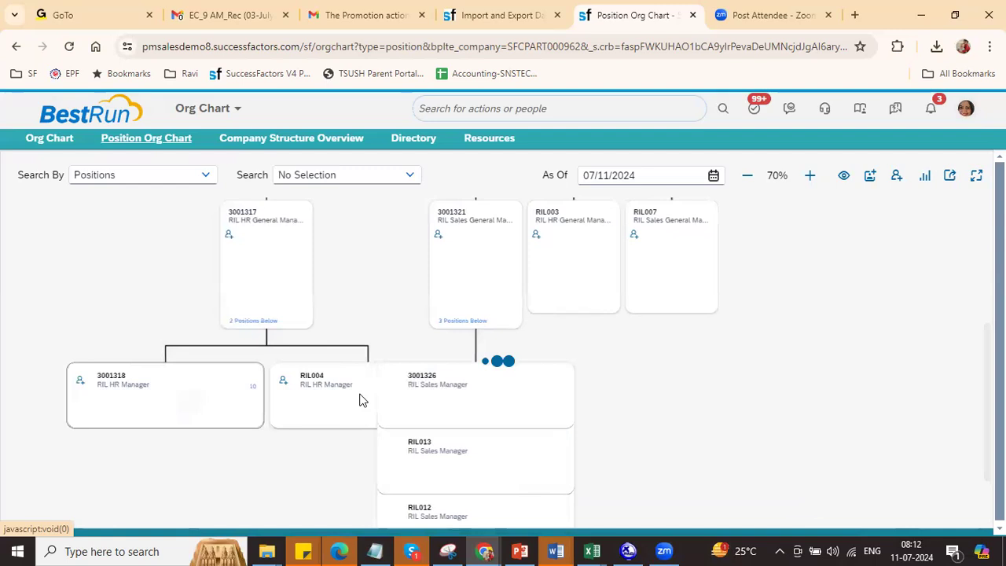
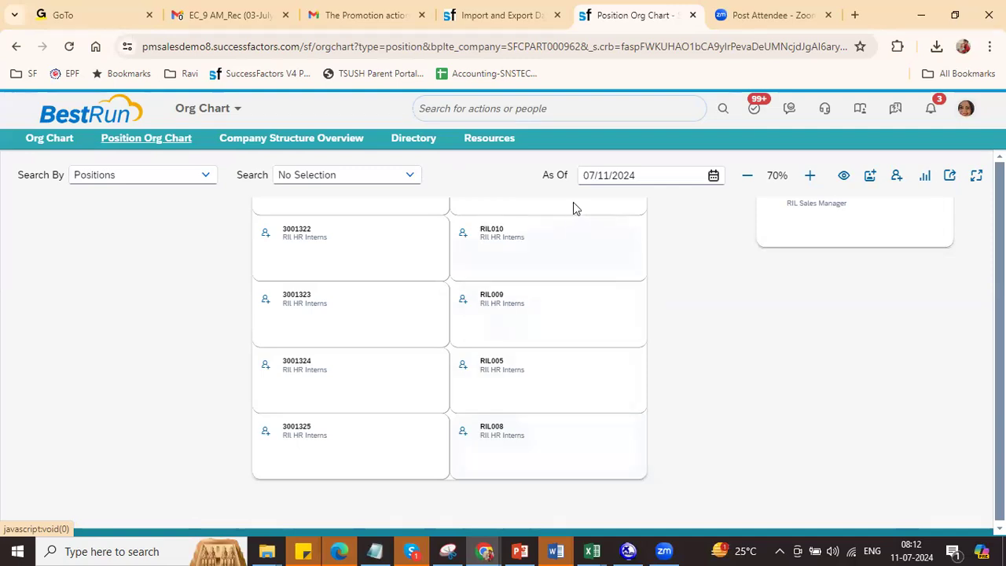
Step: Download the Job Classification template with Include dependencies set to No, and open the CSV
click(491, 16)
click(300, 191)
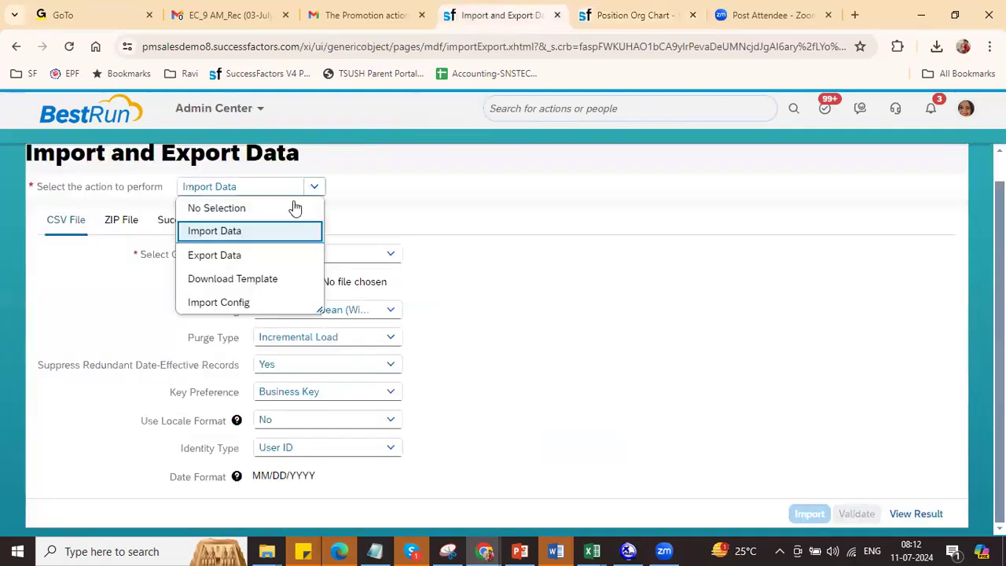
click(262, 281)
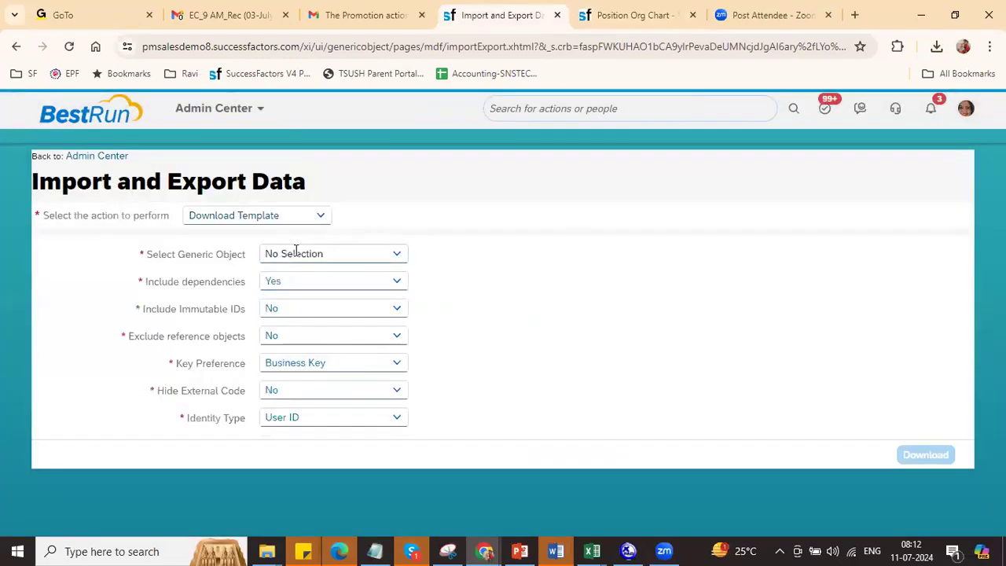
click(295, 251)
text(job)
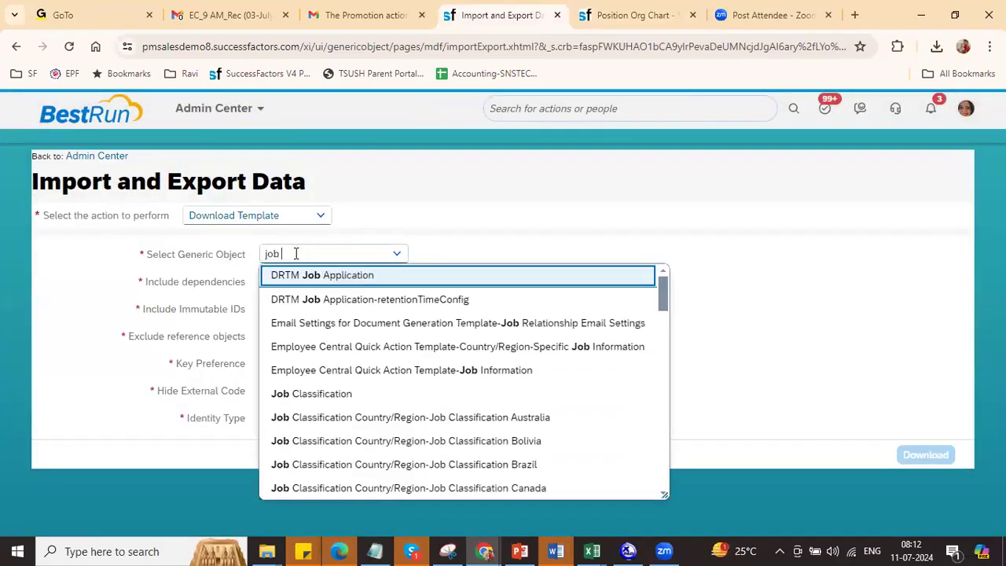
click(333, 397)
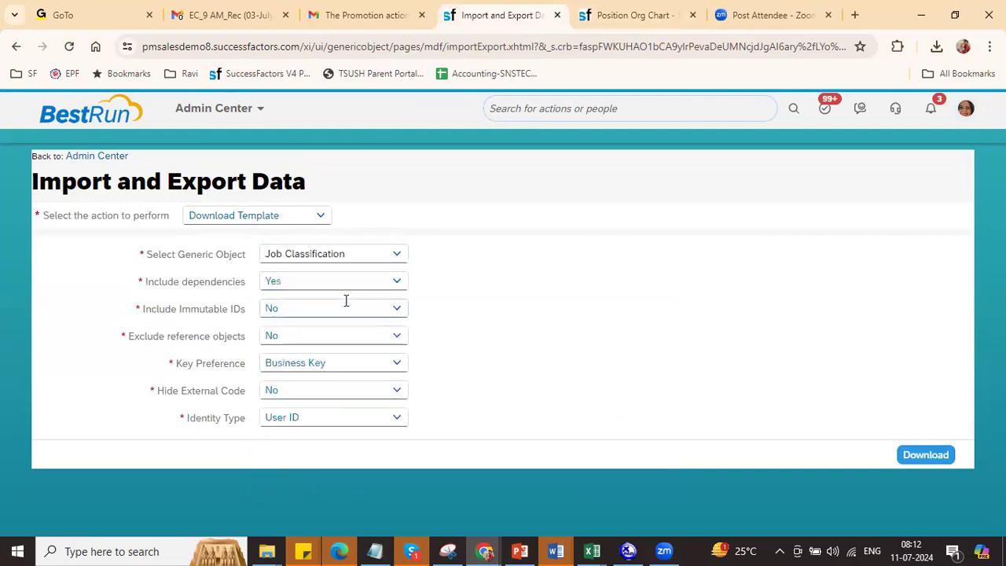
click(396, 283)
click(337, 325)
click(916, 428)
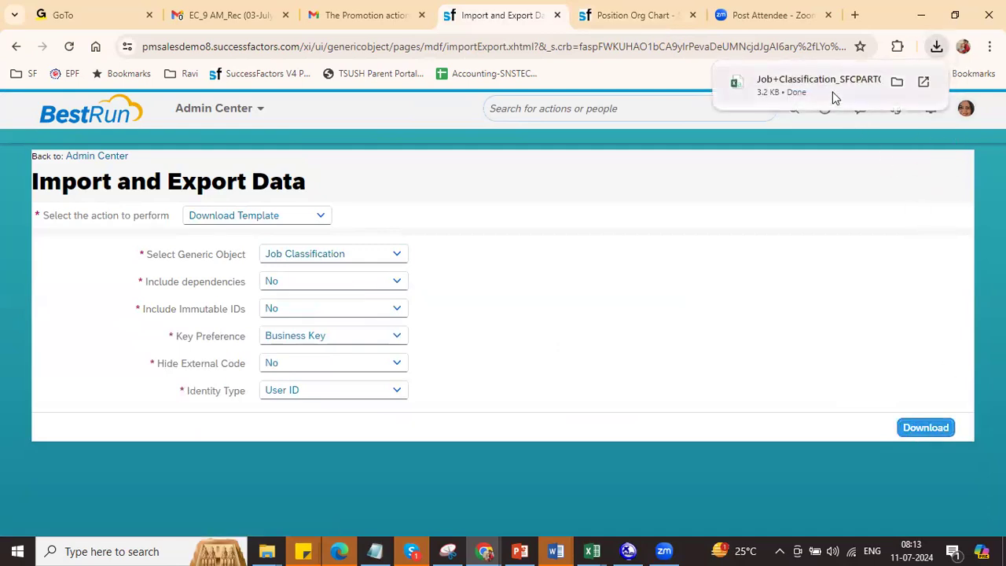
click(834, 97)
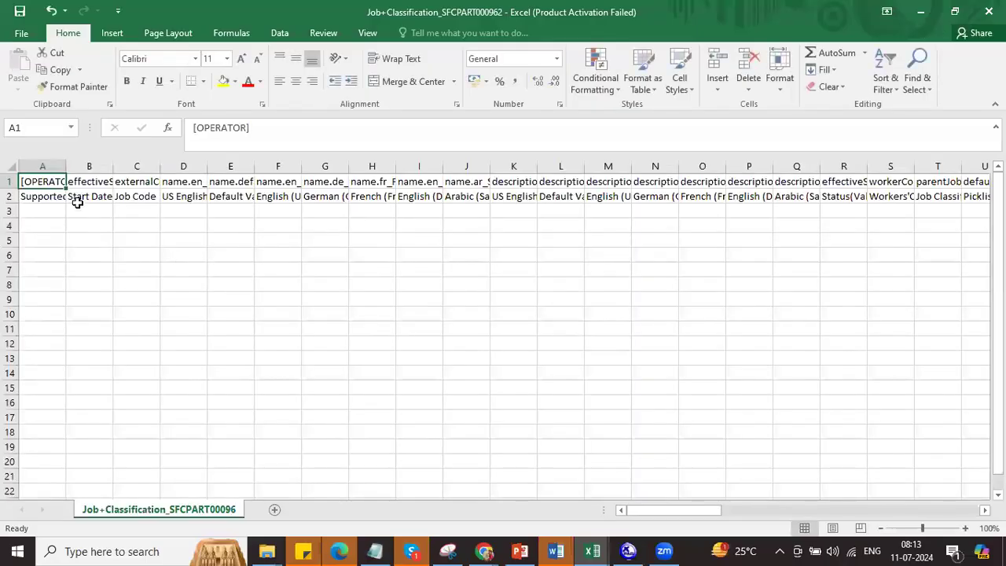
Step: Resize column A to read the A1 and A2 header text, settling near 90 pixels
click(50, 167)
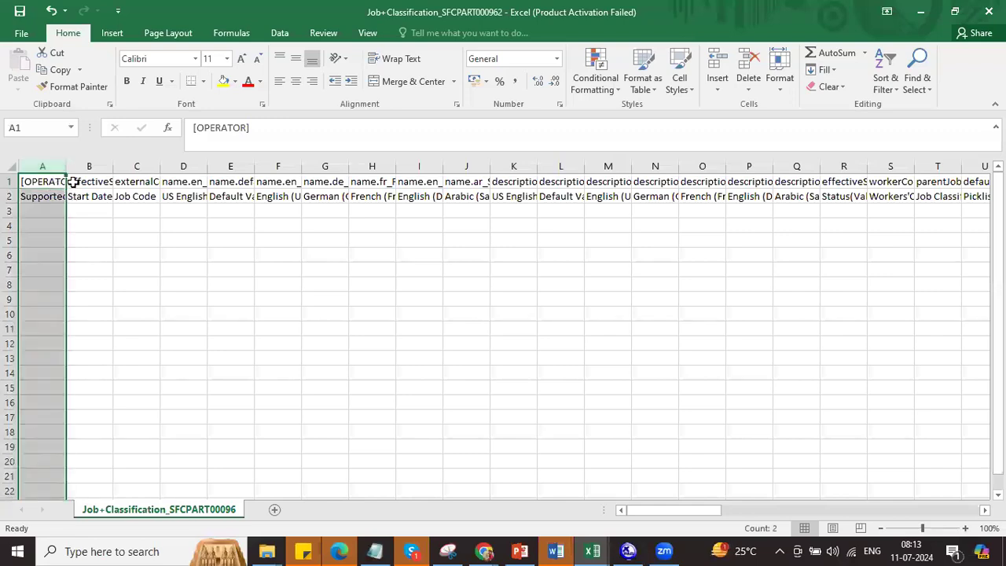
drag(66, 170, 130, 165)
click(74, 198)
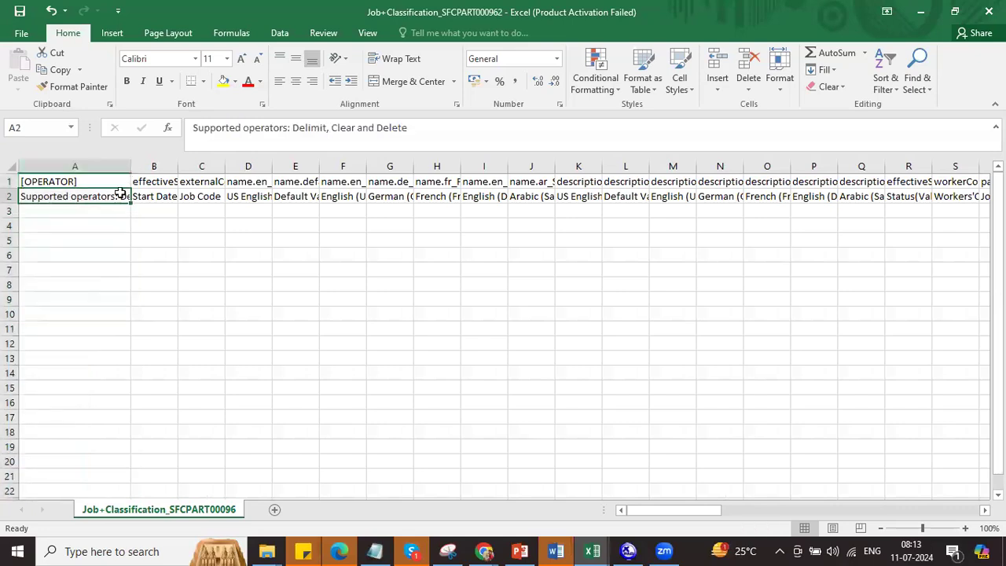
click(97, 181)
drag(134, 167, 240, 166)
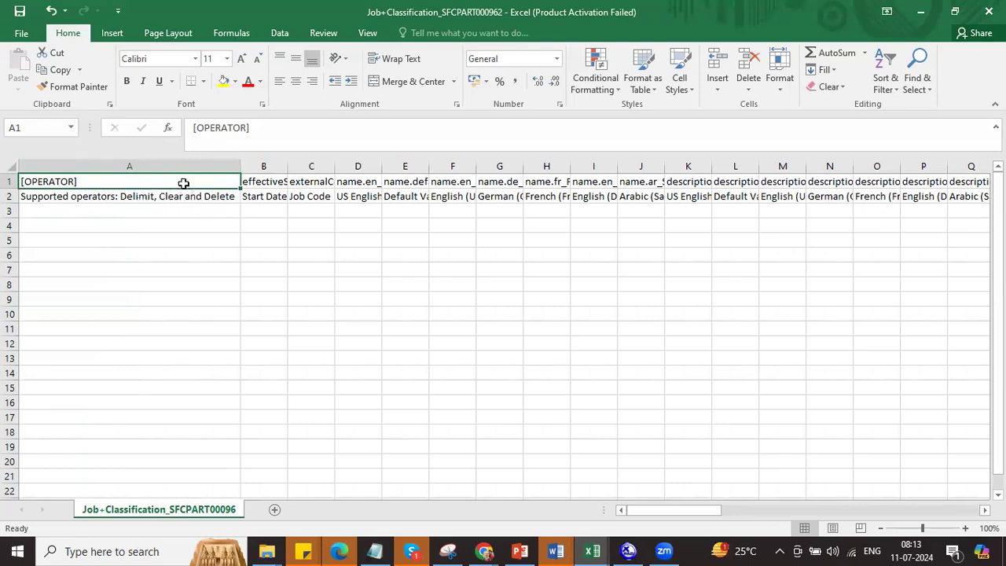
drag(241, 166, 111, 180)
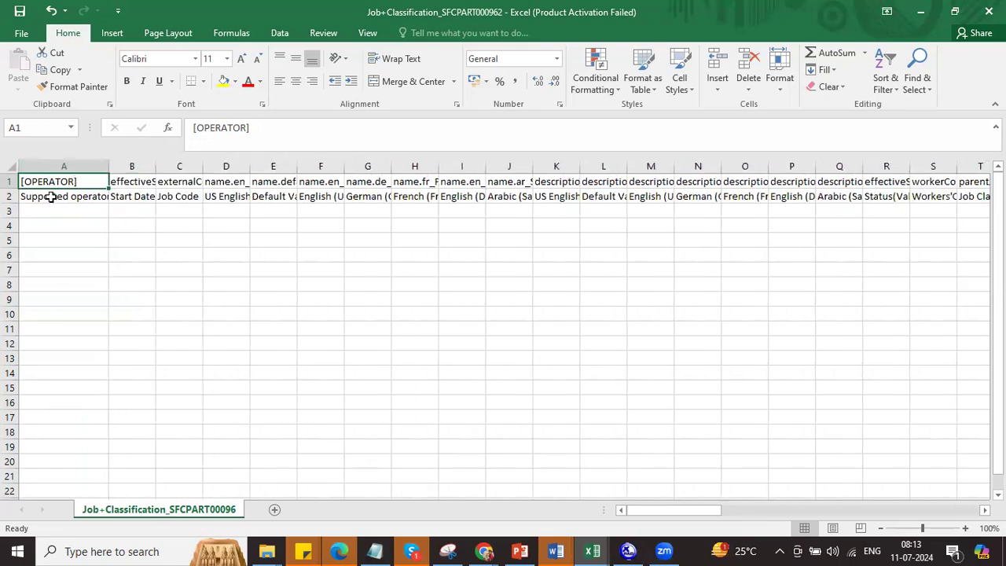
drag(109, 167, 89, 168)
click(89, 167)
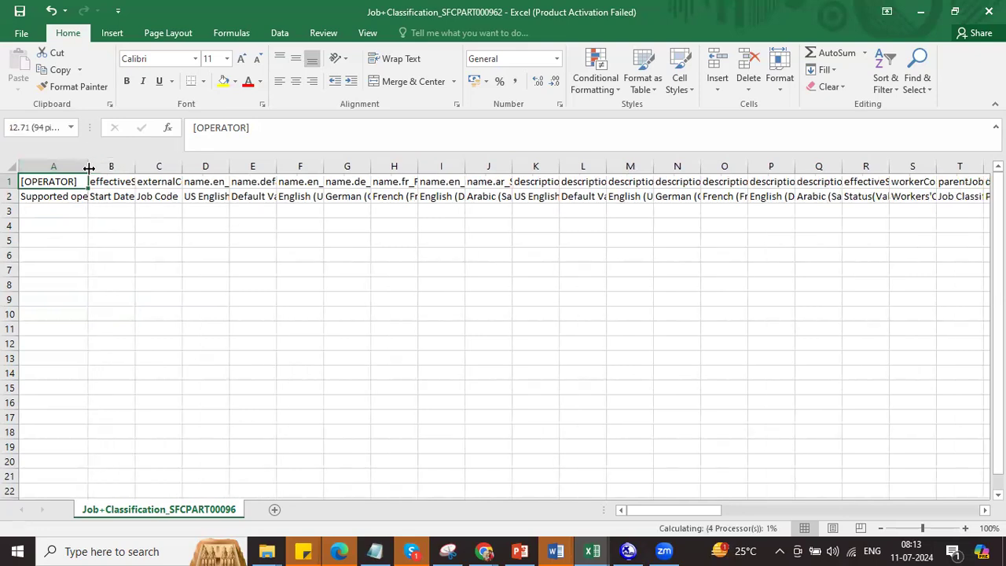
click(112, 207)
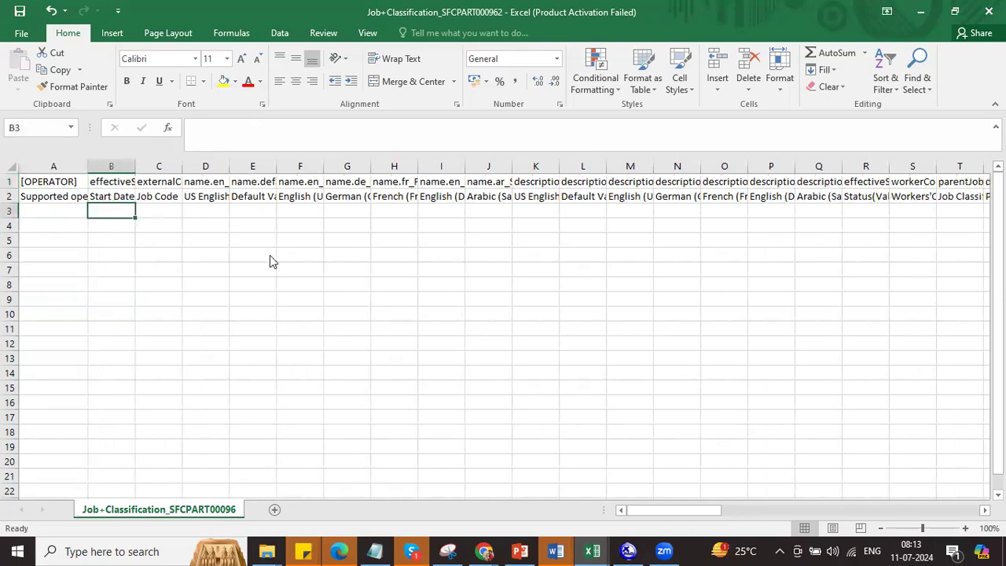
key(alt+Tab)
key(alt+Tab)
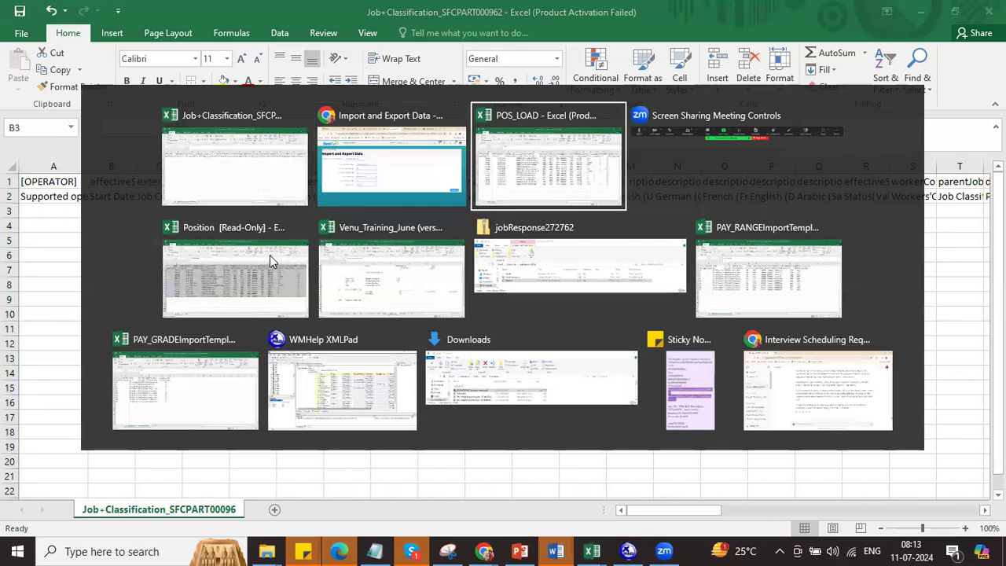
Step: Copy the ten 01/01/2024 start dates from POS_LOAD into B3:B12 and widen column B
drag(175, 213, 173, 346)
key(ctrl+c)
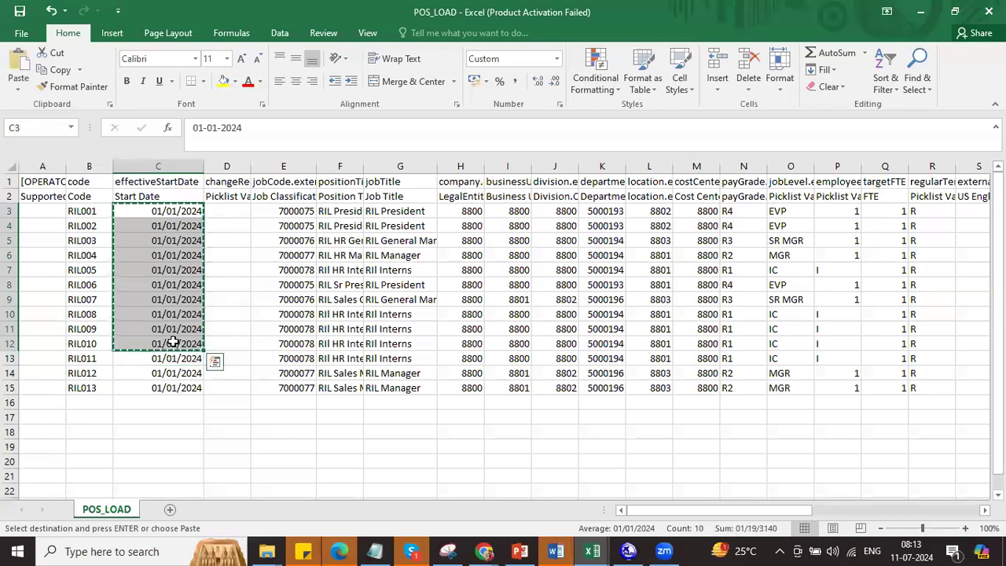
key(alt+Tab)
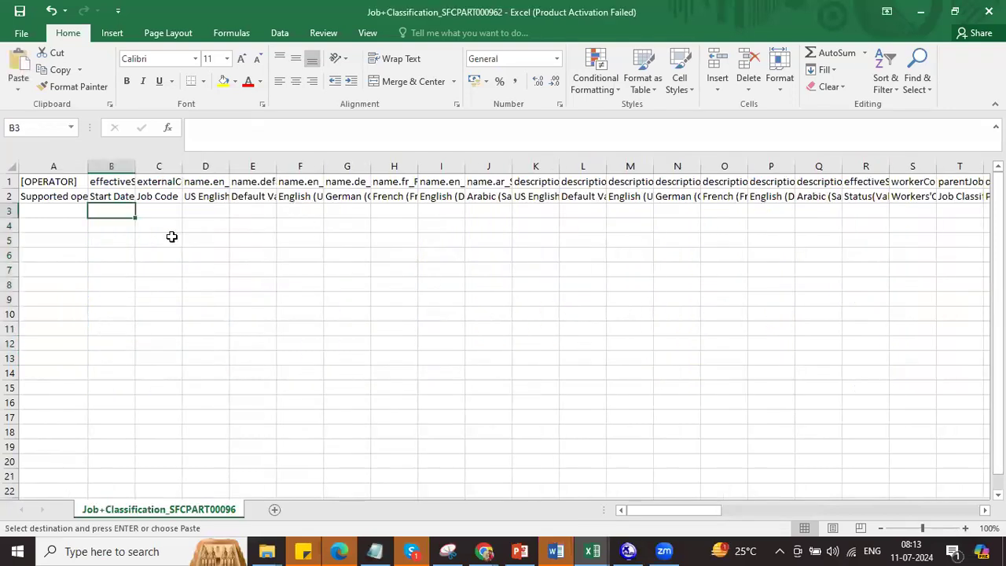
key(ctrl+v)
double_click(135, 166)
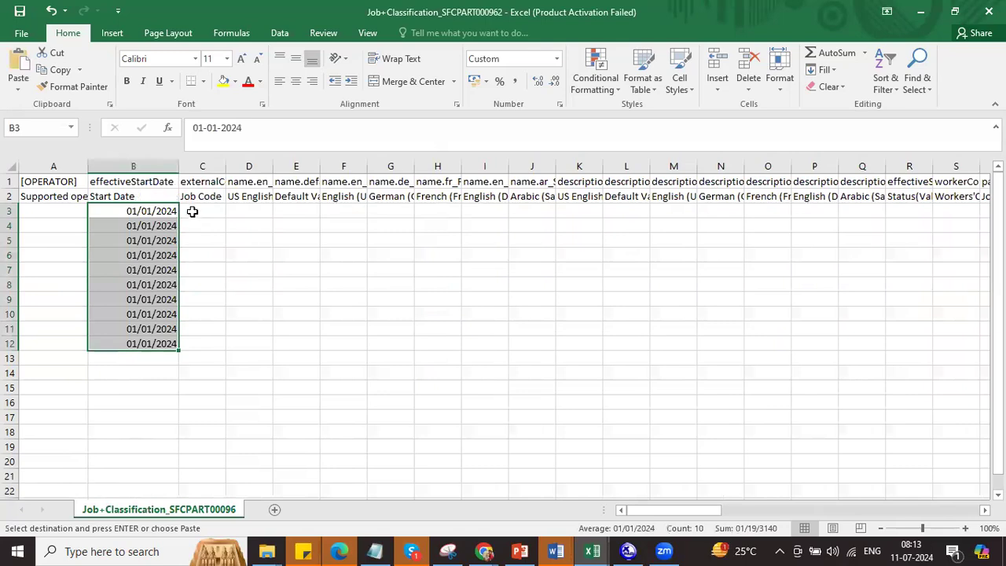
Step: Fill job code RIL001 into C3:C12
click(192, 211)
key(Escape)
text(RIL001)
key(Return)
drag(197, 210, 196, 345)
key(ctrl+d)
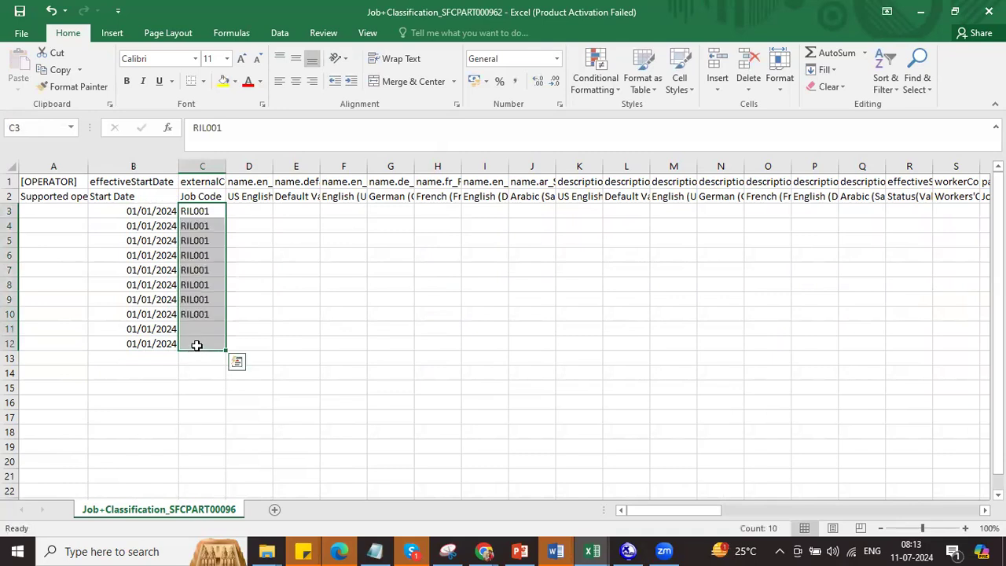
Step: Fill names RIL Job Code 001 through 010 into D3:D12 and widen column D
click(249, 214)
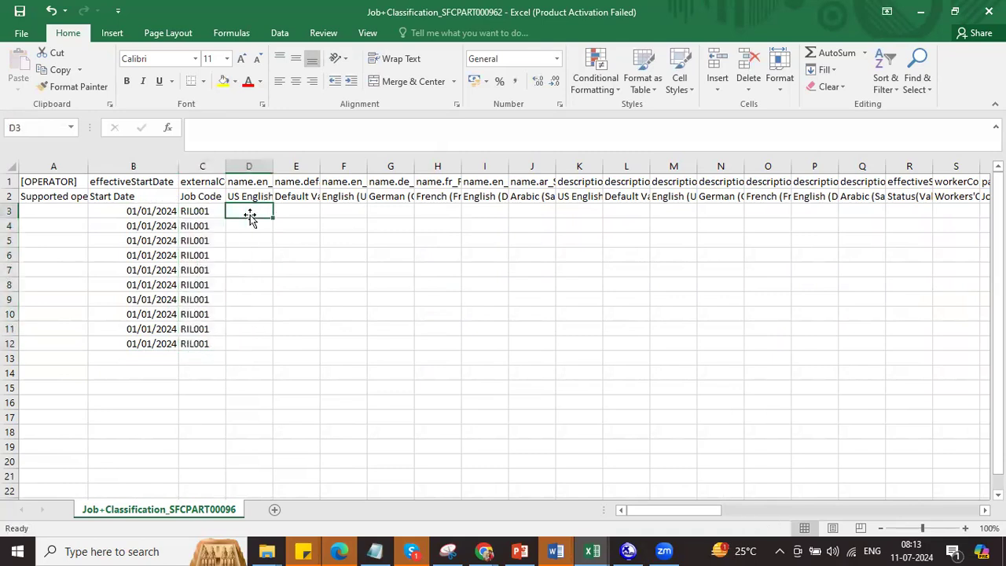
text(RIL Jo)
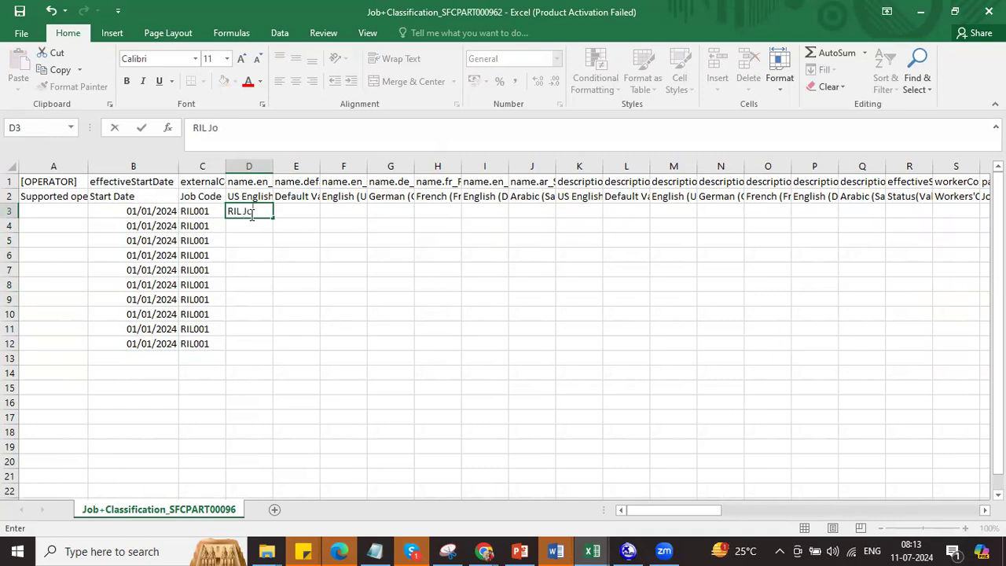
text(b Code 001)
key(Return)
click(258, 212)
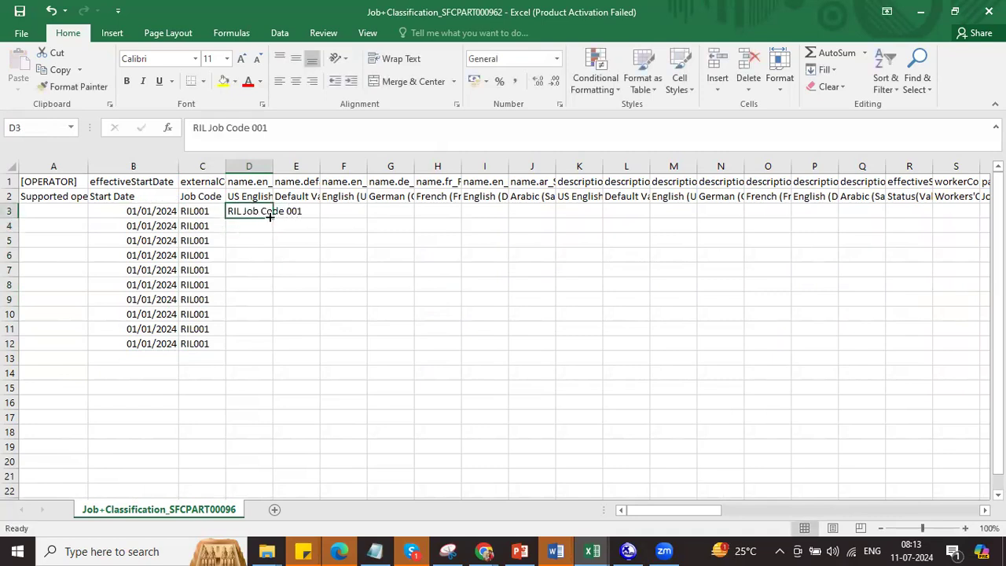
double_click(270, 217)
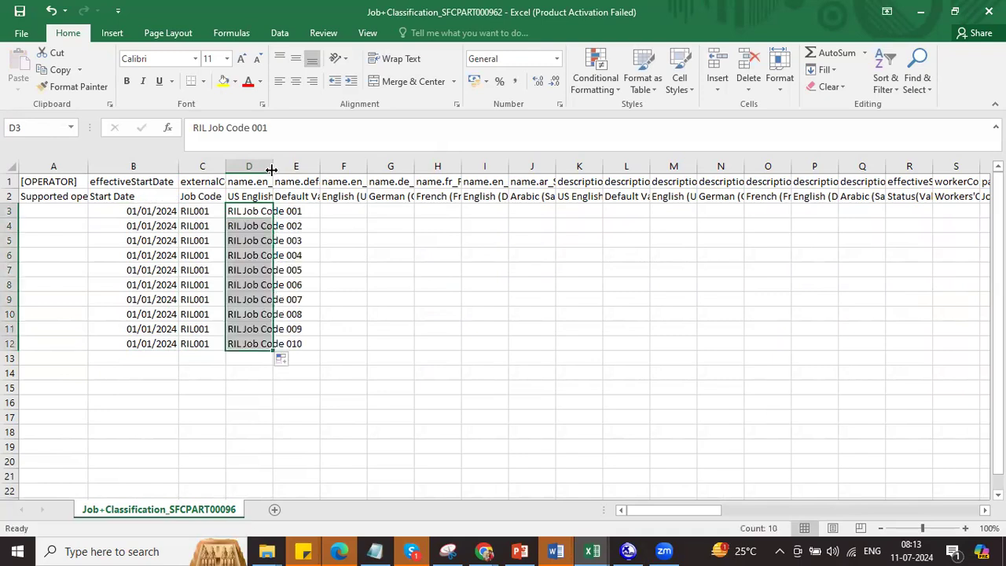
double_click(273, 166)
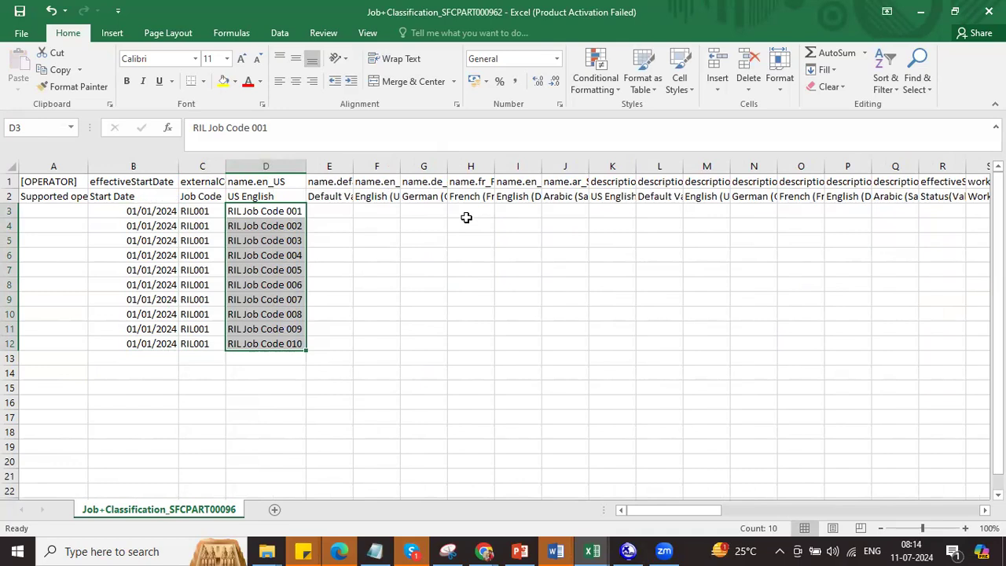
key(alt+Tab)
key(alt+Tab)
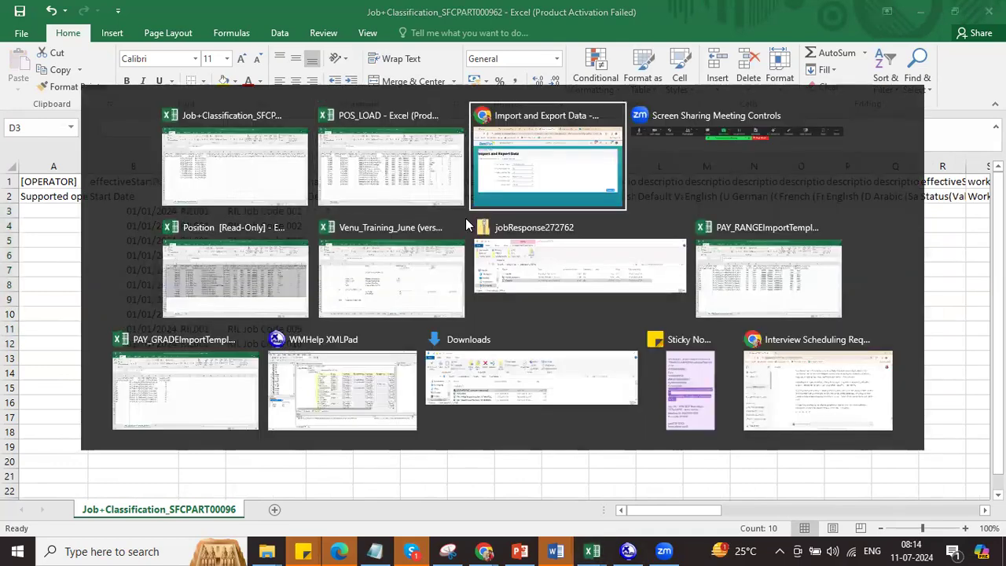
Step: Search the admin actions for 'man data' and open the Manage Data page
click(606, 15)
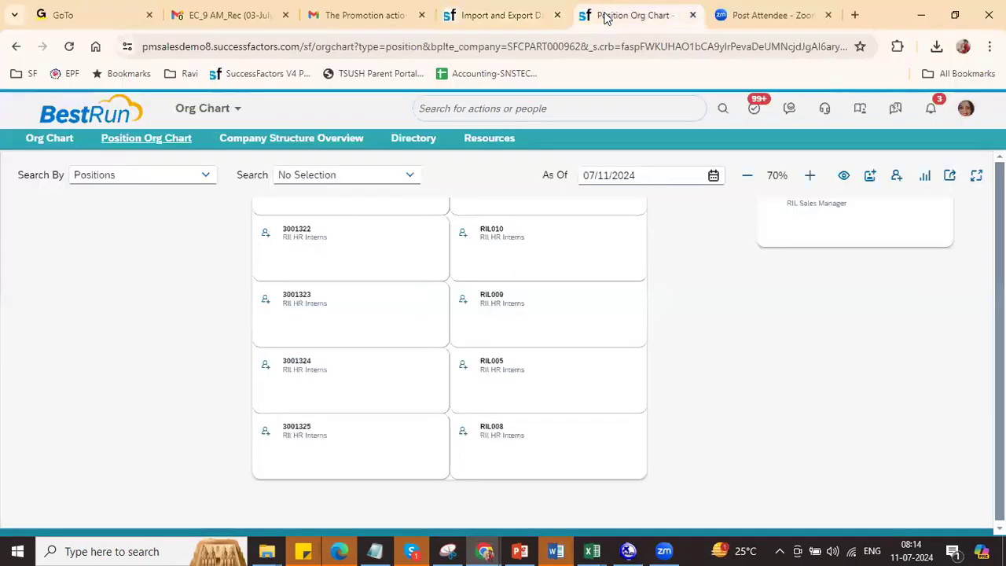
click(587, 117)
text(man data)
click(509, 176)
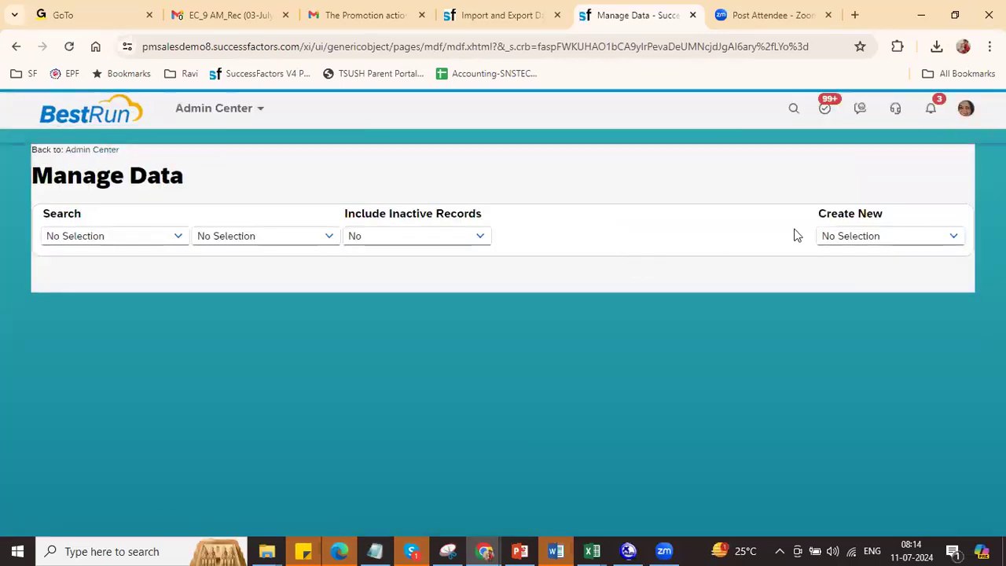
Step: Start a new Job Classification record and check its job title translation languages
click(952, 238)
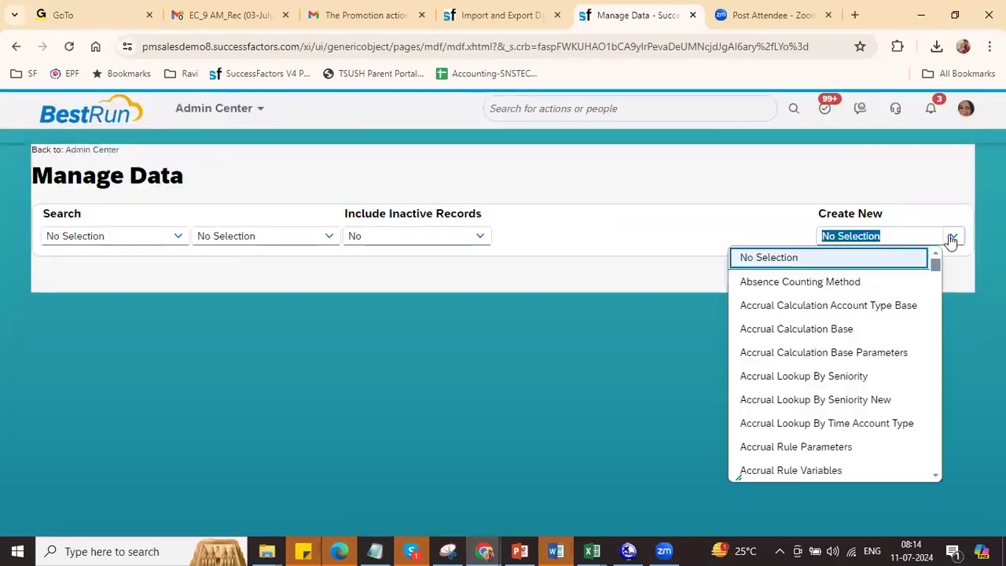
text(job)
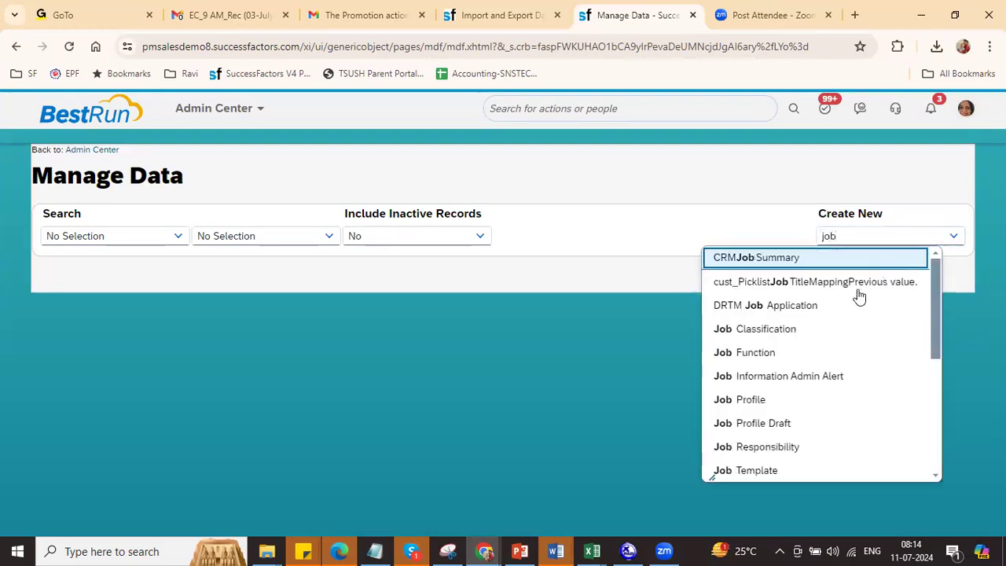
click(802, 330)
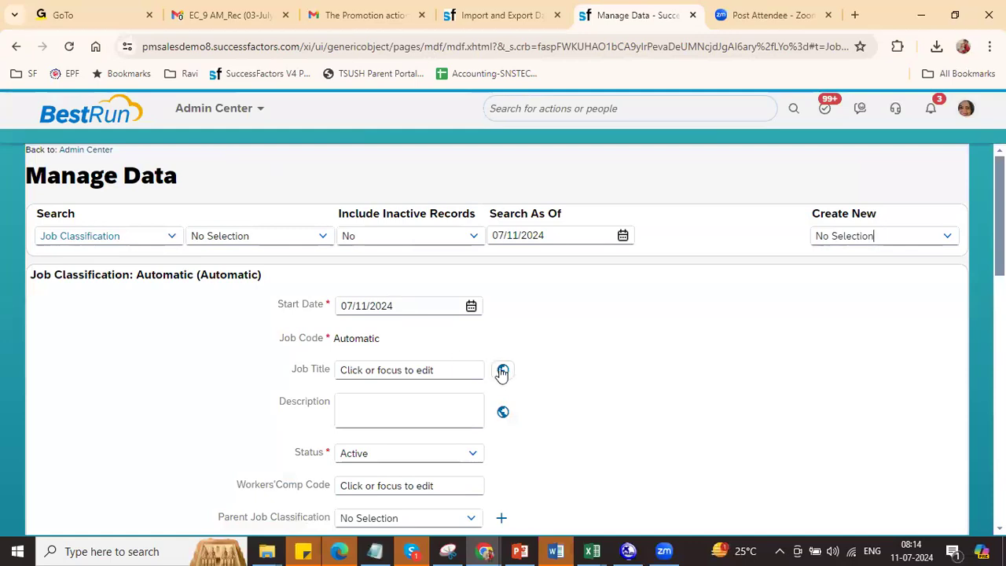
click(503, 370)
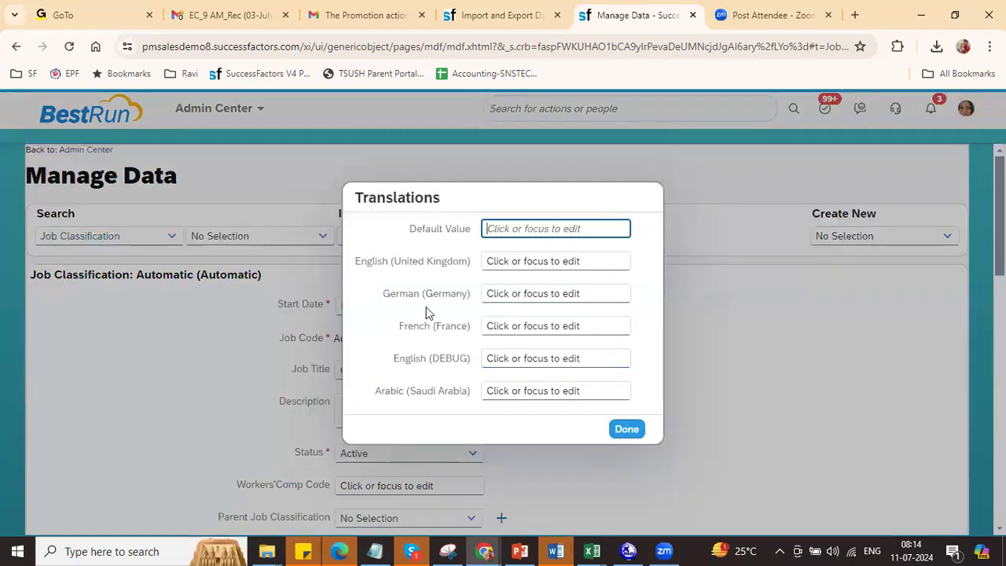
click(633, 432)
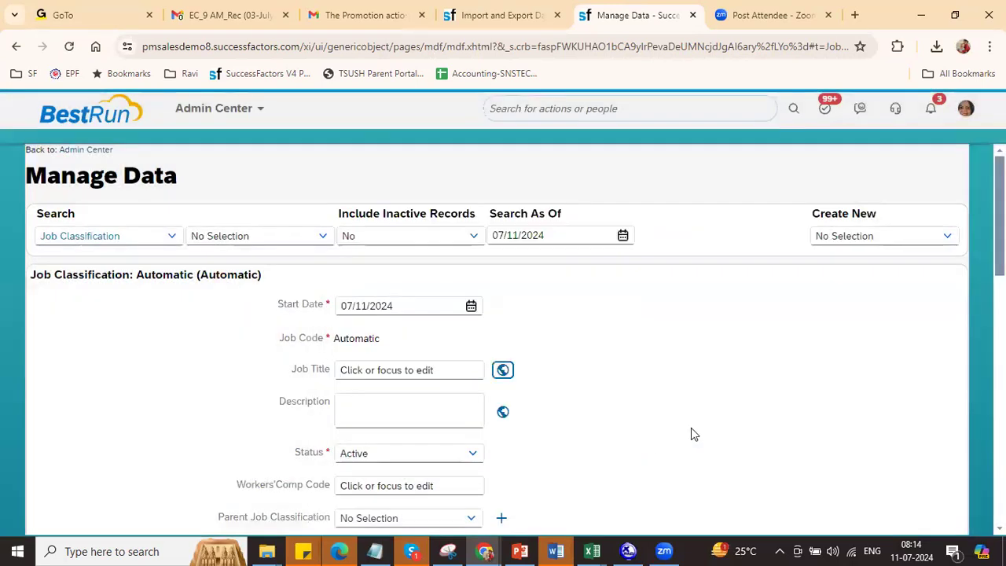
key(alt+Tab)
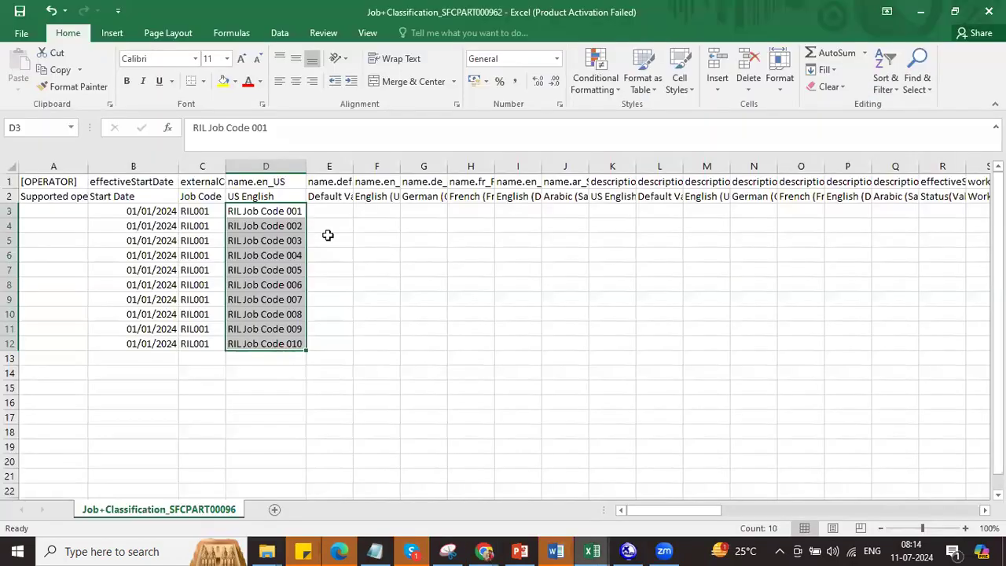
Step: Copy the job titles in D3:D12 into the US English description column at K3
drag(345, 167, 835, 172)
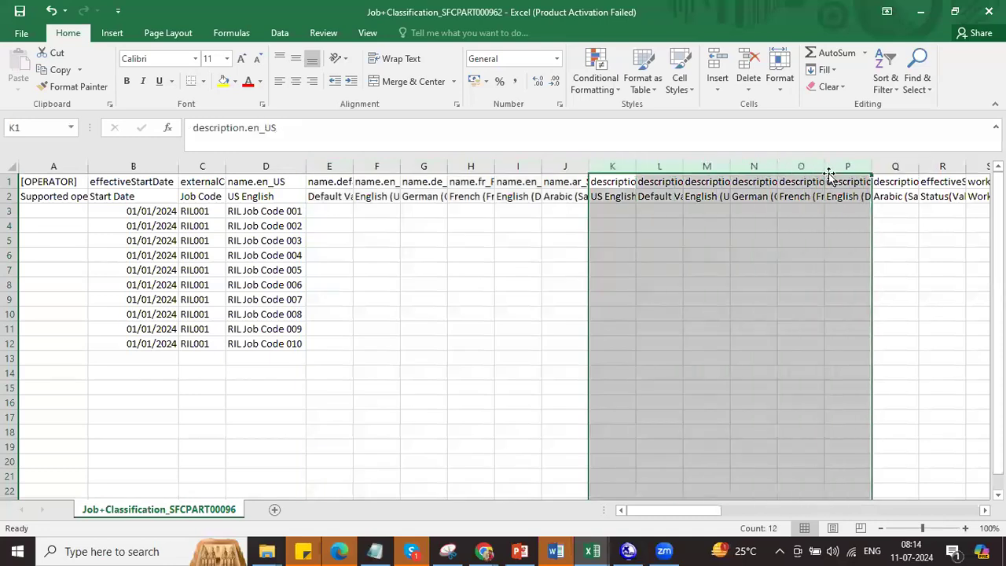
drag(259, 212, 259, 339)
key(ctrl+c)
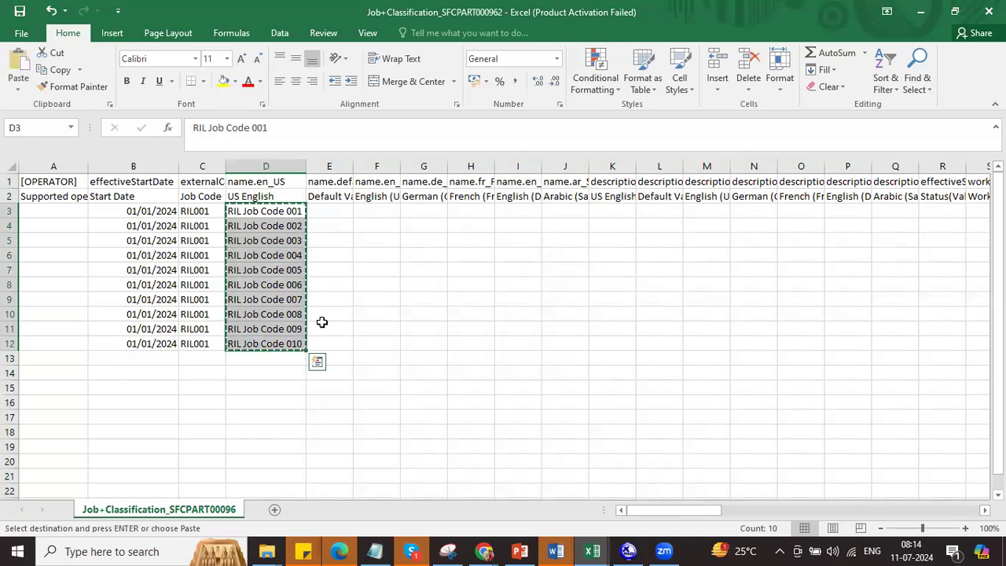
click(597, 209)
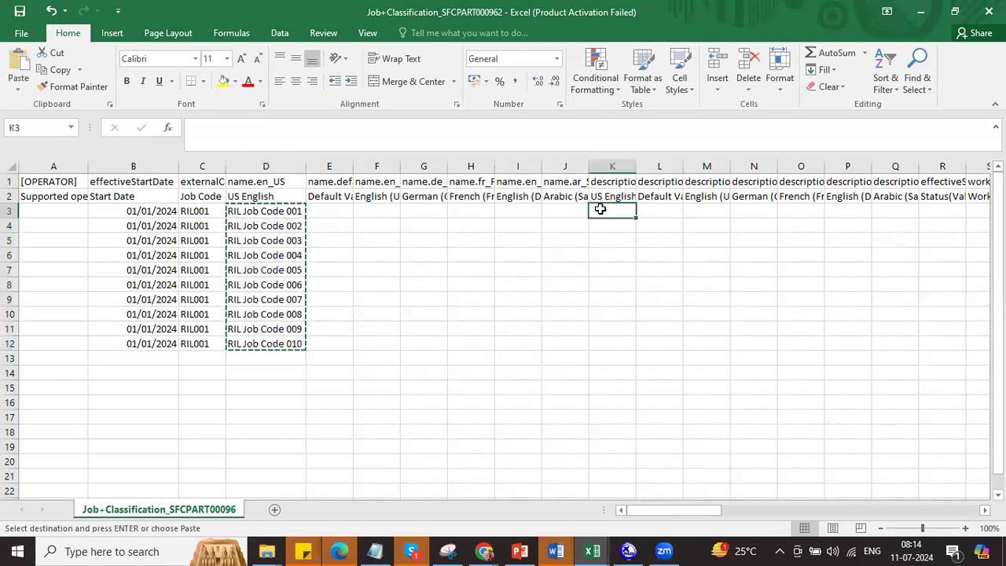
key(ctrl+v)
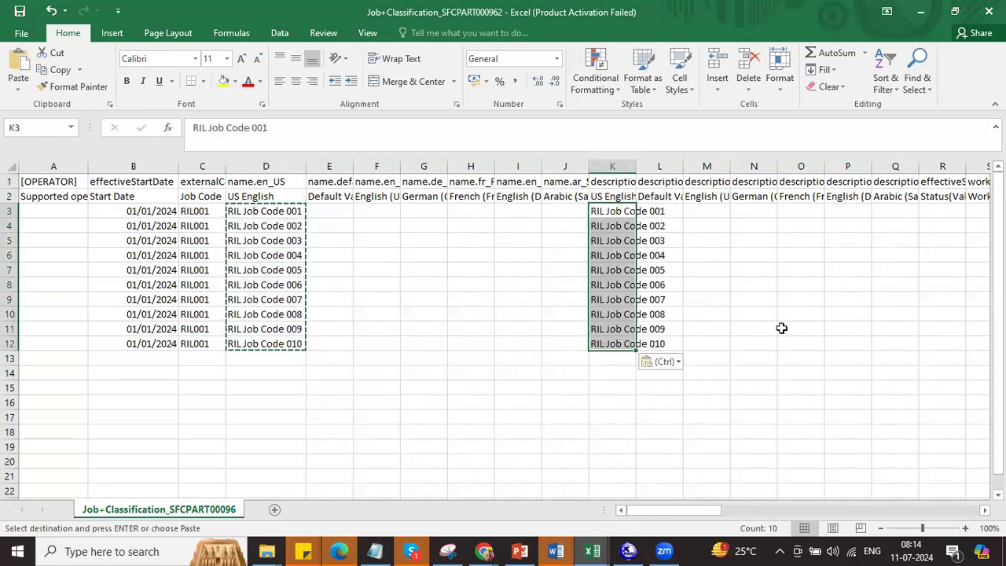
drag(681, 510, 725, 508)
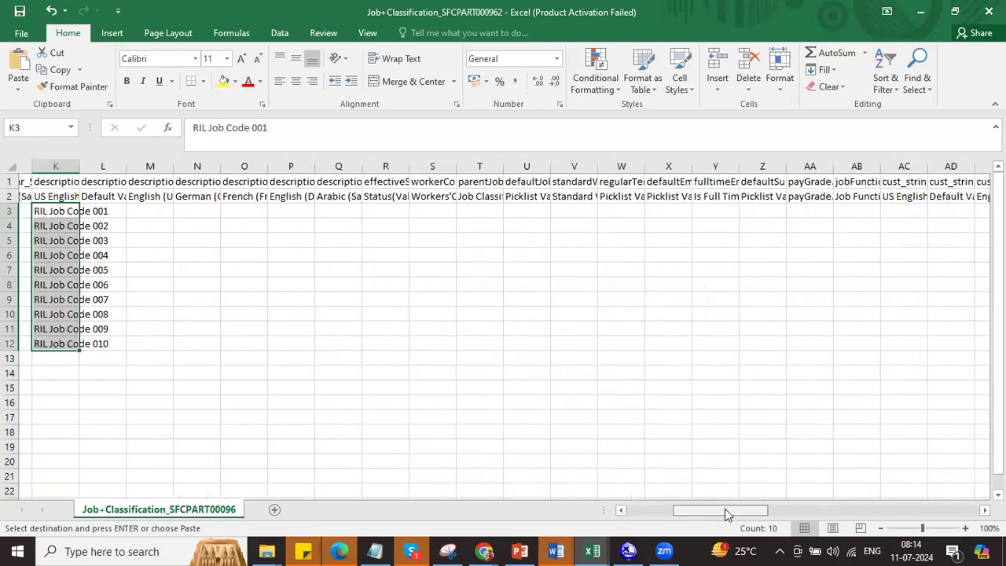
Step: Set the status in R3:R12 to A
click(374, 213)
text(A)
drag(374, 213, 375, 351)
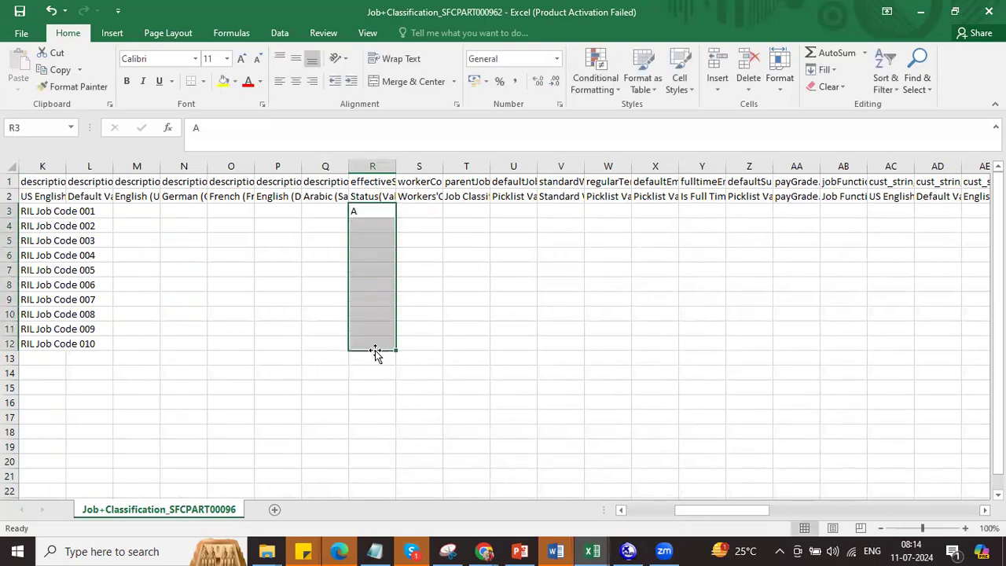
key(ctrl+d)
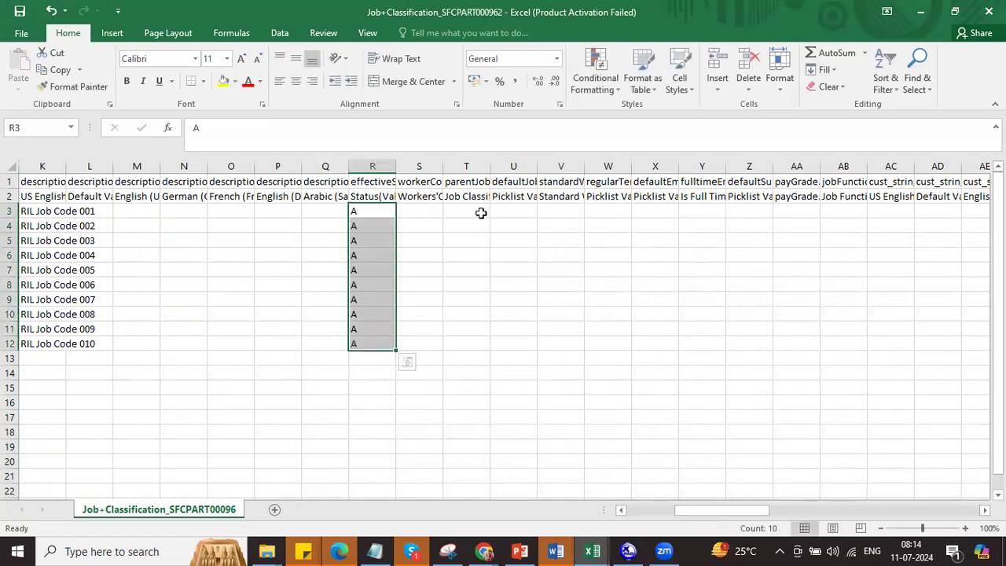
click(485, 213)
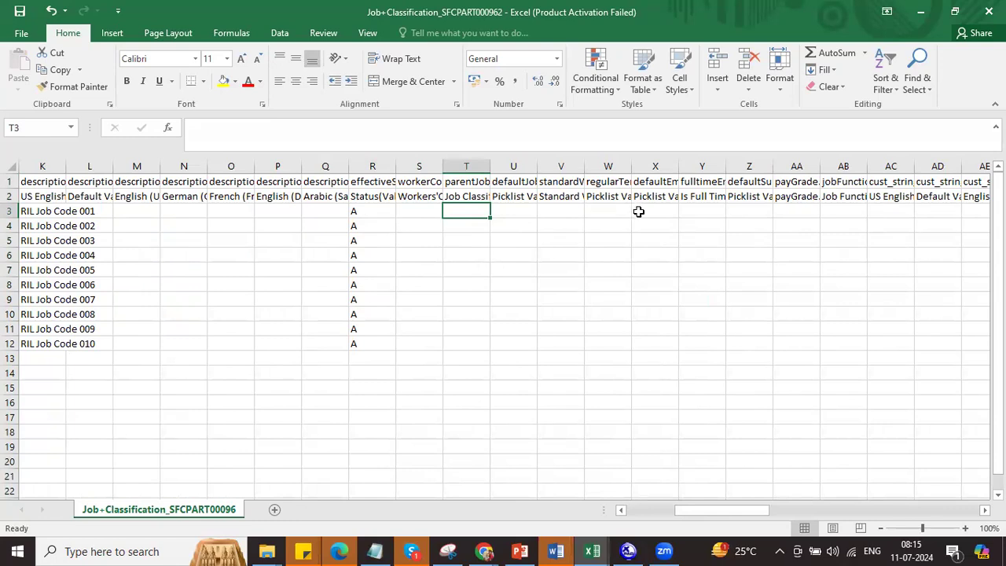
Step: Fill pay grades R6 through R15 down column AA from AA3
click(786, 216)
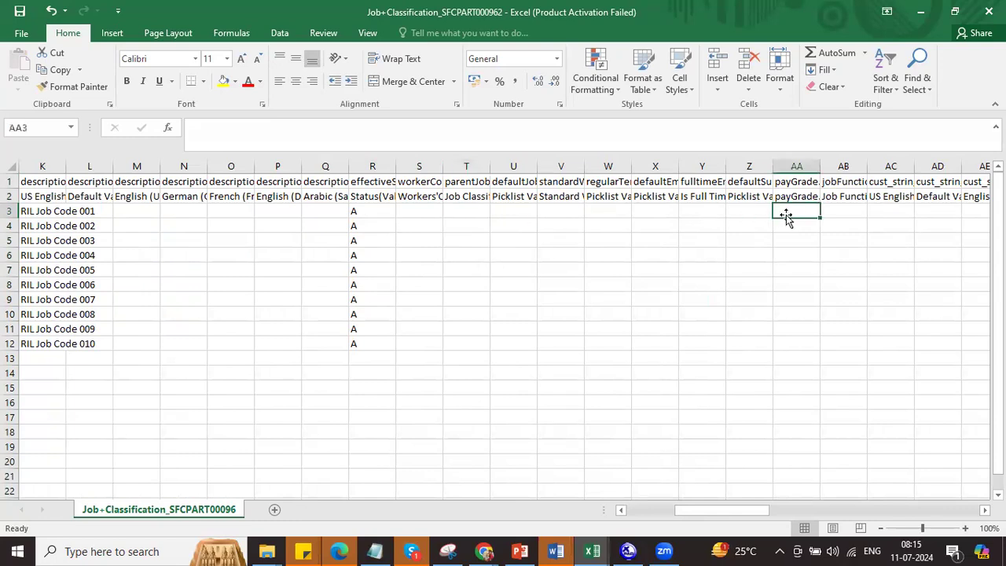
text(R)
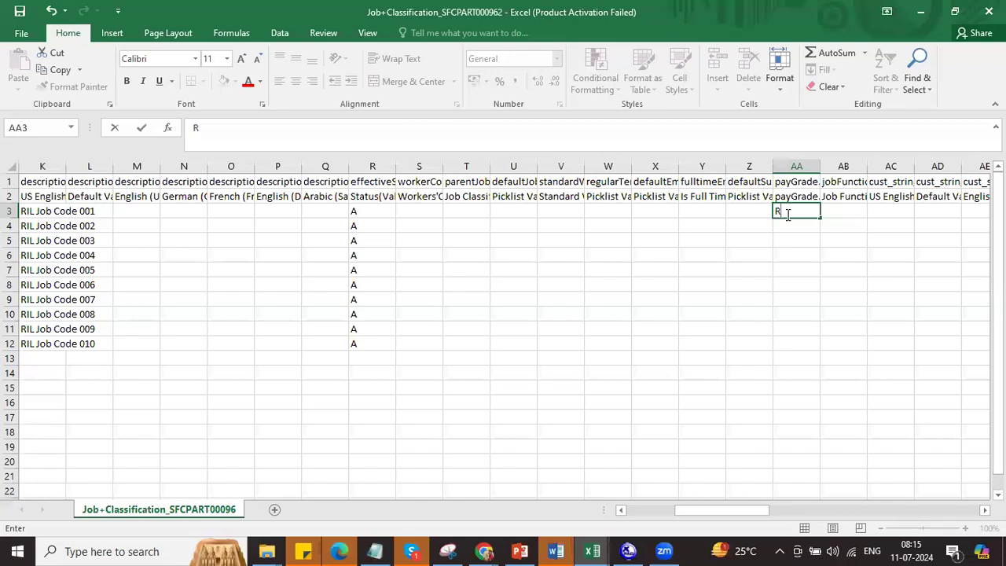
click(788, 215)
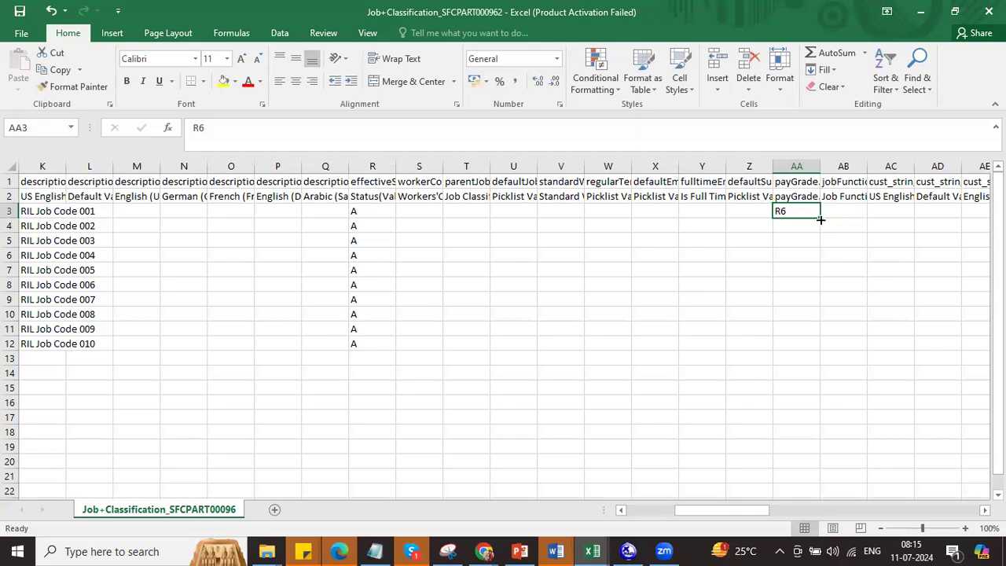
double_click(820, 220)
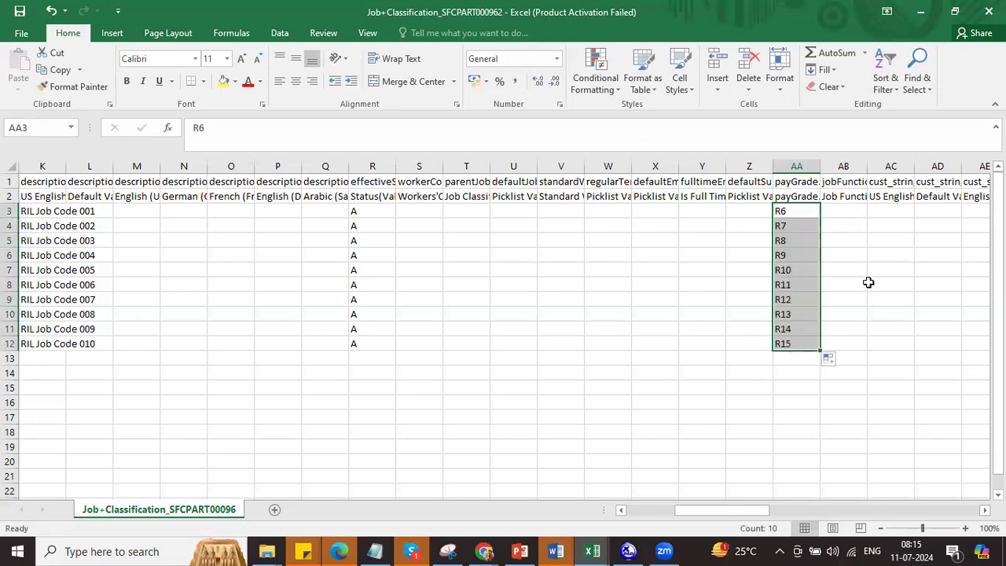
drag(765, 509, 793, 511)
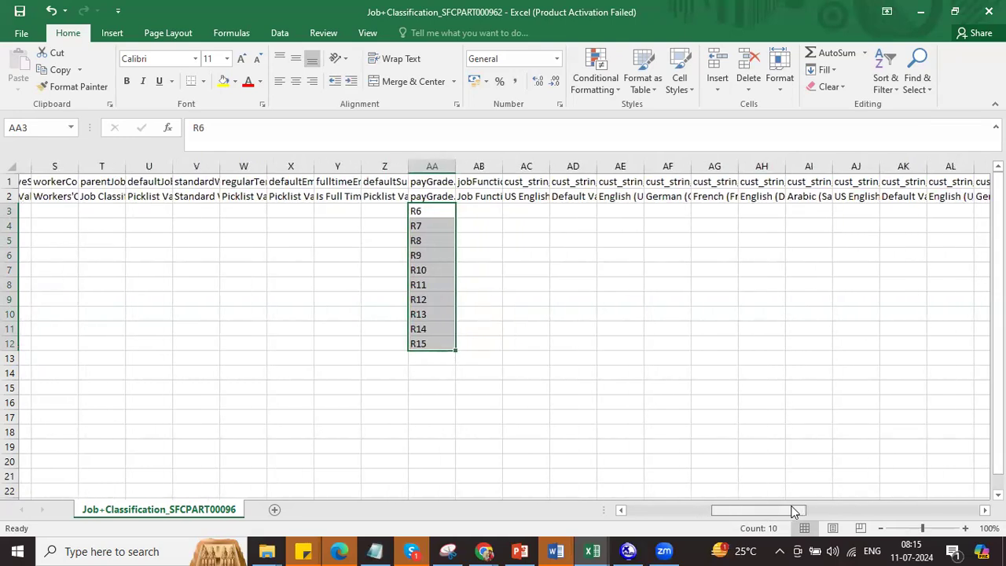
drag(793, 511, 695, 507)
key(alt+Tab)
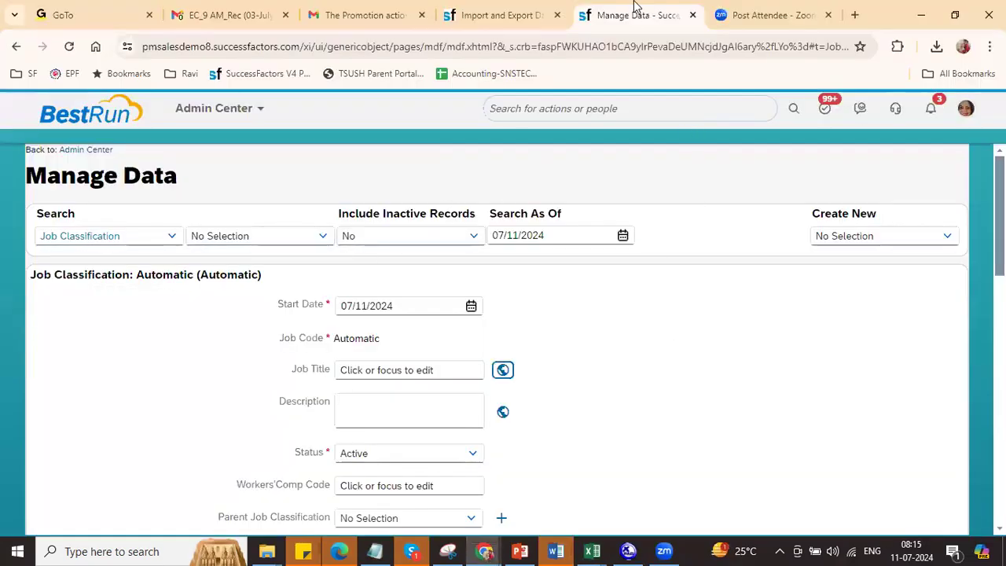
Step: Search 'RIL' in Manage Data, open RIL General Manager, and copy parent code 7000075
click(273, 241)
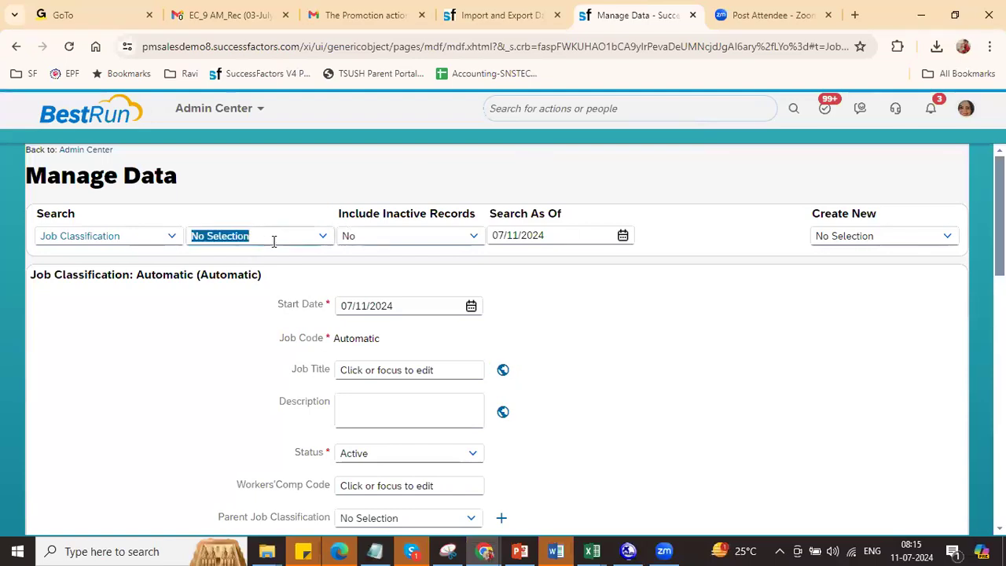
text(R)
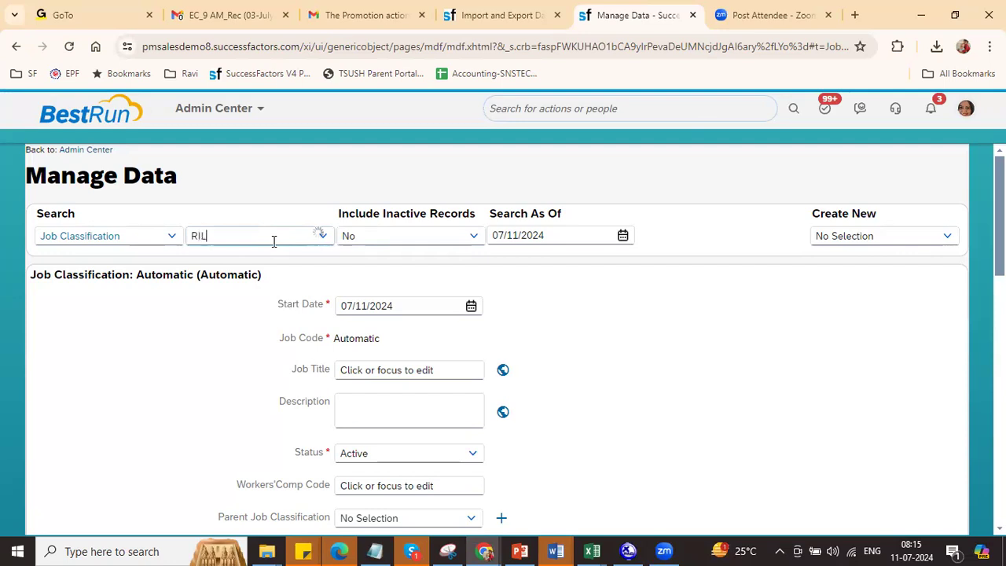
text(IL)
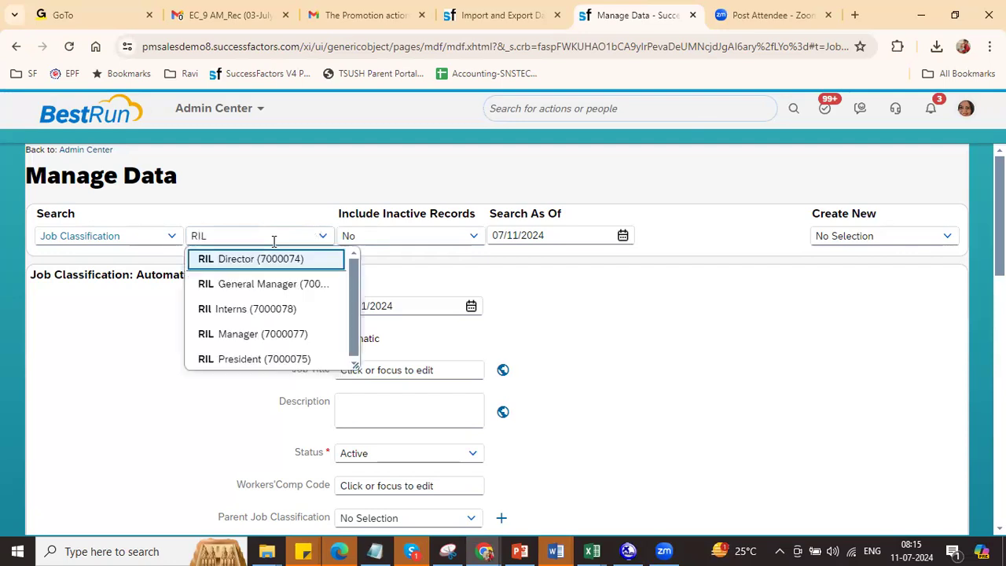
click(269, 284)
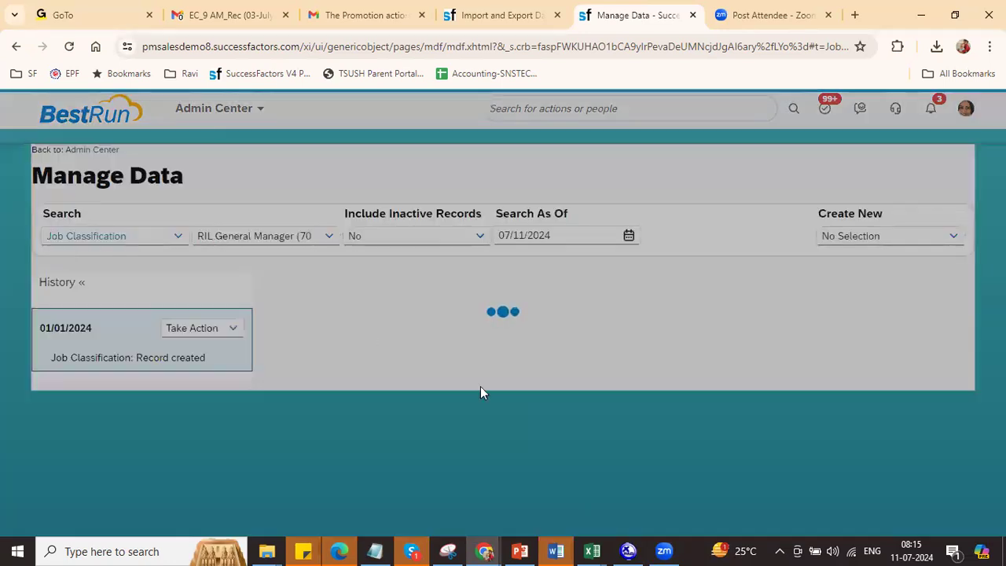
scroll(503, 338, down, 2)
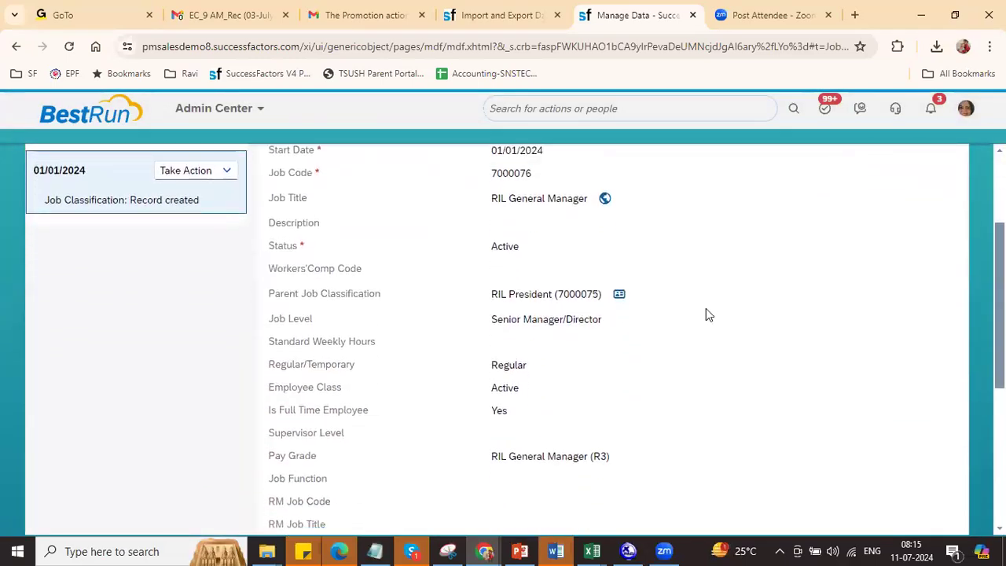
double_click(584, 293)
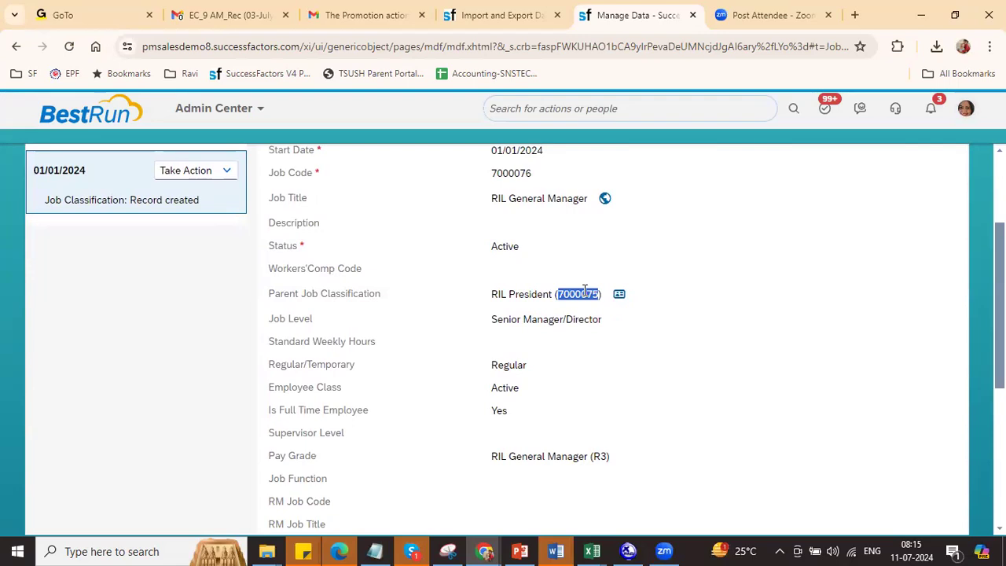
key(alt+Tab)
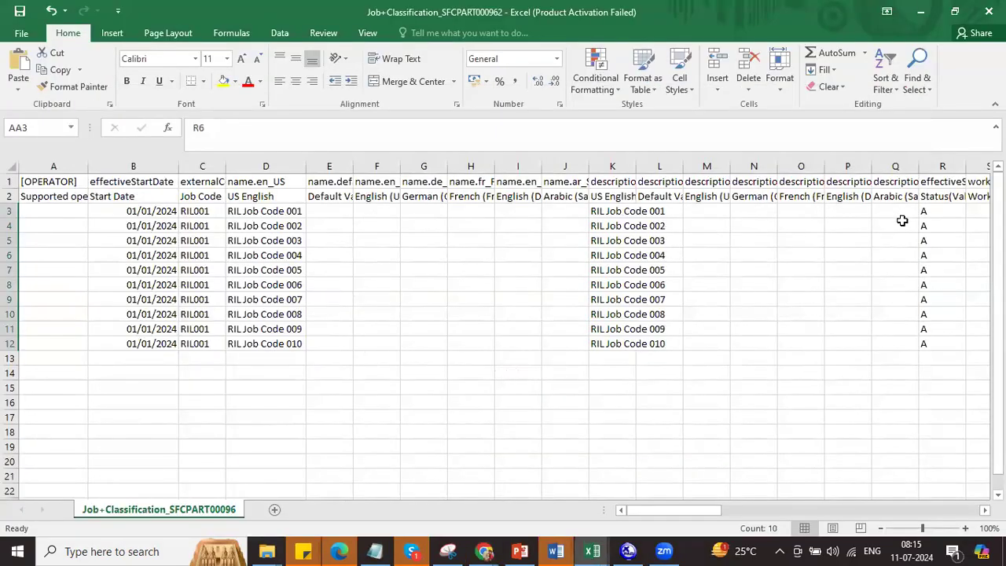
Step: Paste parent code 7000075 into cells T3 and T4
click(984, 510)
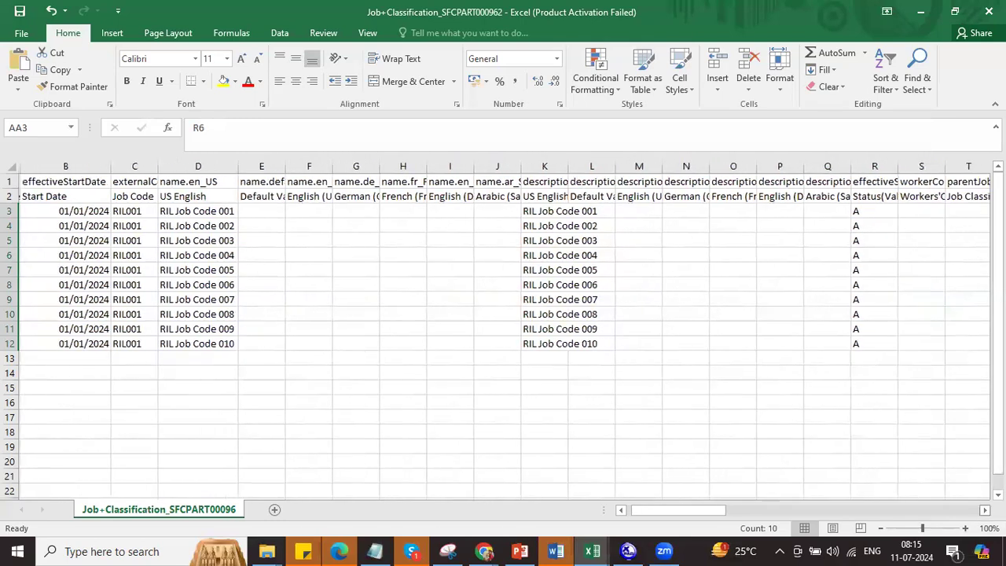
click(985, 510)
click(985, 510)
click(828, 214)
click(828, 228)
key(ctrl+v)
click(835, 211)
key(ctrl+v)
Step: Change T3 to 7000074, extend the series to 7000083 in T12, and copy that code
double_click(845, 210)
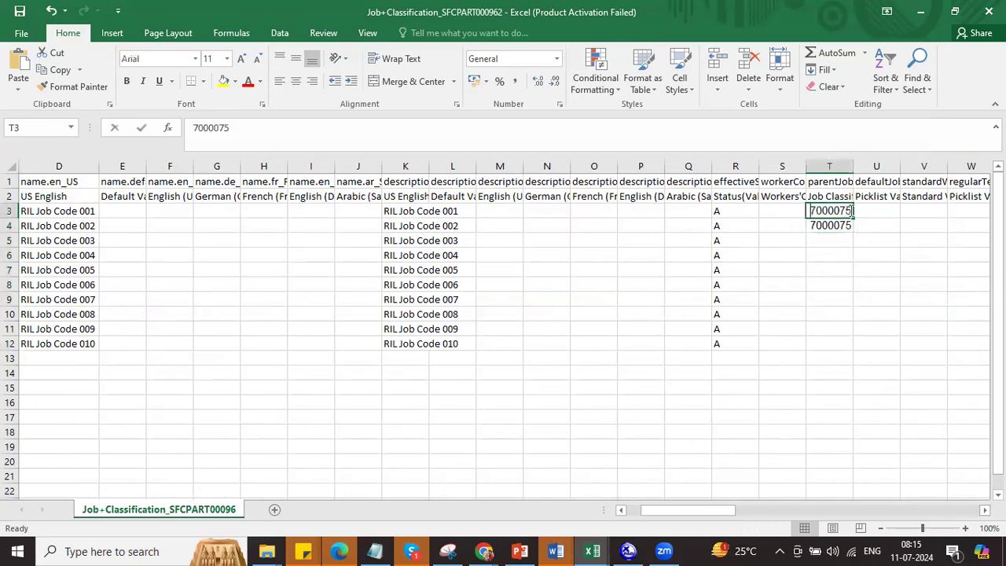
key(BackSpace)
text(4)
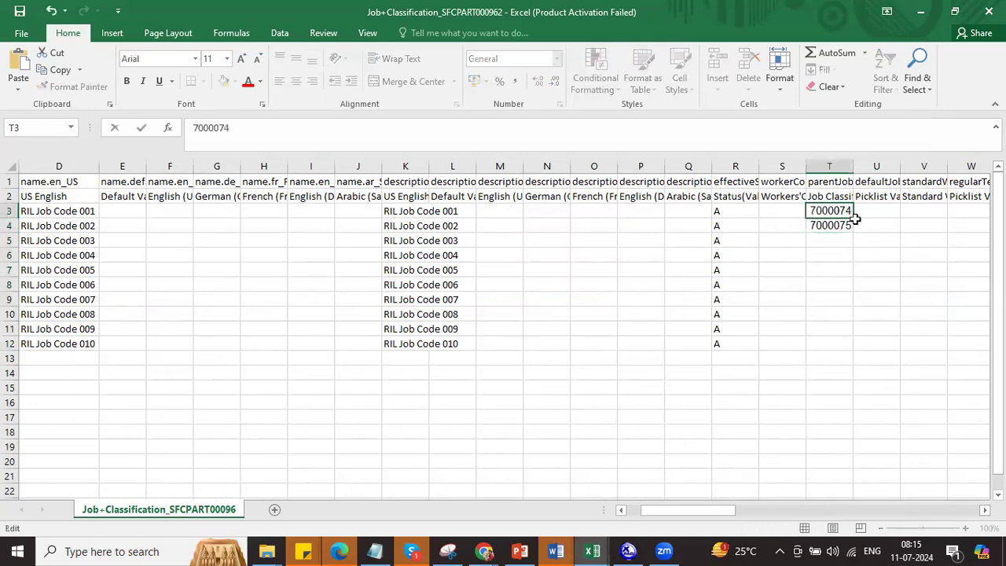
key(Return)
drag(836, 214, 841, 223)
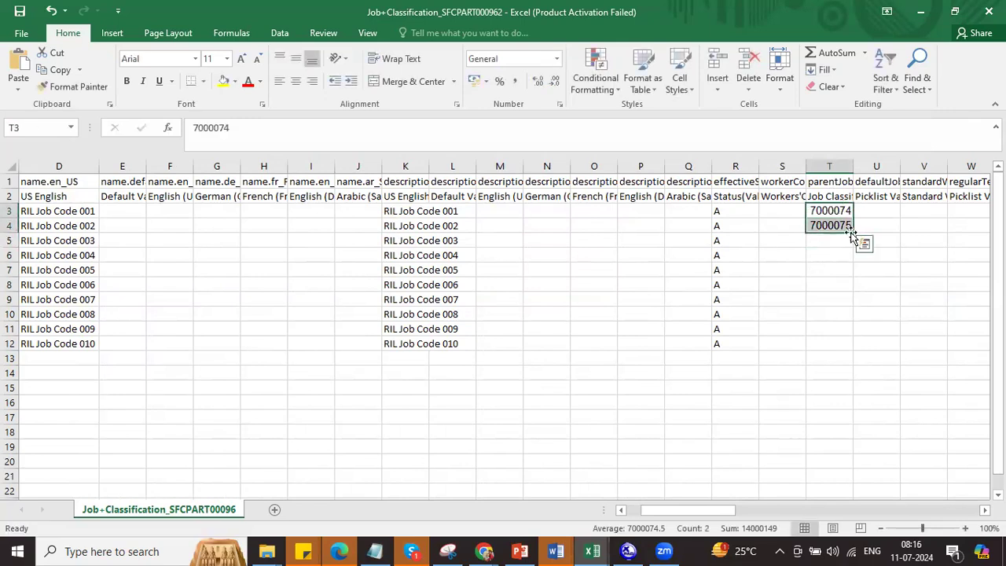
double_click(852, 233)
click(833, 340)
key(ctrl+c)
Step: Search 7000083 in Manage Data, then copy the existing record's Regular value
key(alt+Tab)
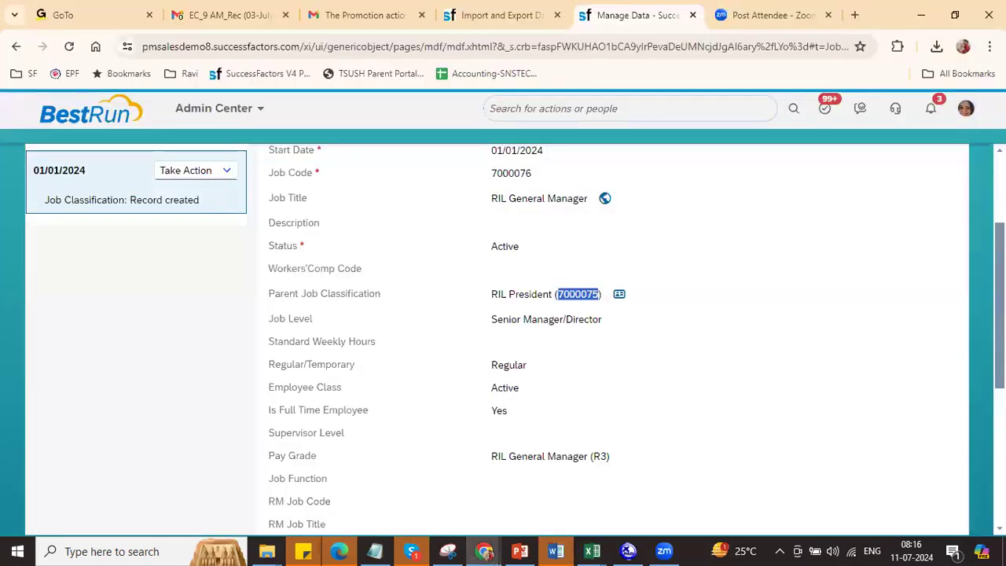
scroll(419, 206, up, 3)
click(297, 235)
key(ctrl+v)
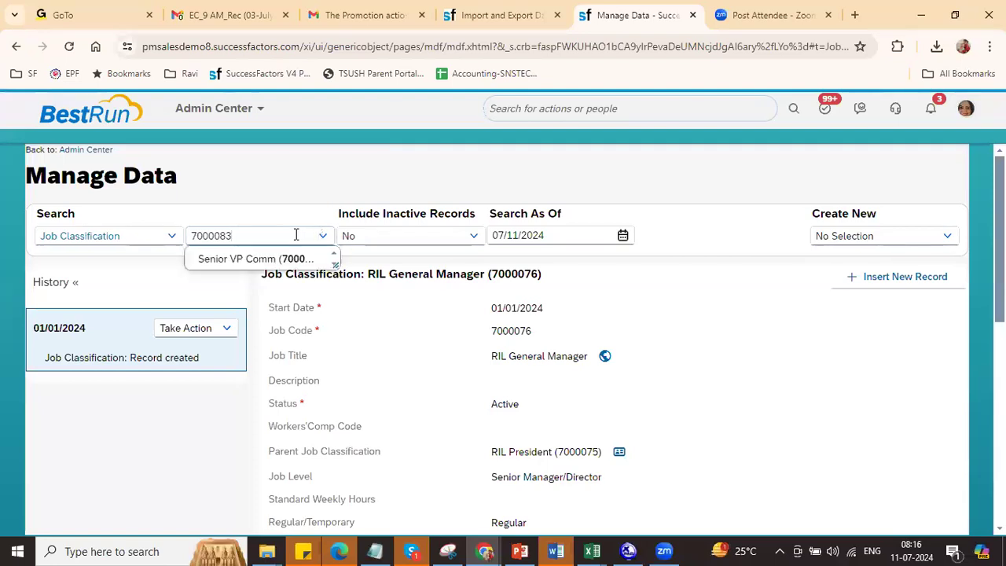
click(704, 168)
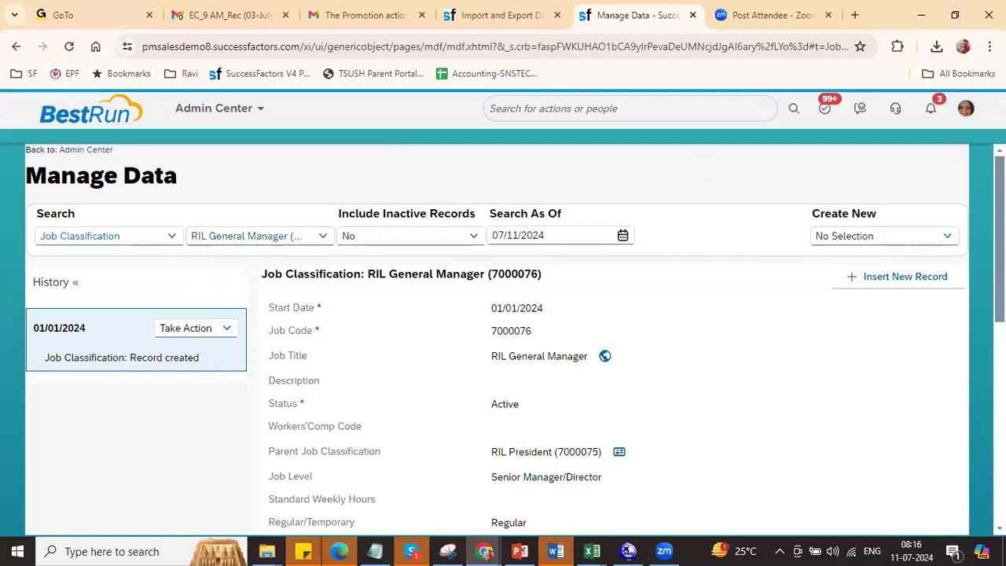
scroll(515, 338, down, 3)
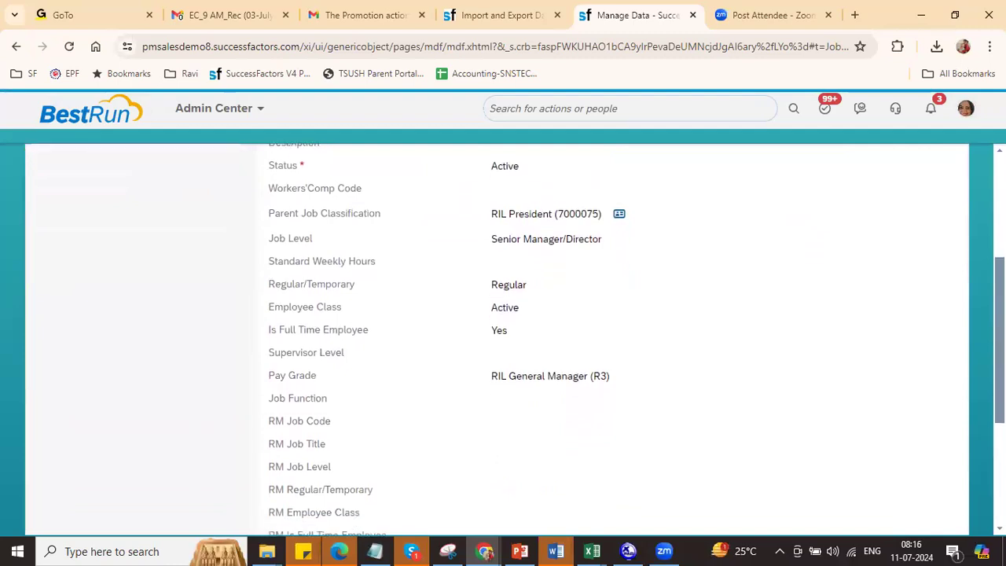
double_click(505, 283)
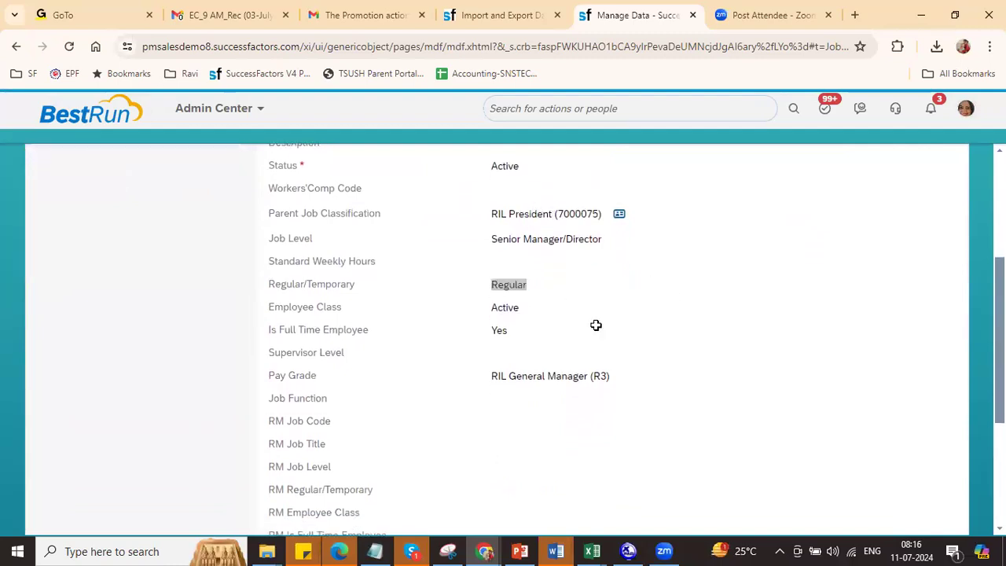
key(alt+Tab)
click(881, 212)
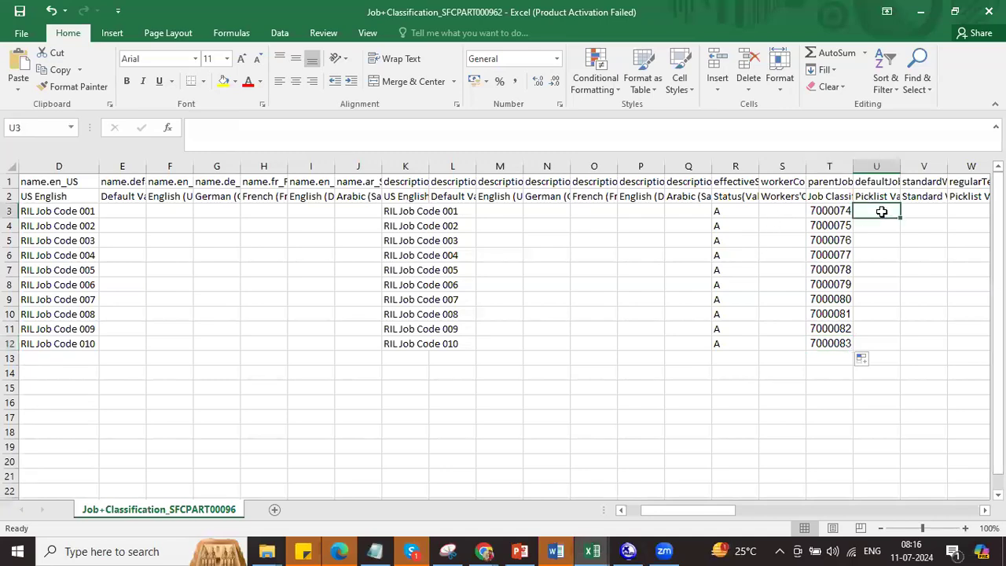
Step: Fill Regular into W3:W12
key(Right)
key(Right)
key(ctrl+v)
drag(881, 211, 885, 345)
key(ctrl+d)
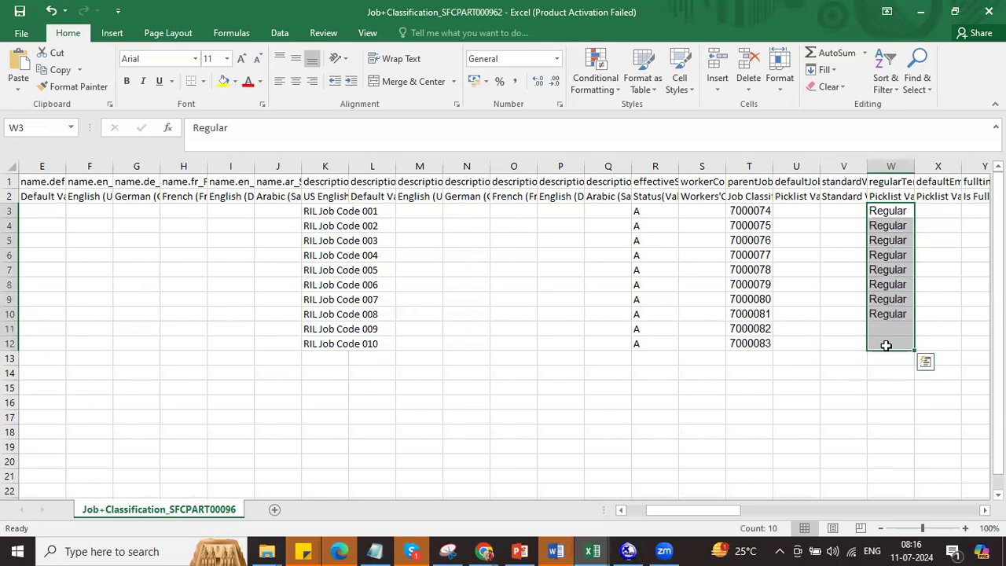
Step: Copy the Employee Class value Active from SuccessFactors and fill it into X3:X12
key(alt+Tab)
click(503, 312)
double_click(502, 310)
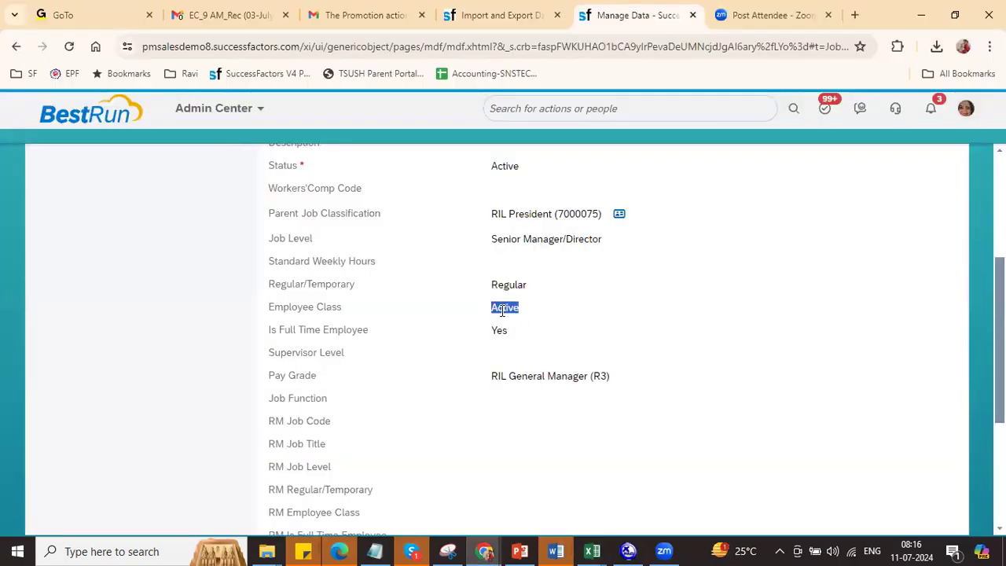
key(alt+Tab)
click(943, 213)
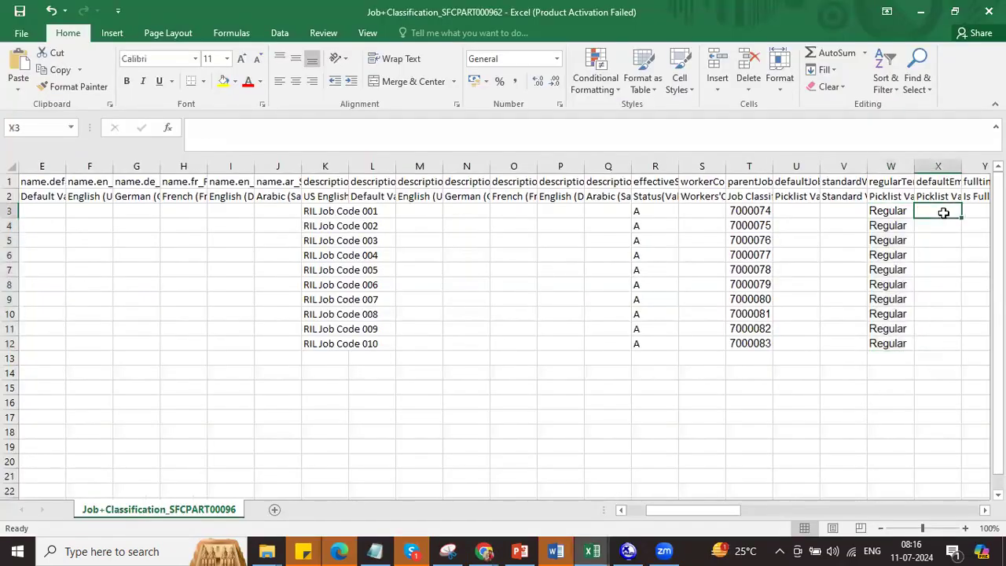
key(ctrl+v)
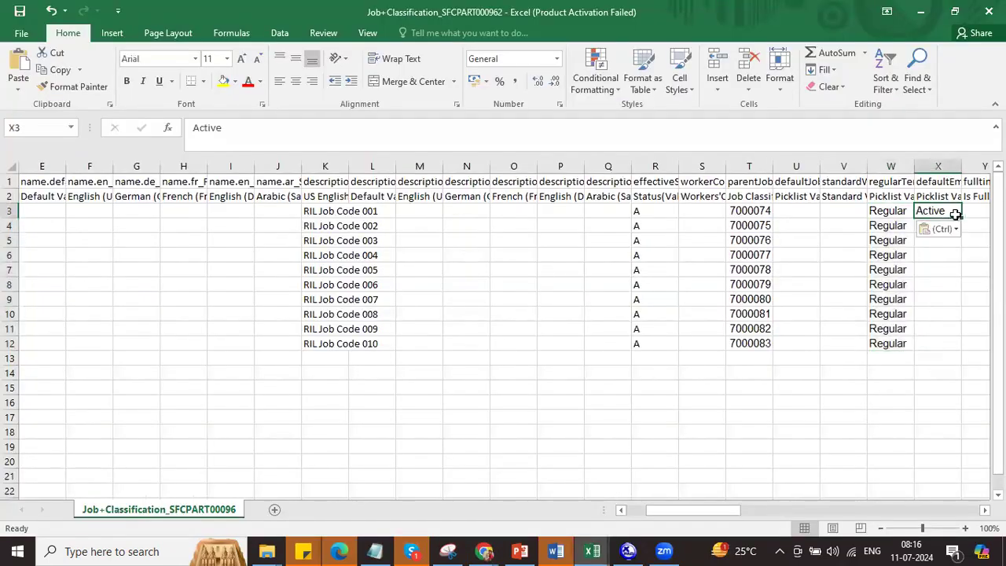
drag(960, 216, 954, 345)
Step: Fill the full-time flag Yes into Y3:Y12 and check column Z's field description
click(974, 218)
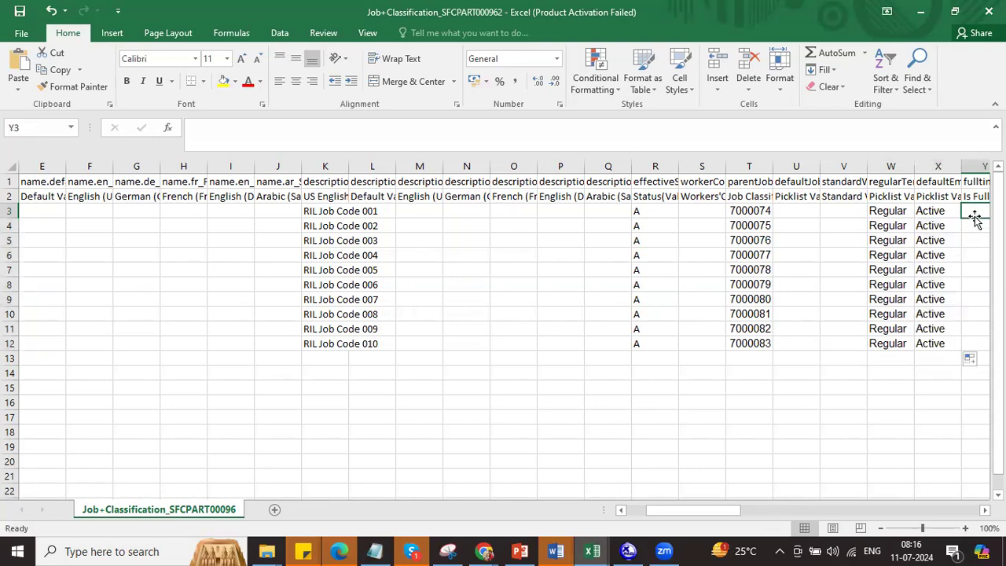
text(Yes)
key(ctrl+Return)
drag(958, 218, 955, 346)
drag(729, 510, 759, 510)
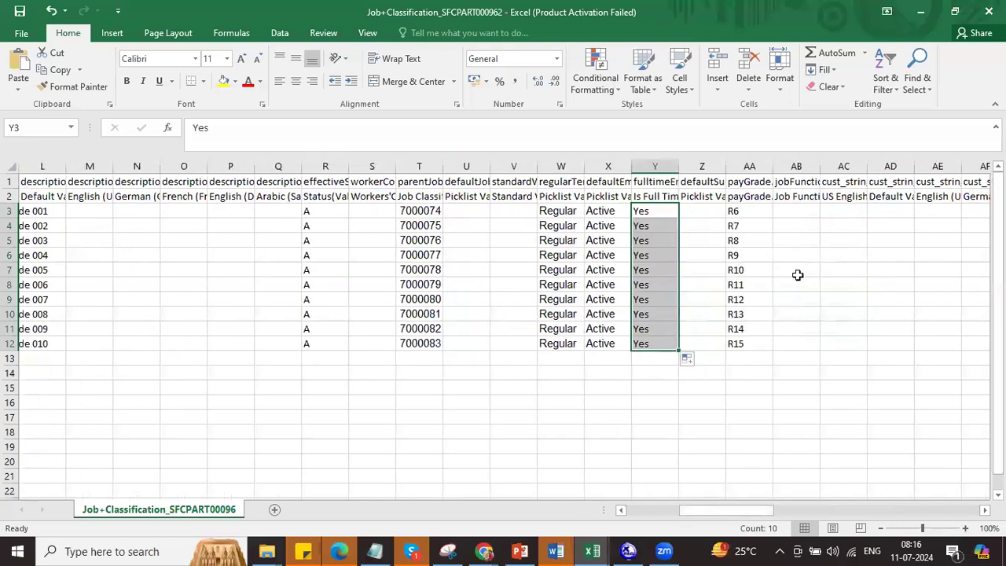
click(705, 180)
click(707, 196)
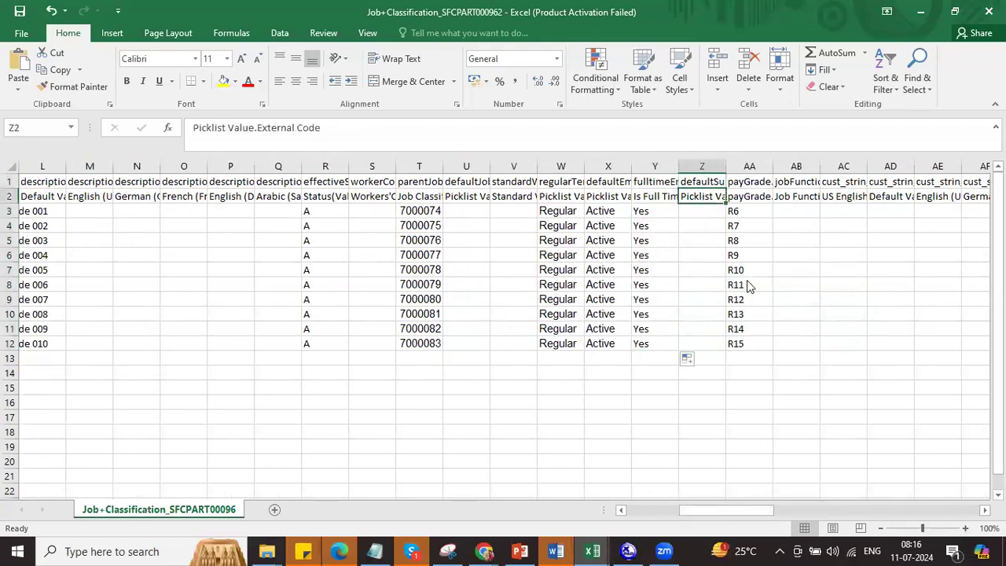
Step: Save the workbook in CSV format and return to the Import and Export Data page
key(ctrl+s)
click(446, 322)
key(alt+Tab)
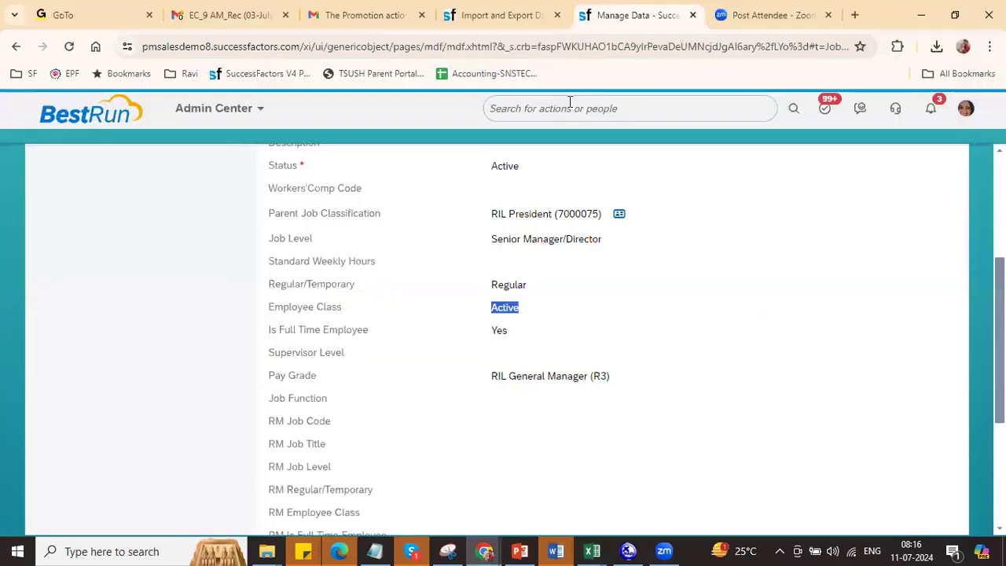
click(487, 17)
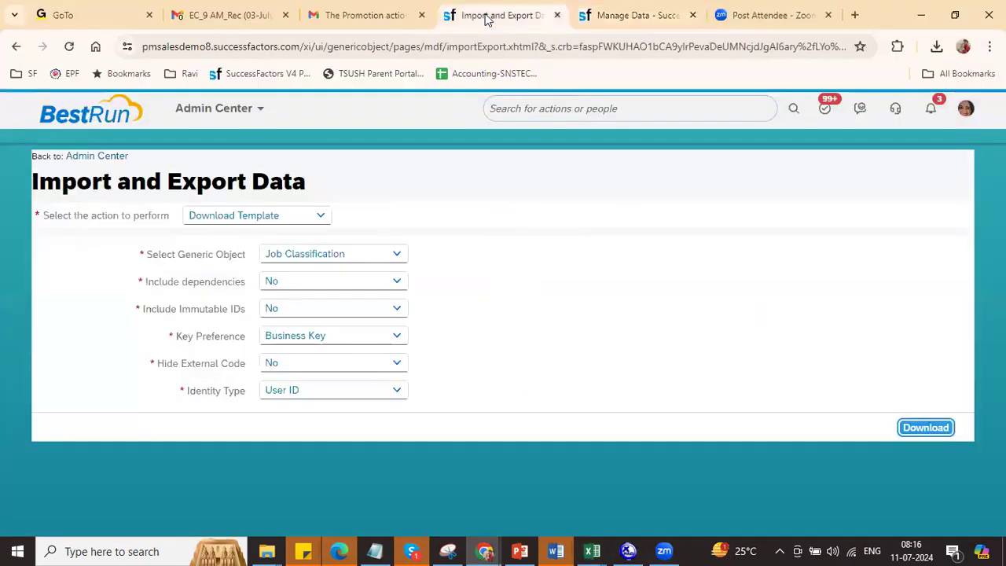
Step: Import the Job+Classification CSV as a Job Classification object and validate it
click(322, 219)
click(247, 262)
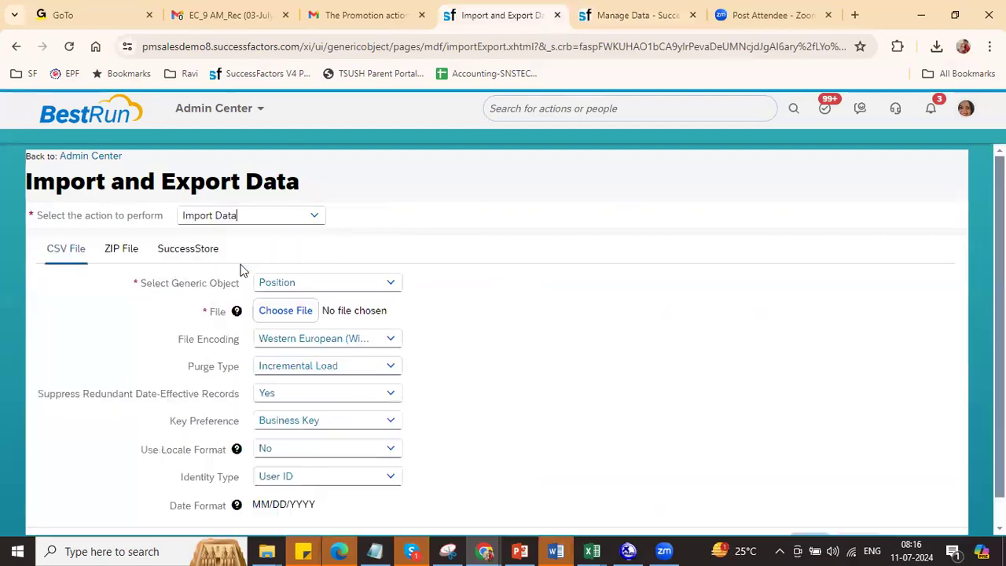
double_click(319, 279)
text(job)
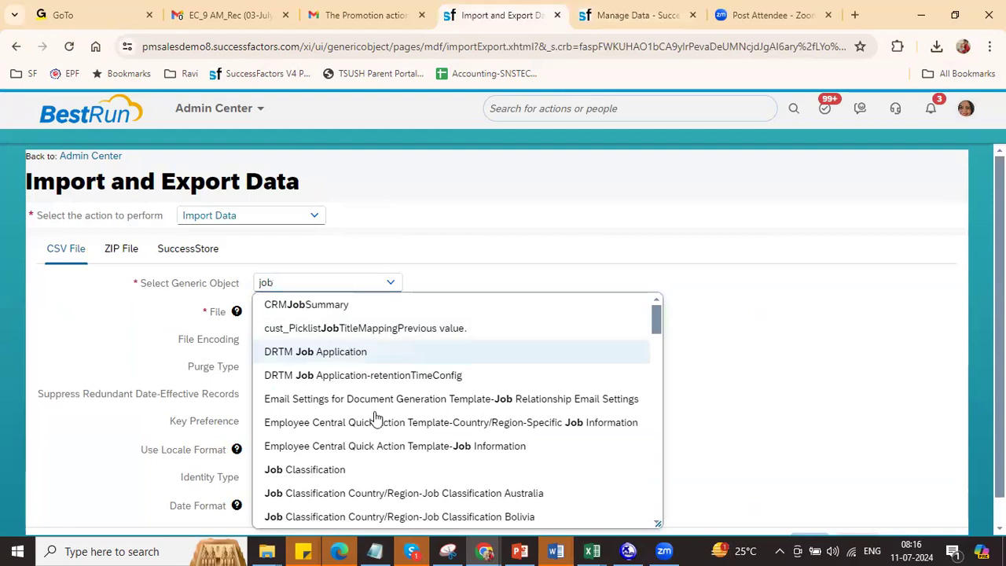
click(348, 469)
click(303, 314)
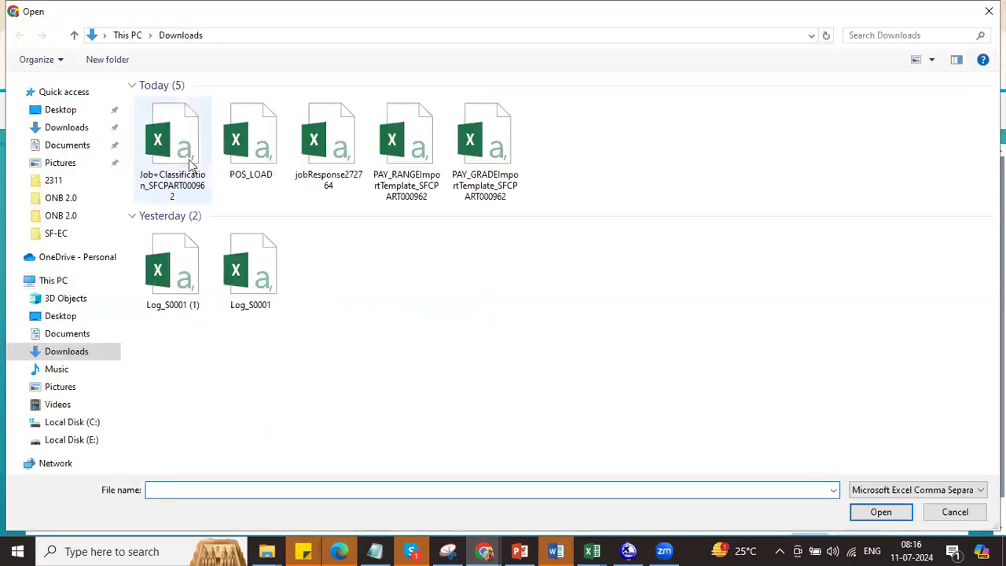
click(189, 164)
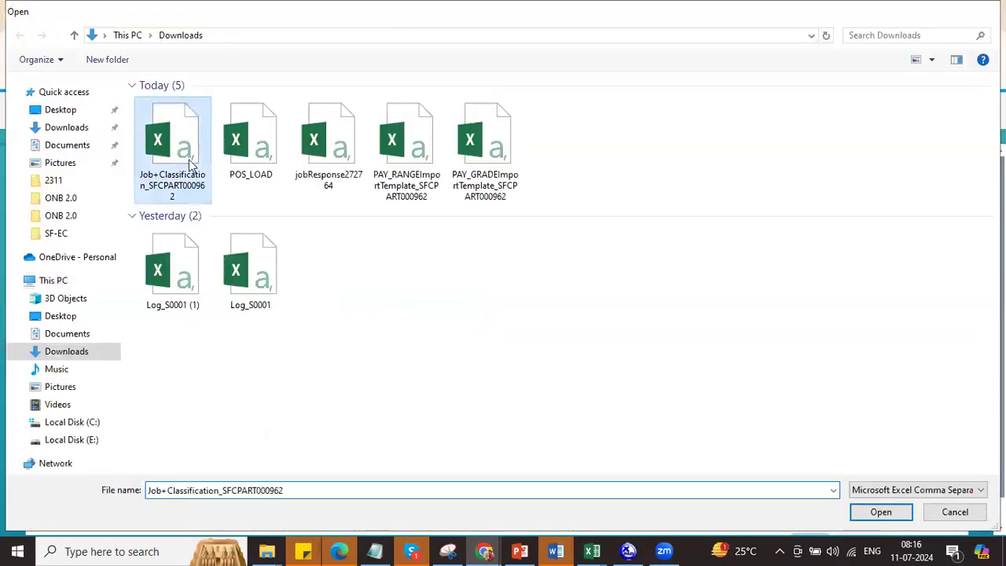
click(881, 511)
scroll(903, 513, down, 1)
click(856, 513)
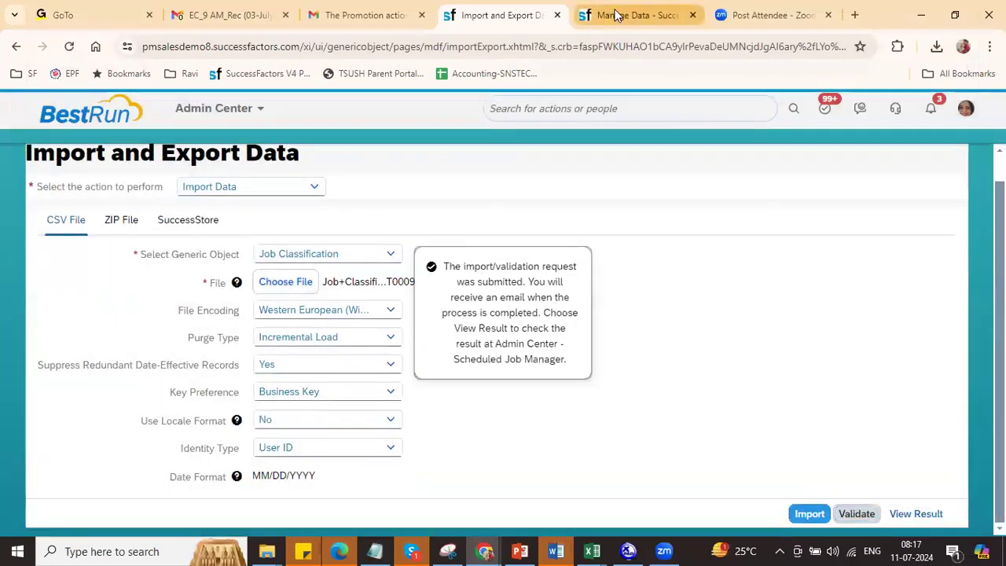
click(617, 15)
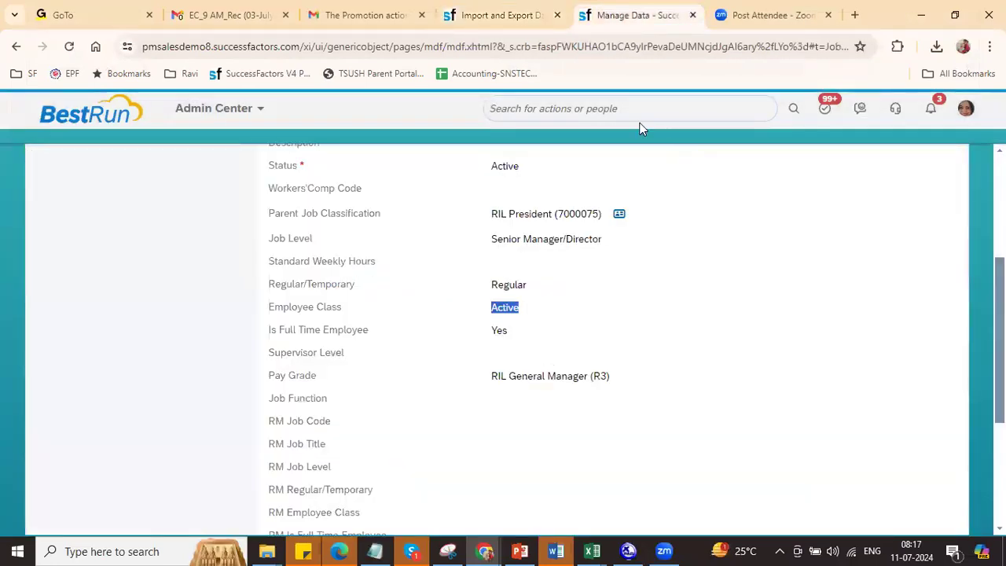
Step: Open Scheduled Job Manager and hide the Job Request ID and Owned By columns
click(633, 110)
text(sched job man)
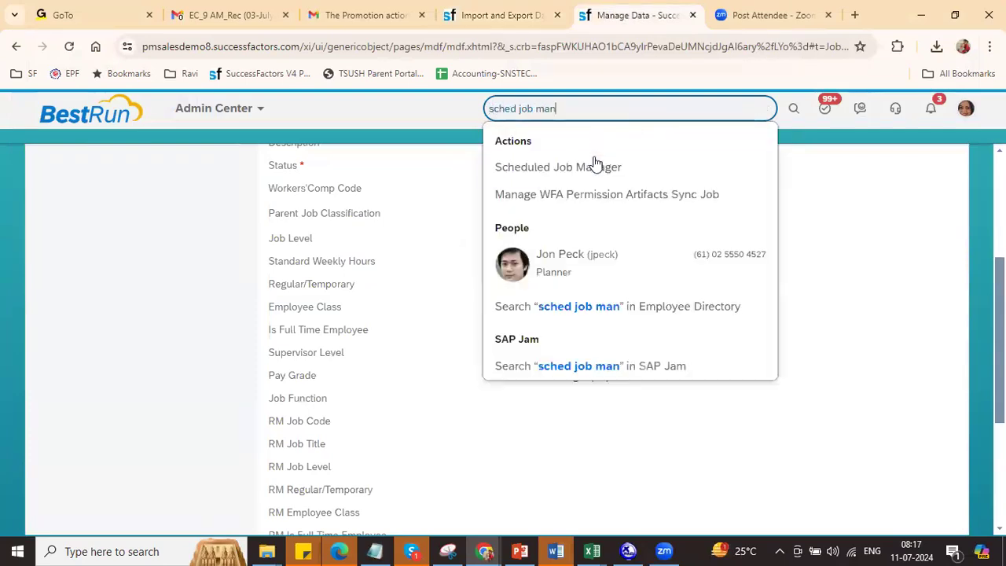
click(605, 165)
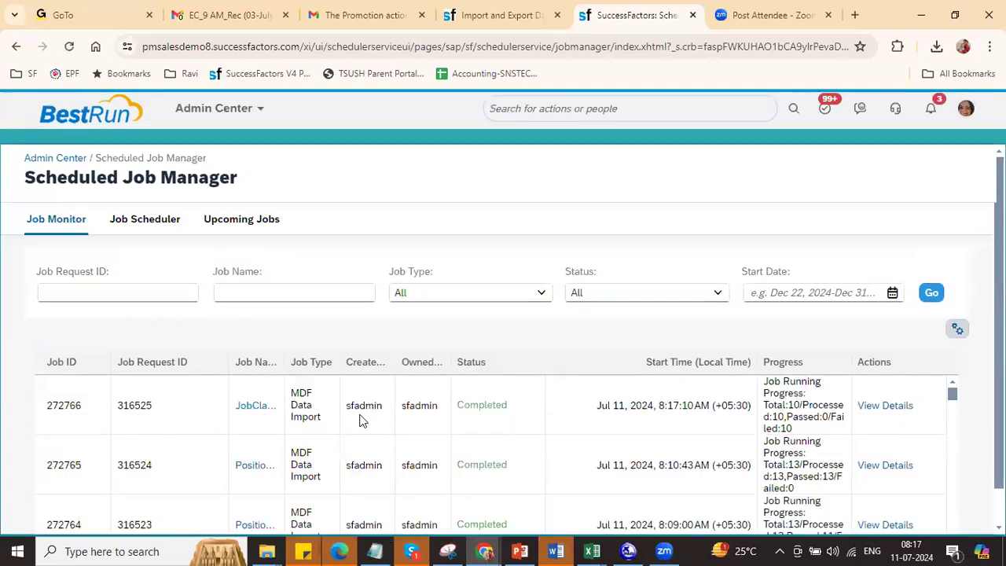
click(957, 329)
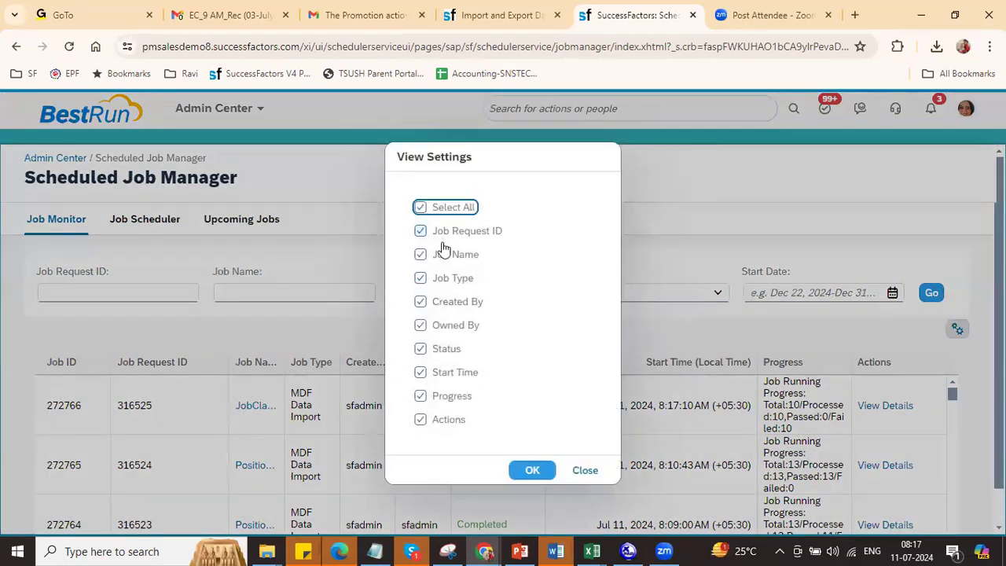
click(465, 233)
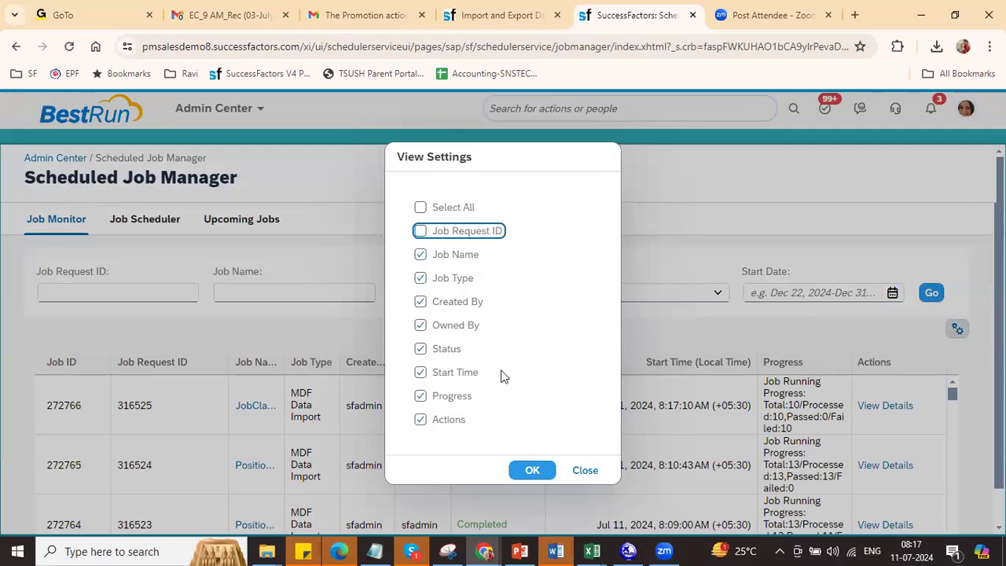
click(420, 326)
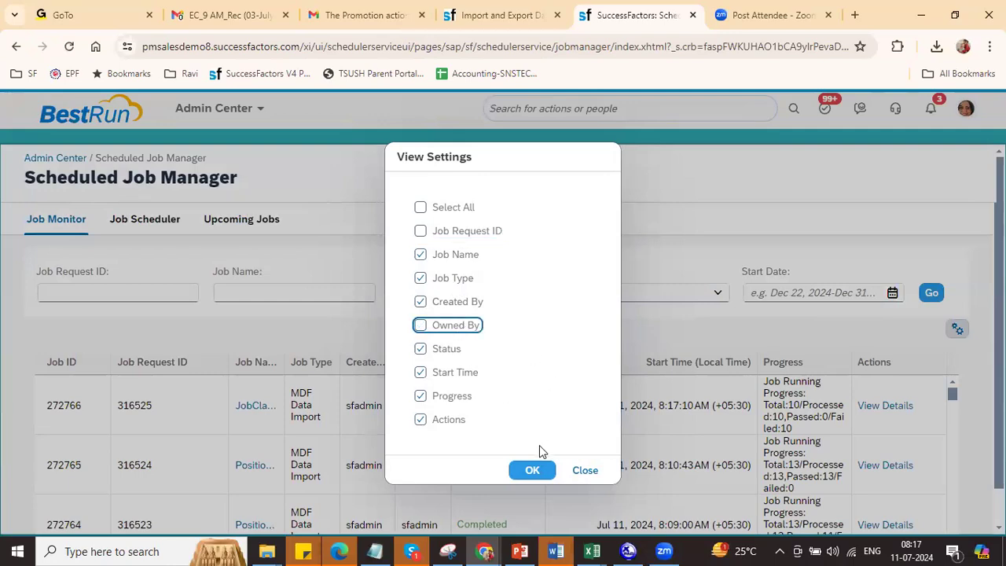
click(532, 470)
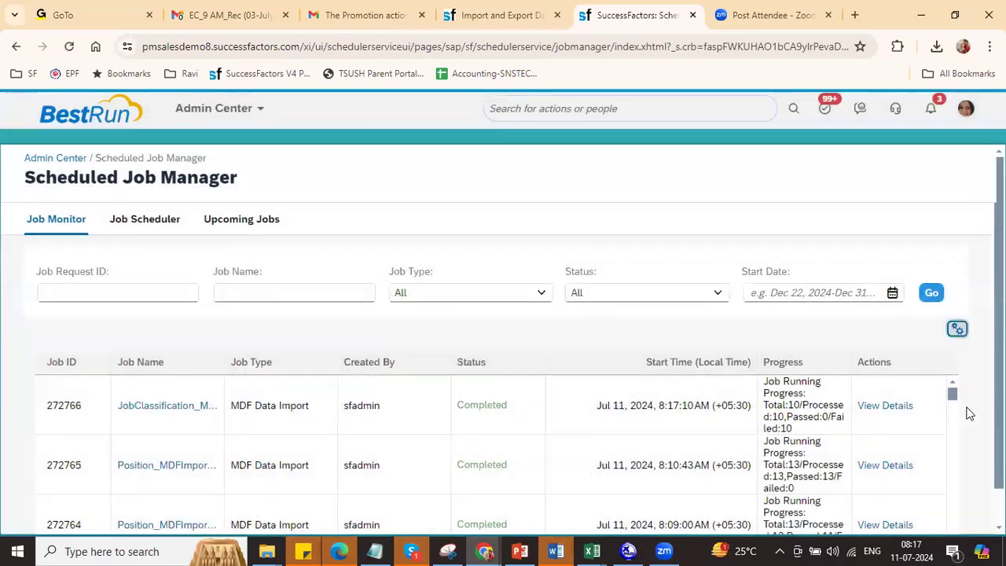
Step: Download and open the JobClassification job's status file jobResponse272766.csv
click(891, 406)
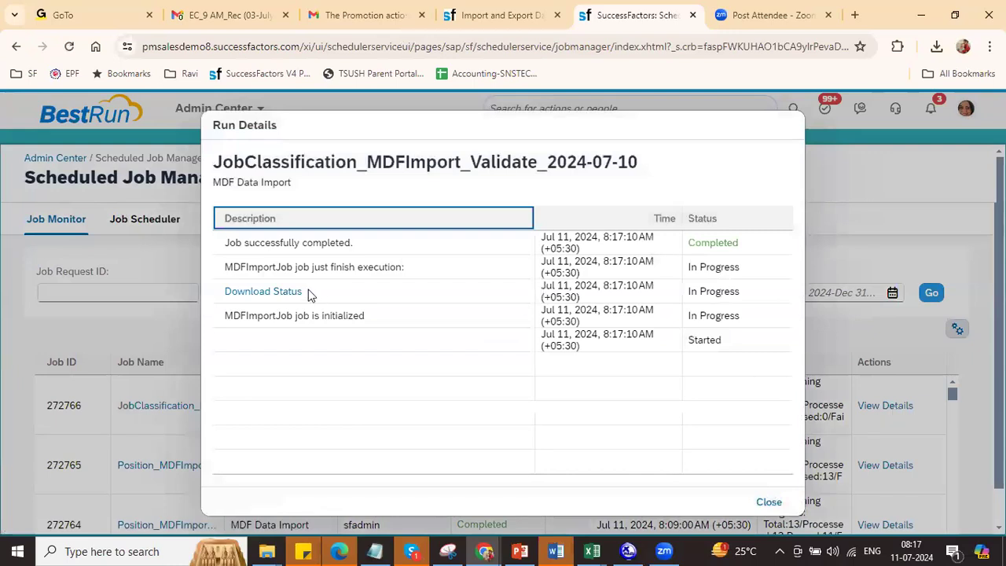
click(275, 296)
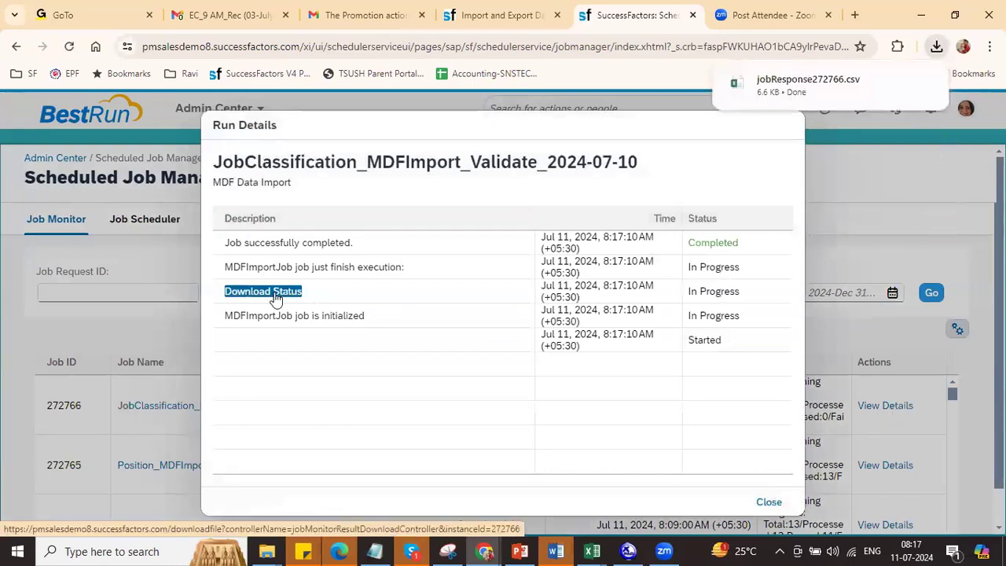
click(798, 94)
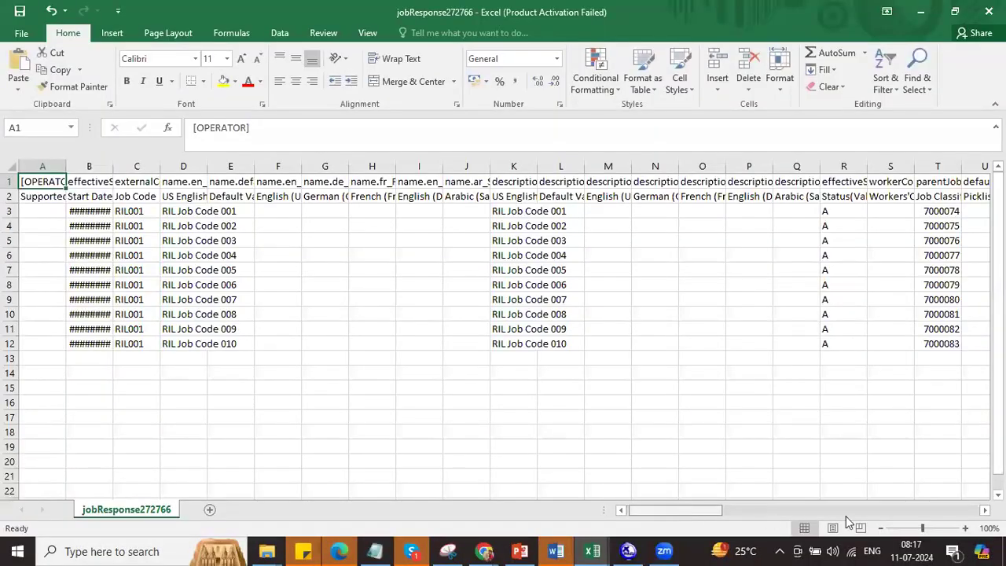
Step: Scroll to column BW and read the 'Found different data value with same key' errors on all ten rows
drag(676, 510, 935, 510)
click(935, 209)
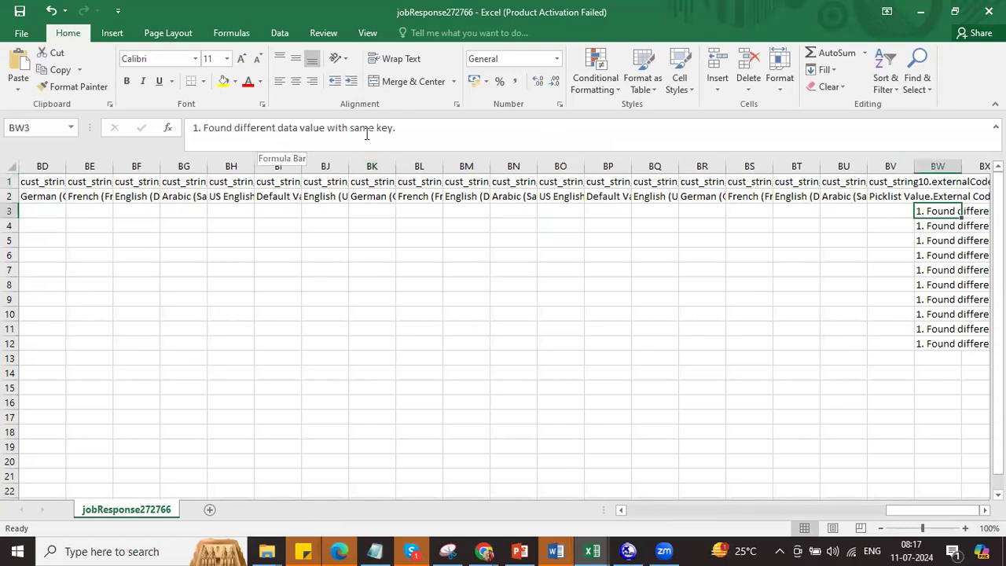
click(984, 510)
click(983, 510)
click(983, 510)
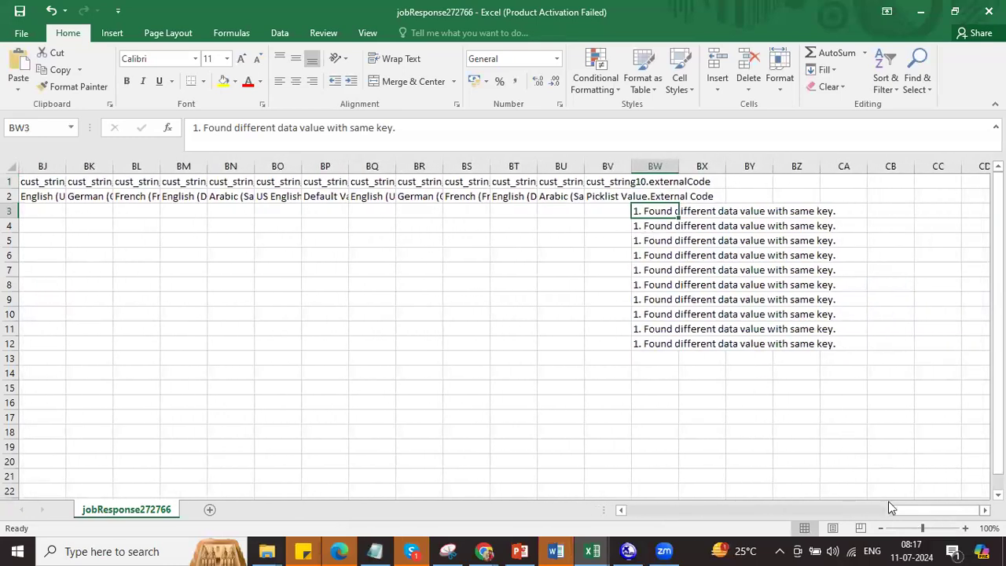
click(658, 510)
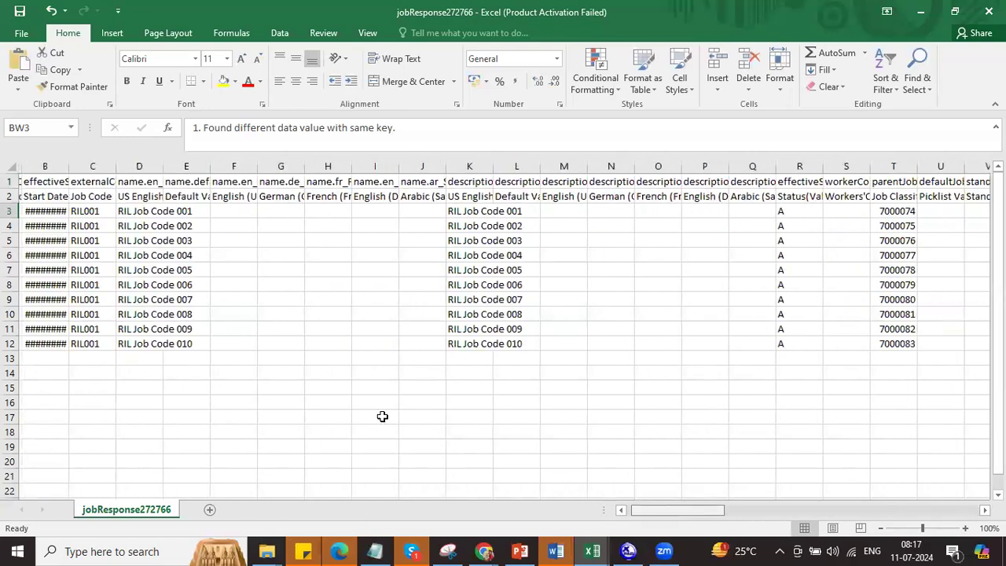
Step: Autofit column B so the dates show, then close jobResponse272766.csv without saving
click(62, 179)
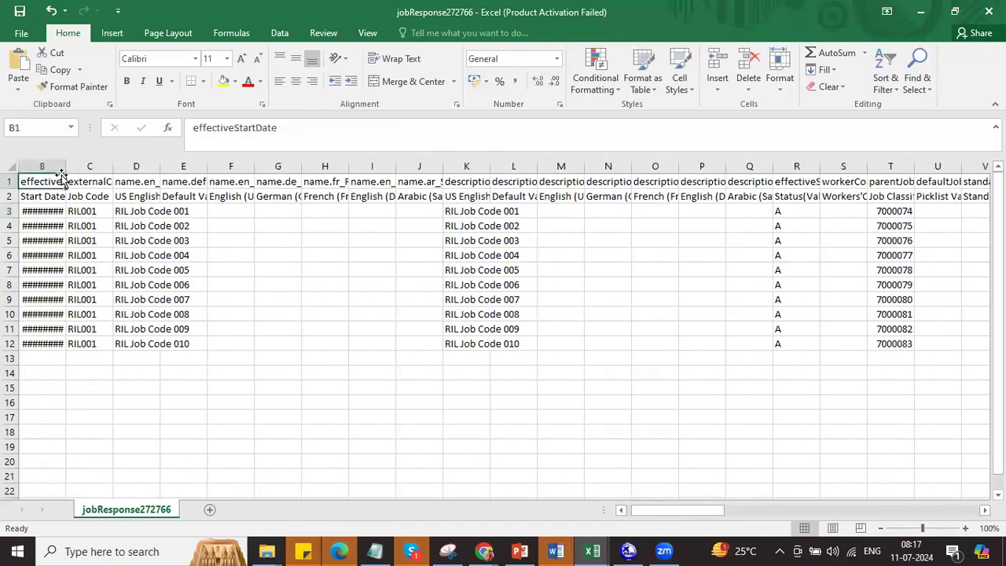
double_click(62, 166)
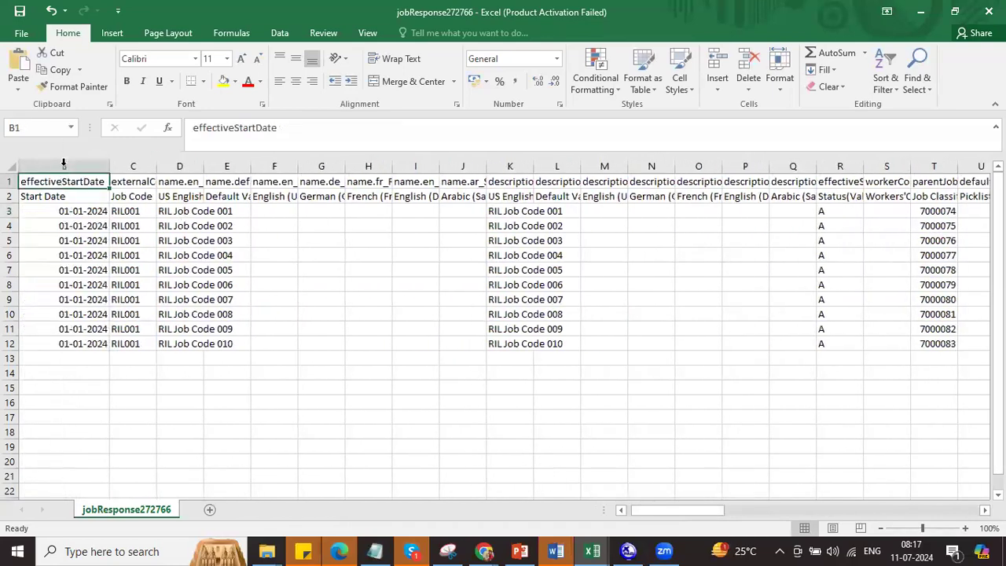
click(134, 213)
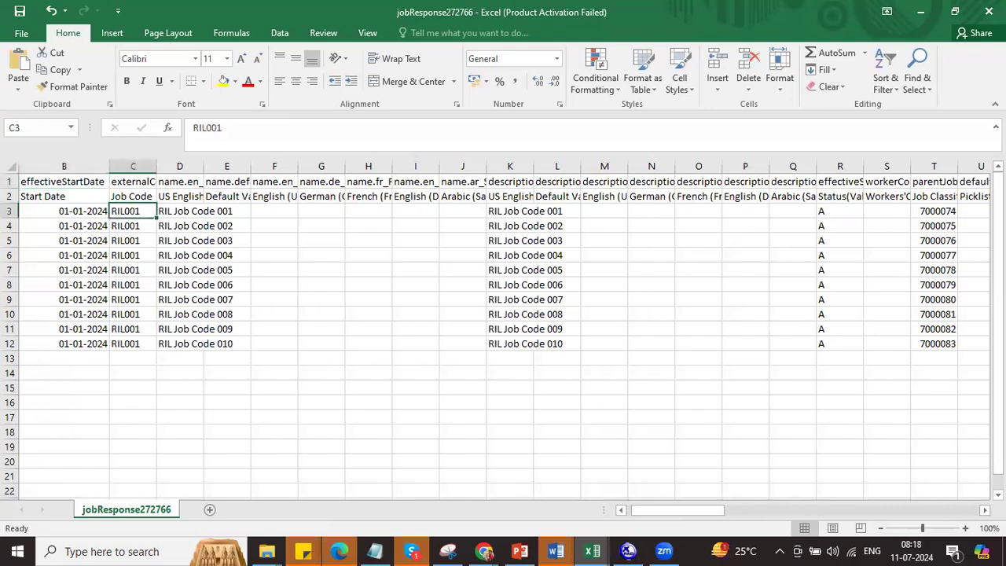
click(988, 11)
click(502, 294)
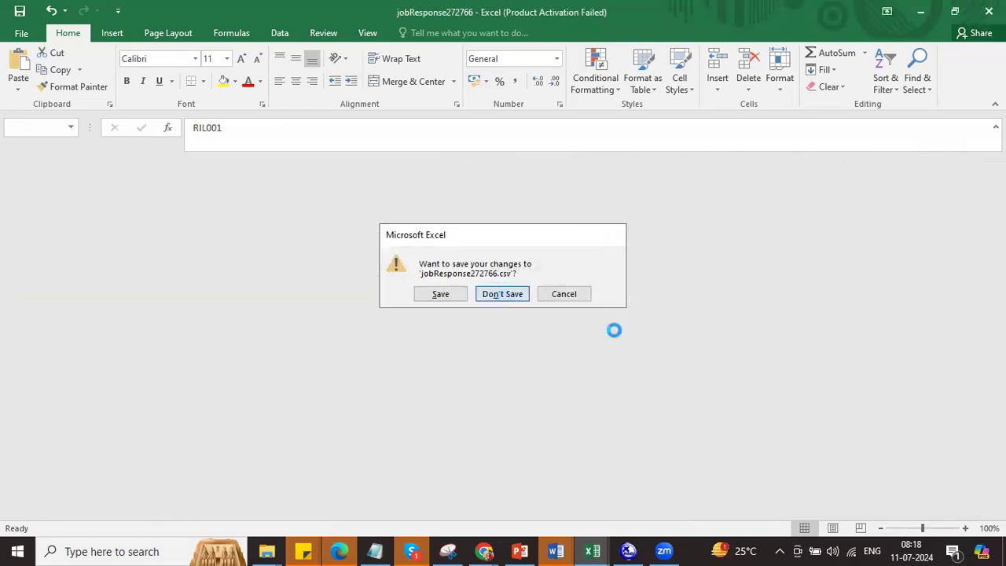
Step: Fill C3:C12 with the series RIL001–RIL010 and save the file in CSV format
click(649, 511)
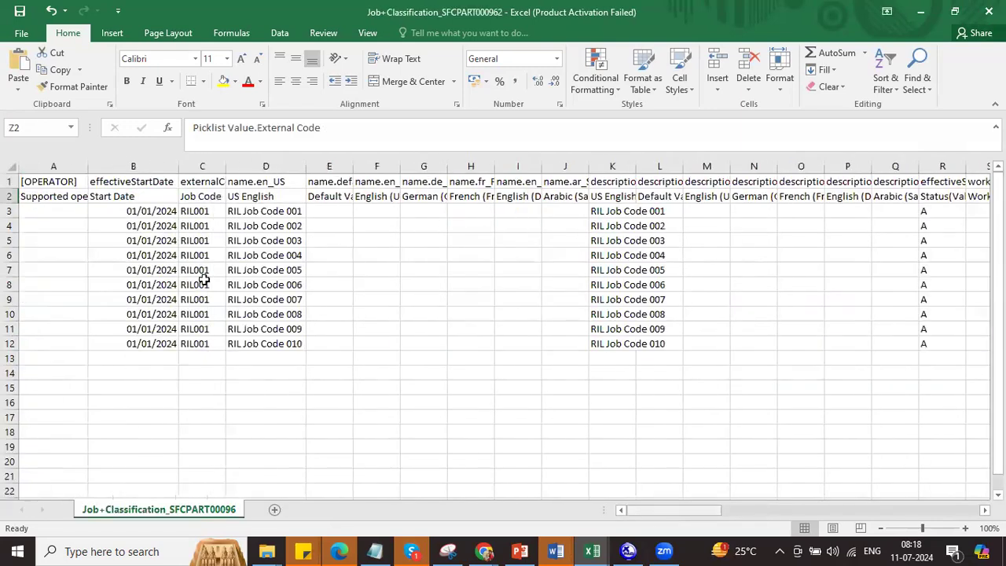
click(212, 212)
drag(213, 212, 202, 343)
click(212, 213)
drag(226, 217, 233, 350)
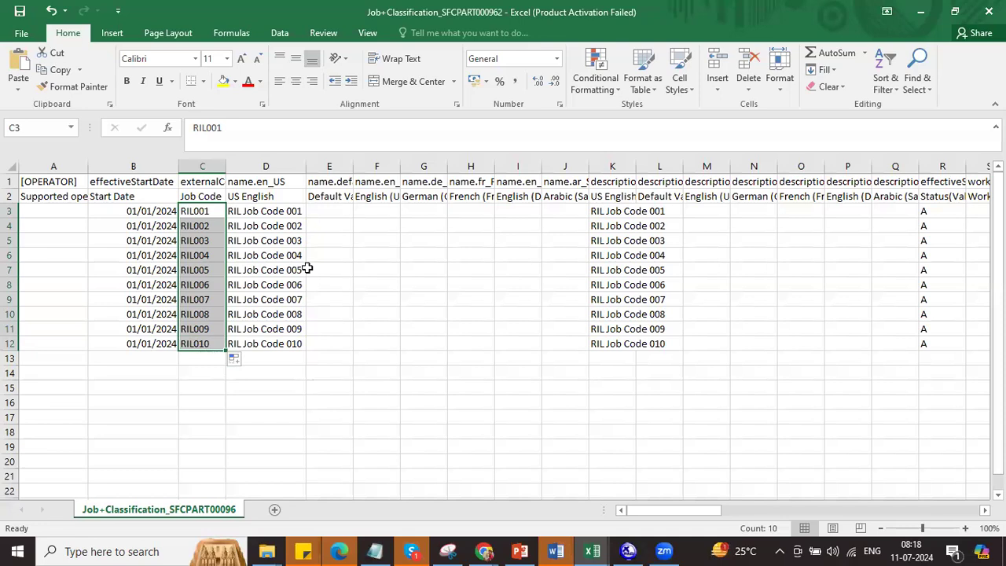
click(446, 319)
click(447, 318)
key(alt+Tab)
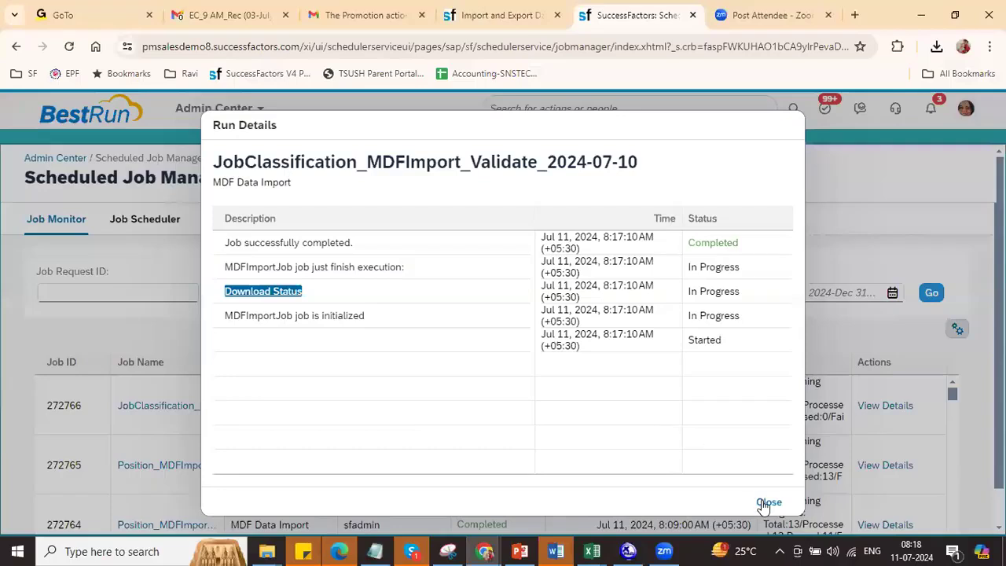
Step: Upload the corrected Job Classification CSV on Import and Export Data and submit it
click(764, 499)
click(501, 13)
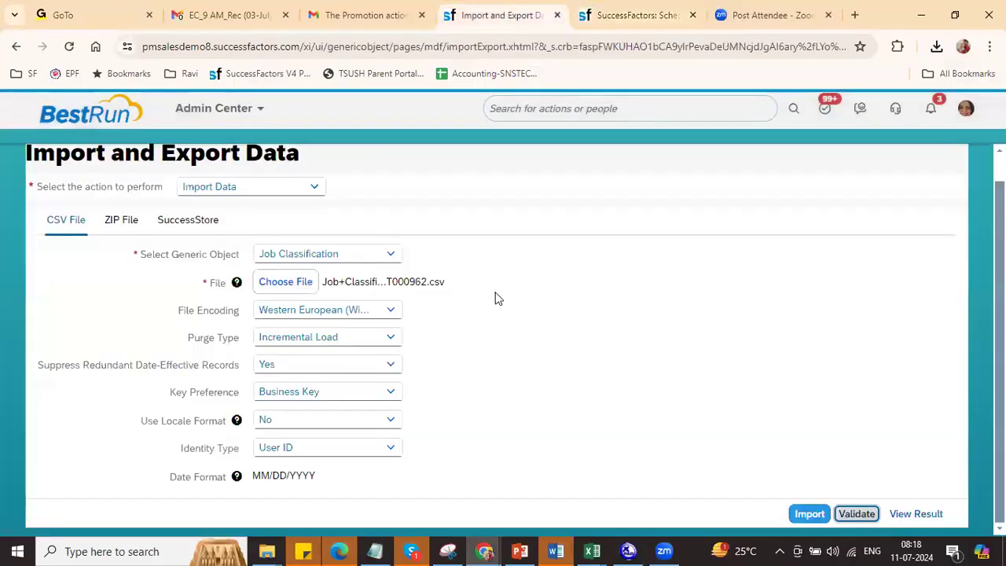
click(281, 283)
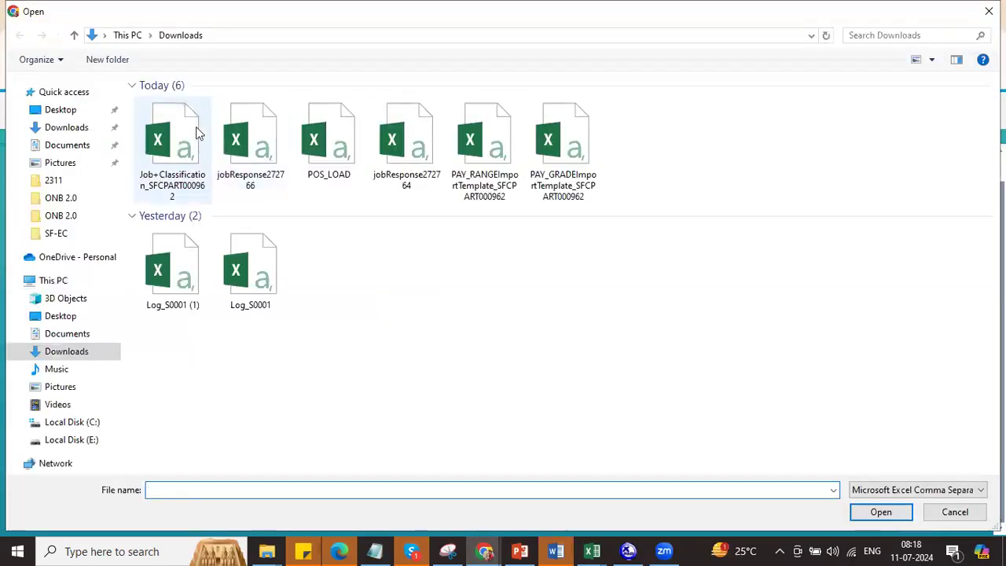
double_click(176, 128)
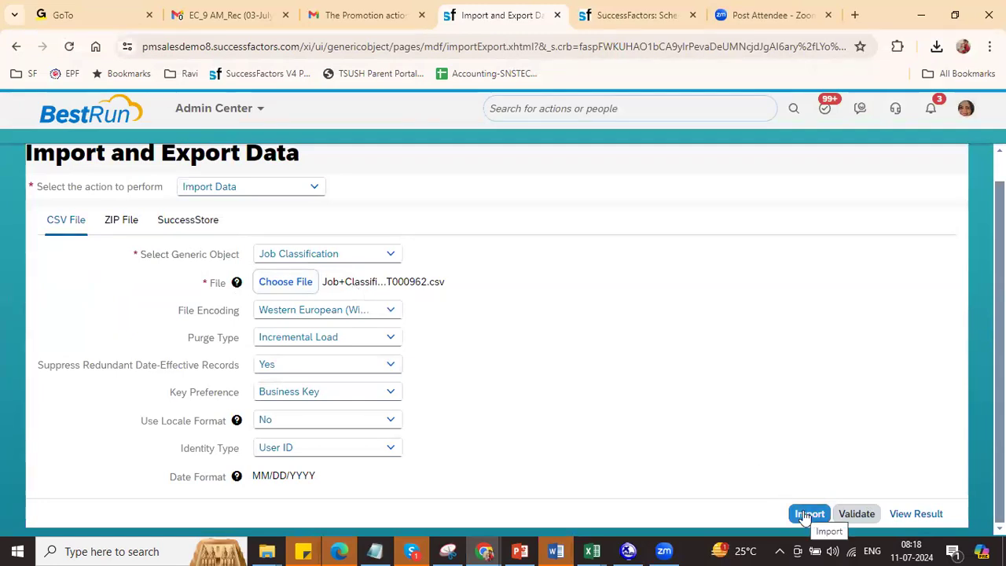
click(855, 513)
Step: In Scheduled Job Manager, refresh until job 272767 appears and download its status report
click(615, 14)
click(930, 293)
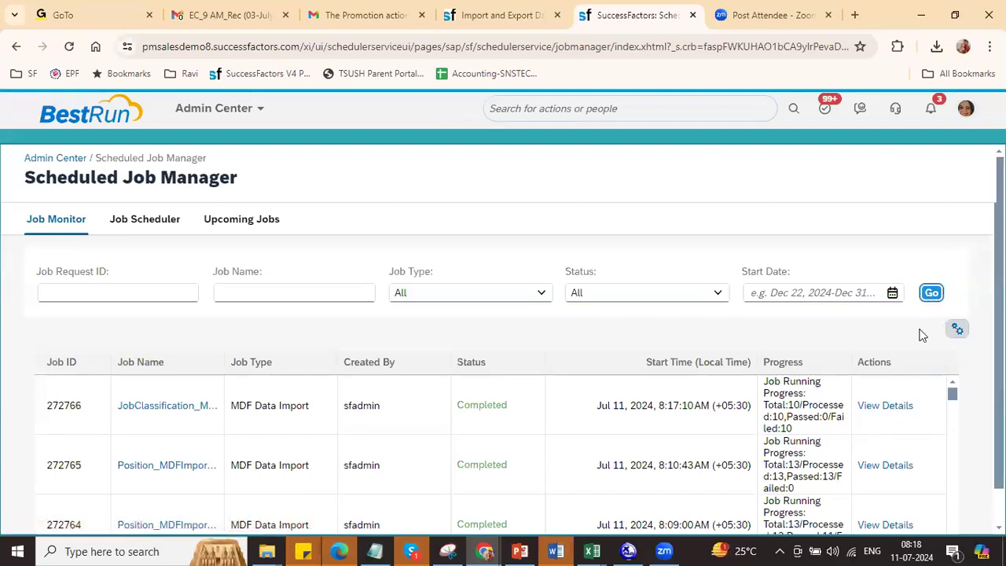
click(932, 293)
click(931, 292)
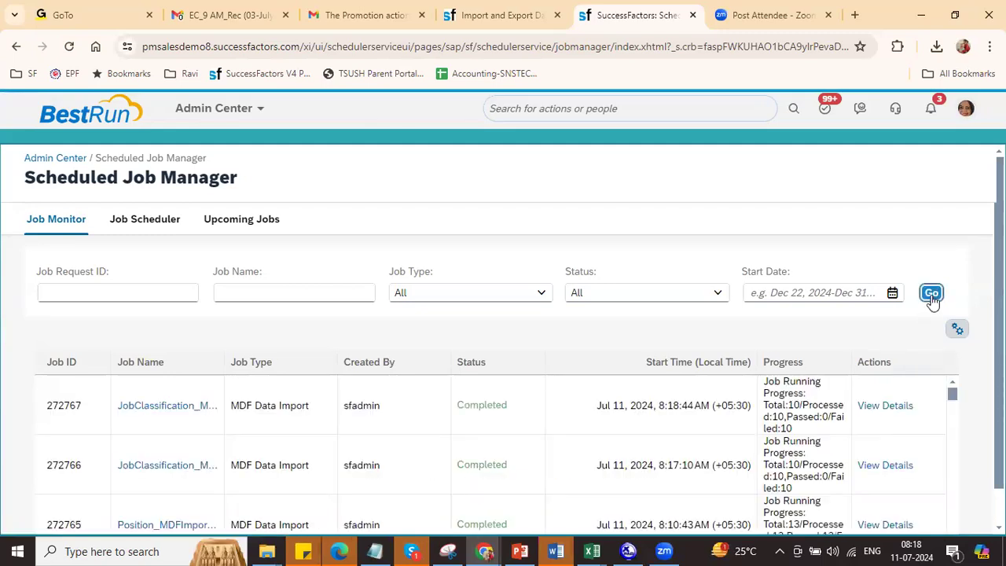
click(884, 405)
click(265, 290)
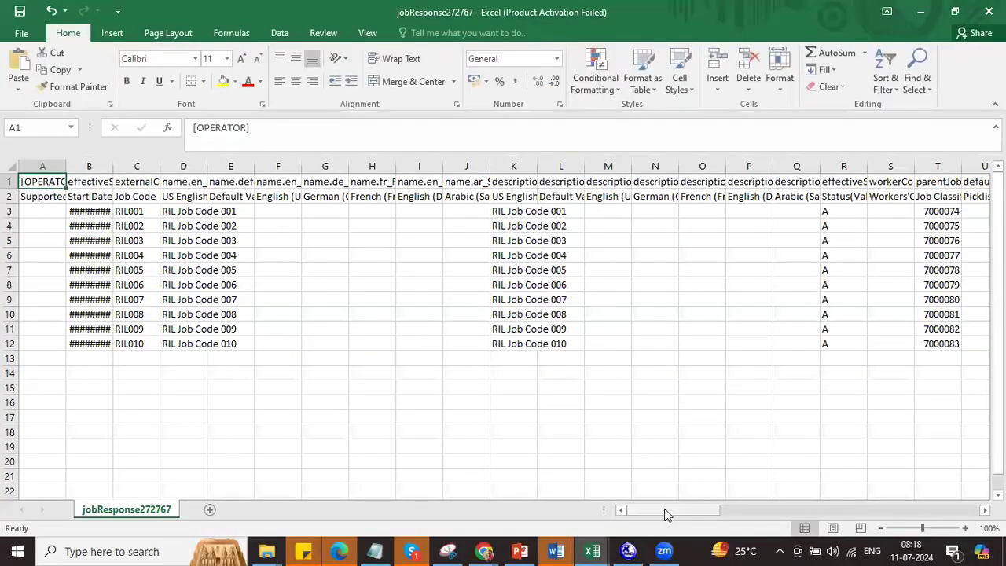
Step: Read cell BW3's errors: Yes is an invalid Boolean, and the picklist values were not found
drag(664, 509, 931, 522)
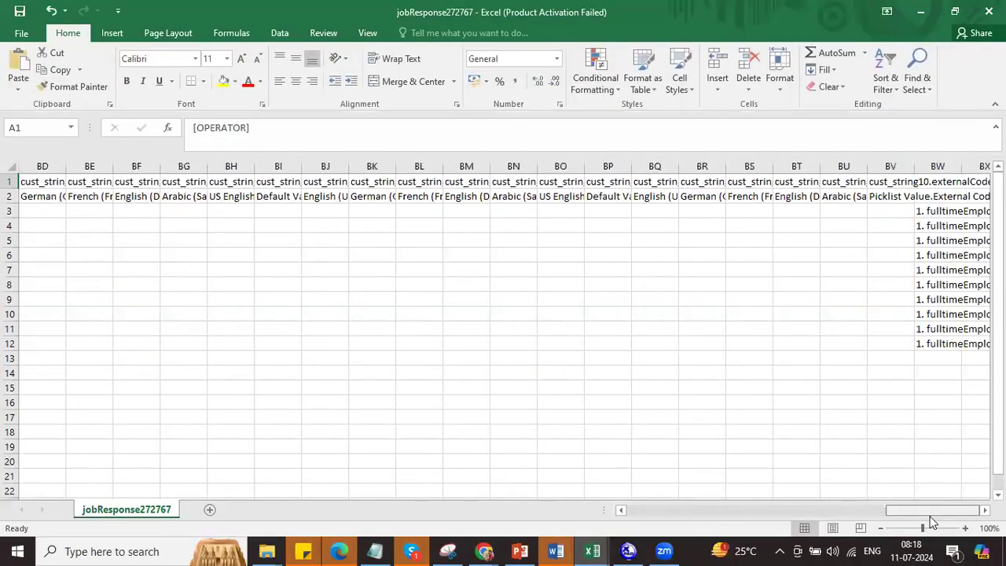
click(939, 213)
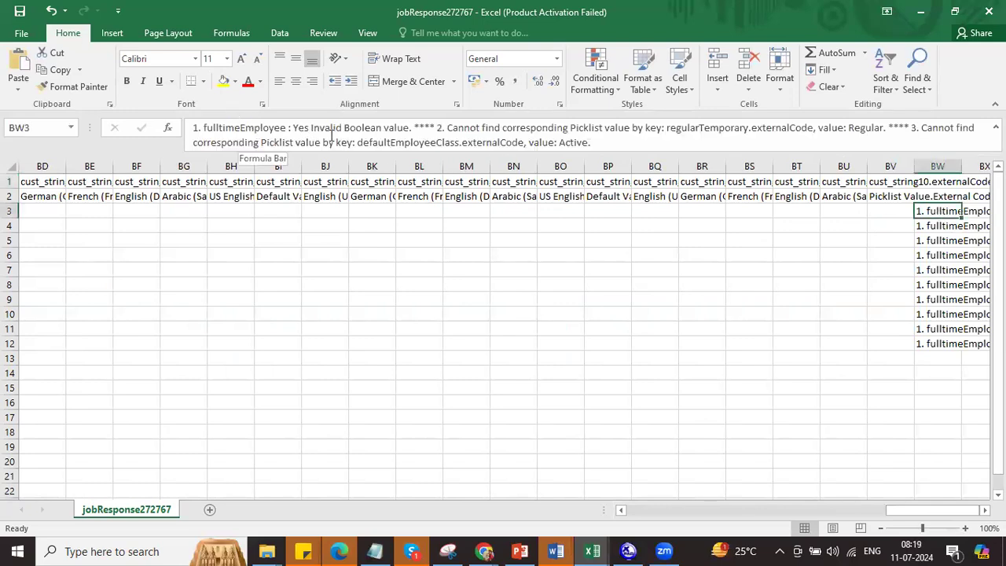
click(364, 128)
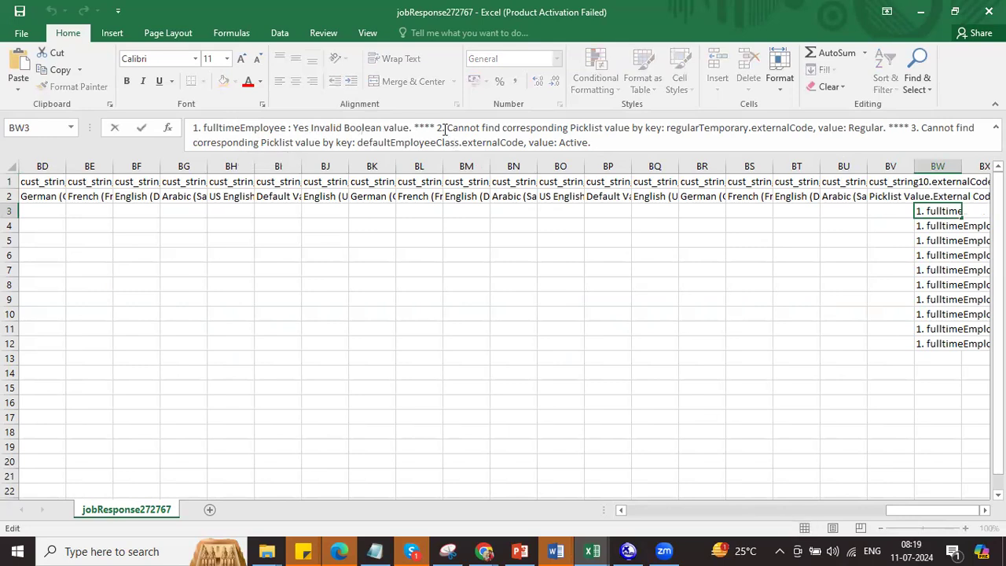
drag(446, 127, 668, 130)
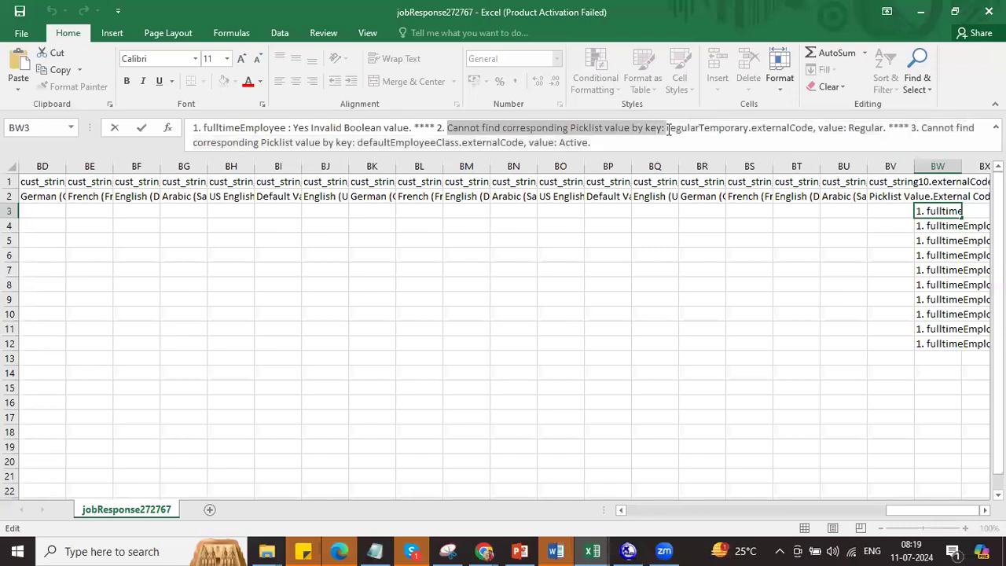
click(726, 130)
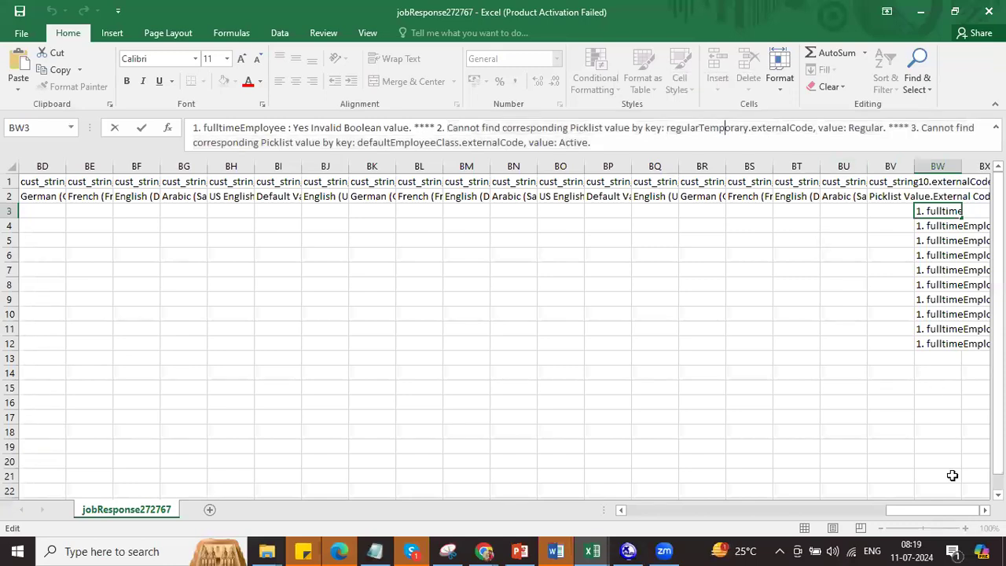
Step: Pick out the regularTemporary.externalCode key named in the picklist error
drag(915, 514, 928, 509)
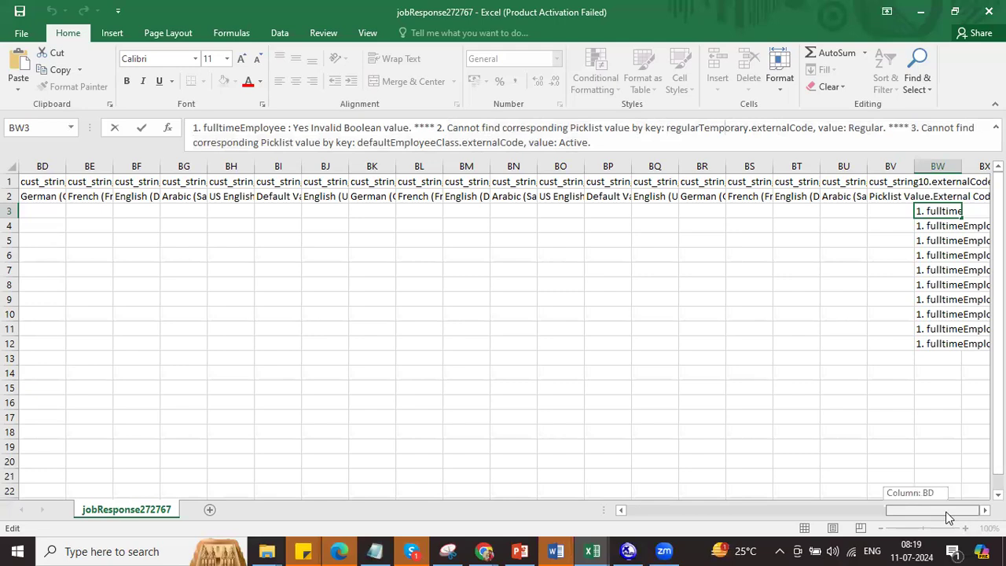
drag(946, 512, 945, 511)
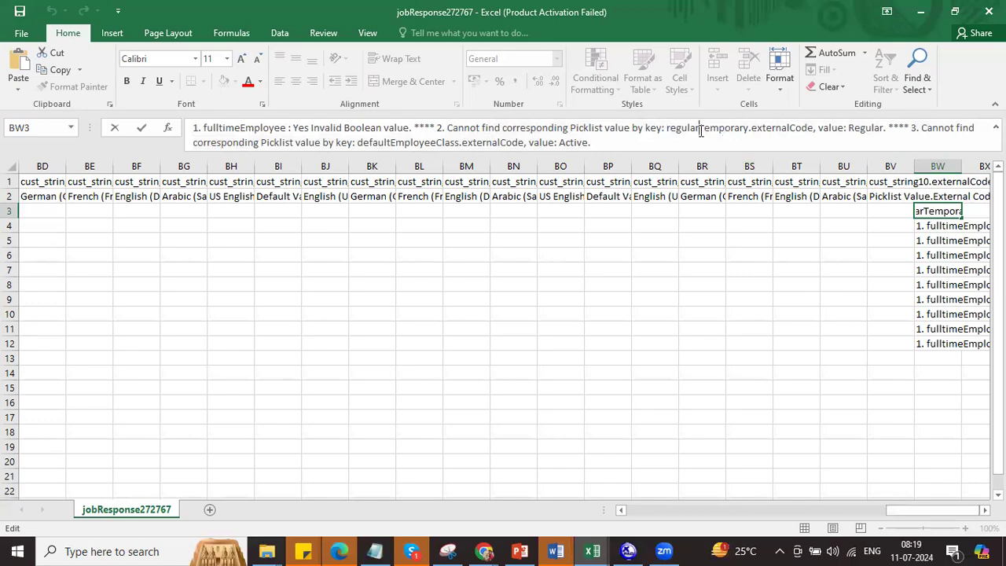
double_click(700, 130)
click(711, 131)
drag(747, 127, 656, 127)
key(ctrl+c)
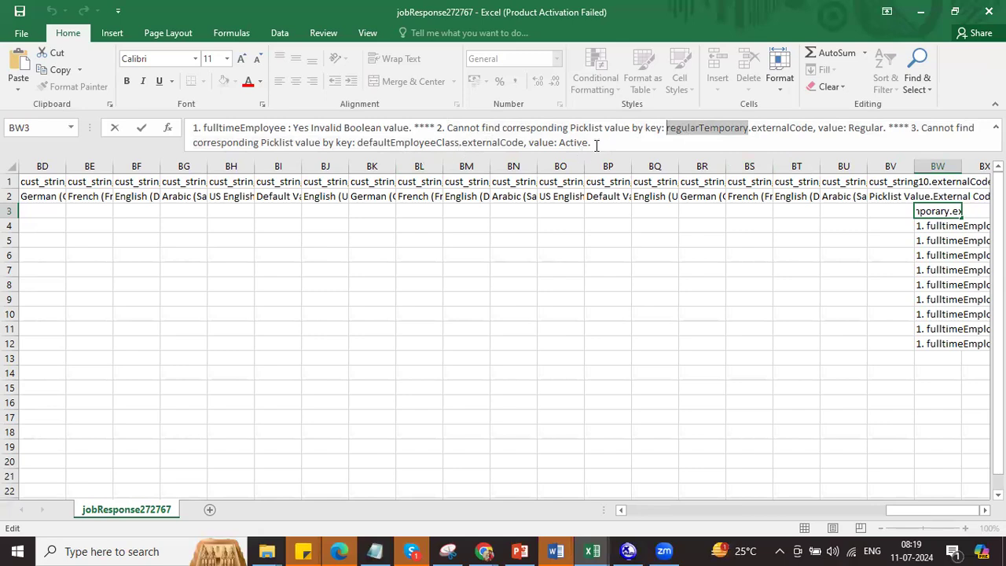
key(alt+Tab)
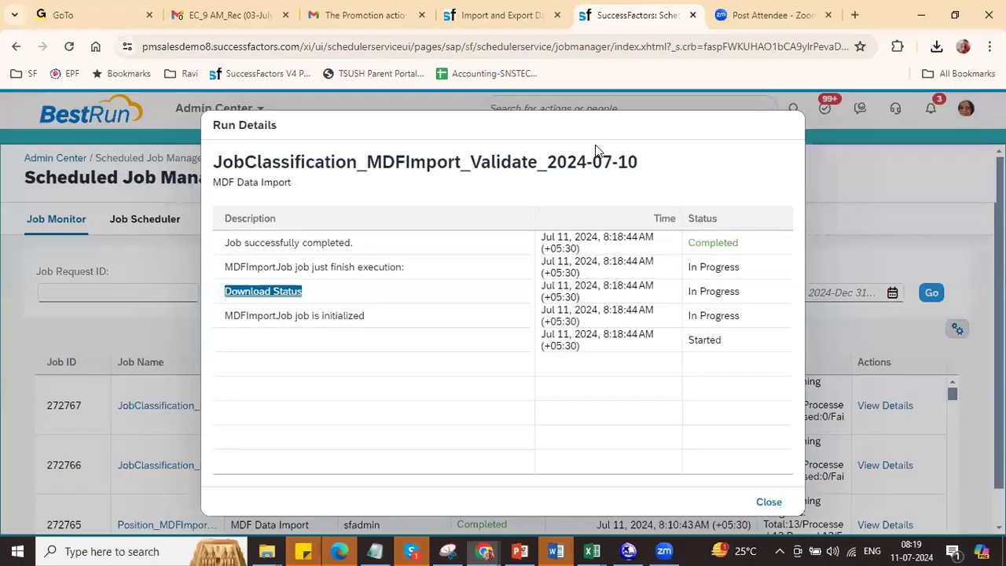
Step: Duplicate the Scheduled Job Manager browser tab
right_click(641, 22)
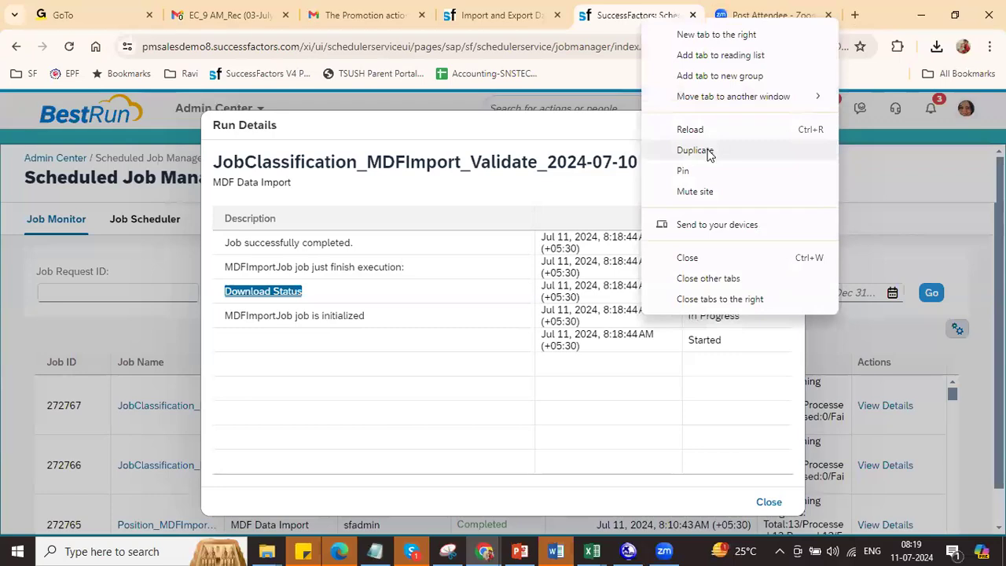
click(695, 150)
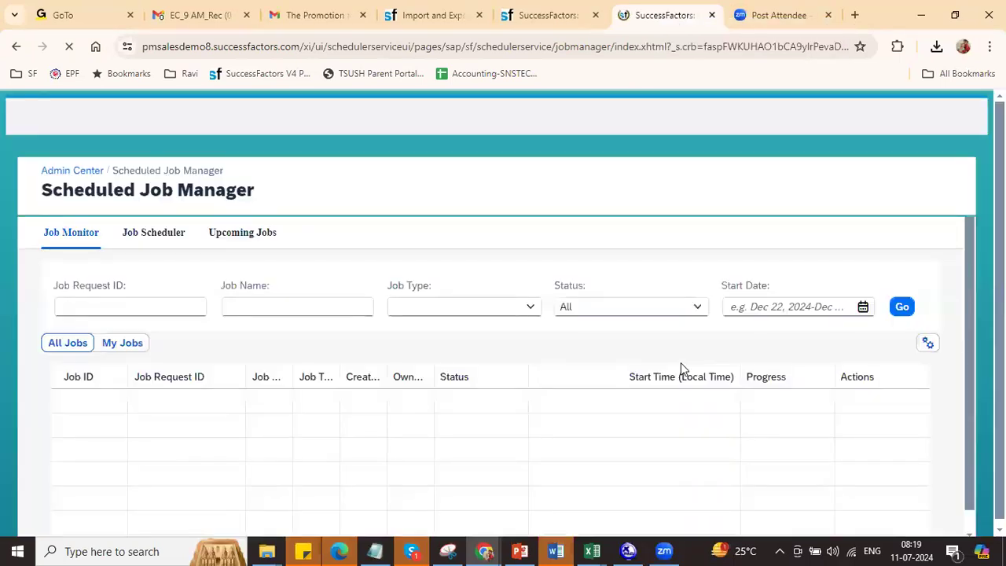
key(alt+Tab)
key(alt+Tab)
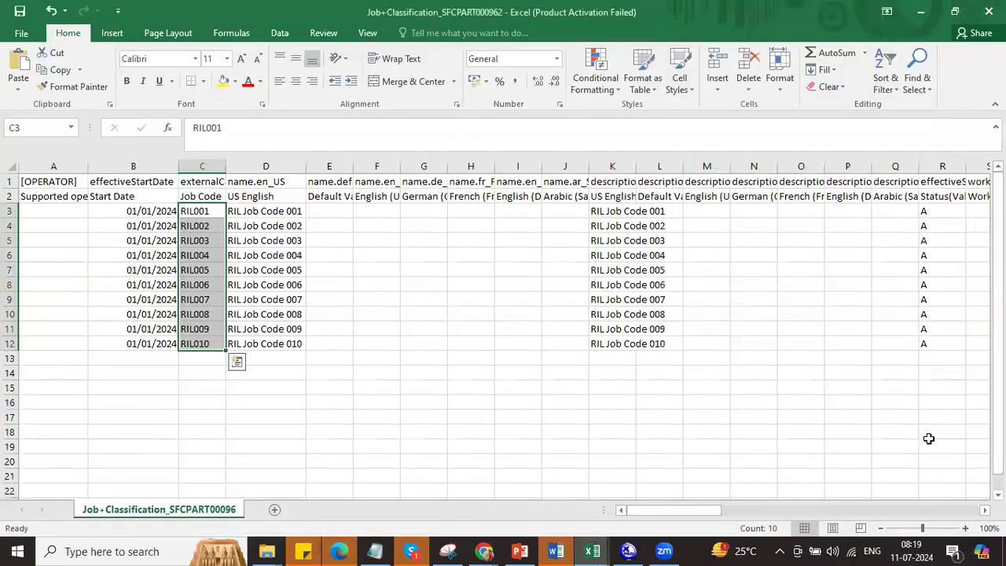
Step: Enter 1 in Y3, fill it down through Y12, and save keeping CSV format
drag(677, 517, 754, 511)
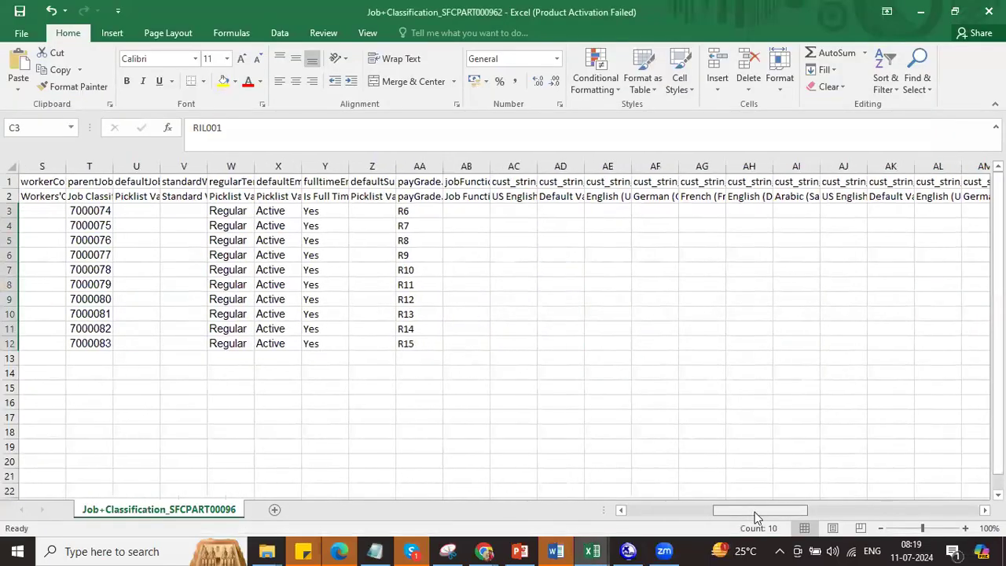
click(329, 211)
text(1)
click(322, 229)
click(333, 213)
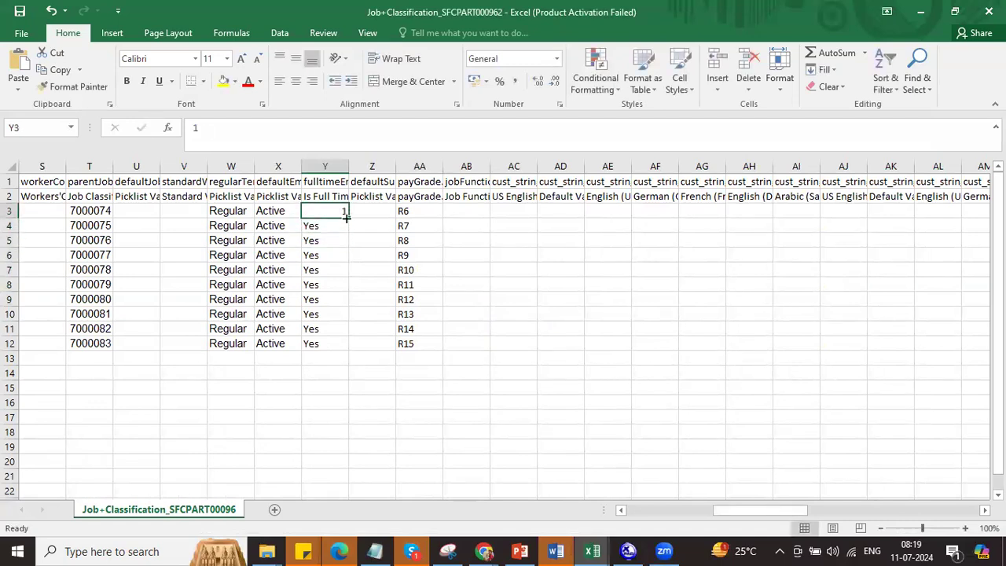
double_click(346, 218)
key(ctrl+s)
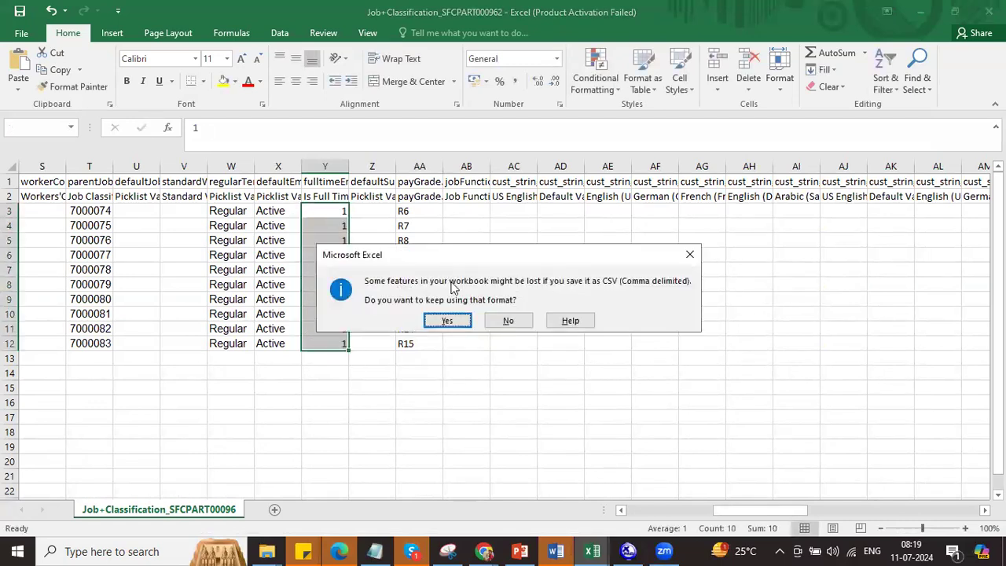
click(446, 320)
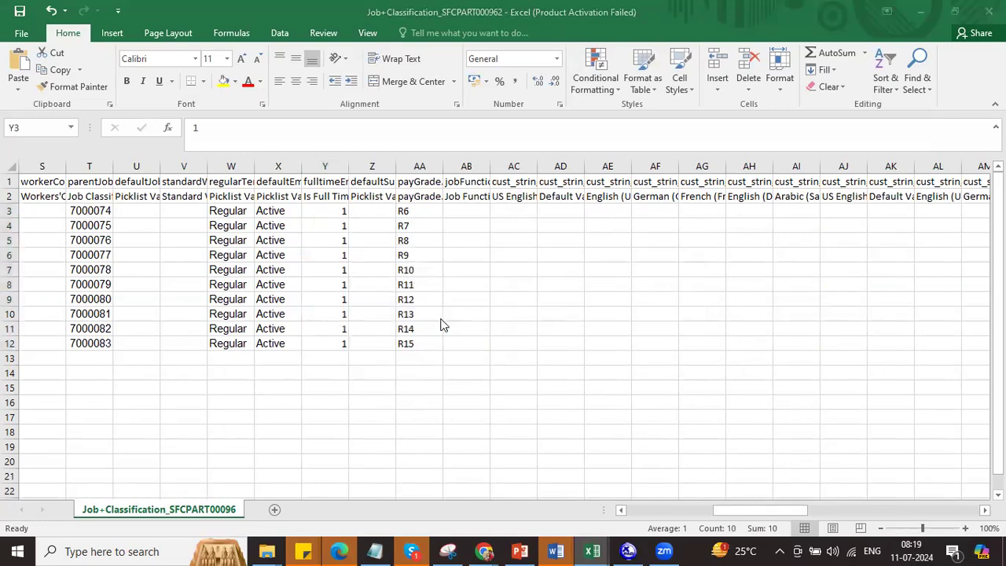
Step: Search SuccessFactors admin actions for the picklist page, typed as 'pidklist'
key(alt+Tab)
key(alt+Tab)
key(Tab)
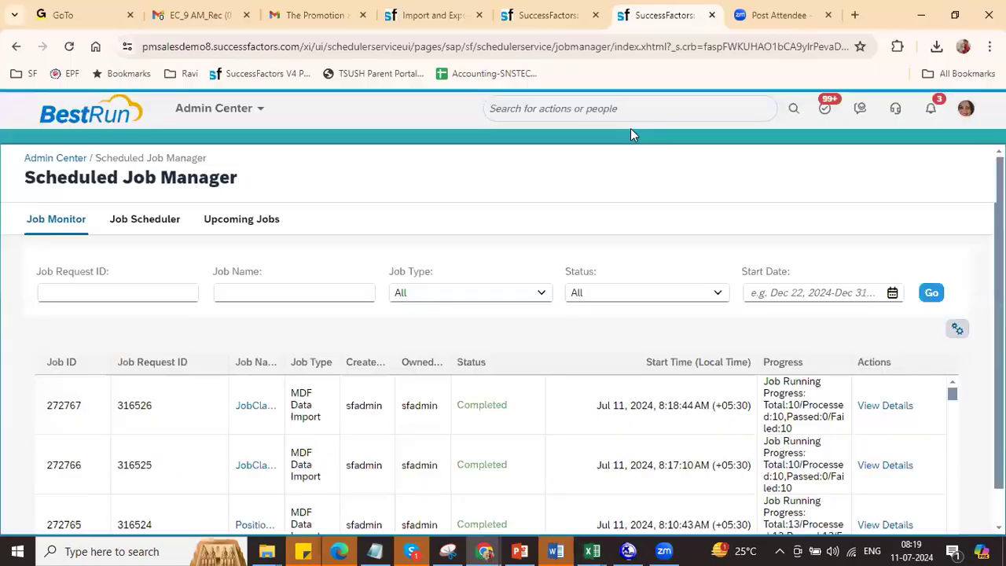
click(621, 110)
text(pid)
text(klist)
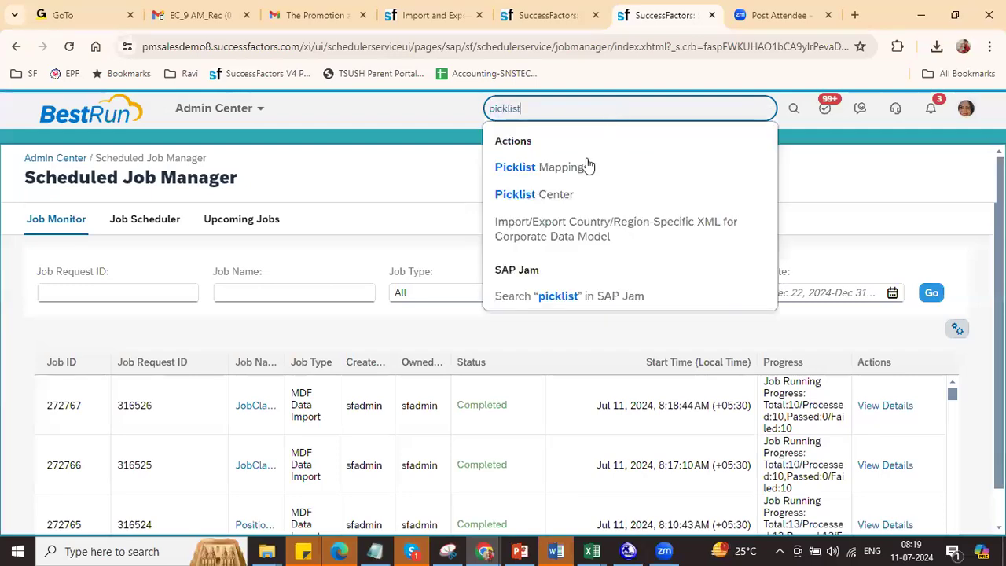
Step: In Picklist Center, open regularTemporary's Active version, where Regular has external code R
click(573, 198)
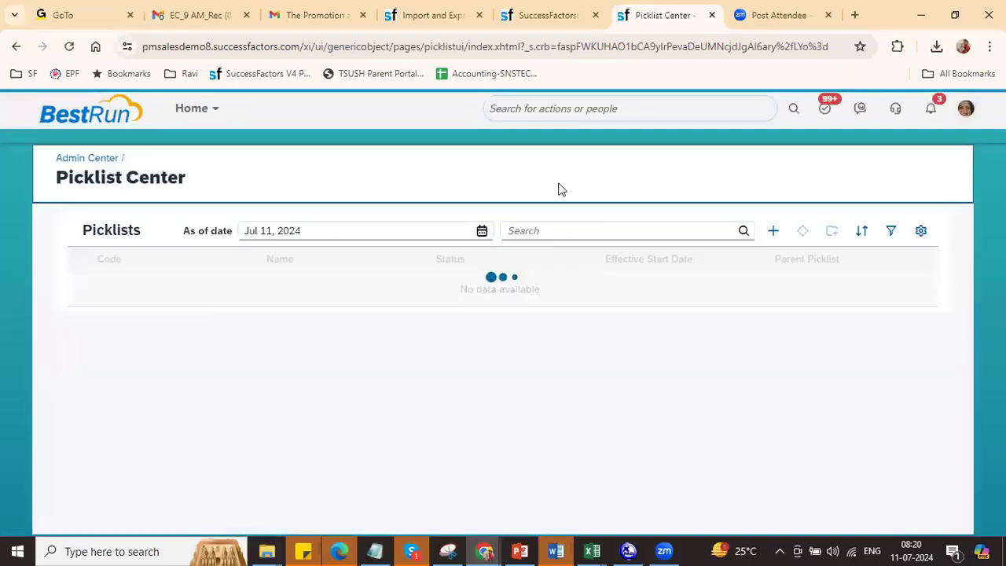
click(549, 231)
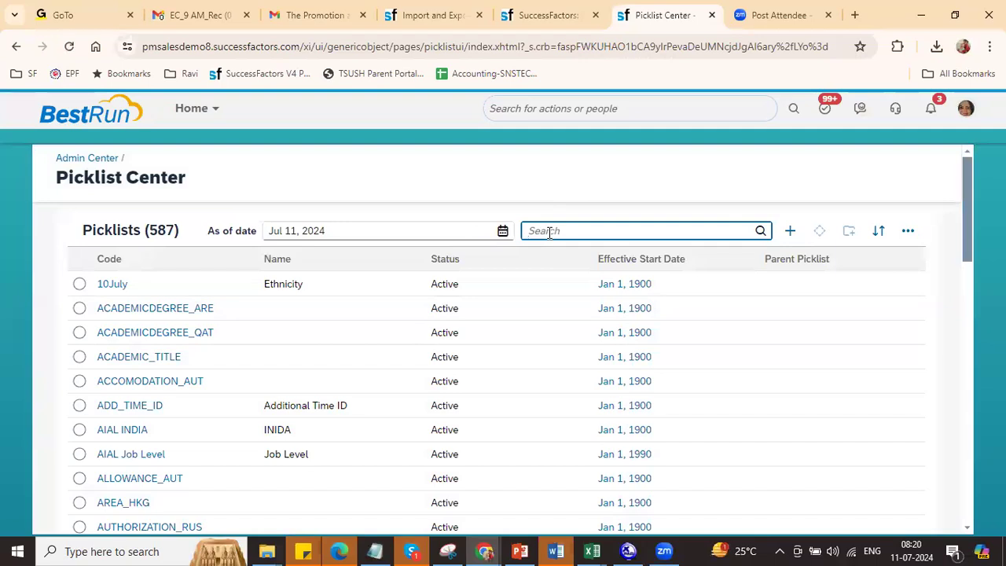
key(ctrl+v)
key(Return)
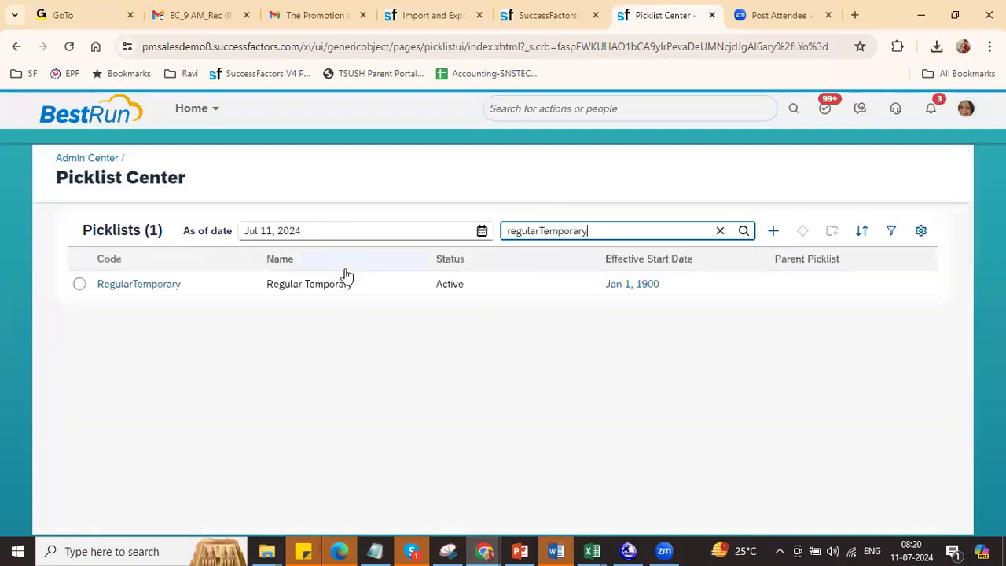
click(141, 283)
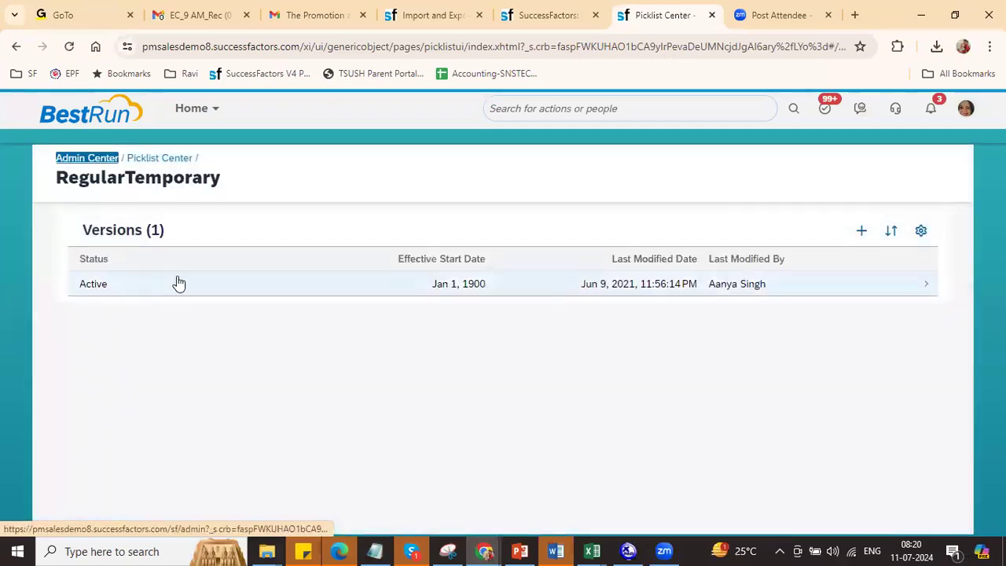
click(165, 284)
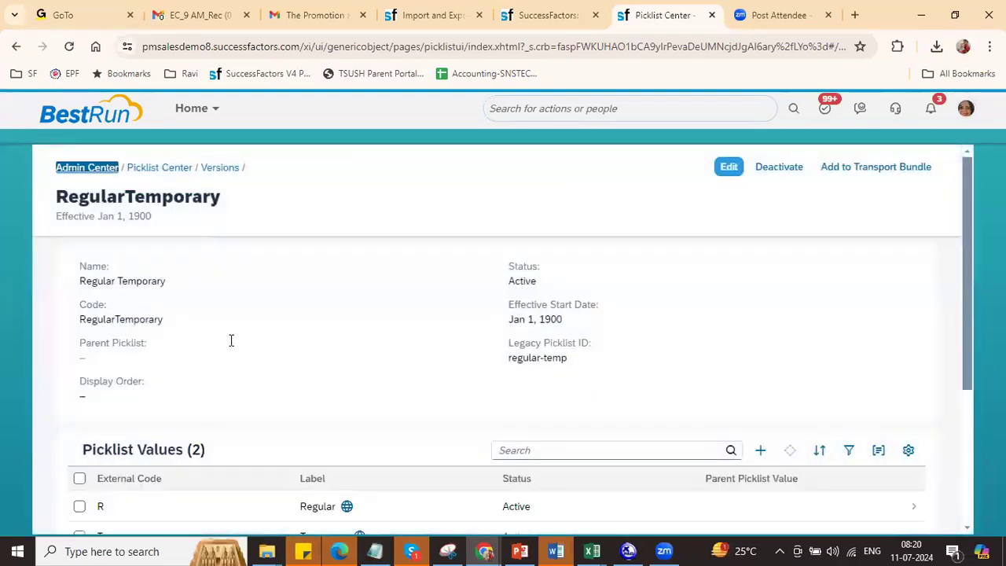
click(106, 507)
key(alt+Tab)
key(alt+Tab)
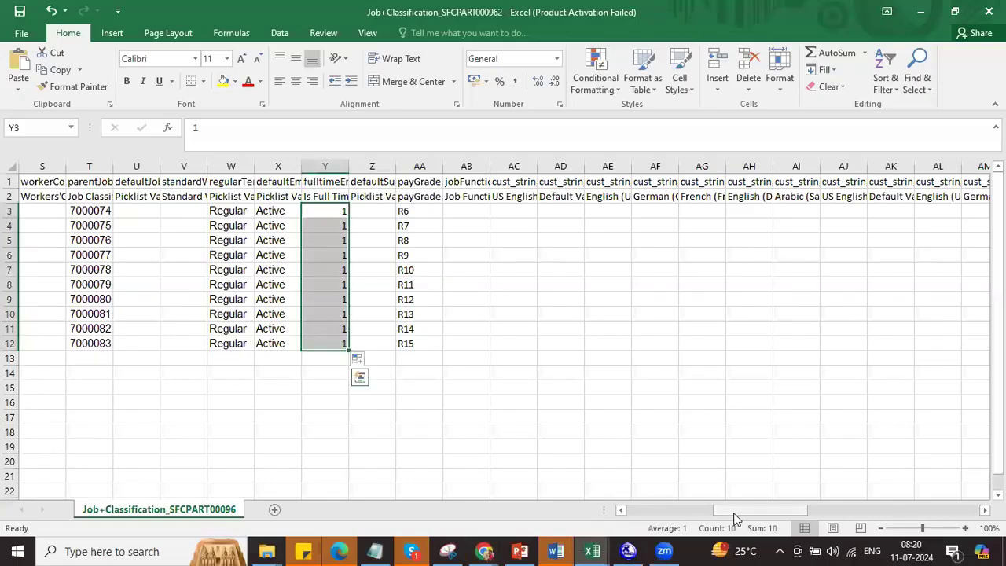
mouse_move(731, 513)
mouse_down()
mouse_move(963, 519)
mouse_move(639, 522)
mouse_move(716, 522)
mouse_up()
Step: Change W3 from Regular to R and fill it down through W12
double_click(688, 212)
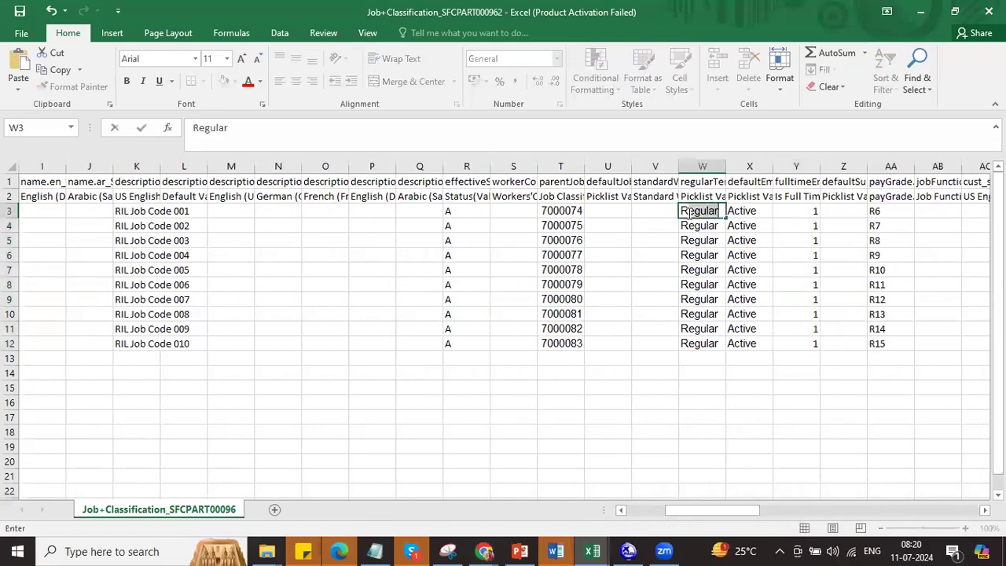
key(BackSpace)
click(704, 260)
drag(705, 210, 702, 339)
key(ctrl+d)
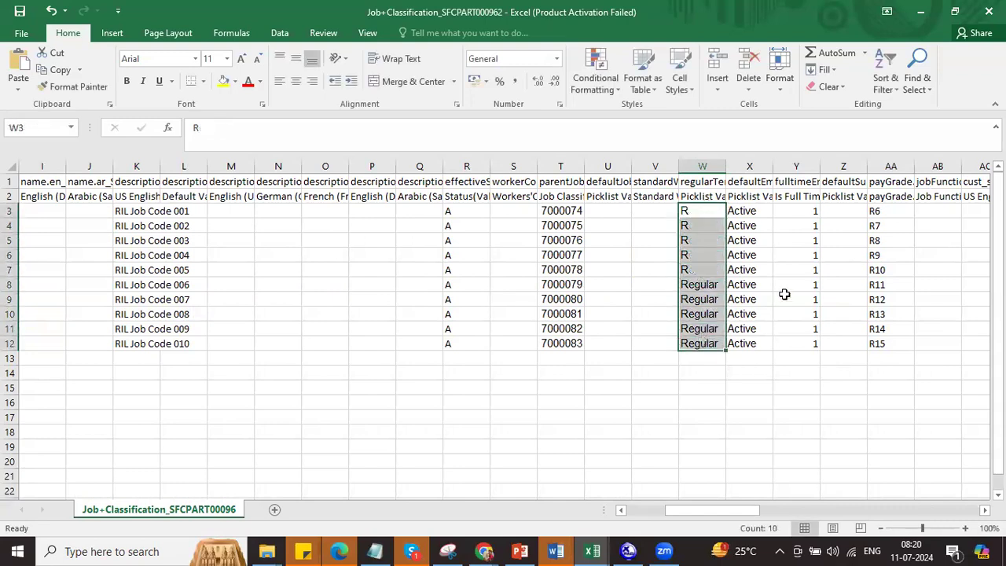
Step: Select the column X header to read its name
click(746, 182)
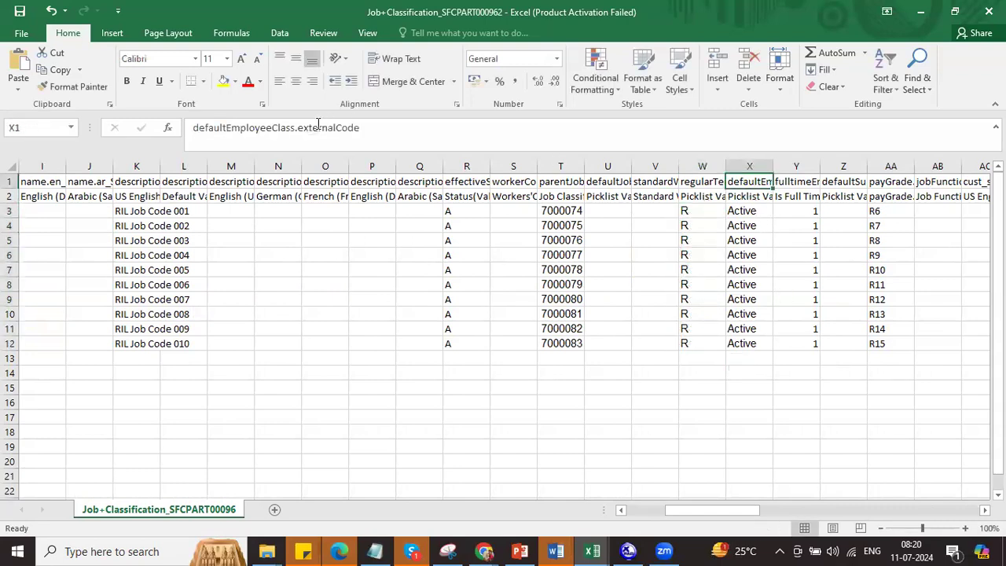
click(275, 129)
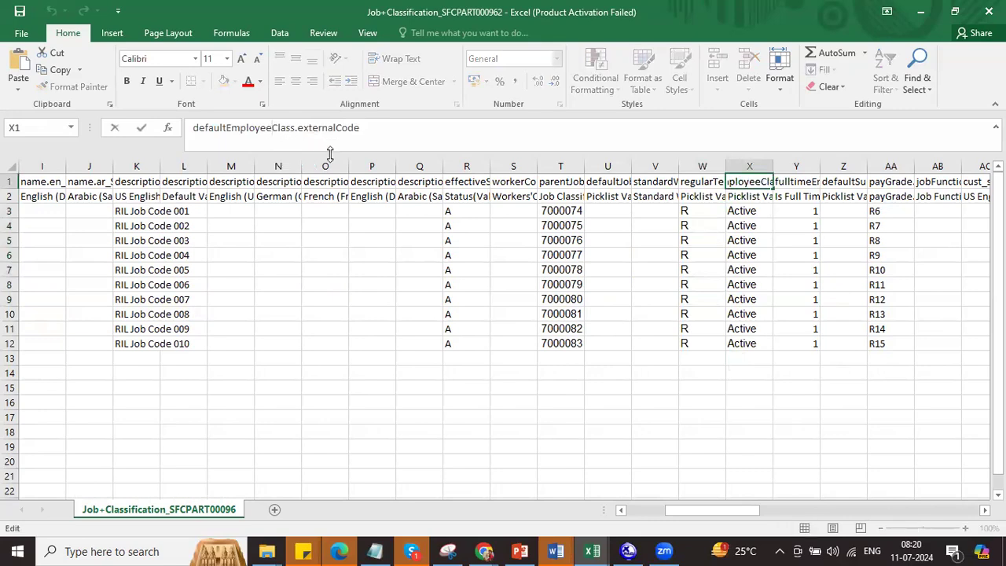
key(alt+Tab)
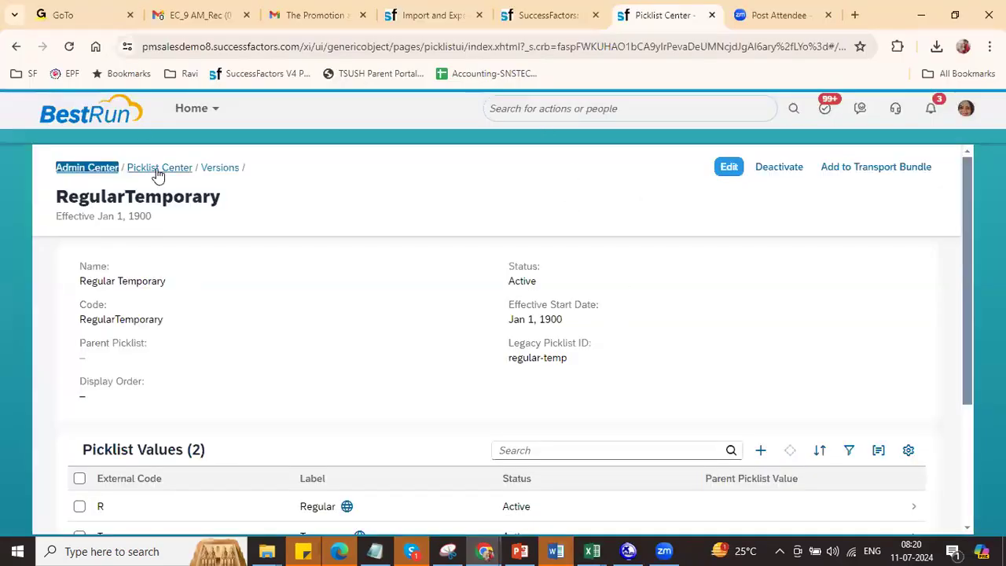
Step: In Picklist Center, open EmployeeClass's Active version to find that Active has code 1
click(159, 168)
double_click(597, 231)
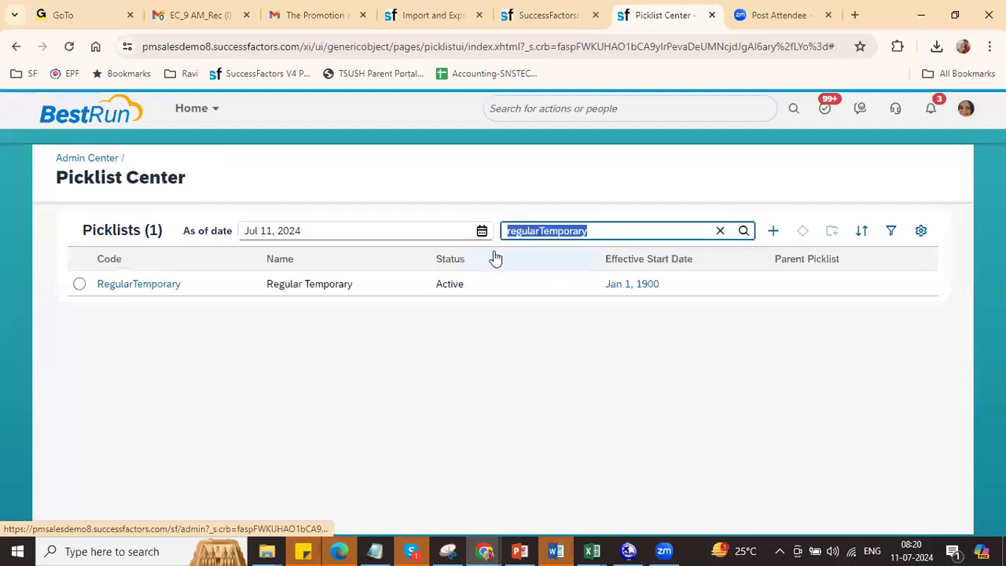
text(employeeclass)
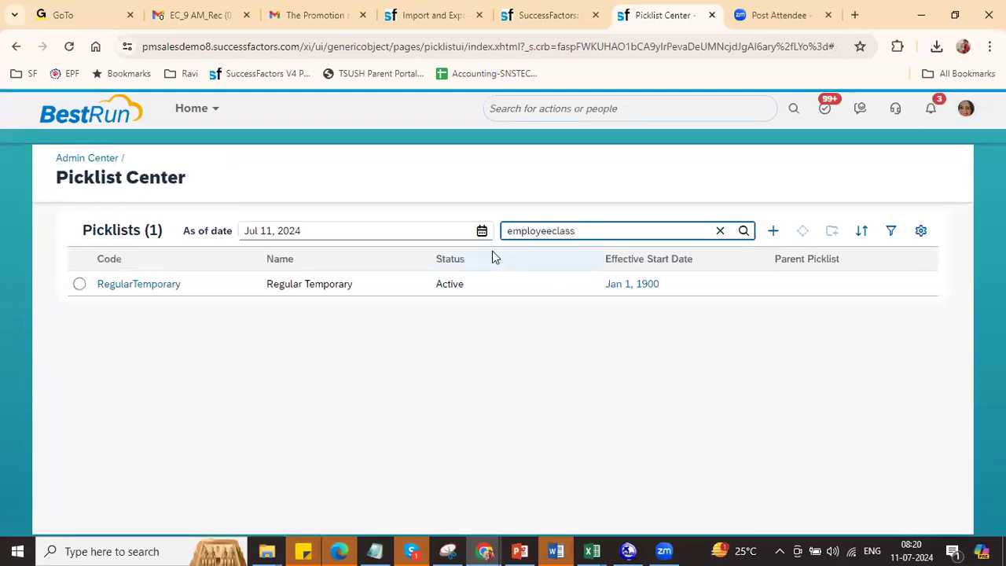
key(Return)
click(155, 285)
click(122, 288)
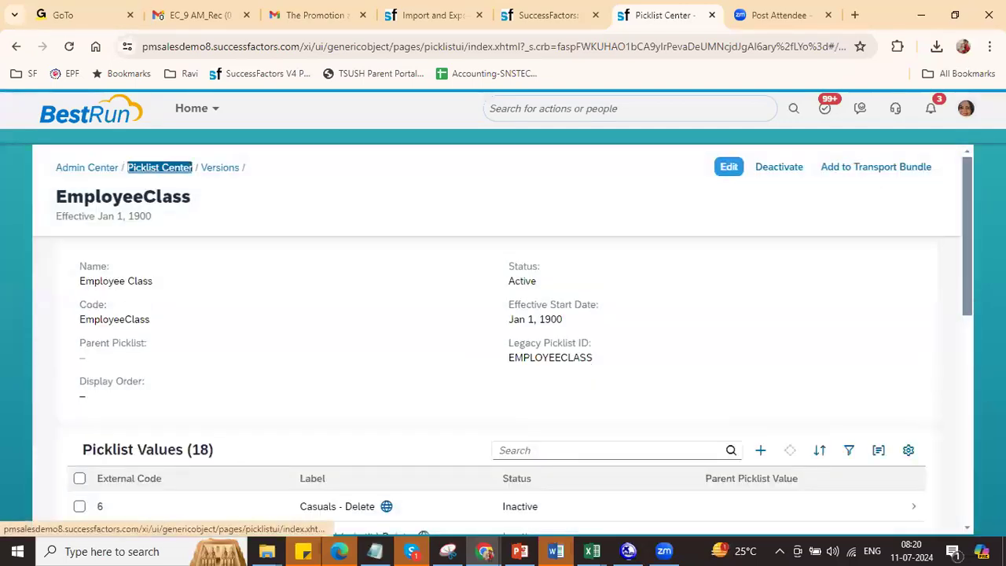
drag(968, 285, 961, 379)
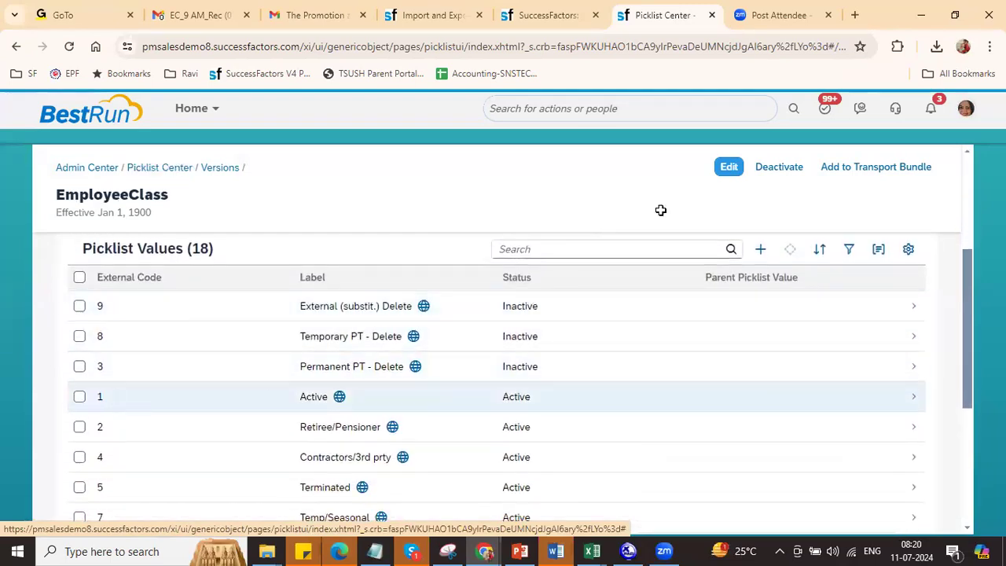
key(alt+Tab)
Step: Enter the code 1 in cell X3 in place of Active
click(769, 208)
key(BackSpace)
key(Return)
click(766, 208)
key(ctrl+Down)
key(ctrl+Down)
Step: Fill 1 down X3:X12 and save the workbook, keeping CSV format
click(763, 211)
drag(772, 216, 773, 351)
key(ctrl+s)
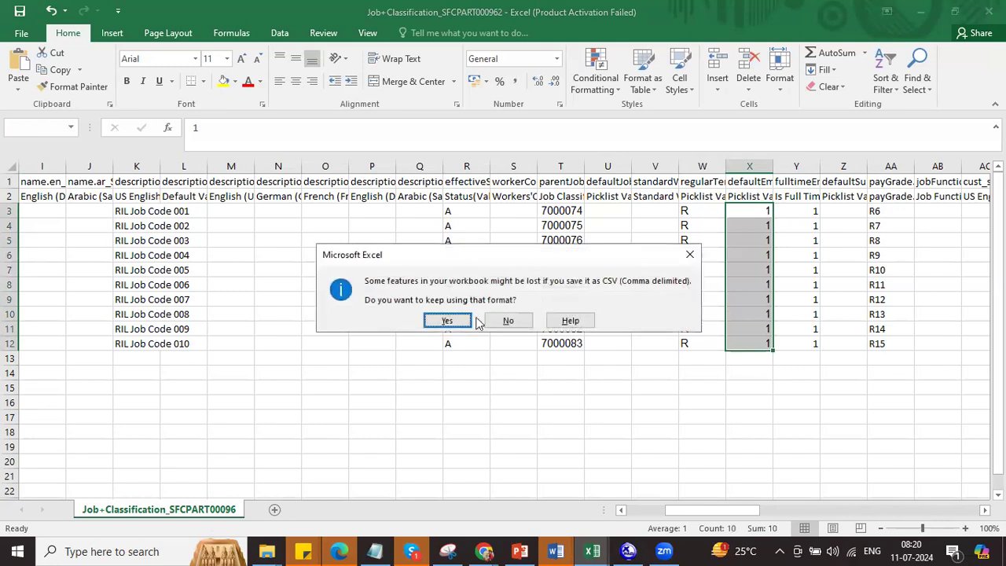
click(463, 319)
key(ctrl+s)
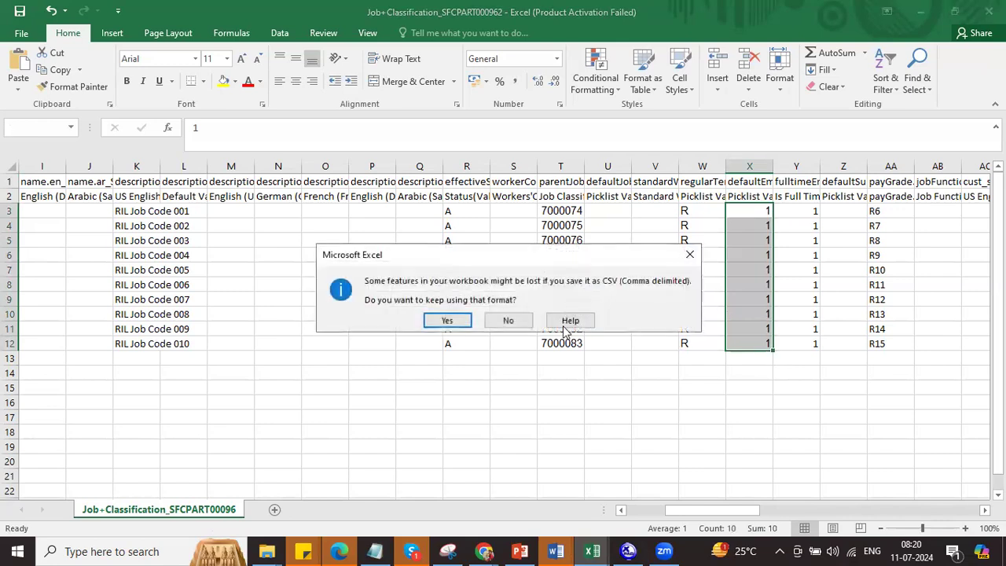
click(445, 325)
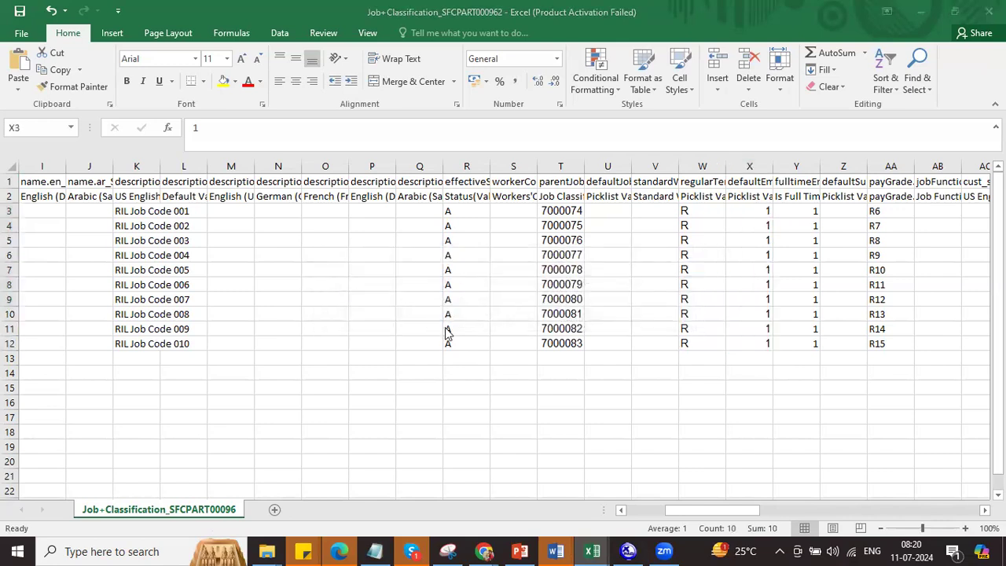
key(alt+Tab)
key(alt+Tab)
key(alt+shift+Tab)
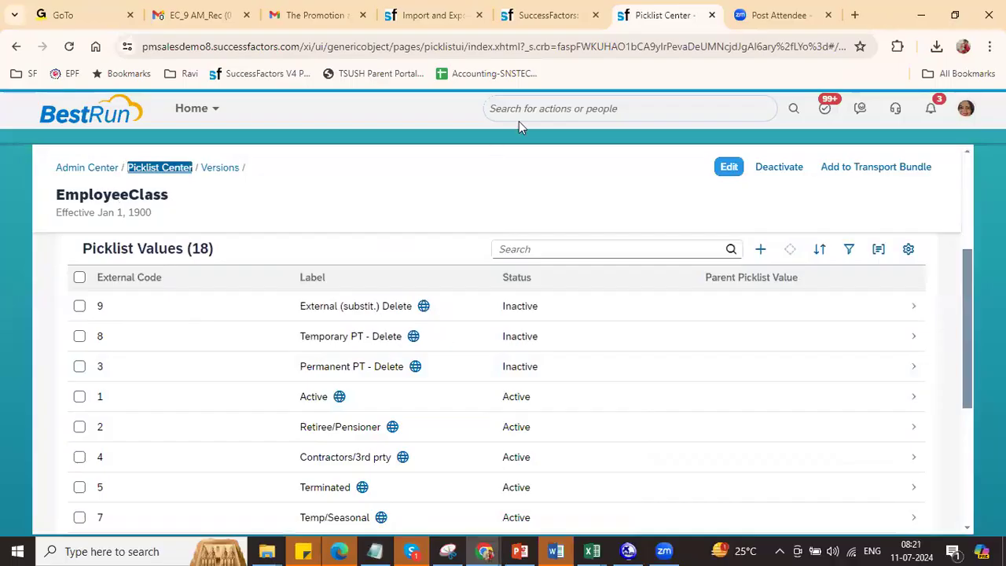
Step: Upload the updated Job Classification CSV on Import and Export Data and submit it
click(451, 17)
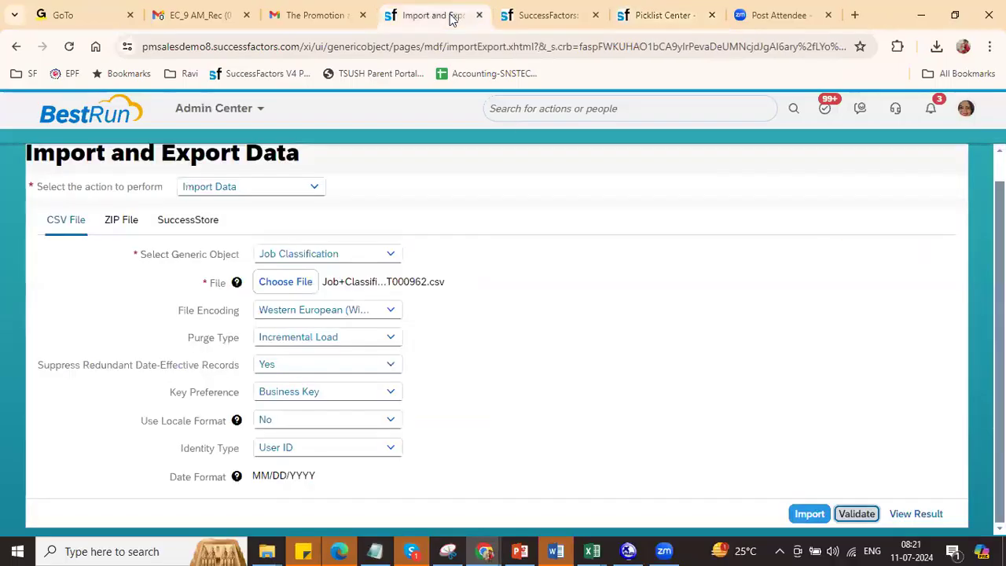
click(281, 286)
double_click(176, 146)
click(856, 514)
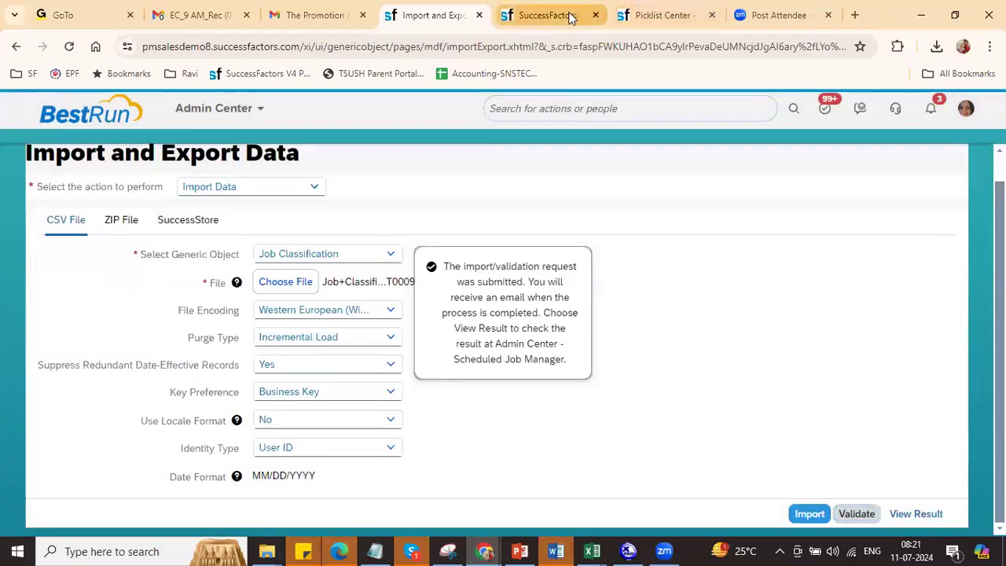
click(572, 16)
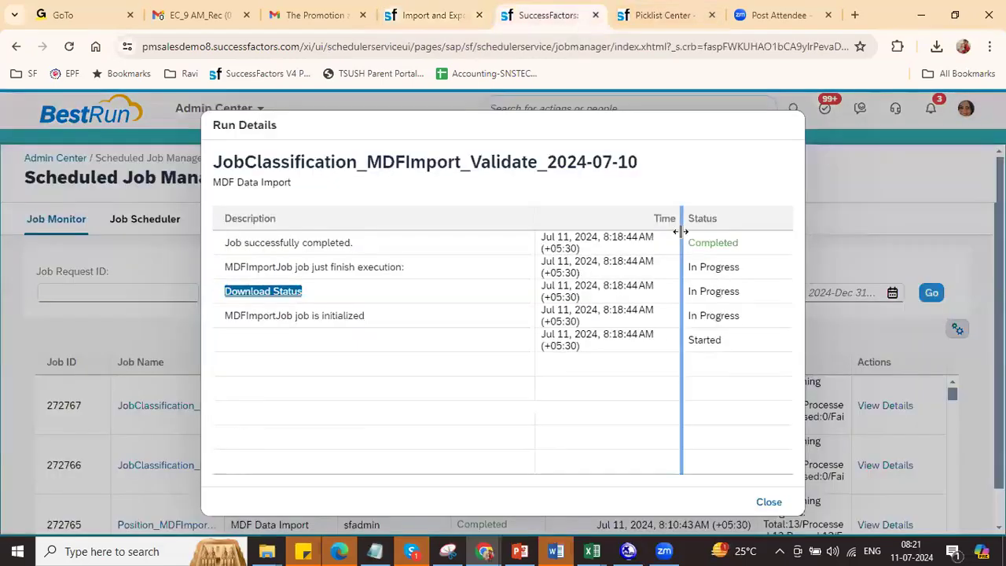
click(768, 502)
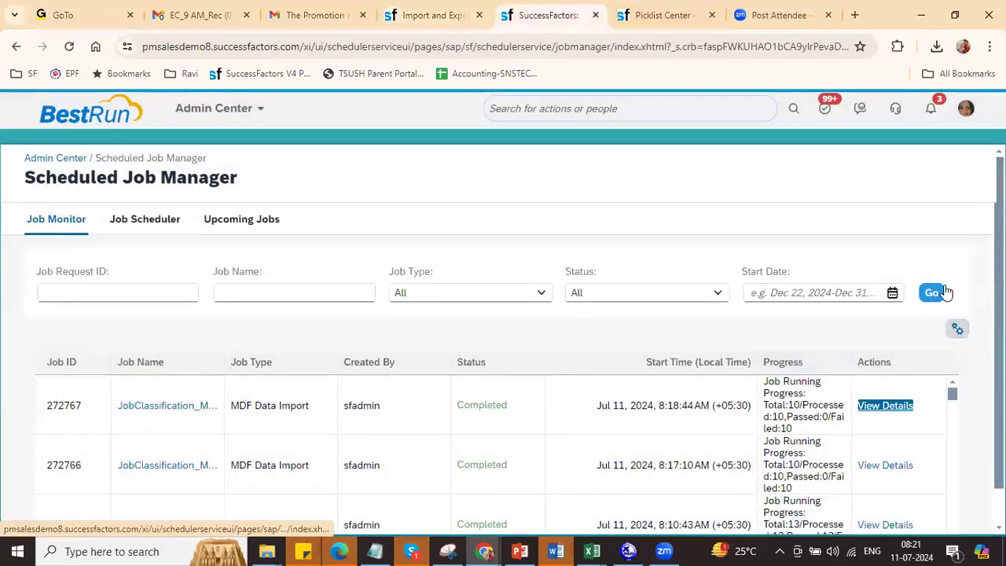
Step: Refresh until job 272768 appears, then download and open jobResponse272768.csv
click(937, 293)
click(937, 293)
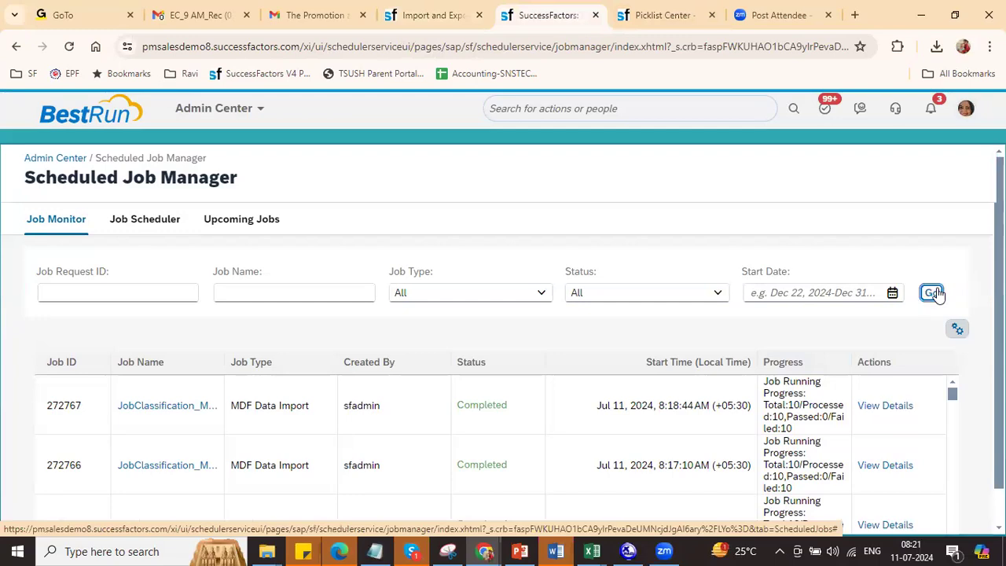
click(936, 293)
click(937, 293)
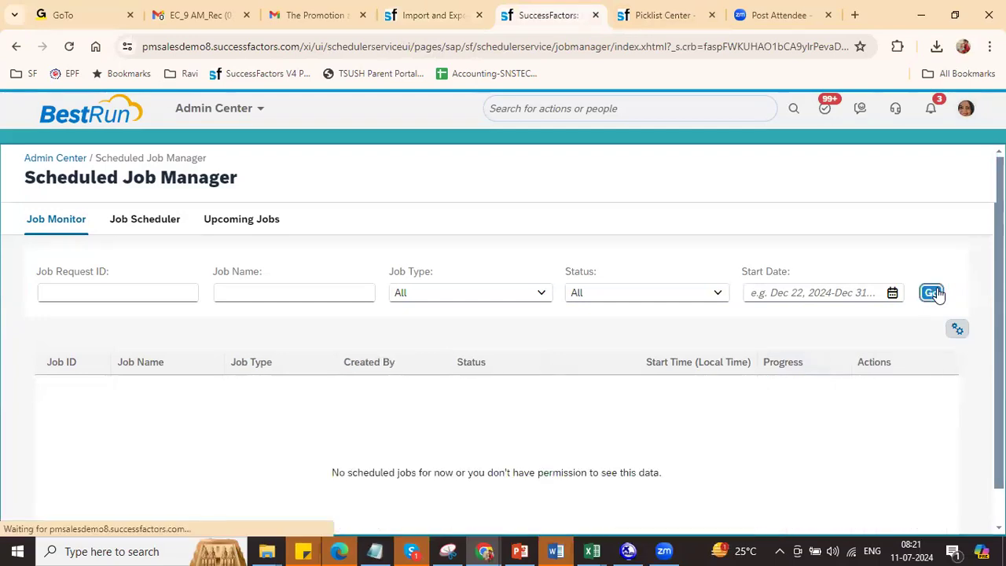
click(937, 293)
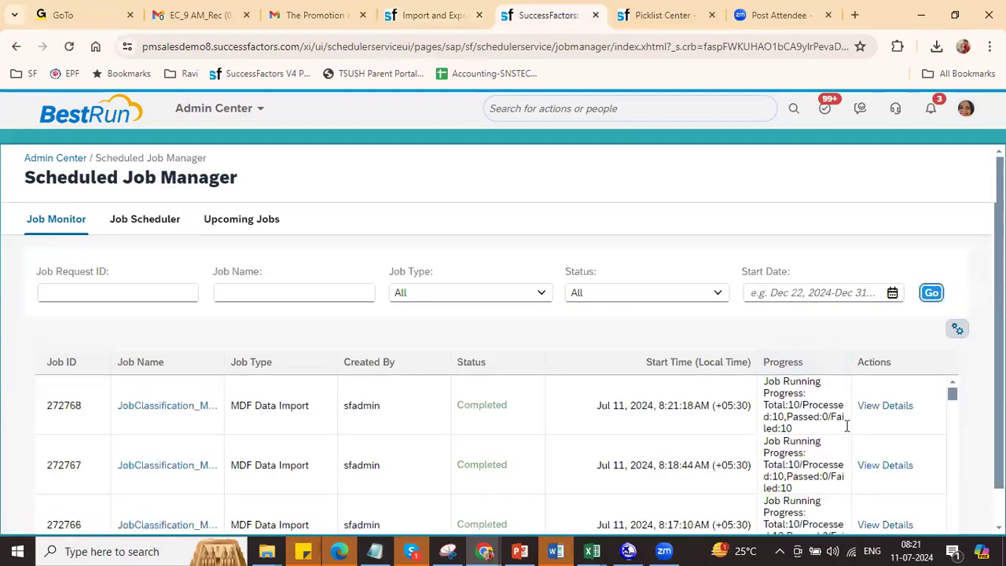
click(895, 413)
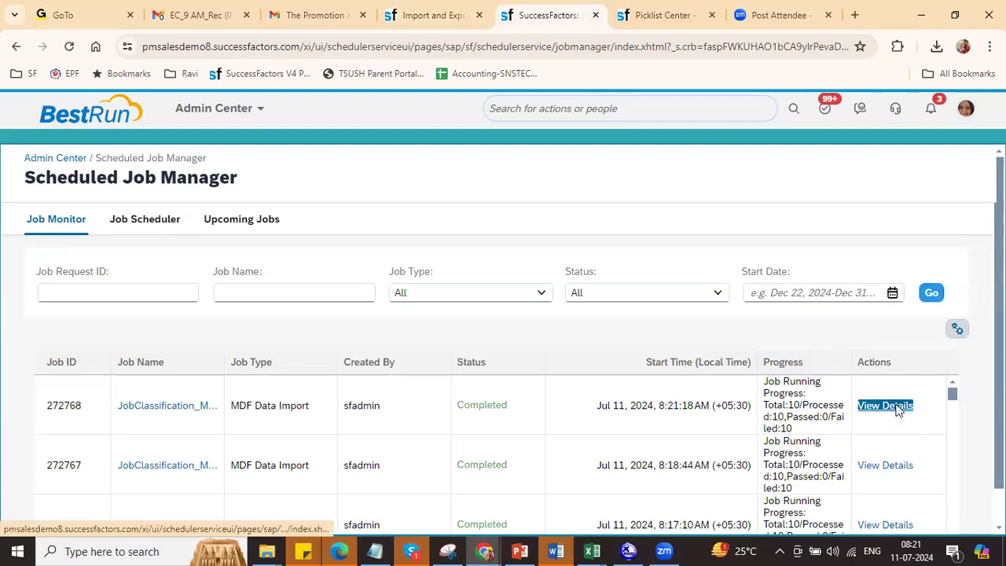
click(276, 296)
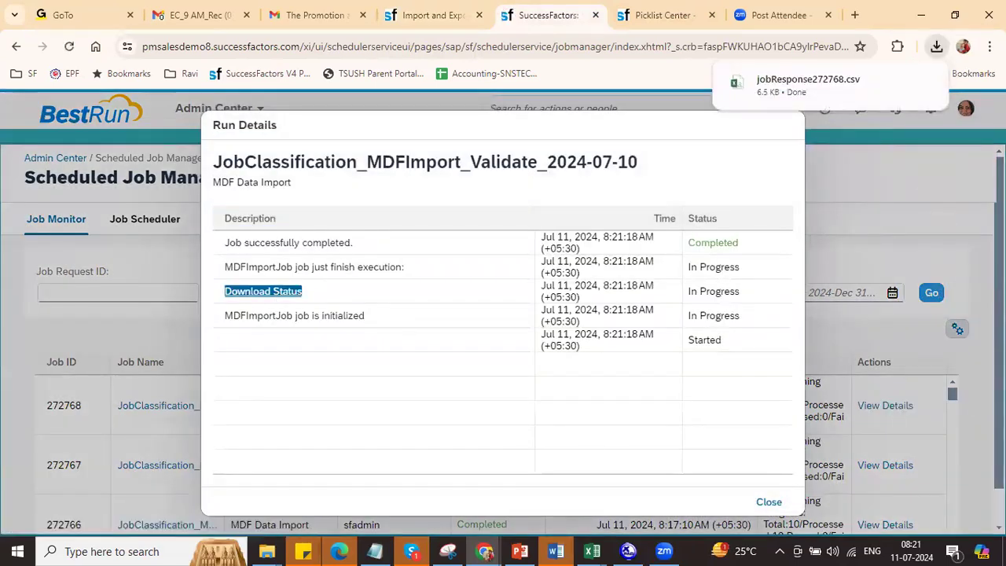
click(835, 94)
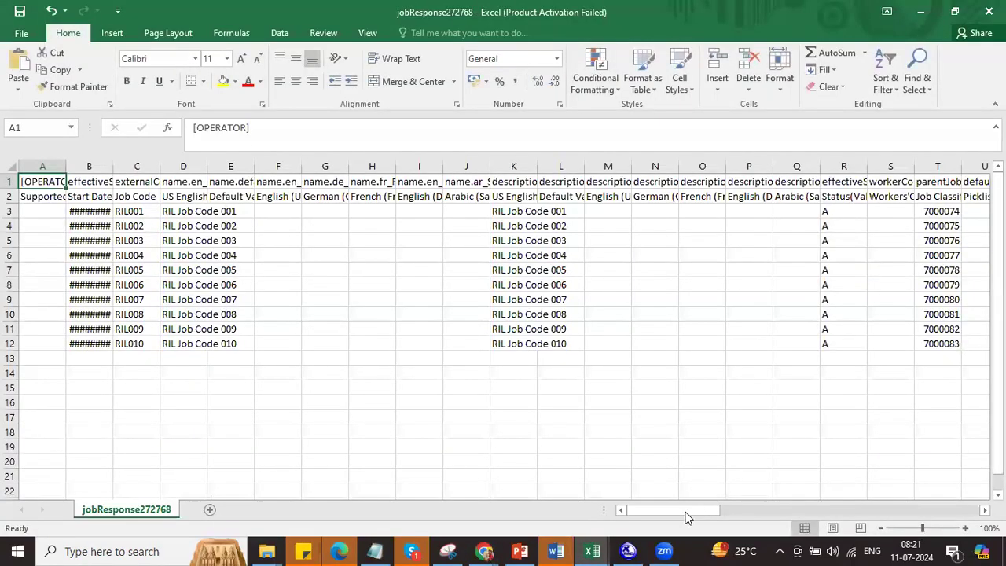
Step: Read the 'fulltimeEmployee : 1 Invalid Boolean value' error in cell BW3 of the response file
drag(685, 516, 933, 520)
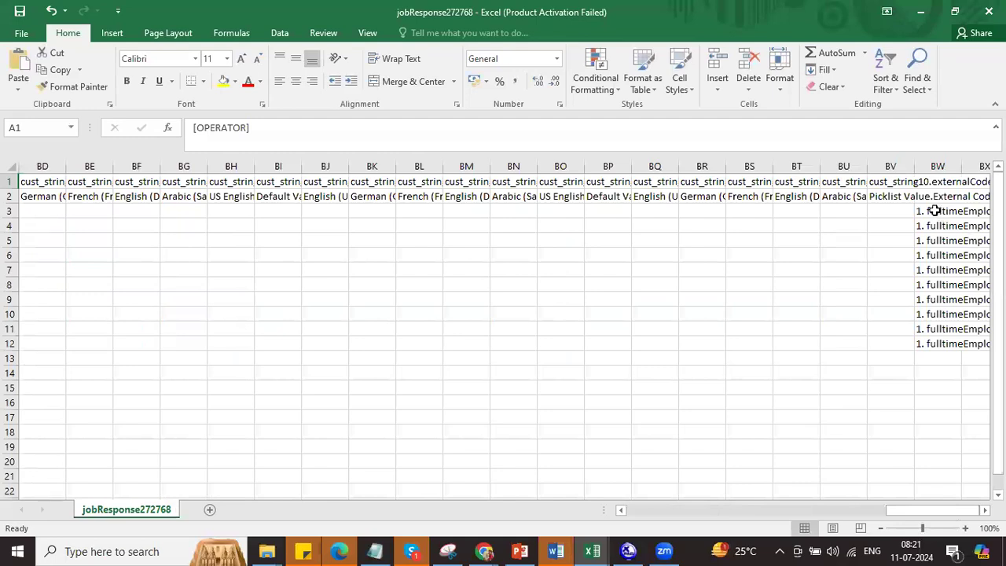
click(933, 211)
click(391, 132)
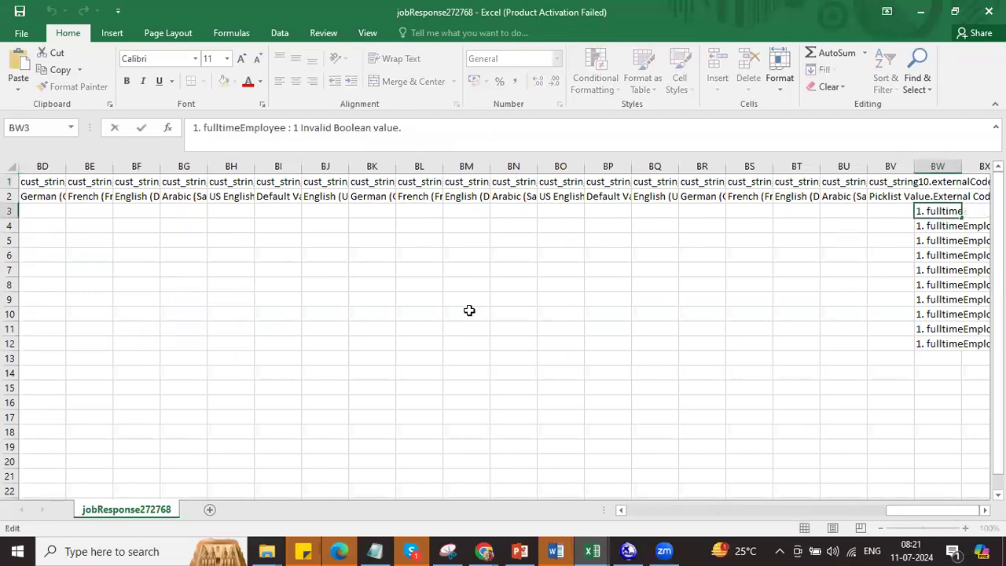
Step: Close jobResponse272768.csv without saving and return to the Job Classification workbook
click(988, 11)
click(507, 293)
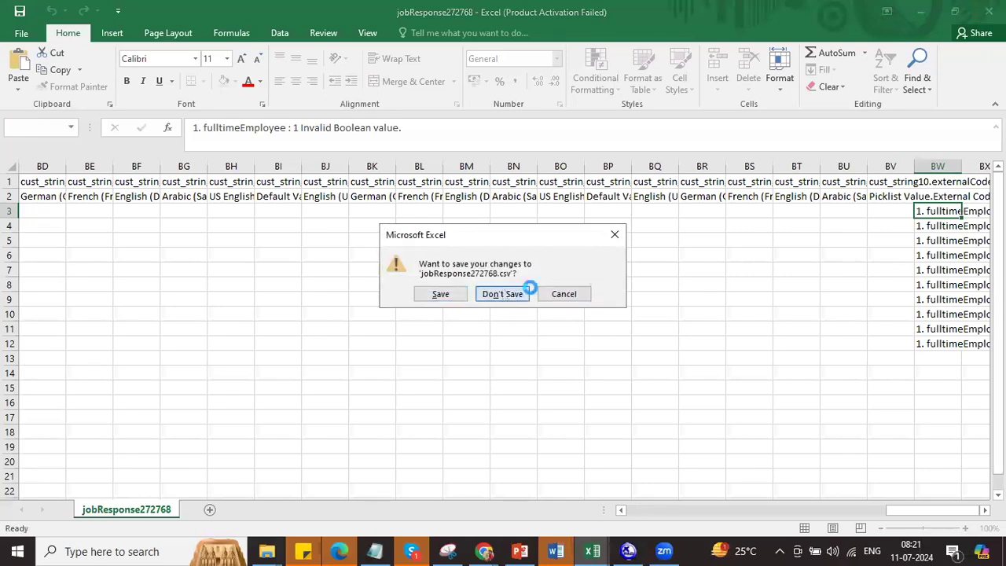
key(alt+Tab)
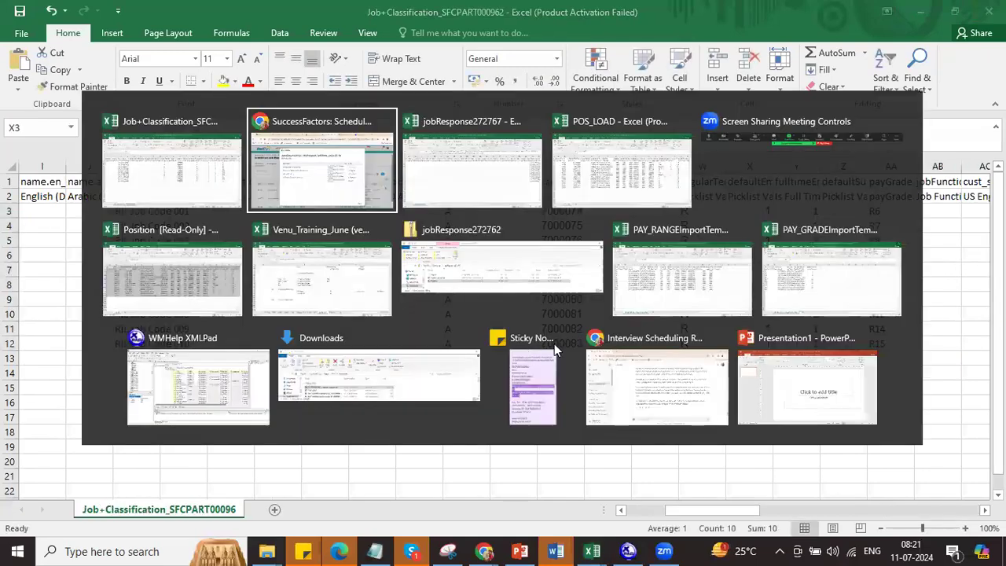
Step: On Import and Export Data, set up an Export Data request for the Job Classification object
click(767, 502)
click(440, 17)
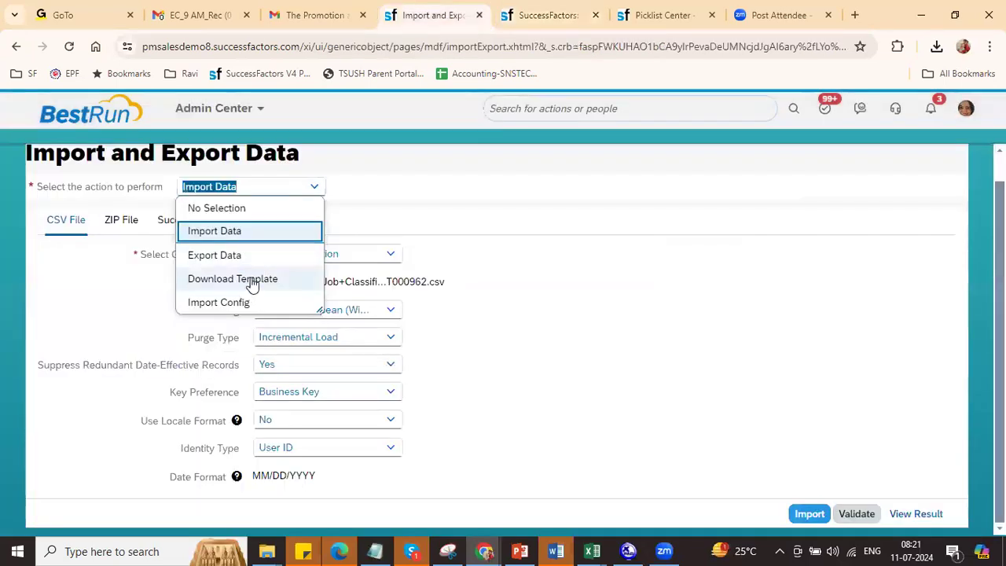
click(246, 257)
click(319, 254)
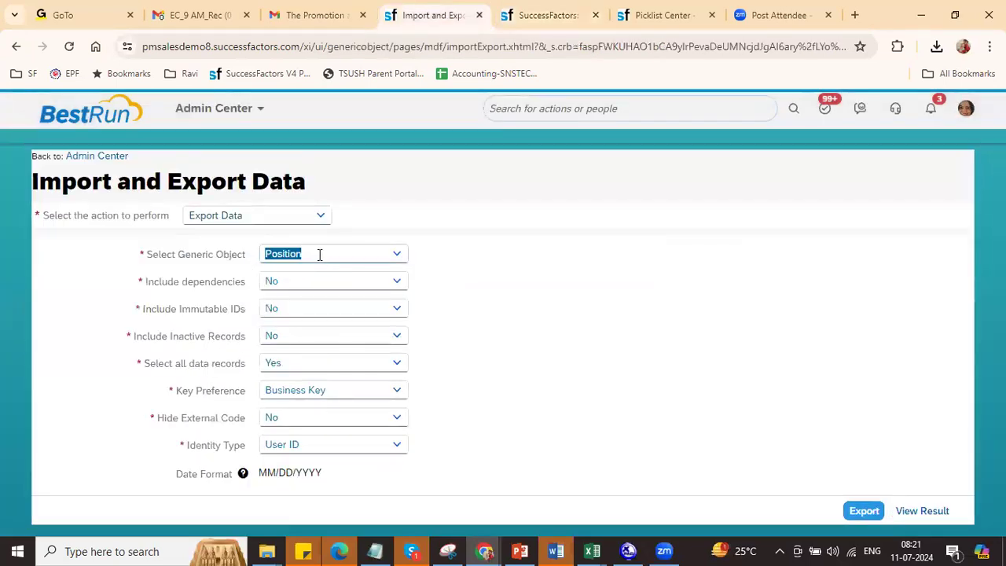
text(job)
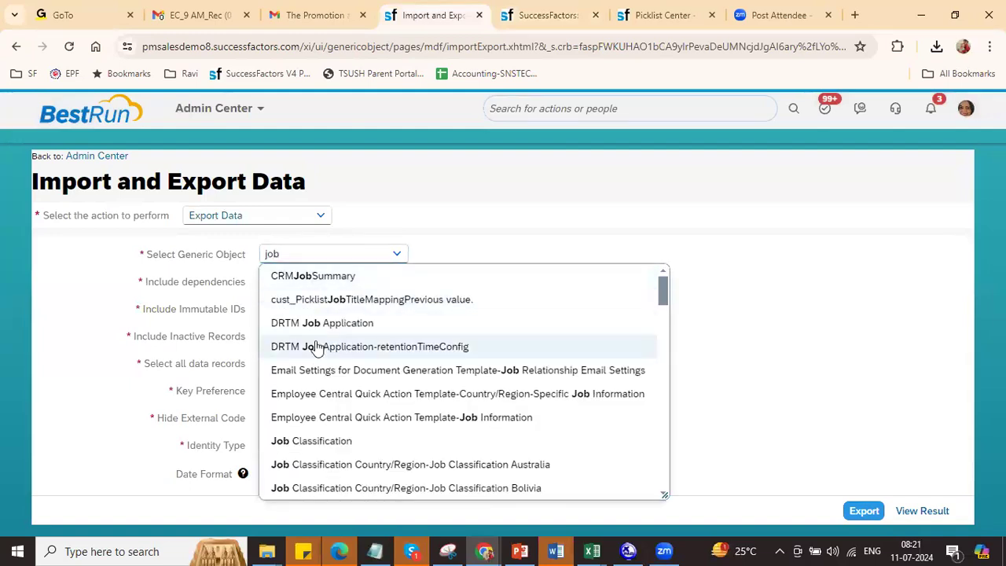
click(348, 455)
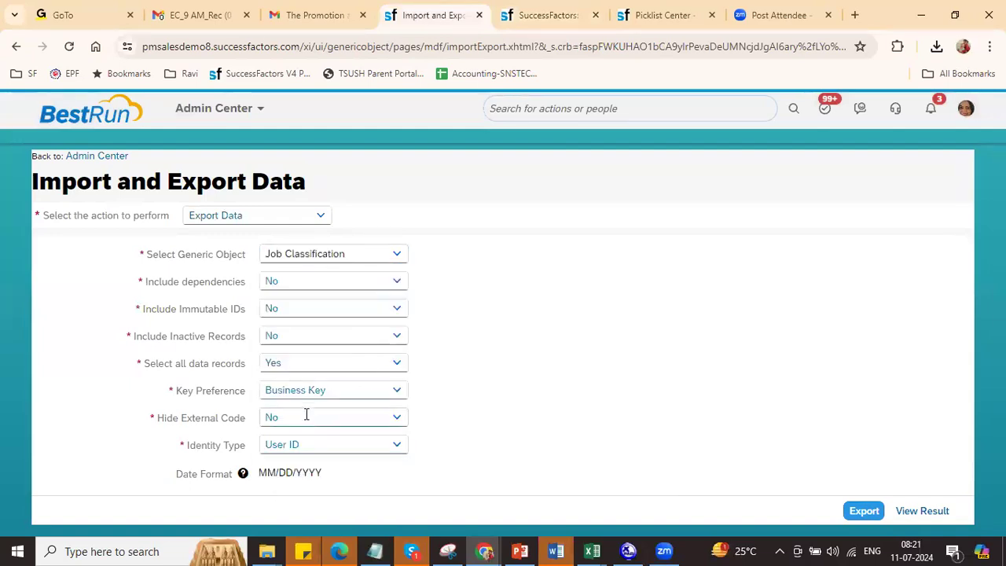
Step: Limit the export to the RIL Director (7000074) record and submit it
click(398, 364)
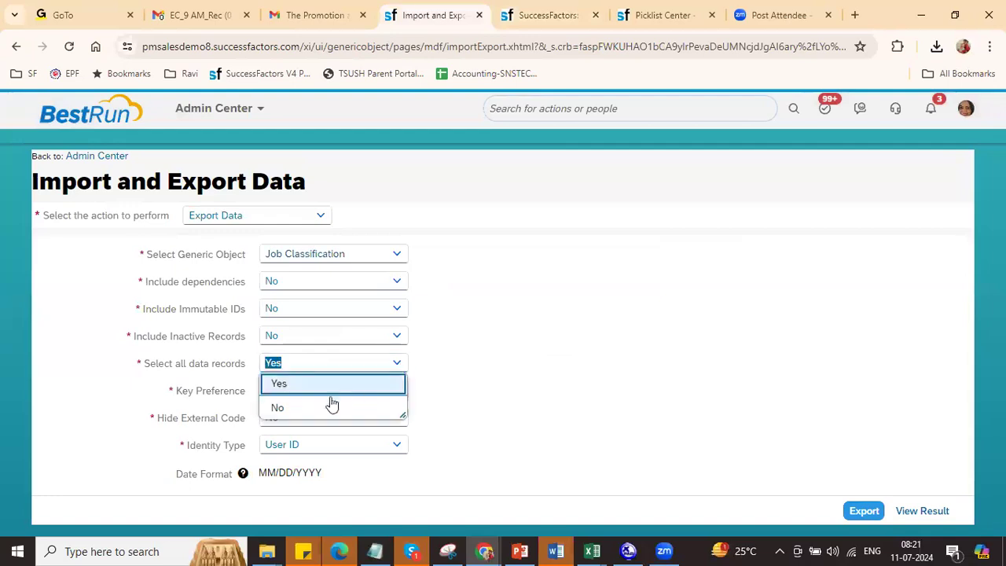
click(322, 406)
click(334, 386)
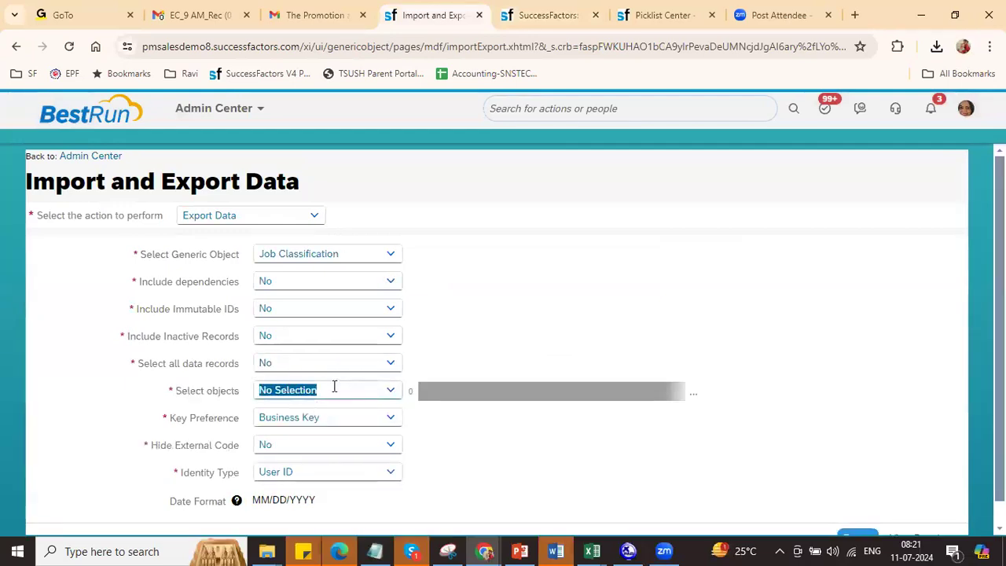
text(RIL)
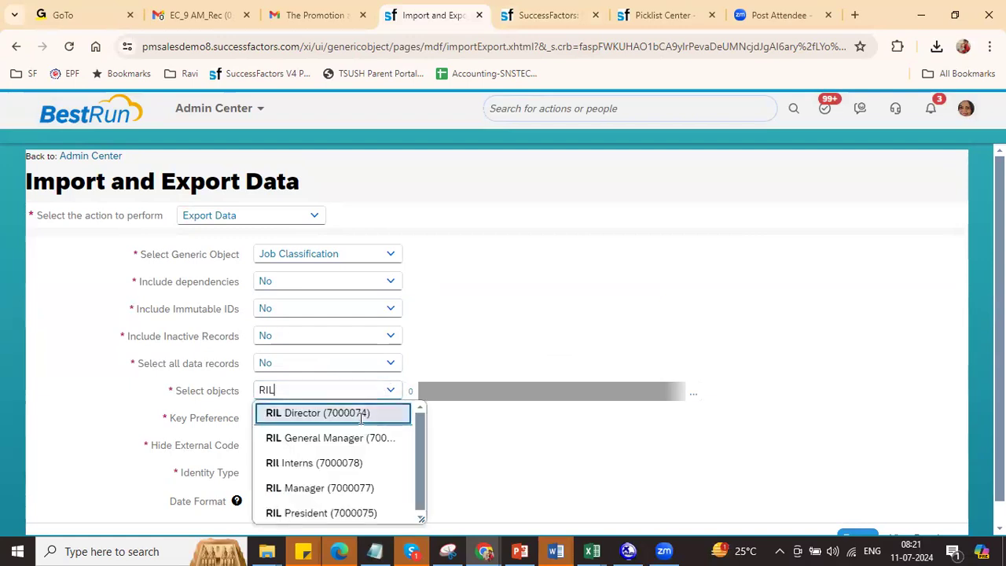
click(331, 412)
scroll(894, 479, down, 1)
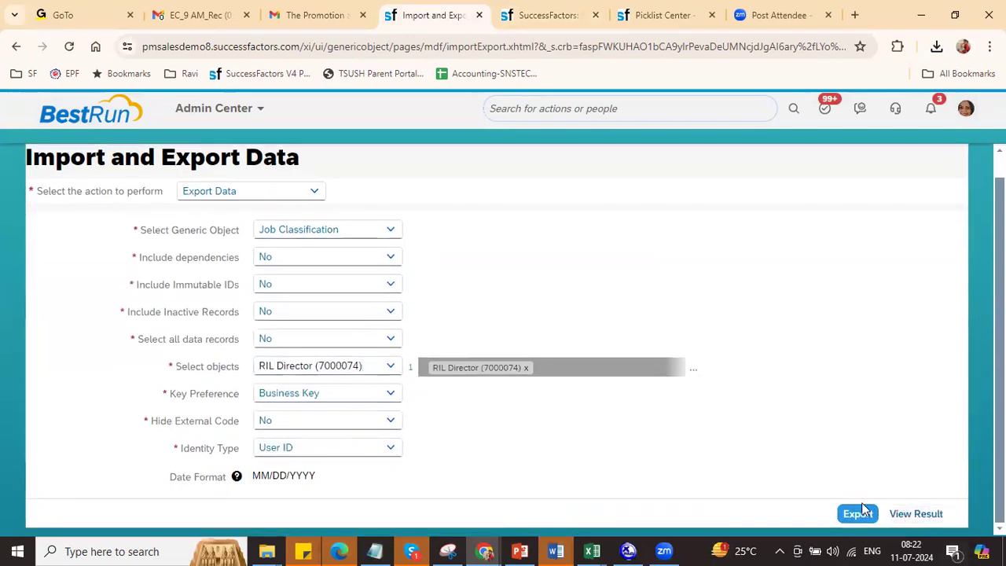
click(856, 513)
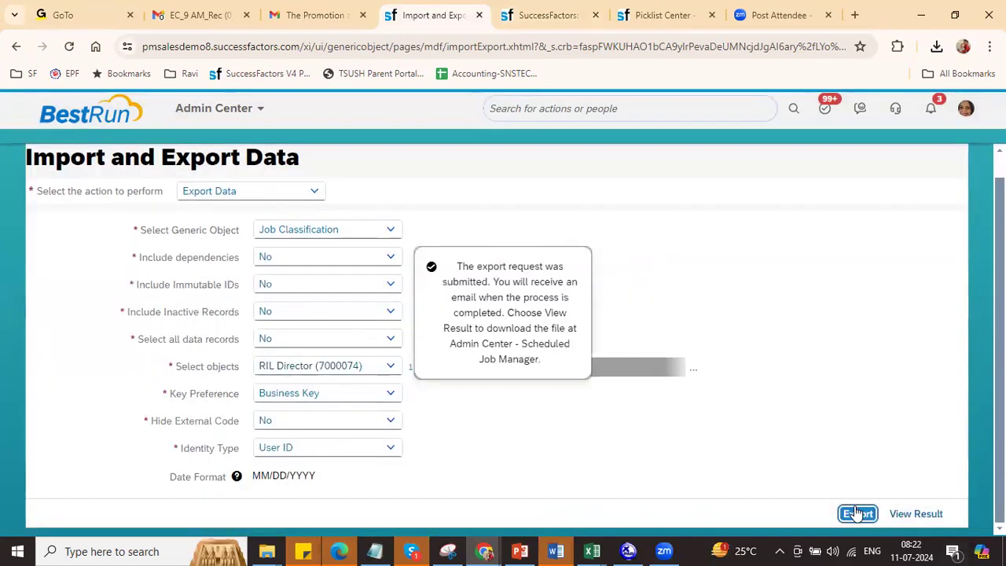
Step: Refresh Scheduled Job Manager until export job 272769 completes
click(644, 17)
click(554, 15)
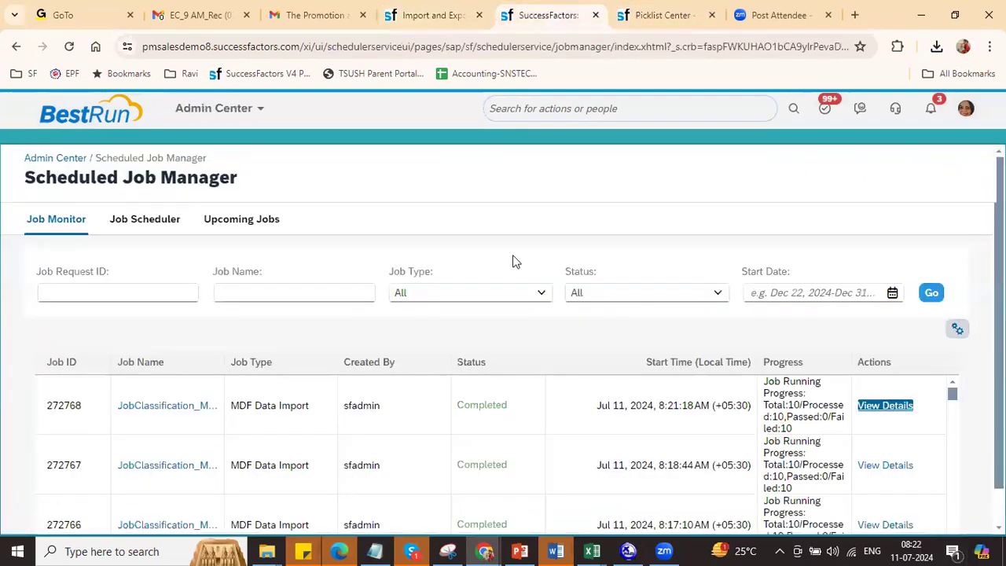
click(932, 293)
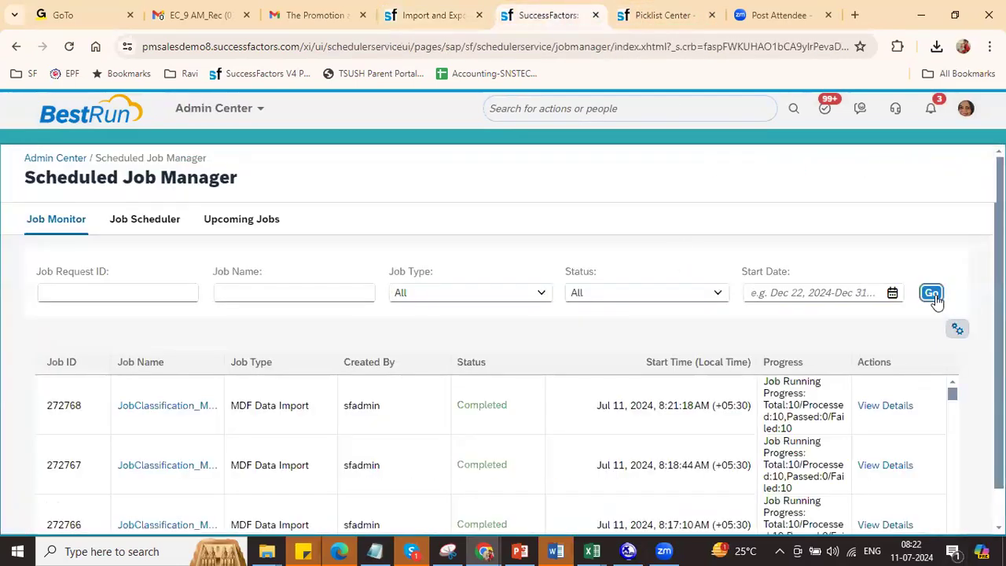
click(931, 293)
click(932, 295)
click(933, 295)
click(933, 294)
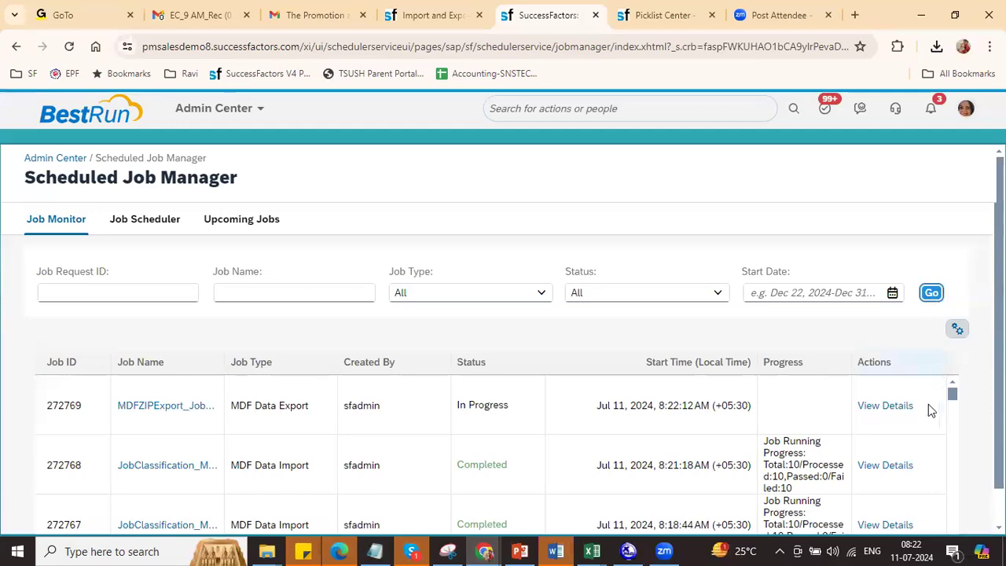
click(931, 293)
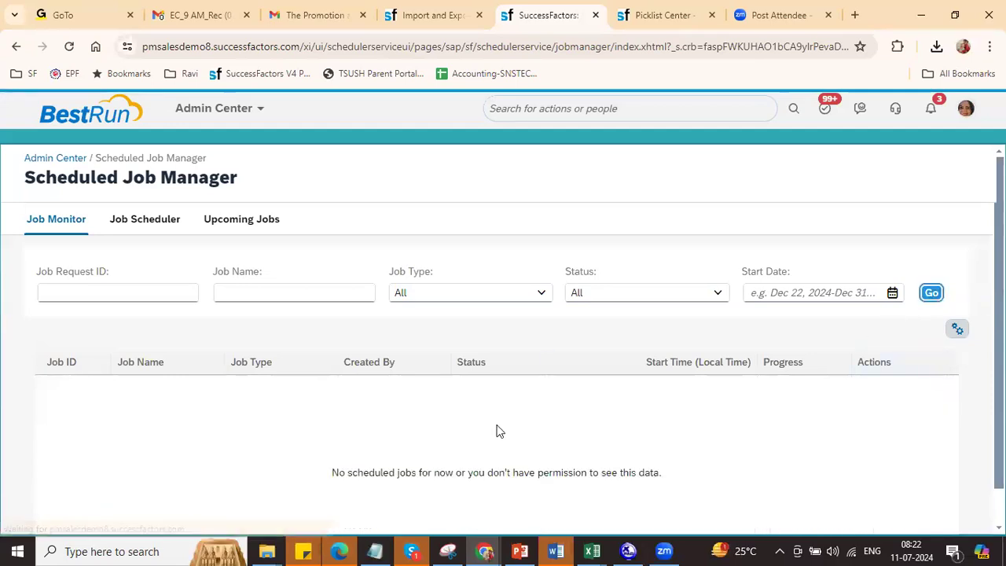
Step: Download job 272769's result and open jobResponse272769.zip
click(891, 395)
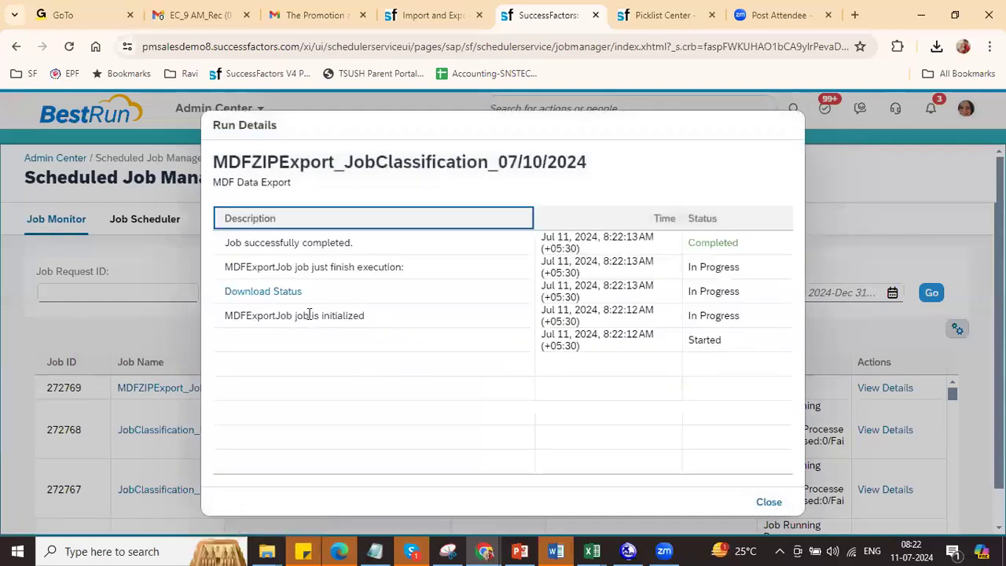
click(263, 292)
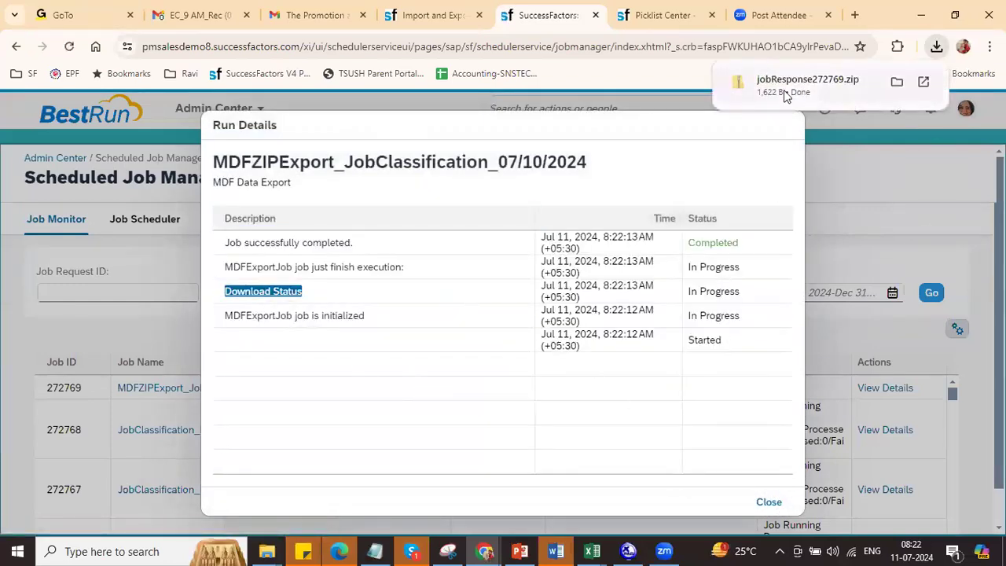
click(786, 91)
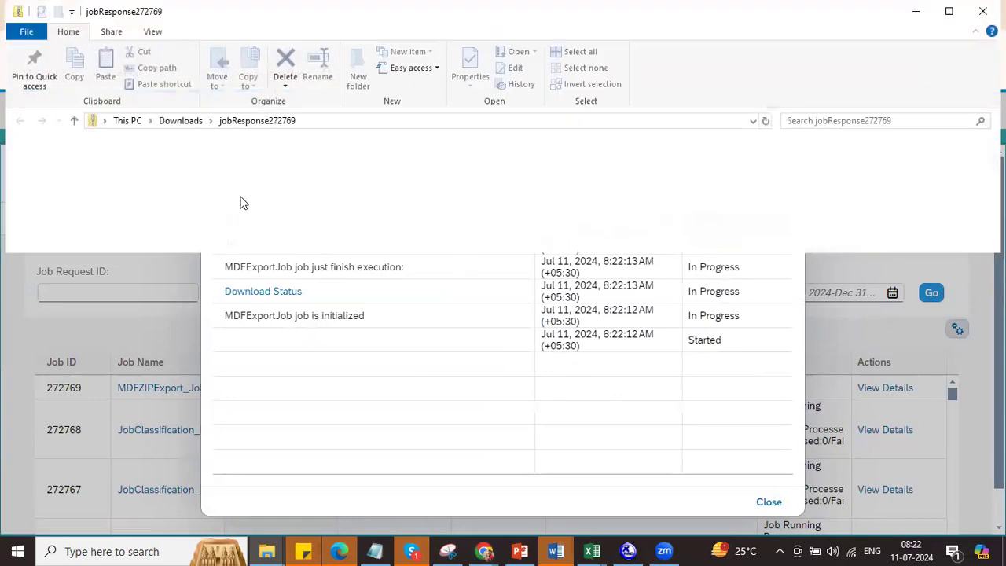
Step: Open the exported Job Classification file and copy the TRUE value from cell Y3
double_click(182, 196)
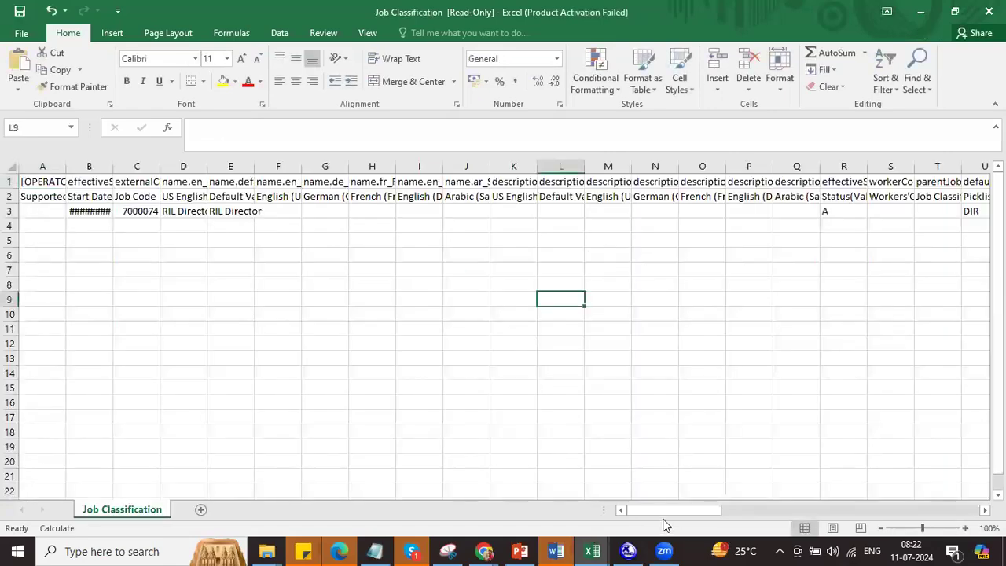
drag(670, 510, 718, 513)
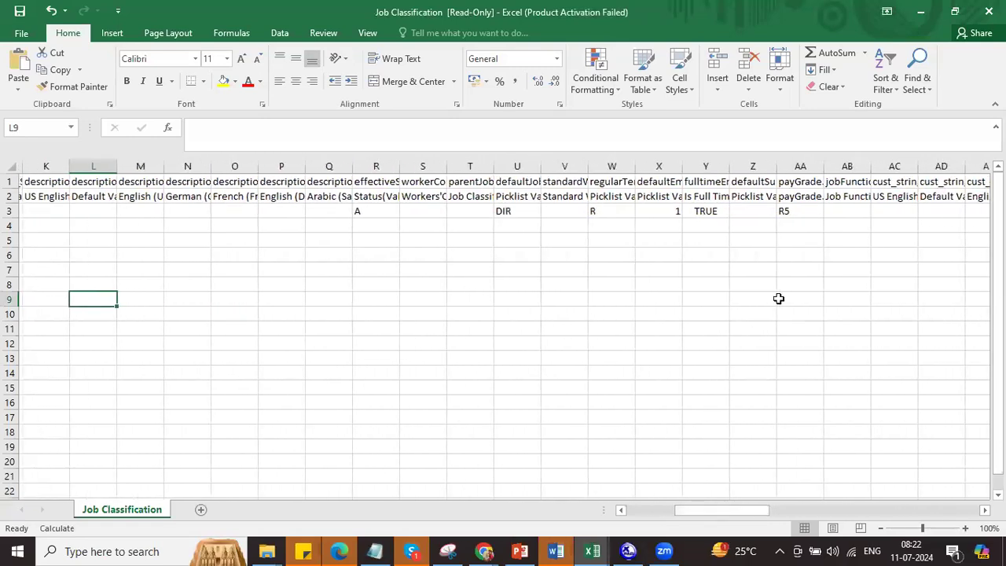
click(702, 212)
key(ctrl+c)
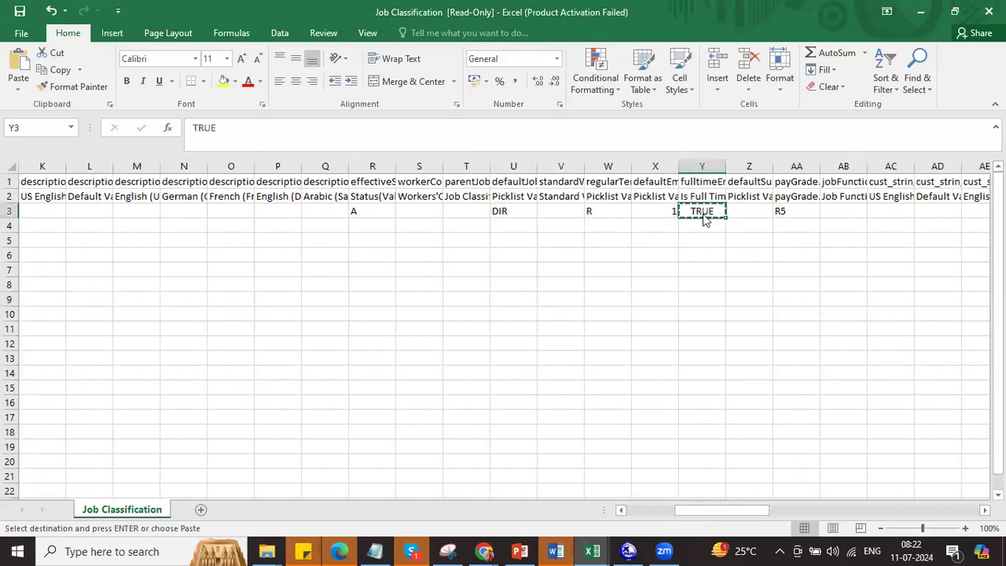
Step: Paste TRUE into Y3 of the Job+Classification_SFCPART000962 workbook and fill it down to row 12
key(alt+Tab)
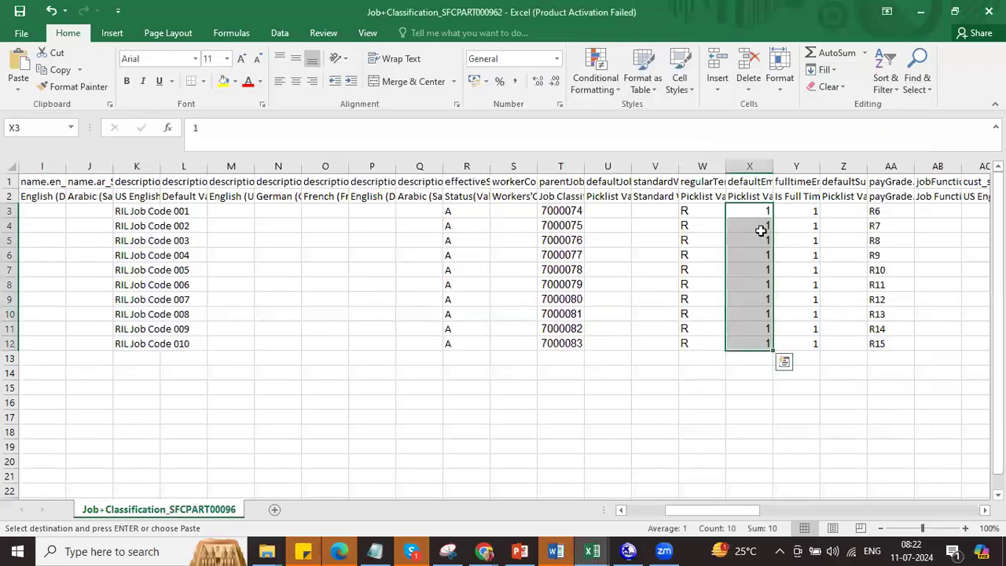
click(795, 211)
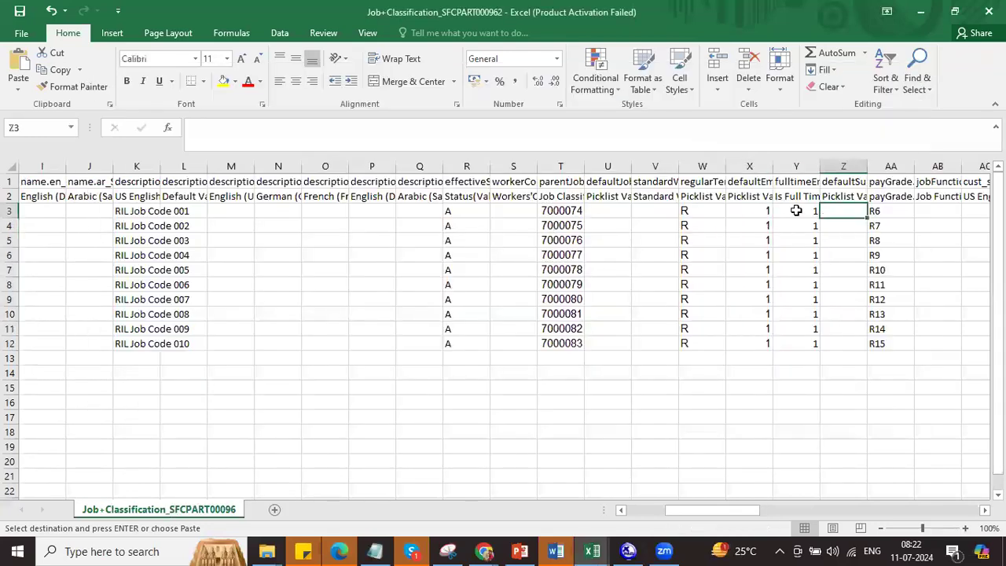
key(ctrl+v)
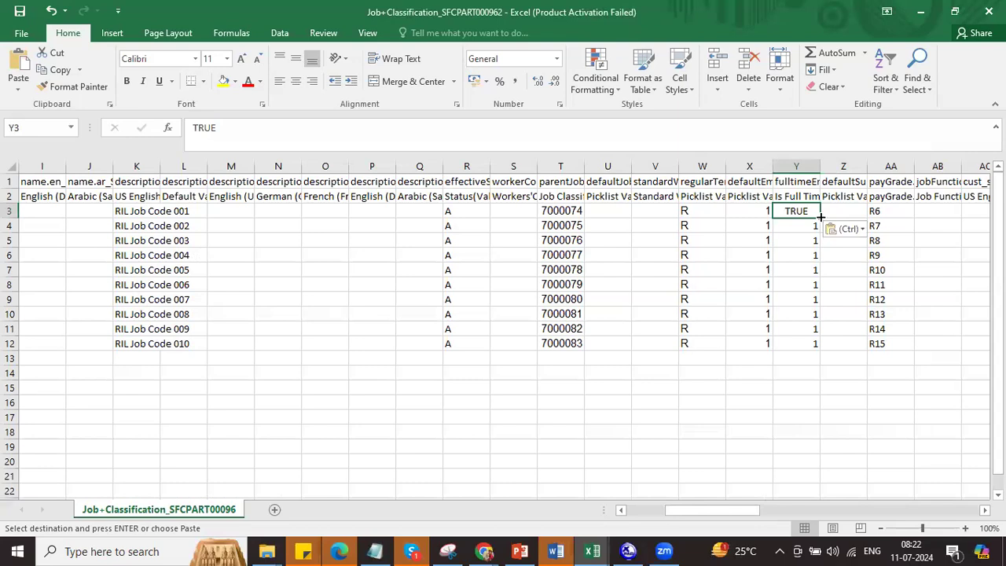
double_click(819, 217)
Step: Save the workbook, keeping CSV format, and return to the SuccessFactors browser
key(ctrl+s)
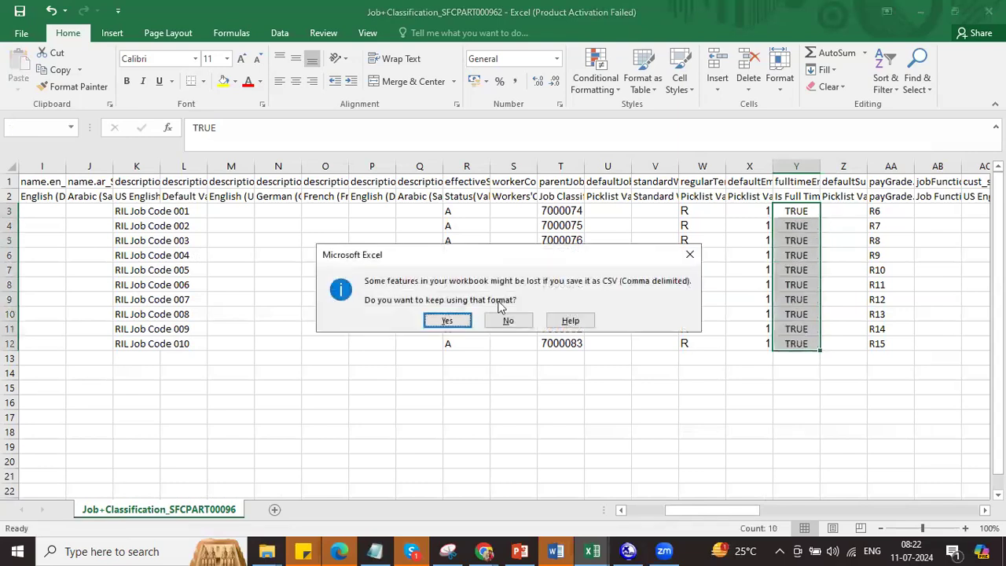
click(450, 317)
key(ctrl+s)
click(438, 318)
key(alt+Tab)
key(alt+Tab)
click(769, 501)
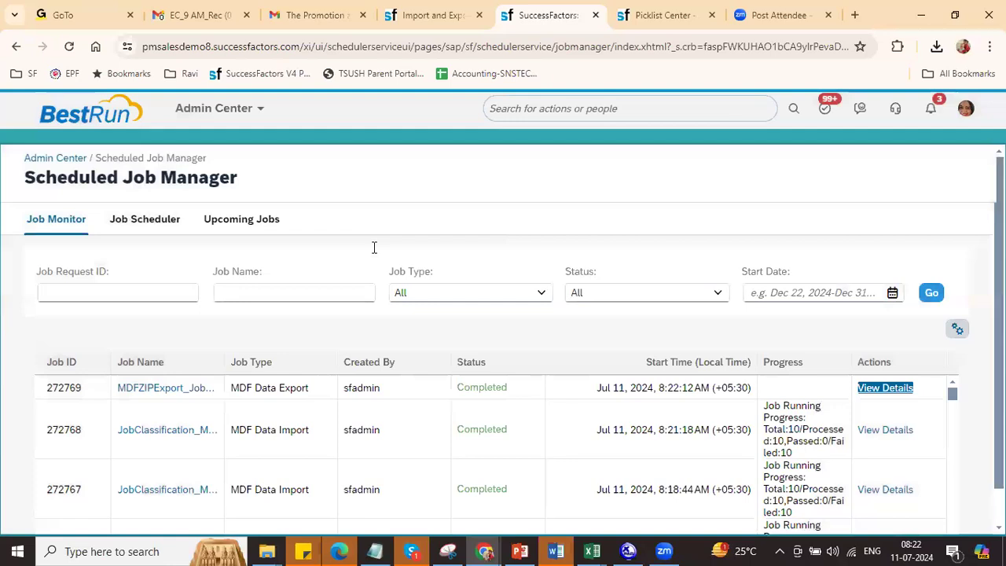
Step: Import the saved Job Classification CSV through Import Data
key(ctrl+shift+Tab)
click(315, 193)
click(236, 235)
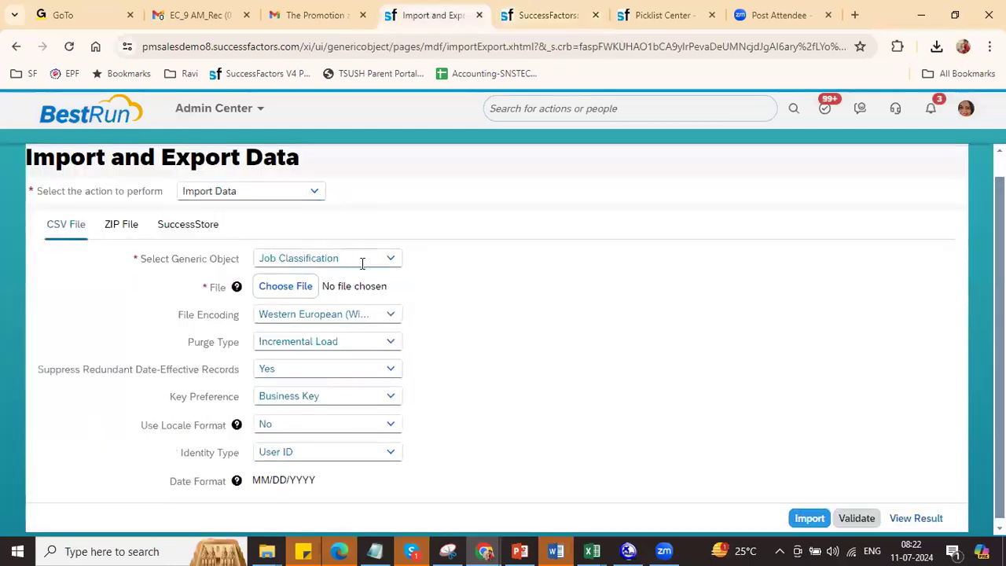
click(297, 286)
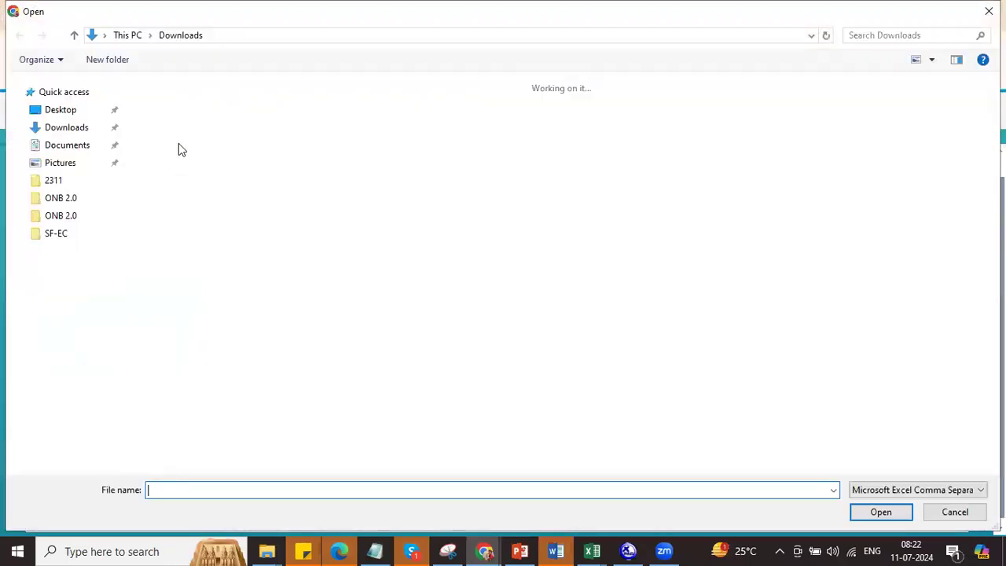
double_click(179, 145)
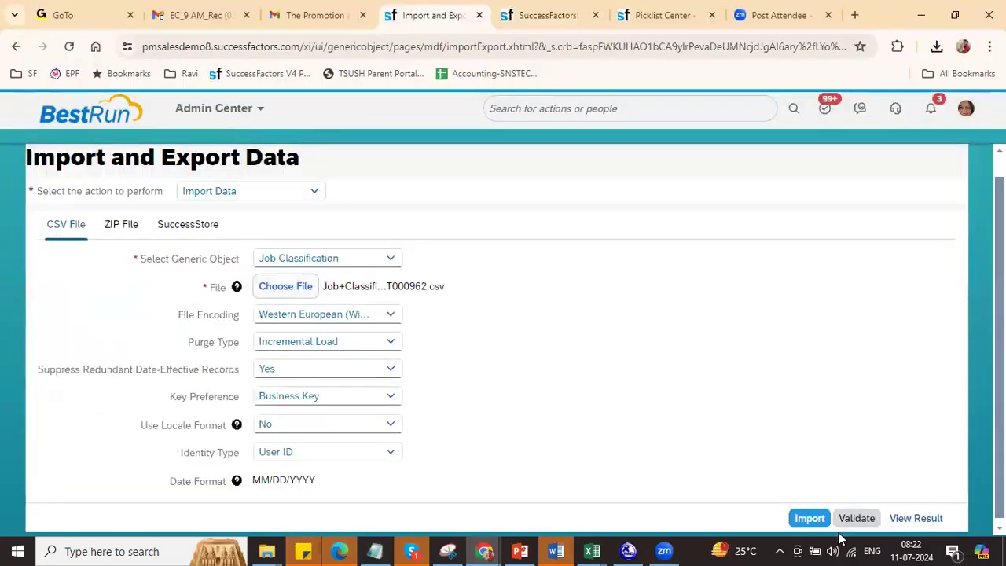
click(810, 518)
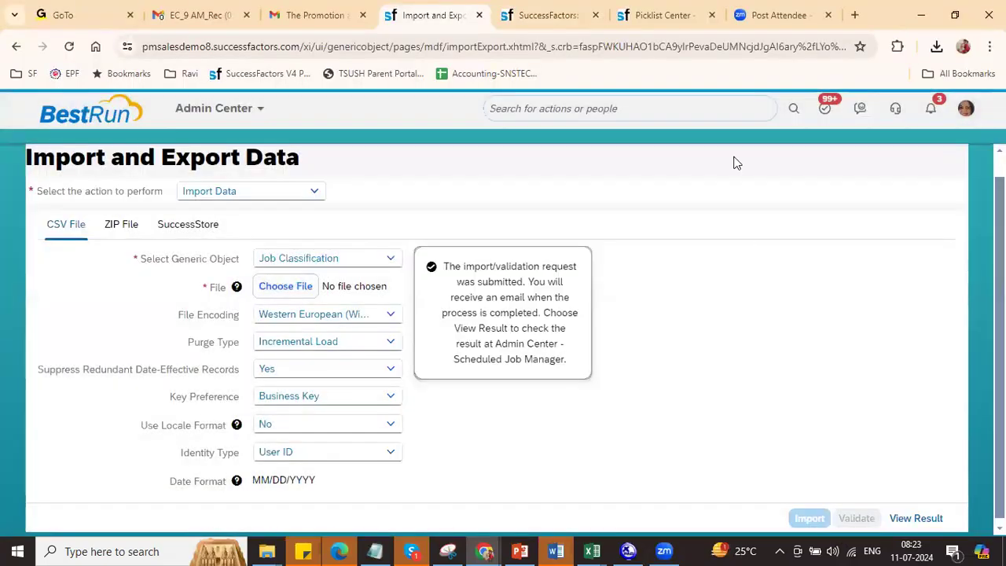
Step: Refresh Scheduled Job Manager to confirm job 272770 finished with 10 passed, 0 failed
click(550, 16)
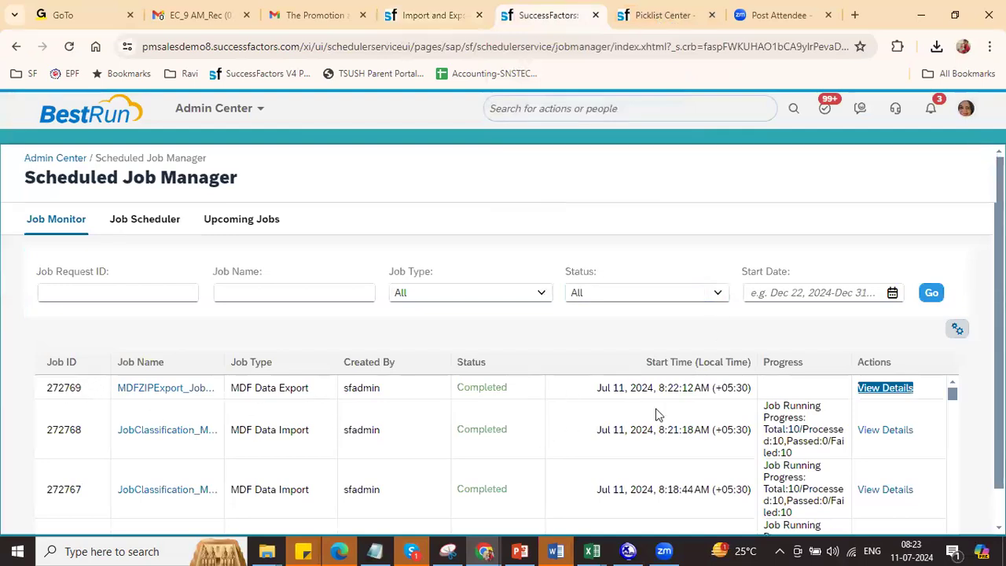
click(927, 297)
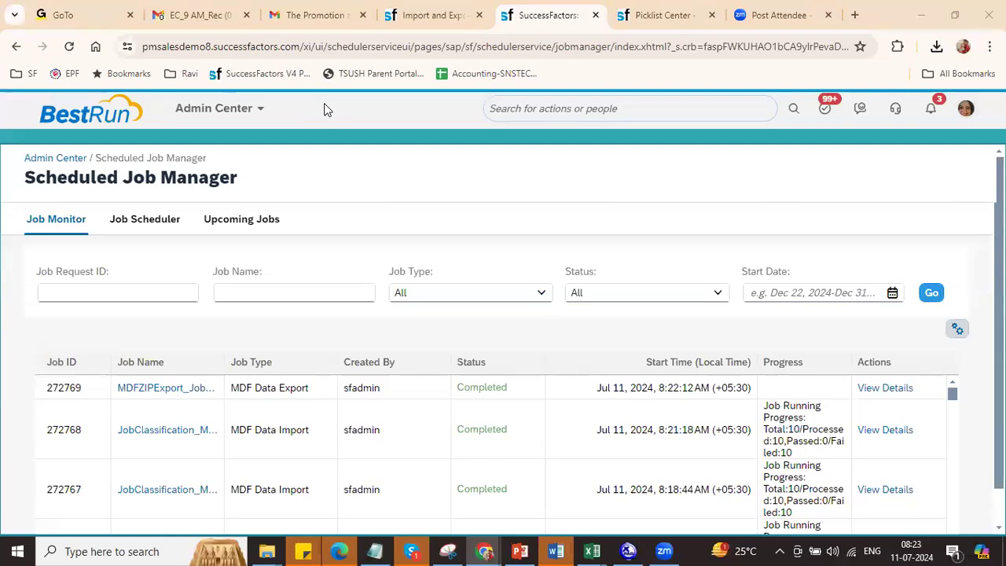
click(929, 293)
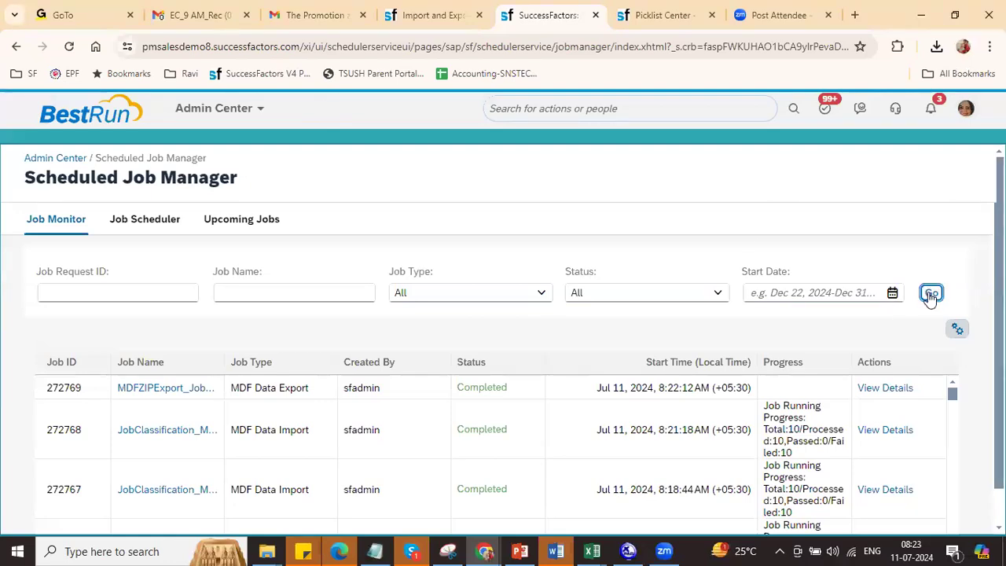
click(930, 294)
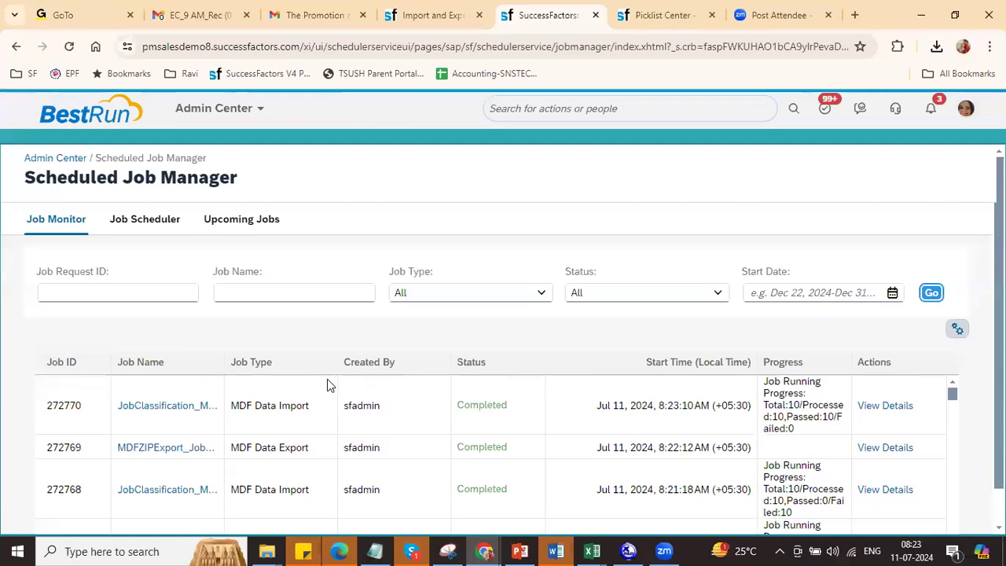
Step: Search 'man data' and open the Manage Data page
click(642, 18)
click(626, 108)
text(man data)
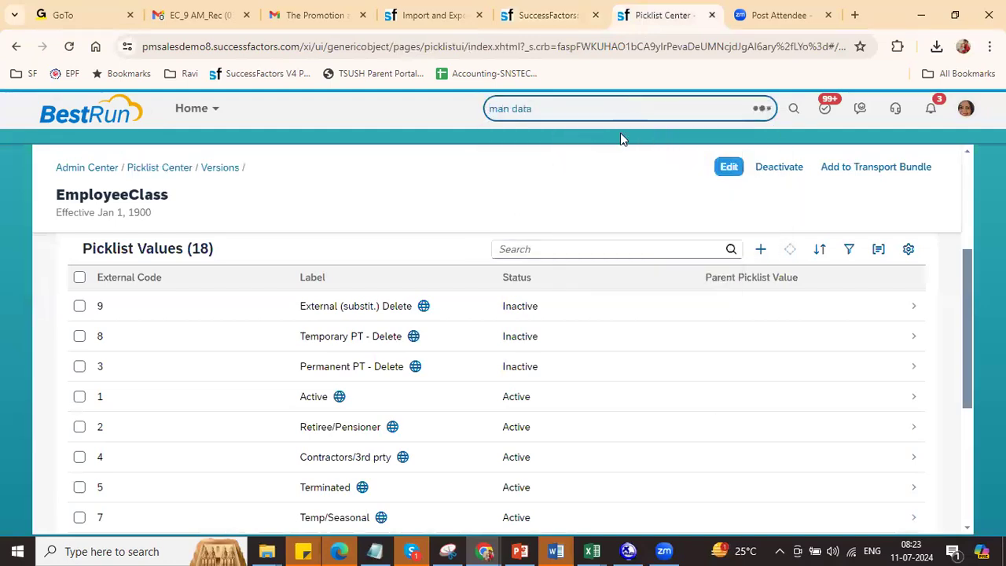
click(586, 165)
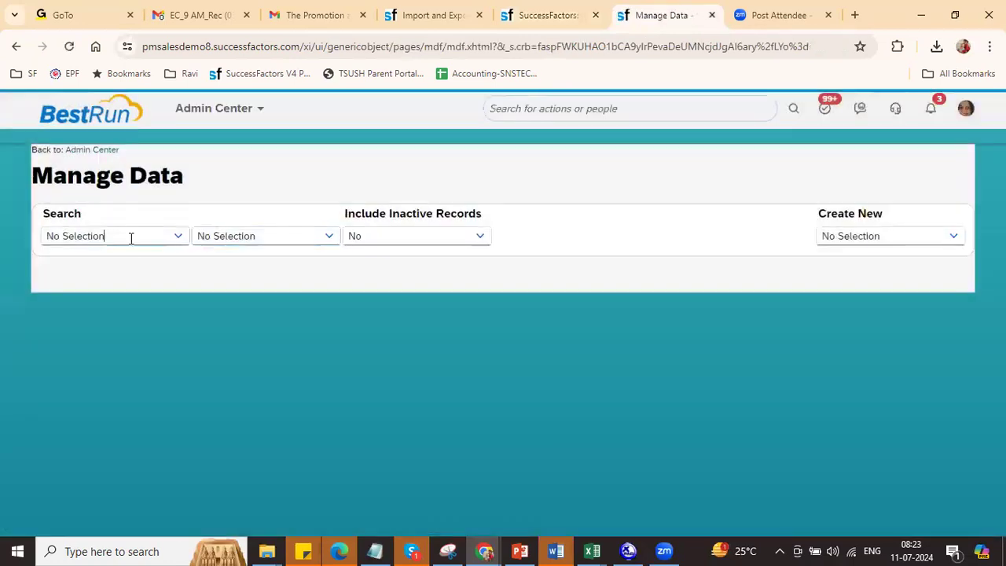
Step: Look up the Job Classification record RIL Job Code 008 by searching RIL
click(130, 235)
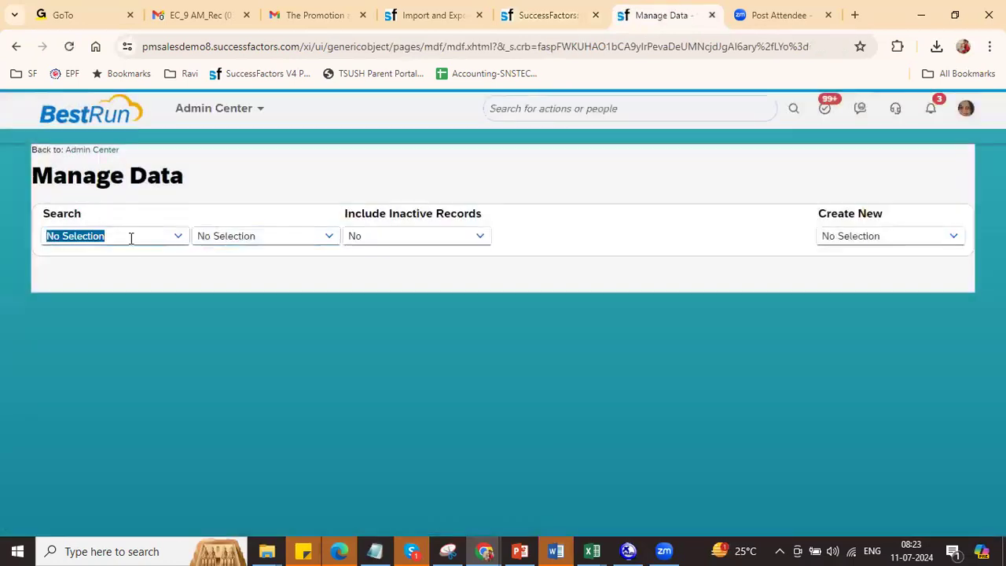
text(Job)
click(144, 330)
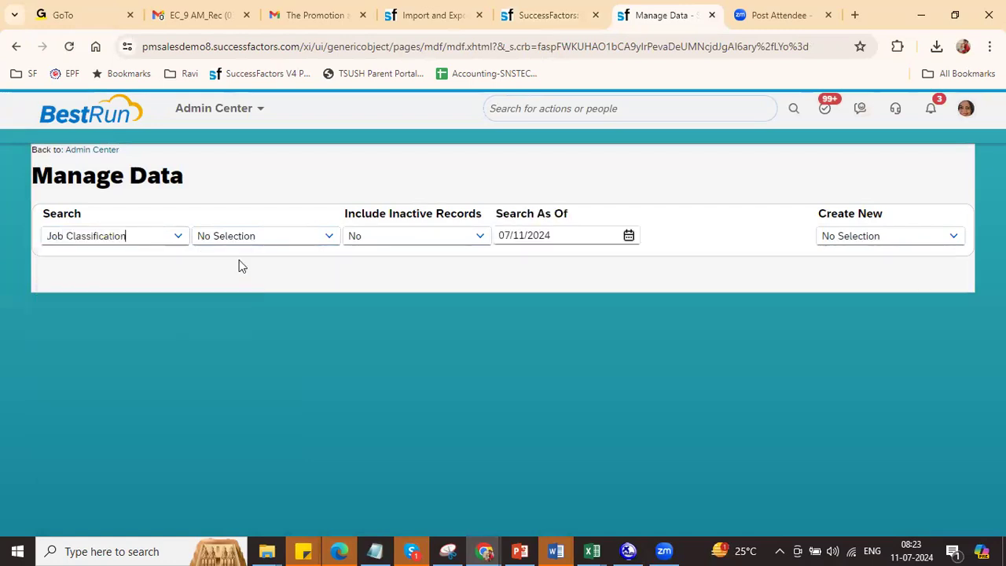
click(226, 234)
text(IL)
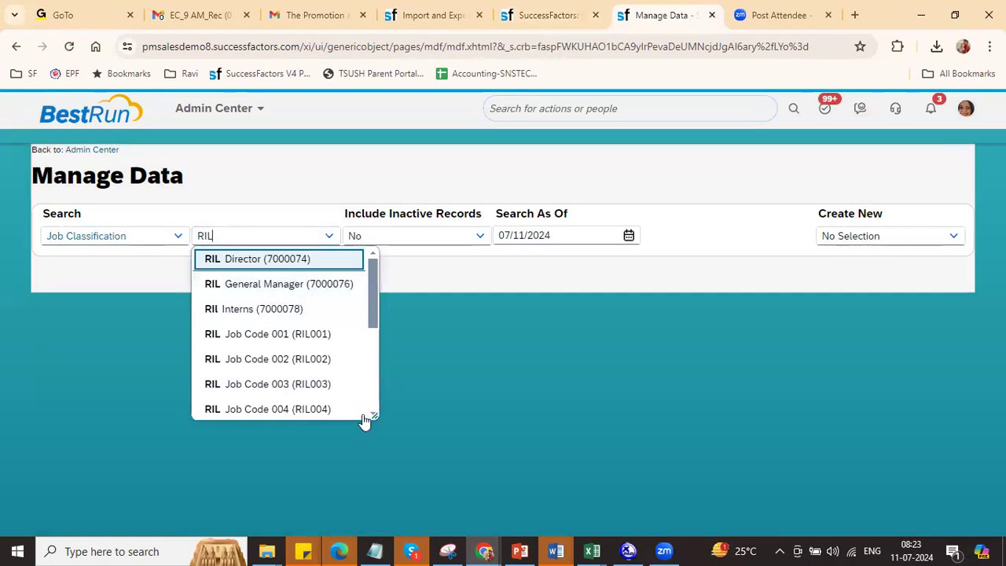
drag(369, 412, 377, 516)
scroll(377, 513, down, 2)
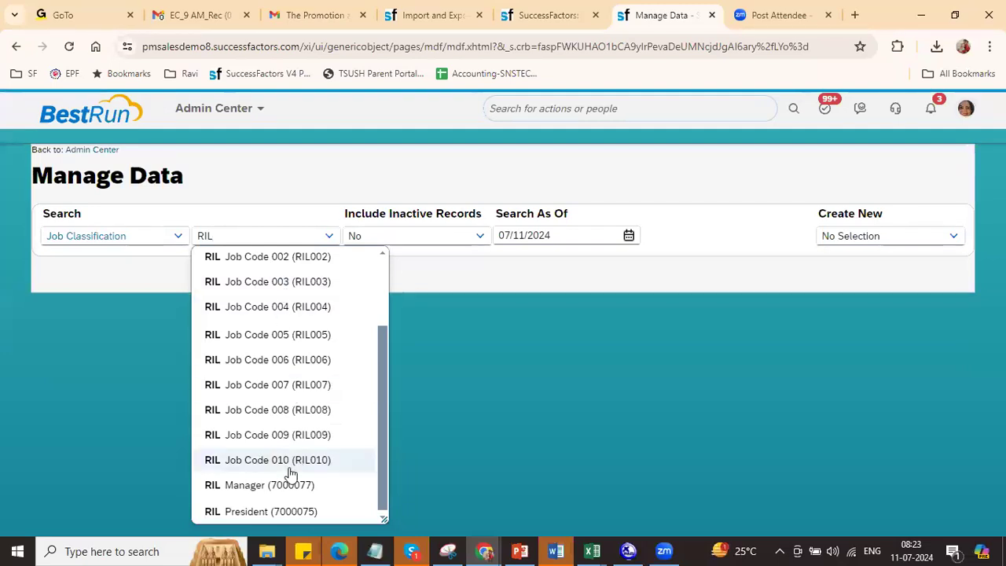
click(290, 421)
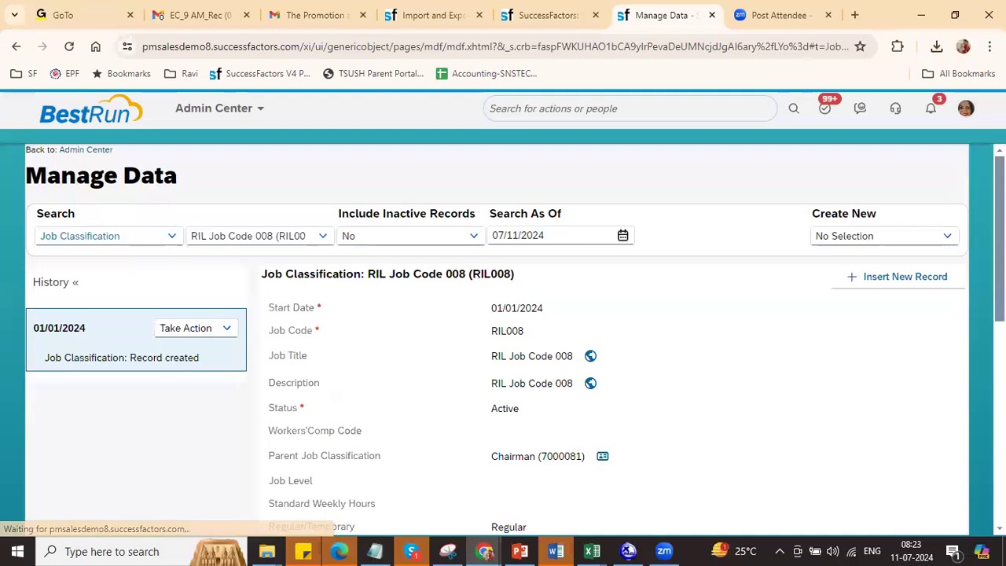
Step: Review RIL008's details: parent Chairman (7000081), pay grade R13, full-time Yes
scroll(503, 330, down, 2)
scroll(503, 338, down, 3)
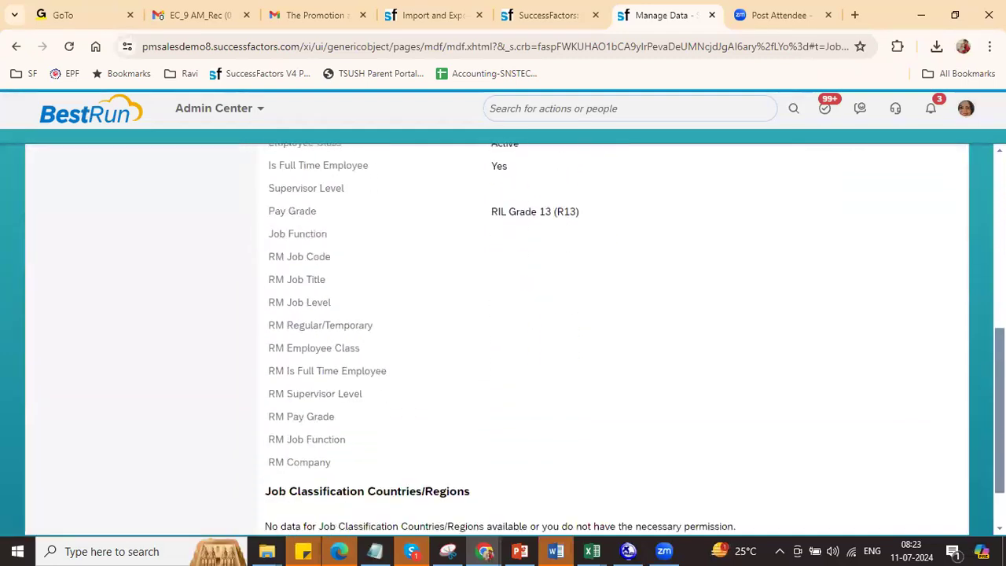
scroll(503, 338, up, 6)
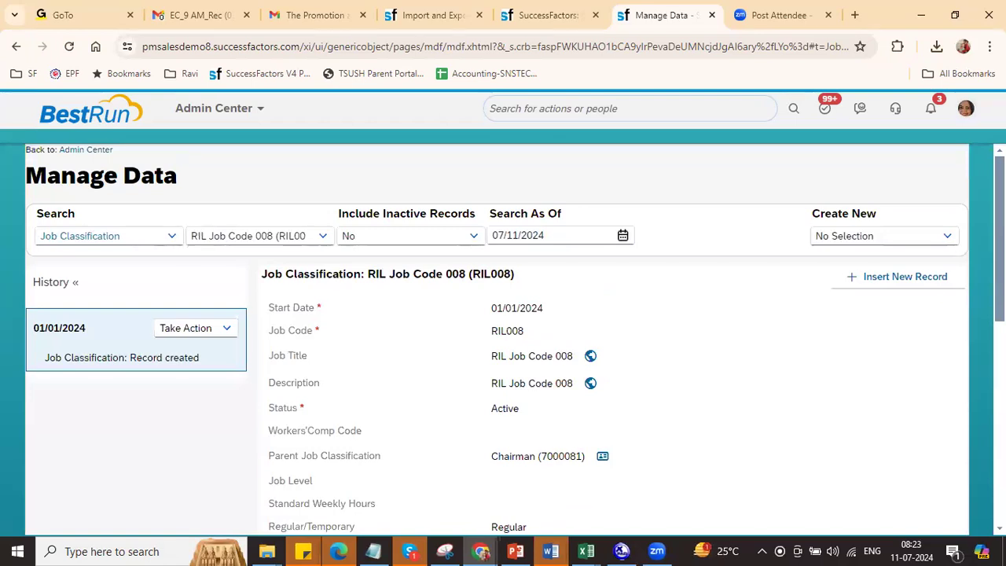
scroll(502, 338, down, 5)
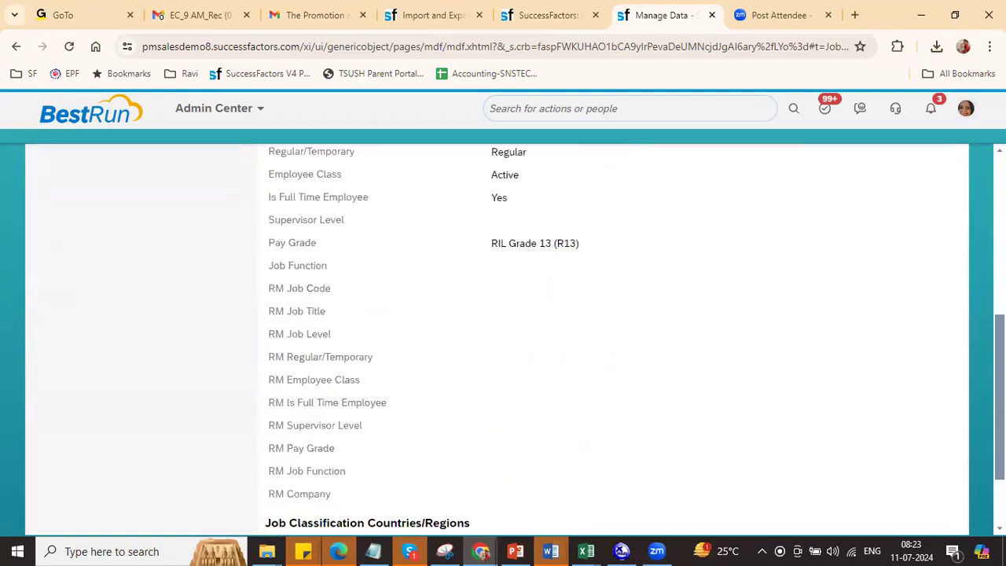
scroll(502, 338, up, 5)
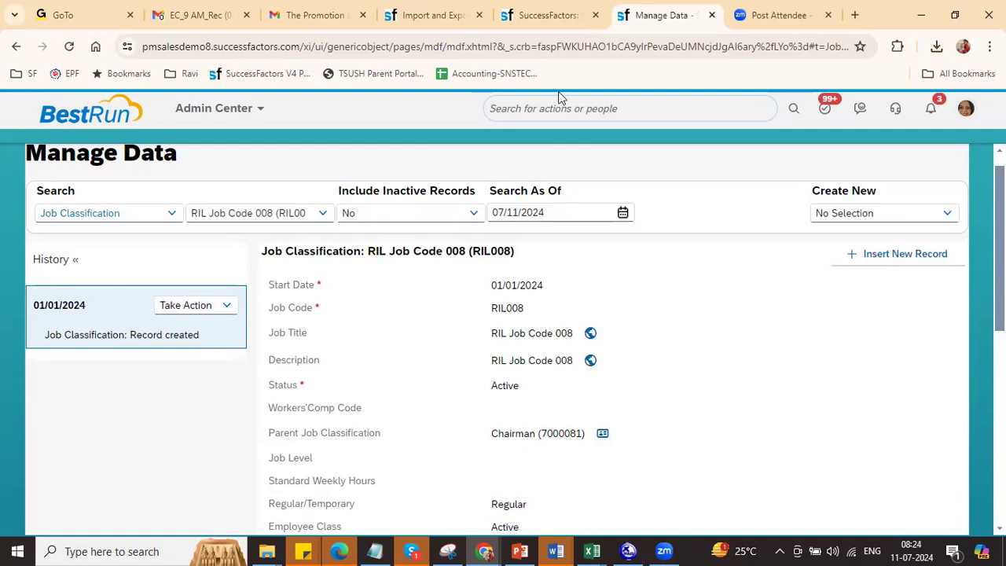
key(Tab)
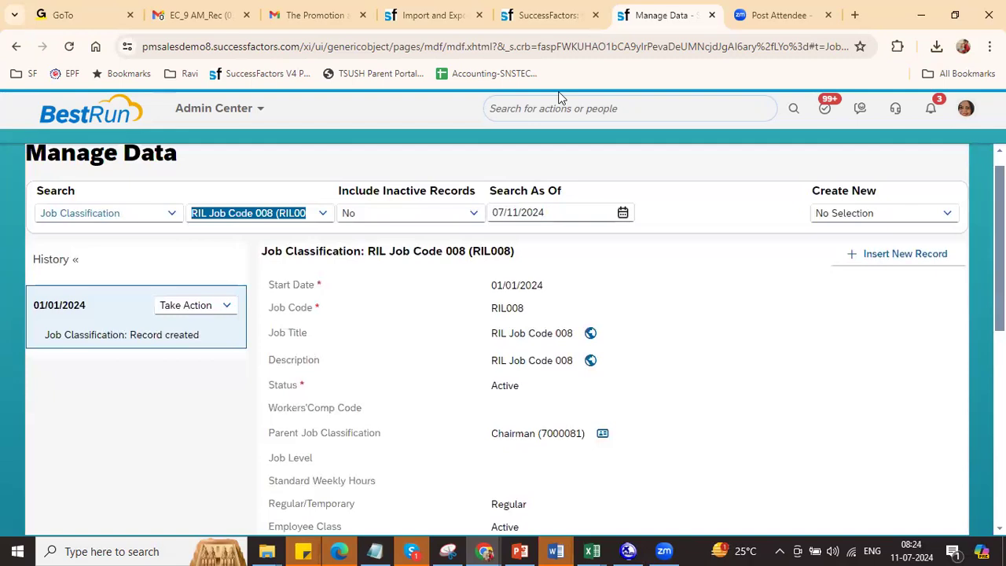